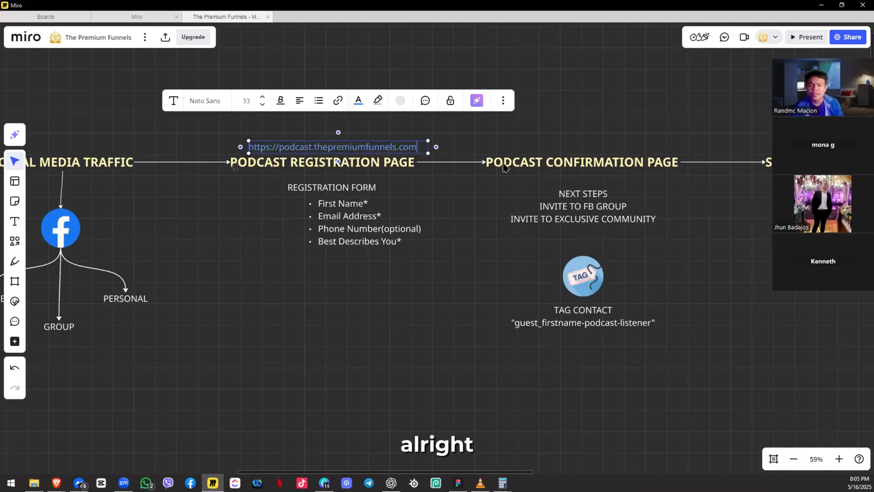
Step: Move the podcast.thepremiumfunnels.com URL label just above the Podcast Registration Page heading
left_click_drag(414, 139, 300, 104)
mouse_move(250, 113)
left_mouse_down()
mouse_move(242, 113)
mouse_move(252, 116)
left_mouse_up()
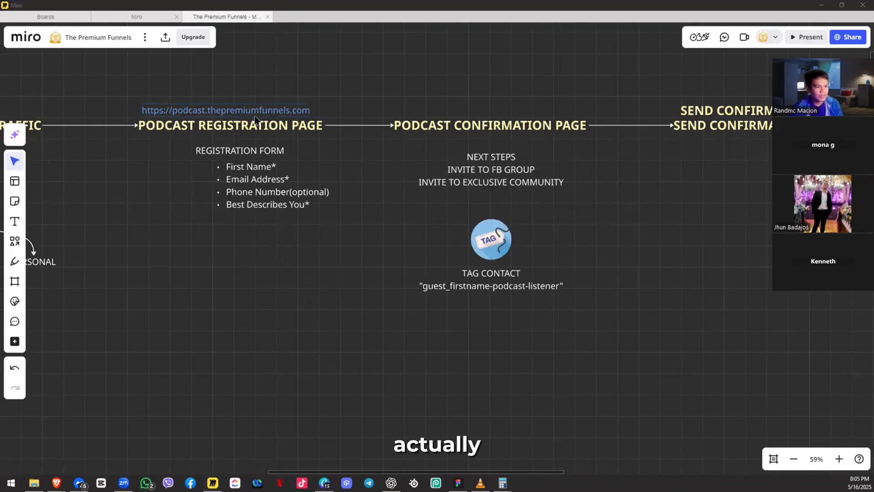
Step: Load podcast.thepremiumfunnels.com in a new Brave tab
key("alt+Tab")
key("ctrl+t")
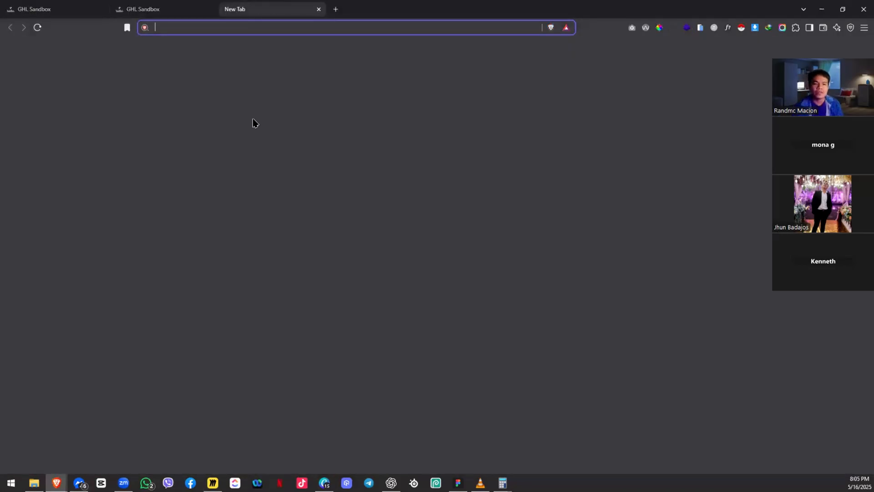
type("podcast")
key("Return")
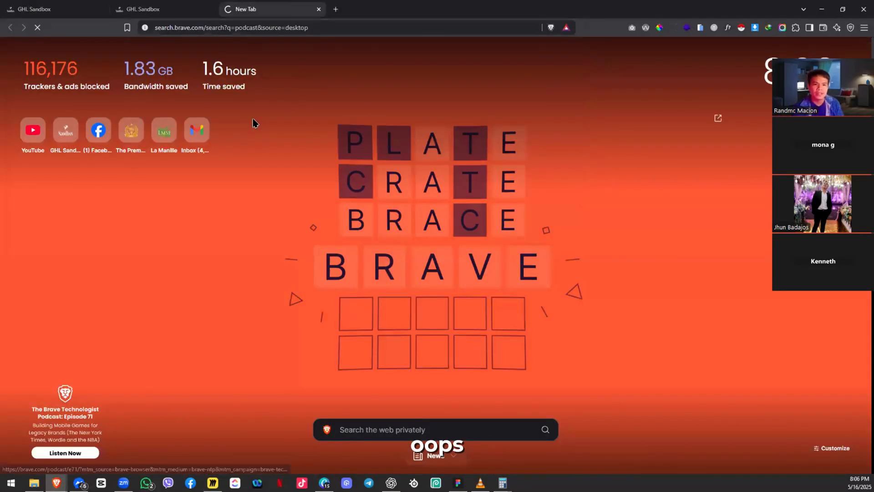
key("ctrl+w")
key("ctrl+t")
type("podcast.th")
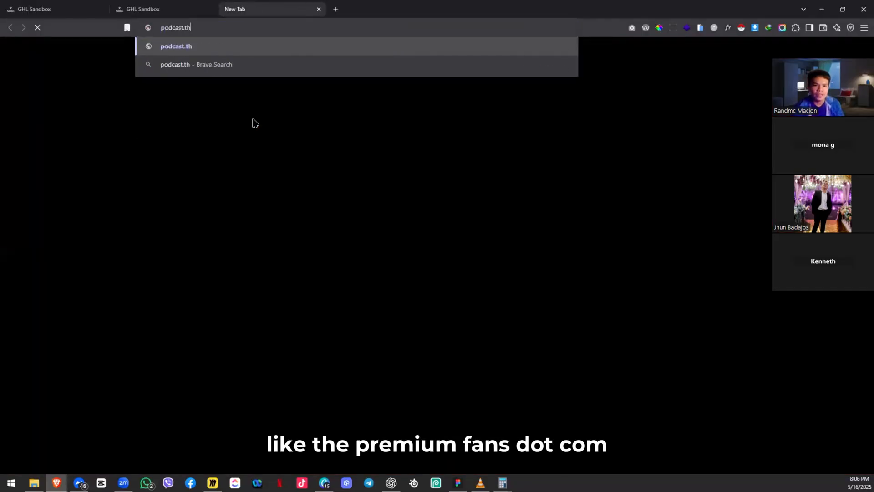
type("epremiumfunnels.com")
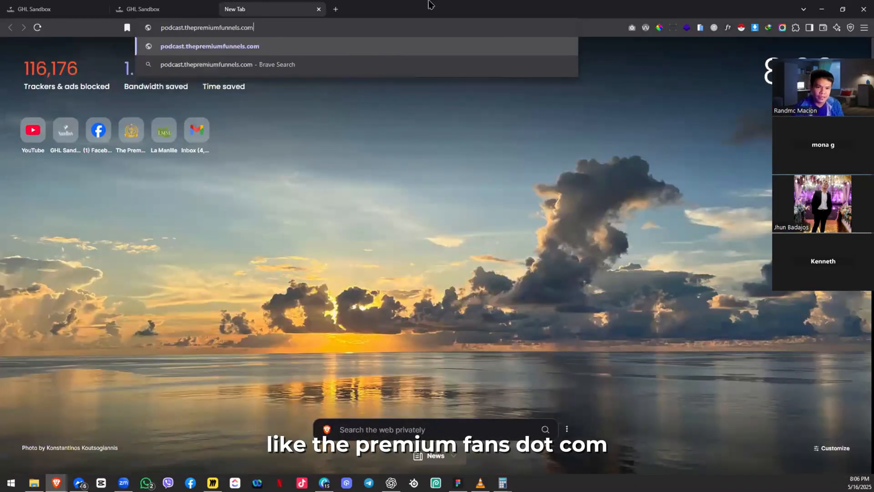
key("Return")
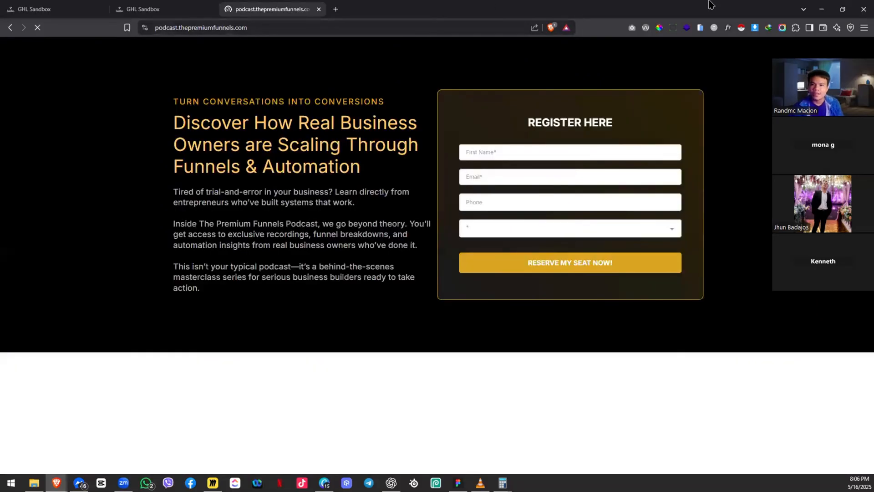
Step: Reload the registration page and resize, then maximize, the browser window
double_click(711, 4)
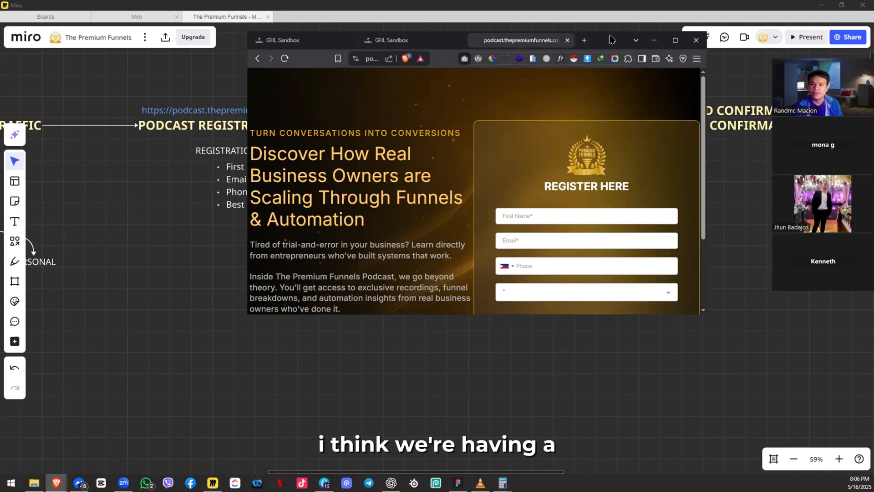
left_click_drag(612, 36, 595, 35)
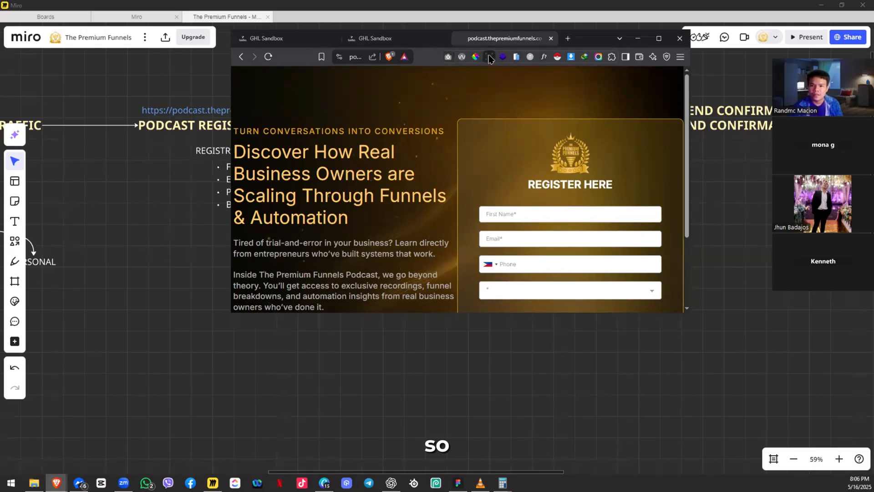
key("ctrl+r")
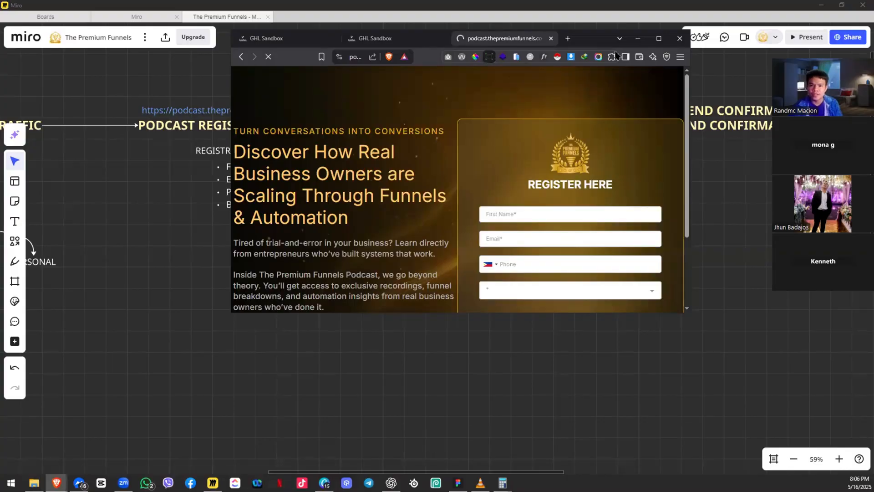
left_click_drag(577, 57, 583, 58)
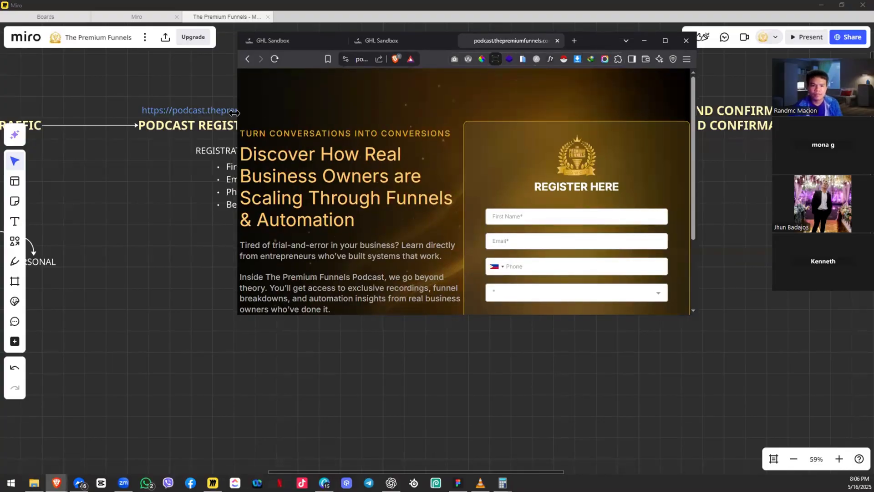
left_click_drag(234, 112, 88, 114)
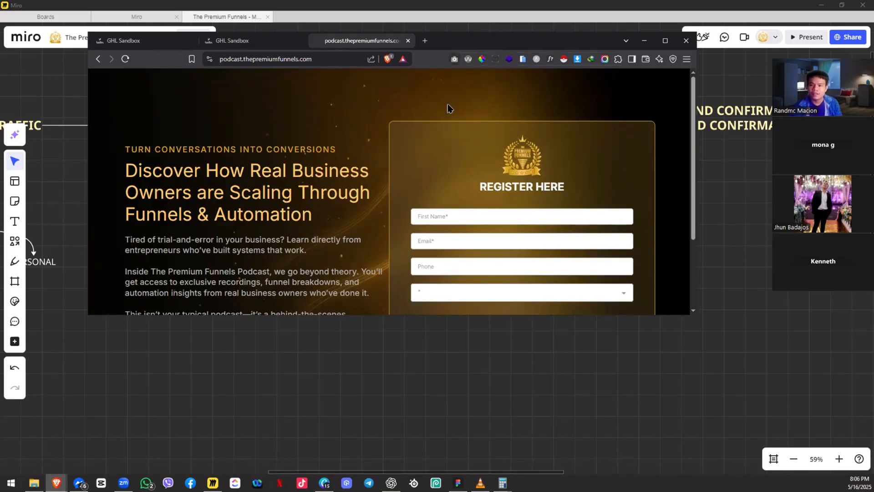
scroll(464, 137, "down", 2)
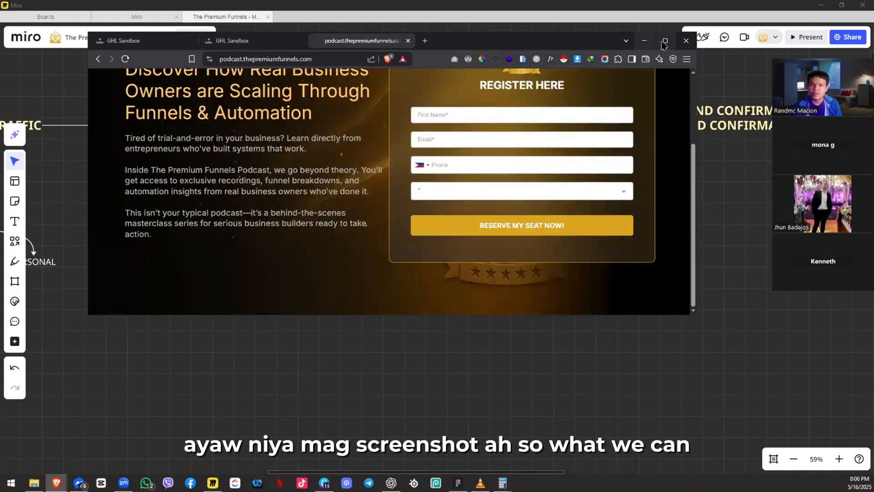
left_click(664, 41)
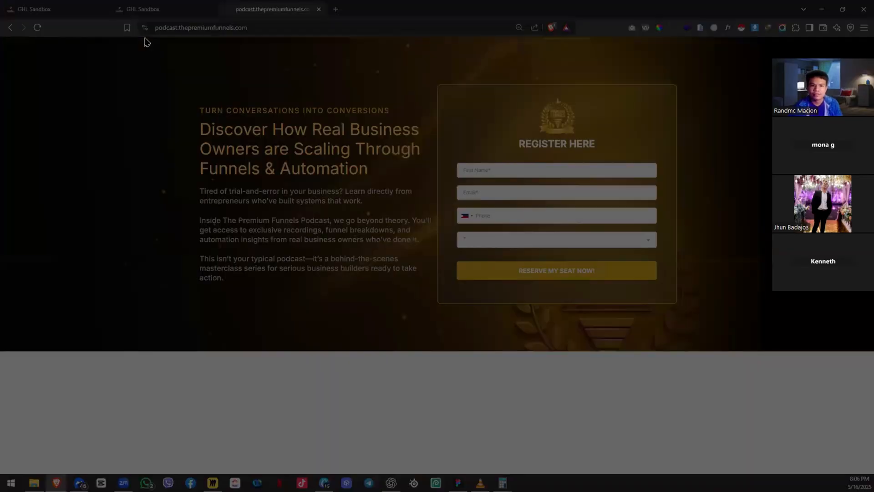
Step: Snip the registration page and go back to the Miro board
left_click_drag(145, 37, 758, 345)
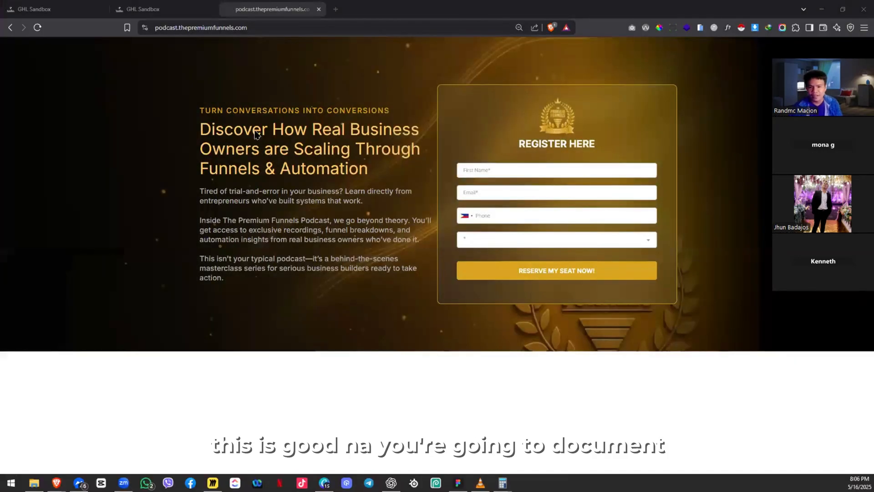
left_click(821, 9)
left_click_drag(346, 268, 436, 246)
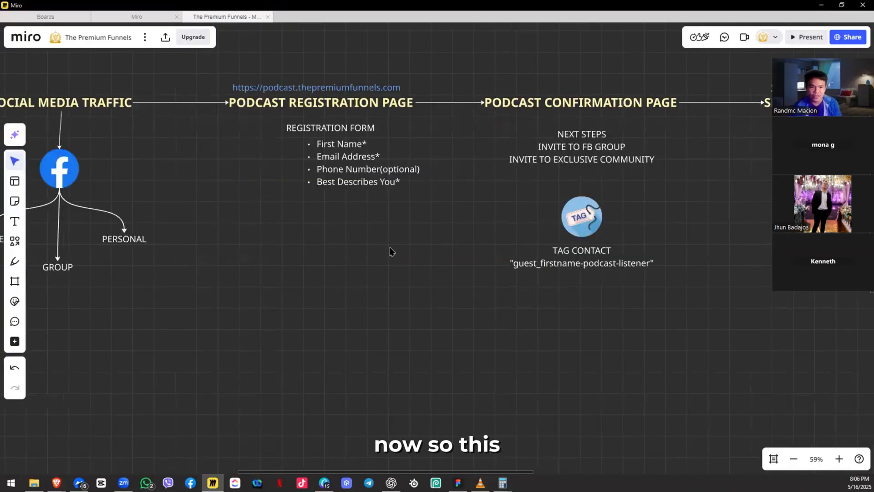
Step: Paste the registration page screenshot above the Podcast Registration Page heading
key("ctrl+v")
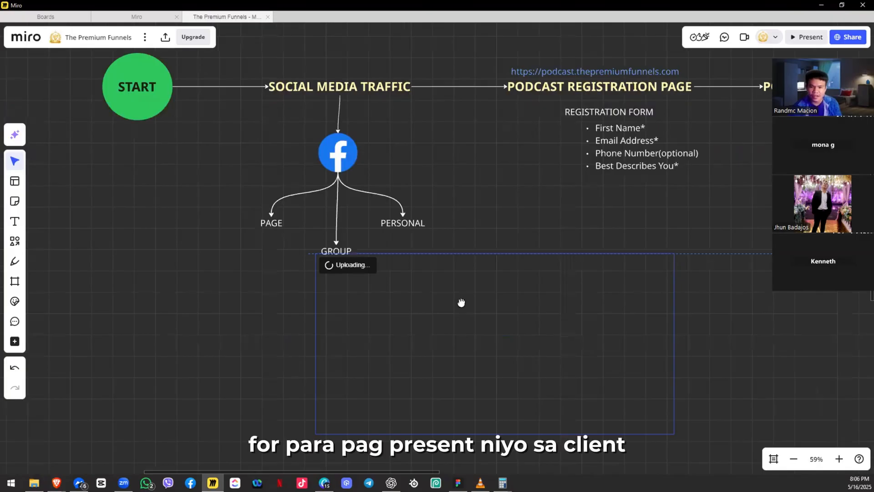
scroll(402, 292, "down", 2)
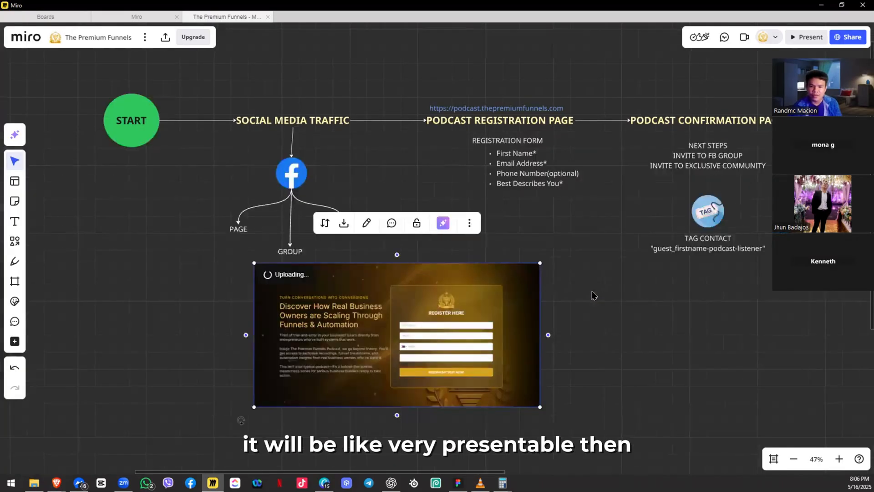
left_click_drag(456, 272, 314, 296)
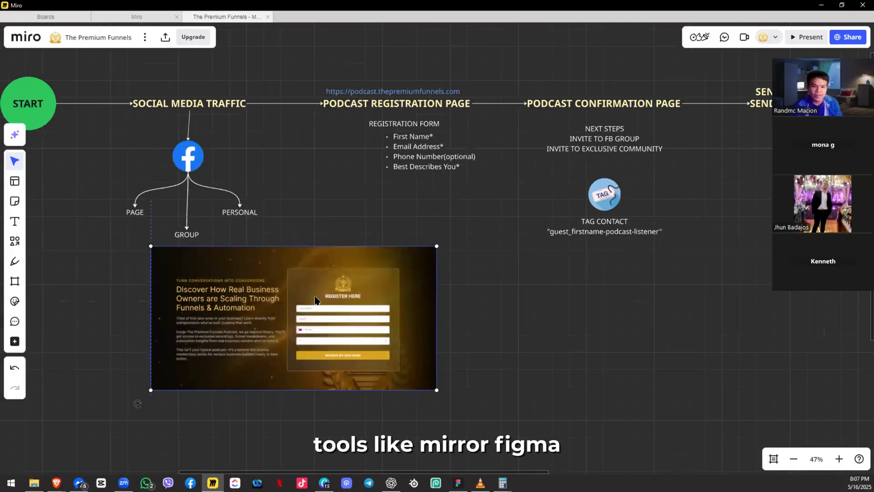
left_click_drag(454, 219, 441, 210)
left_click_drag(441, 210, 444, 299)
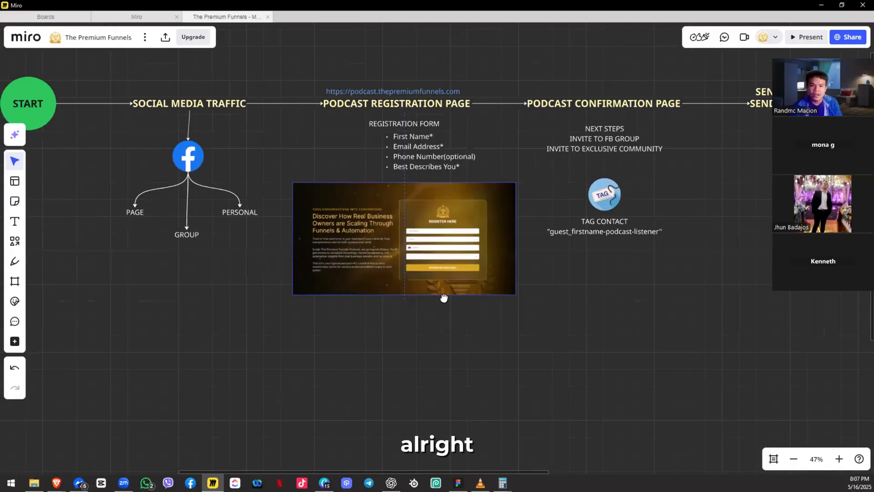
left_click_drag(398, 351, 390, 137)
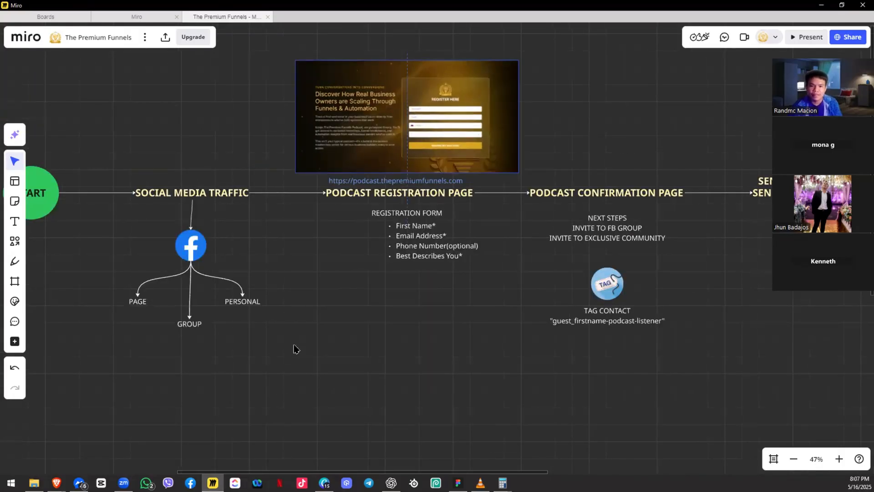
Step: Pan and zoom to review the funnel row from the START circle
left_click_drag(360, 209, 446, 205)
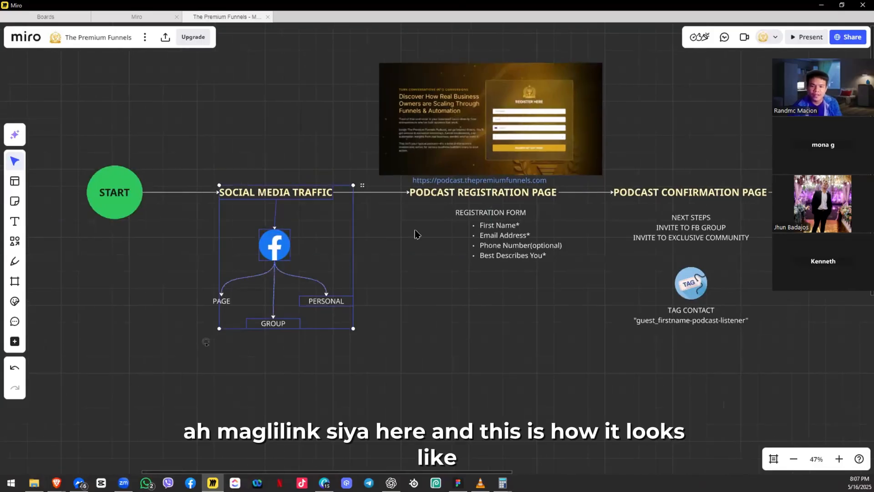
left_click_drag(453, 133, 414, 229)
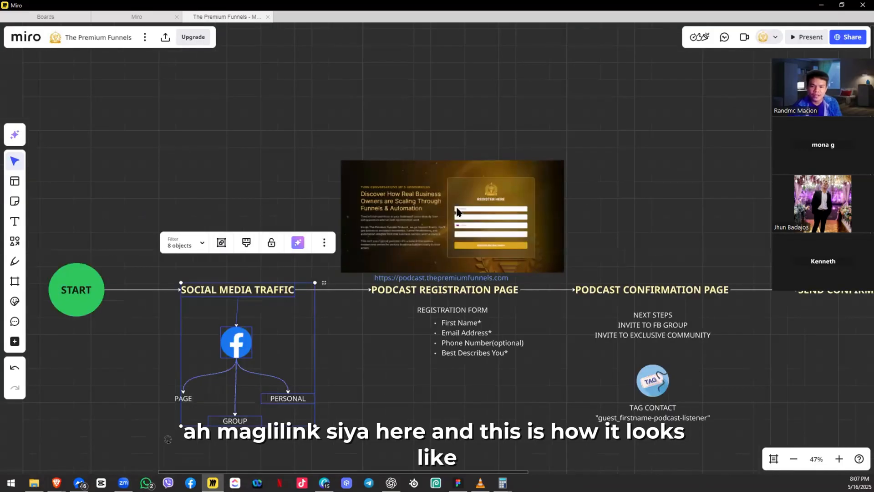
scroll(444, 210, "up", 2)
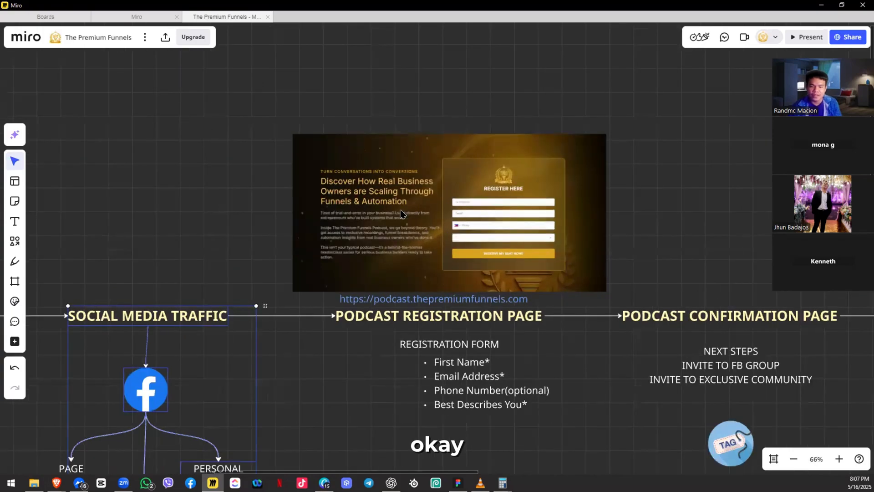
scroll(389, 226, "up", 3)
scroll(391, 226, "down", 5)
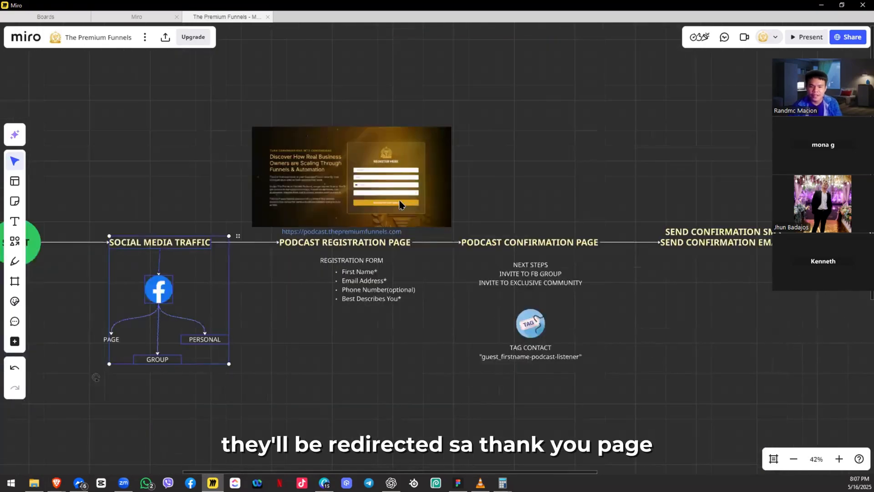
key("alt+Tab")
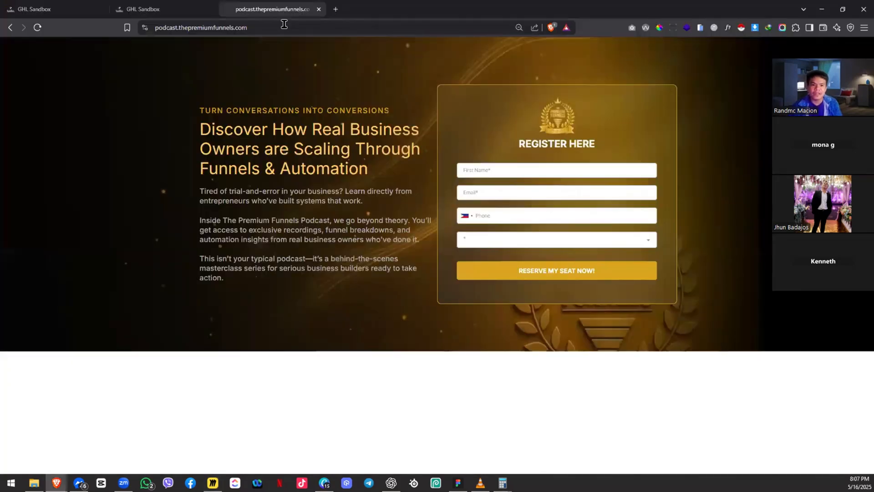
Step: Load the podcast URL with /thank-you-page appended, resize the window, and snip the You're In! banner
double_click(282, 24)
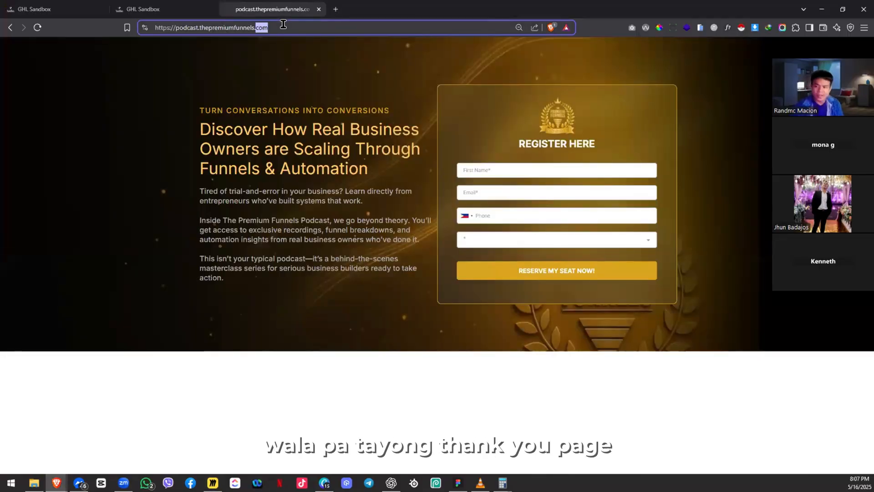
left_click(283, 24)
type("/")
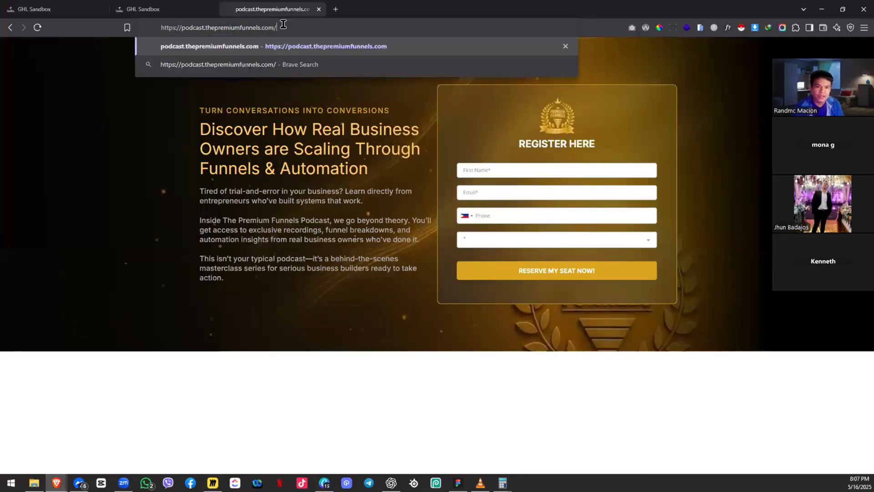
type("thank-you")
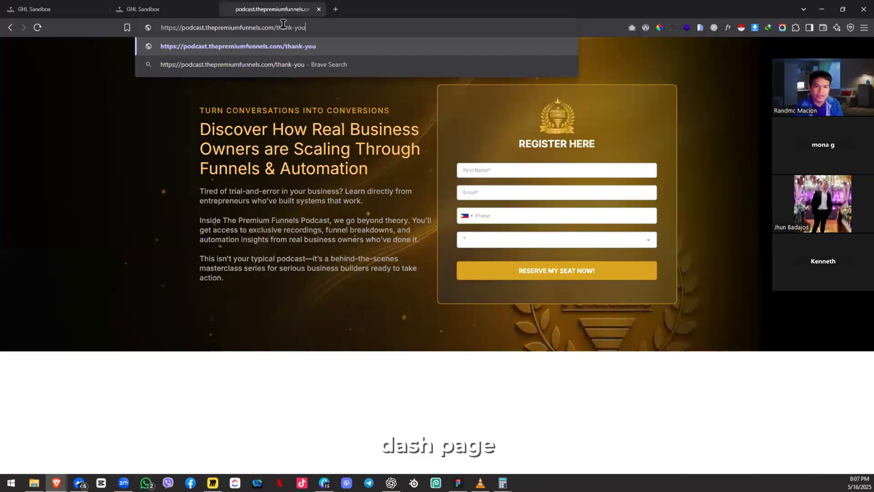
type("-page")
key("Return")
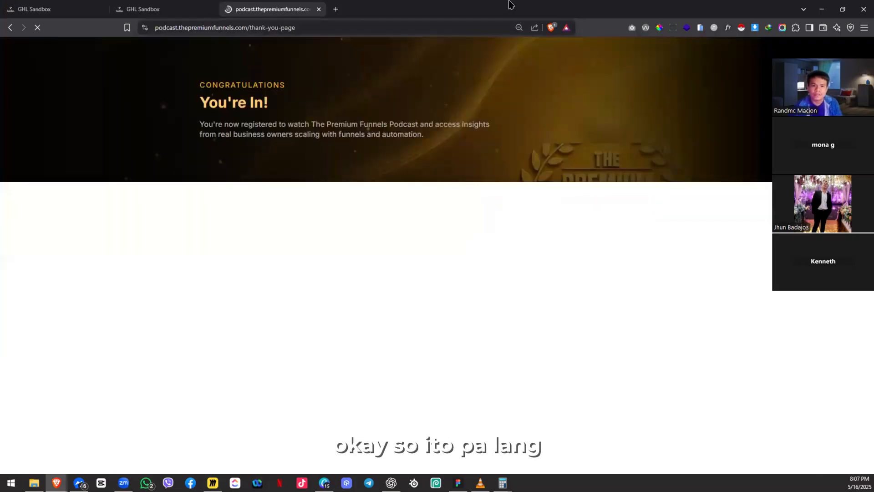
left_click_drag(509, 4, 468, 77)
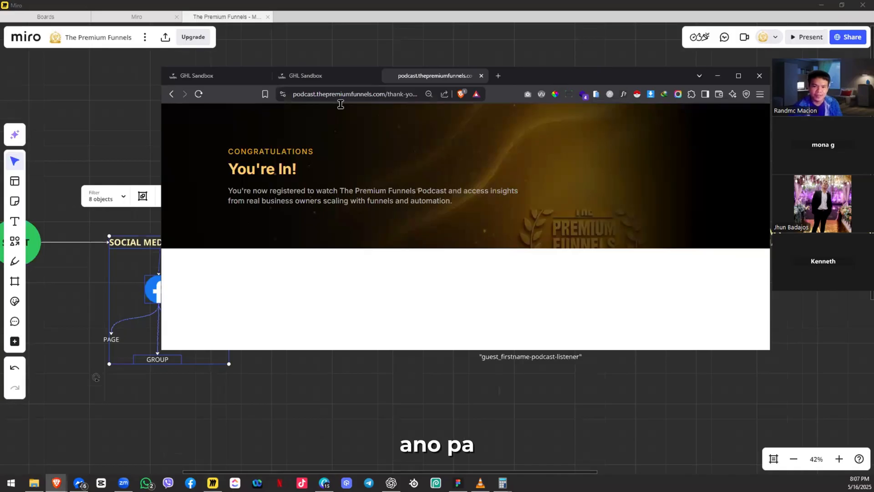
left_click_drag(232, 94, 154, 99)
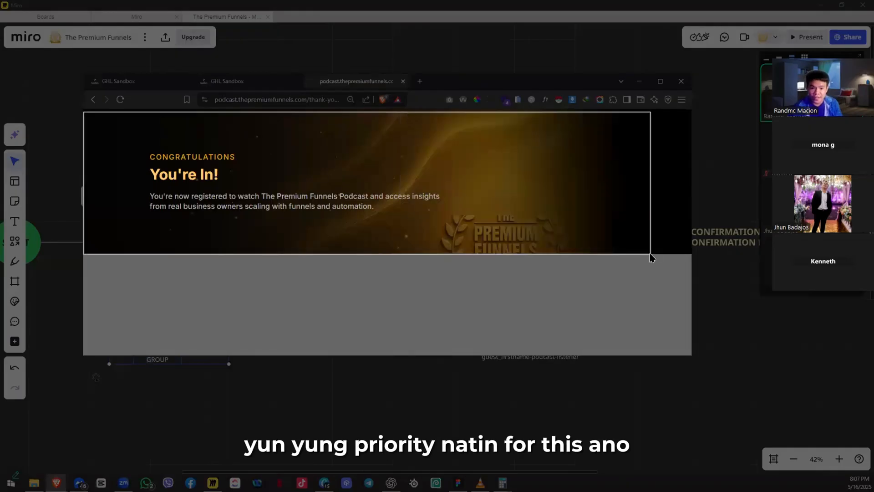
key("alt+Tab")
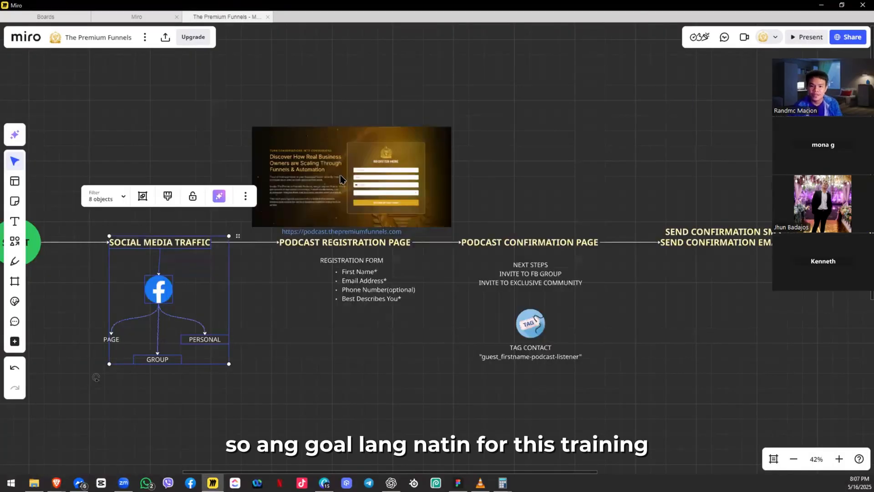
Step: Paste the You're In! screenshot above the Podcast Confirmation Page step
scroll(402, 191, "right", 2)
key("ctrl+v")
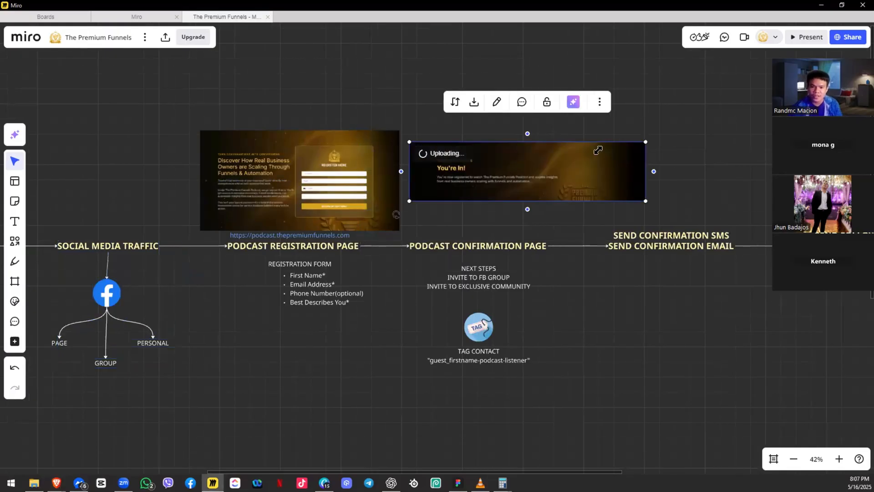
scroll(384, 182, "right", 3)
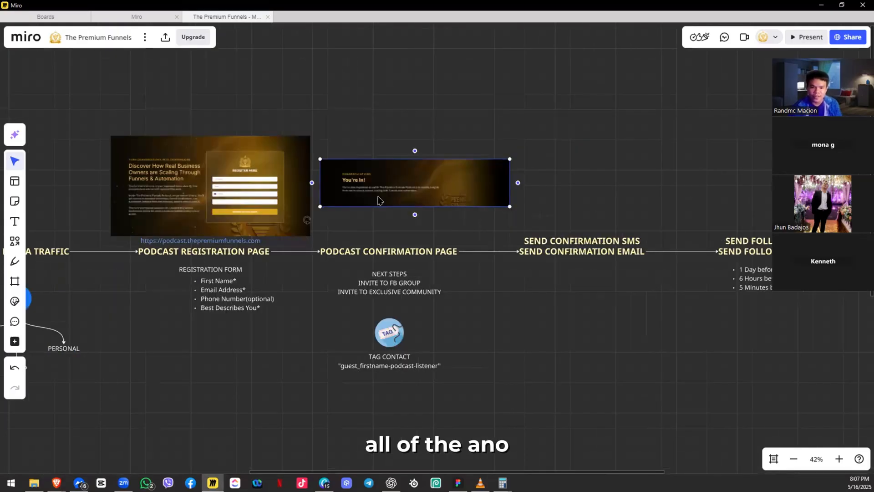
left_click_drag(381, 205, 395, 220)
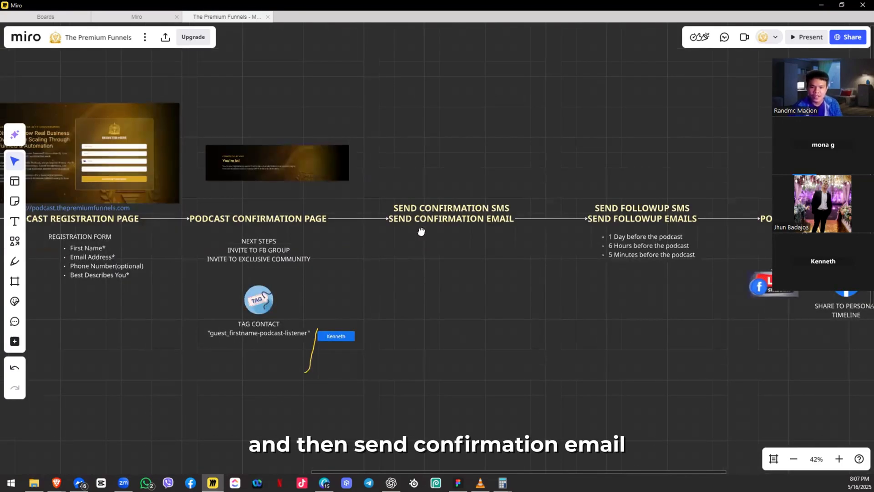
Step: Clear an accidental selection and frame the confirmation image above the flow
scroll(421, 231, "up", 3)
left_click_drag(421, 232, 354, 234)
left_click_drag(355, 140, 288, 352)
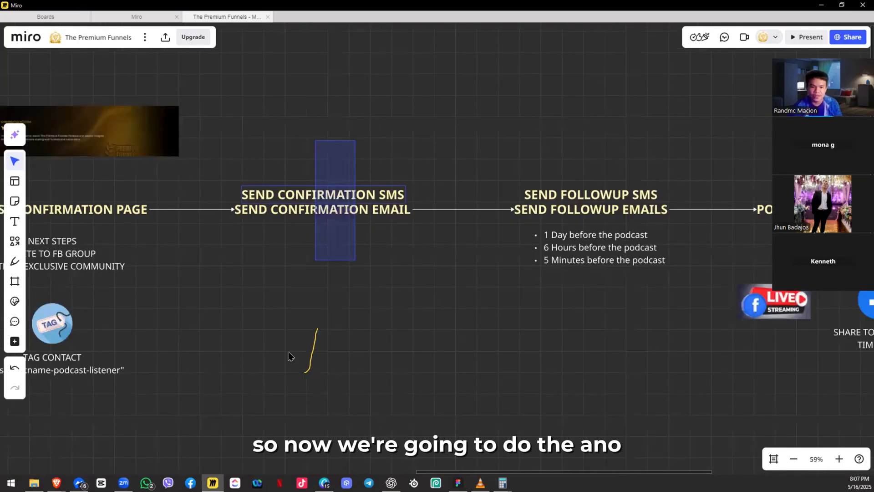
left_click(296, 353)
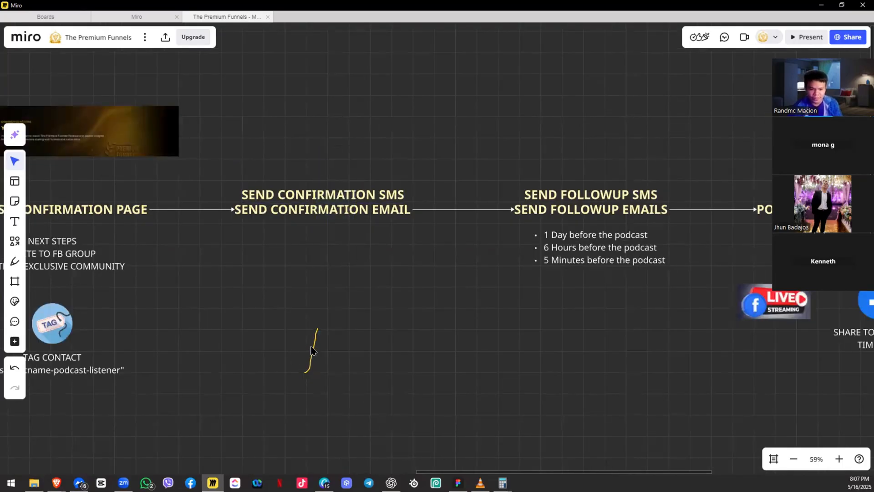
left_click_drag(361, 239, 373, 222)
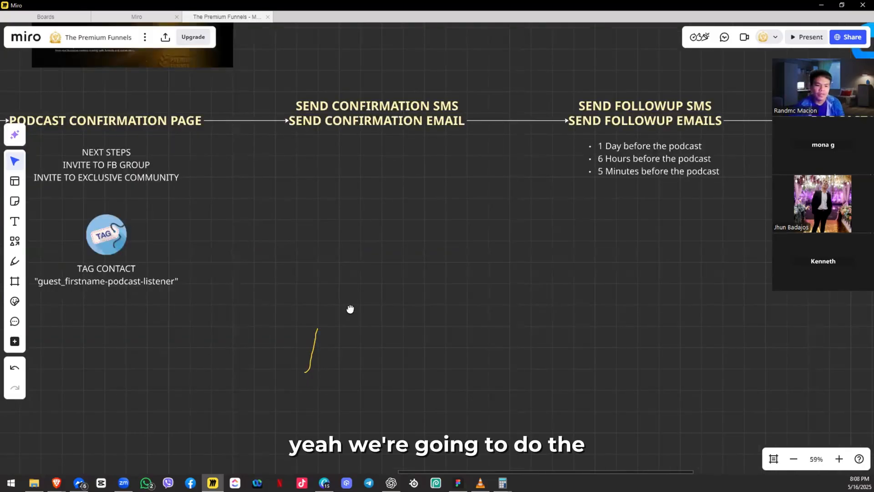
left_click_drag(371, 233, 393, 289)
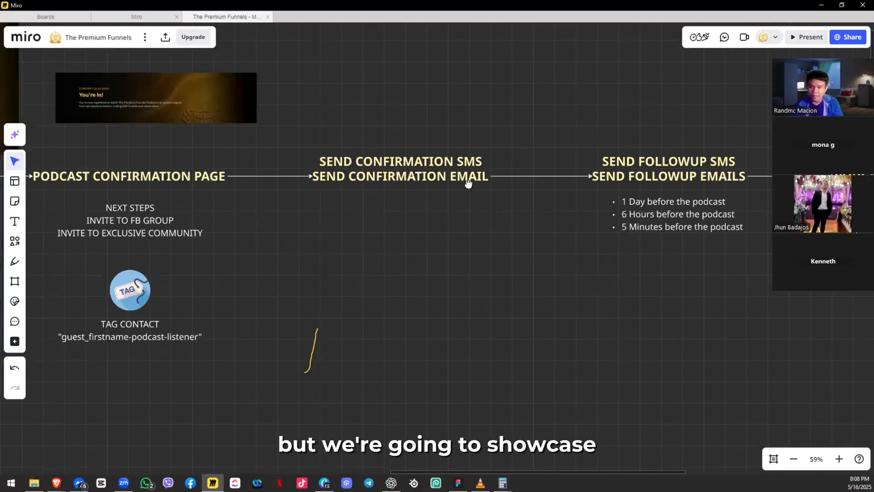
Step: Pan along the flow past Send Followup, Podcast via Zoom and Send Automated Certification
left_click_drag(719, 159, 555, 148)
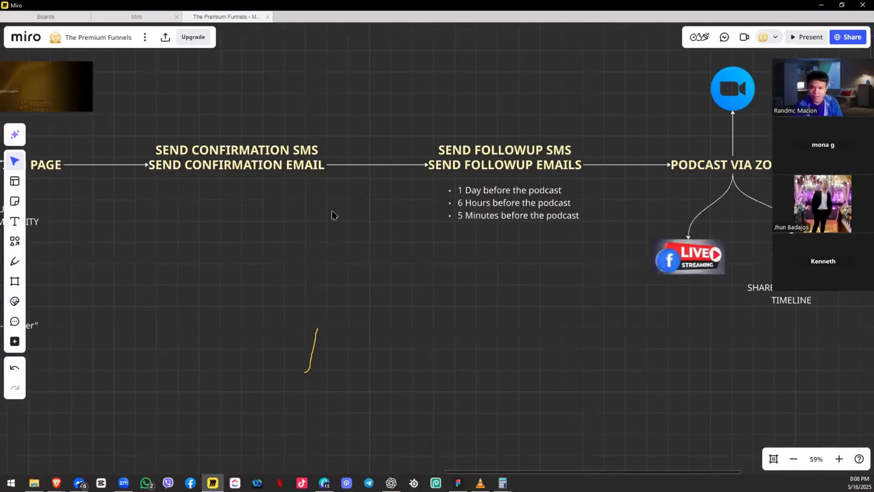
left_click_drag(345, 183, 156, 196)
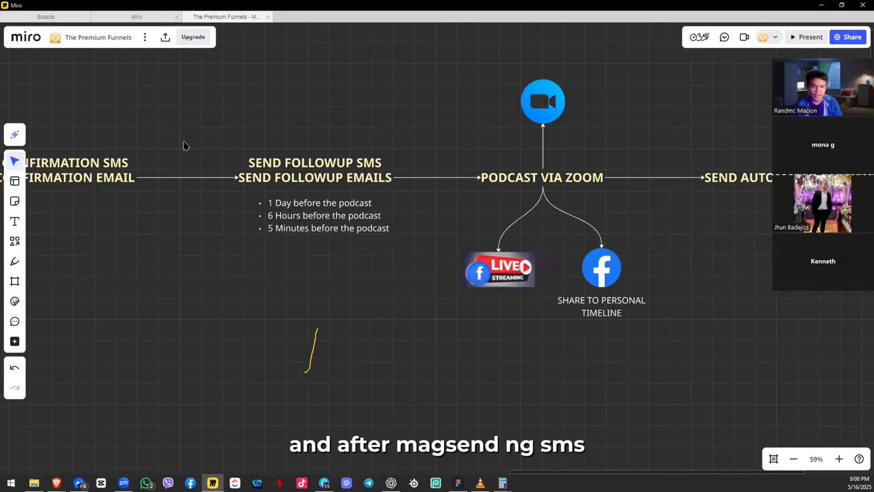
left_click_drag(396, 123, 406, 124)
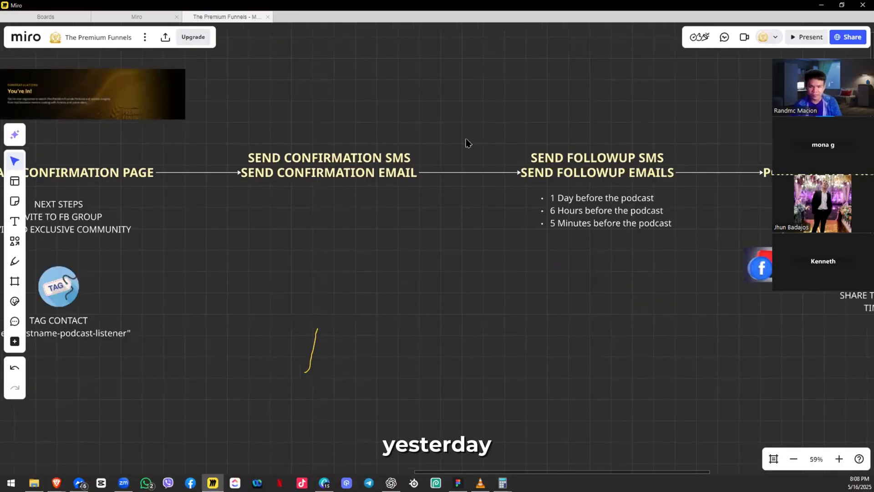
left_click_drag(588, 258, 445, 269)
left_click(507, 157)
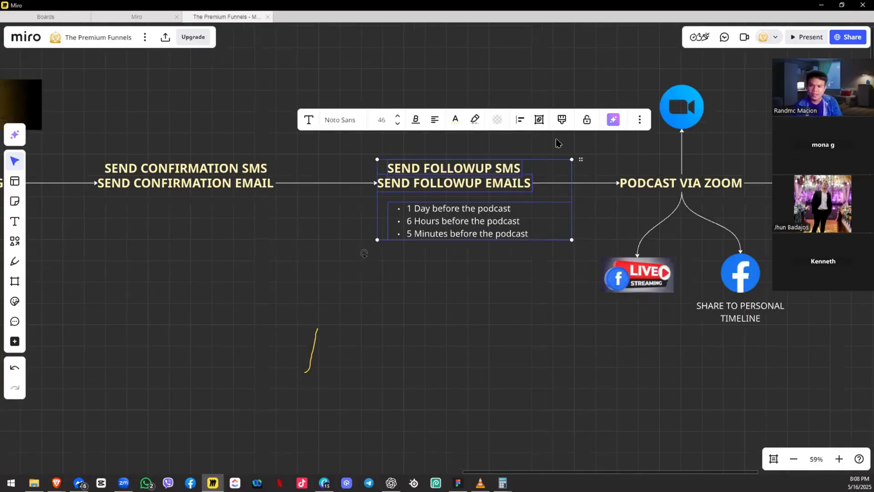
left_click_drag(433, 136, 304, 131)
left_click_drag(580, 182, 518, 188)
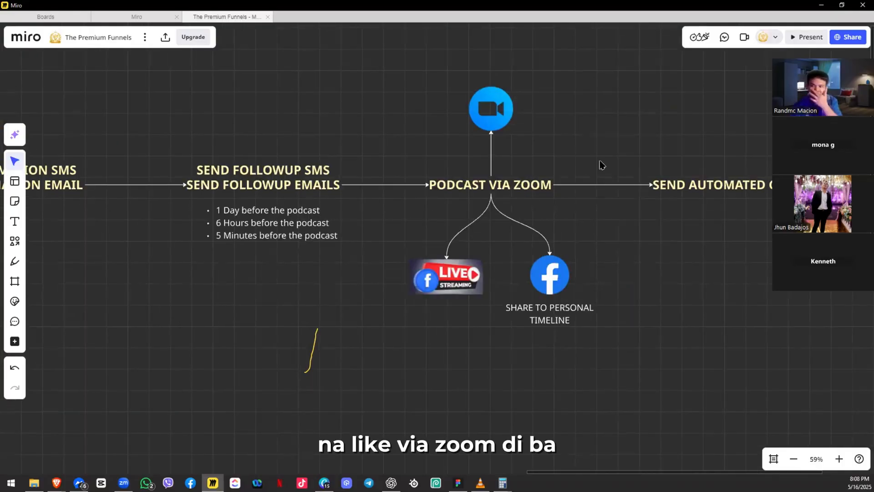
left_click_drag(399, 152, 214, 146)
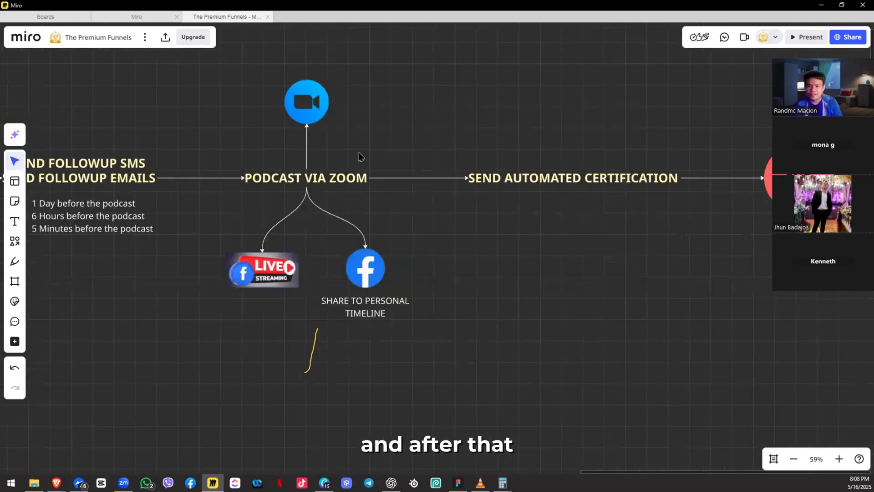
left_click_drag(387, 133, 329, 131)
left_click_drag(408, 163, 571, 154)
scroll(573, 154, "down", 3)
left_click_drag(457, 154, 485, 159)
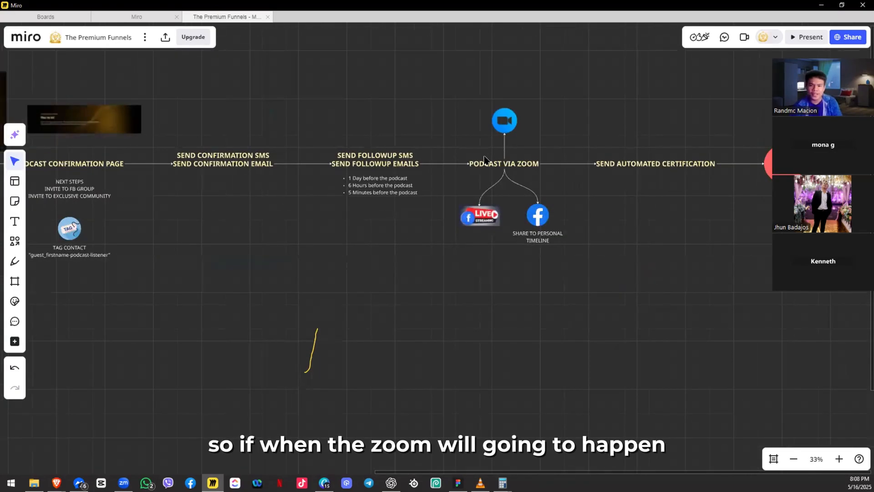
scroll(484, 159, "up", 3)
scroll(446, 243, "up", 2)
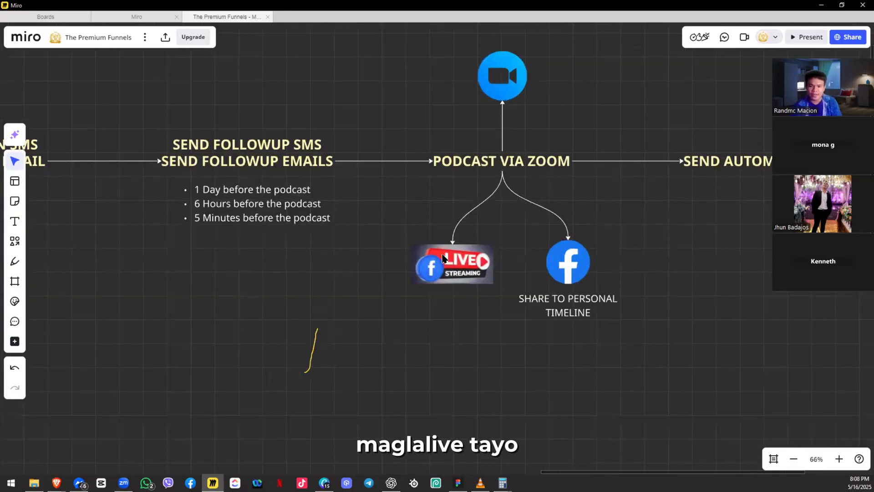
Step: Check the LIVE streaming image and Facebook share icon, then scroll back left
left_click(476, 261)
left_click_drag(665, 230, 558, 356)
left_click(680, 264)
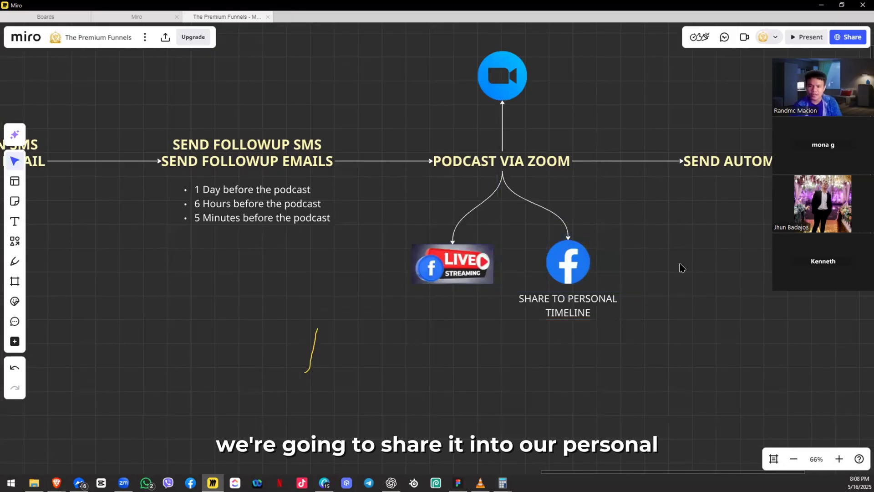
scroll(721, 285, "left", 3)
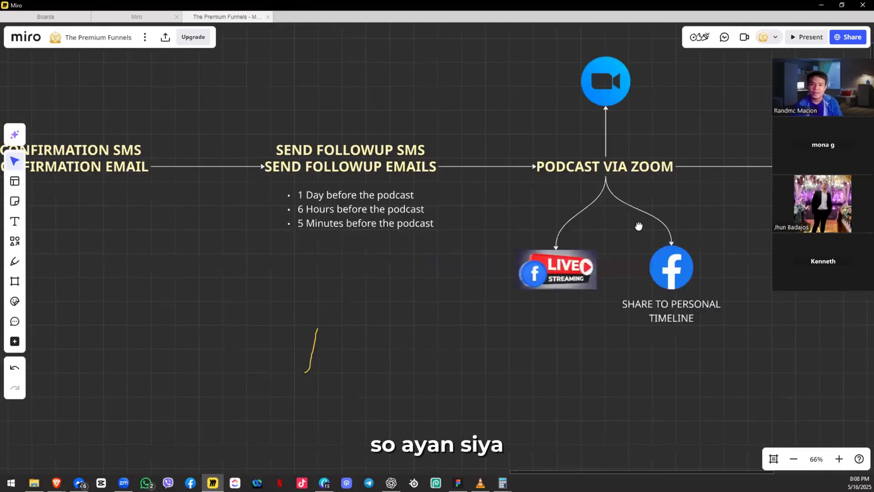
scroll(528, 223, "down", 2)
scroll(463, 236, "left", 3)
scroll(463, 236, "up", 1)
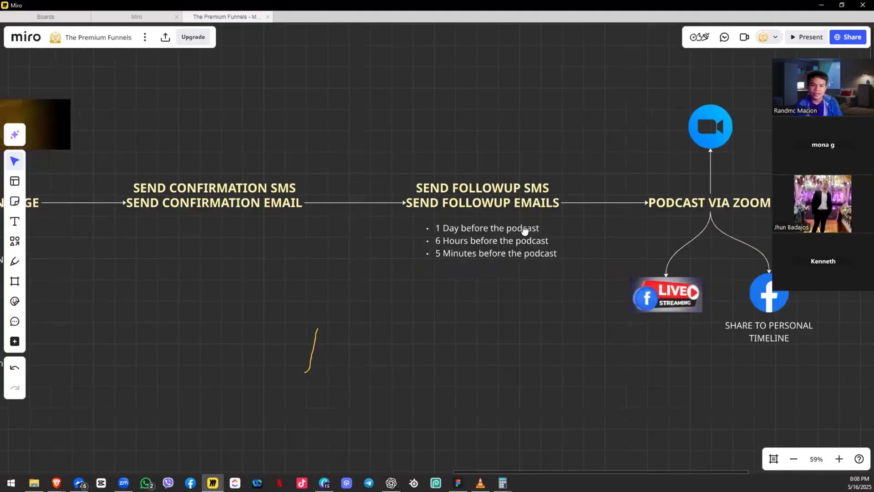
scroll(524, 231, "down", 3)
scroll(524, 231, "left", 3)
scroll(347, 177, "left", 5)
scroll(346, 177, "up", 2)
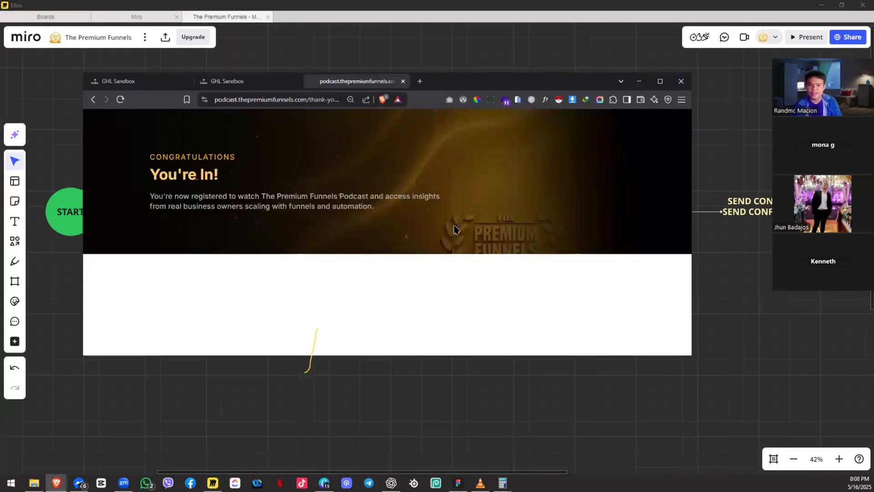
scroll(406, 218, "down", 3)
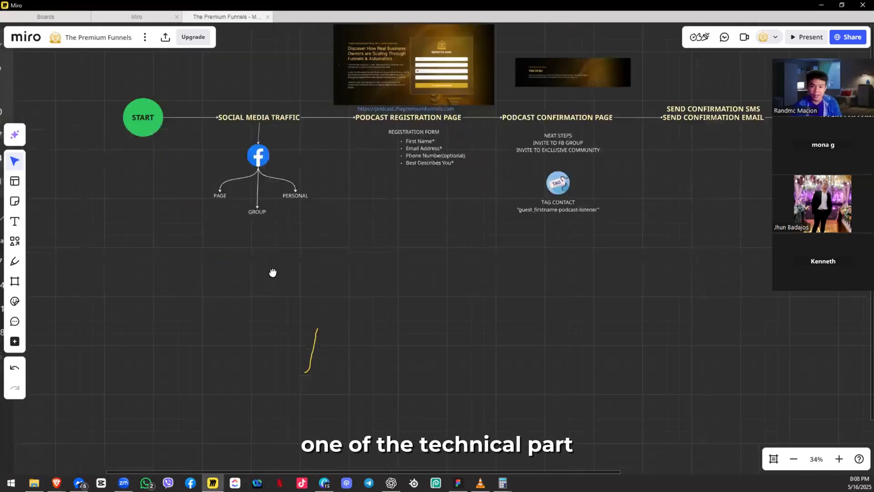
scroll(293, 196, "right", 3)
scroll(292, 195, "up", 2)
scroll(458, 271, "down", 4)
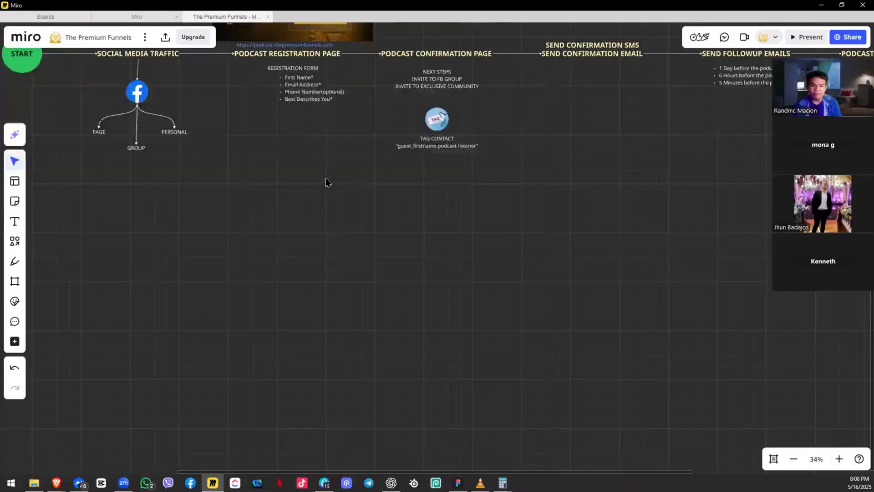
left_click_drag(333, 191, 274, 146)
Step: Add a light yellow 'EXISTING INTEGRATION' text box below the flow
key("t")
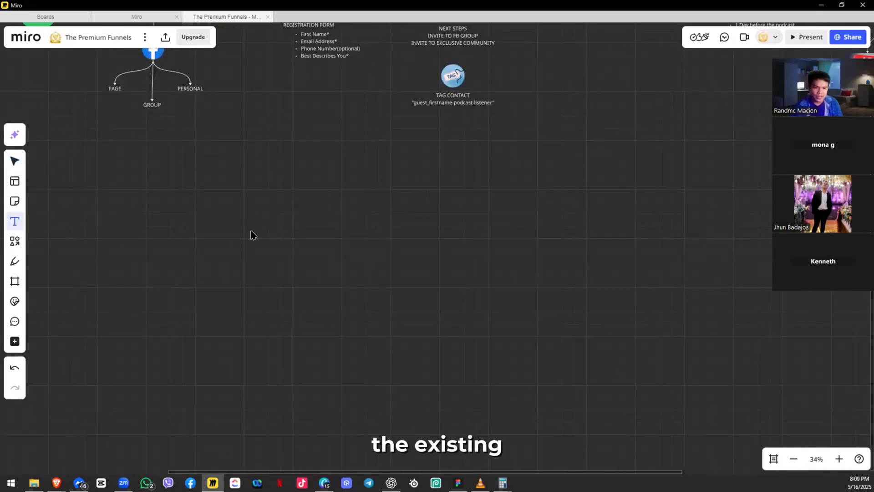
left_click(251, 235)
type("EXIS")
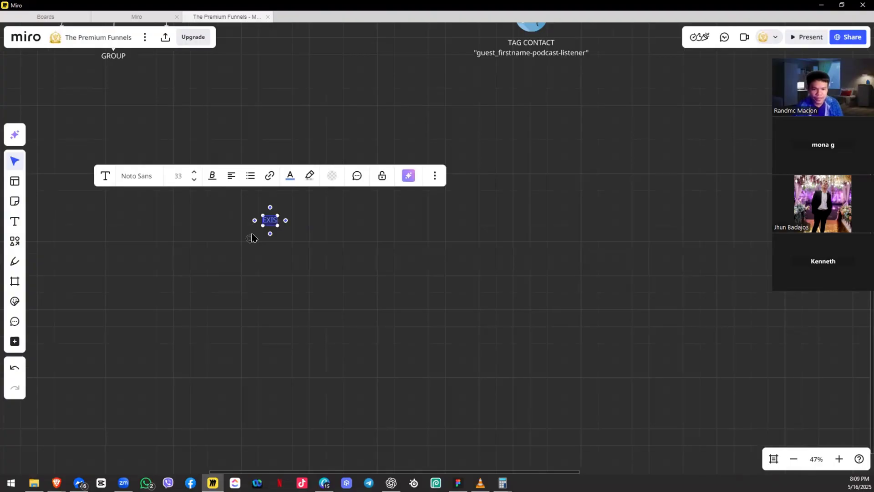
type("TING")
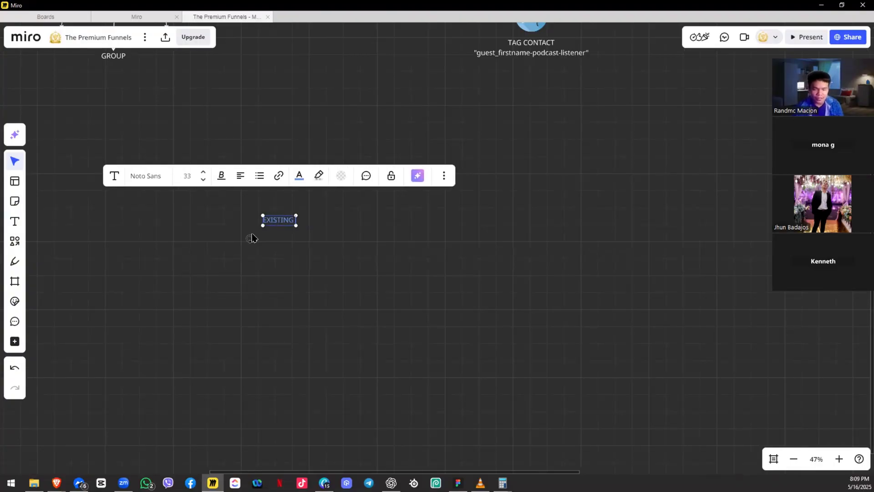
type(" INTEGRATION")
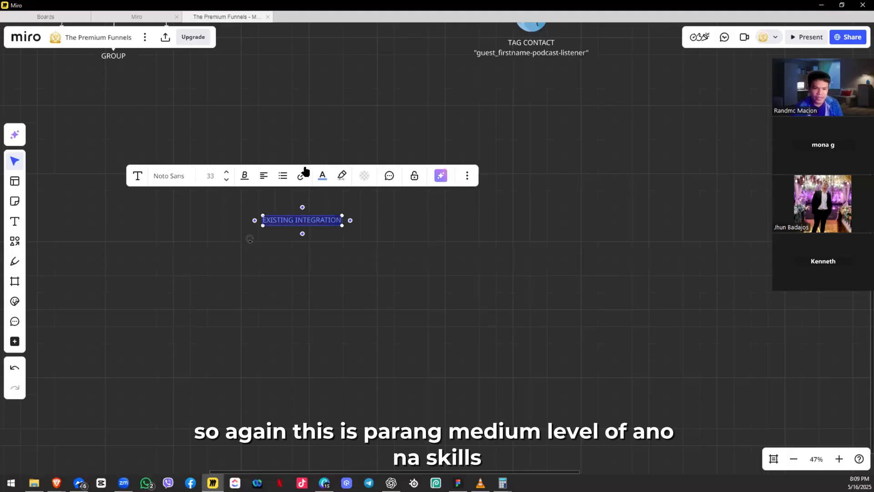
left_click(323, 178)
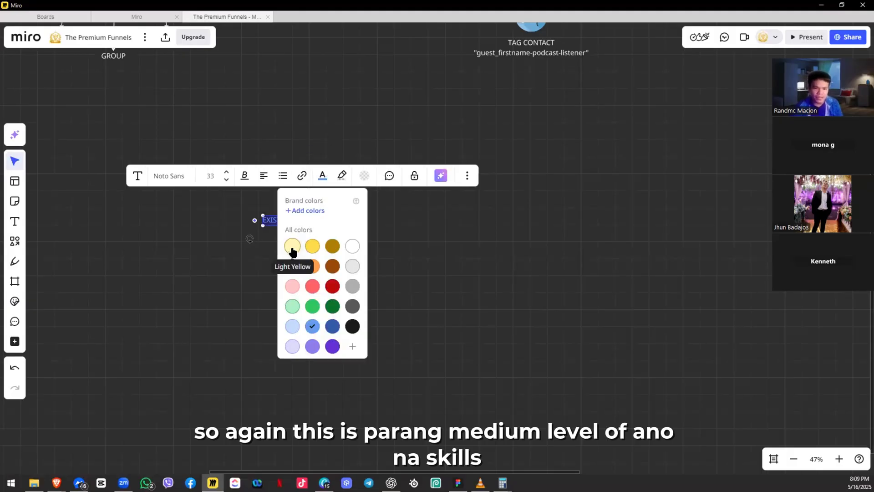
left_click(292, 249)
left_click(258, 259)
Step: Enlarge the EXISTING INTEGRATION heading and move it down and left
scroll(271, 258, "up", 5)
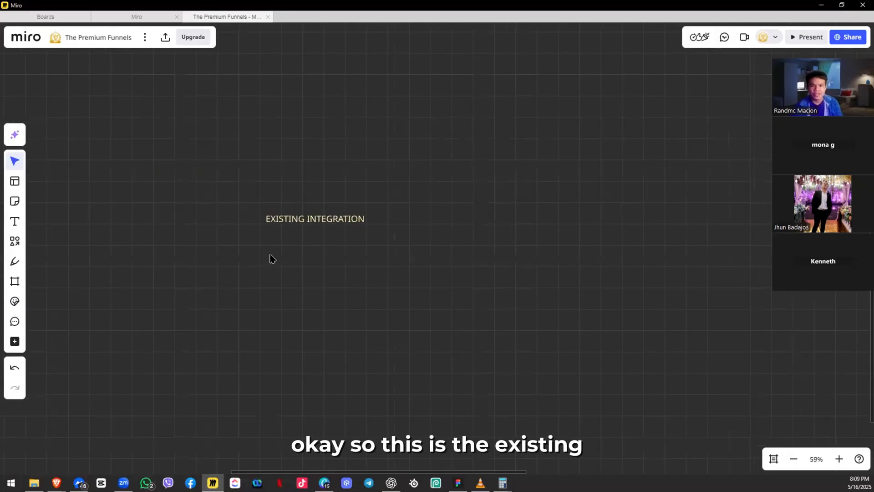
left_click(416, 199)
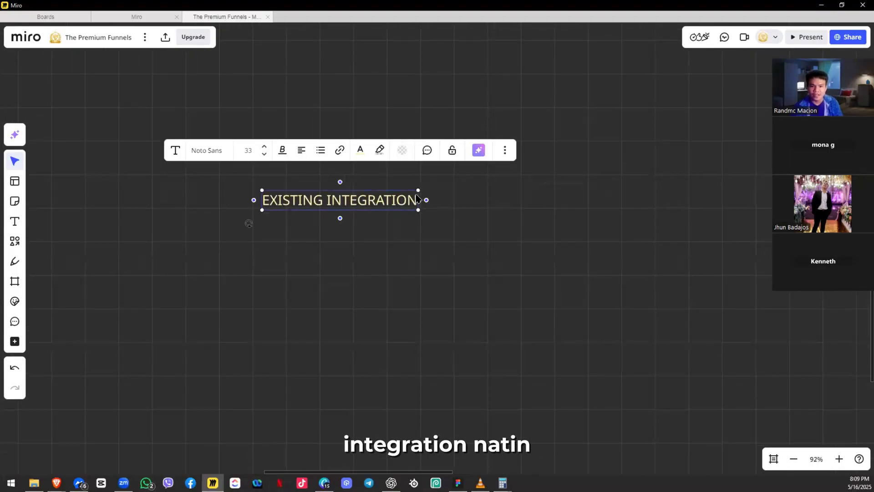
left_click_drag(422, 189, 487, 152)
left_click(393, 237)
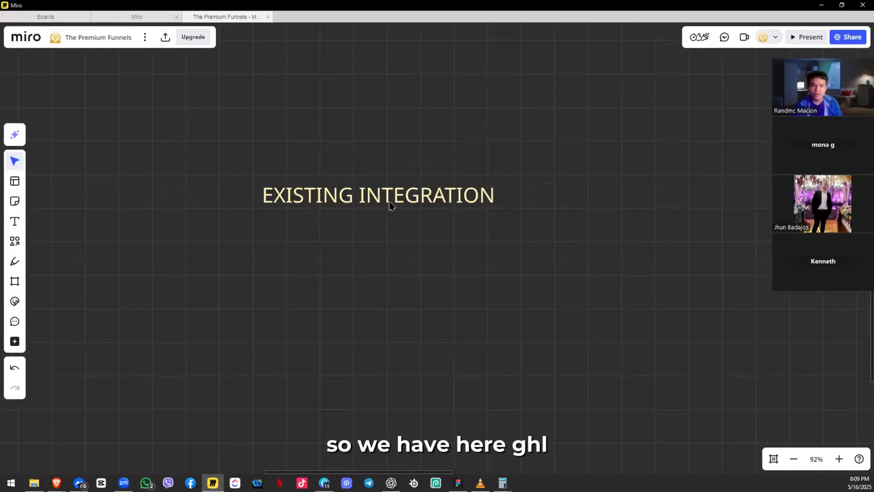
left_click_drag(389, 201, 375, 253)
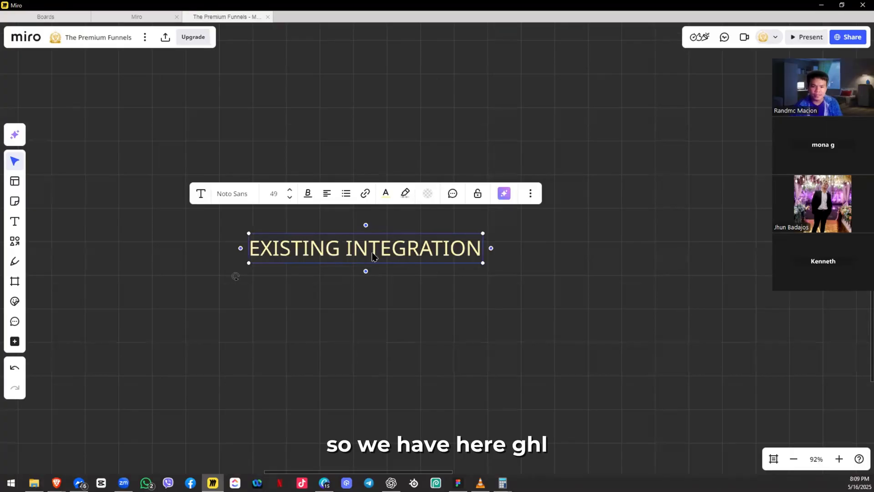
Step: Undo the heading's move and turn a copy of it below into a 'GHL' label
key("ctrl+z")
left_click_drag(368, 202, 369, 254)
double_click(368, 253)
key("ctrl+c")
type("ghl")
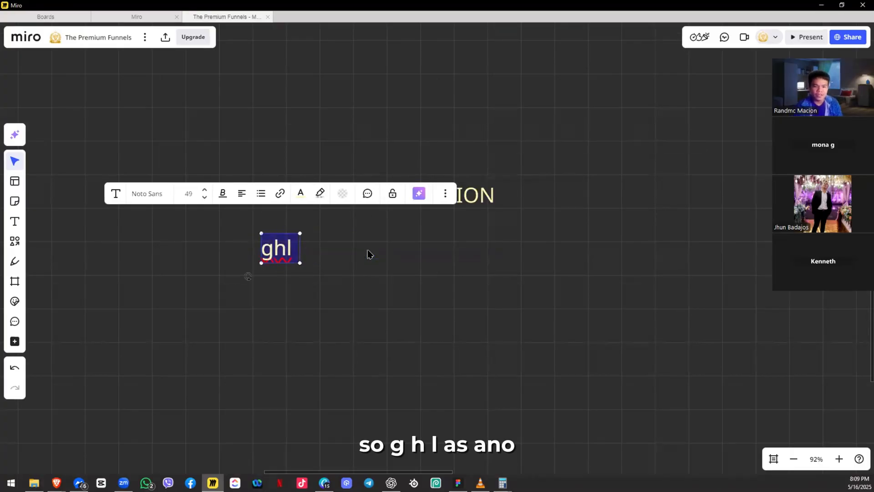
type("GHL")
key("Return")
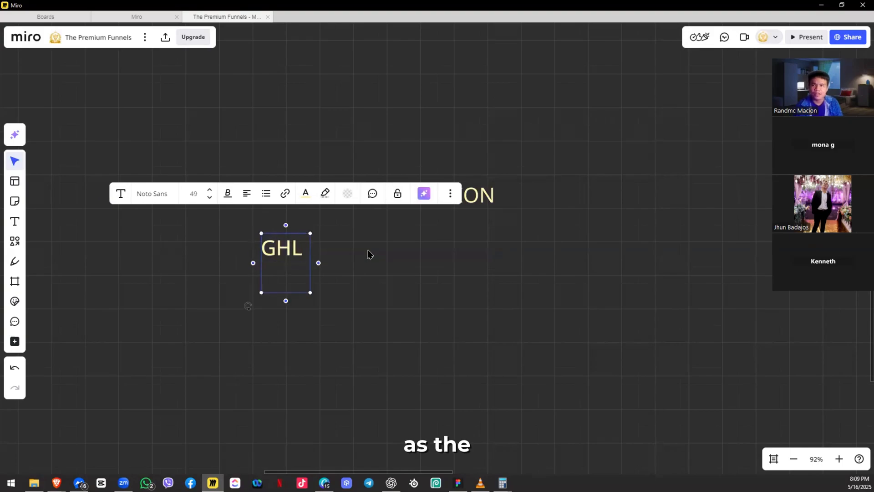
key("ctrl+z")
key("ctrl+shift+z")
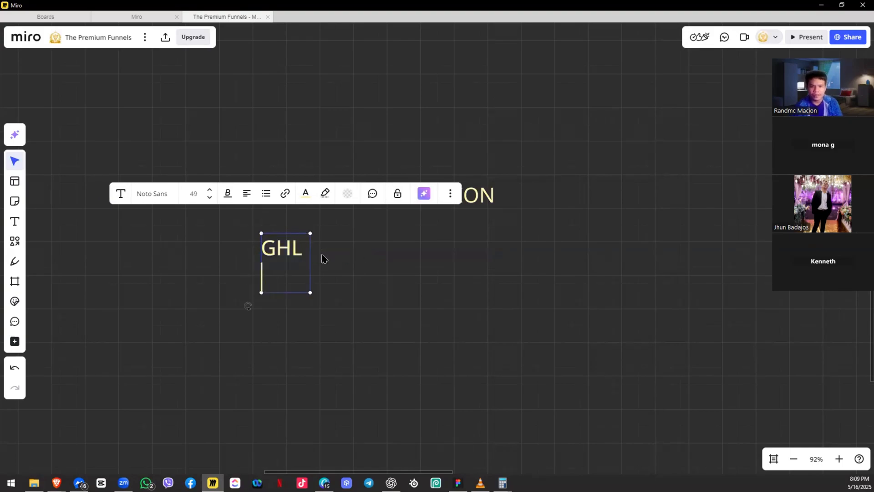
left_click(353, 270)
left_click_drag(282, 247, 303, 255)
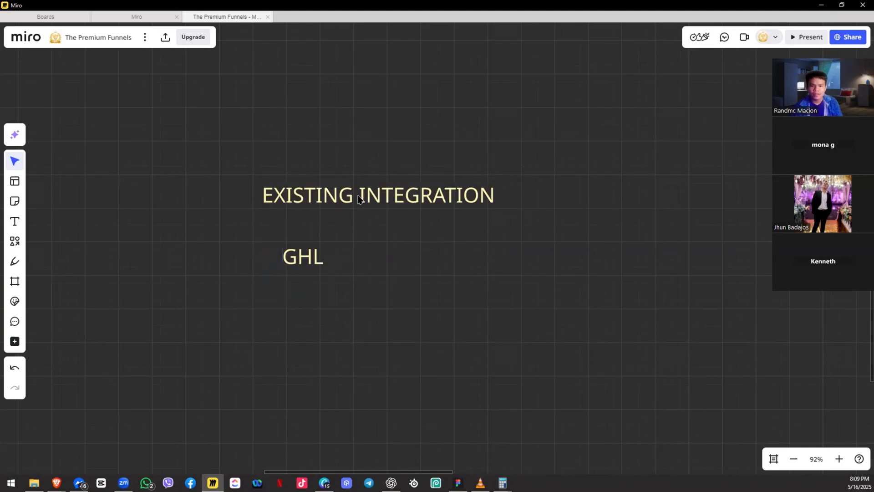
Step: Paste a copy of the heading below GHL at size 18 in a light colour
key("ctrl+v")
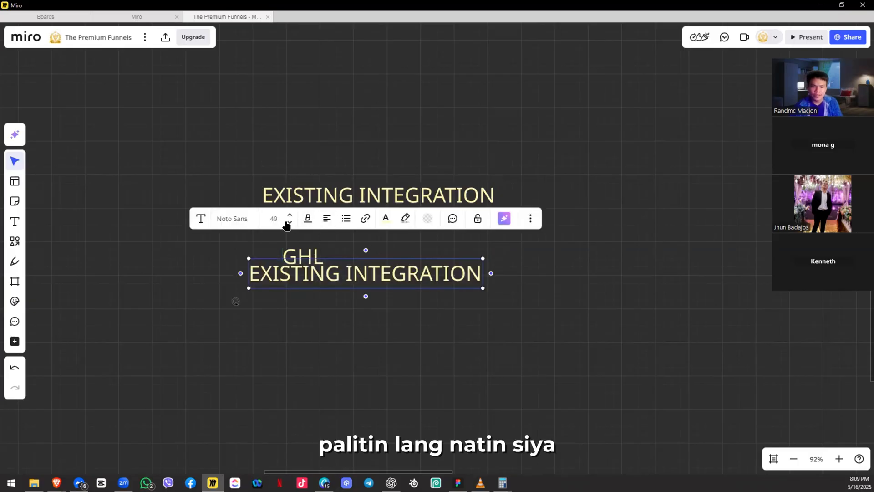
left_click(290, 223)
left_click(289, 222)
left_click(278, 298)
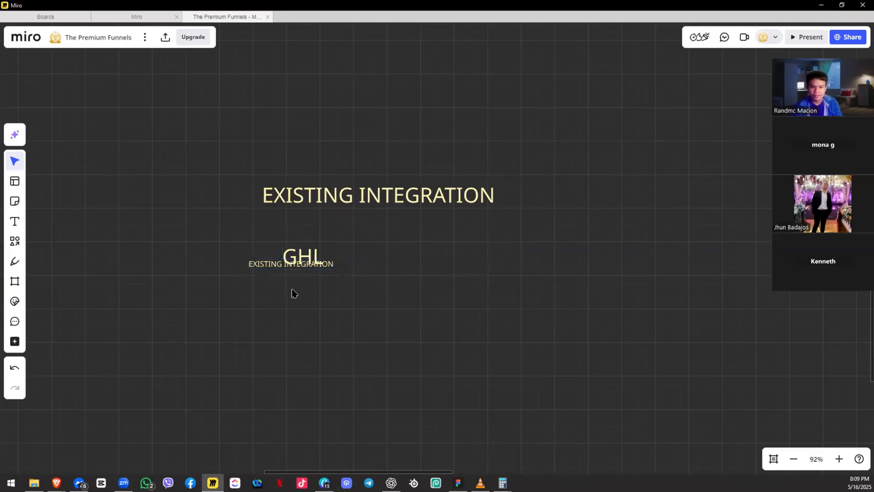
left_click_drag(291, 264, 292, 287)
double_click(293, 288)
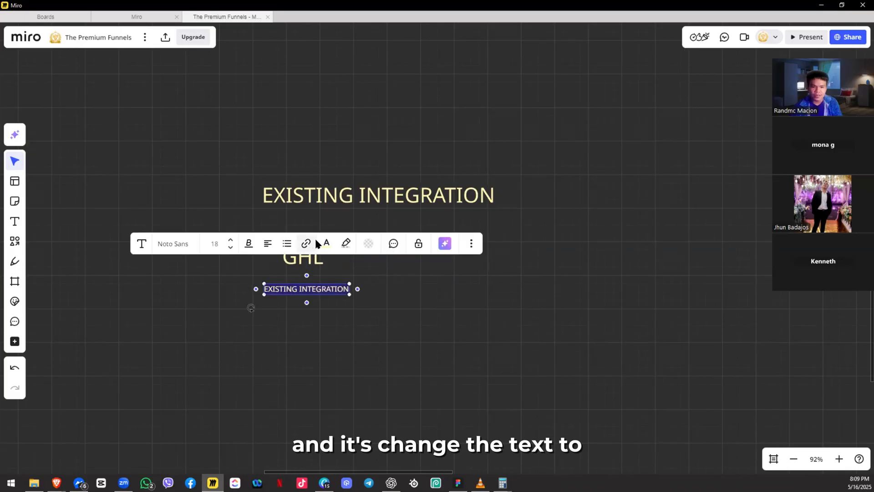
left_click(326, 243)
left_click(359, 316)
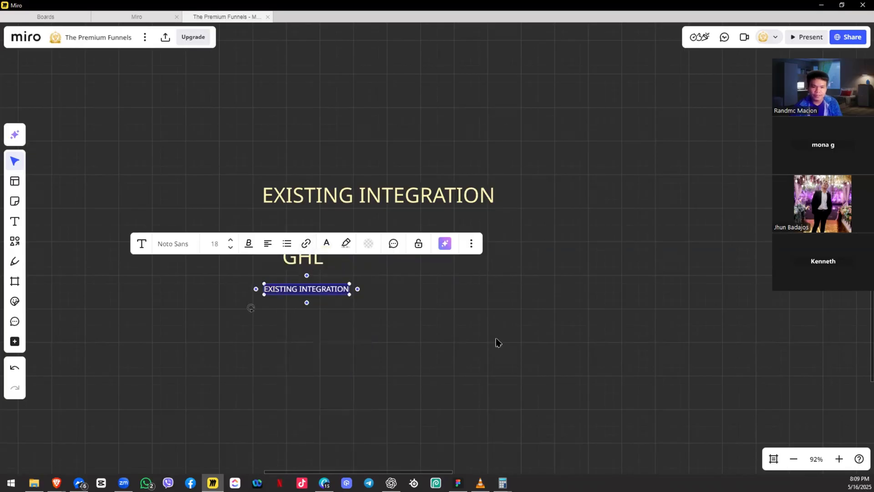
left_click(330, 313)
Step: Extend the label to 'GHL SANDBOX' on one line and centre the small text under it
scroll(326, 306, "up", 5)
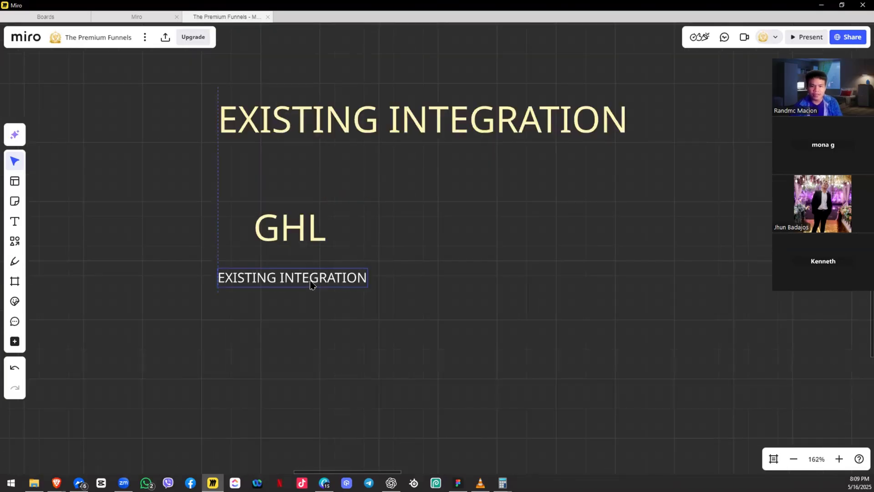
double_click(319, 235)
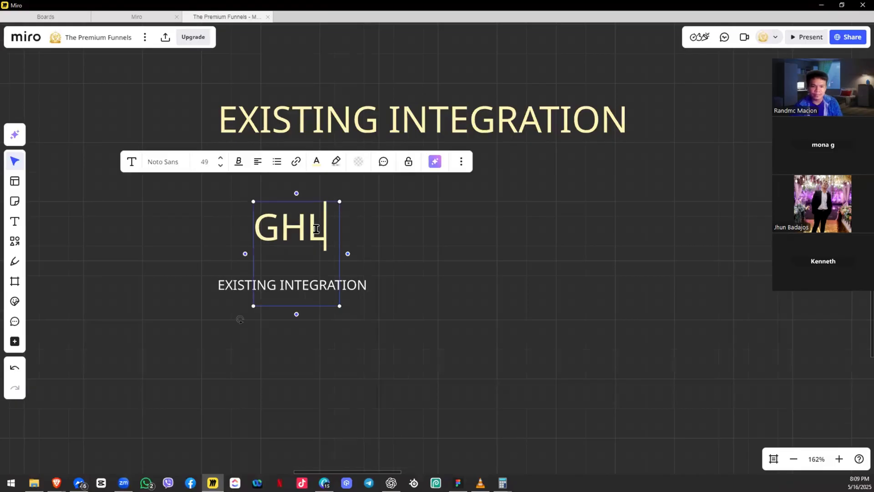
type("SANDBOX")
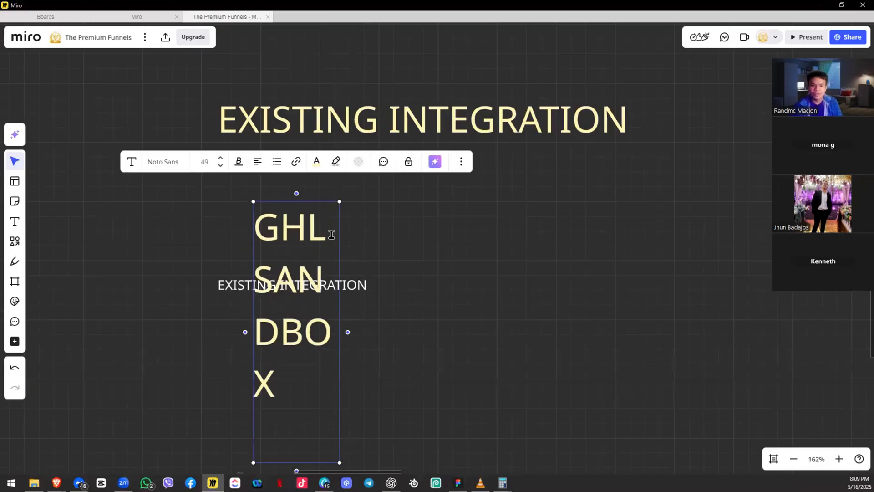
key("Escape")
left_click_drag(339, 263, 624, 265)
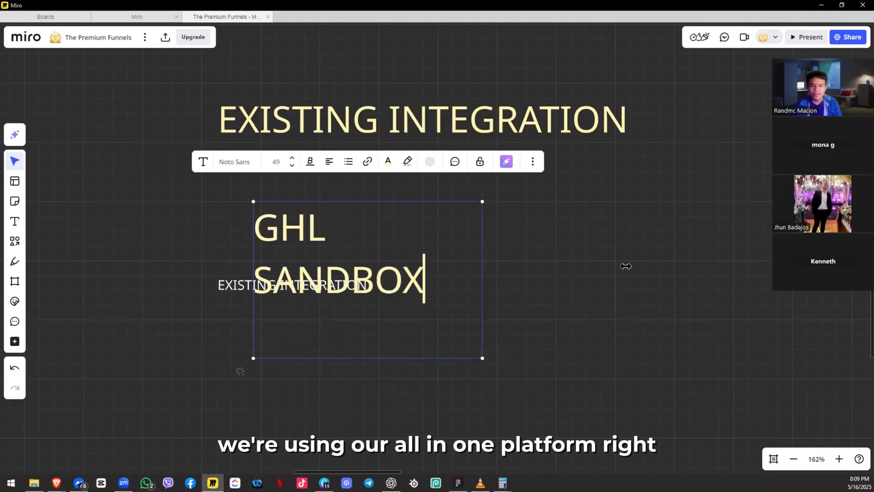
left_click(371, 329)
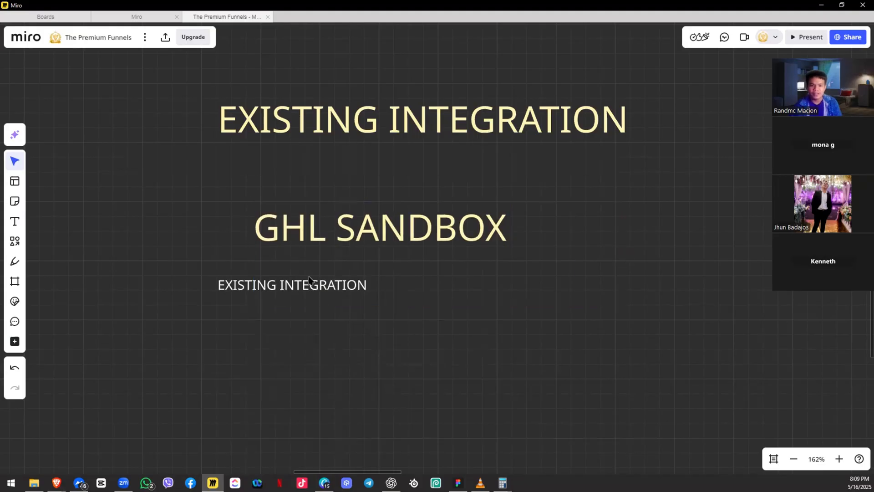
left_click_drag(302, 284, 382, 263)
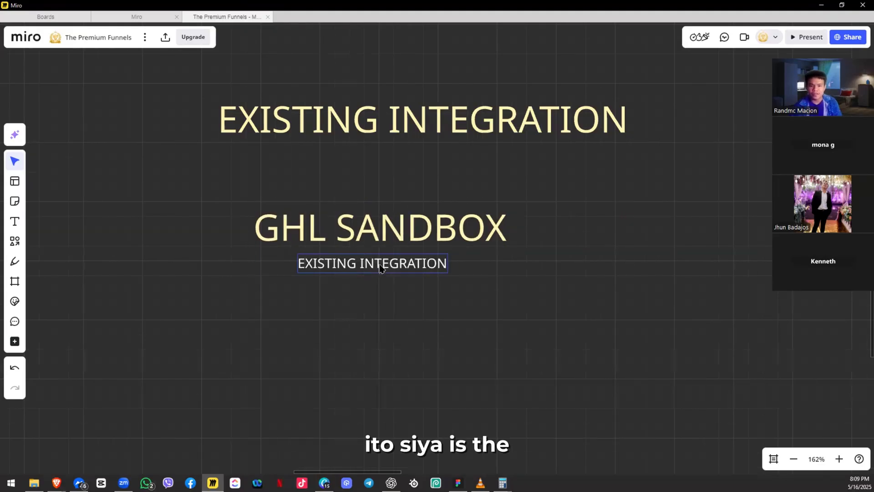
Step: Change the small caption under GHL SANDBOX to 'ALL IN ONE PLATFORM'
double_click(381, 269)
type("A")
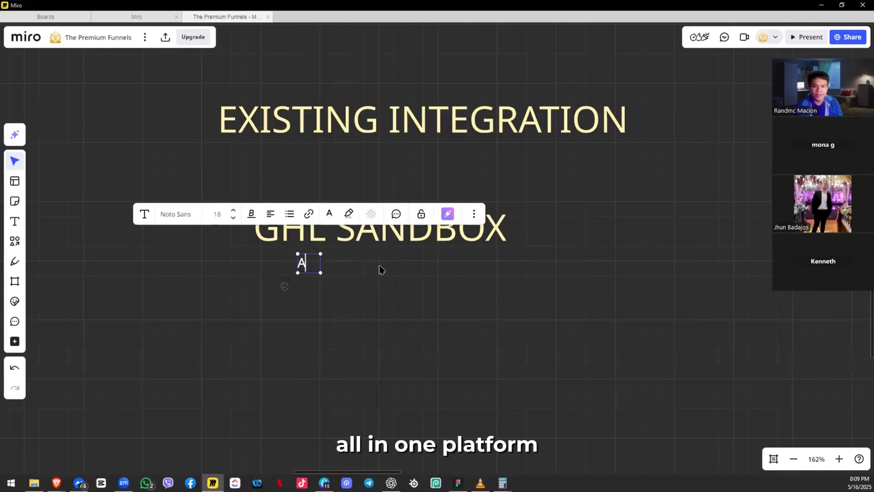
type("LL IN ONE PLATFORM")
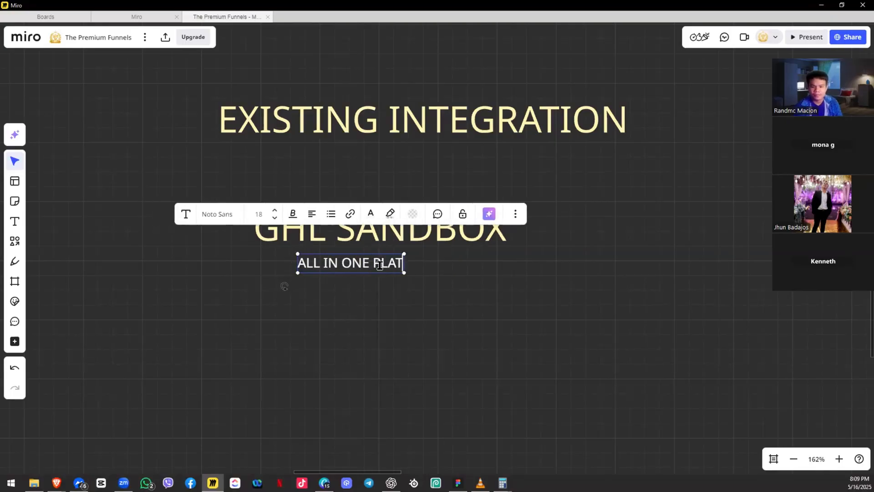
left_click(355, 270)
left_click_drag(355, 269, 364, 266)
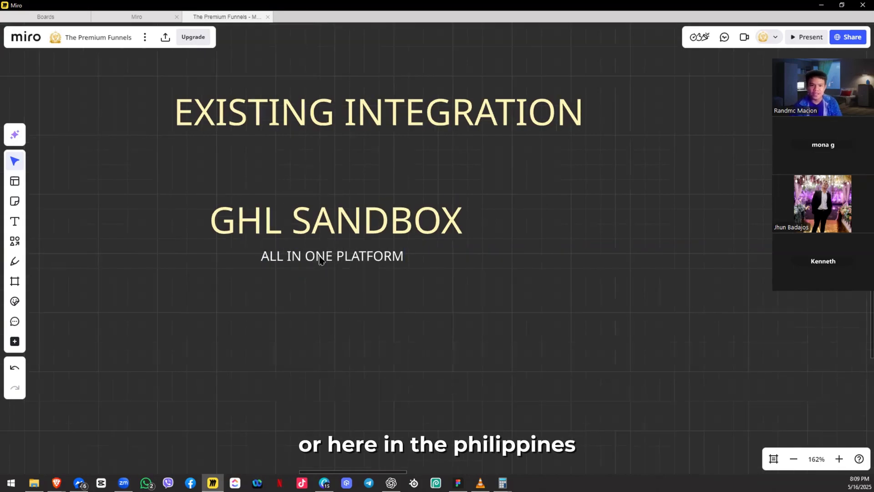
Step: Select the GHL SANDBOX label pair and recentre the view on the integration labels
scroll(336, 251, "down", 5)
left_click_drag(410, 154, 554, 98)
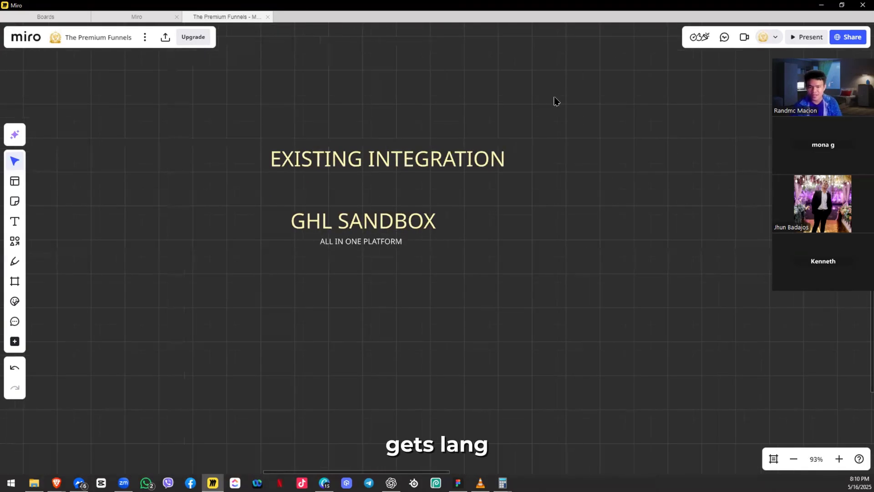
left_click_drag(330, 199, 405, 188)
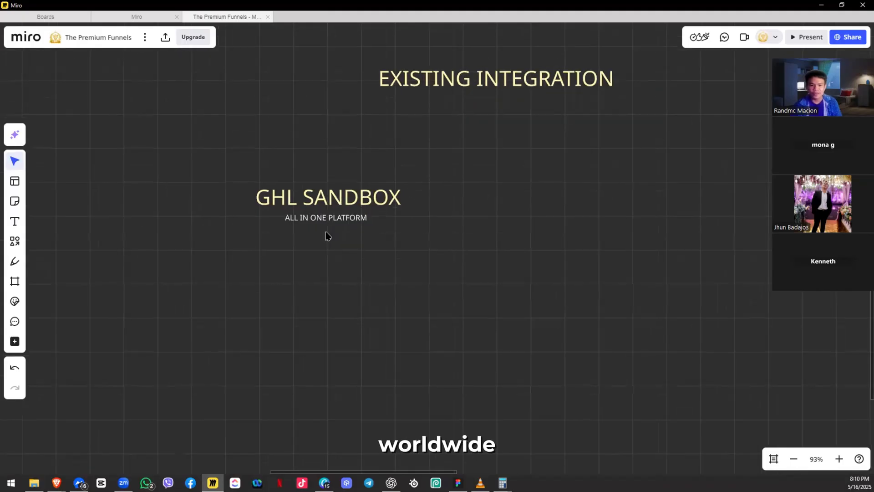
left_click_drag(326, 230, 467, 123)
left_click_drag(231, 281, 228, 282)
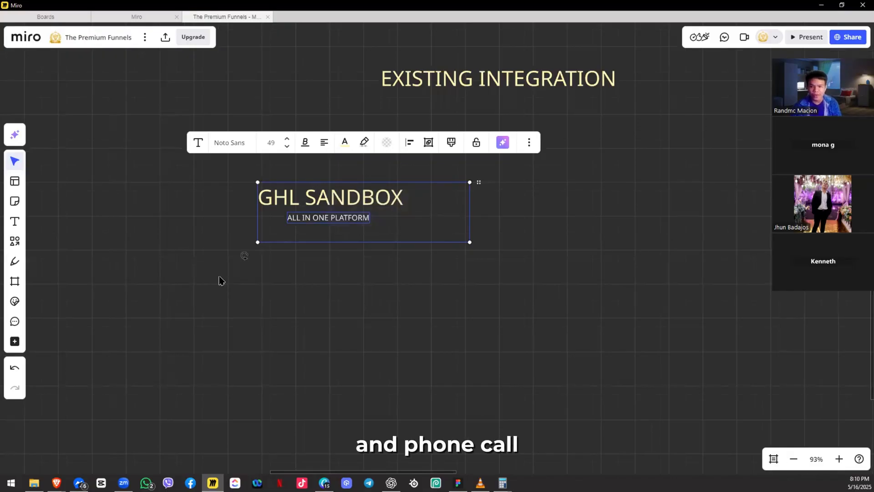
left_click(343, 235)
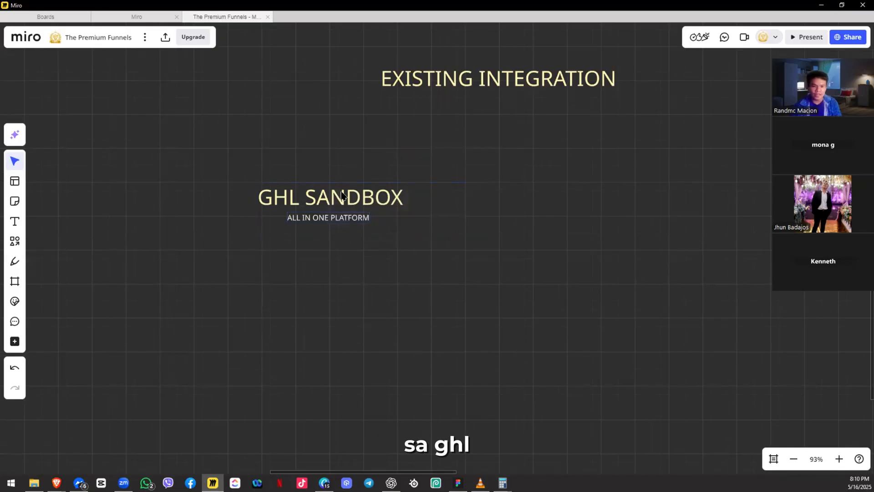
left_click(280, 239)
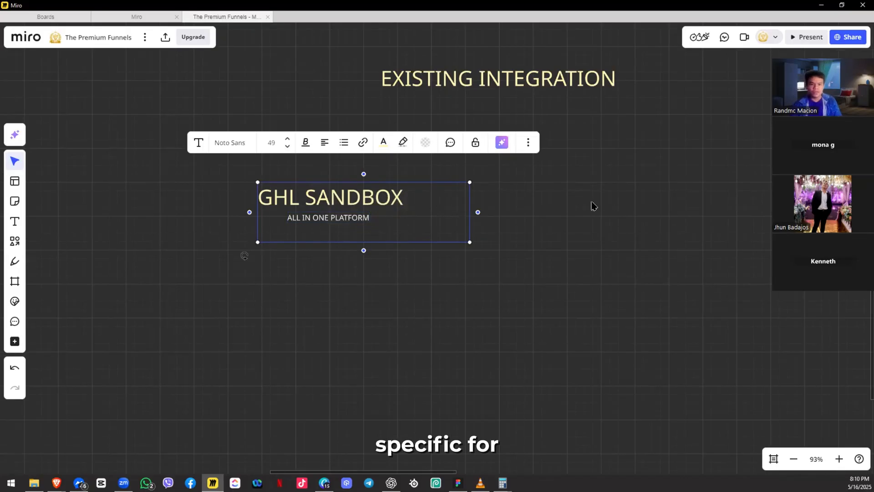
left_click(550, 224)
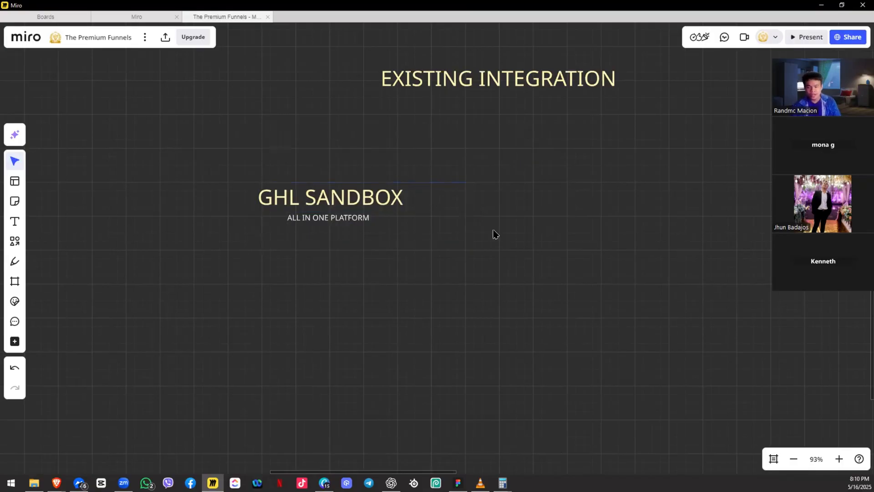
scroll(255, 242, "up", 3)
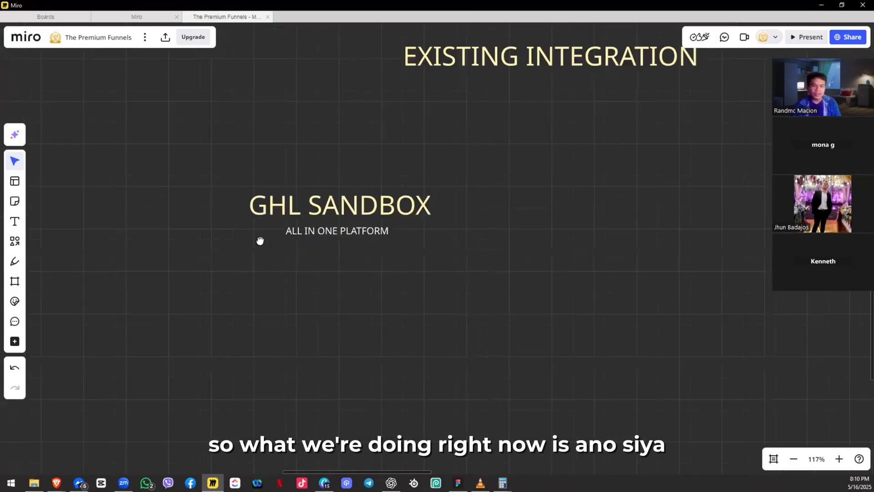
scroll(262, 241, "up", 1)
left_click_drag(298, 248, 286, 220)
scroll(259, 258, "down", 4)
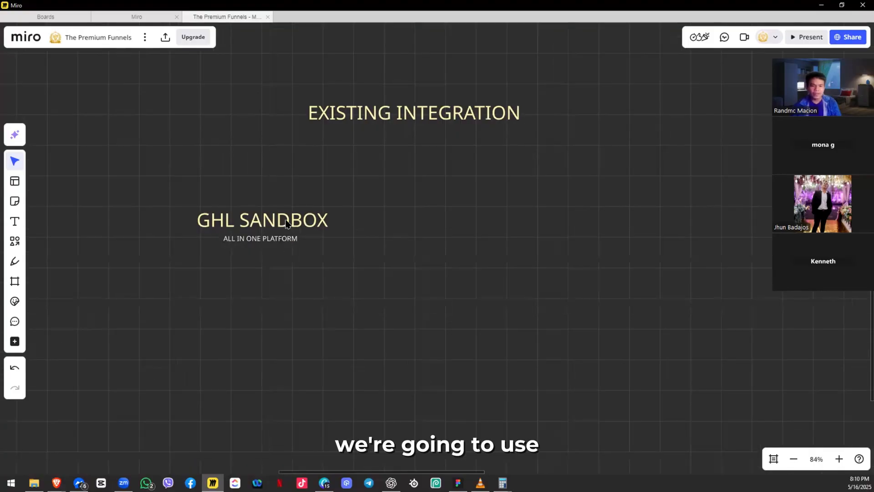
left_click_drag(477, 214, 470, 218)
Step: Turn the copied label into a single-line 'SMS' label, then open a new Brave tab
double_click(471, 219)
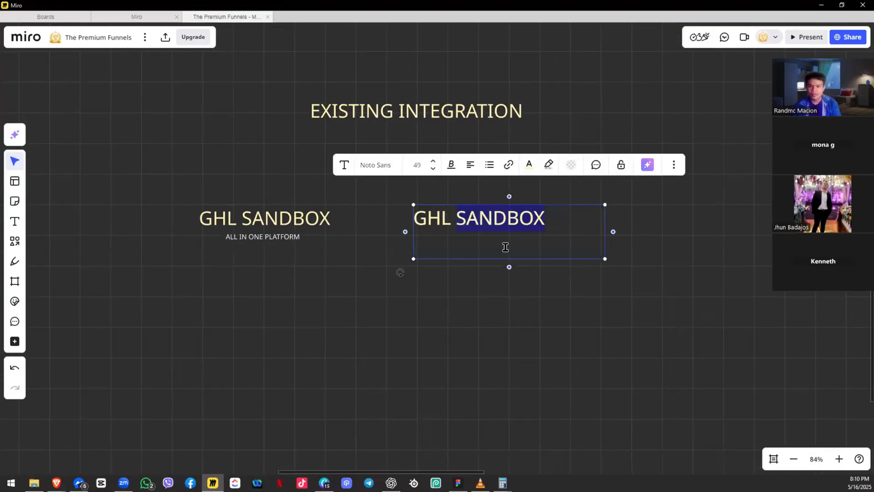
left_click(496, 243)
key("BackSpace")
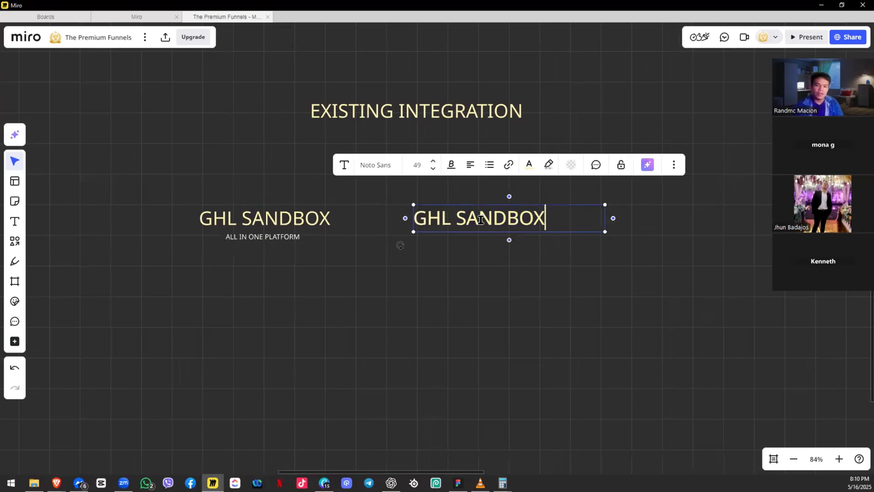
key("ctrl+a")
type("SMS")
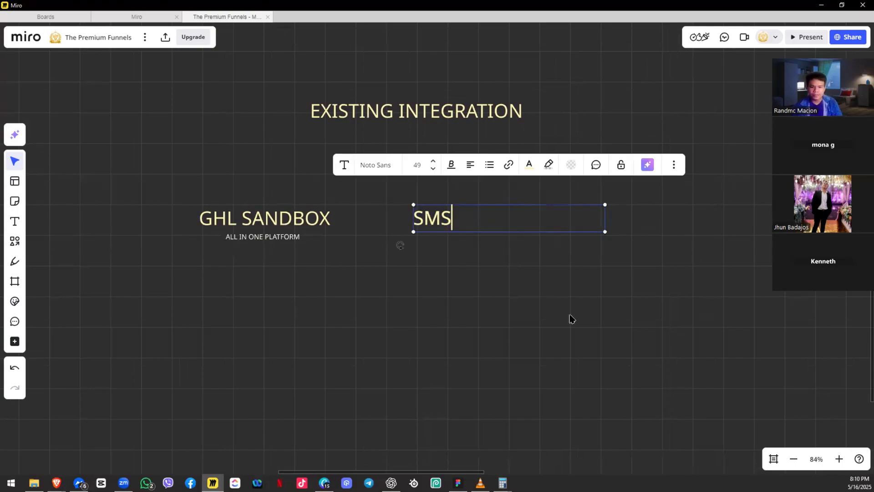
left_click(568, 255)
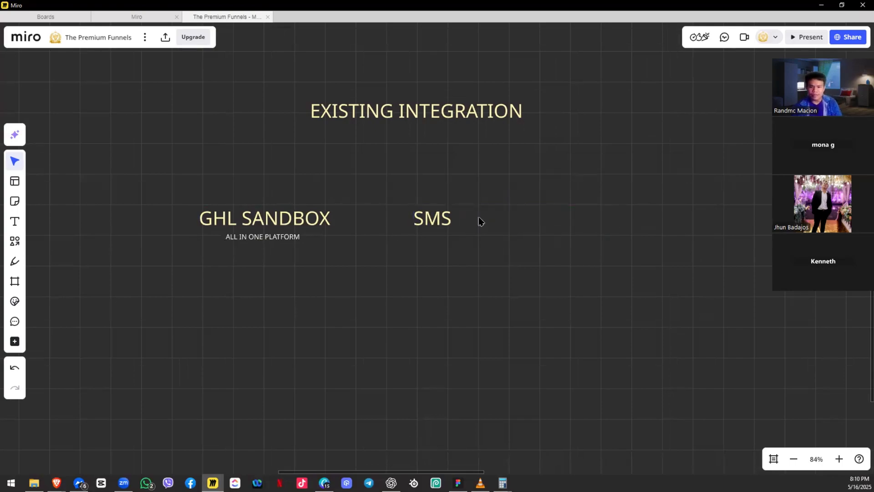
double_click(445, 218)
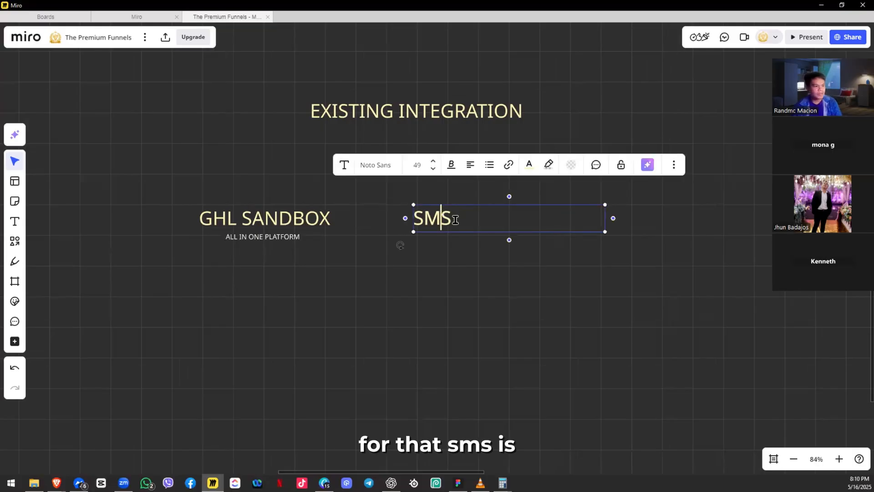
key("alt+Tab")
key("ctrl+t")
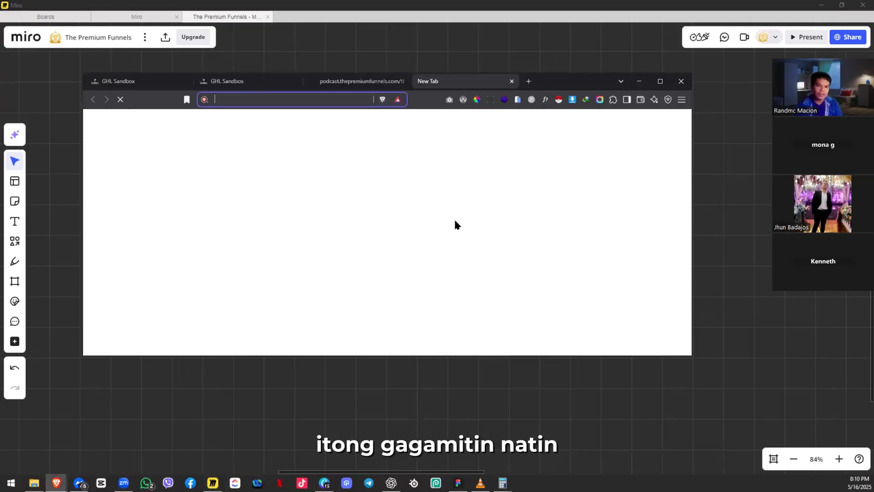
Step: Load httpsms.com from the 'ht' suggestion, maximize Brave, and return to Miro
type("ht")
key("Return")
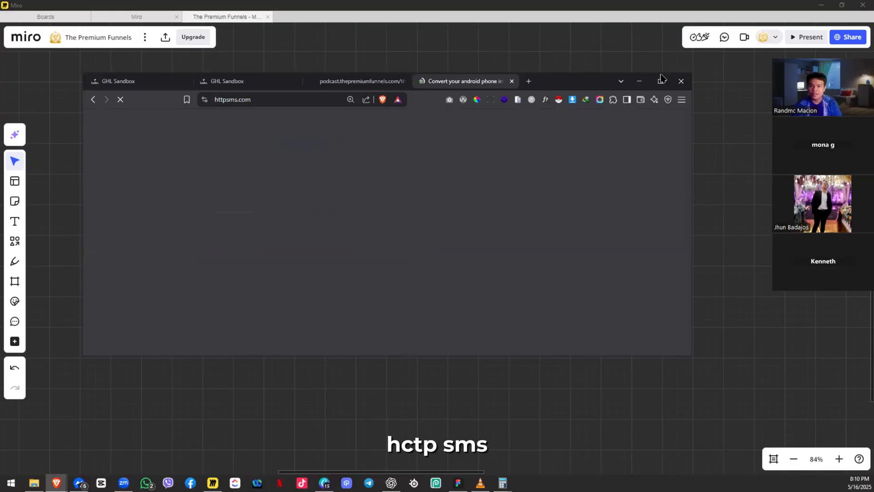
left_click(661, 81)
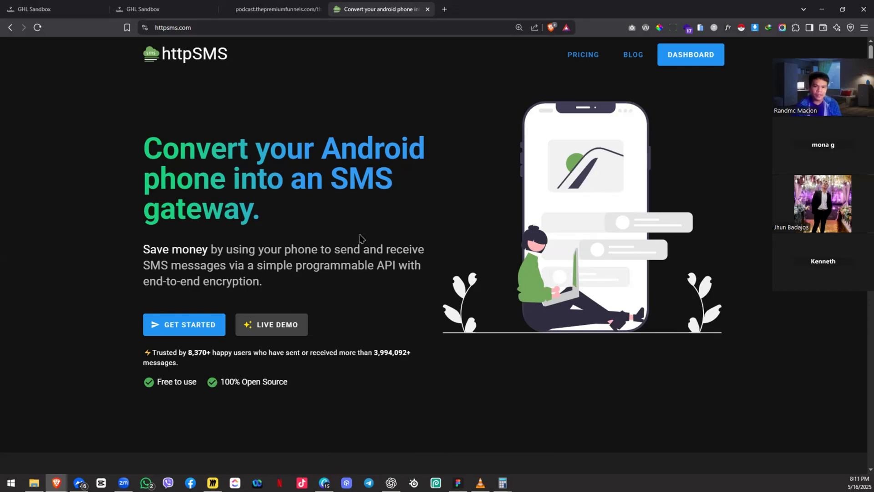
key("alt+Tab")
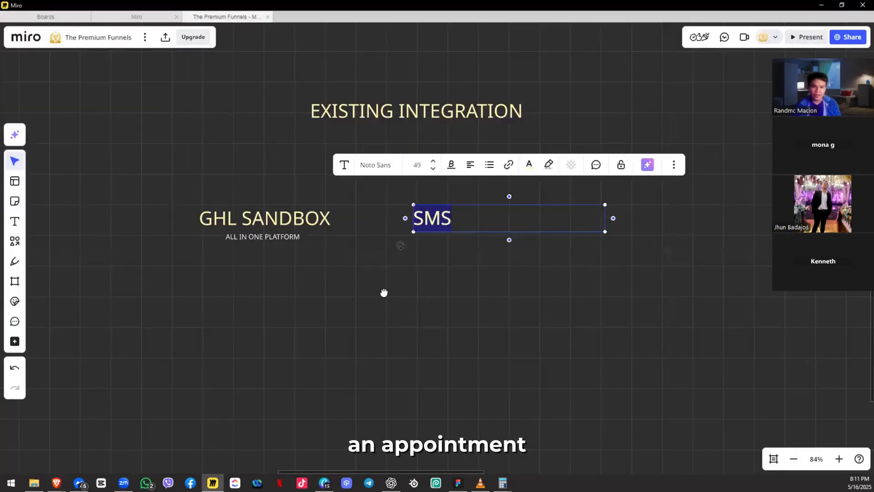
Step: Zoom out and pan across the podcast funnel, zoom back in on SMS, then return to httpSMS in Brave
scroll(383, 292, "down", 6)
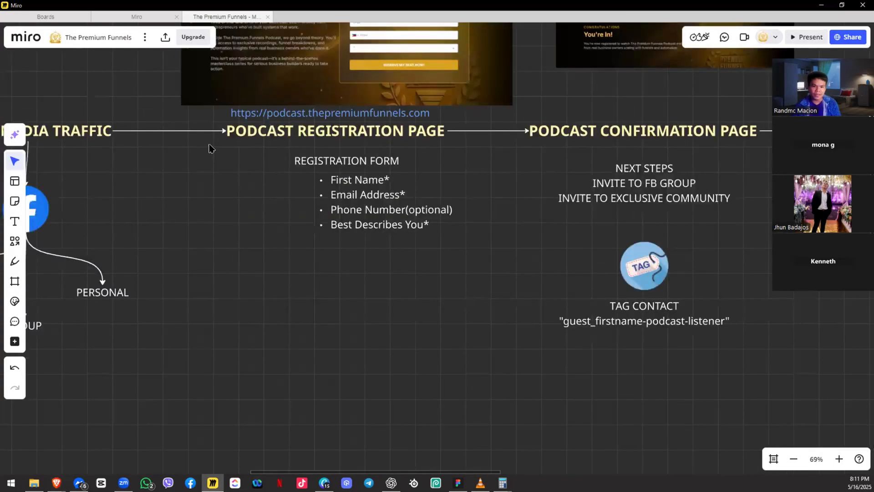
left_click_drag(211, 146, 393, 121)
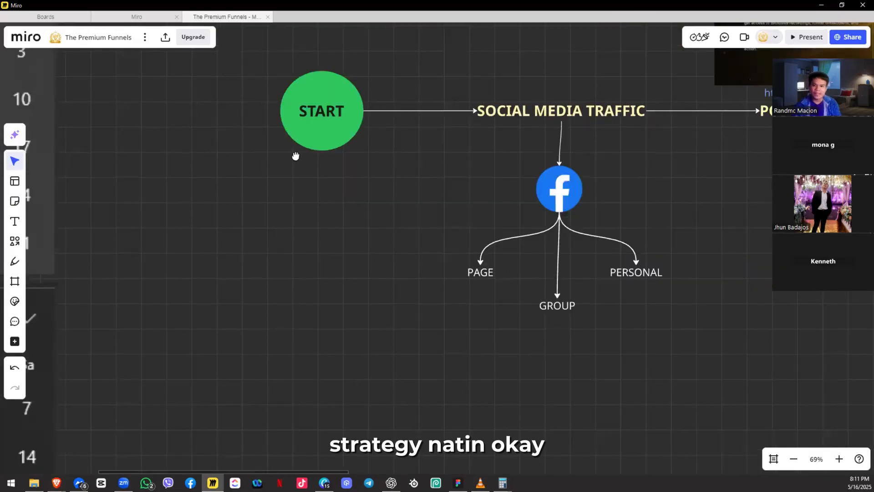
scroll(294, 156, "down", 4)
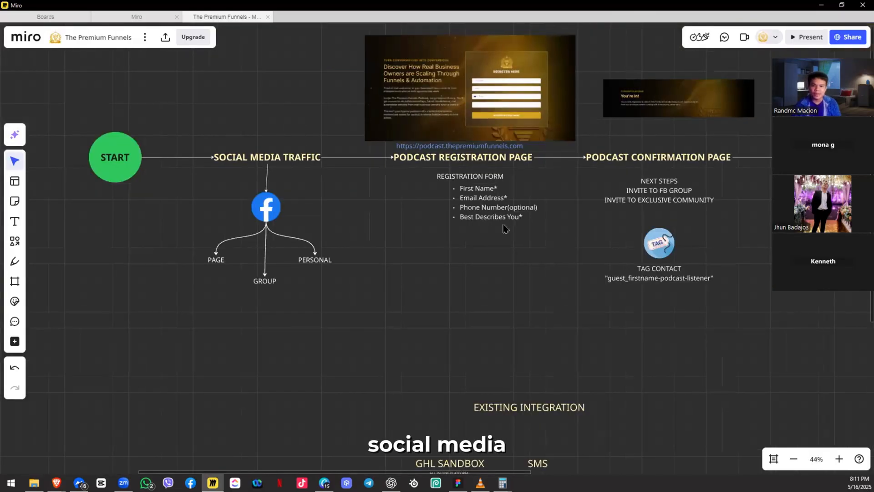
left_click_drag(491, 135, 359, 139)
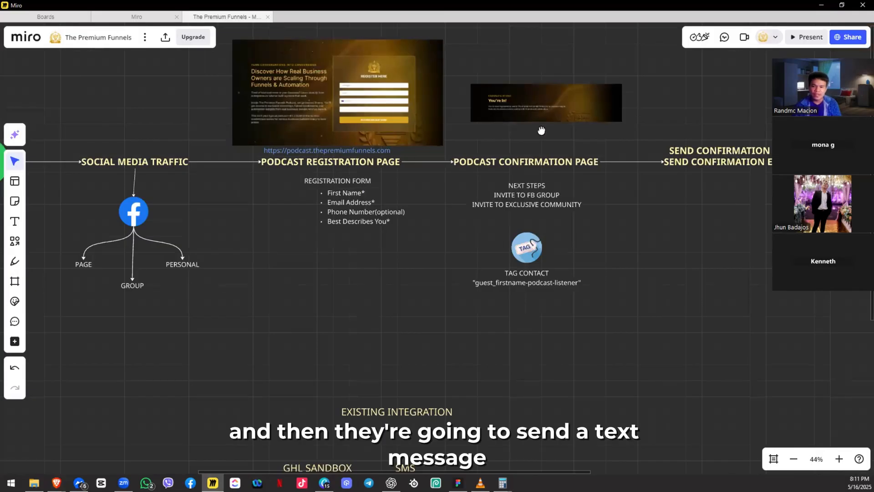
left_click_drag(540, 133, 393, 131)
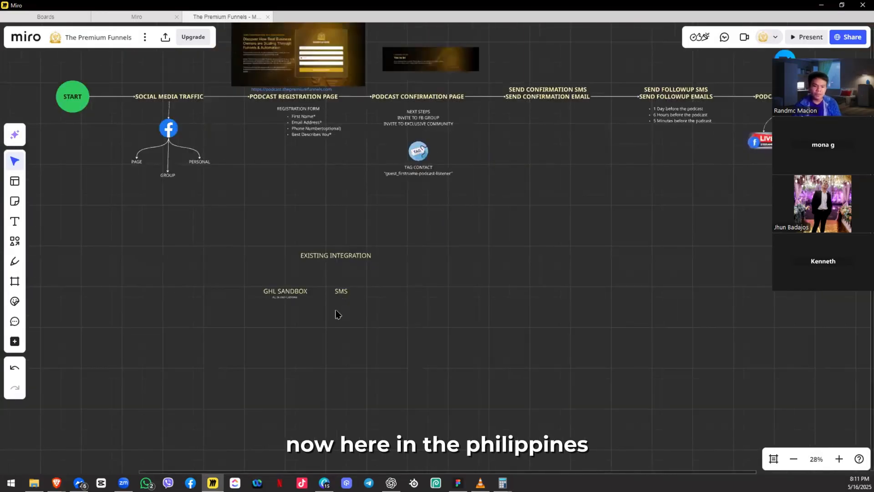
scroll(337, 314, "up", 5)
scroll(342, 278, "up", 5)
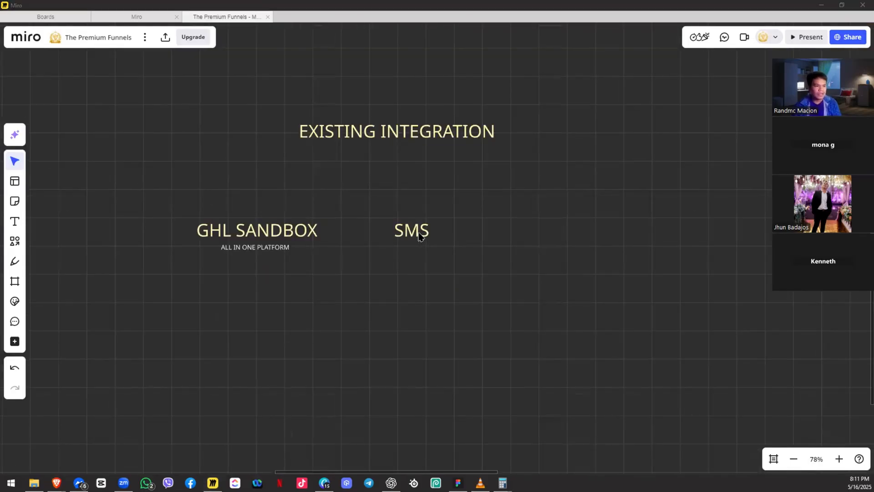
key("alt+Tab")
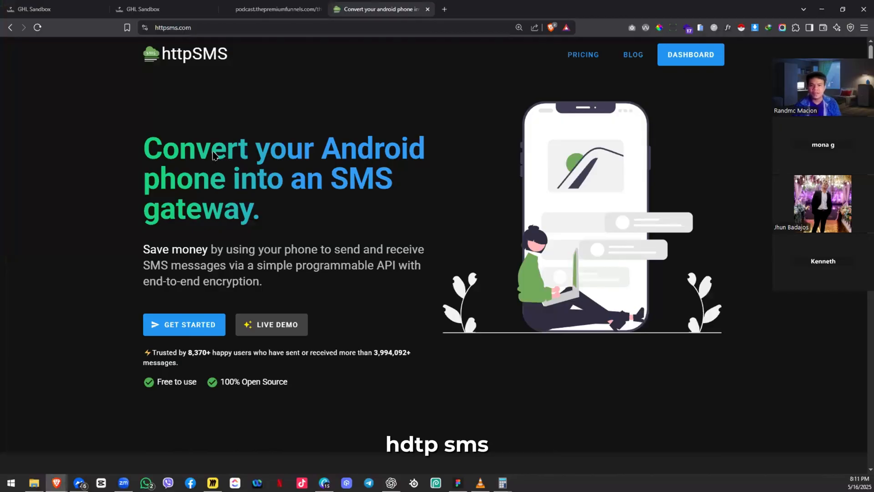
Step: Load the semaphore.co site in a new browser tab
key("ctrl+t")
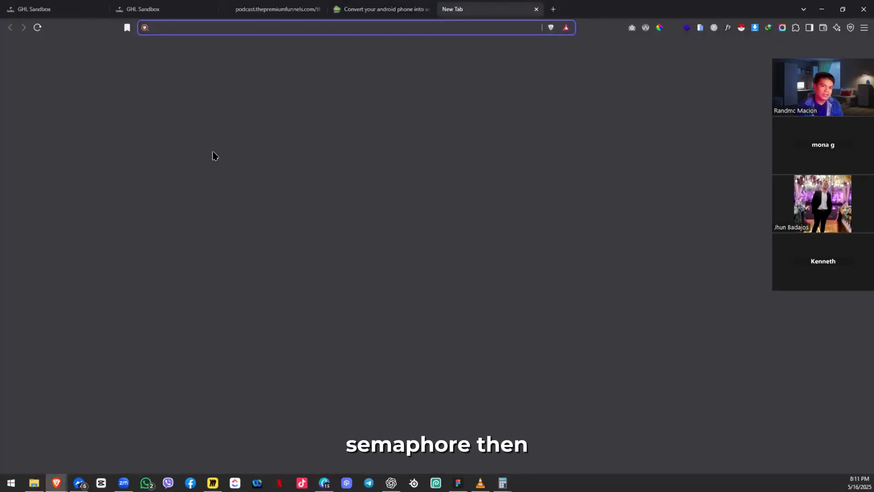
type("semp")
key("BackSpace")
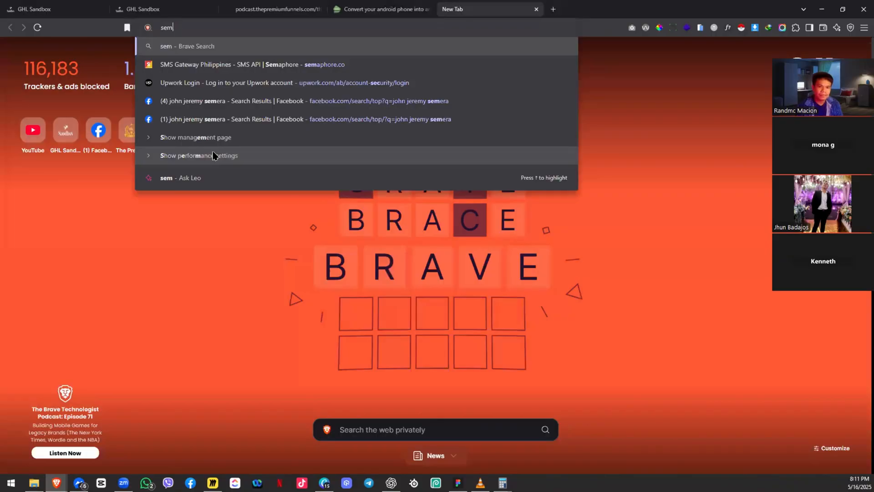
type("apho")
key("Return")
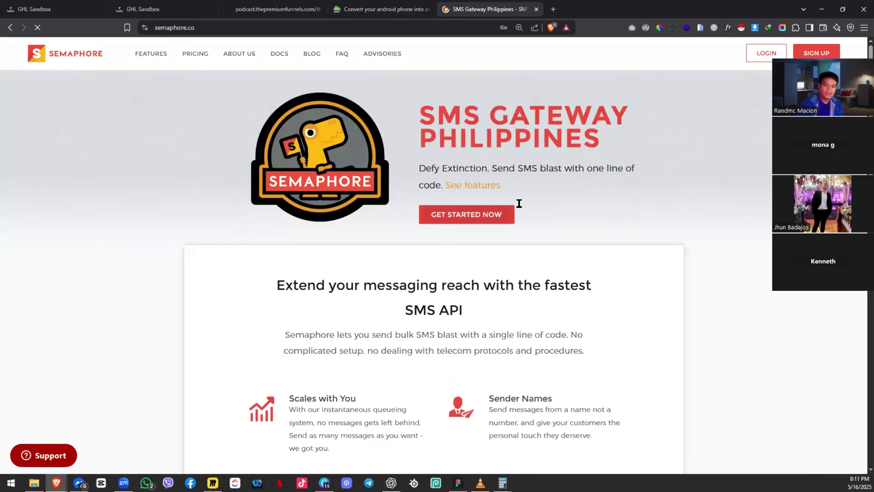
Step: Scroll through the Semaphore page, then close its tab
scroll(519, 203, "down", 5)
scroll(501, 201, "down", 8)
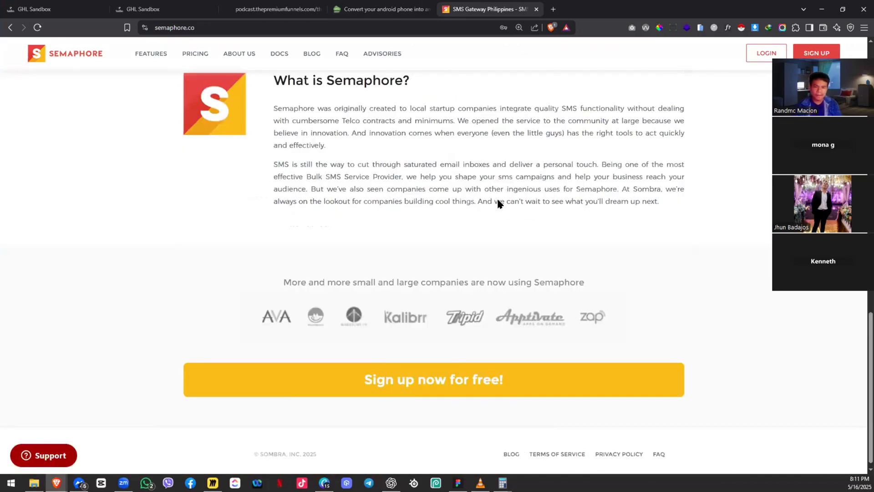
scroll(496, 200, "up", 12)
scroll(510, 60, "up", 2)
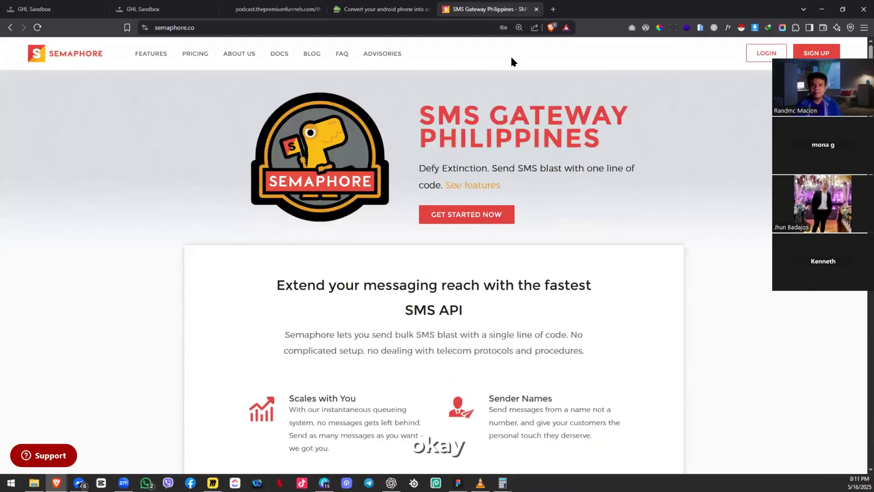
key("ctrl+w")
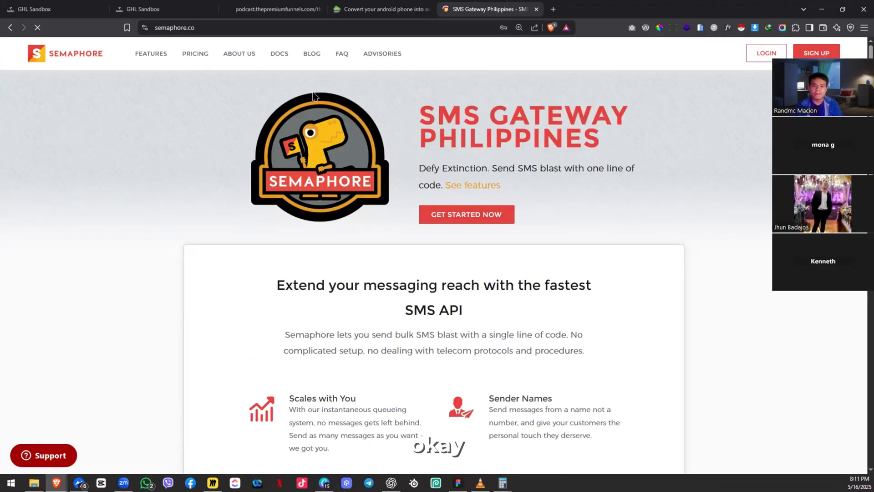
key("ctrl+w")
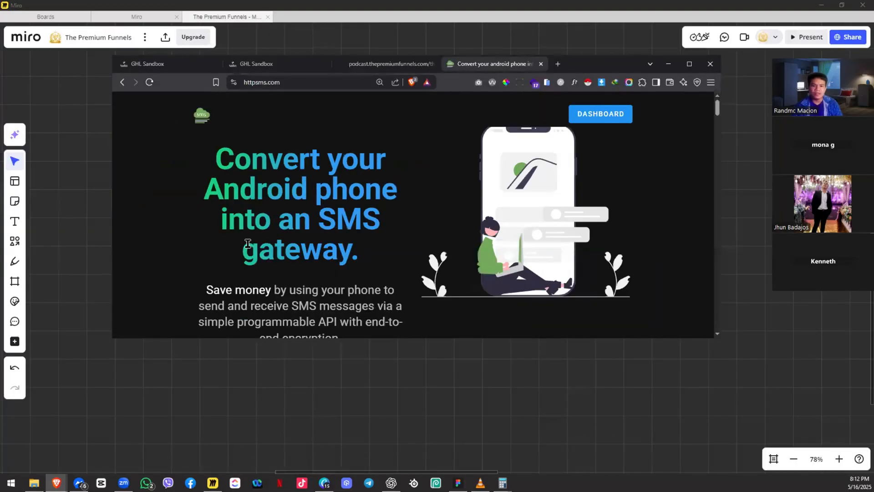
Step: Dismiss the logo link menus and maximize Brave so the httpSMS homepage fills the screen
key("super+shift+s")
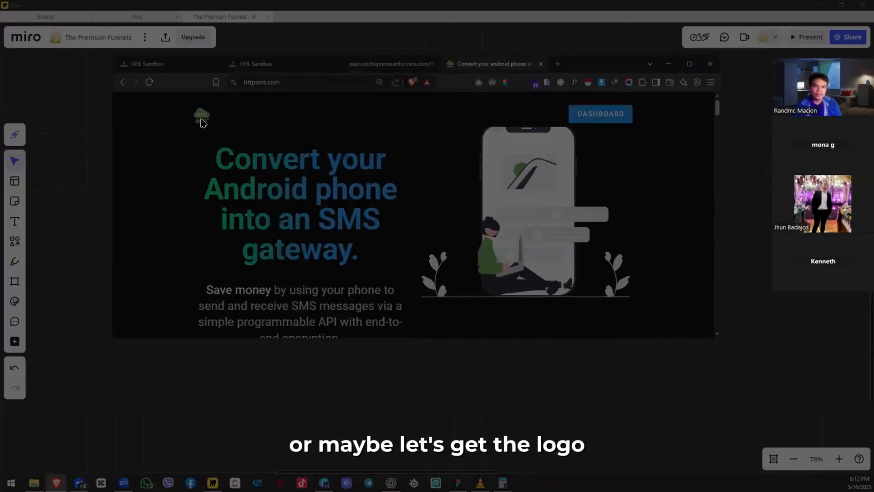
right_click(199, 119)
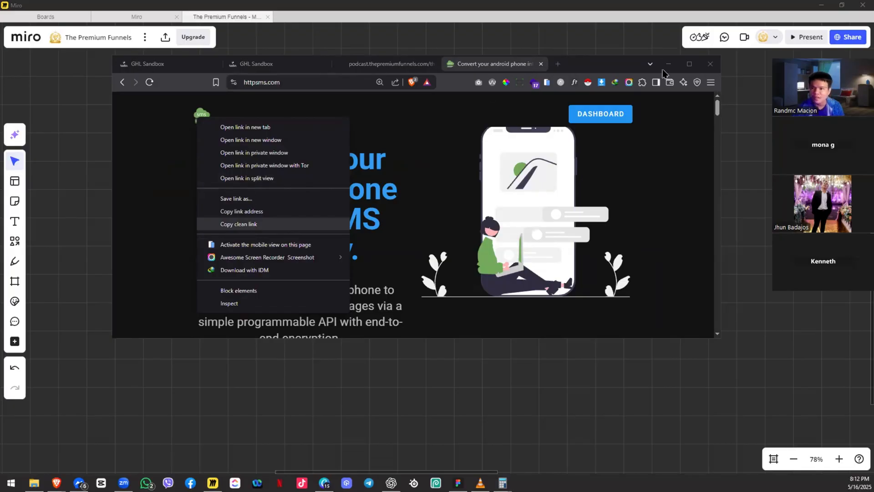
left_click(591, 74)
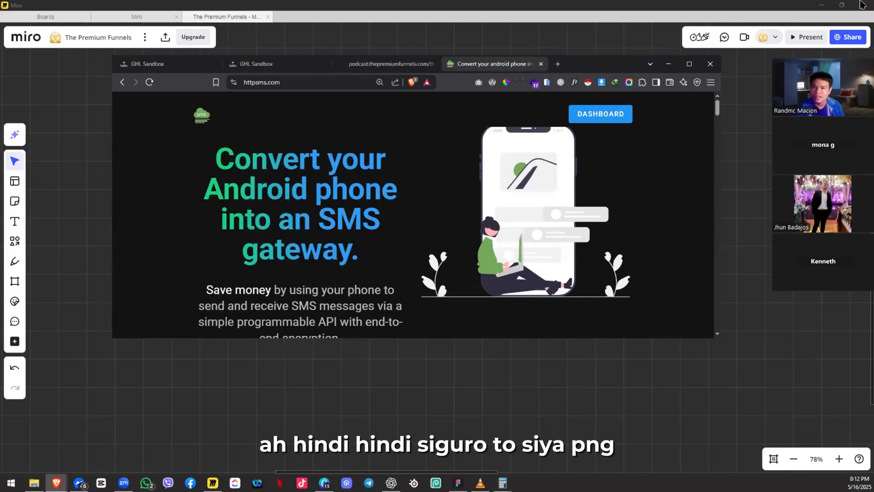
left_click(689, 66)
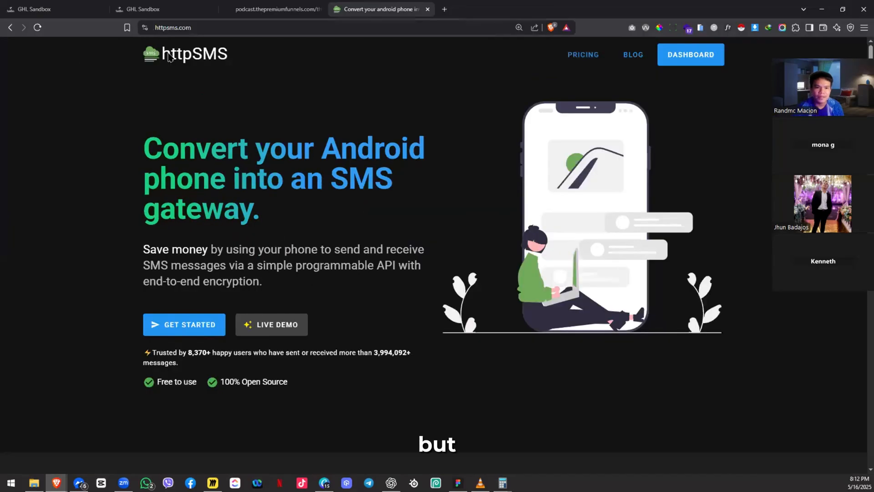
right_click(168, 57)
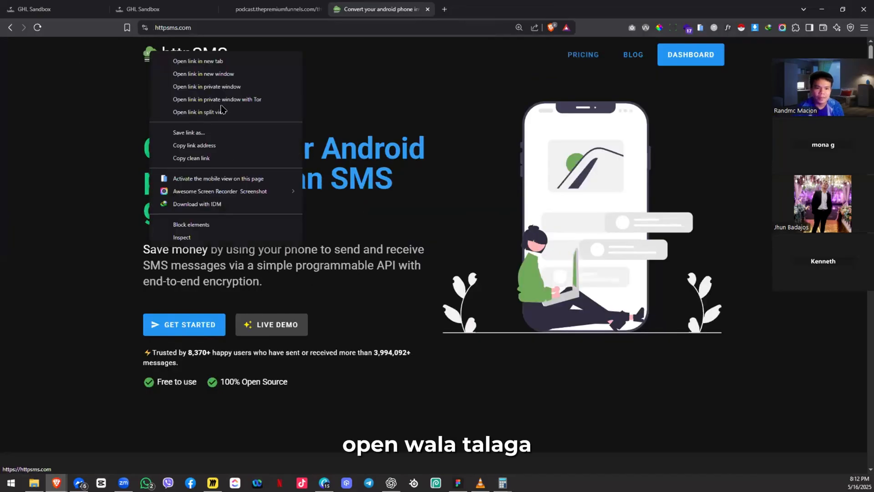
left_click(734, 47)
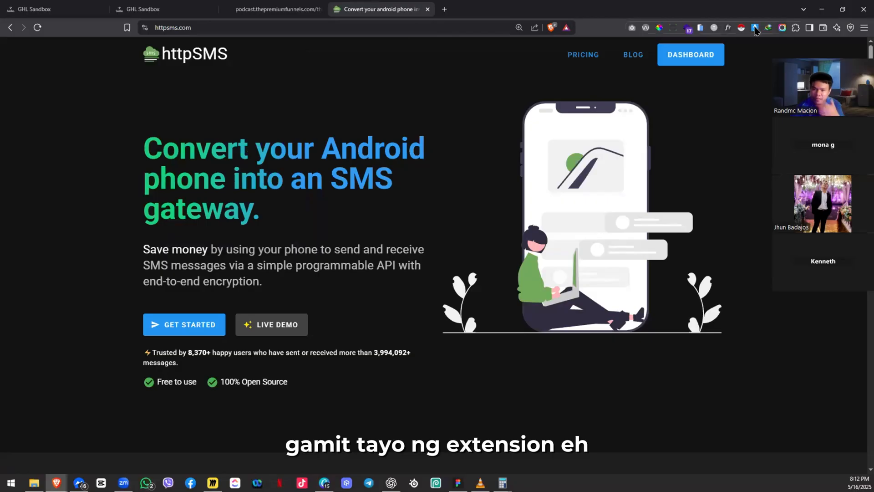
Step: Select the sms logo in the image downloader extension and start its download, then back out
left_click(755, 28)
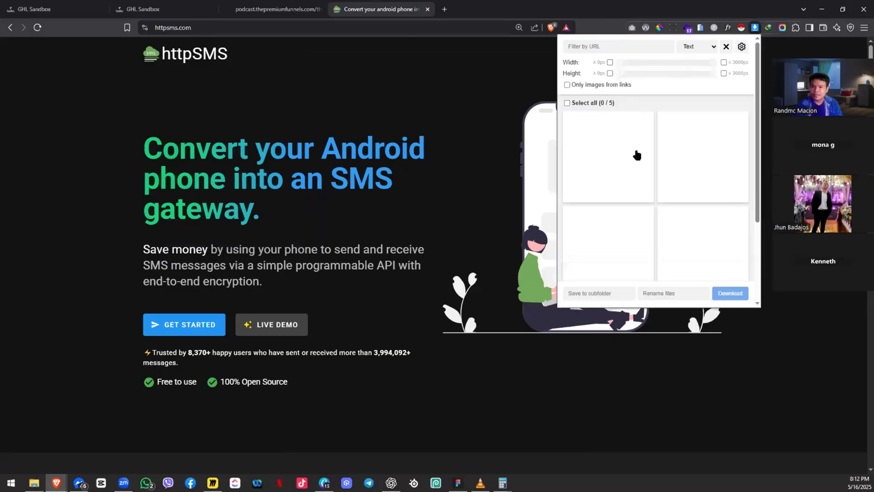
left_click(610, 157)
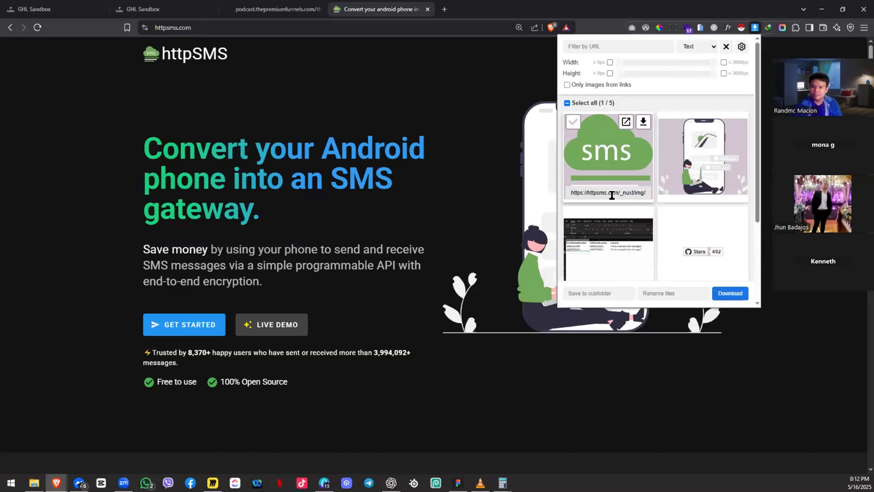
left_click(642, 123)
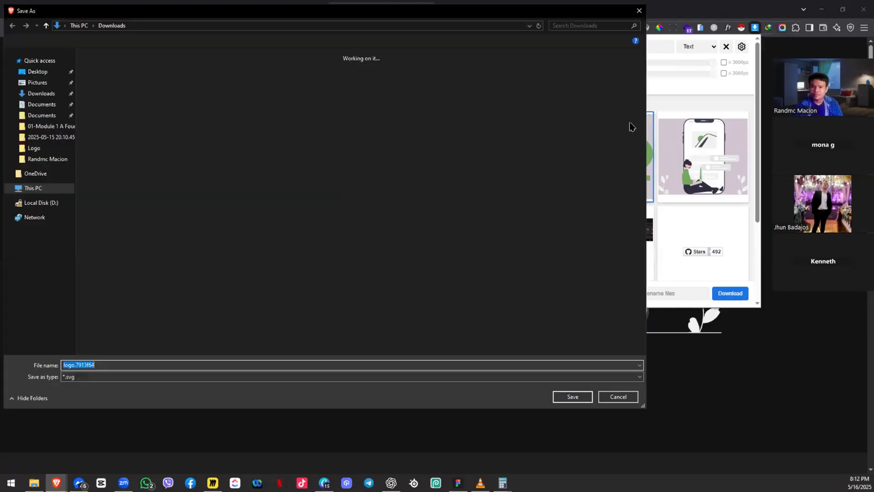
key("alt+Tab")
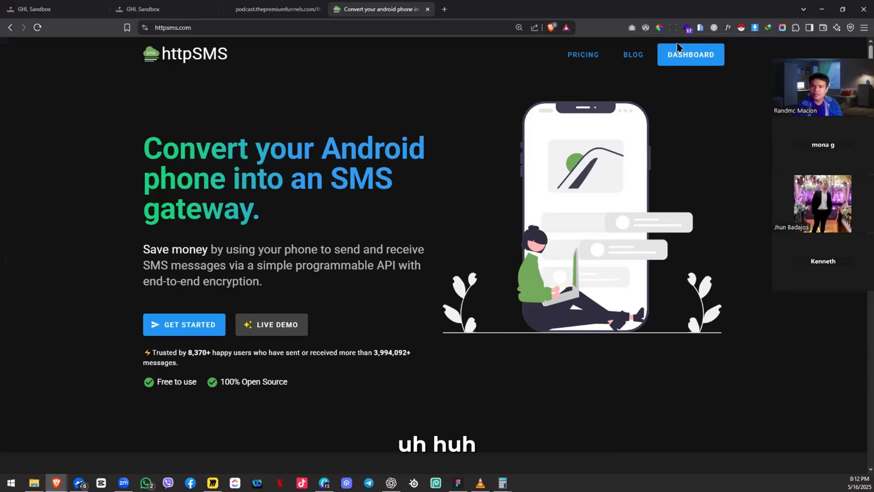
Step: Open the sms logo image in a new tab from the extension's image list
left_click(754, 28)
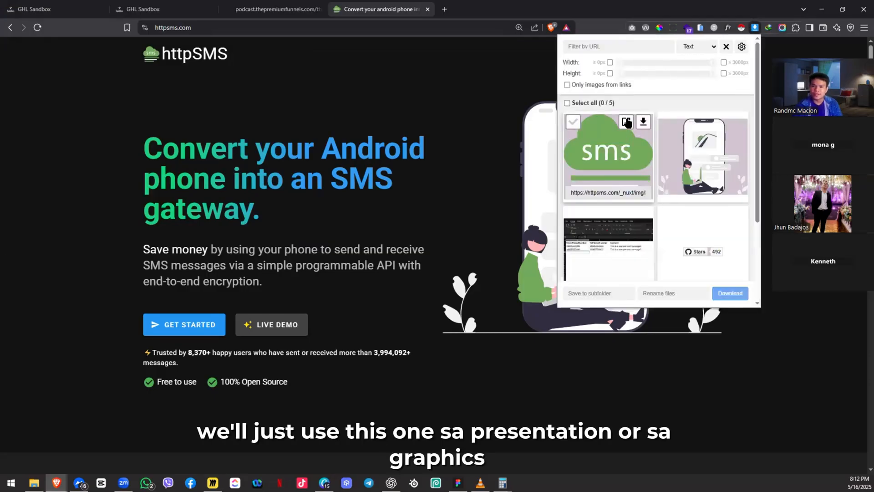
left_click(627, 122)
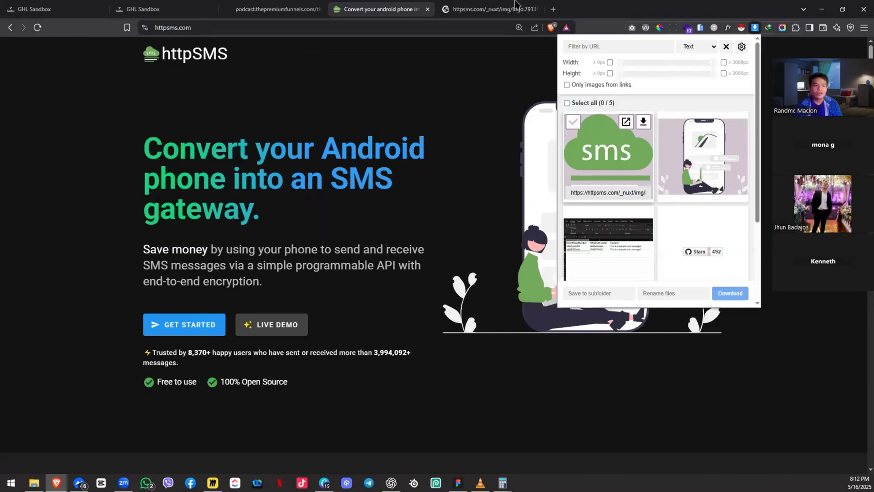
left_click(212, 54)
right_click(210, 52)
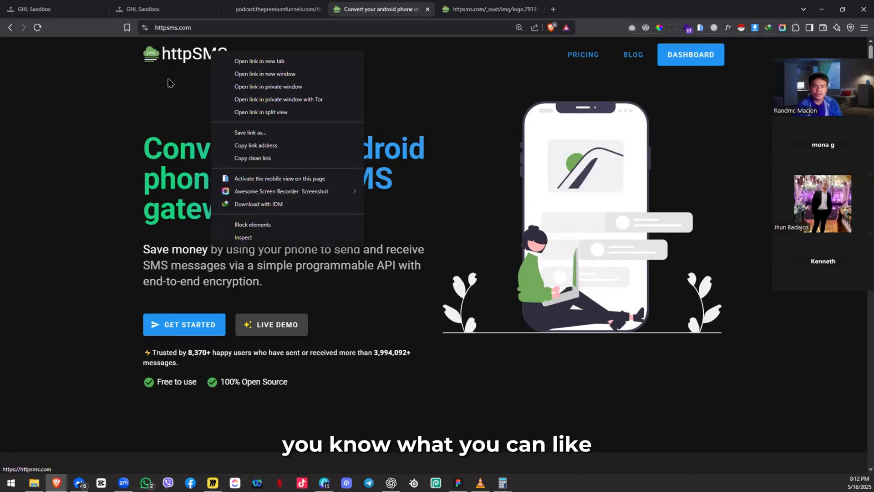
left_click(130, 46)
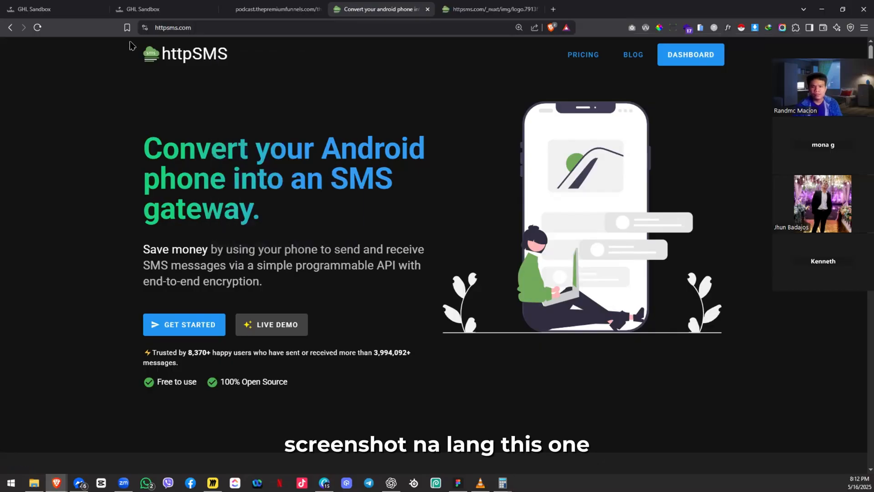
key("super+shift+s")
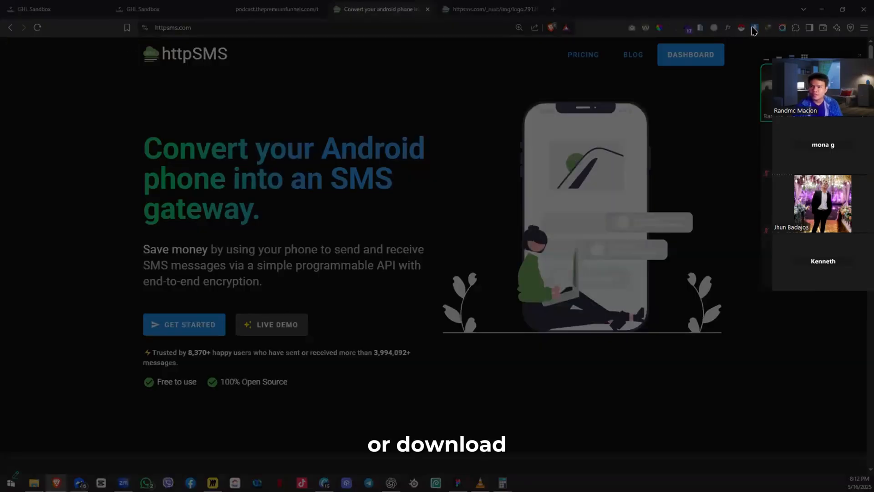
Step: Download the sms logo and save it to Downloads as logo.7913f64.svg
left_click(754, 29)
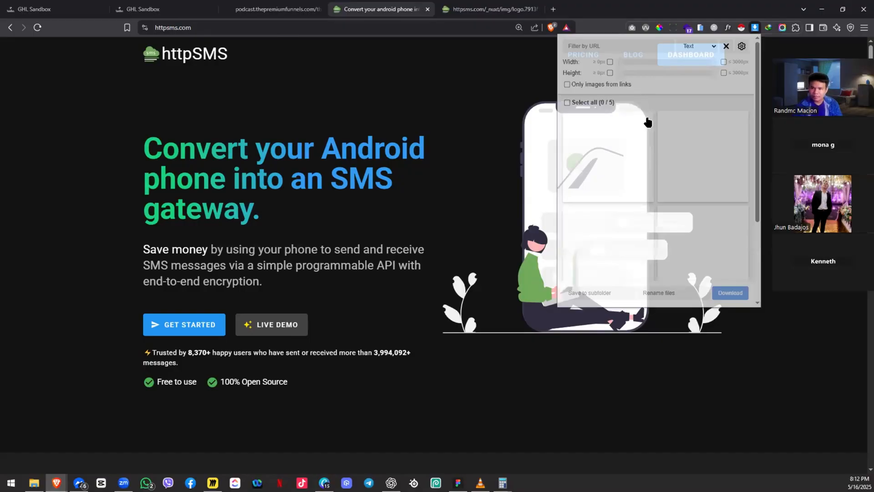
mouse_move(627, 135)
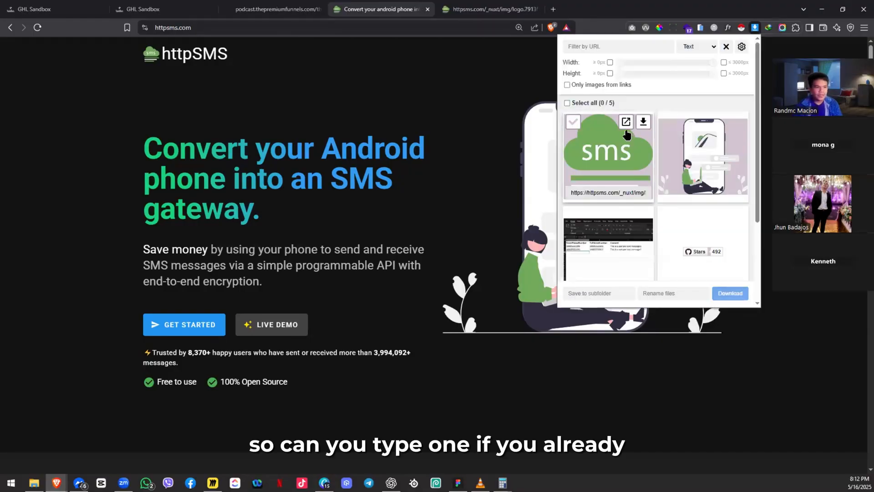
left_click(626, 128)
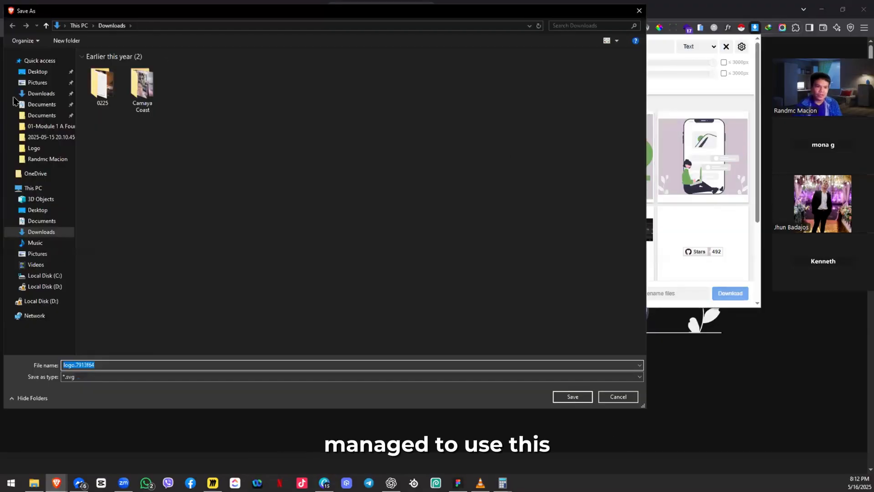
left_click(573, 397)
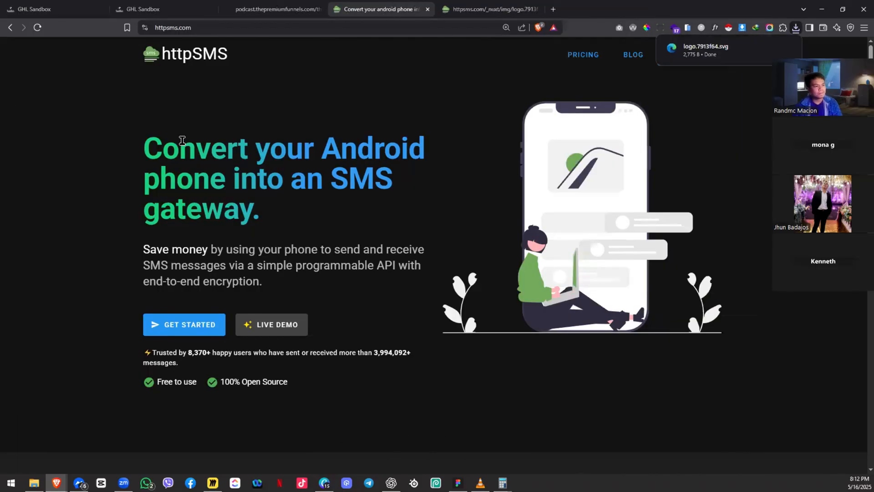
Step: Open File Explorer over the Miro board, showing the Downloads files
key("alt+Tab")
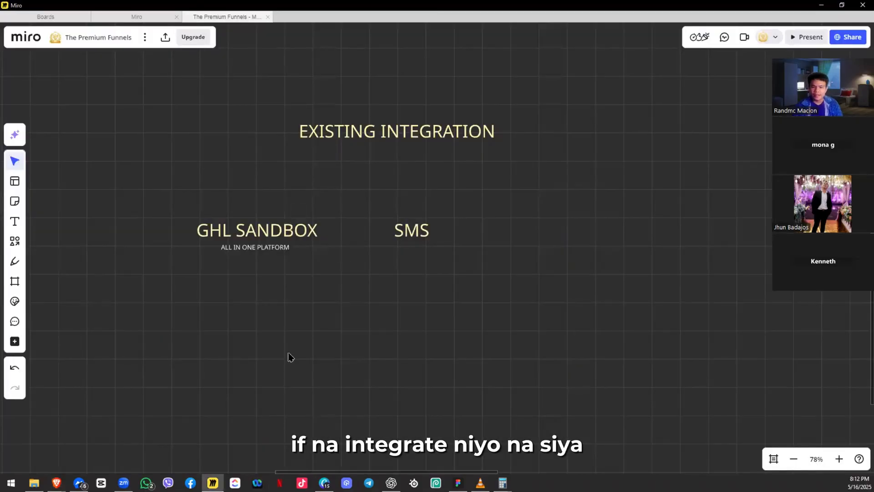
key("super+e")
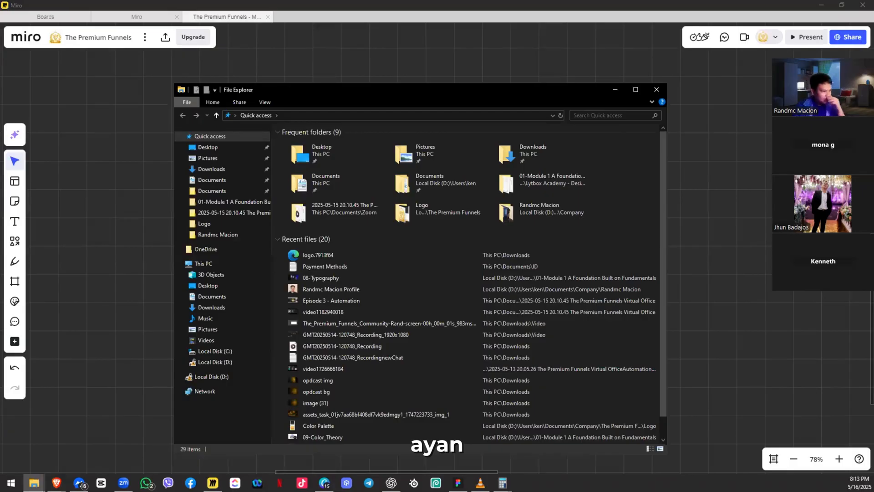
key("alt+Tab")
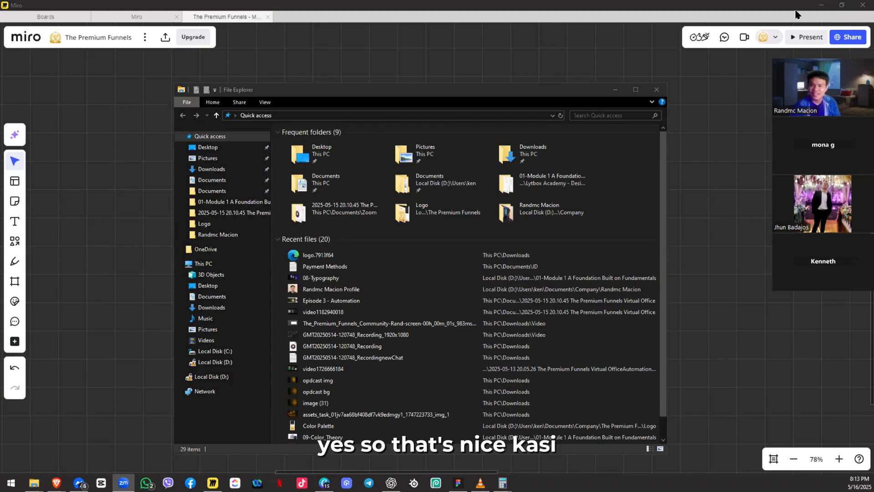
left_click(317, 96)
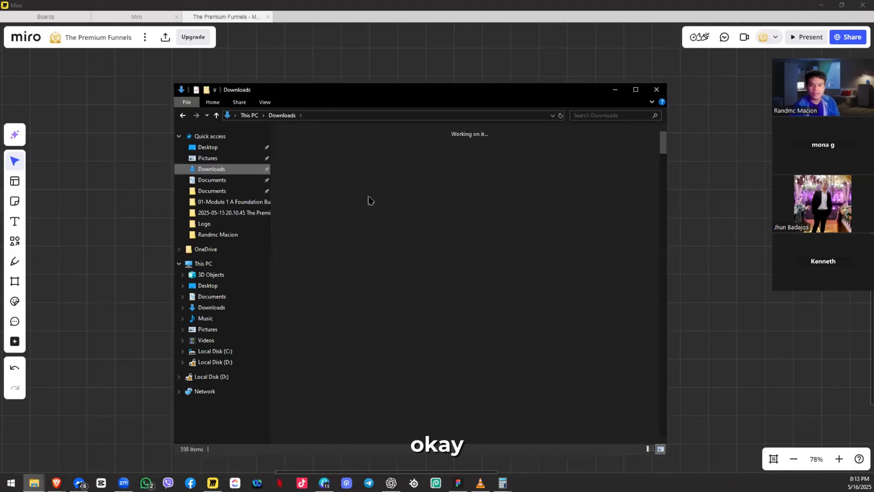
Step: Drop logo.7913f64 onto the board, shrink it, and place it just above the SMS label
left_click_drag(586, 91, 446, 173)
mouse_move(548, 165)
left_mouse_down()
mouse_move(563, 145)
mouse_move(534, 164)
left_mouse_up()
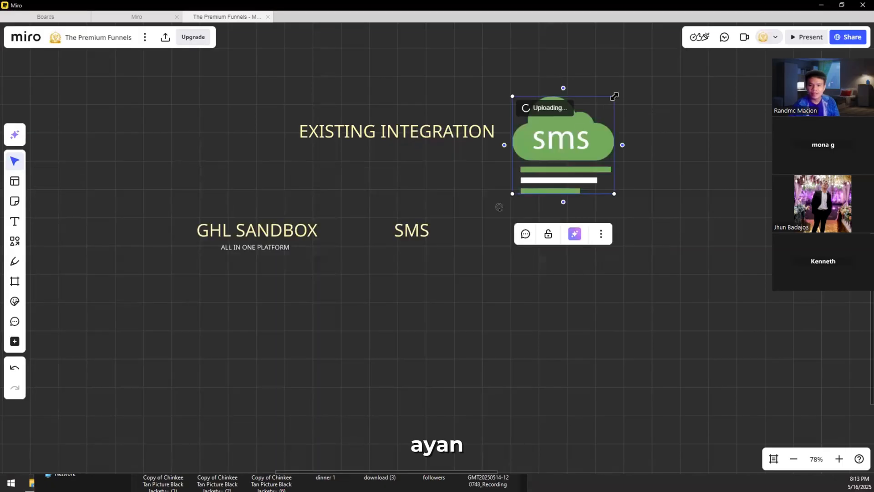
left_click_drag(614, 96, 543, 165)
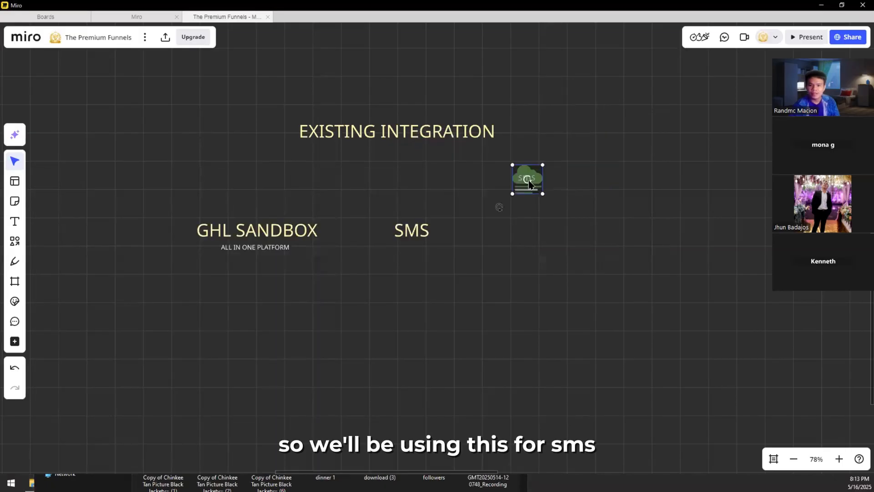
left_click(508, 195)
left_click_drag(512, 193, 416, 250)
left_click_drag(418, 201, 415, 201)
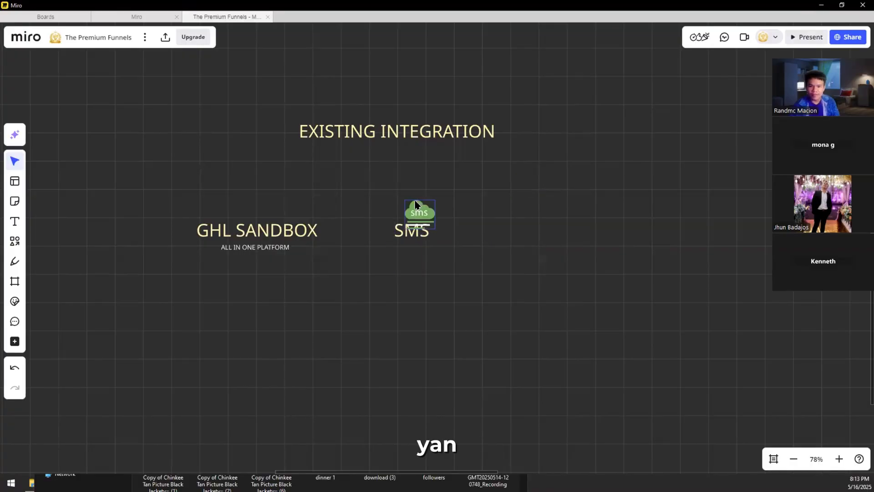
left_click(385, 266)
Step: Shift the SMS logo and label right, across from GHL SANDBOX, and recentre the section
mouse_move(376, 234)
left_mouse_down()
mouse_move(336, 256)
mouse_move(380, 248)
left_mouse_up()
left_click_drag(488, 263, 495, 263)
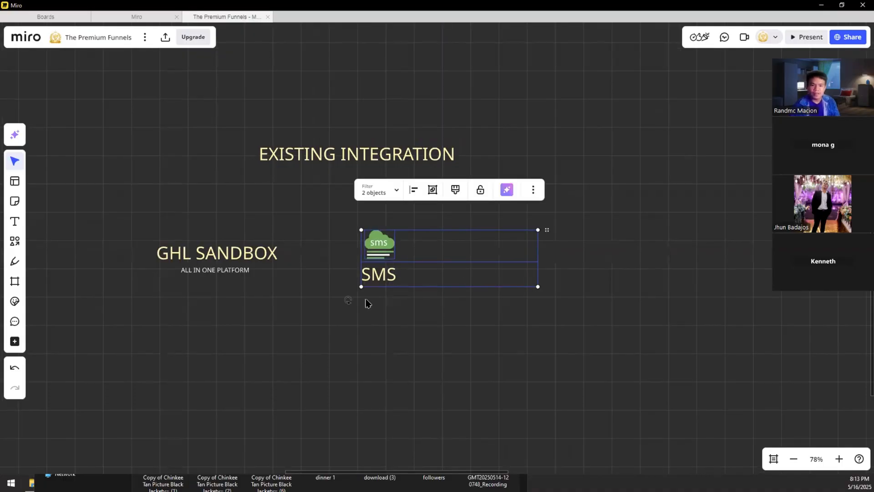
left_click_drag(420, 232, 410, 208)
left_click_drag(369, 227, 440, 229)
left_click_drag(288, 302, 367, 283)
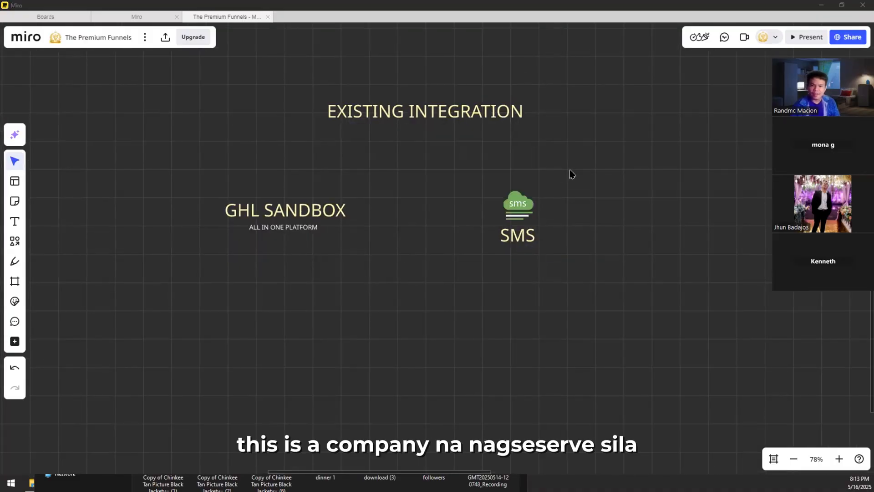
left_click_drag(569, 170, 483, 265)
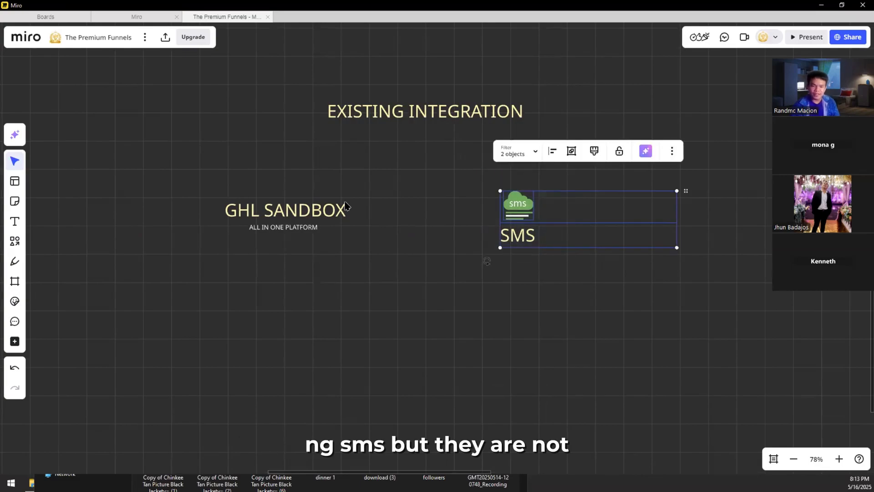
left_click_drag(266, 285, 398, 173)
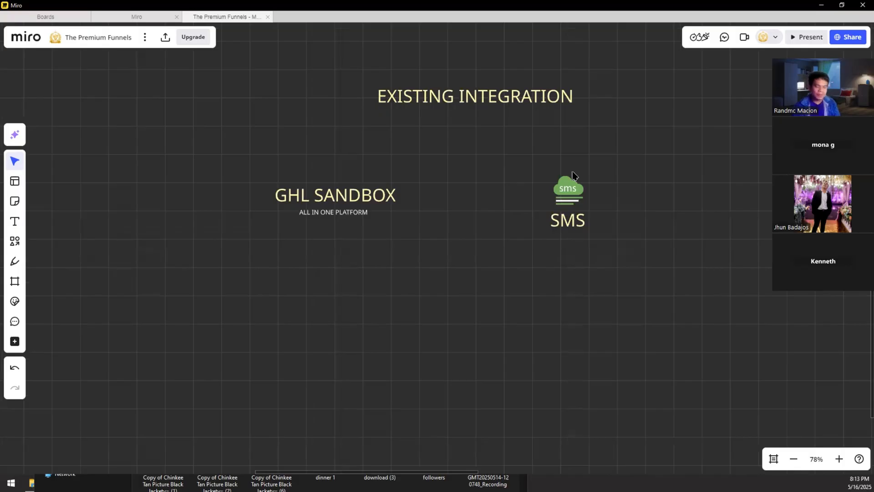
left_click_drag(511, 204, 523, 193)
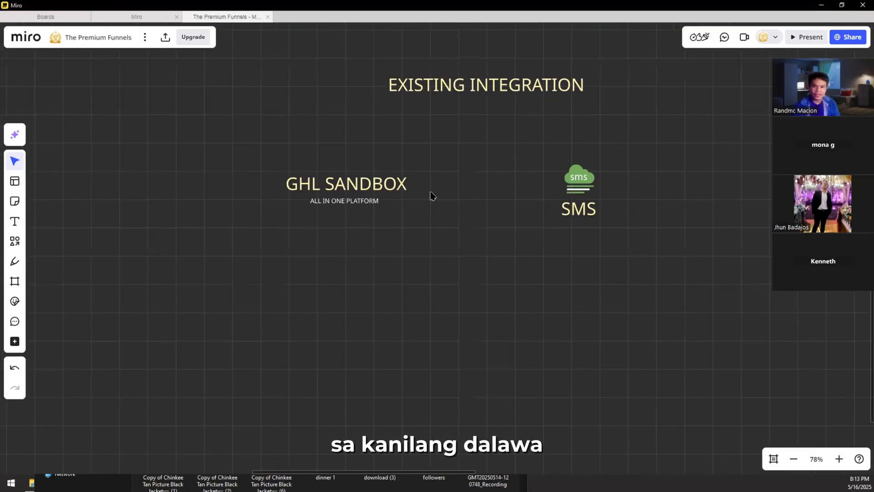
left_click_drag(431, 196, 429, 199)
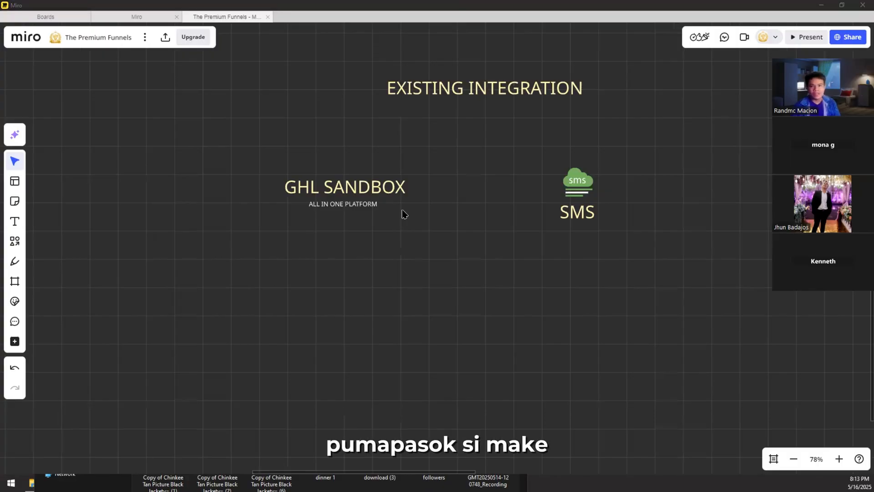
Step: Search for zapier, open zapier.com and scroll to its workflow demo, then return to Miro
key("alt+Tab")
key("ctrl+t")
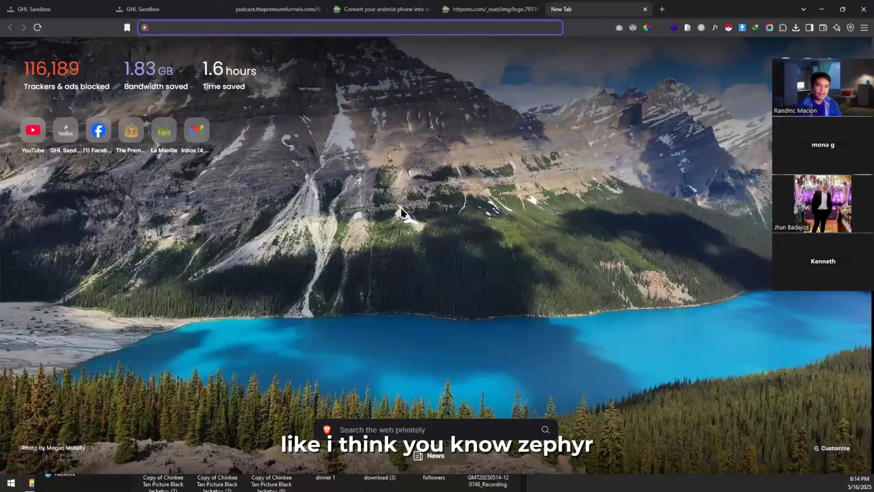
type("zapier")
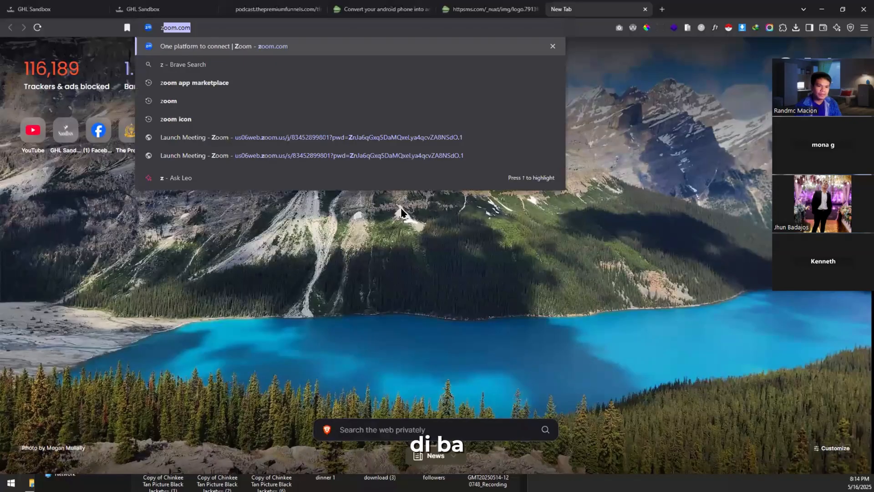
key("Return")
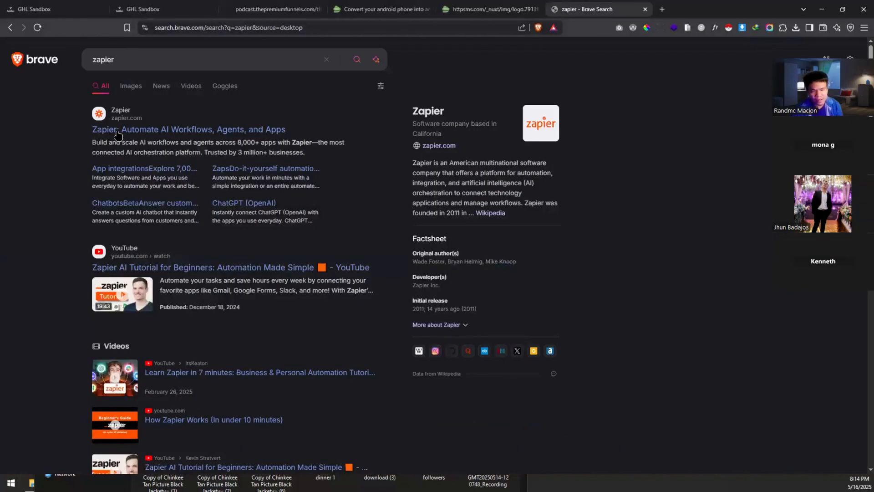
left_click(117, 132)
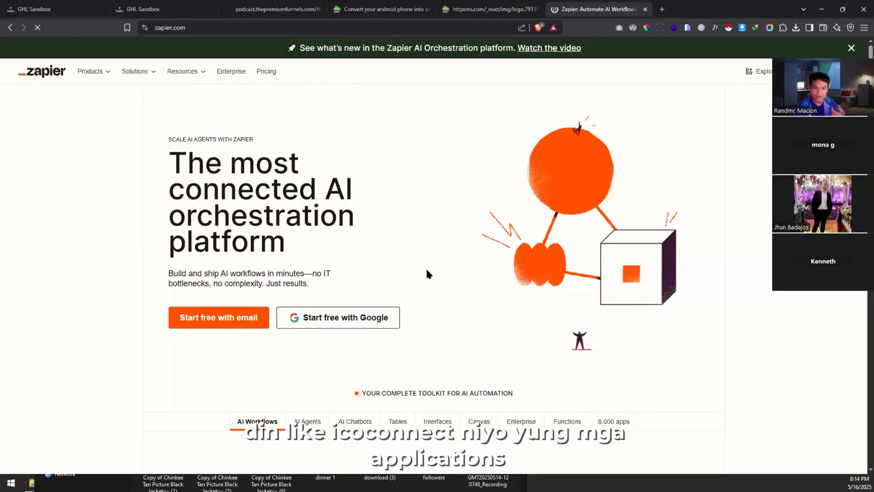
scroll(427, 273, "down", 2)
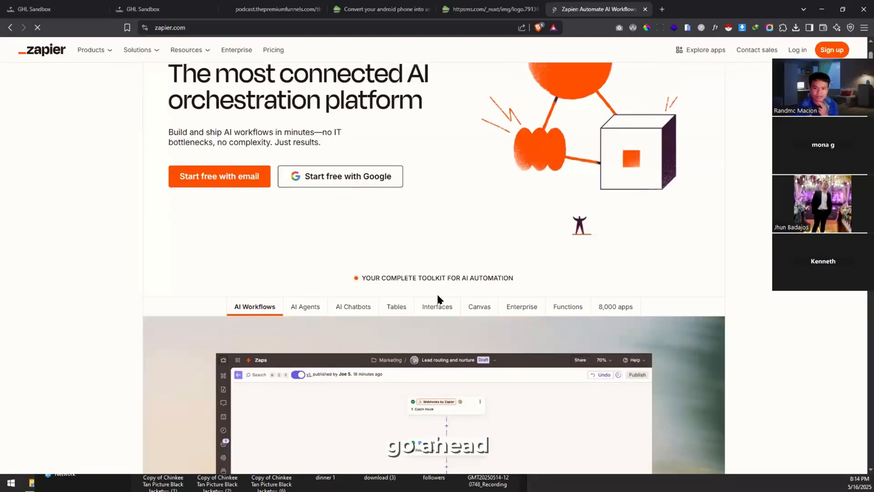
scroll(436, 296, "down", 4)
scroll(437, 297, "down", 2)
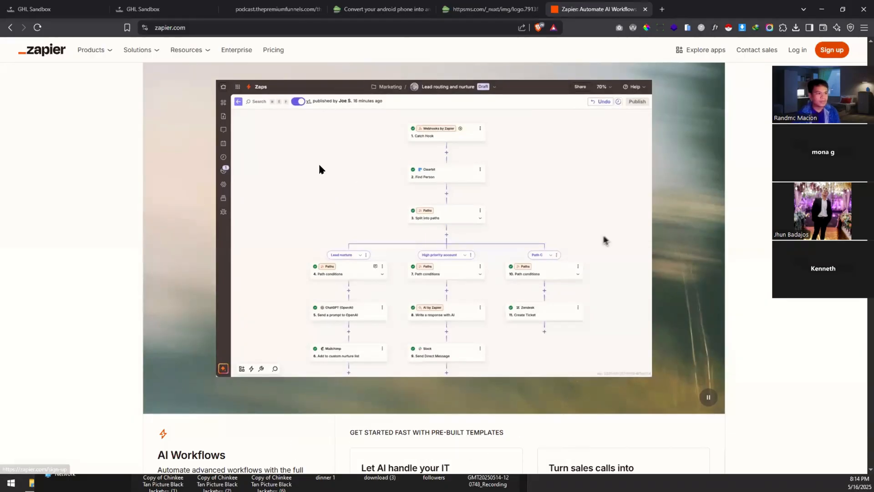
key("alt+Tab")
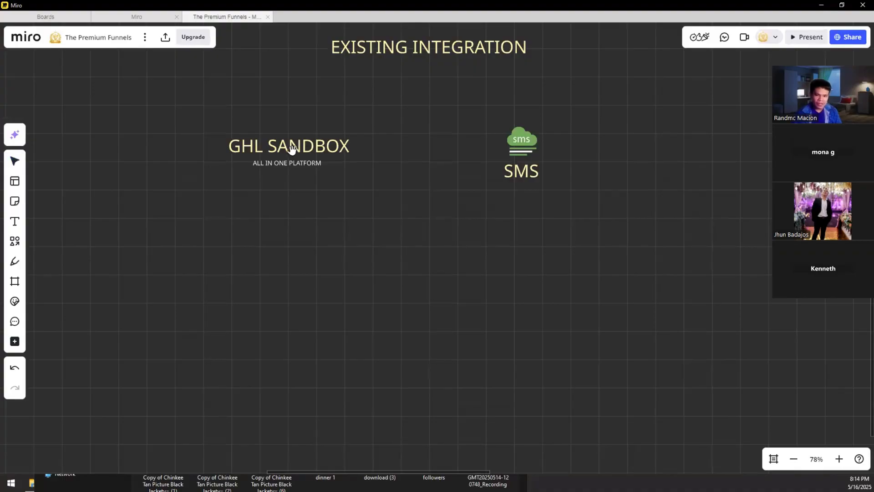
Step: Duplicate the EXISTING INTEGRATION heading below the items and retype it as 'webhook'
left_click(301, 170)
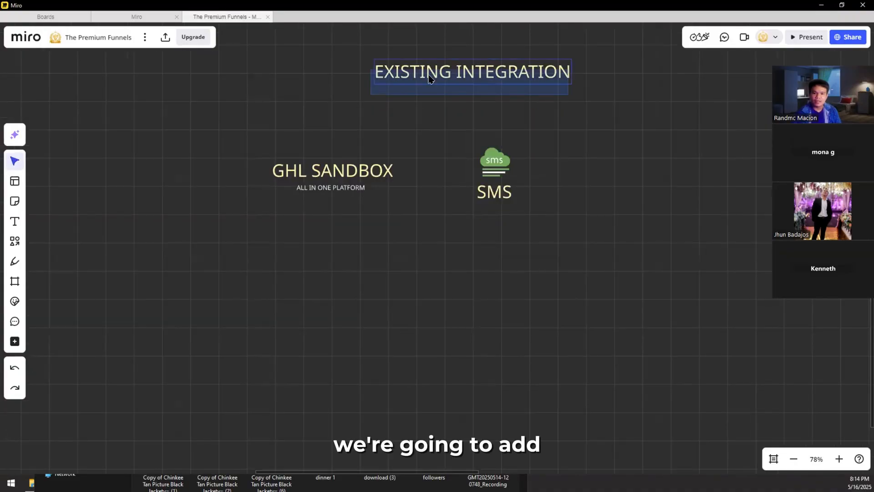
left_click_drag(430, 78, 392, 271, "alt")
double_click(391, 272)
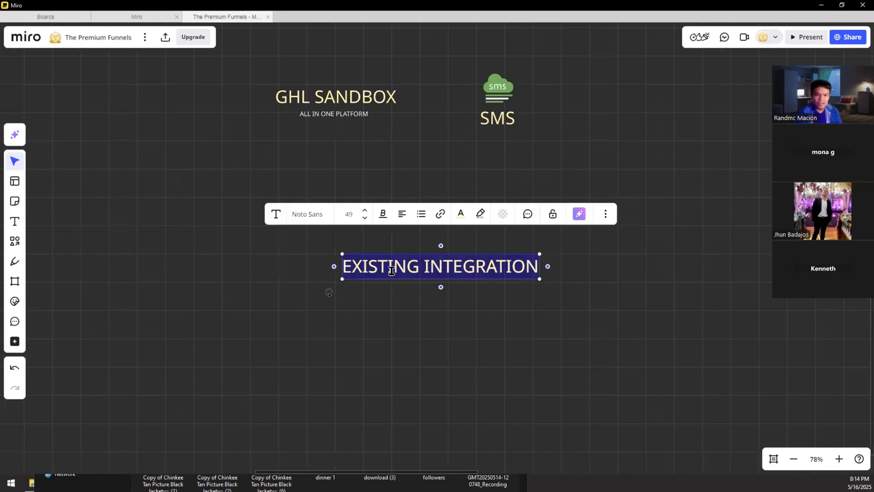
type("webhook")
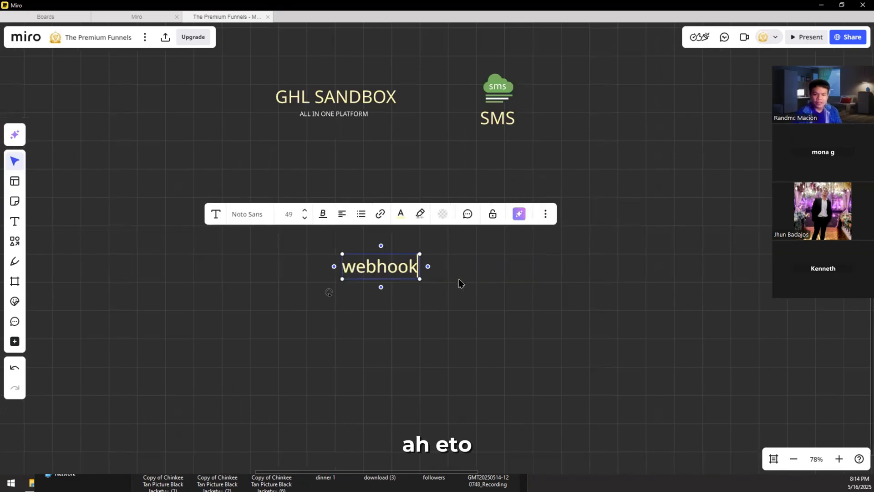
key("BackSpace")
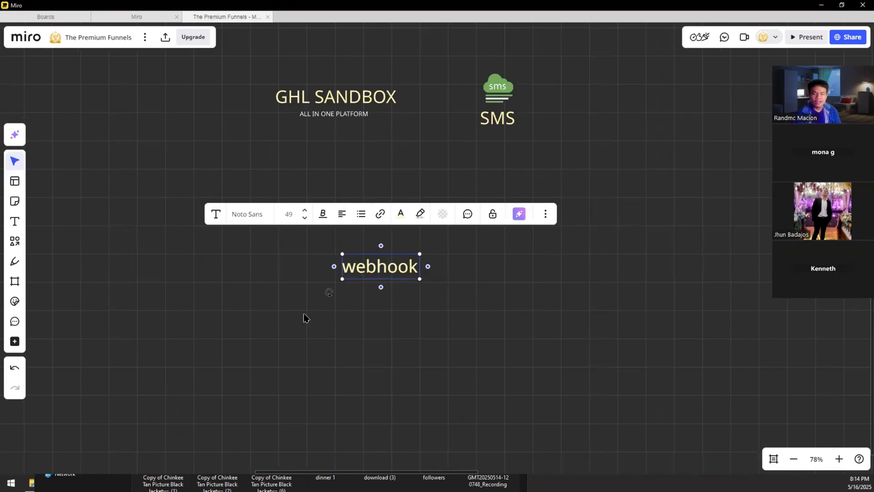
left_click(425, 199)
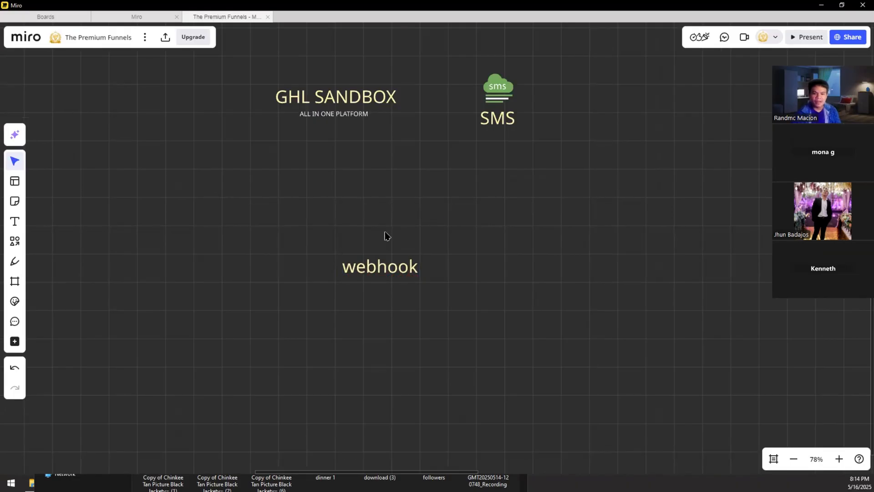
left_click_drag(369, 261, 374, 199)
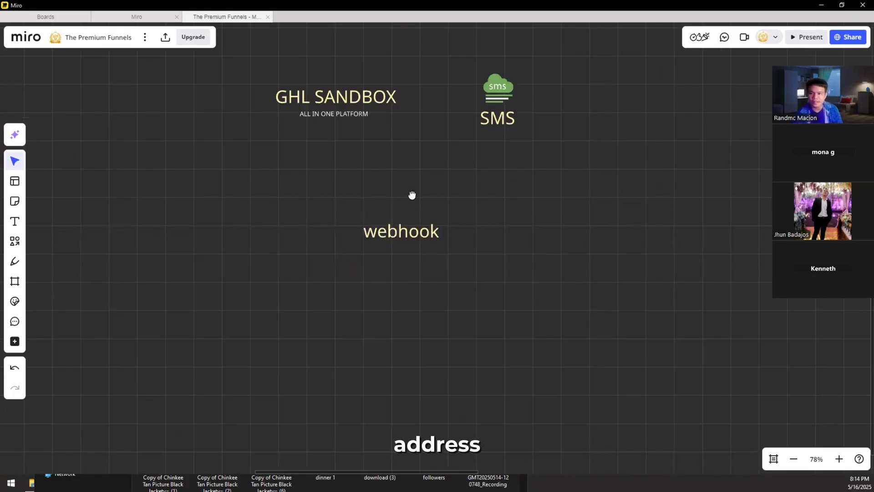
Step: Move the SMS logo and its label further to the right
scroll(414, 210, "up", 3)
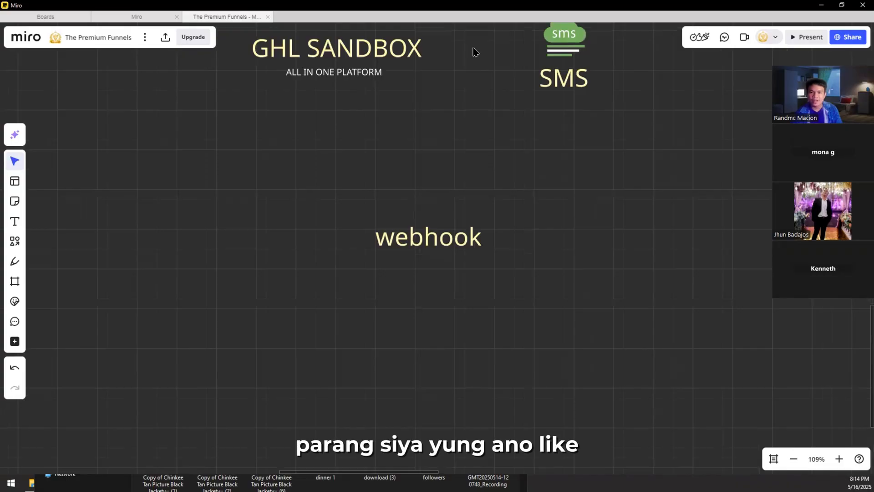
left_click_drag(494, 124, 441, 106)
left_click_drag(396, 378, 355, 216)
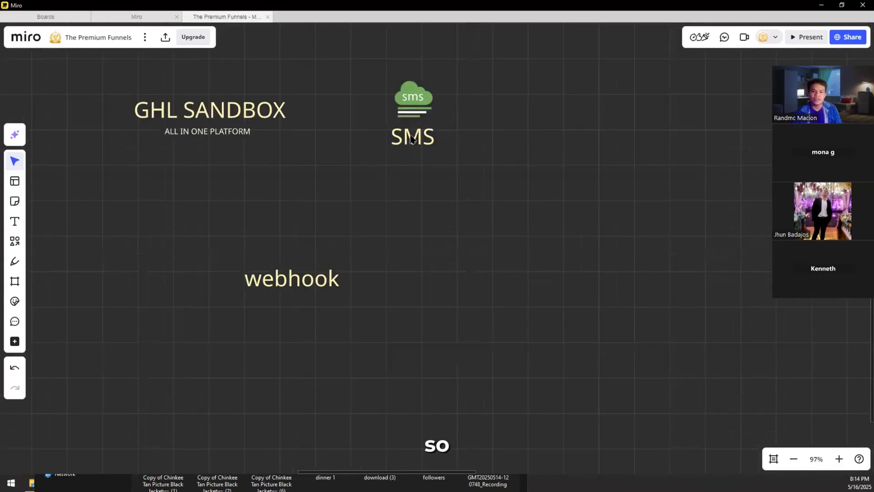
left_click_drag(472, 72, 413, 153)
left_click_drag(415, 89, 574, 93)
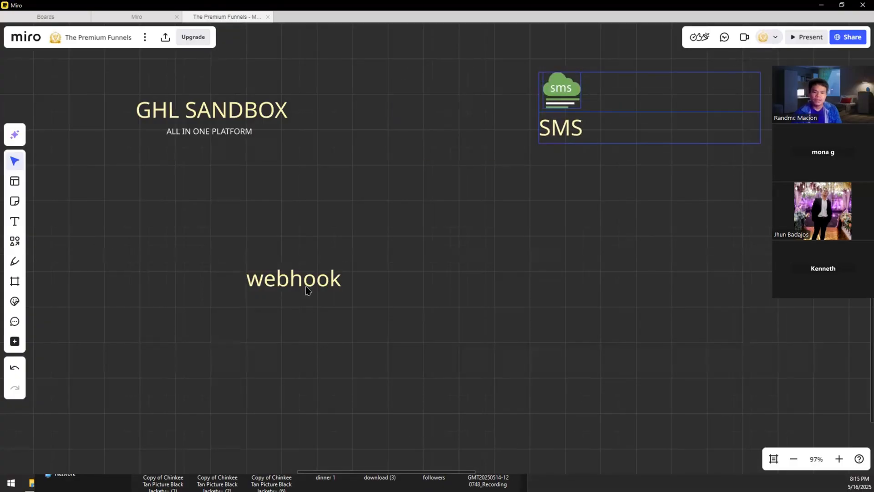
Step: Paste a copy of the webhook label above it and retype it as 'API Platform'
left_click_drag(289, 277, 360, 286)
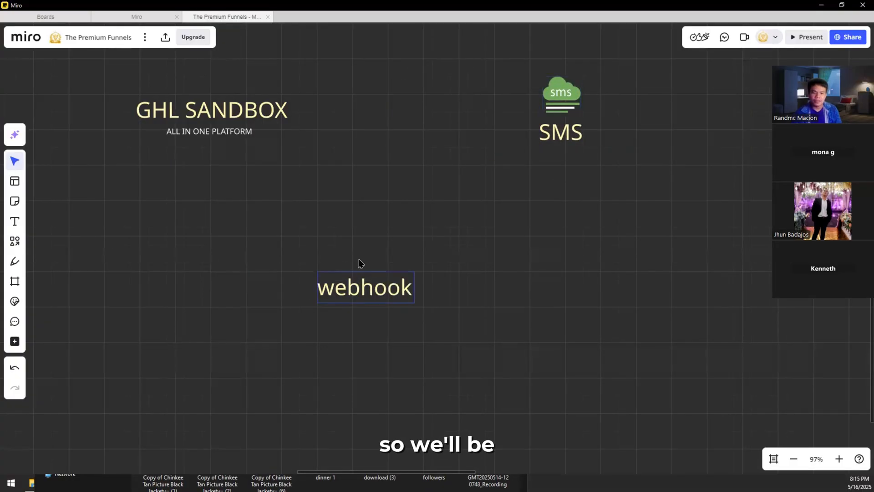
key("ctrl+v")
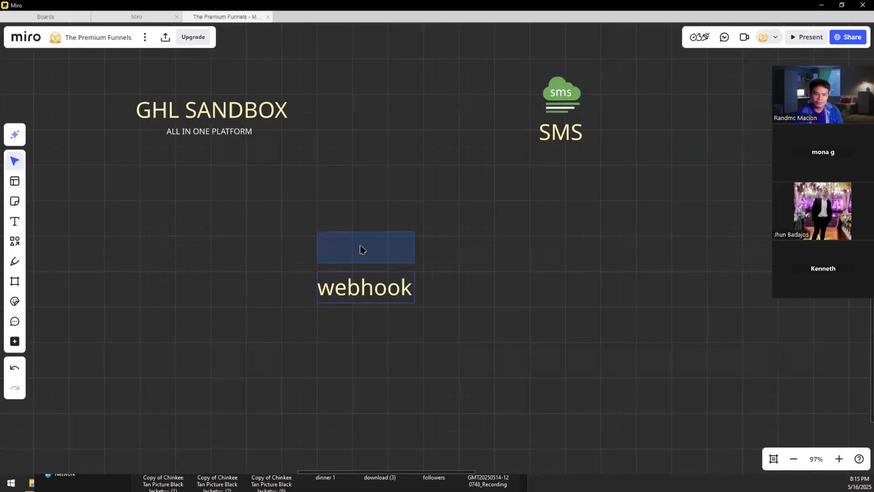
double_click(360, 246)
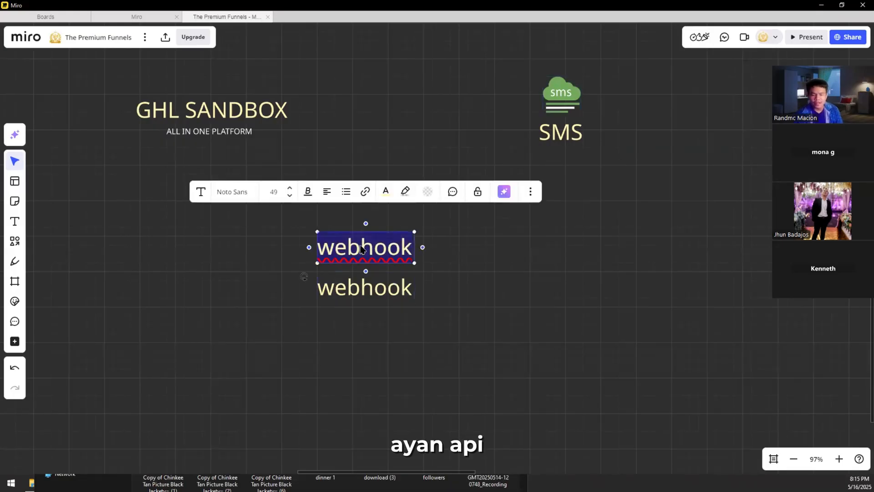
type("API ")
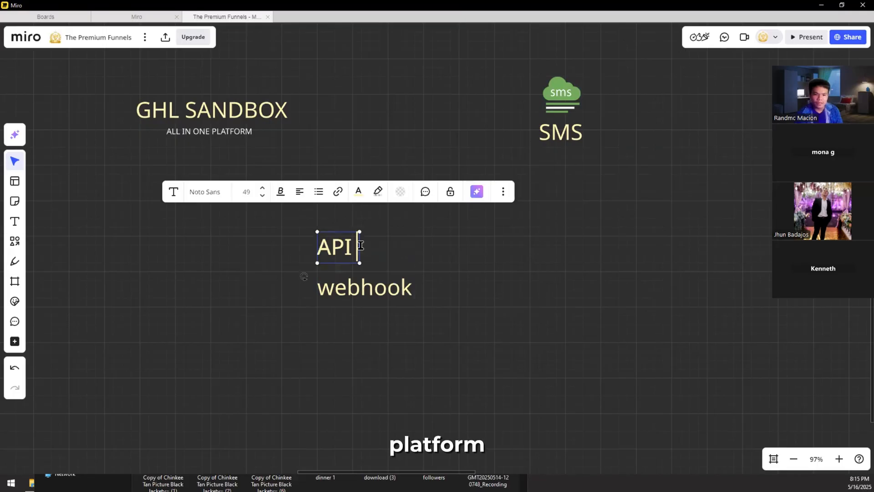
type("Platf")
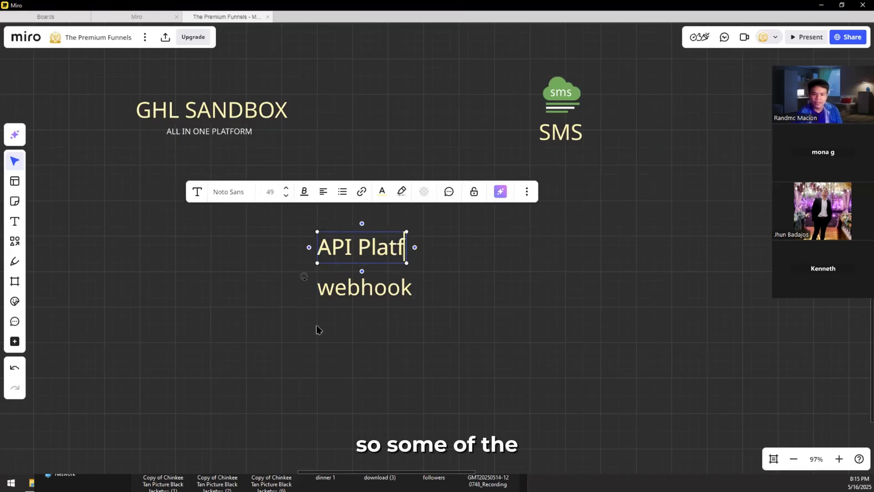
type("orm")
left_click(359, 268)
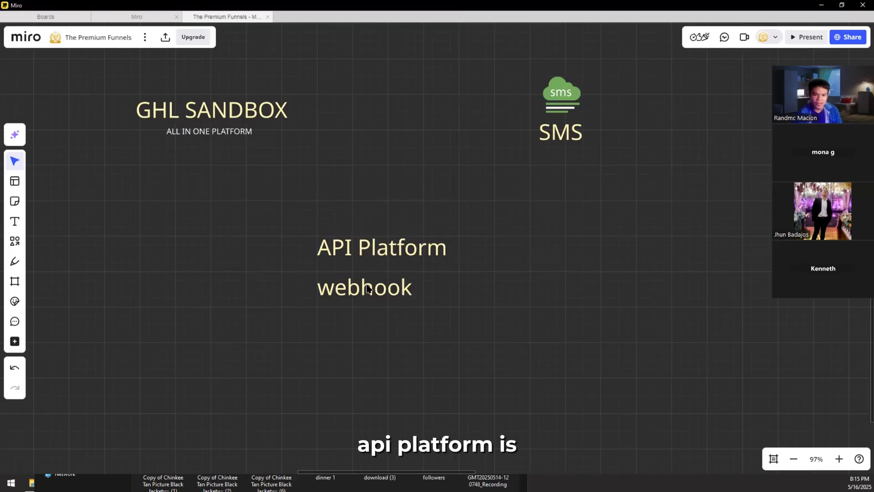
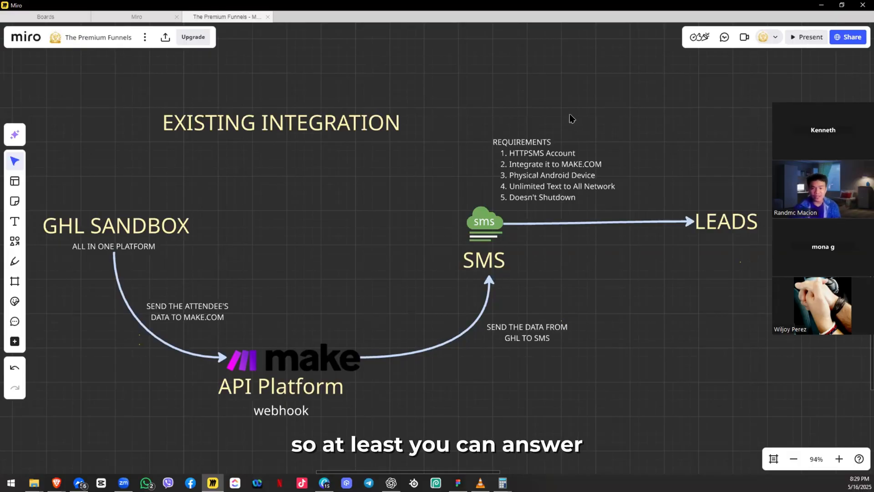
Step: Make the Miro EXISTING INTEGRATION heading bold with Ctrl+B, then return to the browser
mouse_move(462, 178)
left_mouse_down()
mouse_move(476, 178)
mouse_move(431, 169)
mouse_move(461, 168)
left_mouse_up()
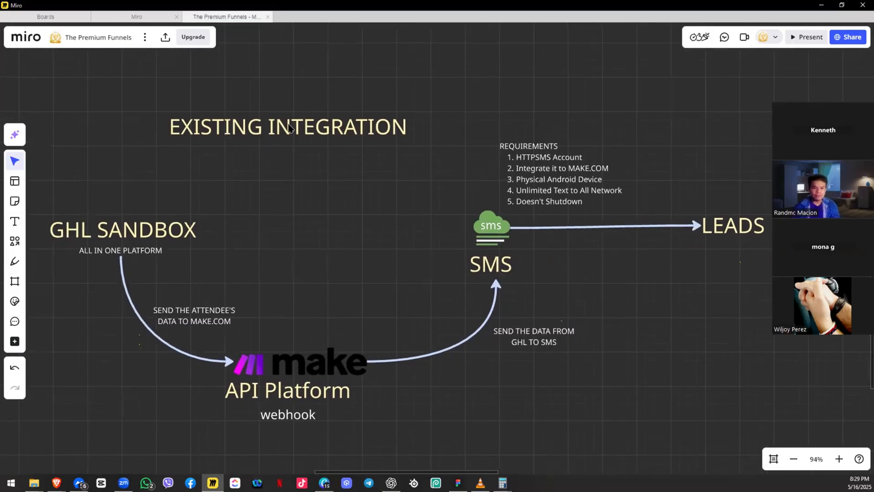
left_click(289, 127)
key("ctrl+b")
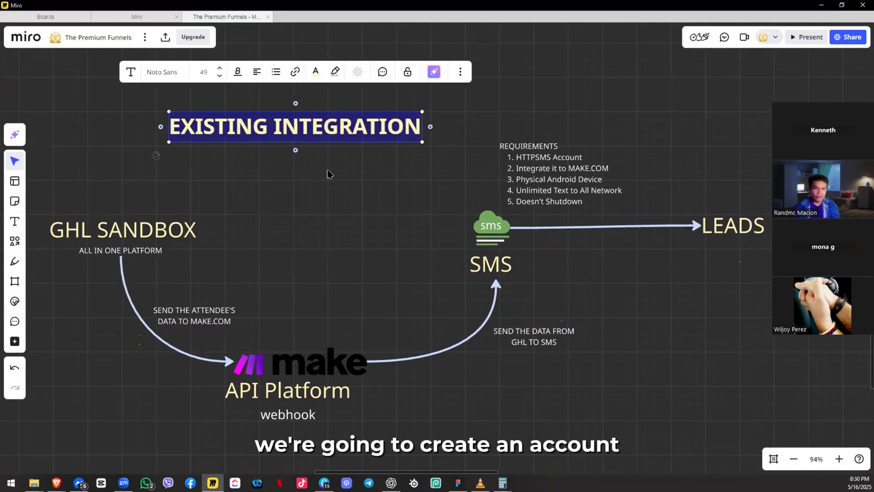
left_click(330, 173)
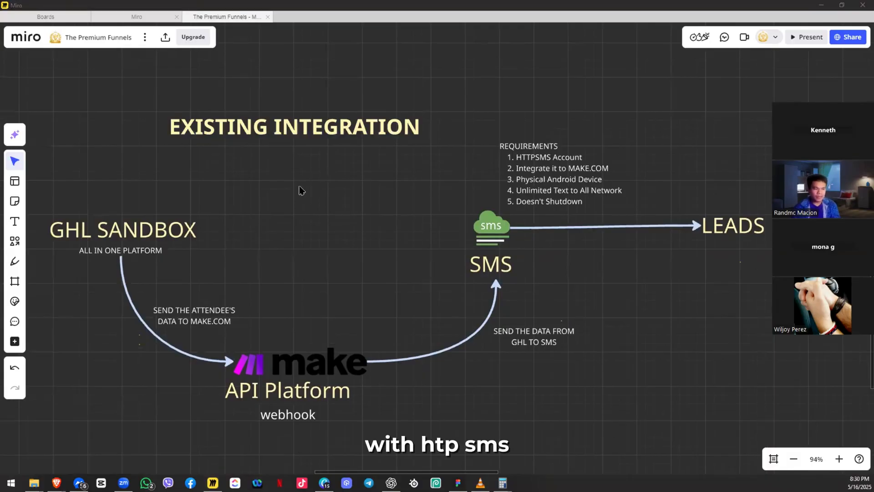
key("alt+Tab")
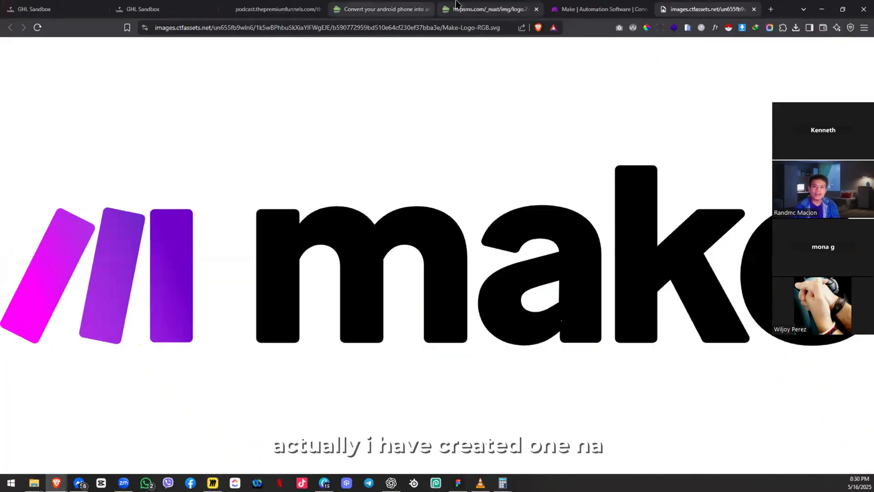
Step: Close the httpSMS logo image tab and jump to the httpSMS pricing section
left_click(489, 6)
left_click(536, 9)
key("ctrl+t")
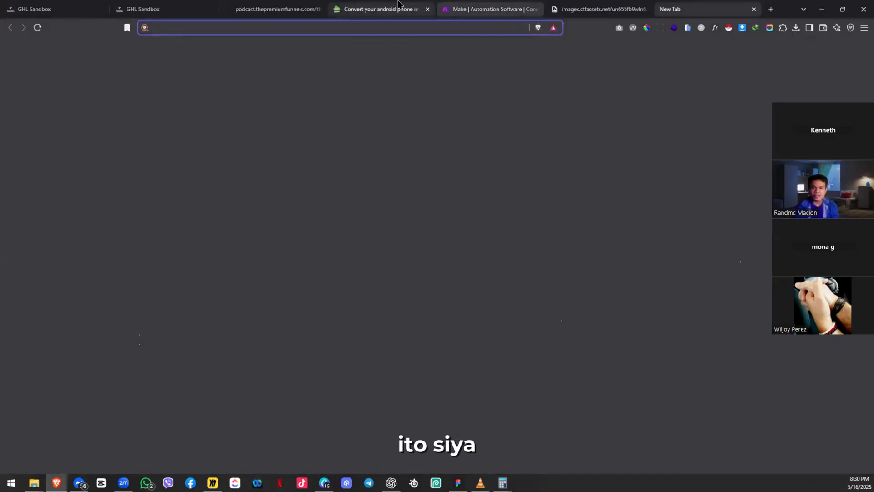
left_click(382, 10)
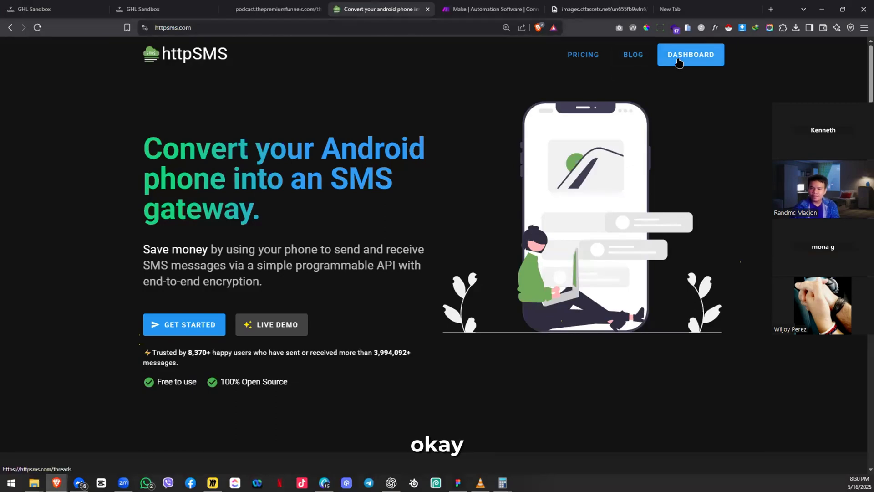
scroll(591, 68, "down", 1)
left_click(591, 64)
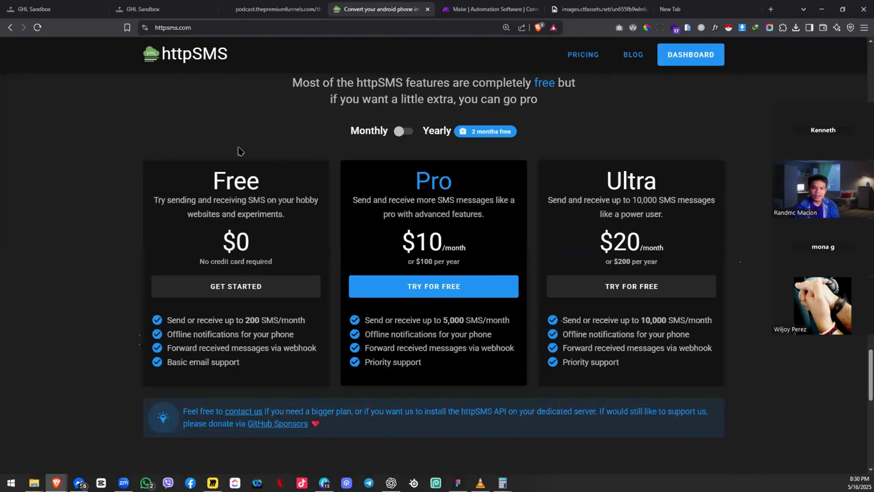
Step: Highlight the Free plan price, Pro $10/month with 5,000 SMS, and Free 200 SMS/month limits
left_click_drag(197, 181, 261, 262)
left_click(287, 244)
mouse_move(445, 246)
left_mouse_down()
mouse_move(396, 246)
mouse_move(444, 246)
left_mouse_up()
left_click(471, 236)
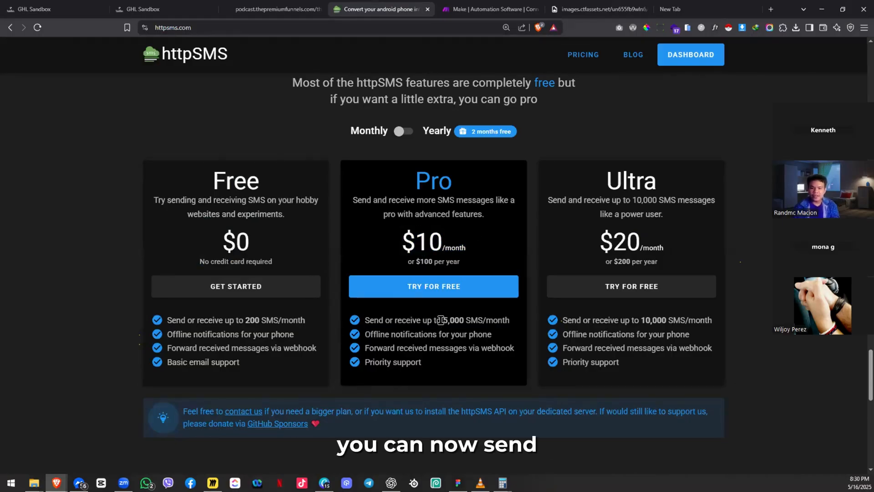
left_click_drag(441, 320, 466, 321)
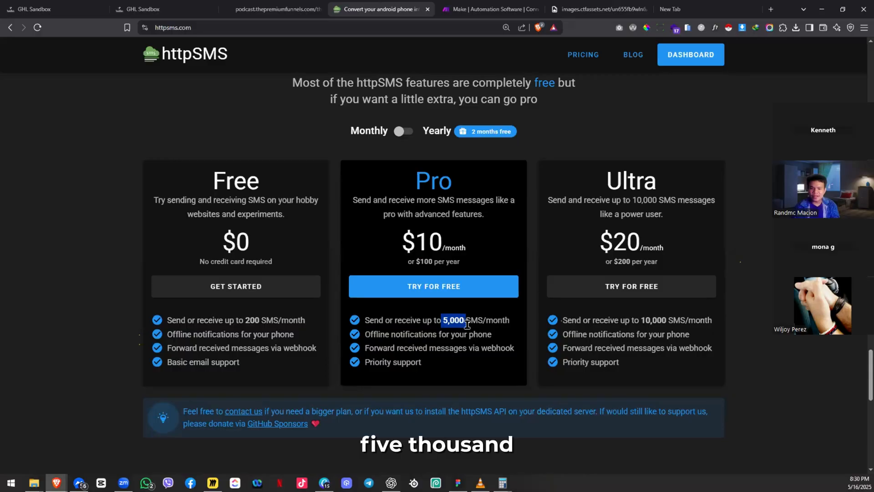
left_click(452, 347)
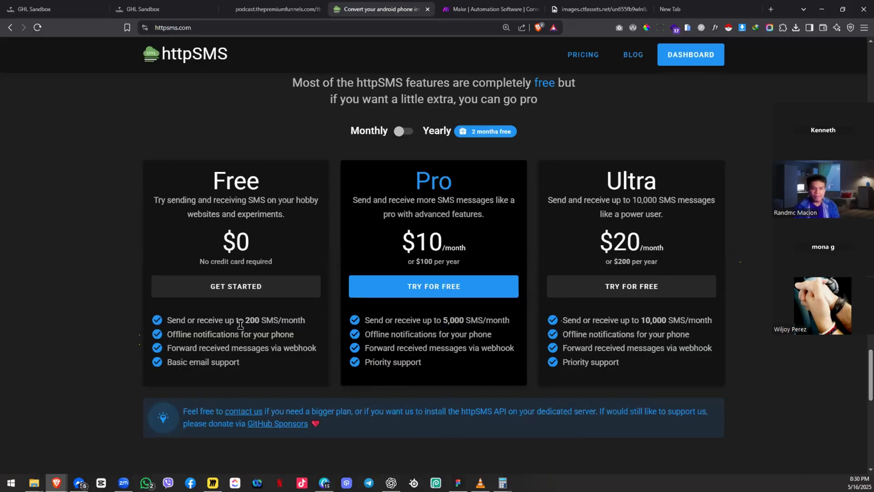
left_click_drag(243, 320, 321, 324)
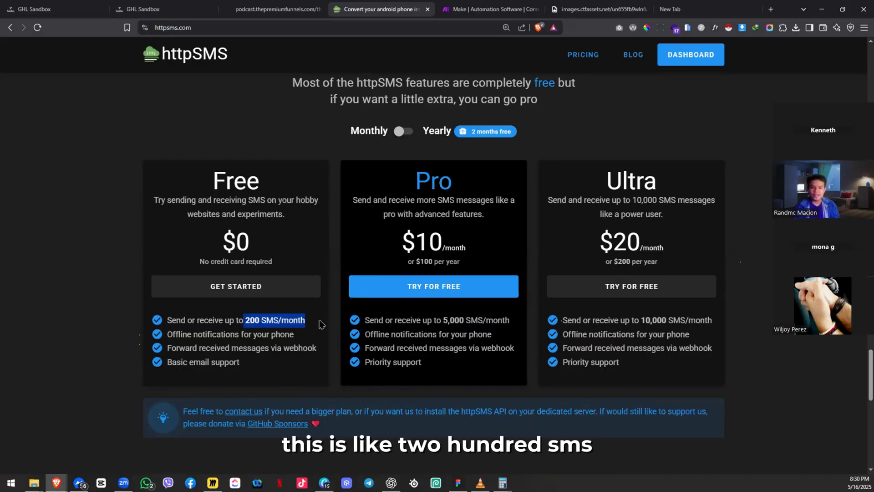
left_click(321, 324)
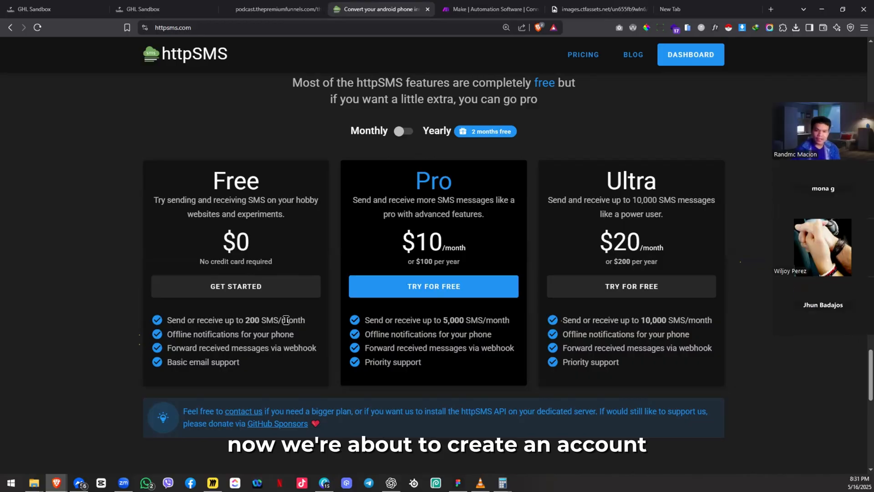
Step: From the httpSMS dashboard, check the phone numbers and log out through the account options
left_click(706, 62)
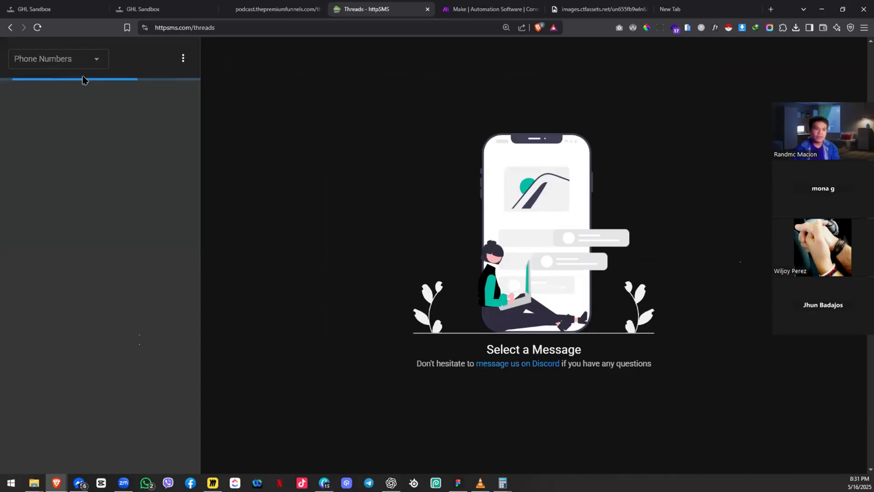
left_click(93, 64)
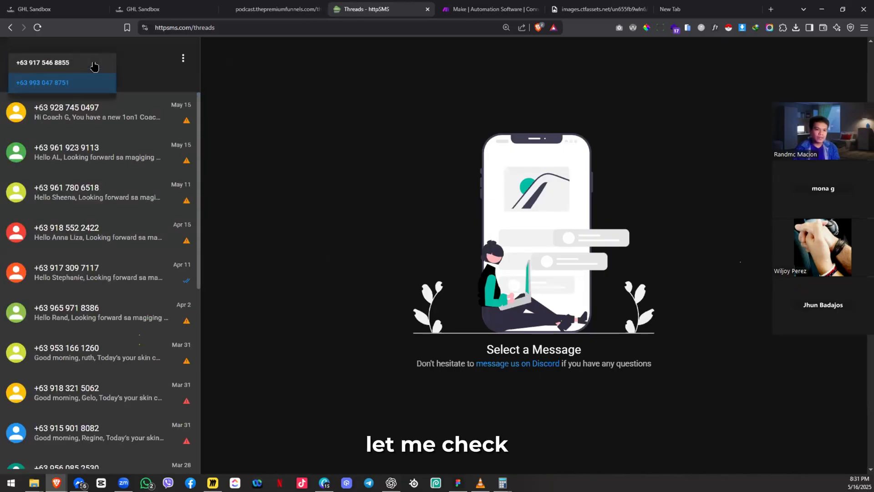
left_click(125, 65)
left_click(183, 58)
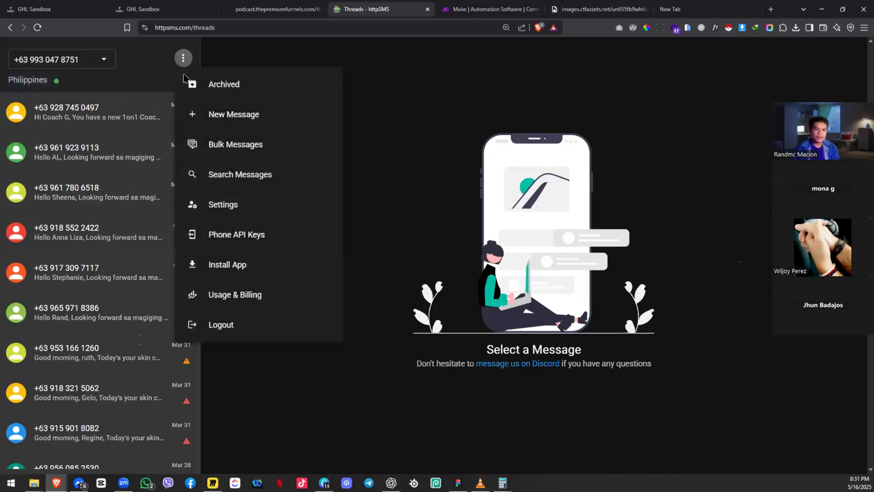
left_click(243, 321)
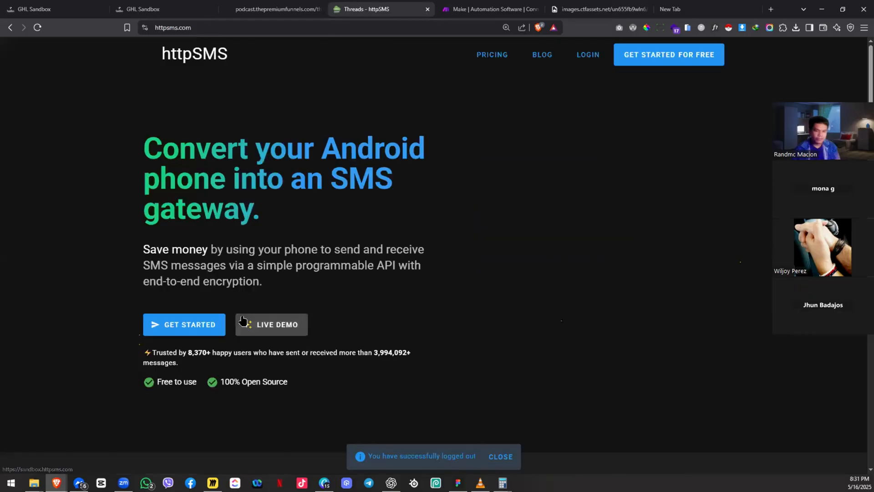
Step: Open the login page, dismiss Google sign-in, and start entering the e-mail address
left_click(597, 59)
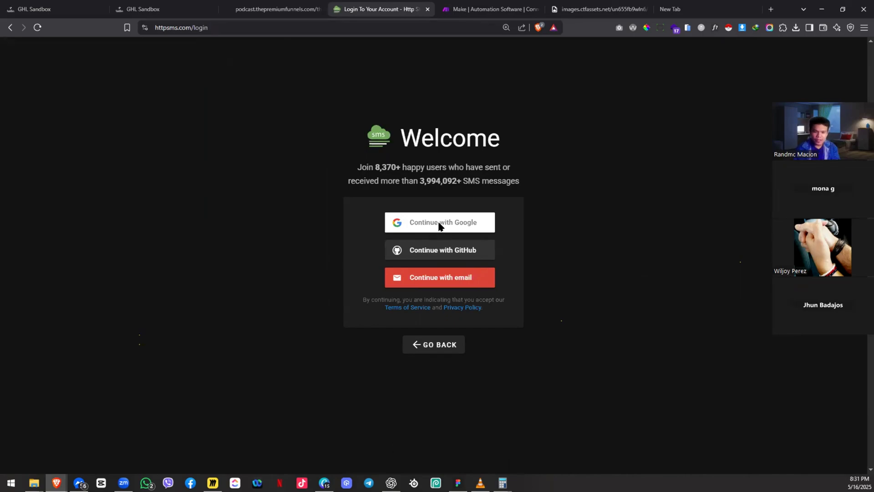
left_click(439, 225)
left_click(544, 115)
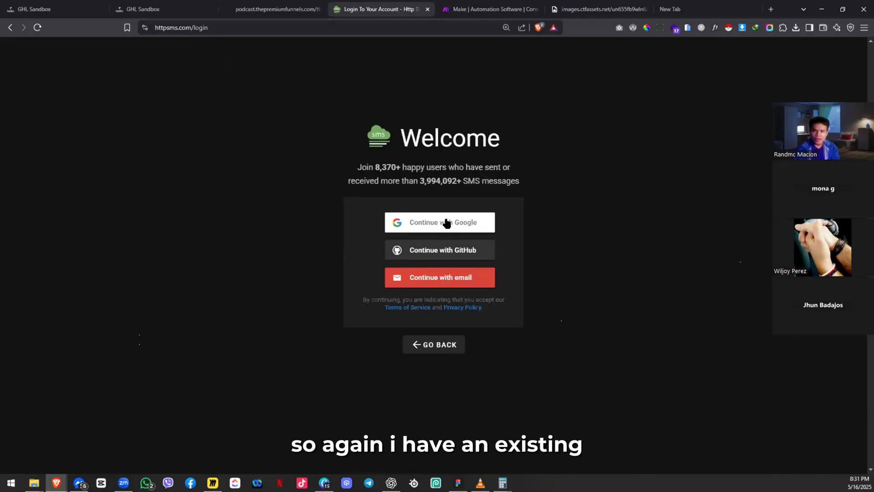
left_click(409, 286)
left_click(390, 252)
type("dev")
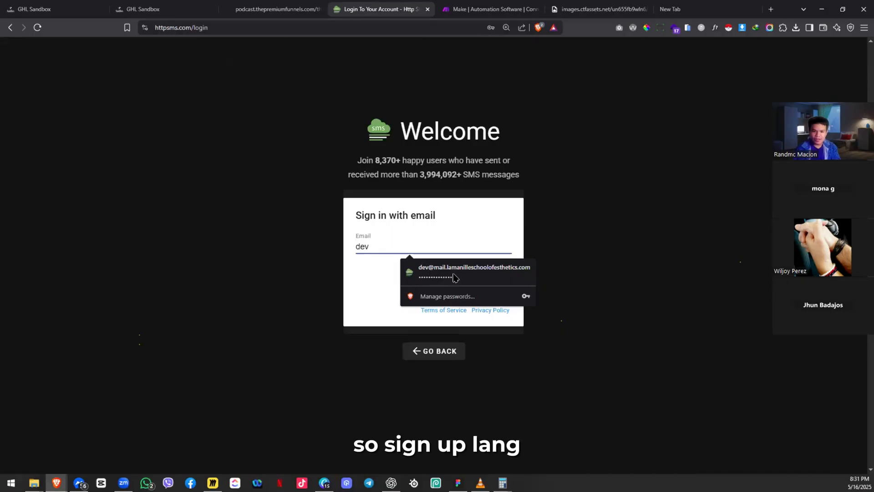
Step: Fill in the saved account e-mail and password and sign in
left_click(455, 220)
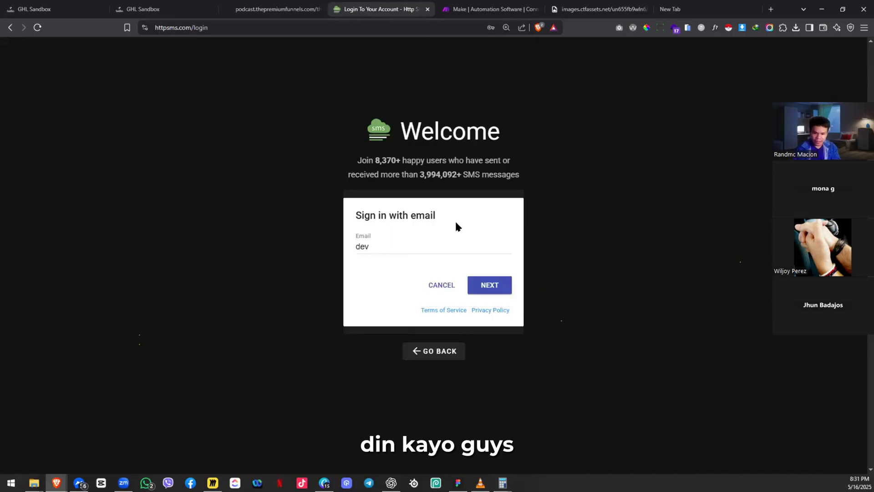
left_click(396, 247)
left_click(415, 268)
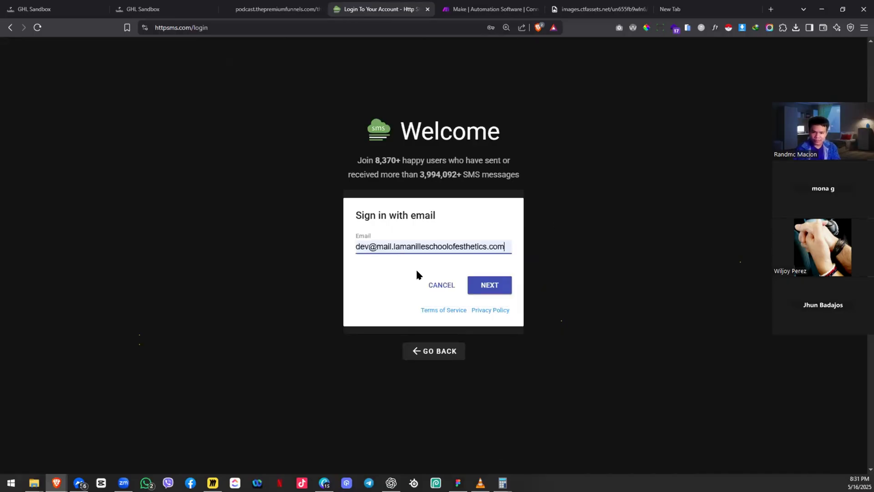
left_click(480, 289)
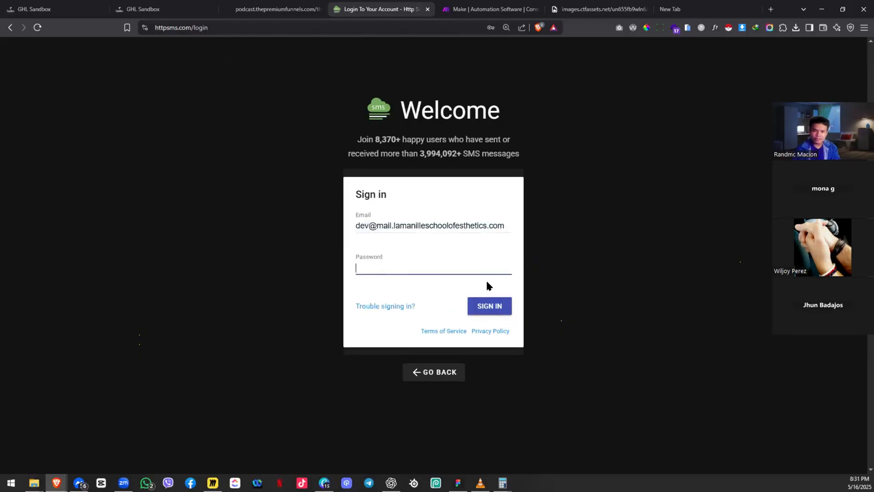
left_click(442, 264)
left_click(485, 304)
left_click(491, 306)
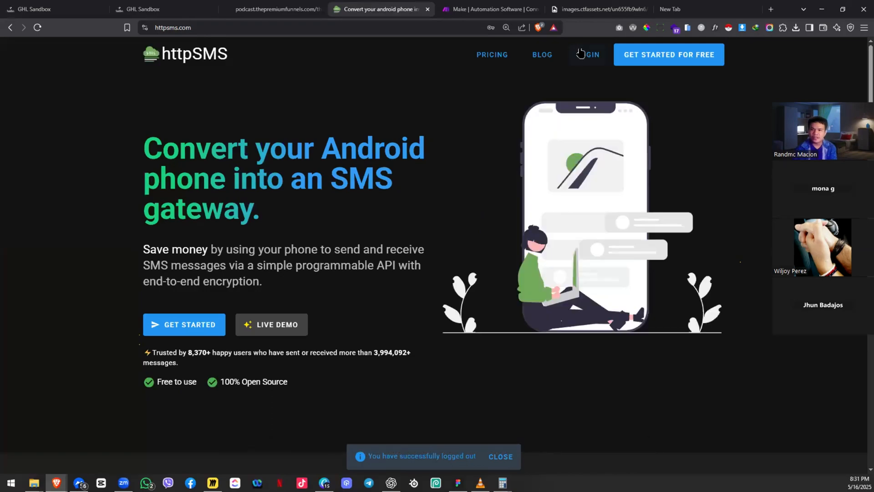
Step: Sign in with Google, review the connected phone number list, and open the account options menu
left_click(582, 54)
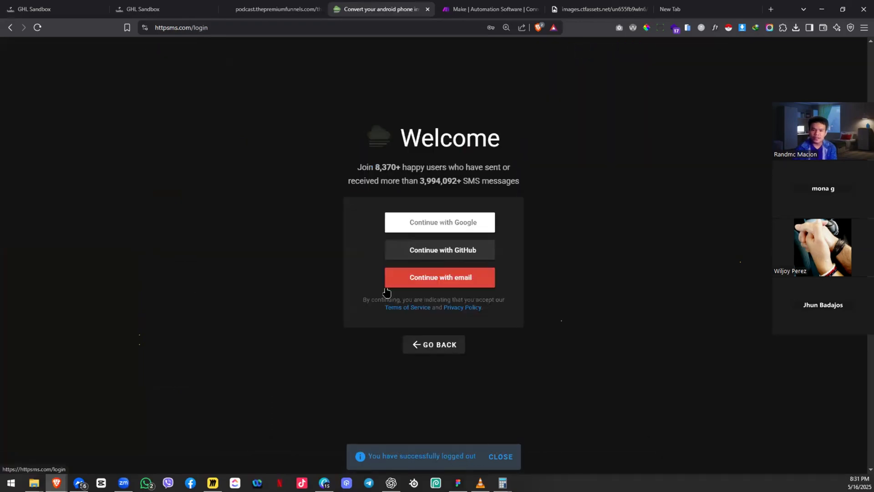
left_click(429, 221)
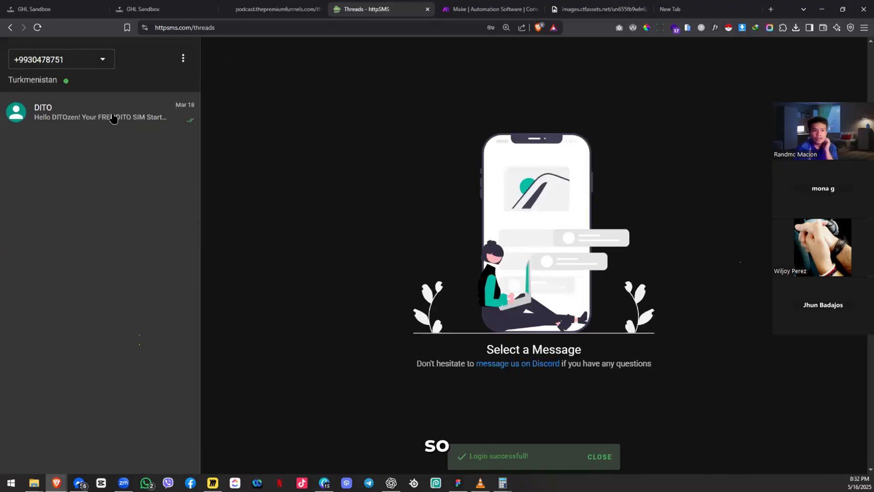
left_click(101, 60)
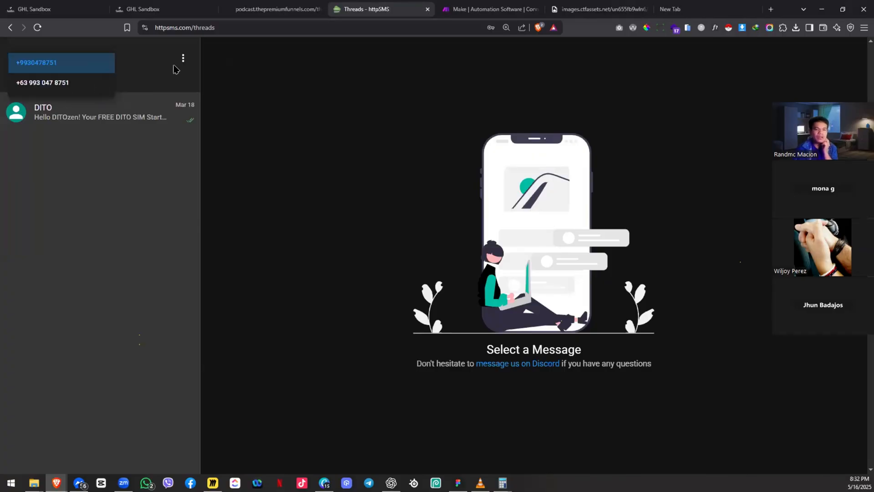
left_click(138, 67)
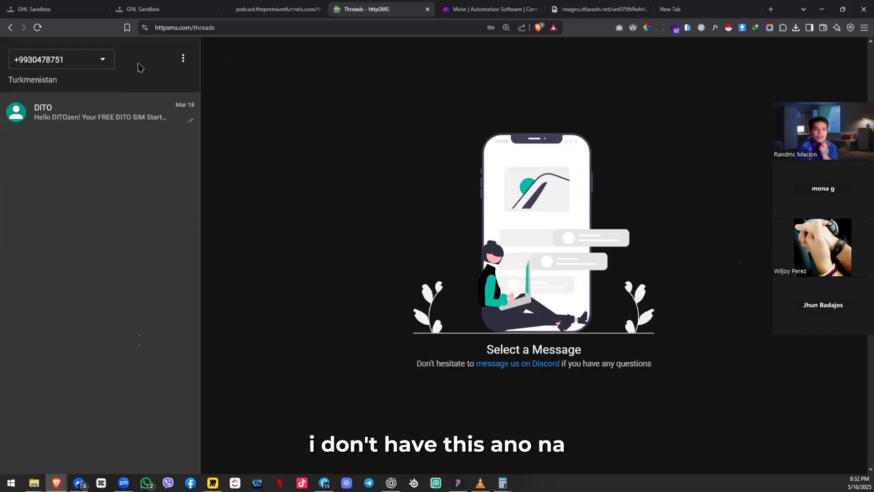
left_click(85, 71)
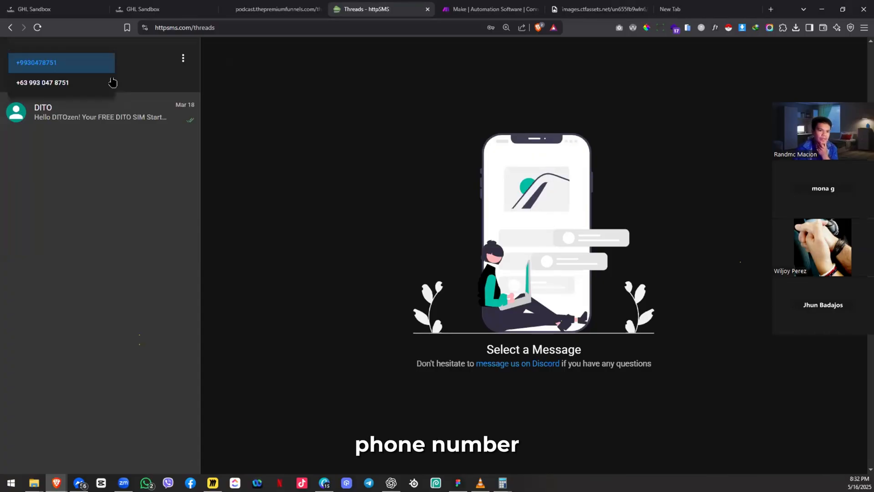
left_click(128, 79)
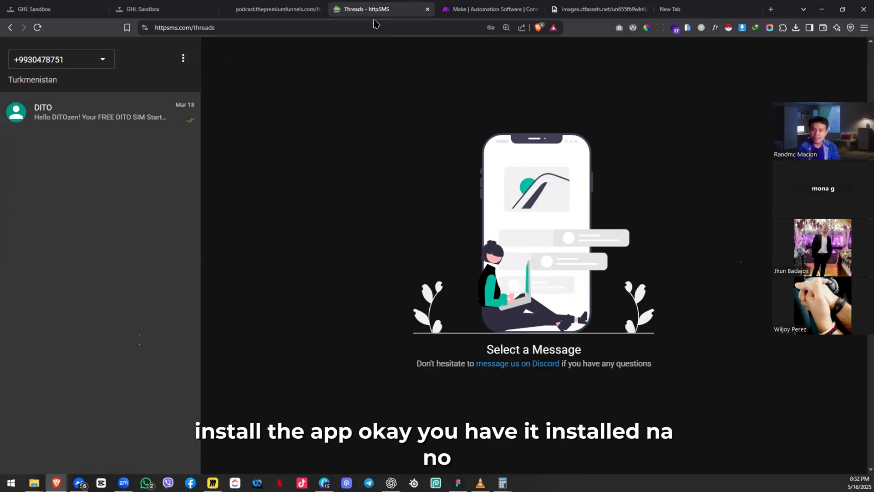
left_click(183, 58)
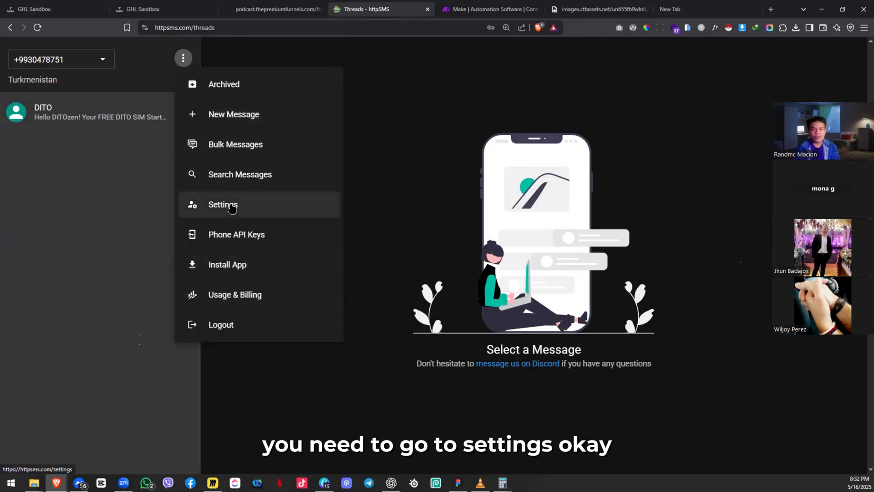
Step: Open httpSMS Settings and display the API key as a QR code
left_click(231, 208)
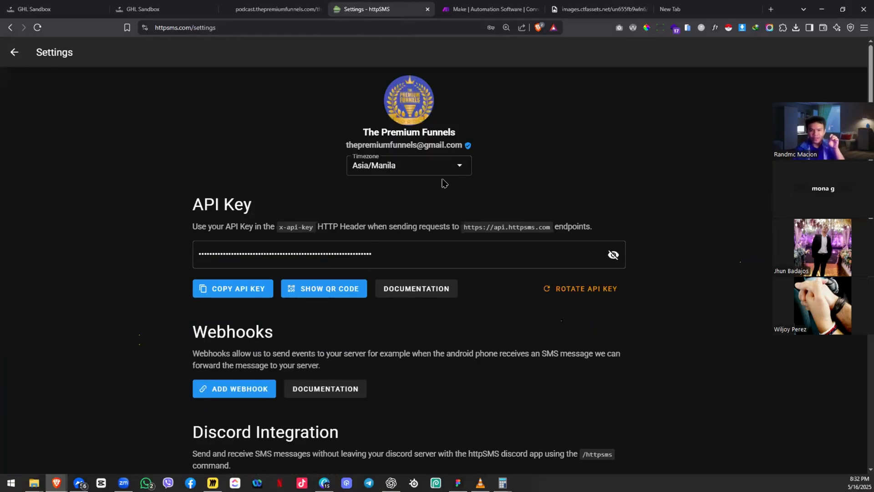
left_click(327, 293)
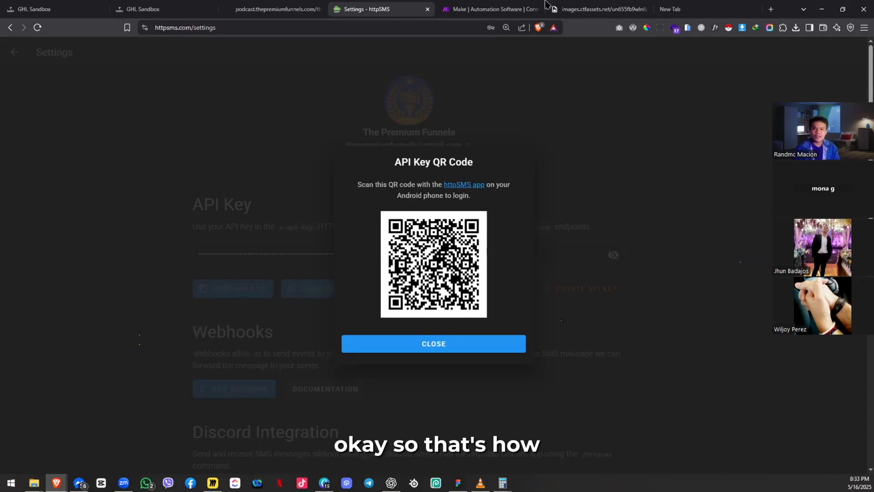
left_click(728, 4)
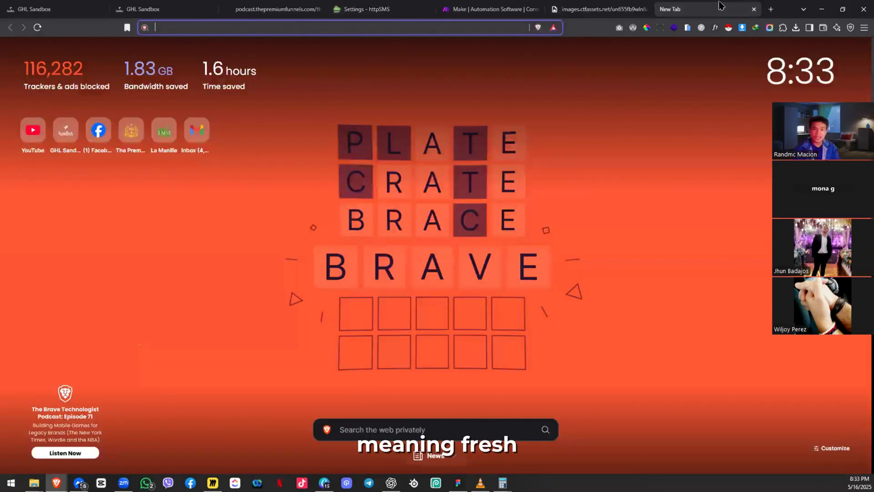
Step: Close the extra tabs, dismiss the API key QR code, and return to the message threads
left_click(753, 9)
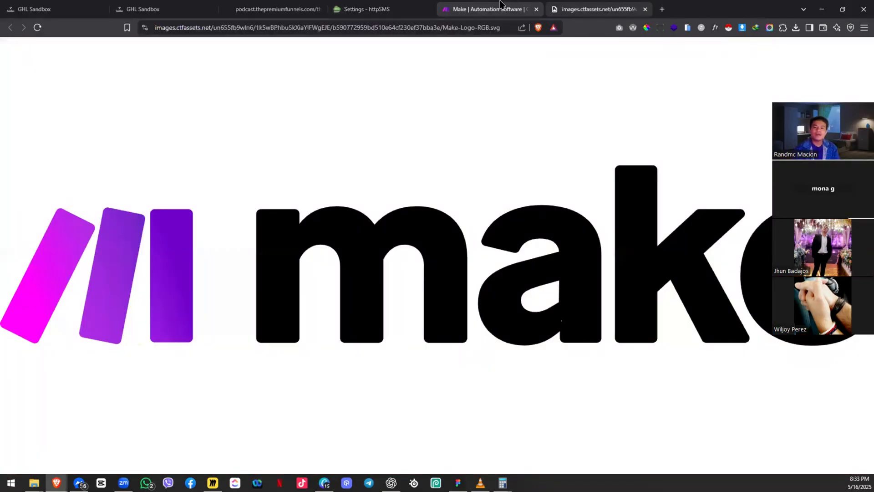
key("ctrl+w")
left_click(387, 10)
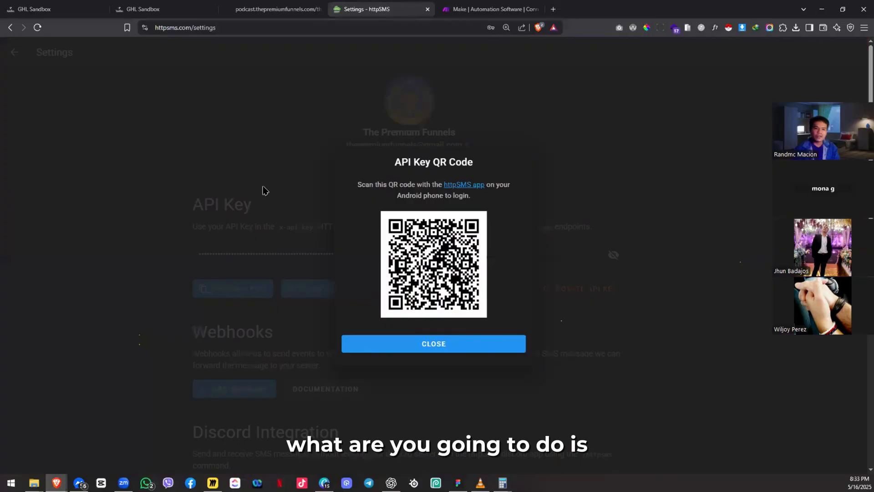
left_click(454, 355)
left_click(14, 52)
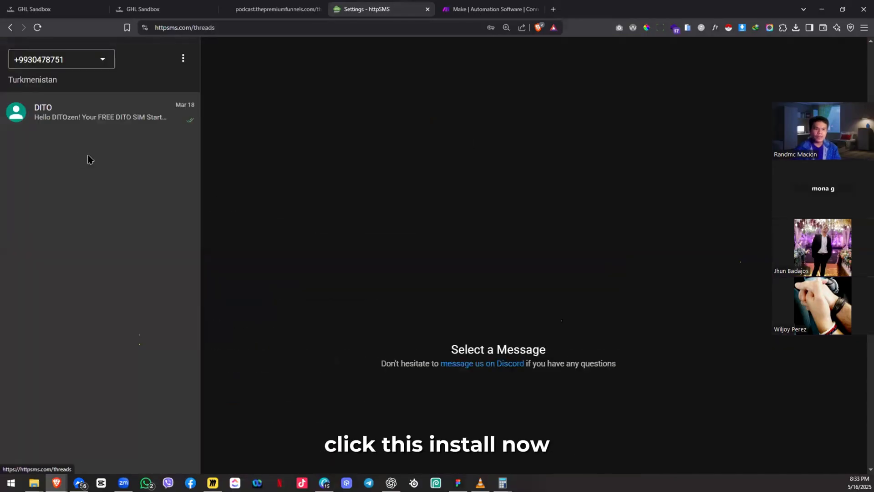
Step: Open the DITO conversation and choose Install App to download the httpSMS Android app
left_click(182, 58)
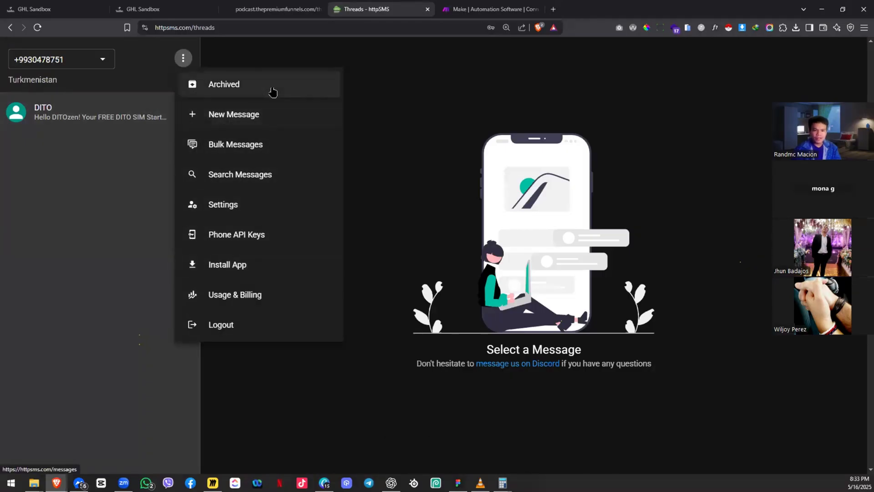
left_click(165, 113)
right_click(165, 118)
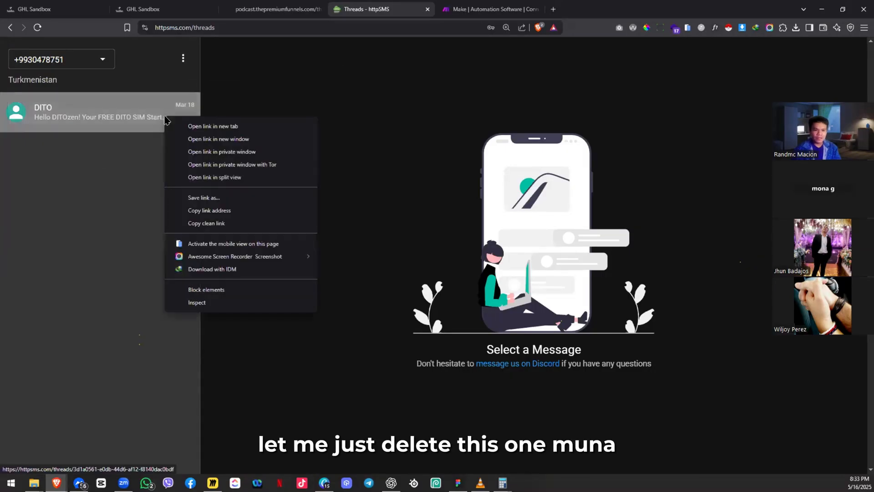
left_click(132, 117)
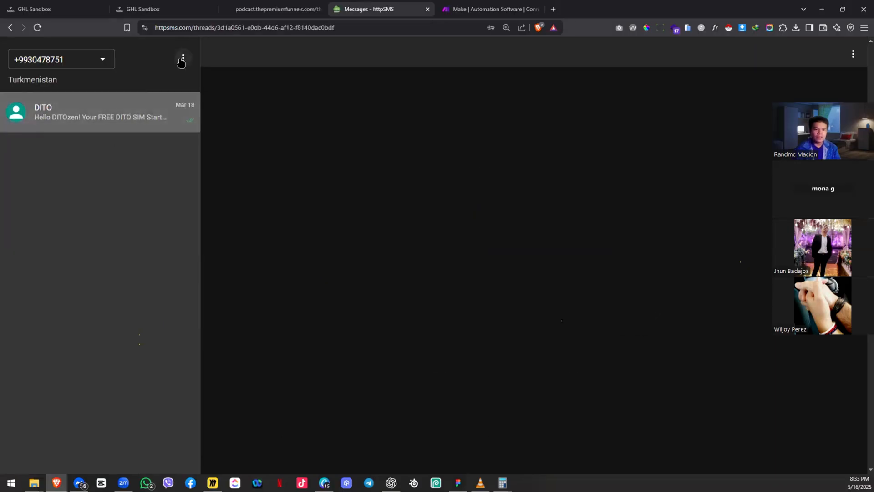
left_click(181, 60)
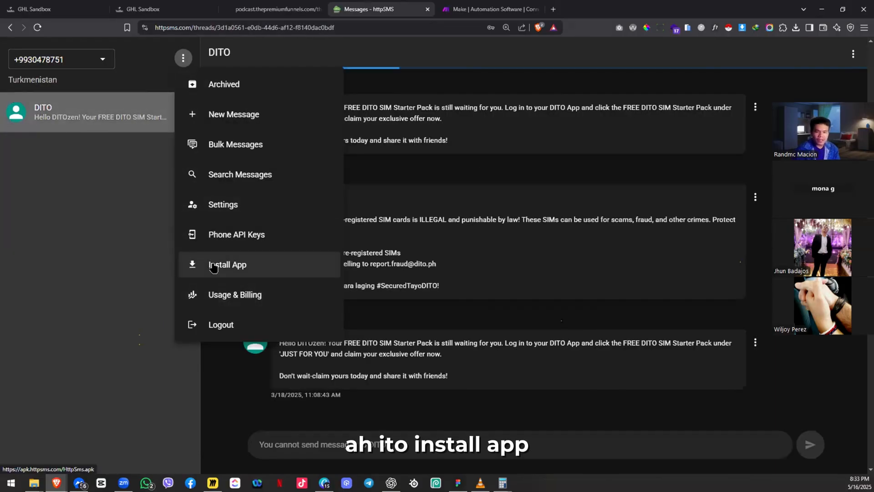
left_click(214, 267)
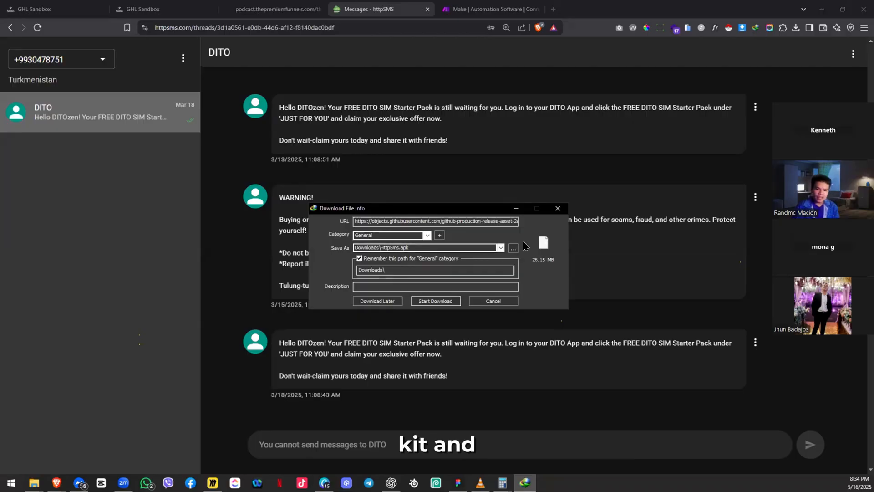
Step: Cancel the HttpSms.apk download and reopen the API key QR code from Settings
left_click(558, 208)
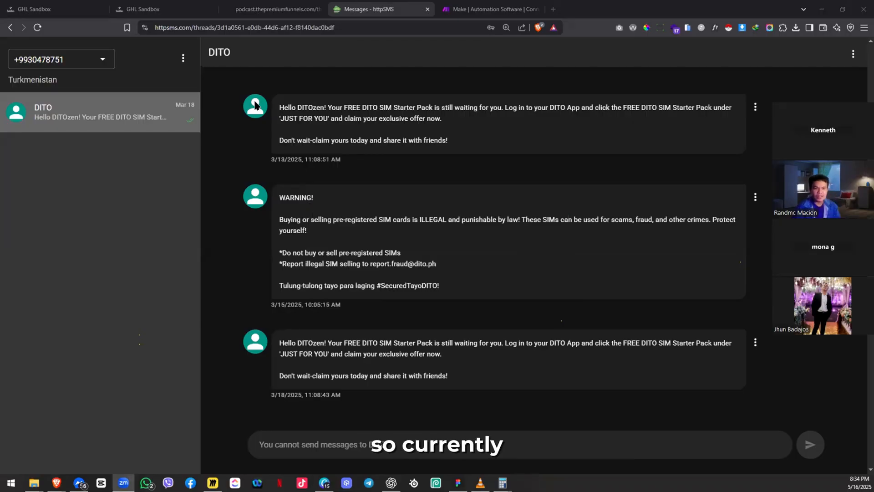
left_click(183, 58)
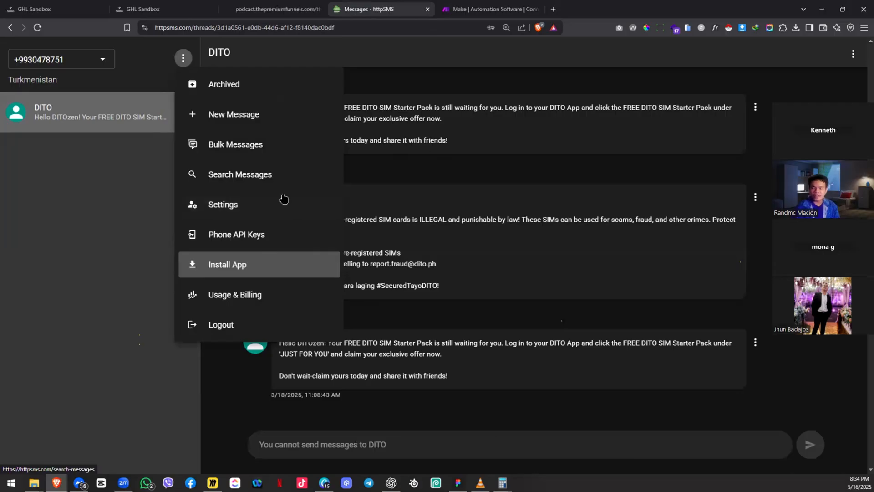
left_click(243, 211)
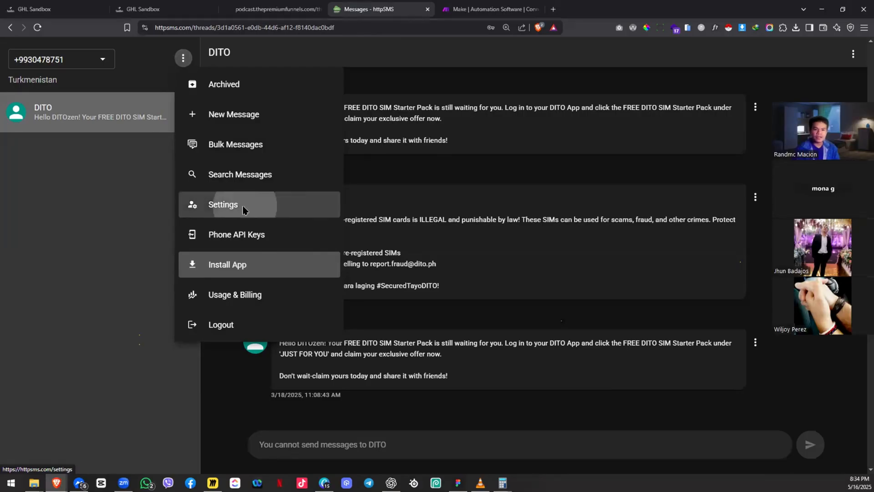
left_click(325, 290)
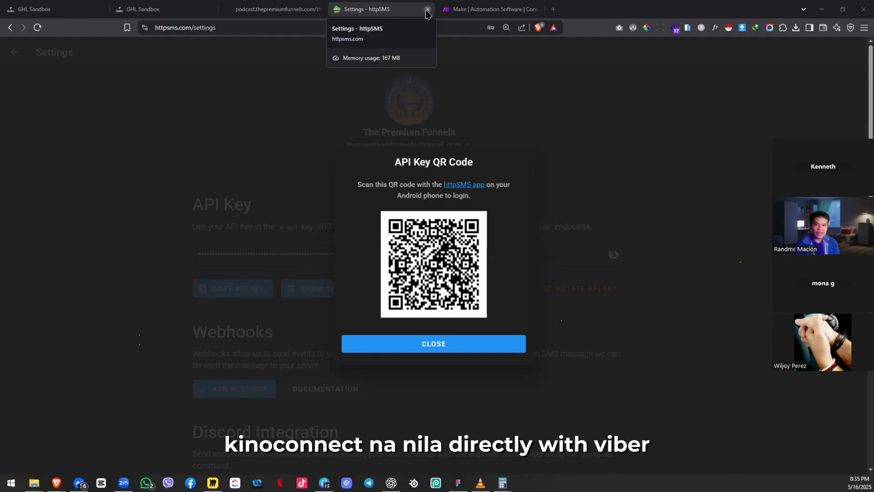
Step: Search 'whatsapp business', browse the business site, close it, and switch to the Make tab
key("ctrl+t")
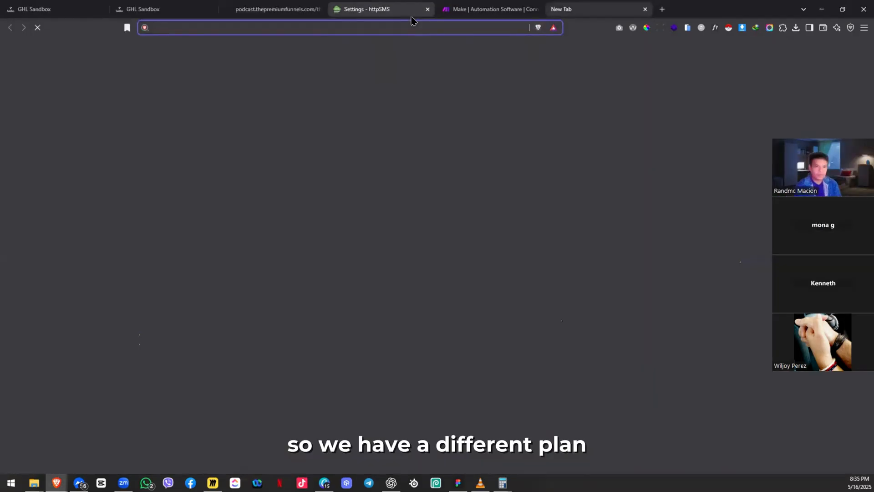
type("what")
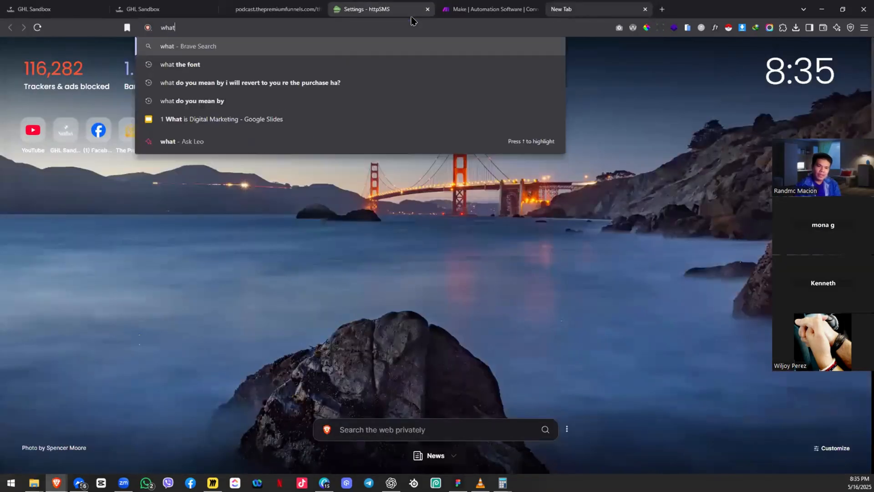
type("sapp business")
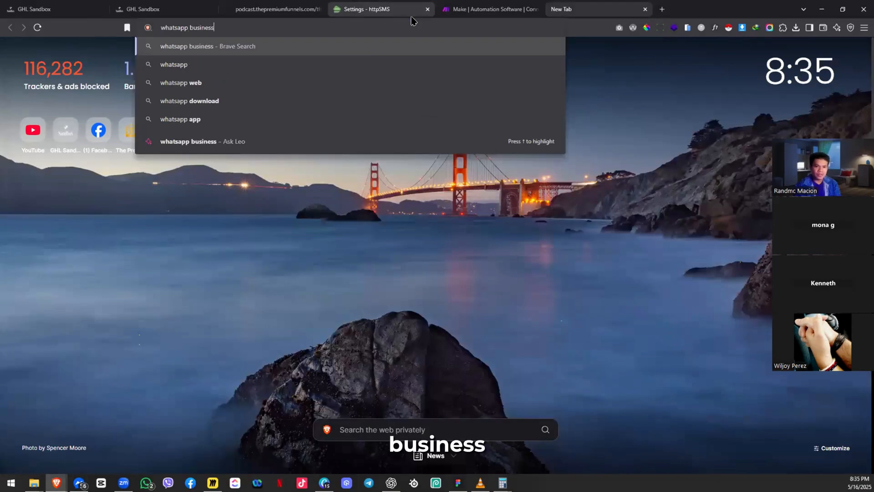
key("Return")
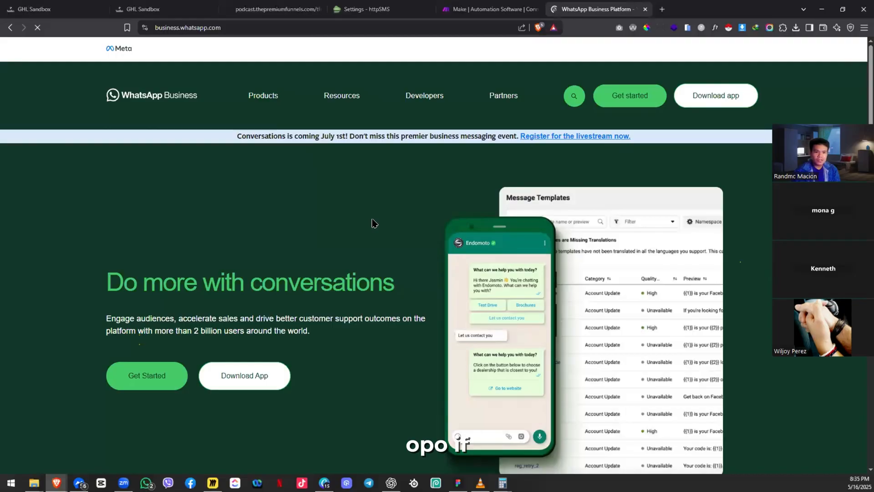
scroll(372, 223, "down", 10)
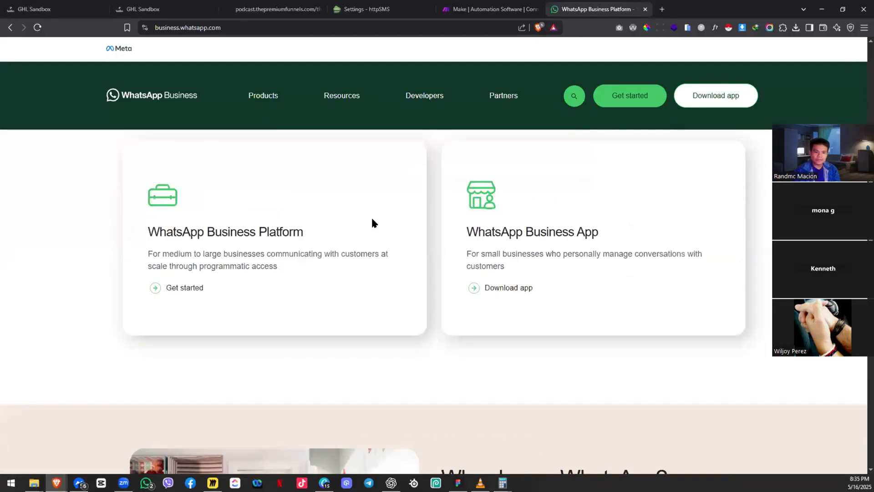
middle_click(605, 4)
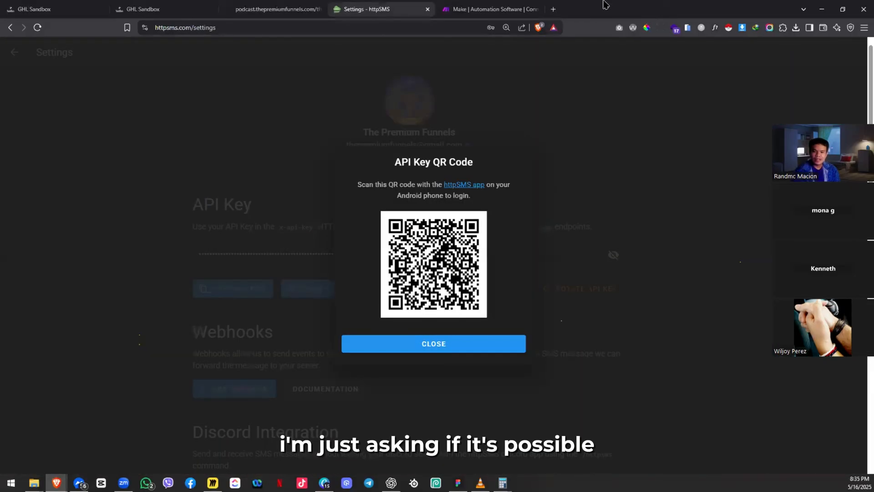
left_click(486, 7)
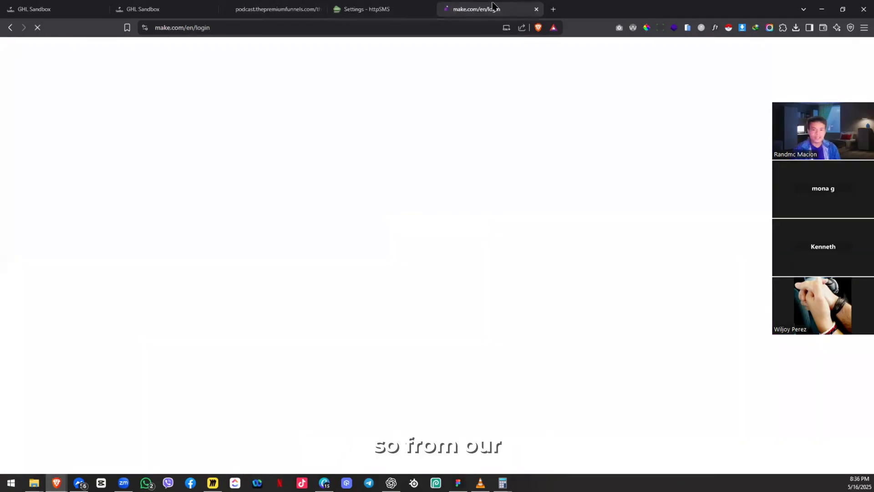
key("alt+Tab")
left_click_drag(423, 197, 316, 172)
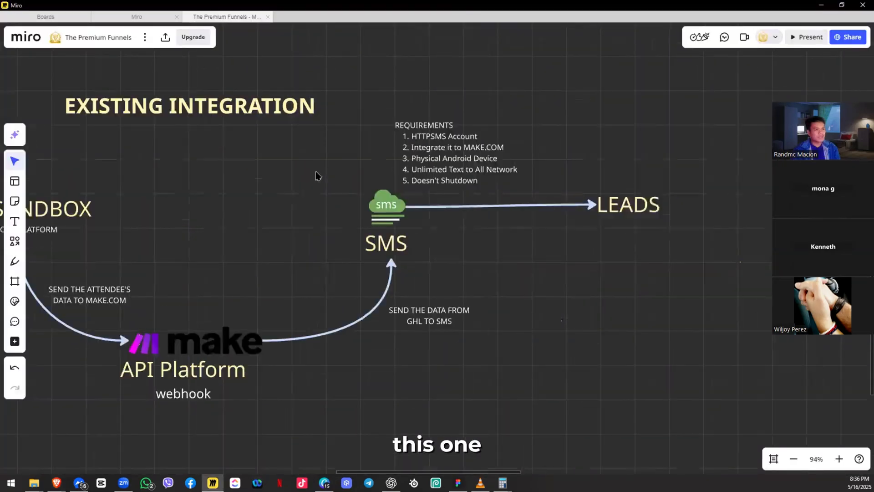
left_click_drag(304, 395, 333, 330)
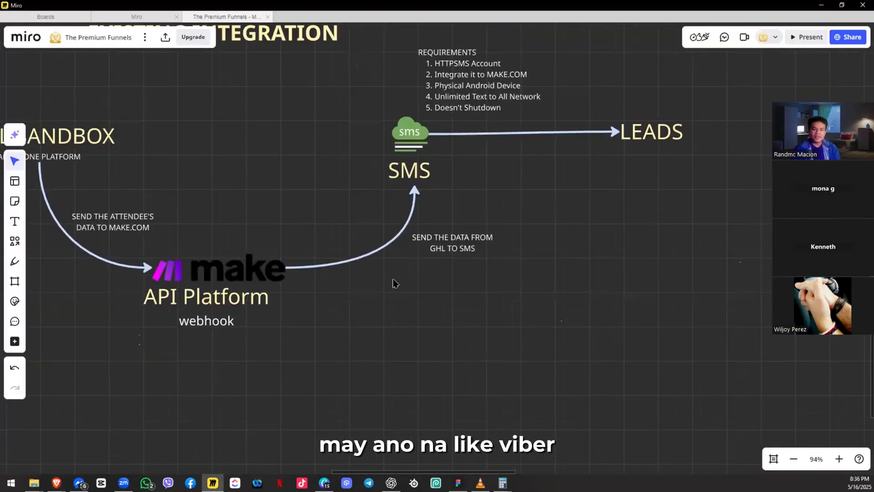
scroll(394, 283, "down", 5)
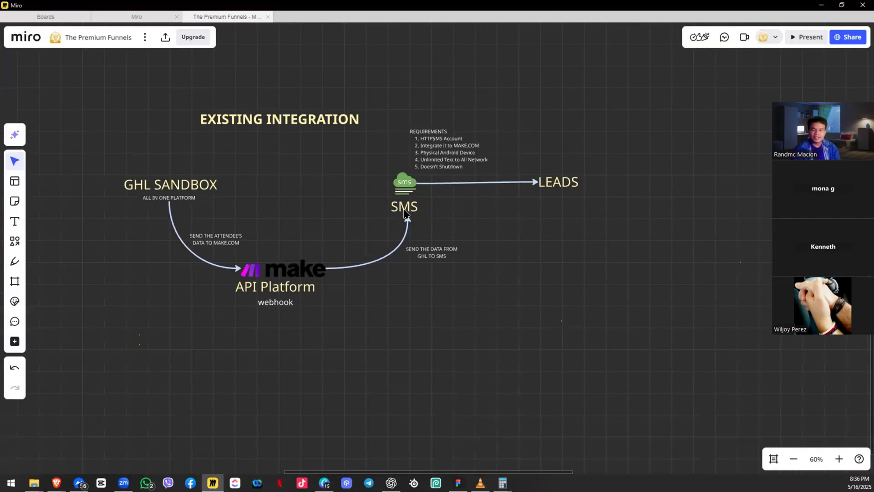
key("ctrl+v")
left_click_drag(402, 339, 402, 331)
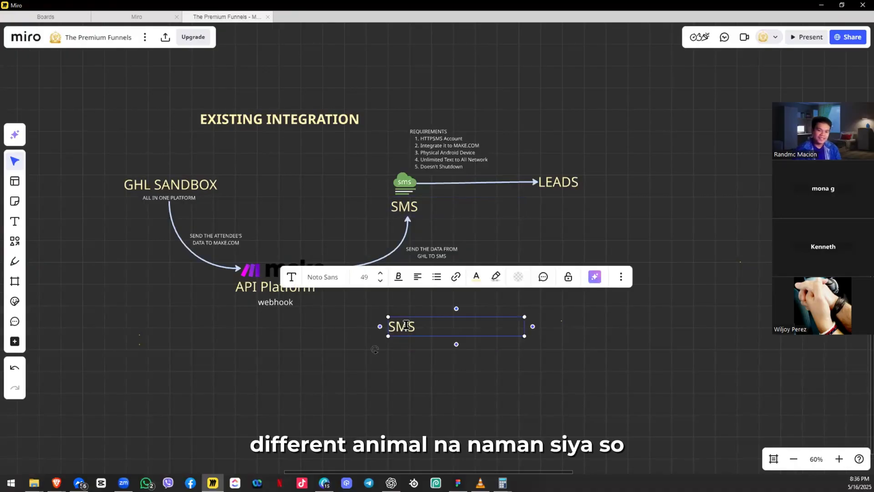
type("BV")
type("BER")
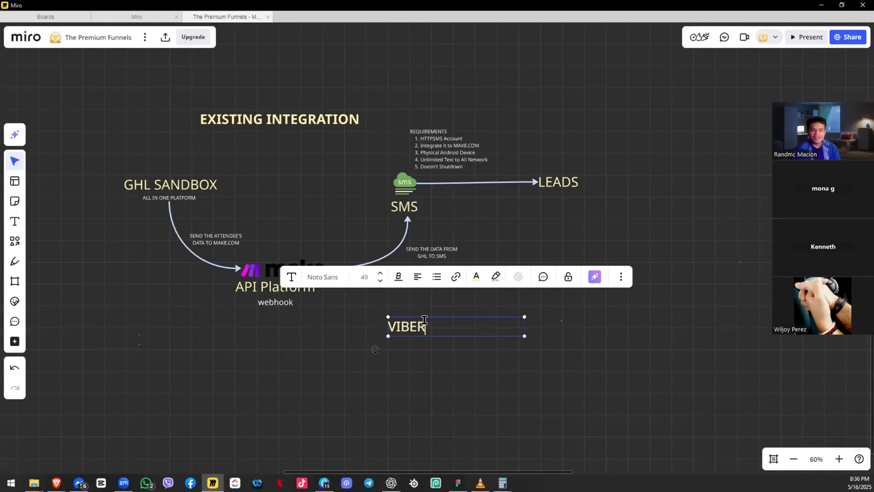
left_click(332, 336)
left_click(307, 265)
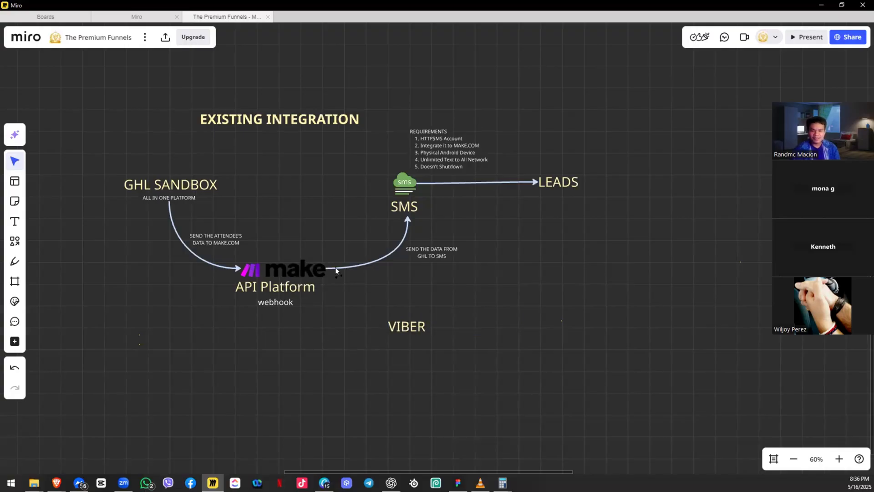
left_click(323, 268)
left_click_drag(334, 268, 455, 351)
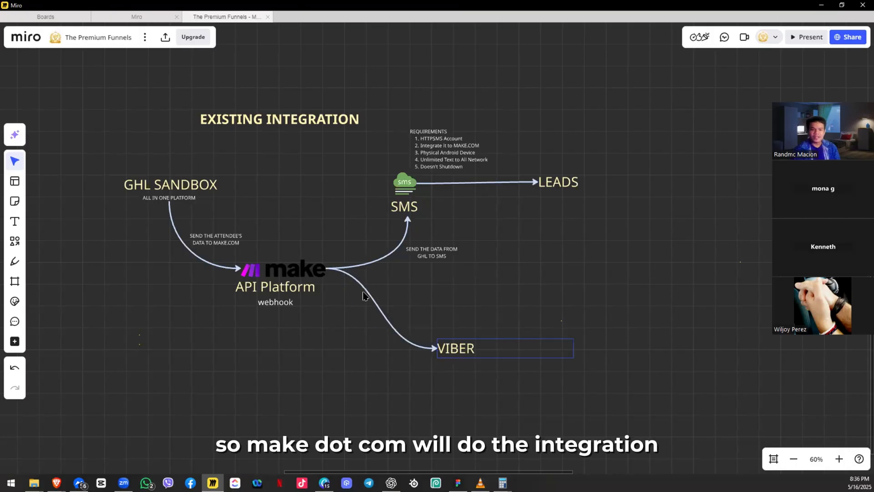
left_click_drag(224, 146, 282, 103)
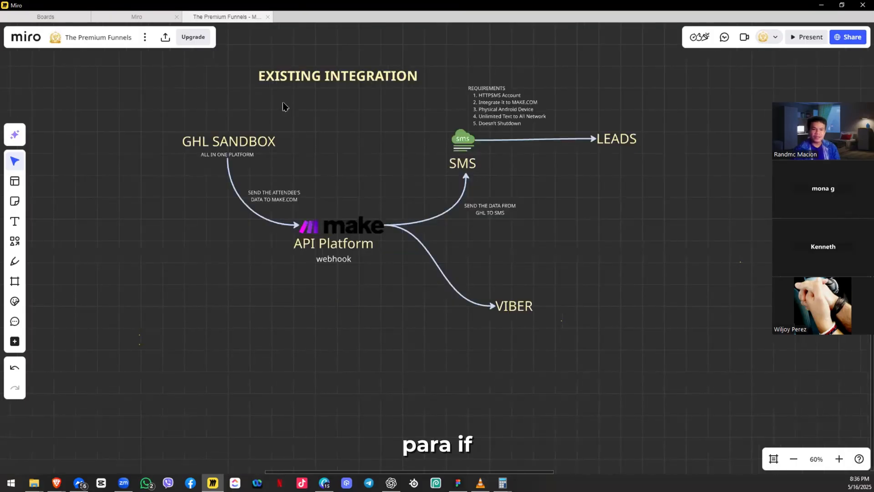
left_click(205, 173)
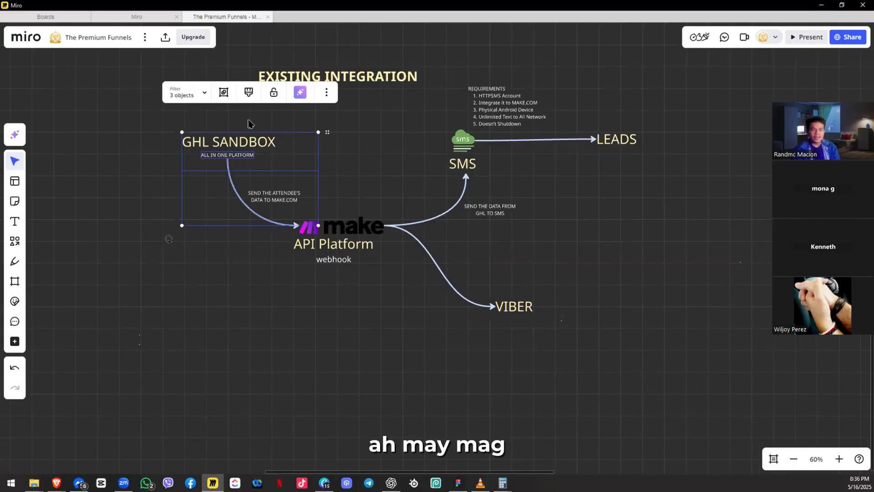
left_click(203, 178)
left_click(236, 222)
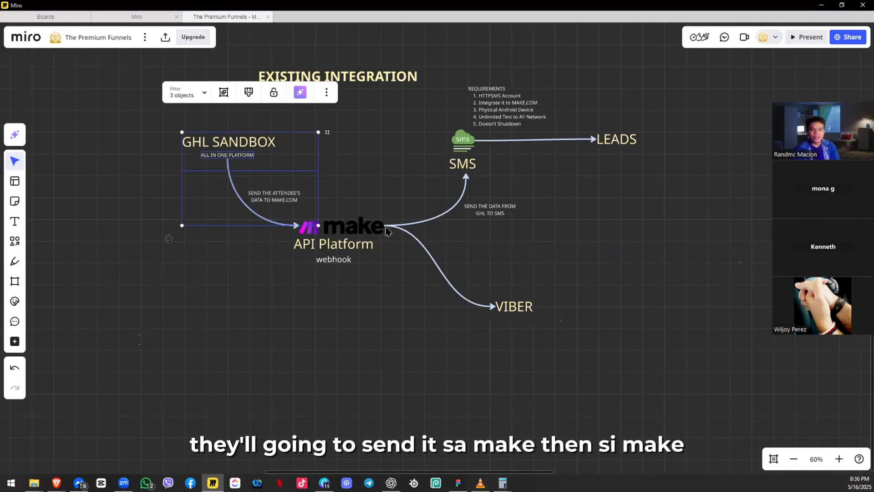
left_click_drag(555, 281, 481, 277)
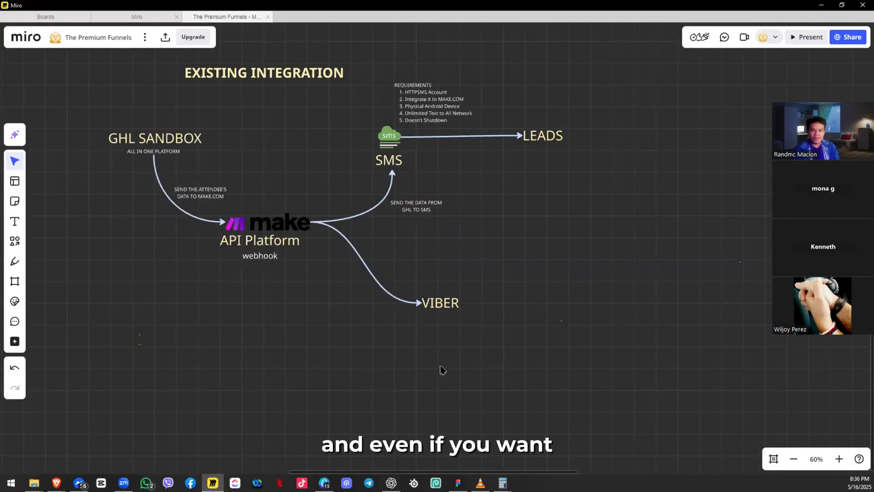
Step: Paste a copy of the VIBER label as WHATSAPP and connect it to the make logo with an arrow
type("VIBER")
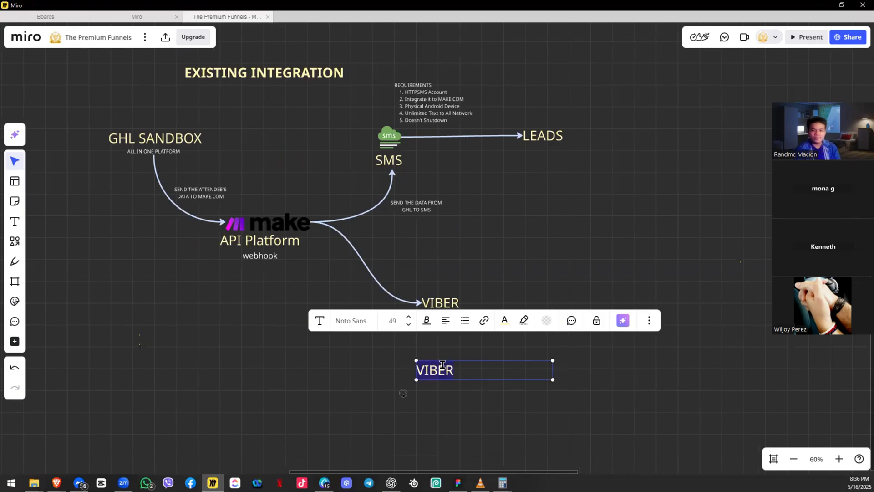
type("WHATSAPP")
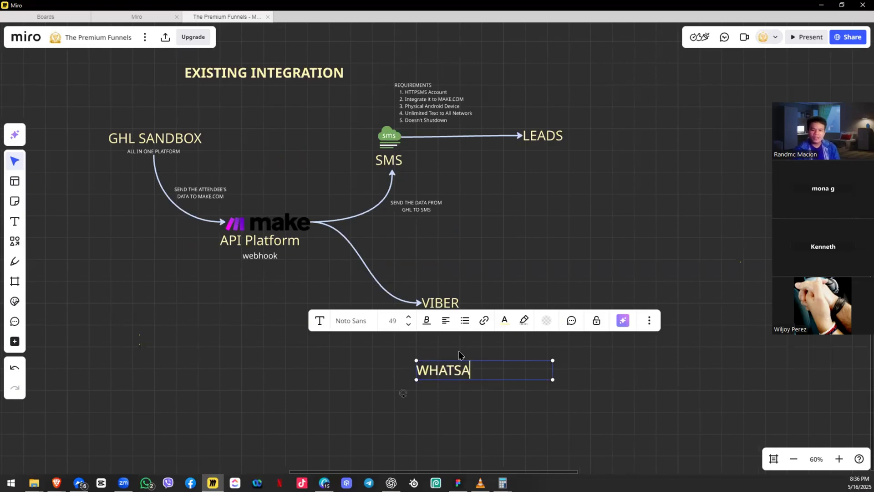
key("Escape")
left_click_drag(293, 207, 308, 162)
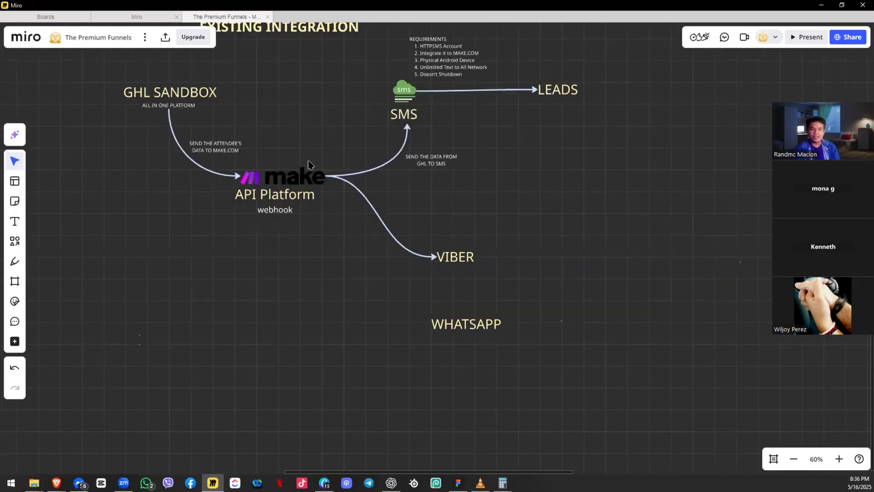
left_click(317, 183)
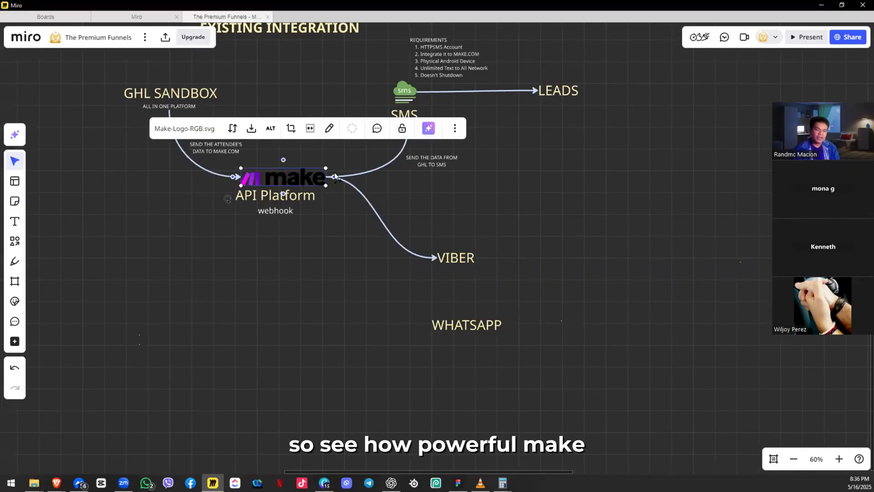
left_click_drag(418, 317, 429, 323)
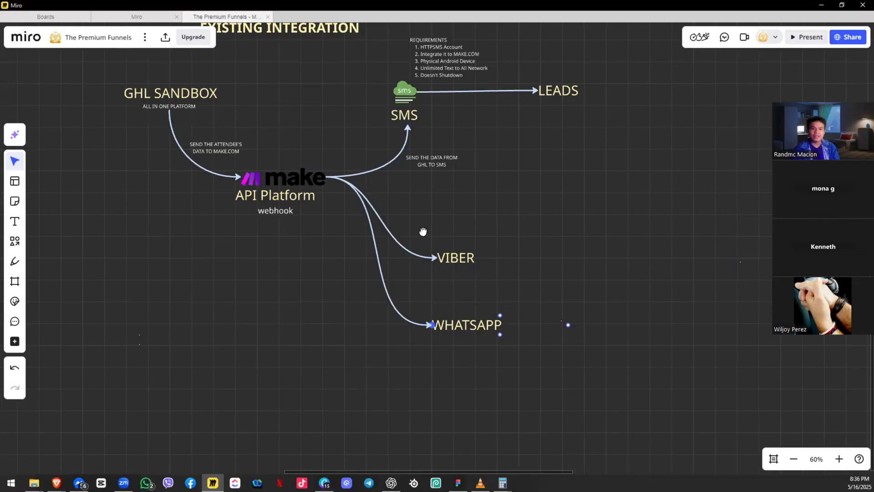
Step: Move the VIBER label up and to the right and check the new branch layout
left_click_drag(423, 231, 433, 295)
left_click_drag(496, 287, 578, 237)
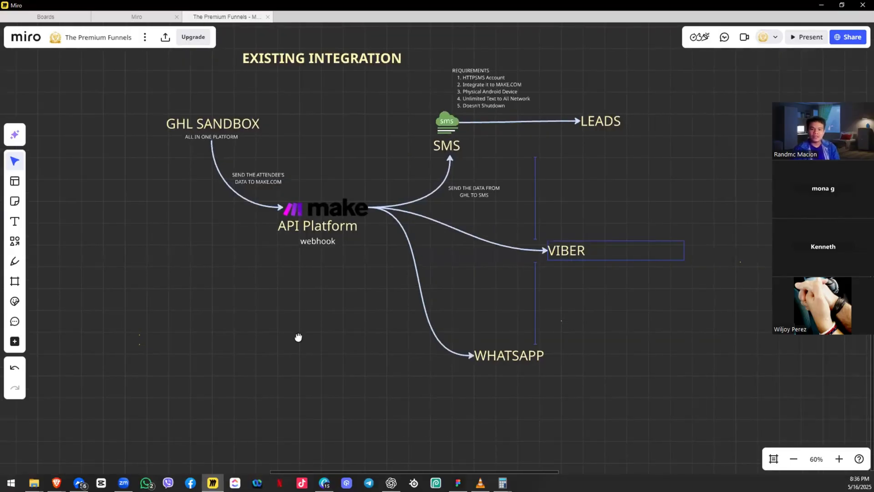
left_click_drag(443, 301, 299, 337)
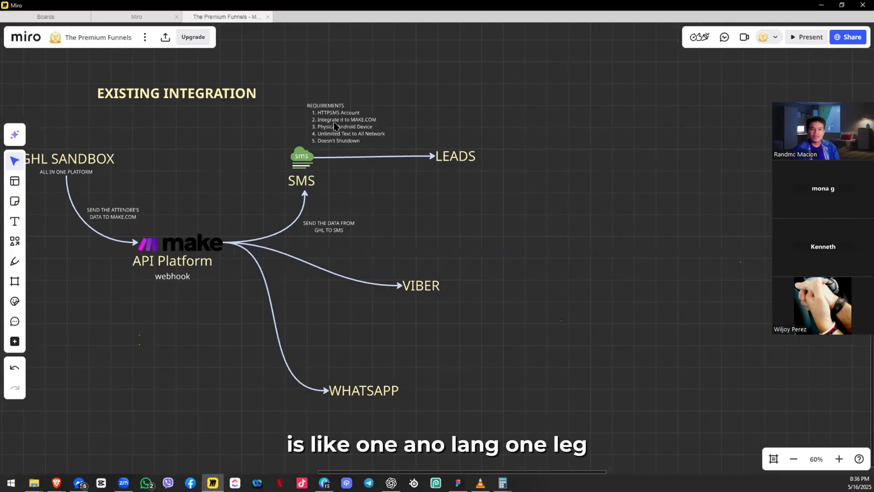
left_click_drag(334, 117, 431, 199)
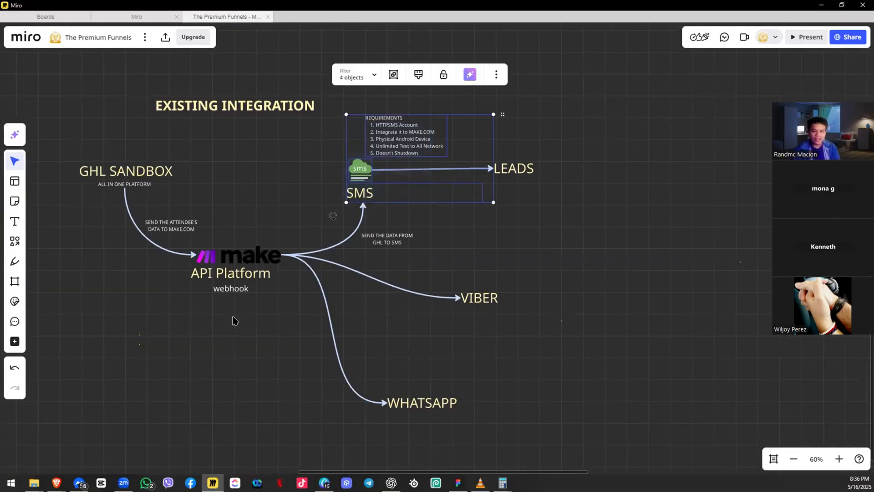
left_click_drag(253, 316, 300, 264)
left_click_drag(600, 229, 421, 362)
left_click(379, 294)
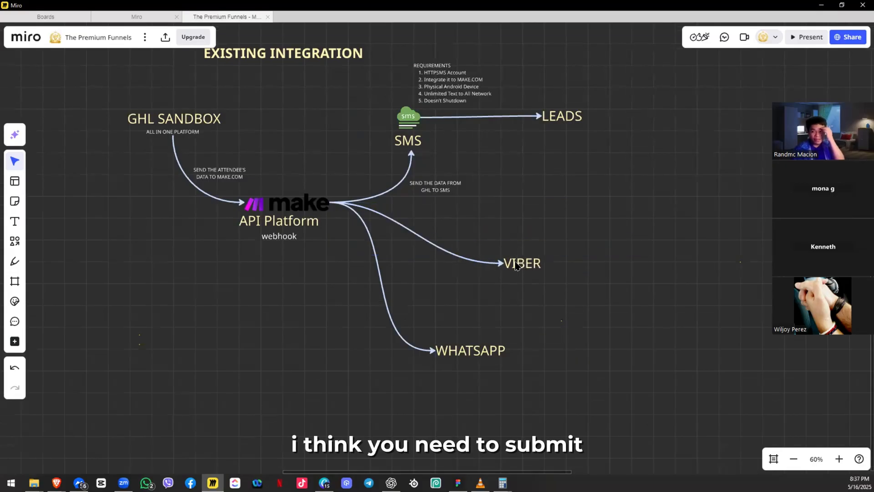
left_click(514, 264)
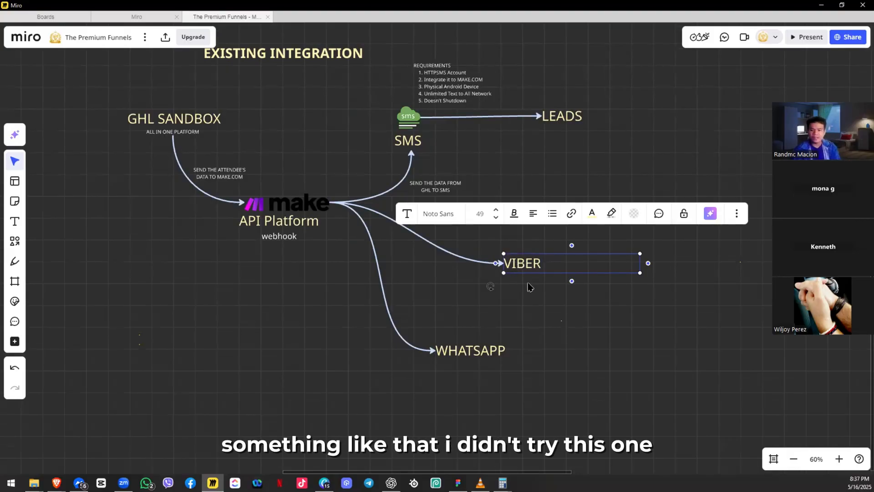
left_click(528, 286)
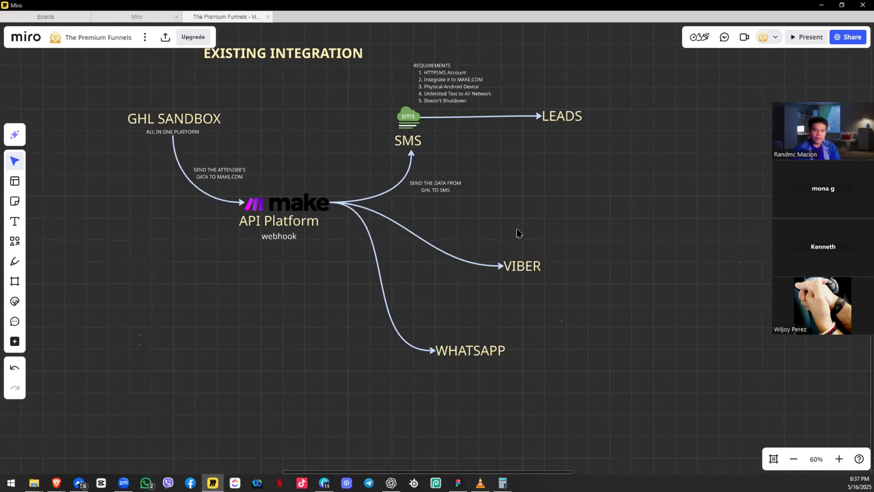
left_click_drag(517, 229, 470, 238)
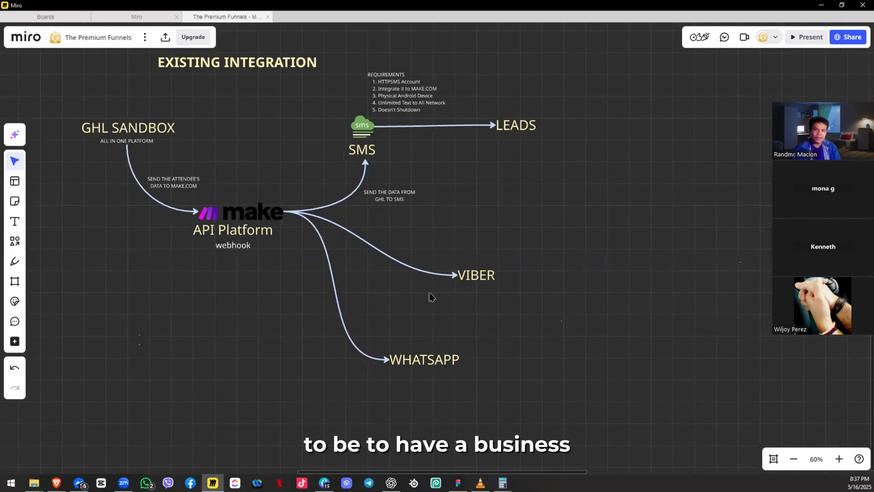
left_click_drag(427, 297, 462, 262)
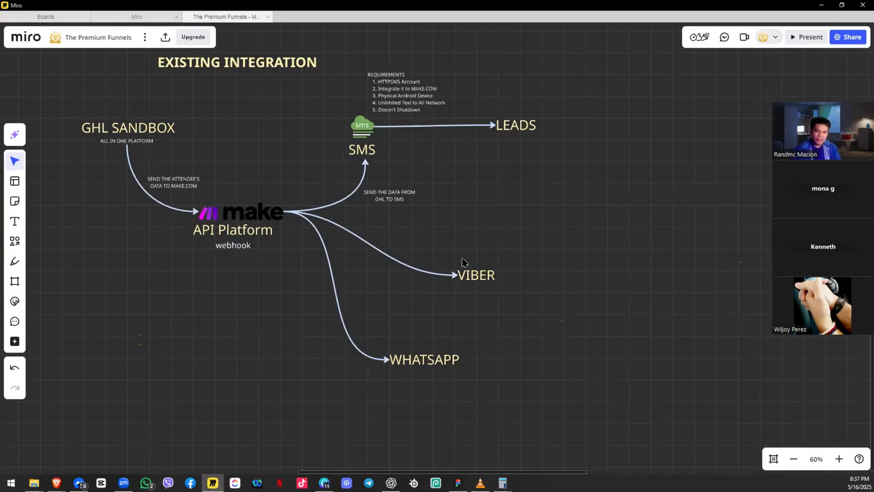
key("alt+Tab")
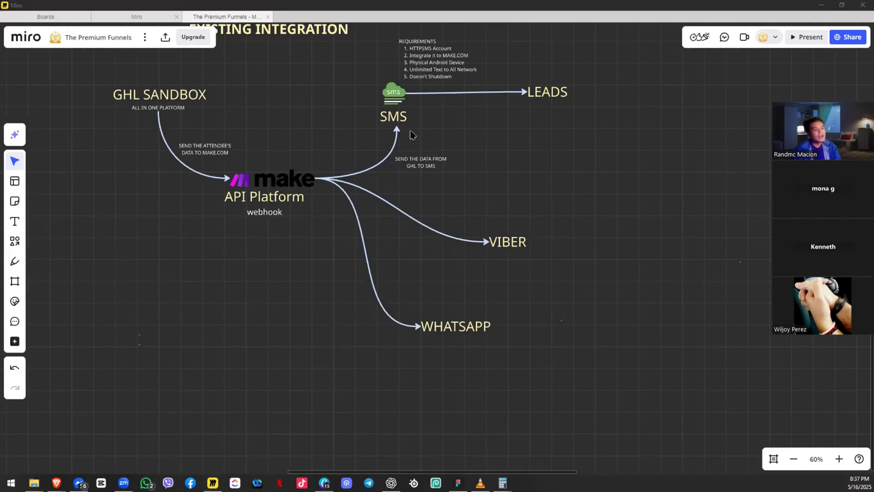
Step: Bring up the httpSMS Settings tab with the API Key QR Code dialog, then go to the messaging app
key("alt+Tab")
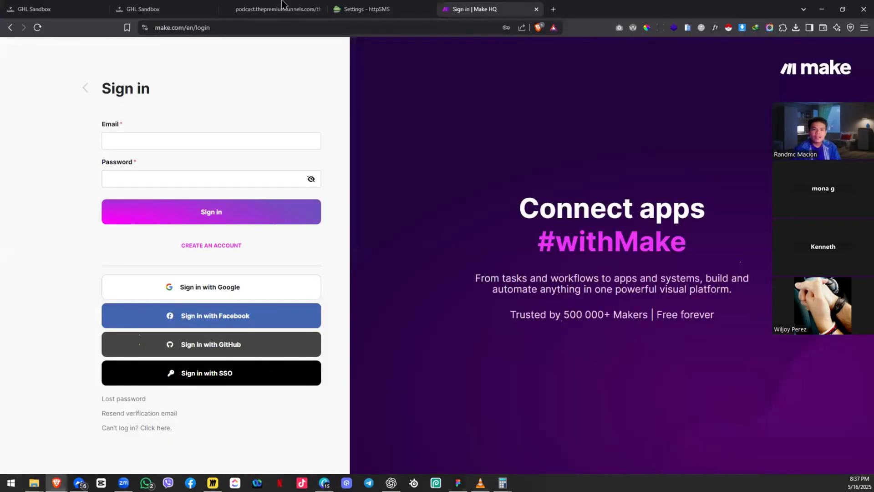
left_click(365, 6)
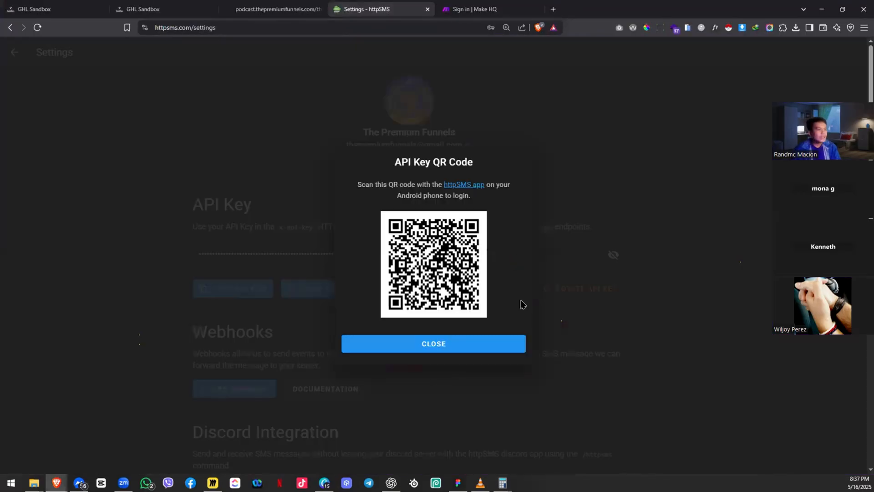
key("alt+Tab")
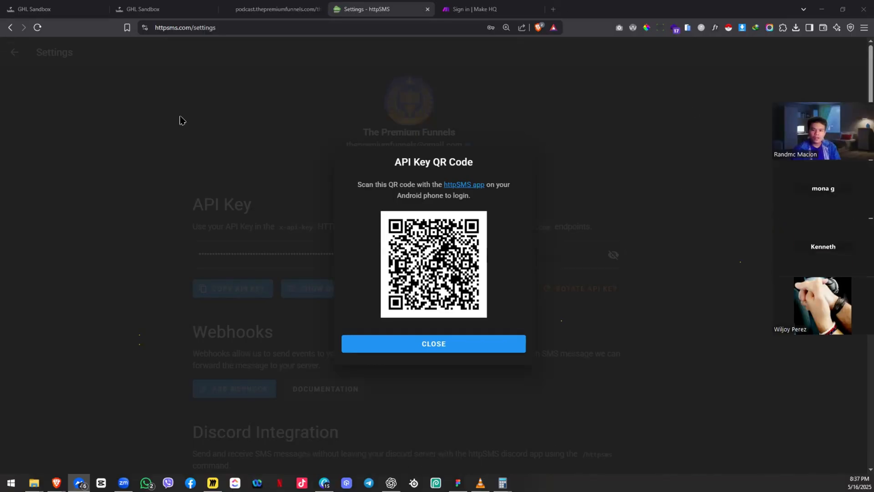
Step: Dismiss the QR code dialog, return to the refreshed message threads, and check the sender phone numbers
left_click(14, 52)
left_click(14, 52)
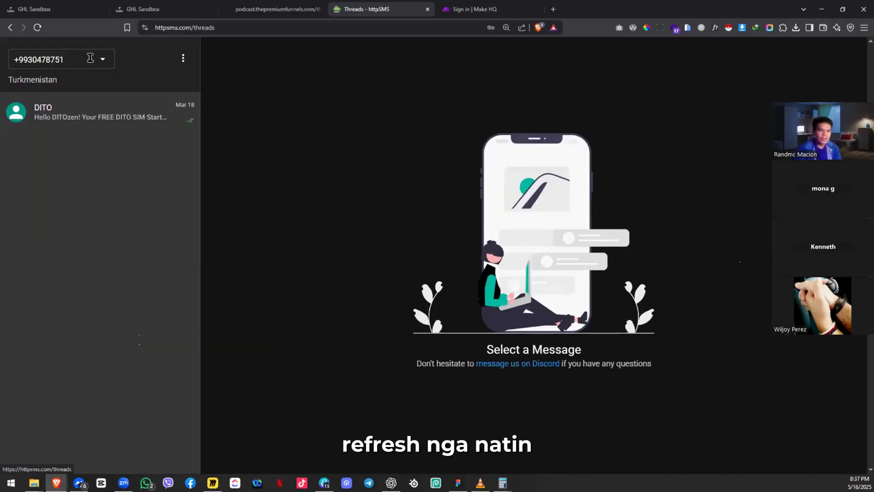
key("F5")
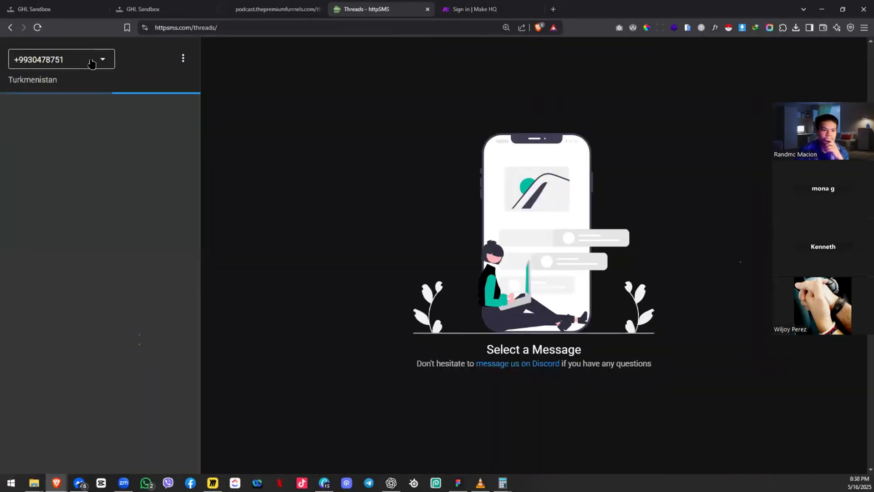
left_click(92, 64)
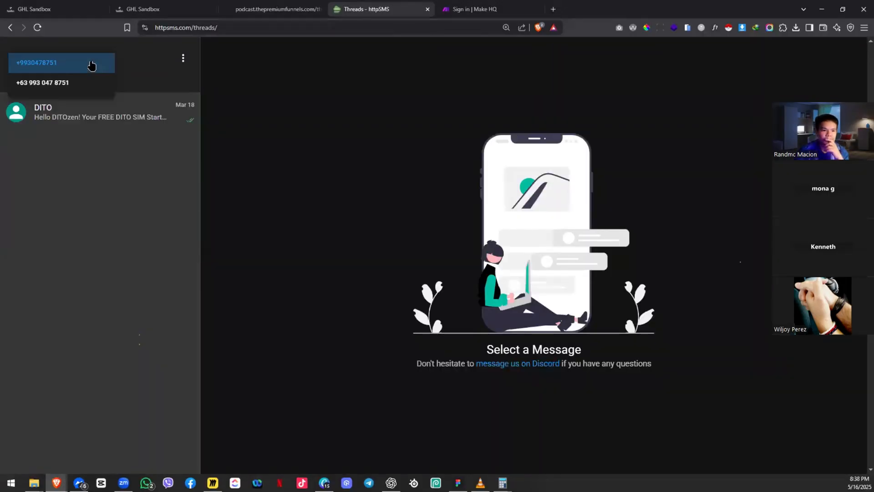
left_click(151, 67)
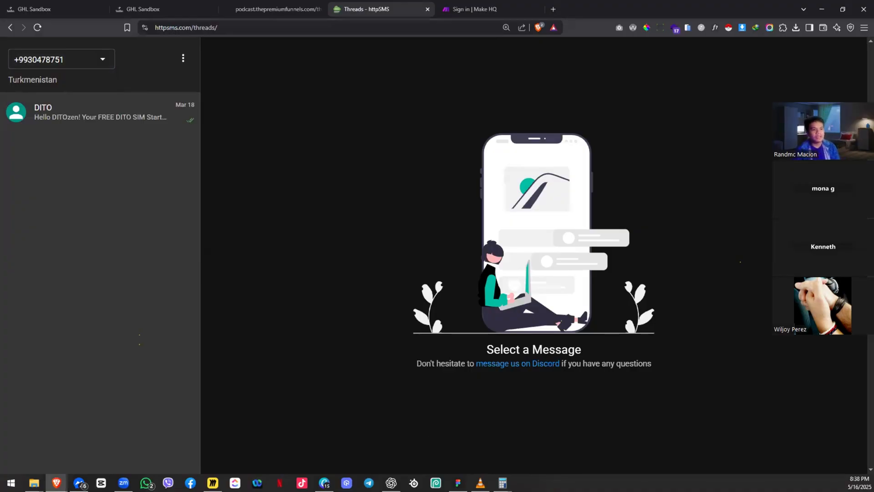
Step: Switch between the Zoom meeting, the Make sign-in page and the httpSMS threads
key("alt+Tab")
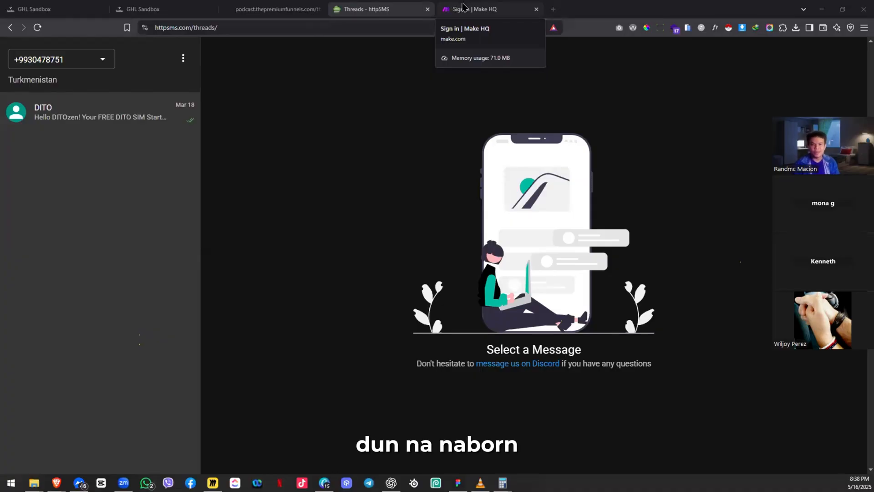
left_click(463, 6)
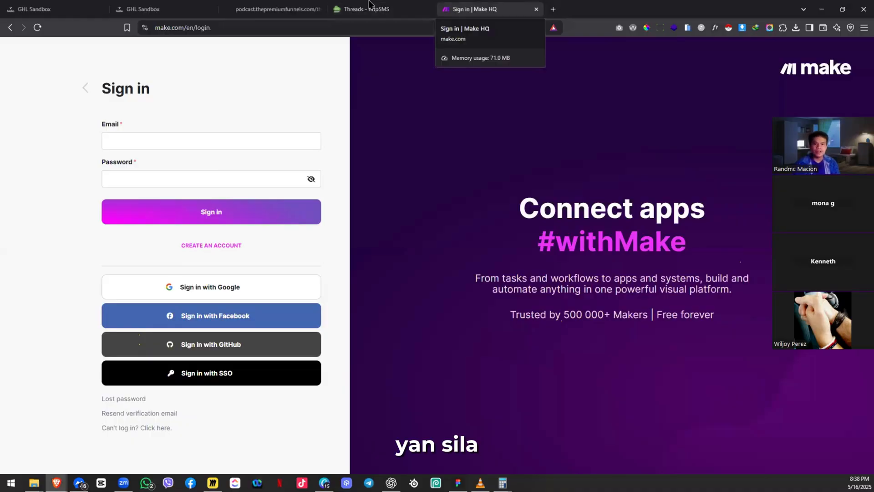
left_click(369, 5)
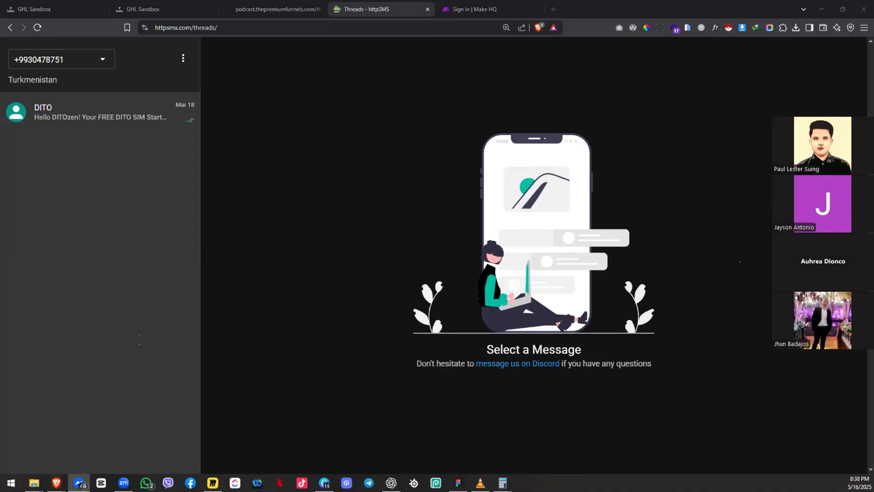
key("alt+Tab")
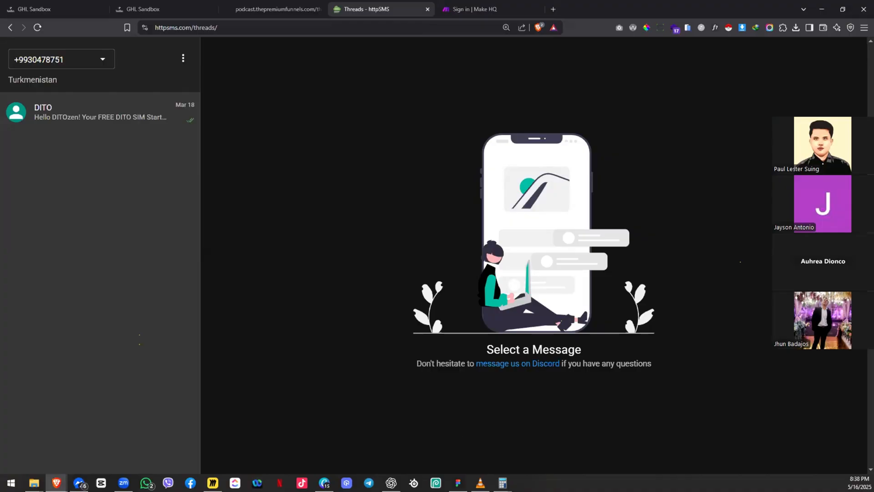
key("alt+Tab")
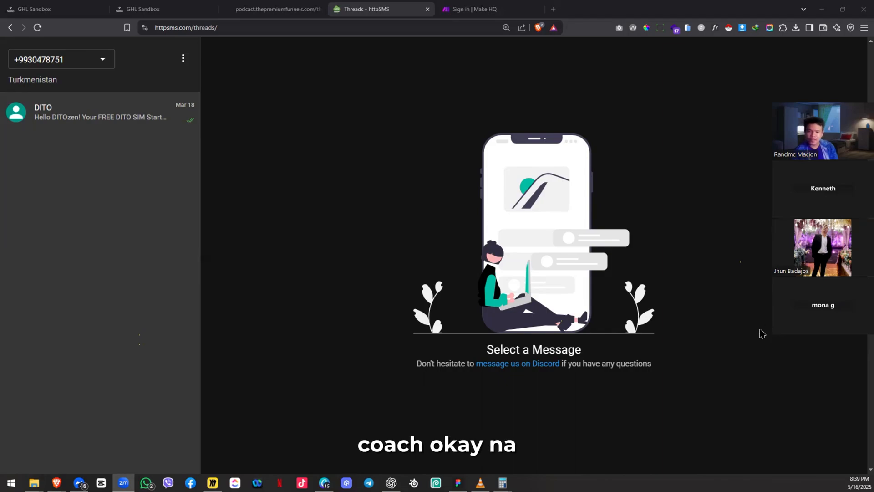
Step: Reload the httpSMS threads, recheck the registered phone numbers, and bring up the account options menu
left_click(88, 147)
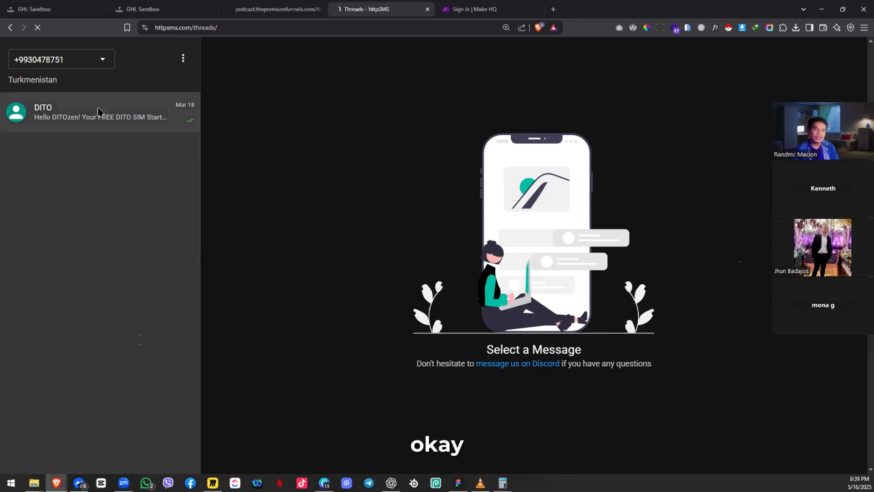
key("F5")
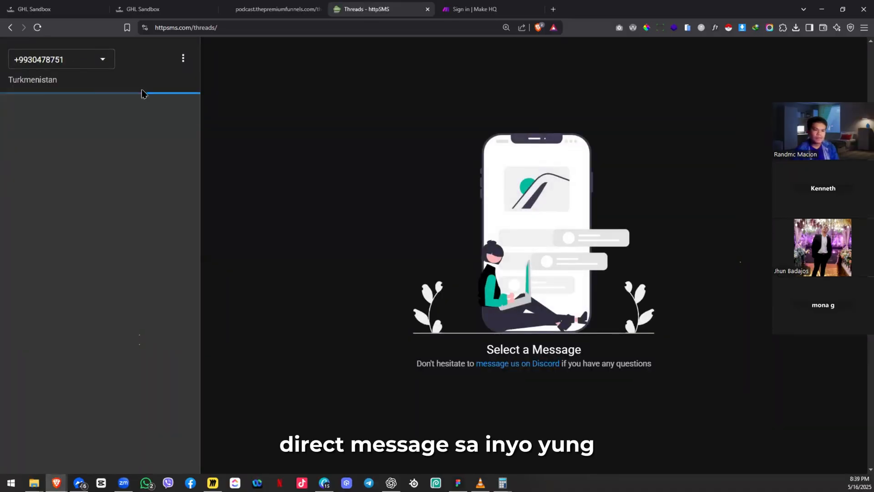
left_click(103, 64)
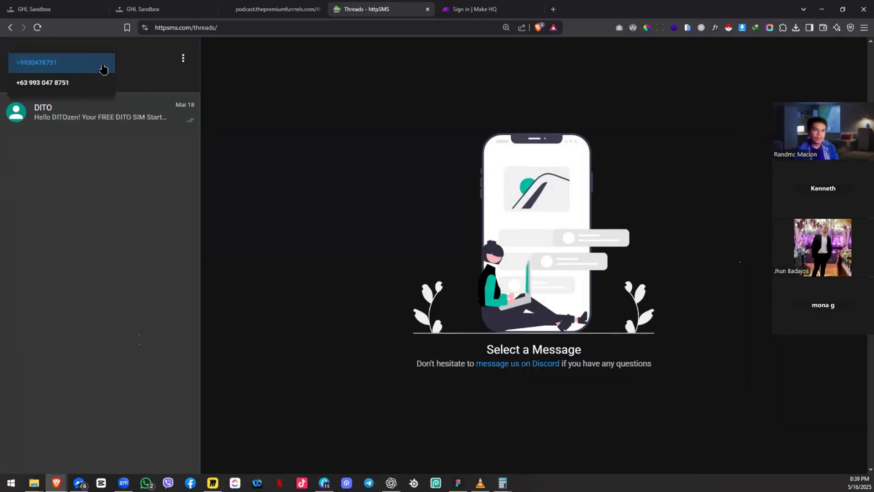
left_click(36, 190)
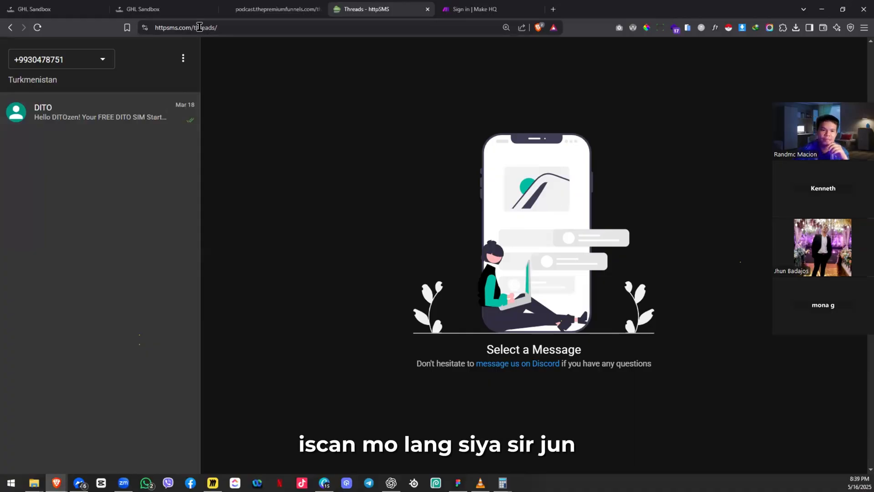
left_click(183, 63)
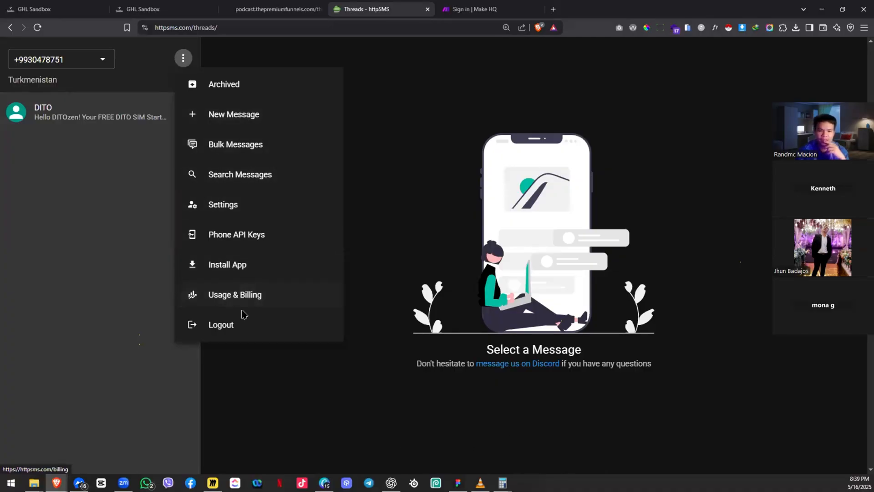
Step: Go to httpSMS Settings, reveal the API key as plain text, and show it as a QR code
left_click(219, 203)
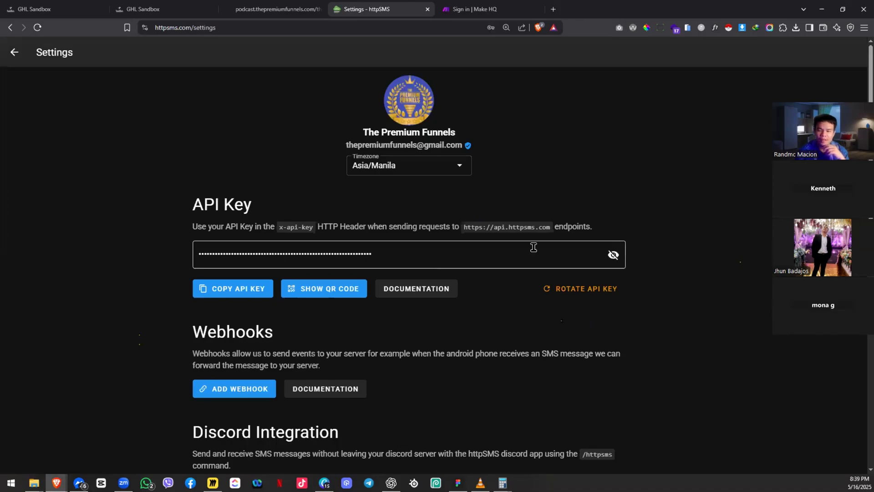
left_click(612, 256)
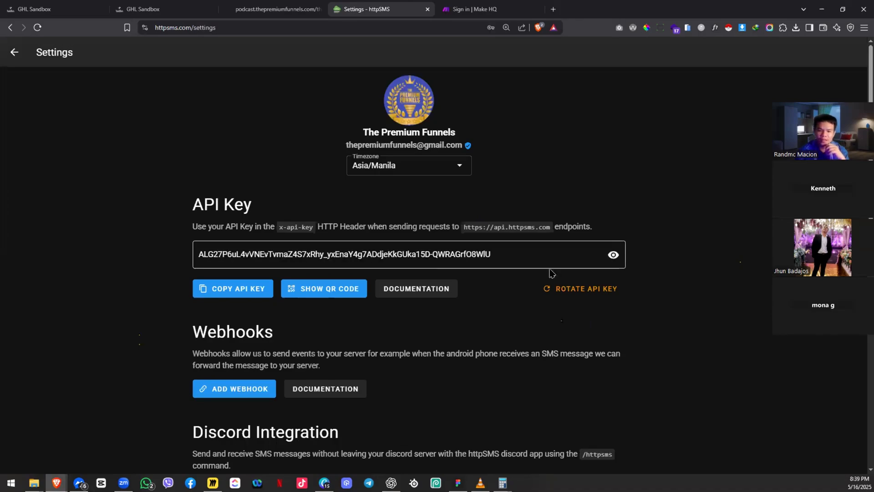
left_click(324, 289)
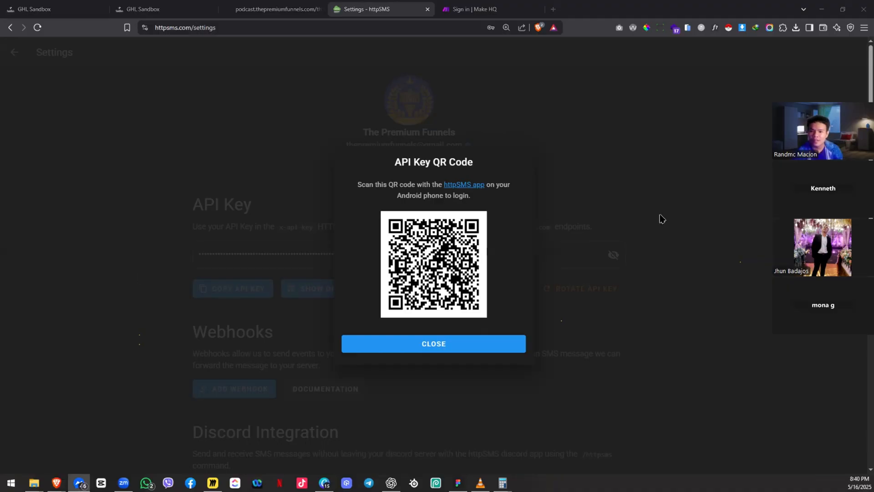
Step: Dismiss the API key QR code, glance at Messenger and Zoom, then reopen and close it
left_click(675, 178)
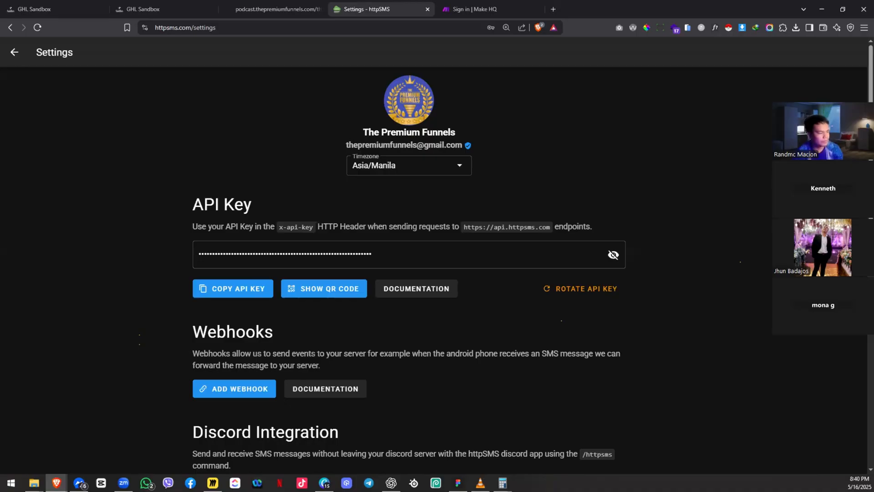
key("alt+Tab")
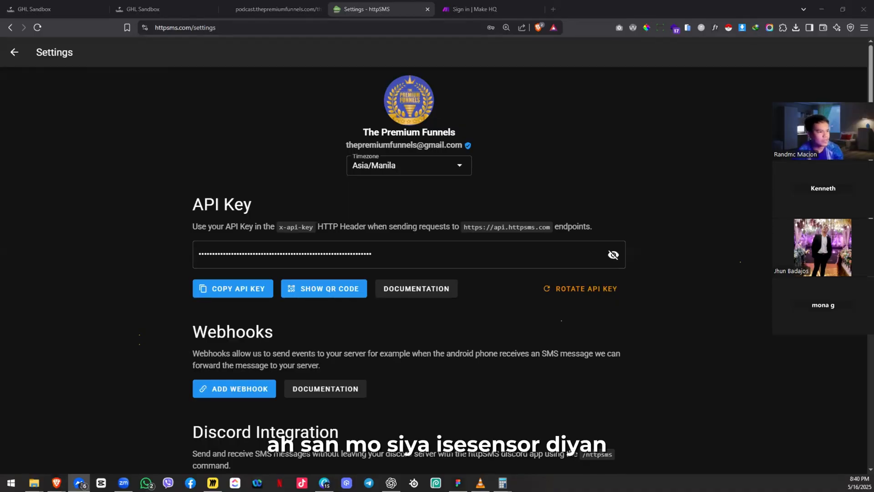
key("alt+Tab")
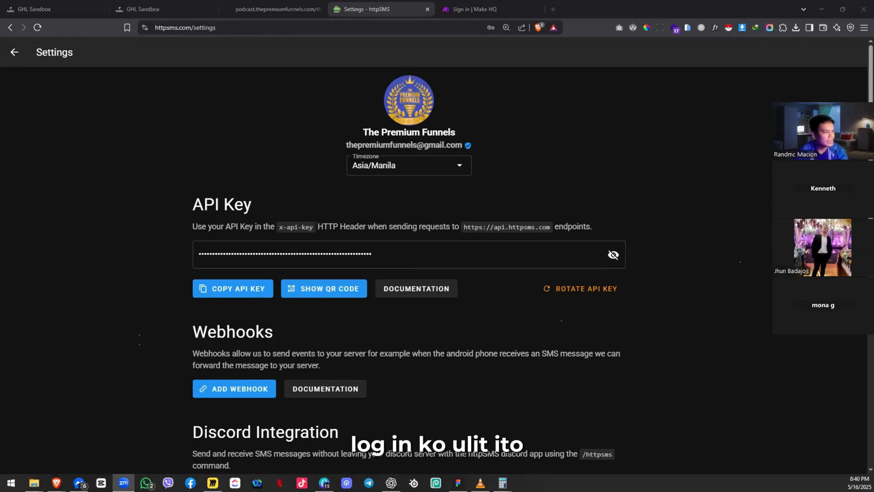
left_click(339, 292)
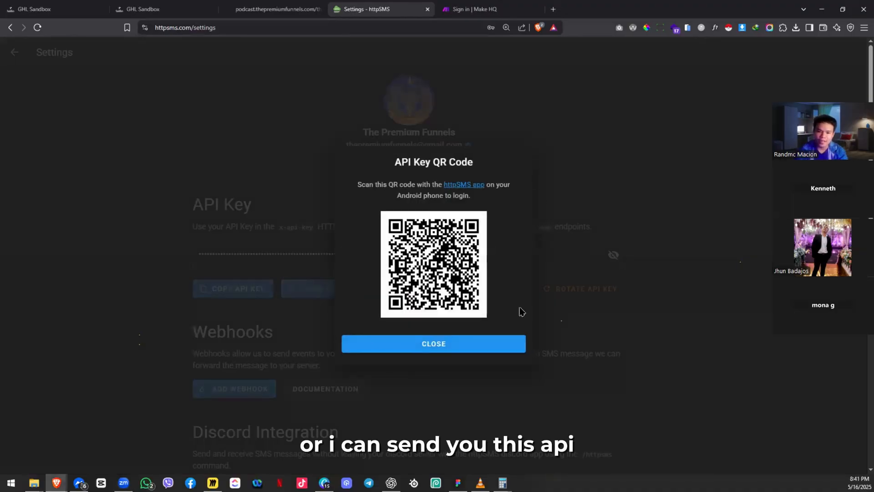
left_click(575, 298)
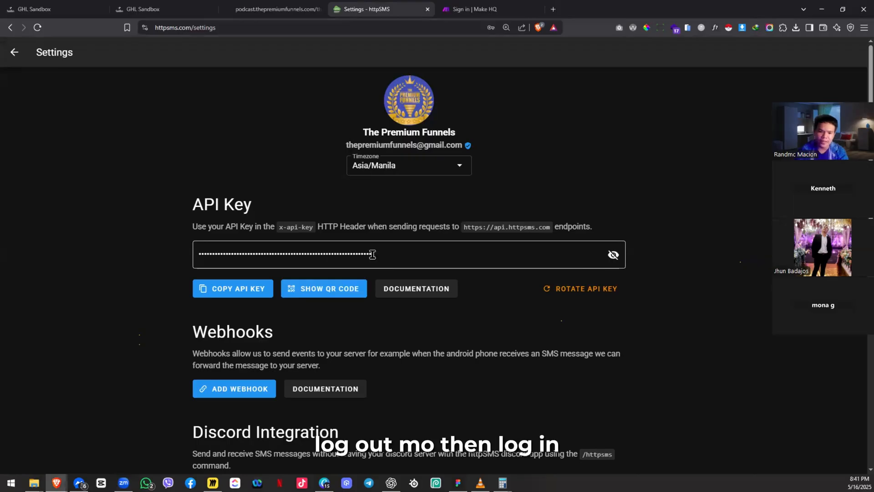
Step: Copy the httpSMS API key to the clipboard to share over Messenger
left_click(232, 291)
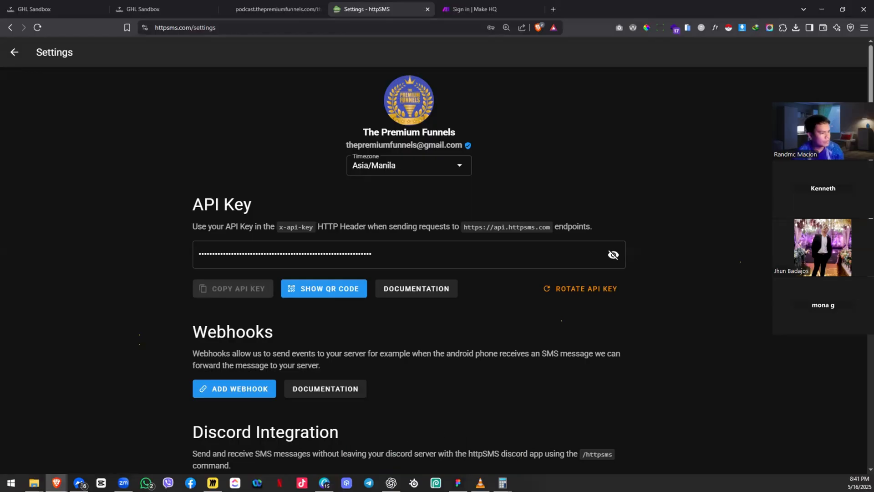
key("alt+Tab")
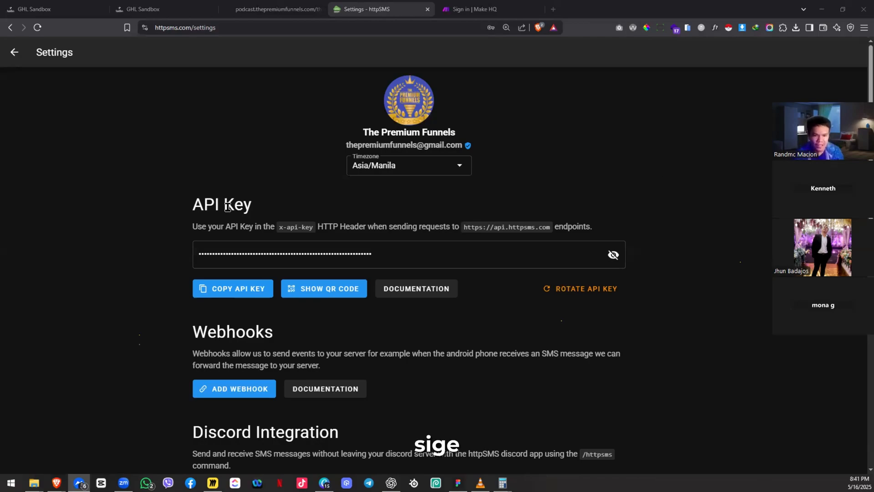
left_click_drag(224, 205, 200, 207)
left_click(281, 200)
left_click(381, 231)
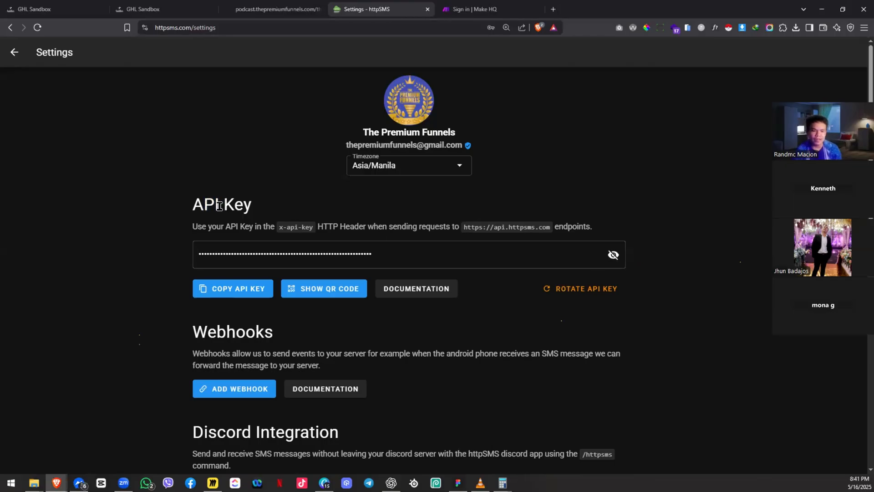
left_click_drag(220, 206, 193, 205)
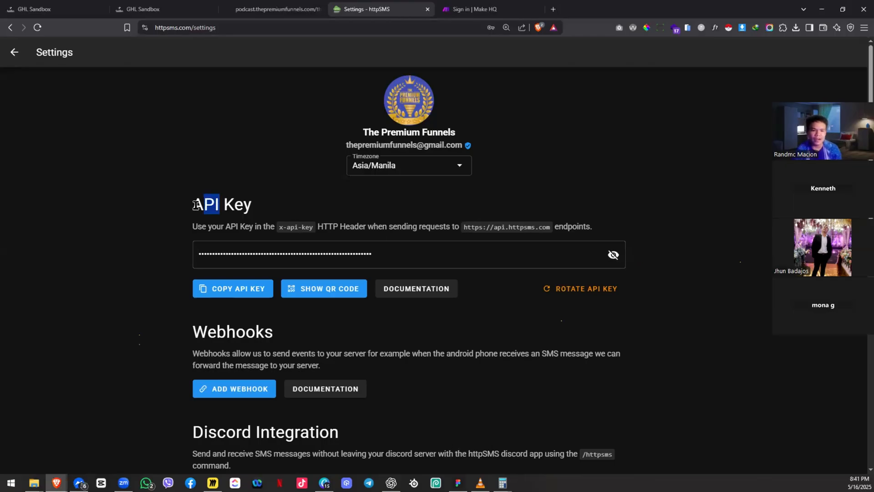
left_click(313, 206)
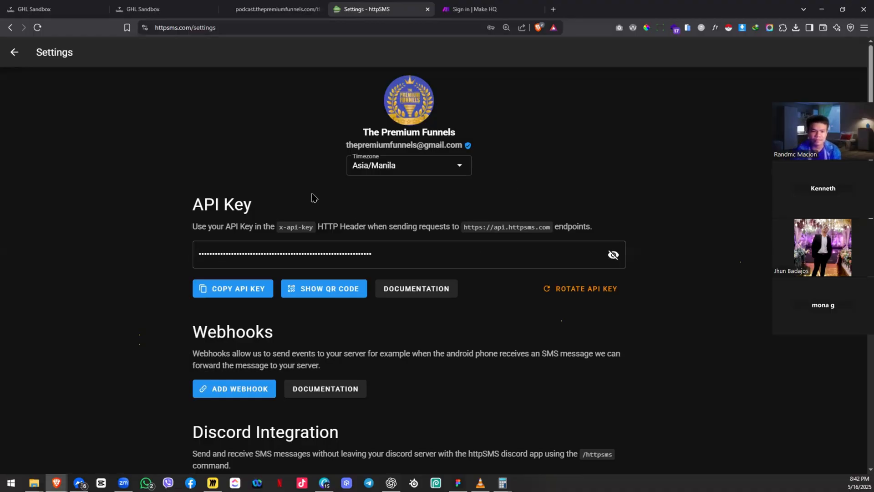
Step: Scroll down to the Phones table on Settings, scroll back up, and return to the threads
scroll(303, 201, "down", 4)
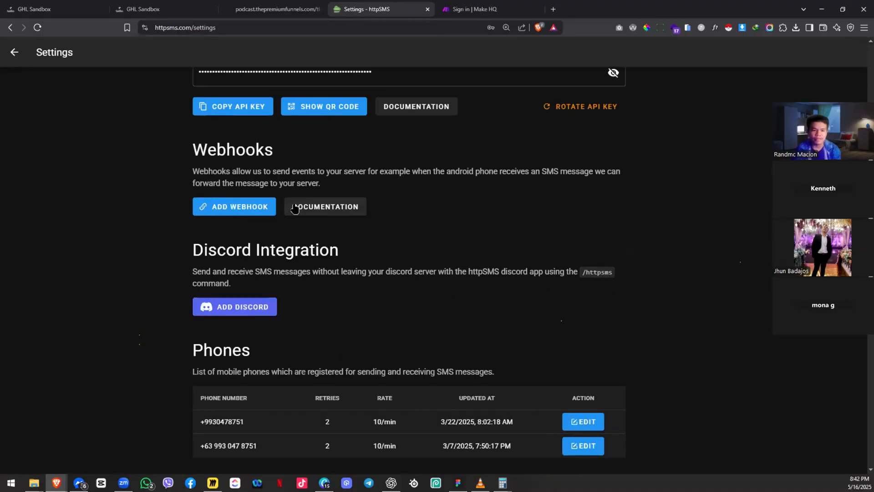
scroll(288, 223, "down", 4)
scroll(287, 224, "up", 8)
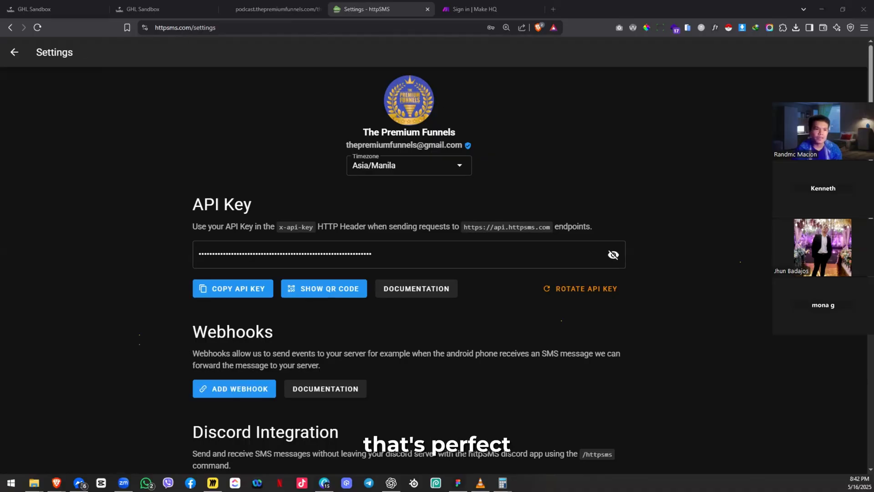
left_click(14, 52)
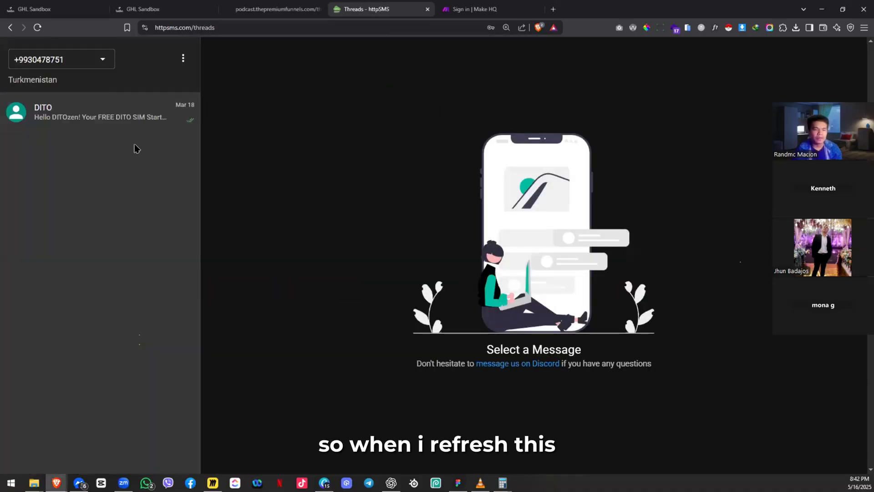
Step: Reload the threads and make the newly added Philippines number the active phone
key("F5")
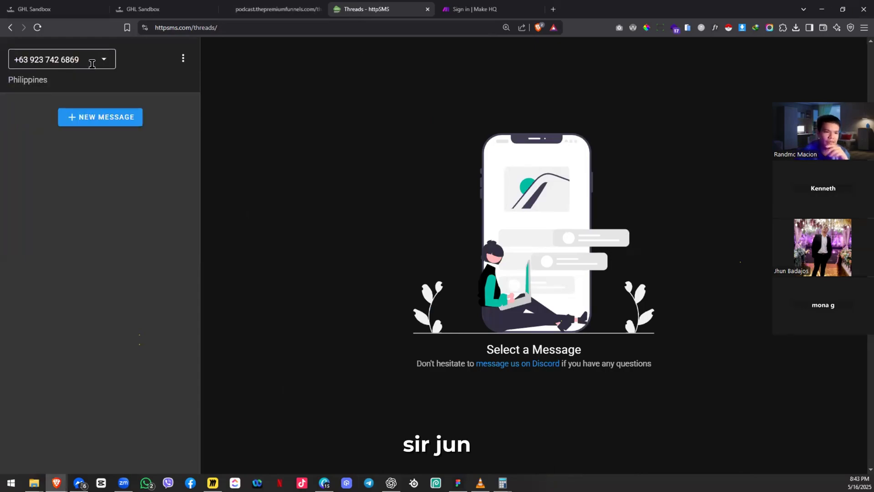
left_click(92, 65)
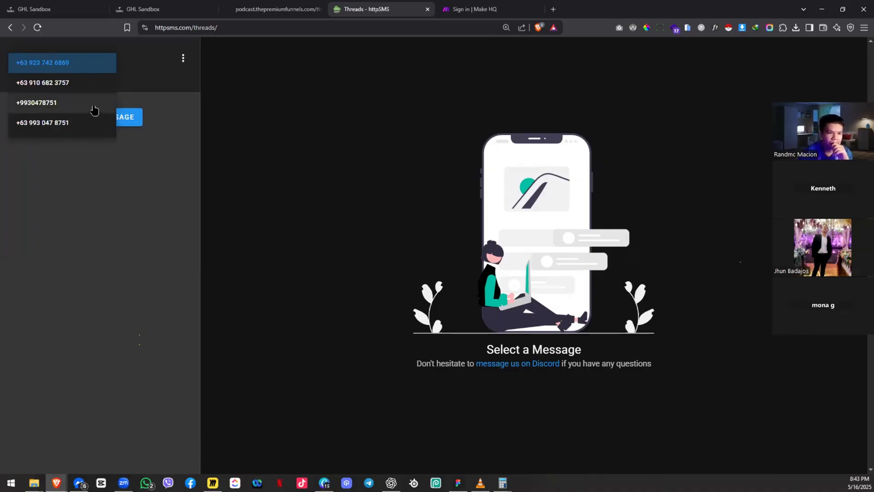
left_click(87, 83)
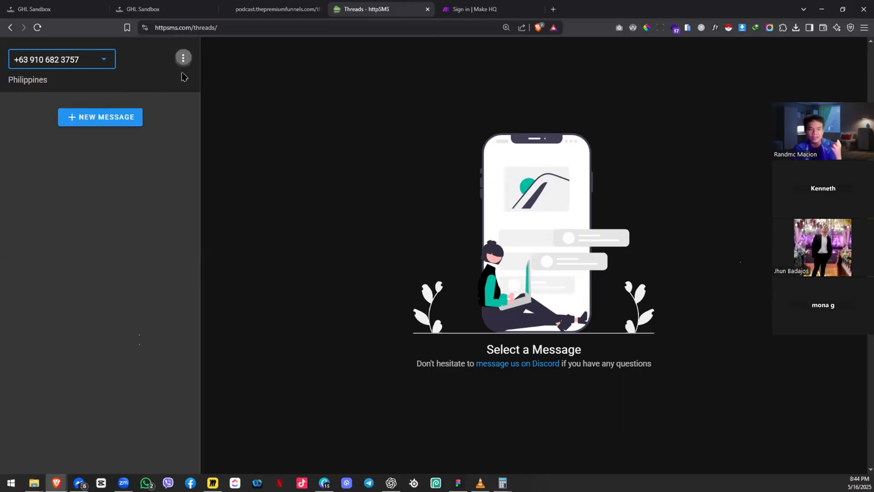
Step: Reopen httpSMS account Settings from the options menu, then switch to the Miro board
left_click(183, 58)
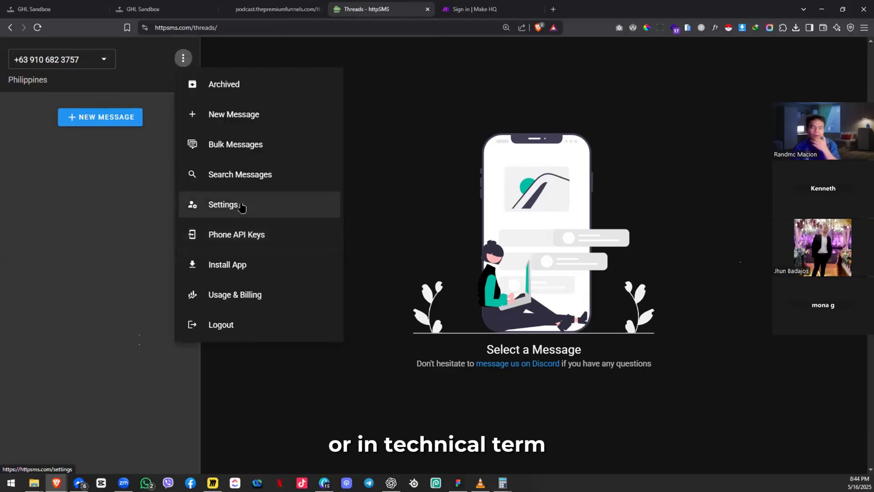
left_click(241, 205)
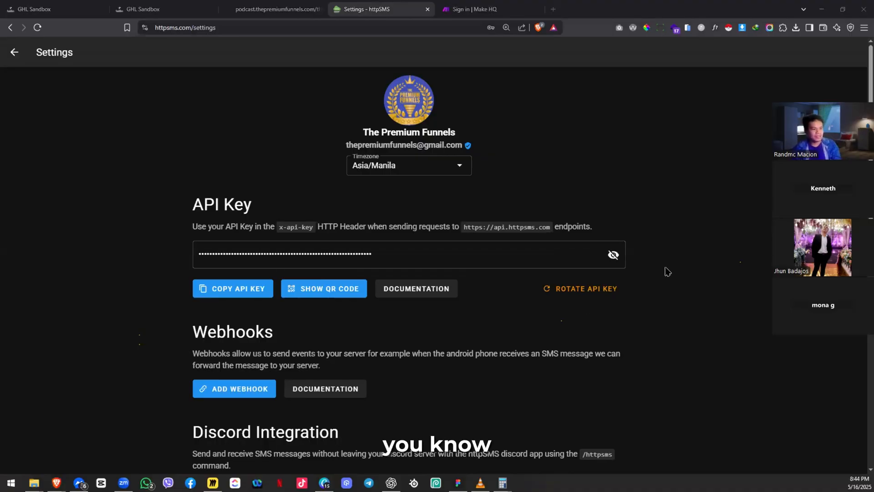
key("alt+Tab")
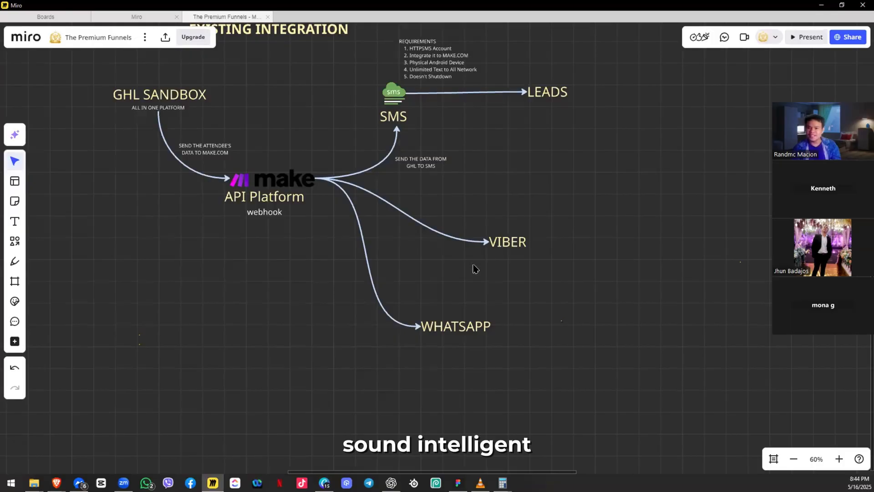
Step: Pan Miro to the EXISTING INTEGRATION diagram, inspecting the SMS, GHL SANDBOX and webhook blocks
left_click_drag(439, 288, 585, 259)
left_click_drag(340, 228, 318, 344)
left_click_drag(360, 207, 258, 165)
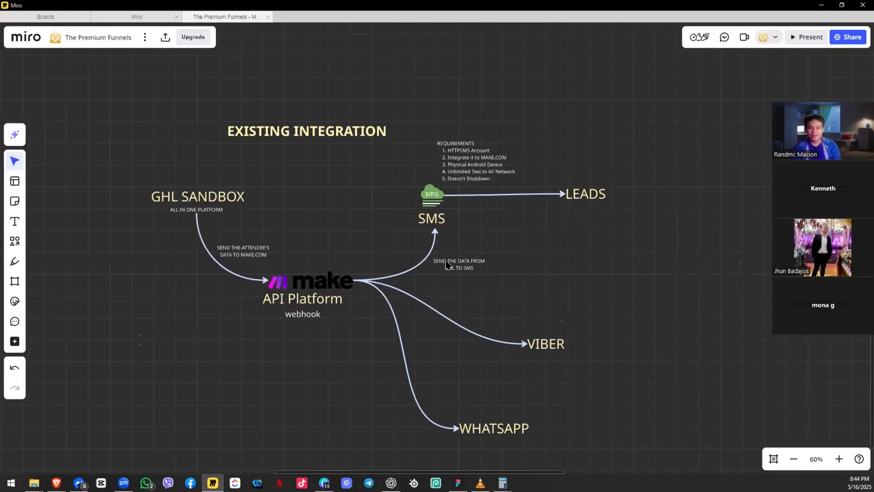
left_click_drag(427, 113, 527, 256)
left_click(314, 254)
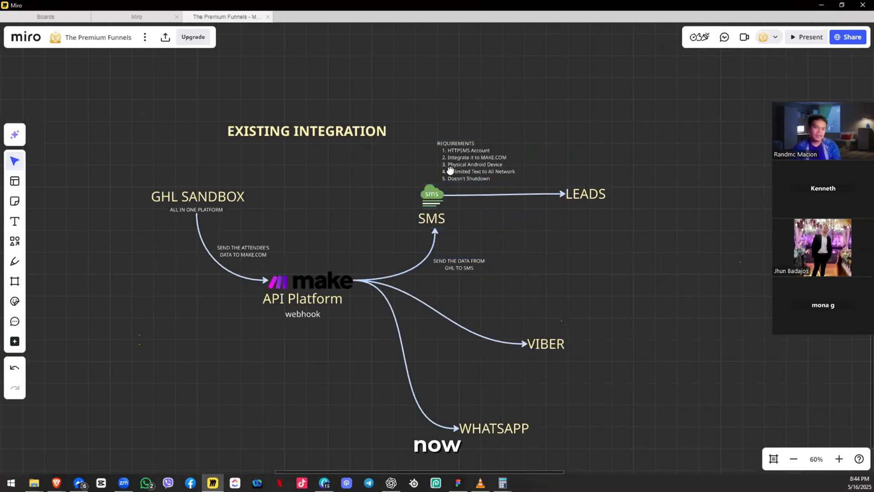
left_click_drag(313, 247, 450, 170)
left_click_drag(274, 75, 429, 157)
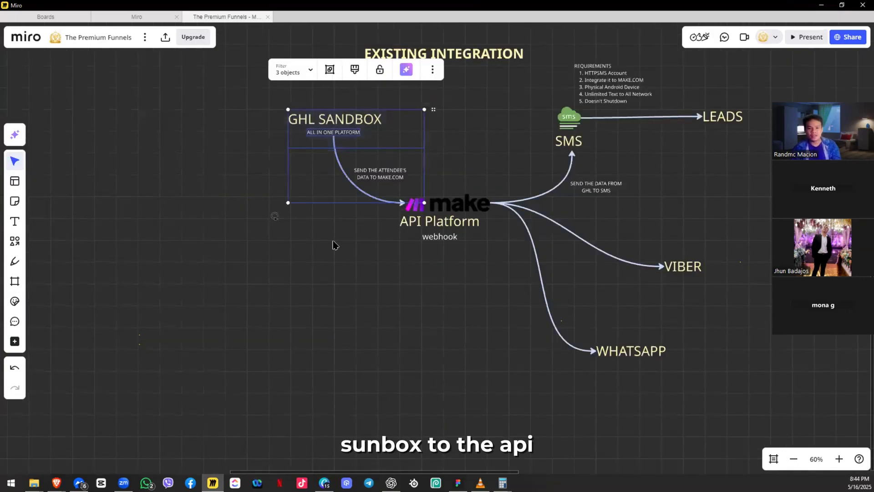
left_click(501, 214)
Step: Pan the funnel map across the registration, confirmation and confirmation SMS steps
key("alt+Tab")
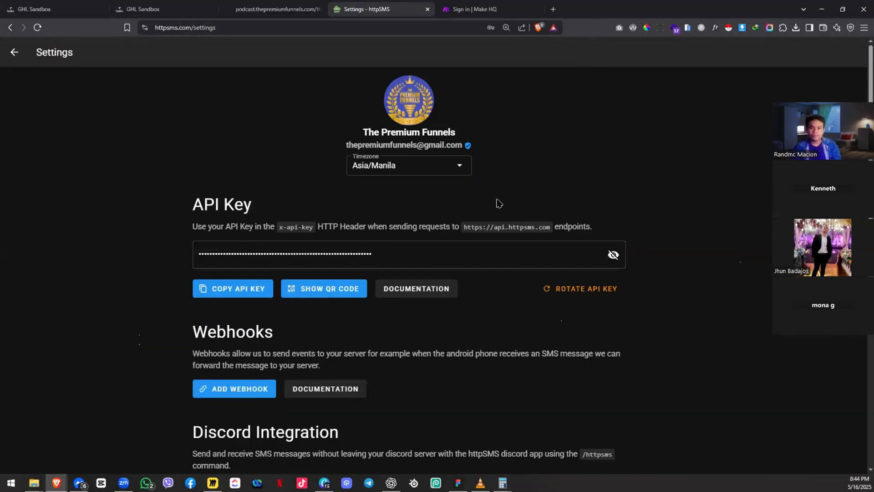
key("alt+Tab")
left_click_drag(425, 244, 396, 403)
left_click_drag(388, 248, 327, 426)
left_click_drag(347, 233, 272, 244)
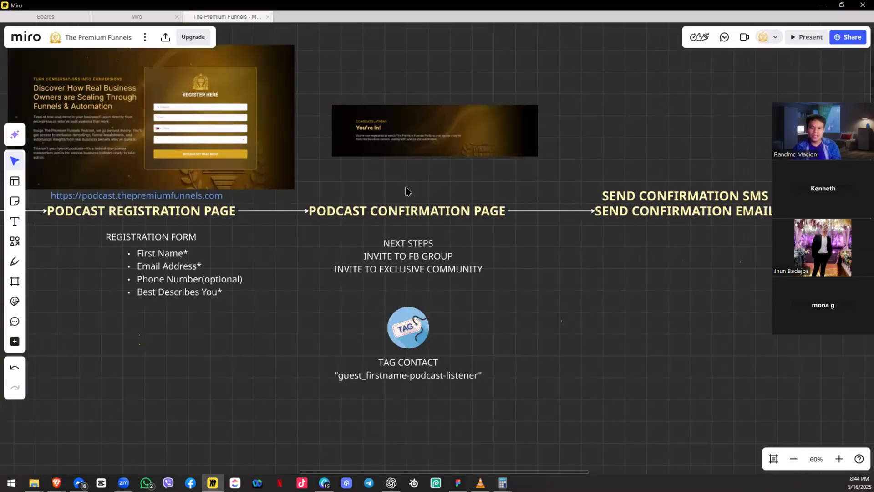
left_click_drag(459, 322, 228, 279)
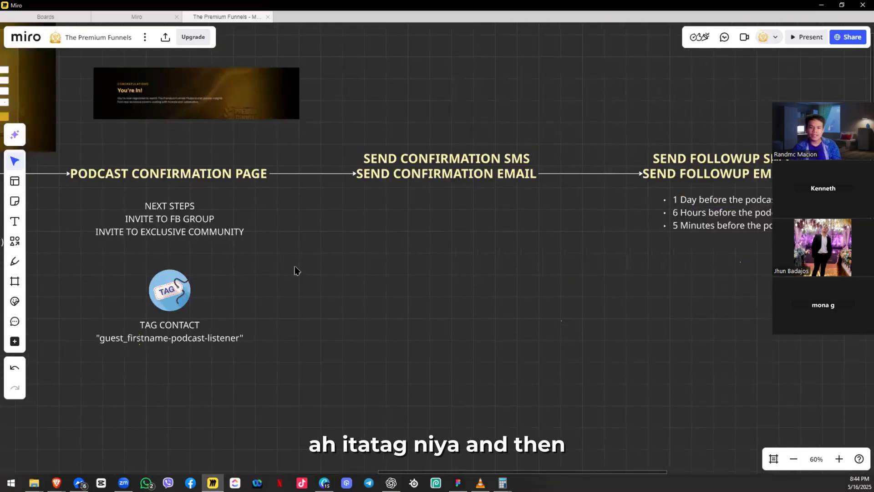
left_click_drag(271, 163, 336, 169)
left_click_drag(257, 144, 346, 138)
Step: Switch to the browser and open the GHL Sandbox tab
key("alt+Tab")
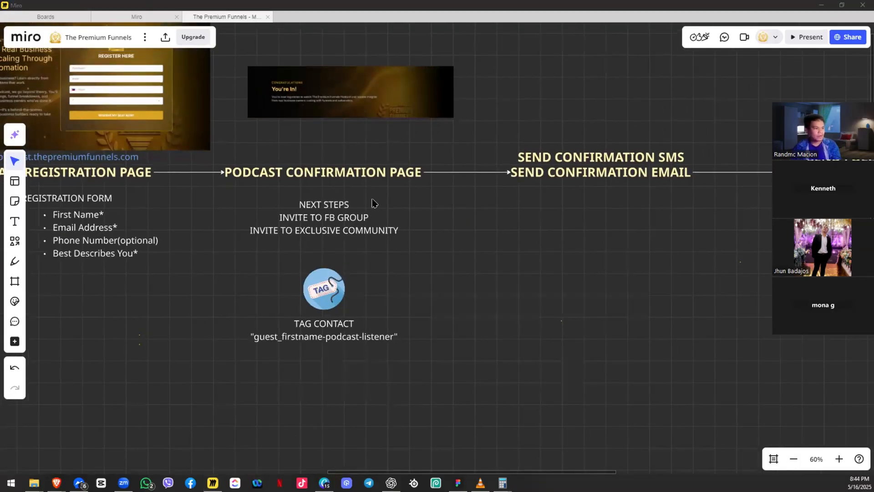
key("alt+Tab")
left_click(28, 9)
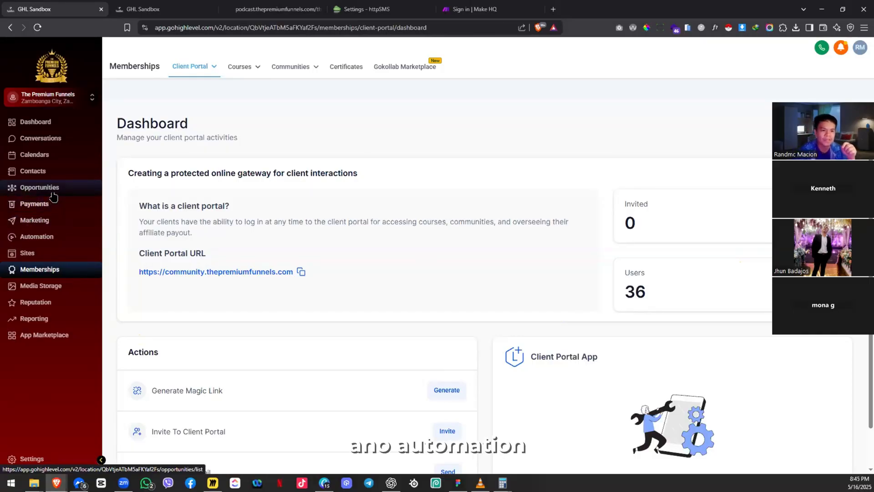
Step: Go to Automation, open the Funnels folder, and open Podcast Registration Workflow
left_click(55, 236)
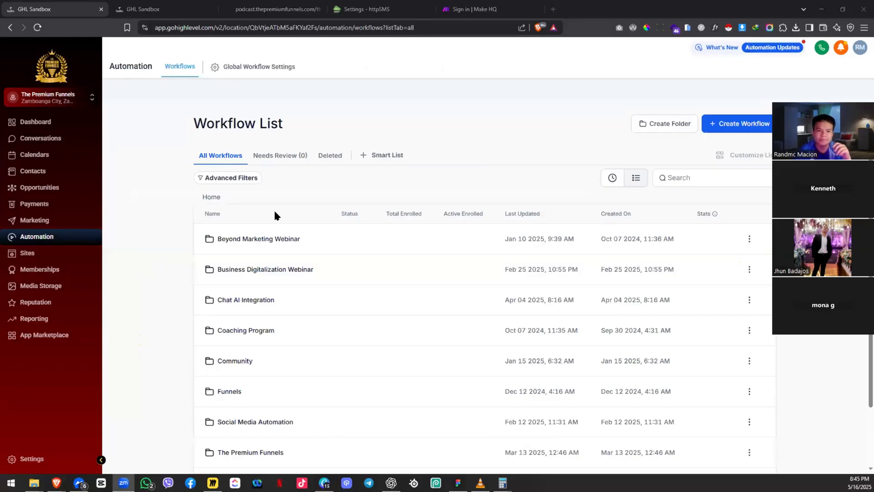
left_click(219, 392)
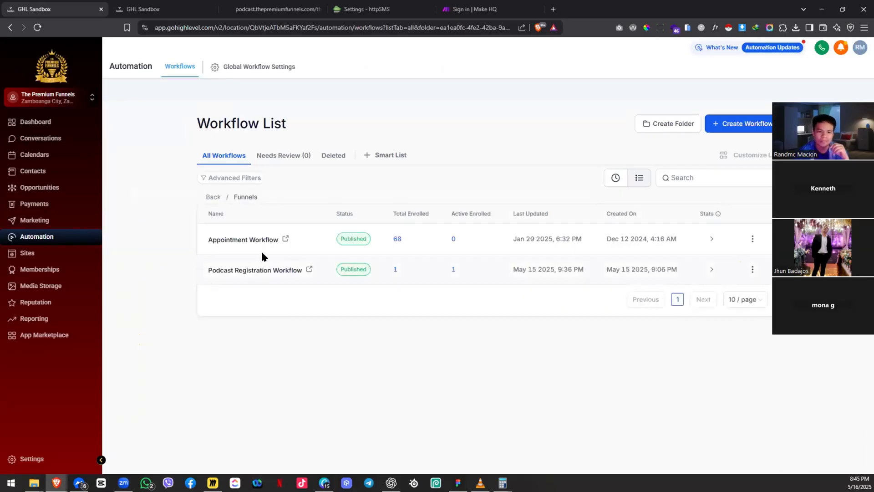
left_click(232, 270)
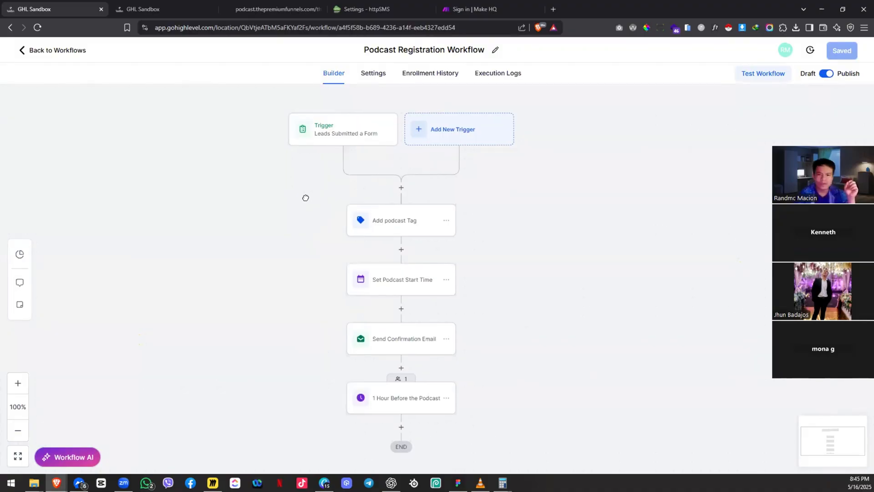
Step: Pan and scroll the workflow canvas to show the form trigger through the one-hour reminder
left_click_drag(304, 195, 283, 172)
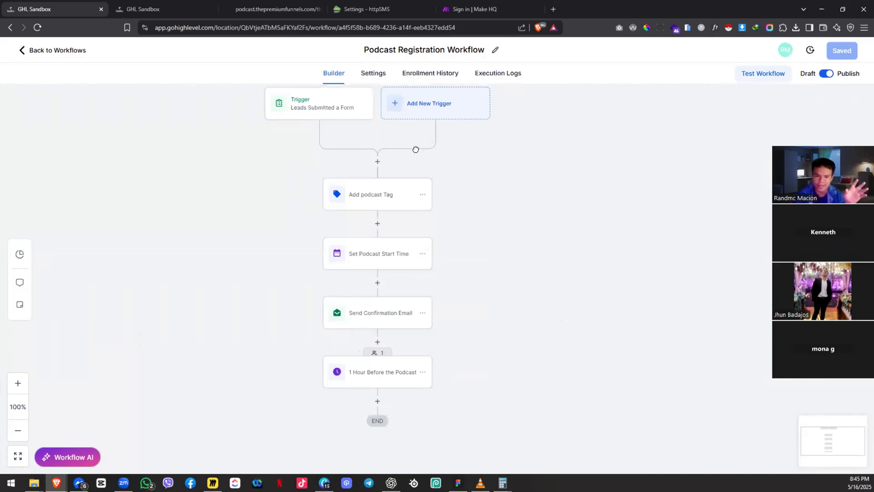
left_click_drag(480, 182, 455, 162)
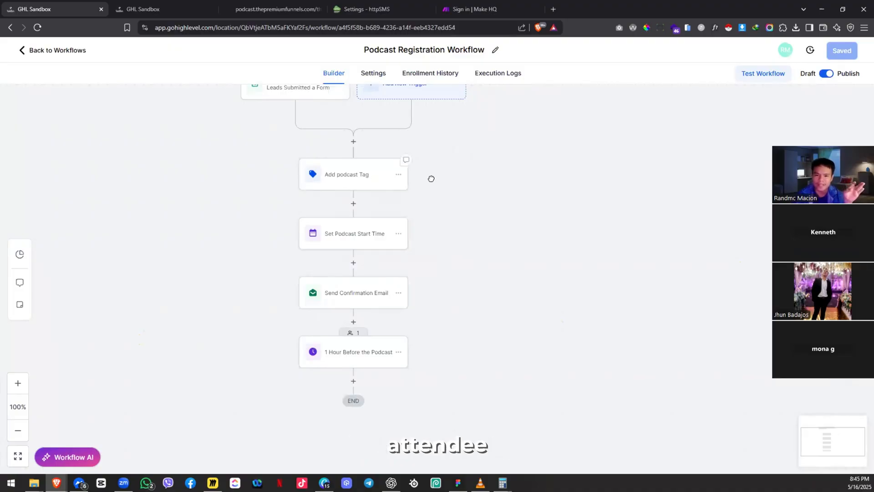
scroll(429, 152, "down", 1)
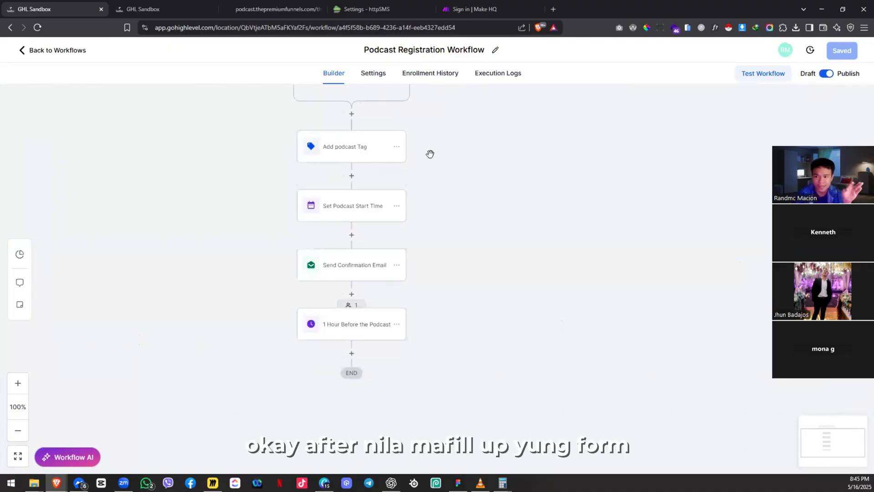
left_click_drag(441, 194, 414, 182)
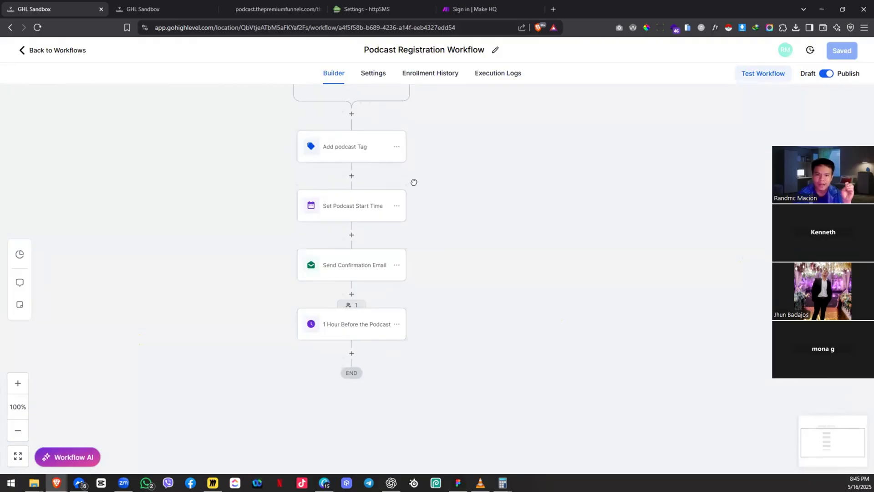
Step: Inspect Set Podcast Start Time, Send Confirmation Email, then the 1 Hour Before the Podcast wait
left_click(363, 206)
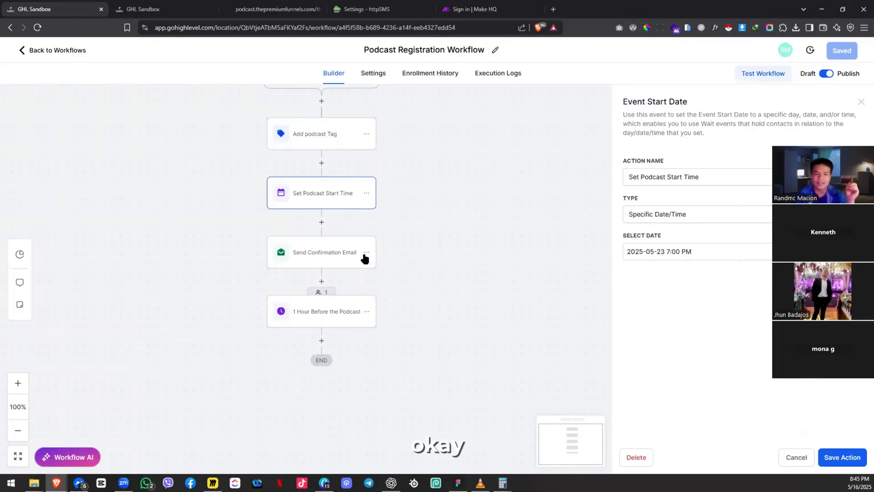
scroll(444, 248, "down", 1)
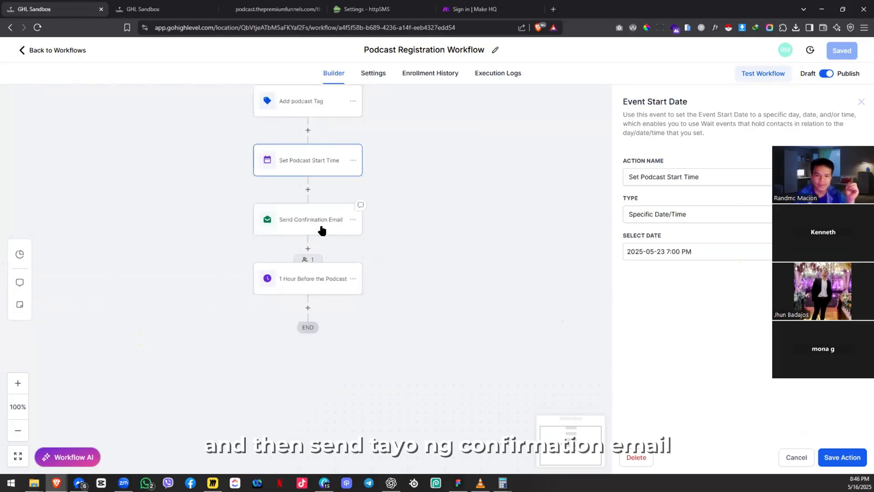
left_click(358, 231)
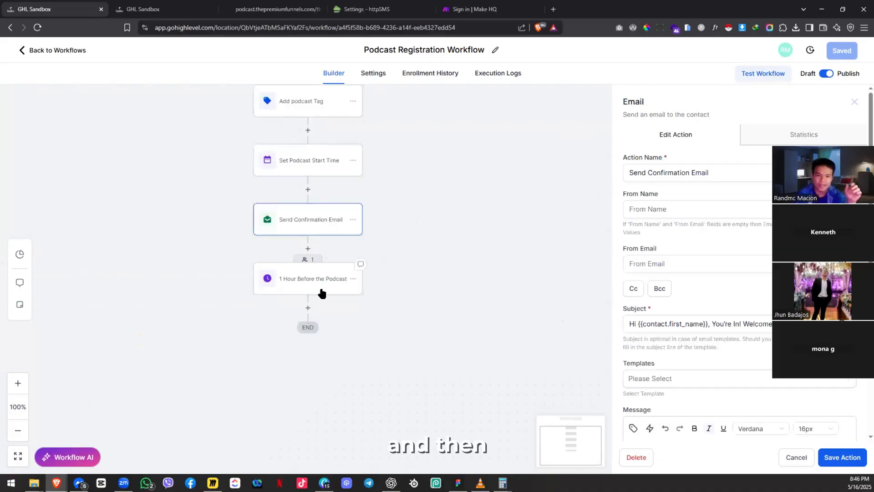
left_click(323, 293)
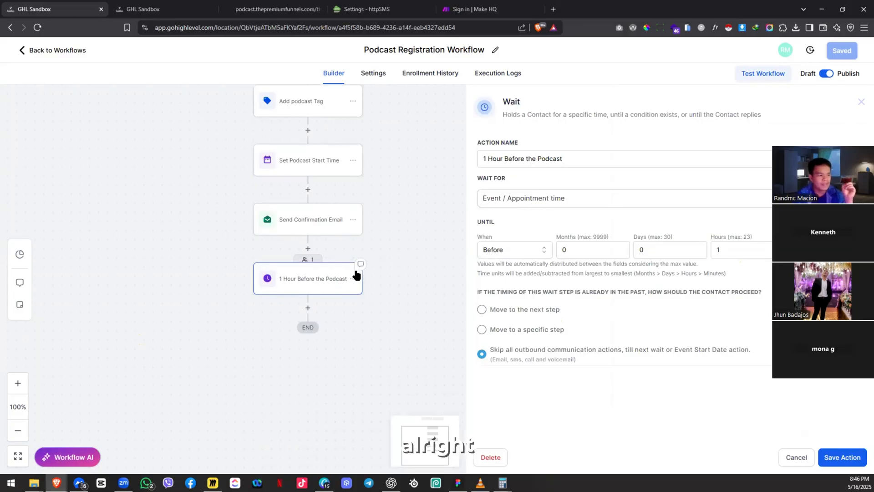
Step: Add an empty step after Send Confirmation Email, before the one-hour wait
mouse_move(398, 204)
left_mouse_down()
mouse_move(364, 249)
mouse_move(395, 202)
left_mouse_up()
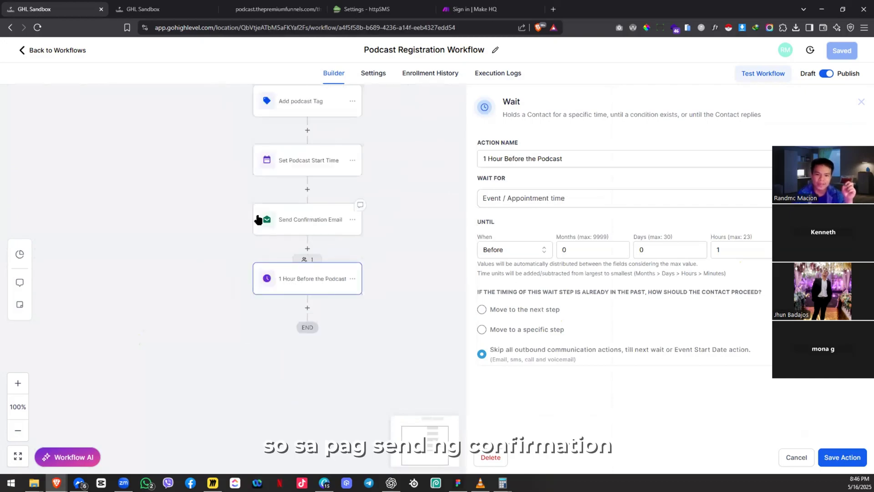
left_click(308, 248)
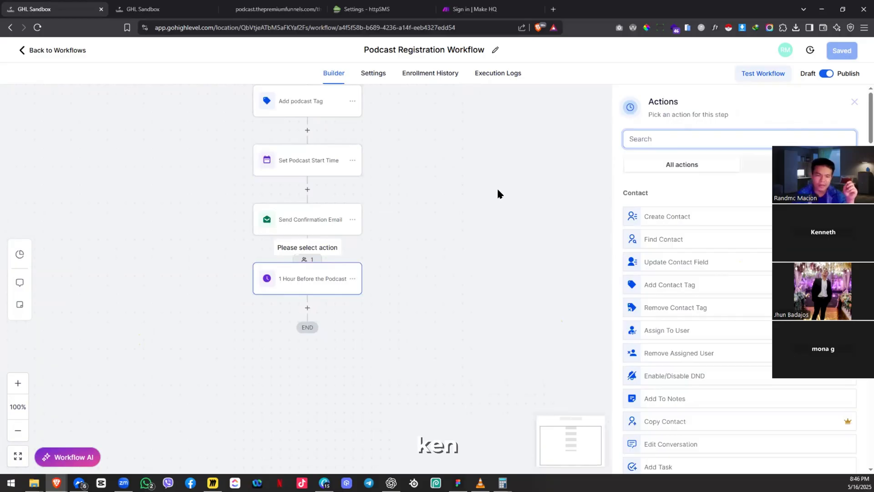
Step: Search actions for 'web' and choose Webhook for the new step, showing its POST settings
left_click(770, 137)
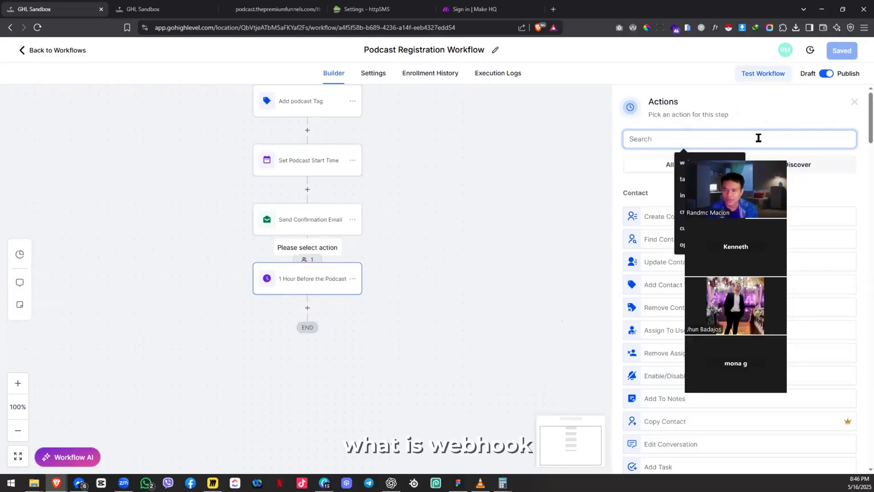
type("web")
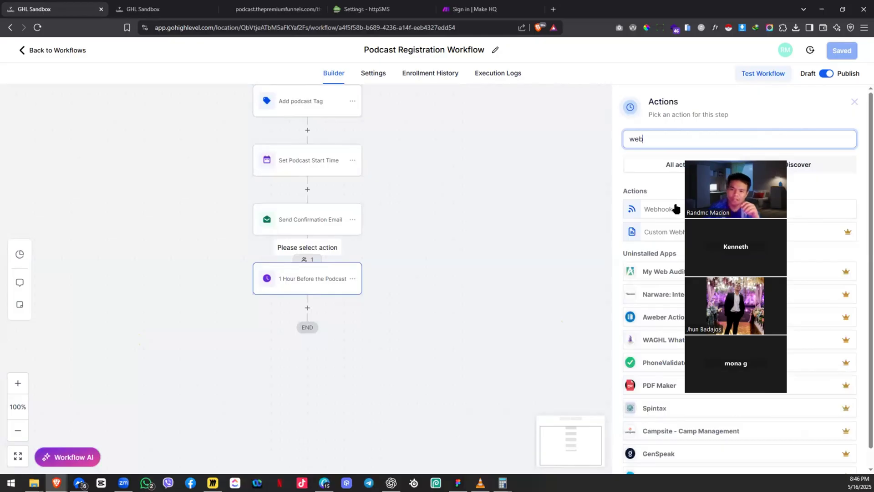
left_click(680, 180)
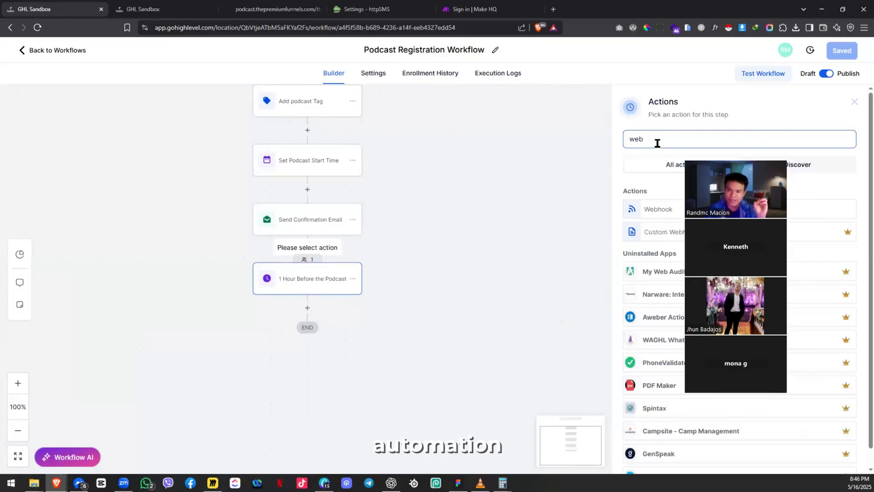
left_click(669, 208)
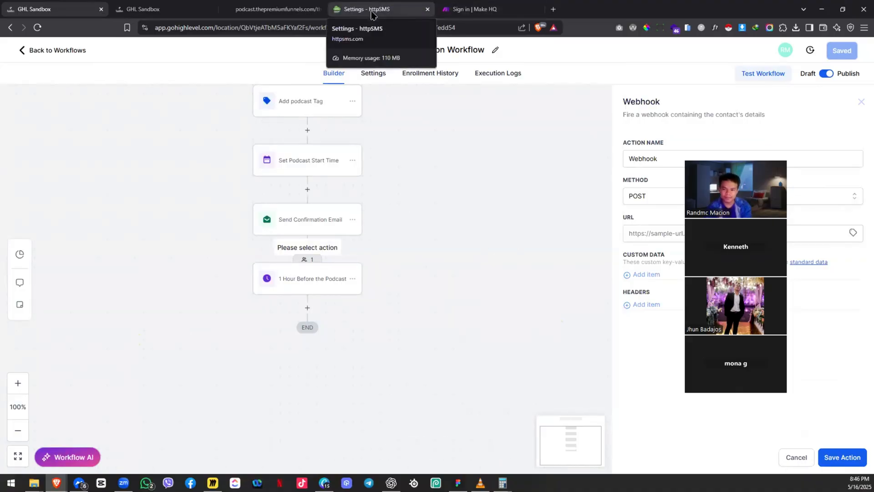
Step: From httpSMS Settings, open the Webhooks Introduction documentation page
left_click(372, 15)
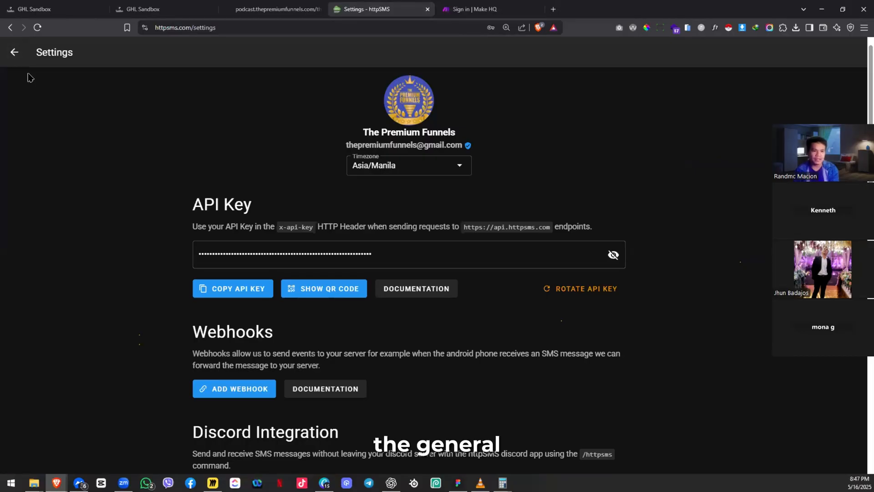
left_click(14, 52)
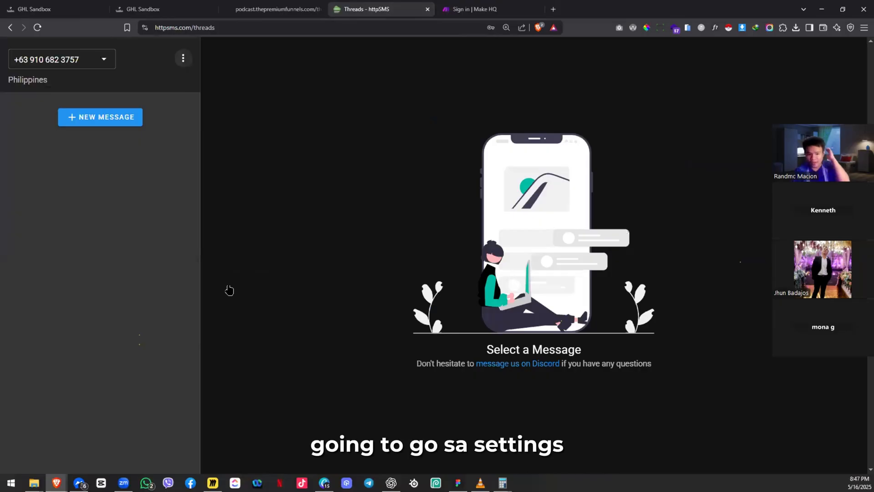
left_click(183, 58)
left_click(233, 202)
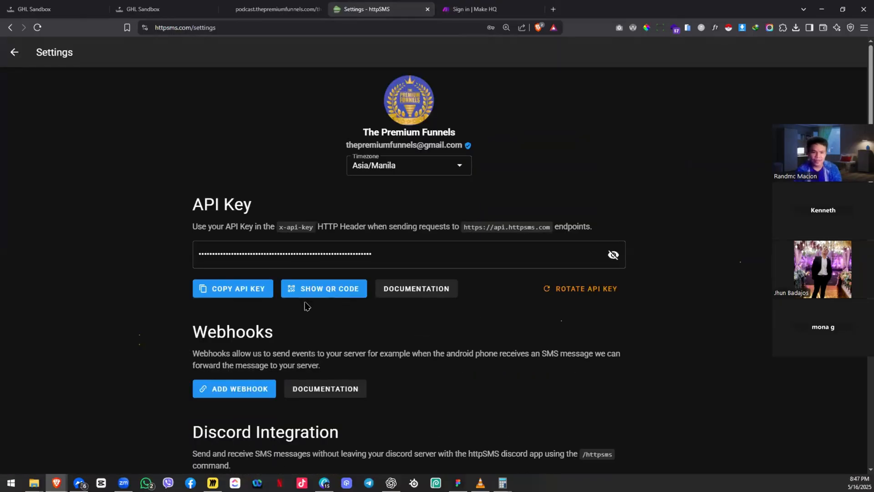
left_click(322, 391)
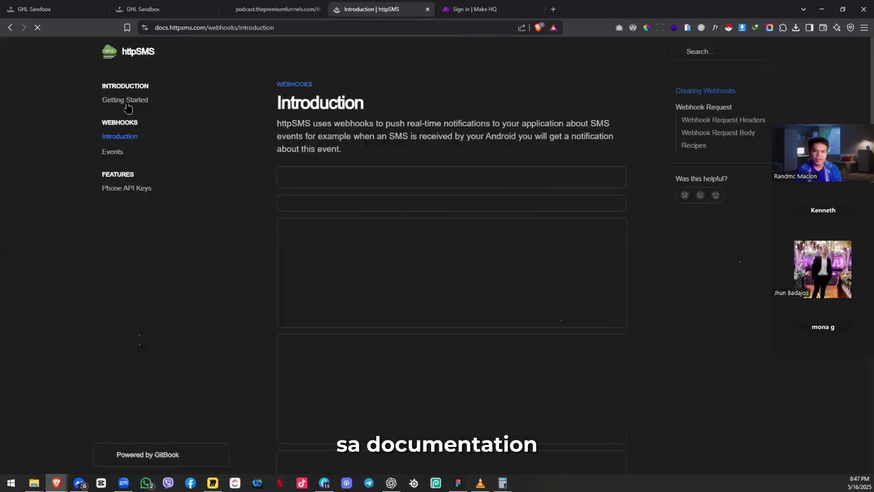
Step: Review the httpSMS Getting Started docs for the POST /v1/messages/send endpoint, then go to Make's sign-in page
left_click(133, 102)
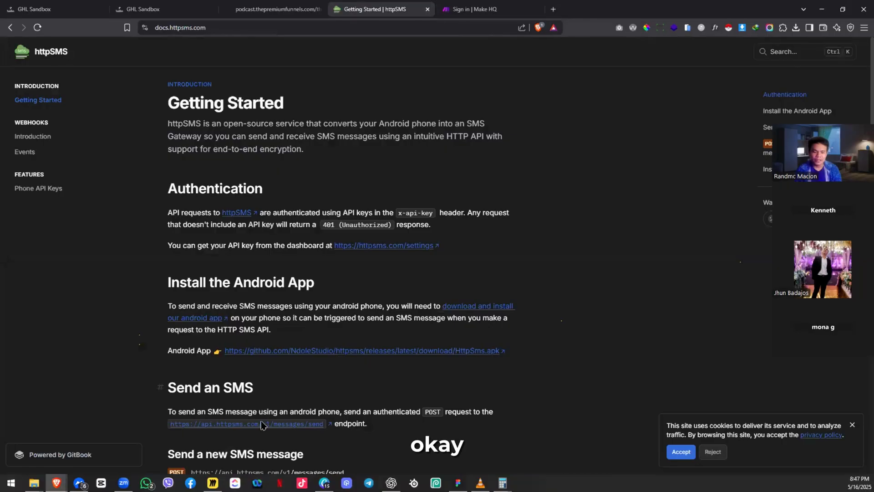
scroll(324, 336, "down", 2)
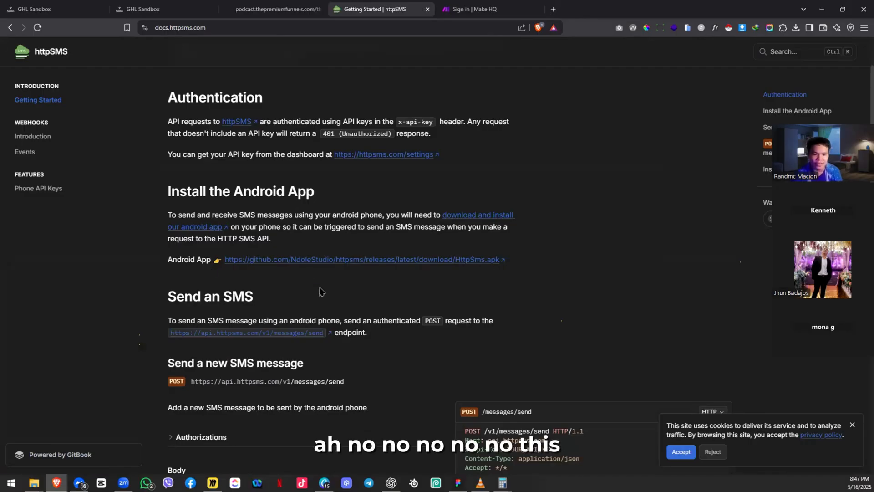
scroll(303, 291, "up", 2)
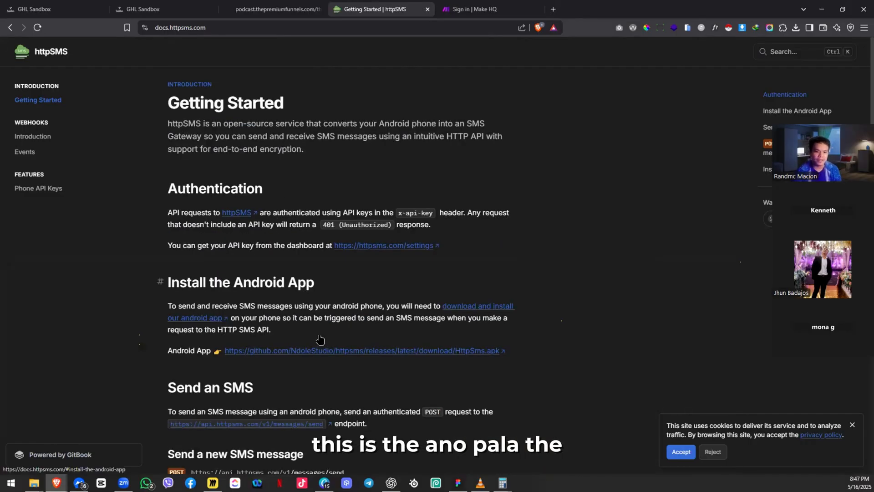
scroll(320, 339, "down", 2)
left_click_drag(159, 333, 338, 349)
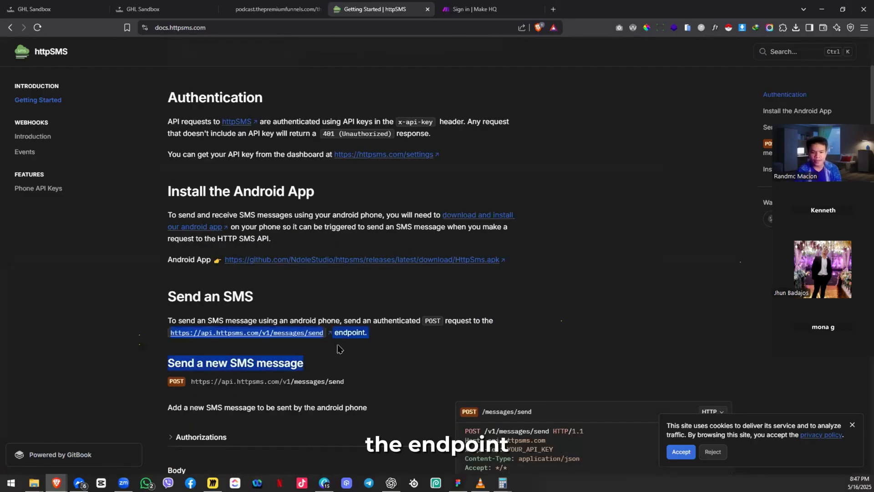
left_click(374, 338)
double_click(345, 333)
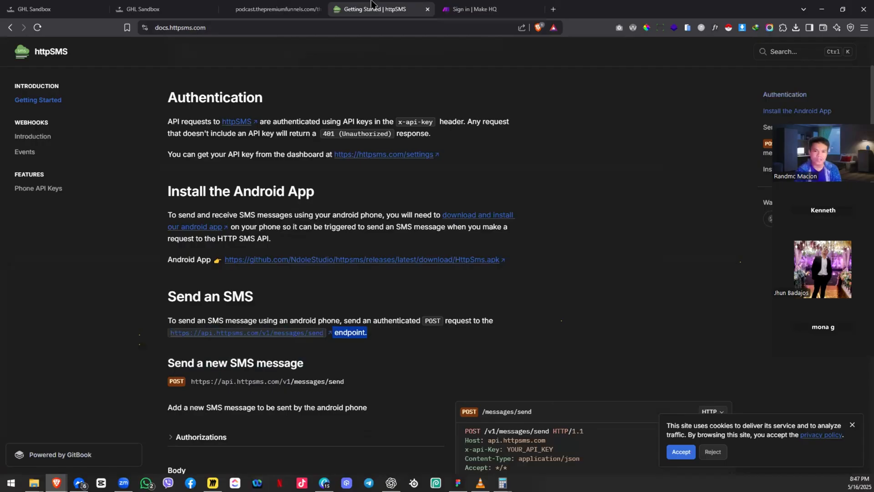
left_click(466, 6)
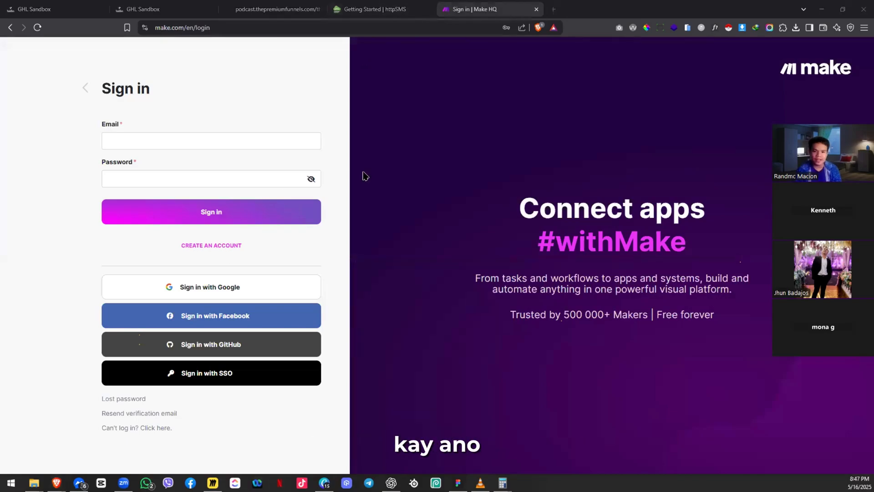
Step: Draw a connector from the GHL SANDBOX text box to the SMS icon
left_click_drag(253, 363, 462, 328)
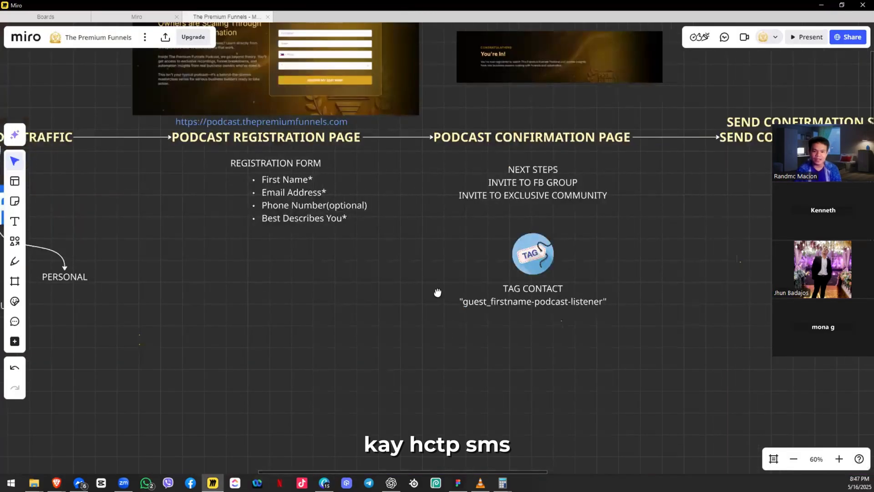
left_click_drag(437, 292, 425, 293)
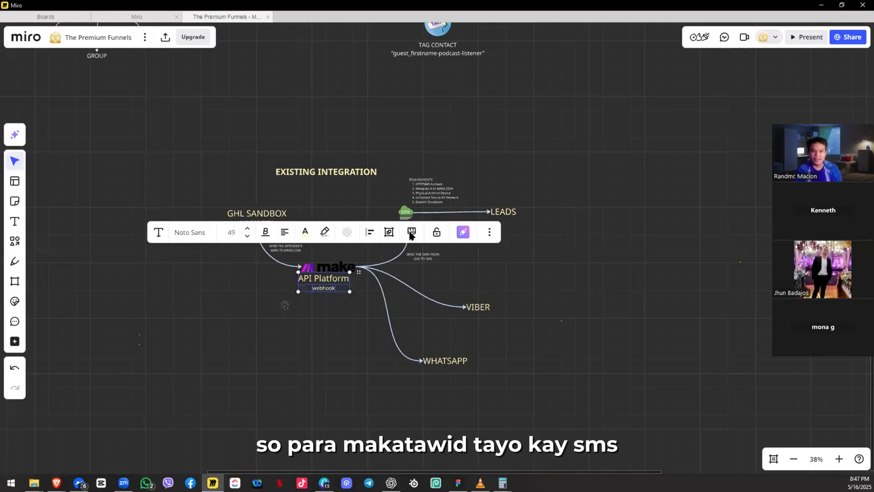
scroll(412, 214, "up", 5)
left_click(291, 234)
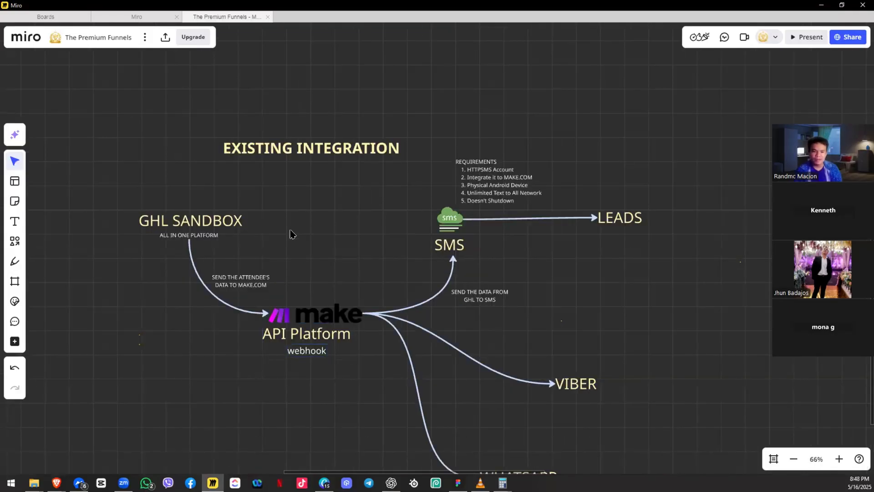
left_click(267, 222)
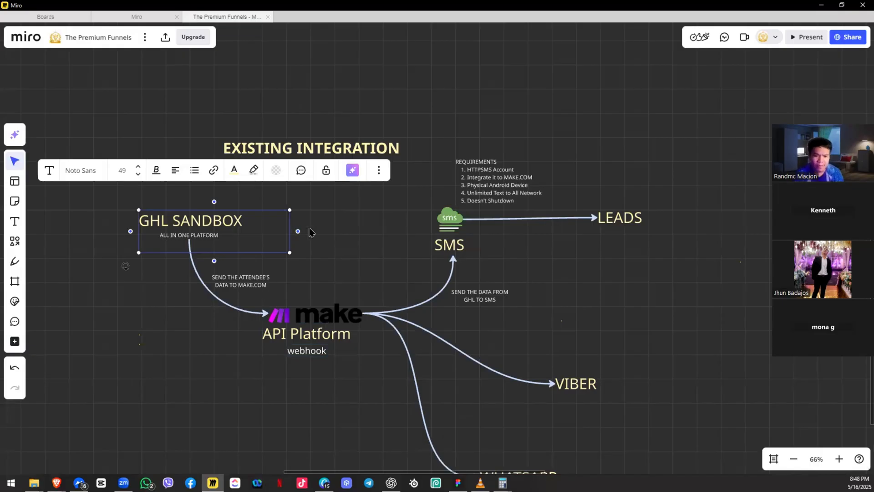
key("l")
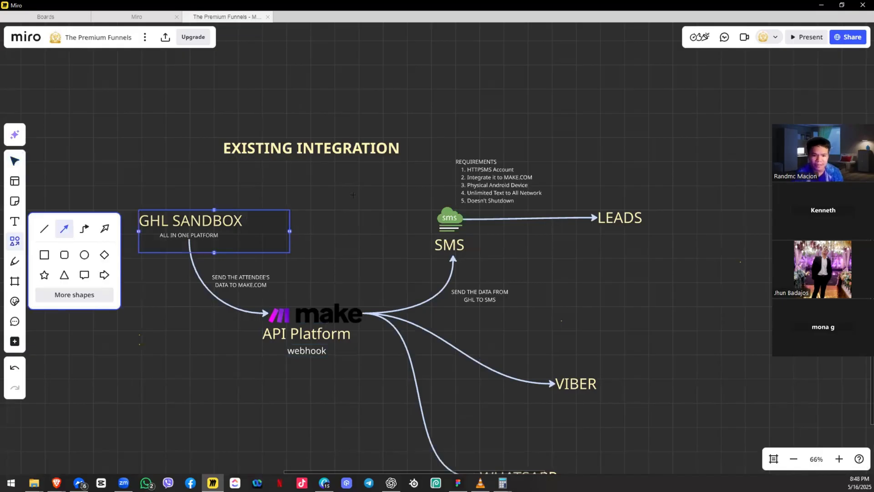
left_click_drag(246, 209, 438, 215)
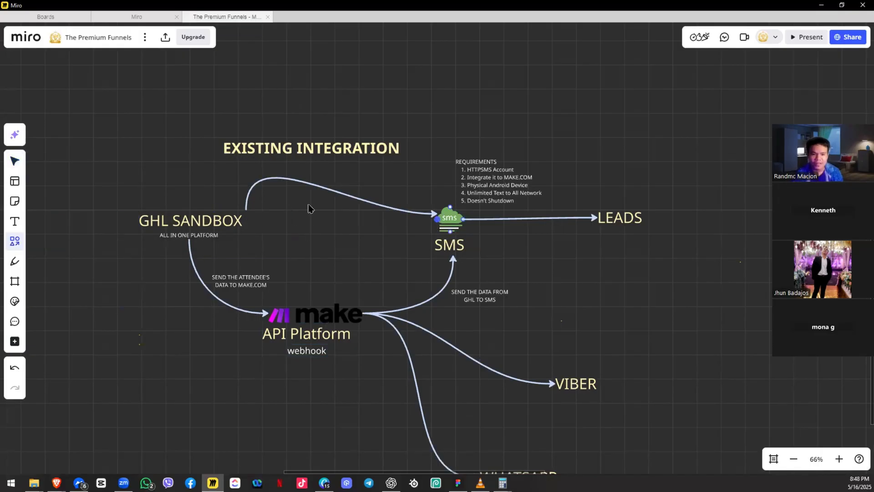
Step: Give the new connector a circle end marker and a red colour
left_click(279, 142)
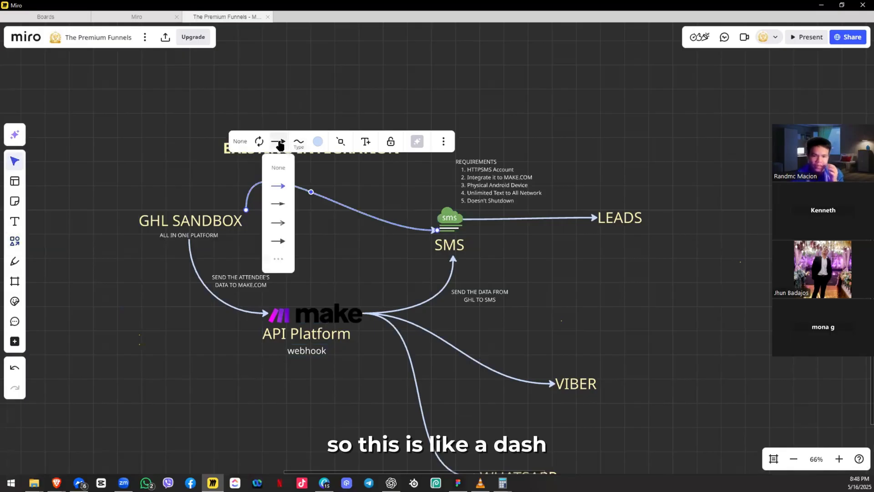
left_click(280, 260)
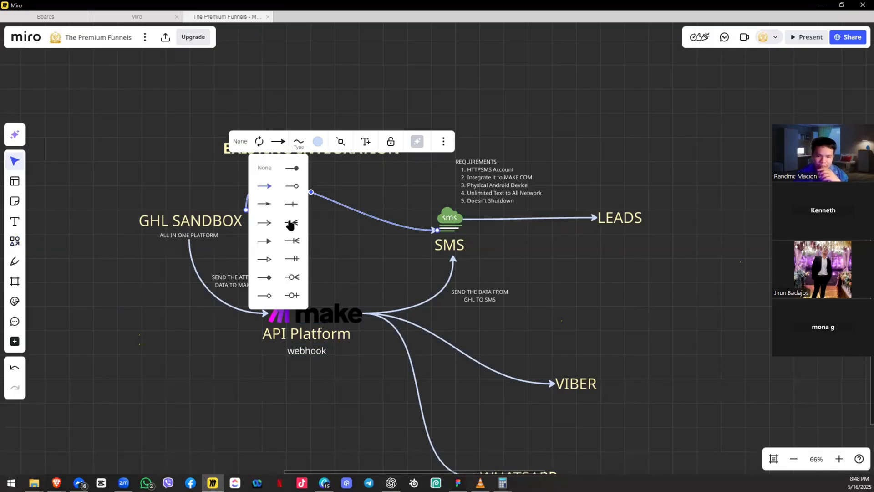
left_click(292, 186)
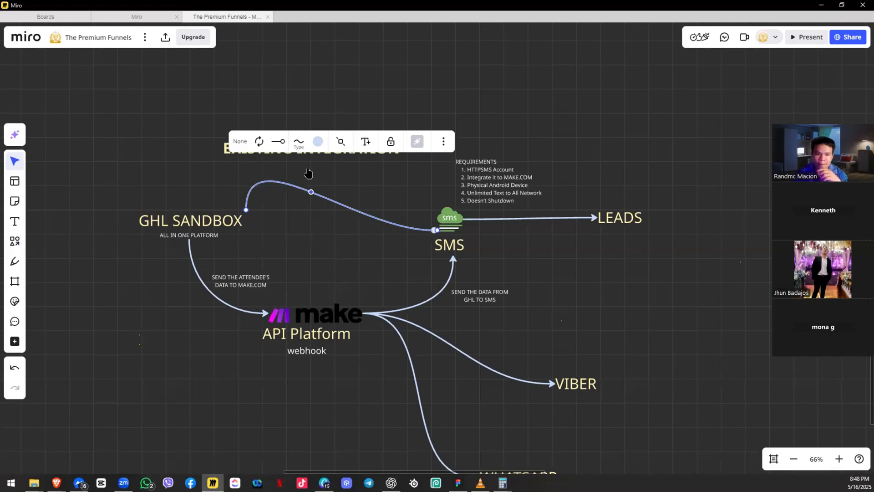
left_click(318, 141)
left_click(308, 251)
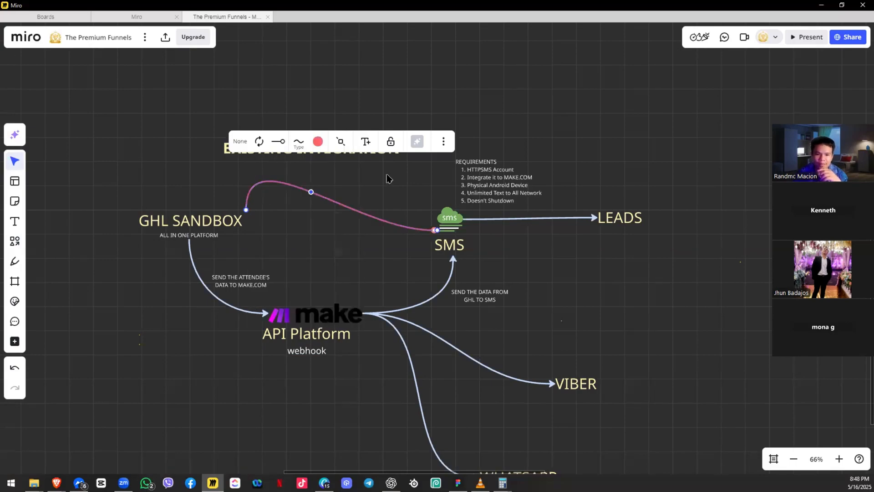
left_click(387, 168)
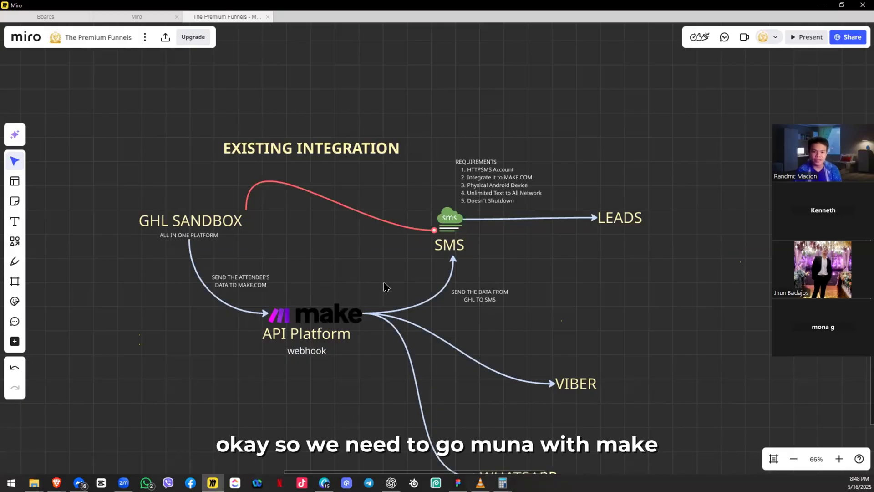
Step: Recentre the integration diagram and return to the Make sign-in page
left_click_drag(281, 378, 390, 329)
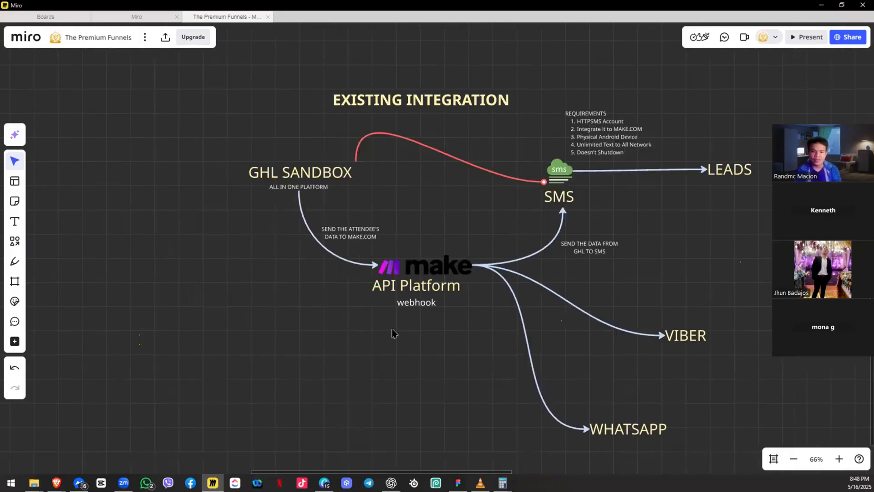
left_click(428, 305)
left_click(435, 230)
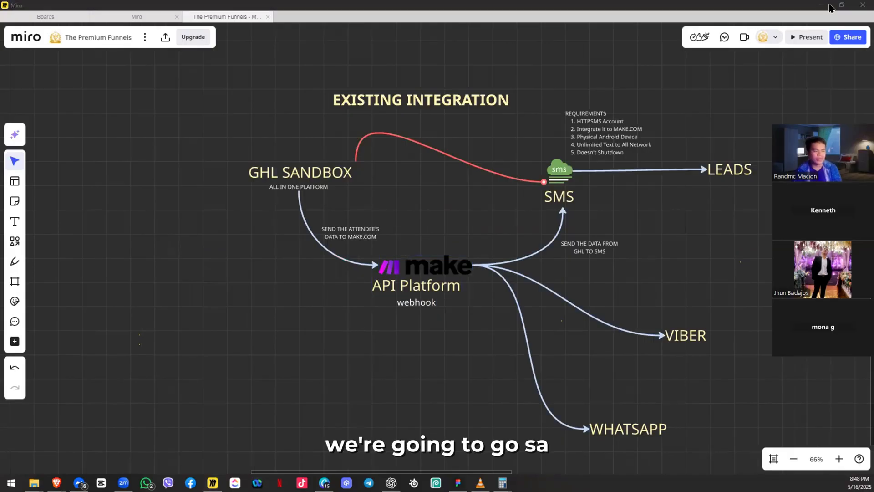
key("alt+Tab")
Step: Sign in to Make with the saved account credentials, retrying after a reload
left_click(206, 148)
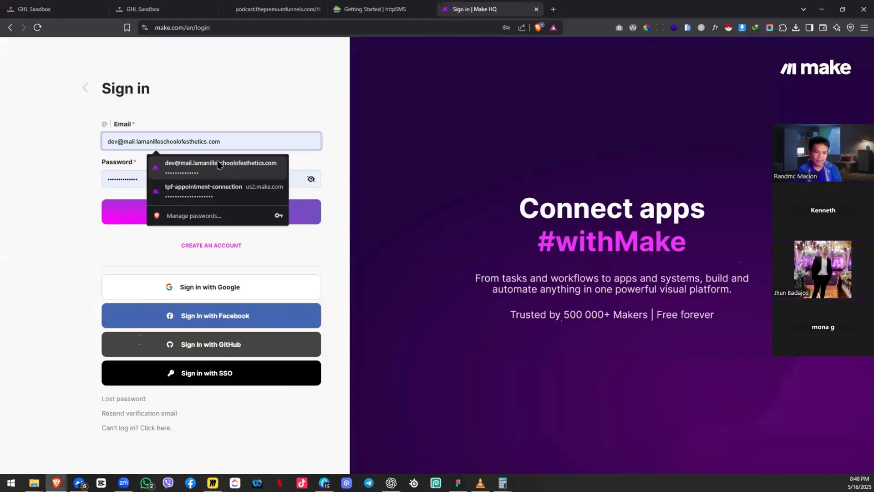
left_click(218, 165)
left_click(194, 217)
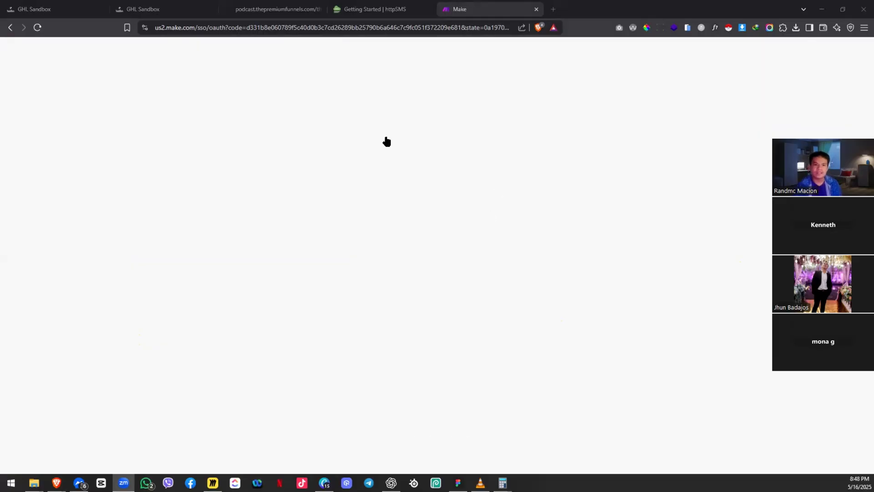
left_click(497, 4)
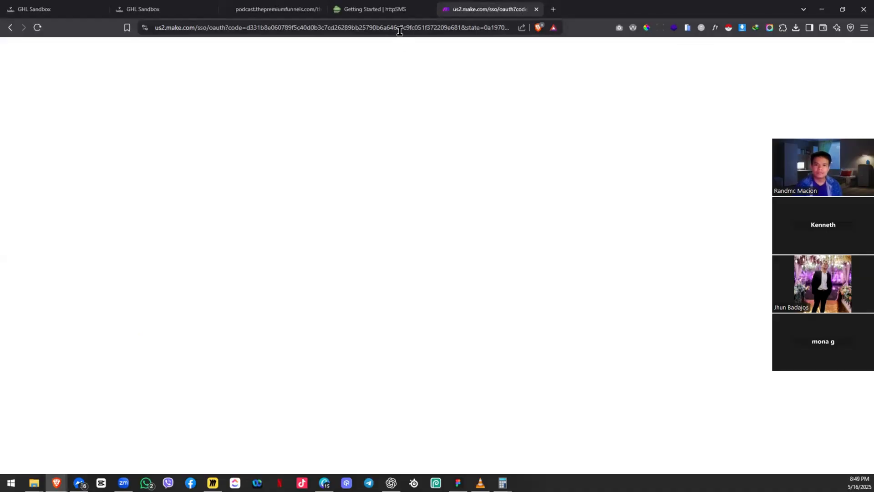
key("ctrl+l")
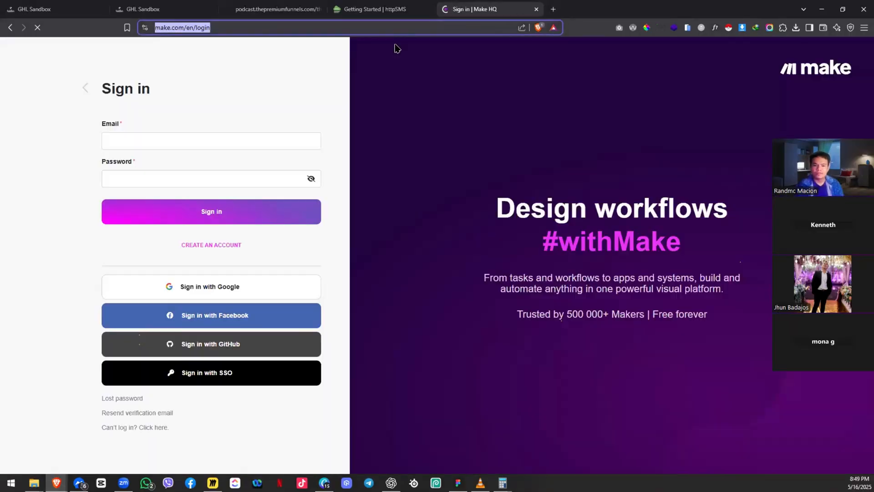
left_click(240, 145)
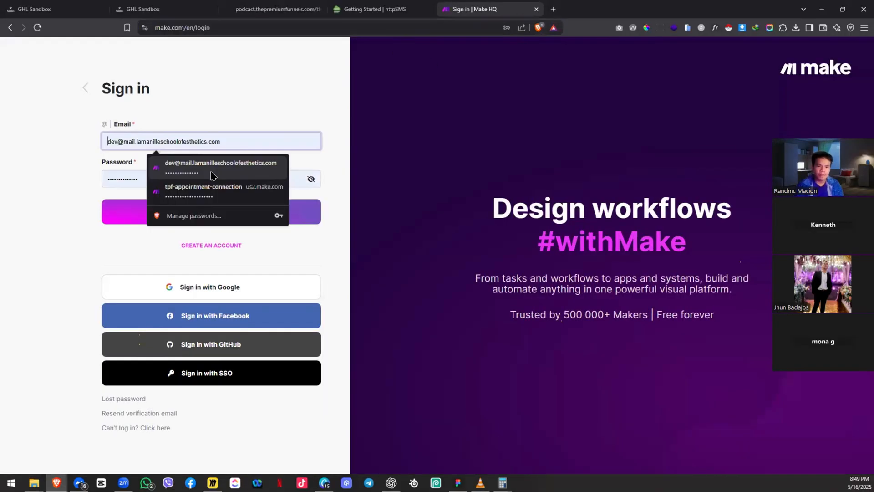
left_click(199, 178)
left_click(173, 203)
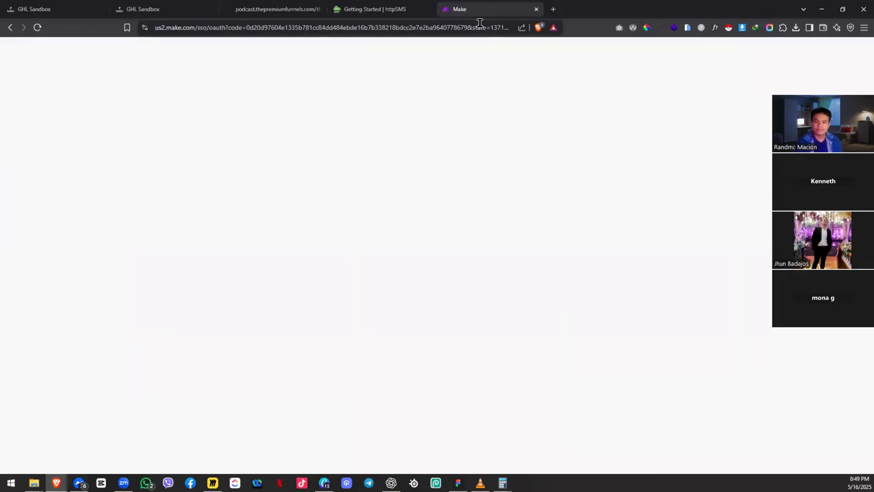
Step: Load make.com in a new tab to reach the My Organization dashboard, then close the extra tab
key("ctrl+t")
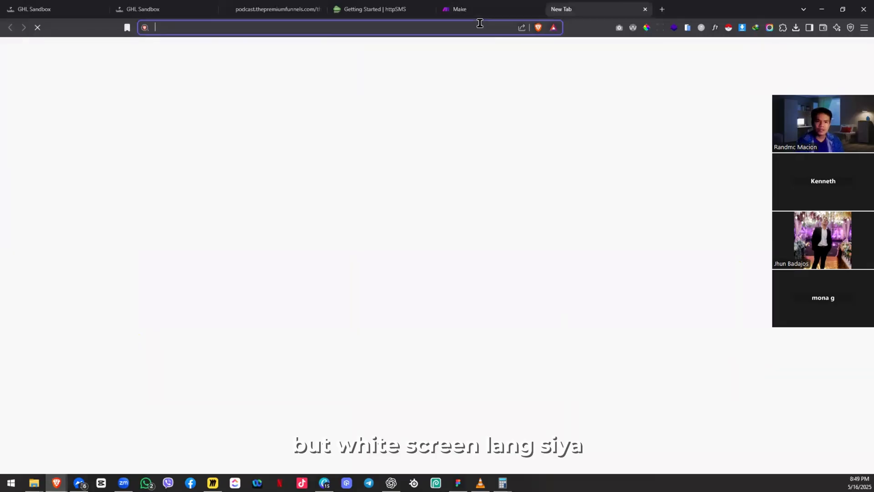
type("make")
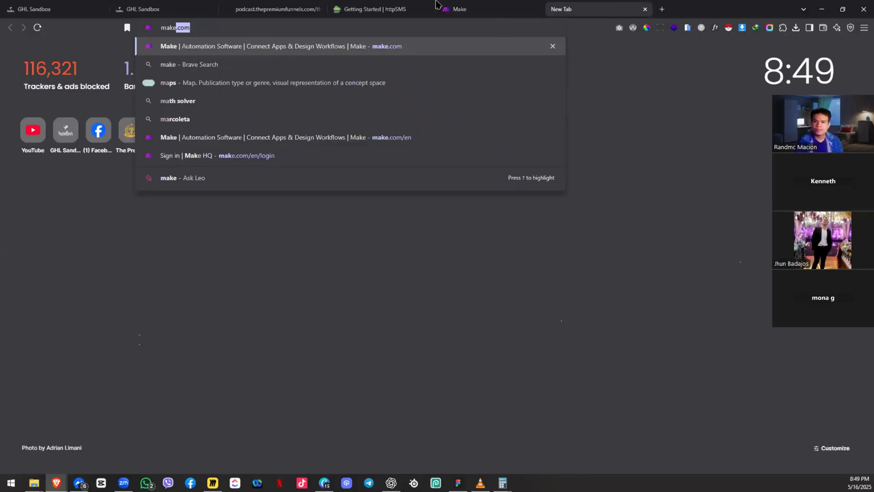
key("Return")
left_click(486, 5)
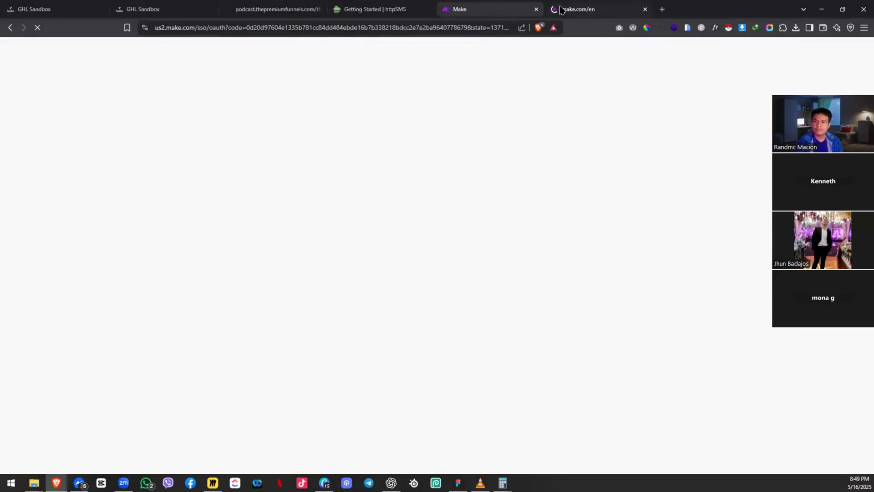
left_click(584, 4)
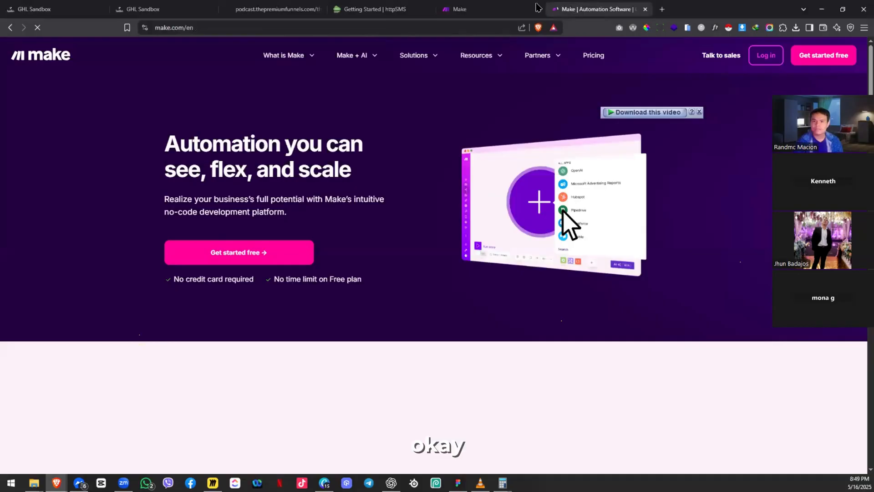
left_click(530, 7)
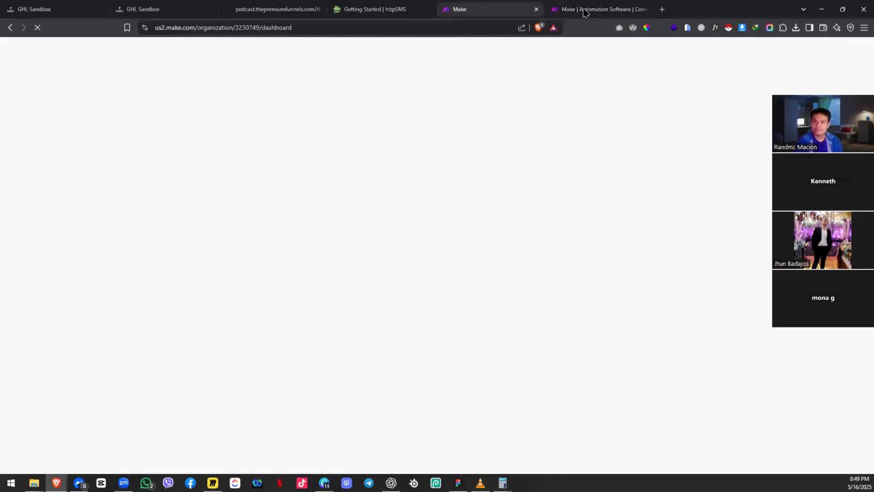
key("ctrl+w")
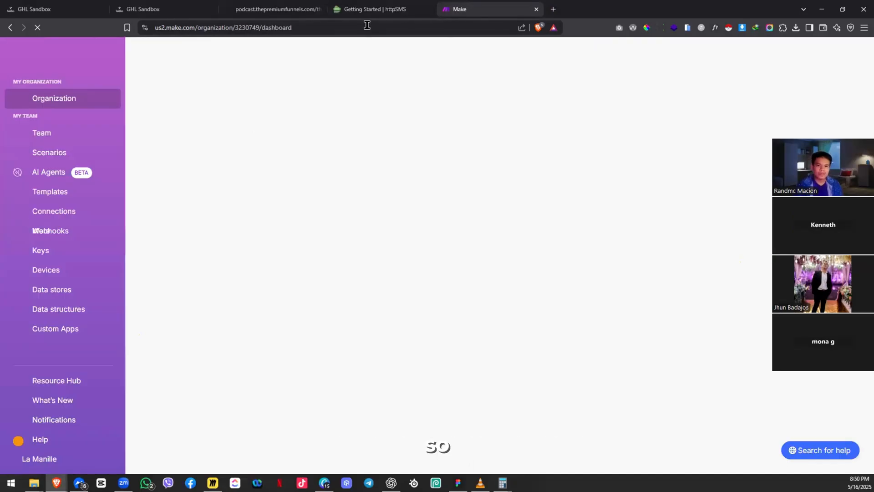
Step: From the scenario list, create the folder 'The Premium Funnels Podcast' and open it
left_click(49, 153)
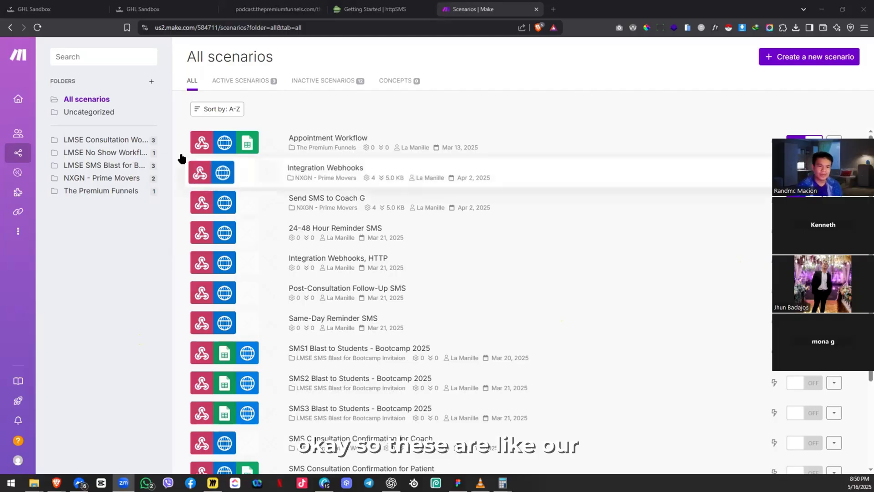
left_click(152, 84)
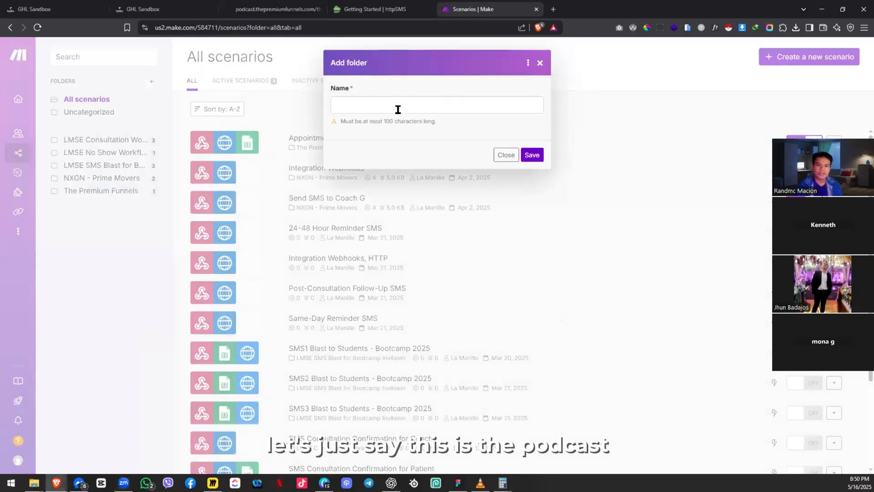
left_click(398, 107)
type("Podc")
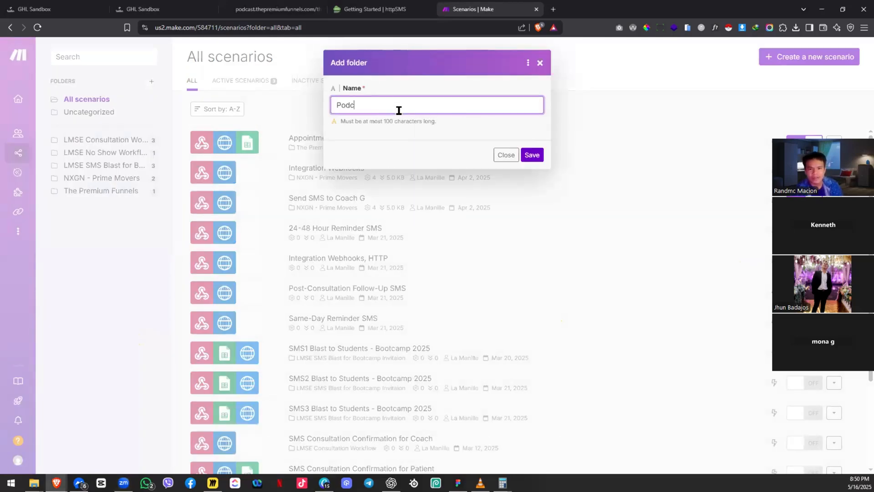
key("BackSpace")
key("BackSpace")
key("BackSpace")
key("BackSpace")
type("The Premium")
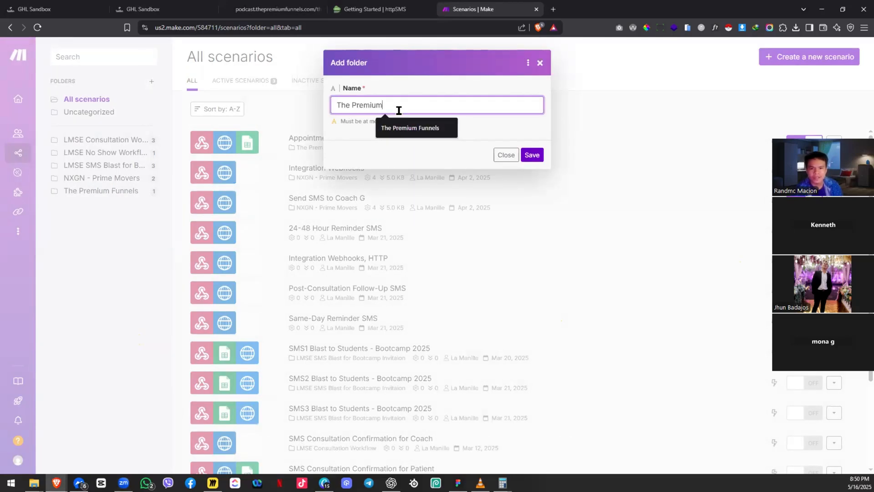
type(" Funnels Podcast")
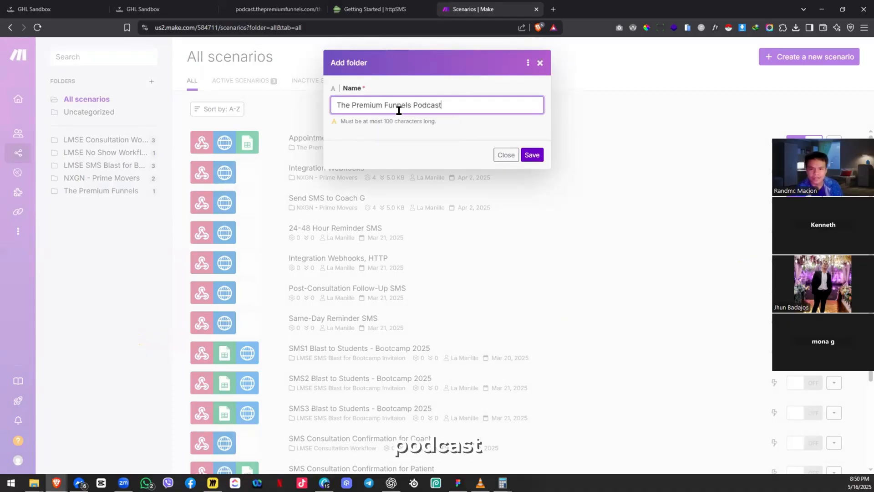
left_click(531, 155)
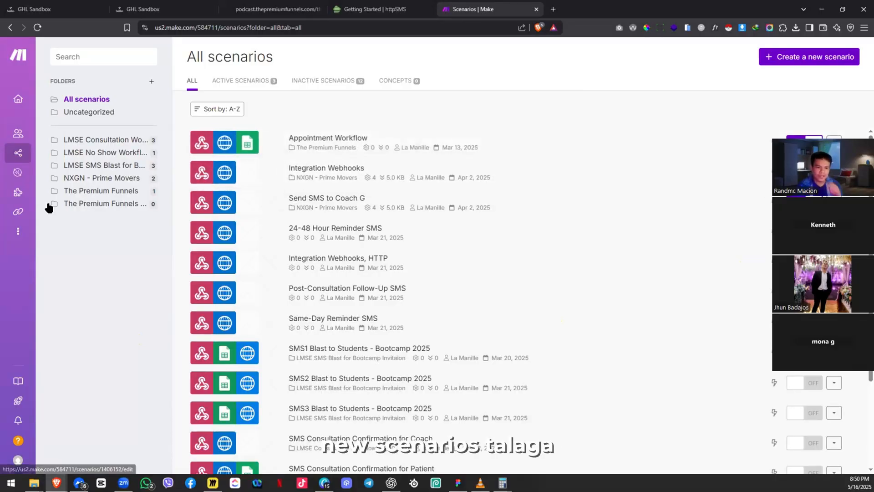
left_click(100, 205)
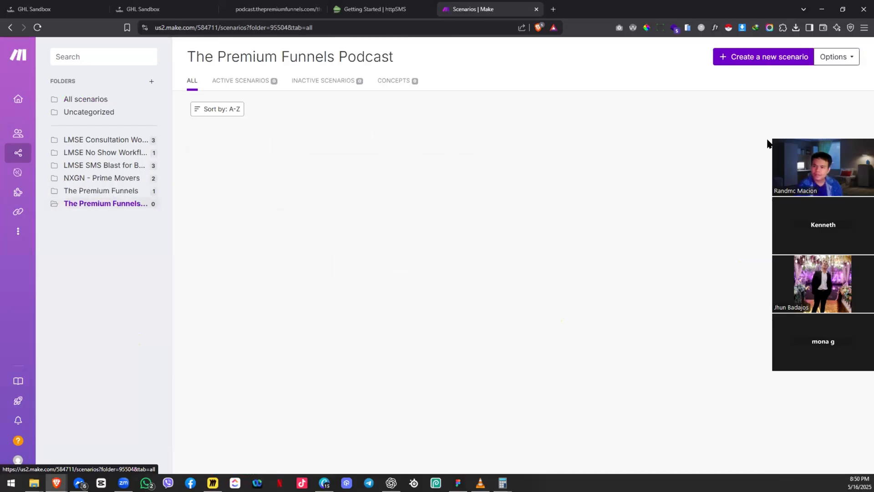
Step: Create a scenario with a Webhooks Custom webhook trigger and name it 'SMS Confirmation'
left_click(754, 58)
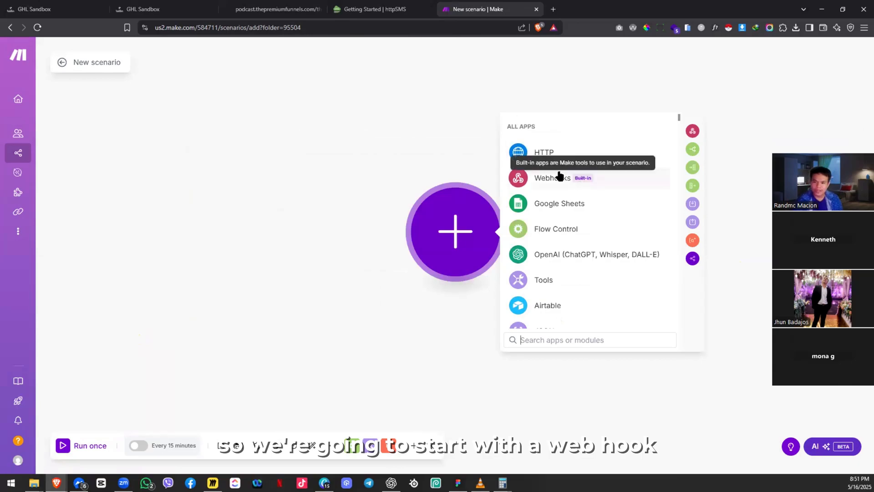
left_click(535, 176)
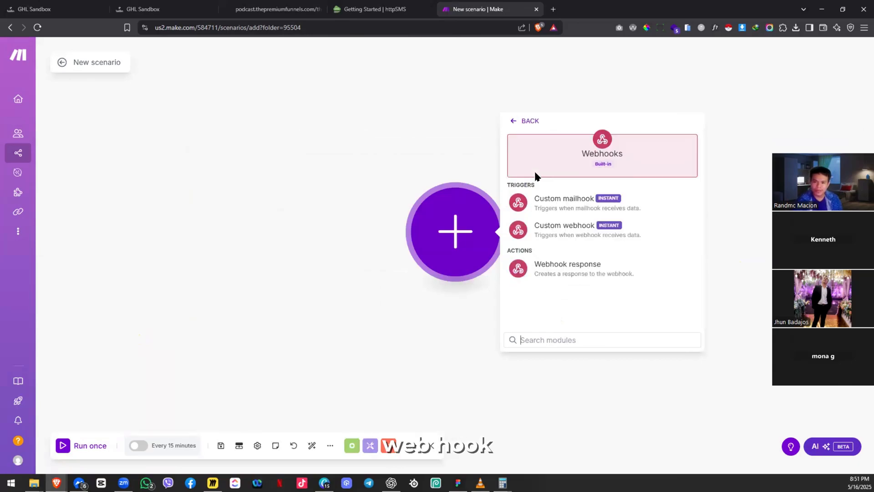
left_click(561, 231)
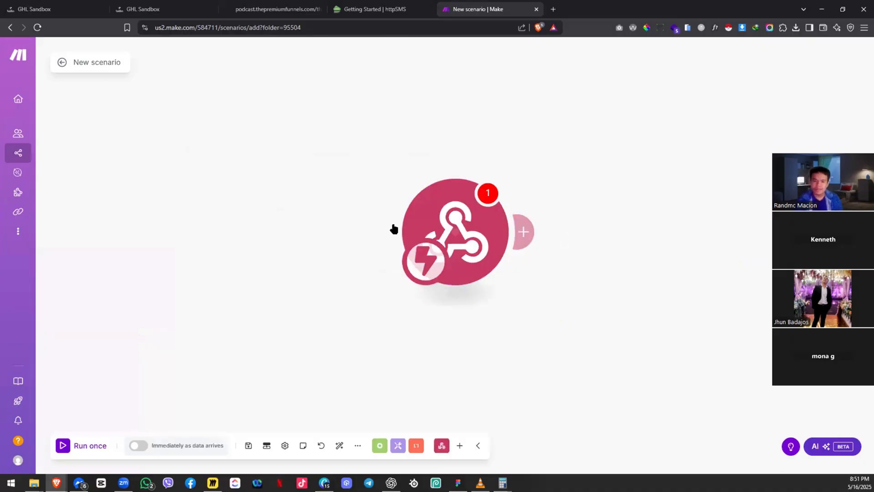
left_click(102, 61)
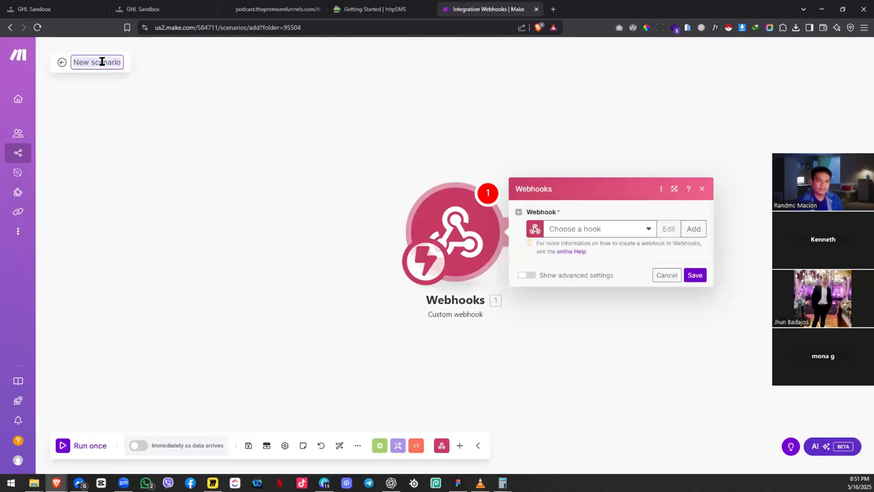
type("SMS Confirmation")
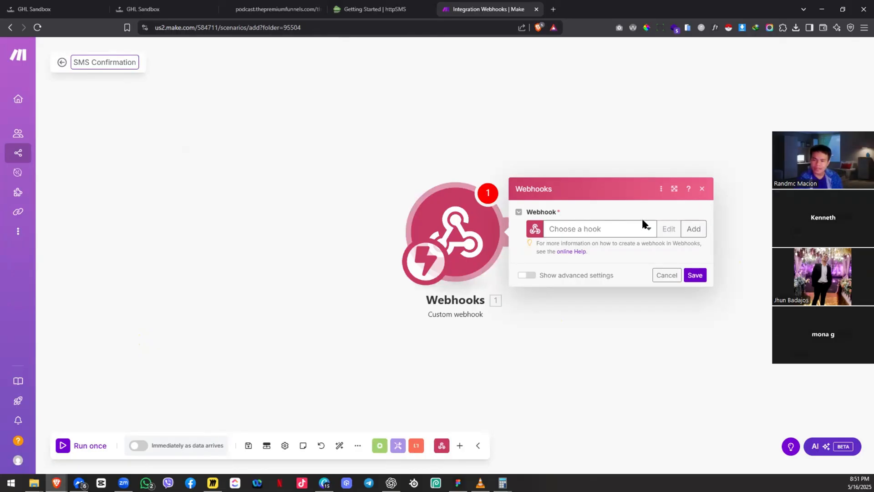
Step: Skip the existing hooks and start adding a brand-new webhook
left_click(609, 235)
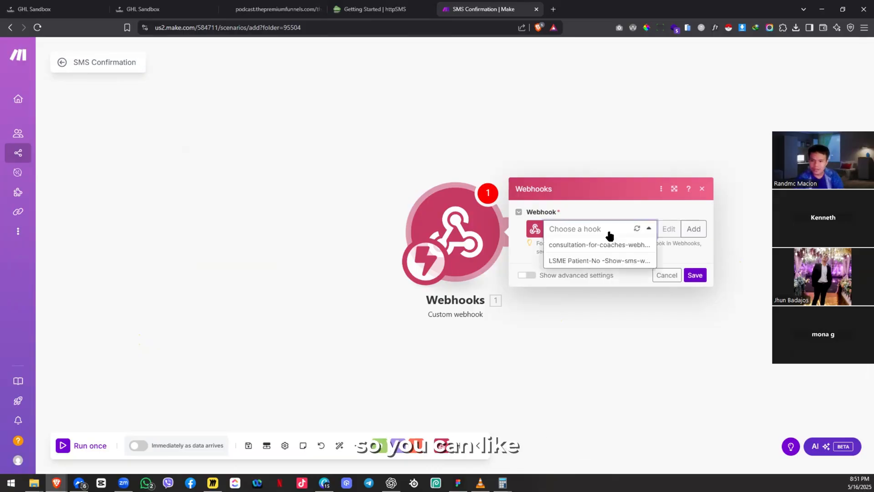
left_click(660, 217)
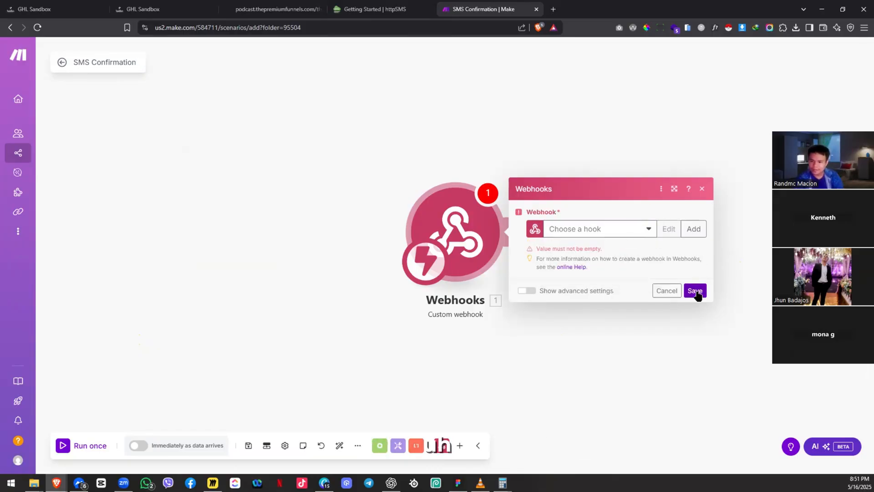
left_click(692, 228)
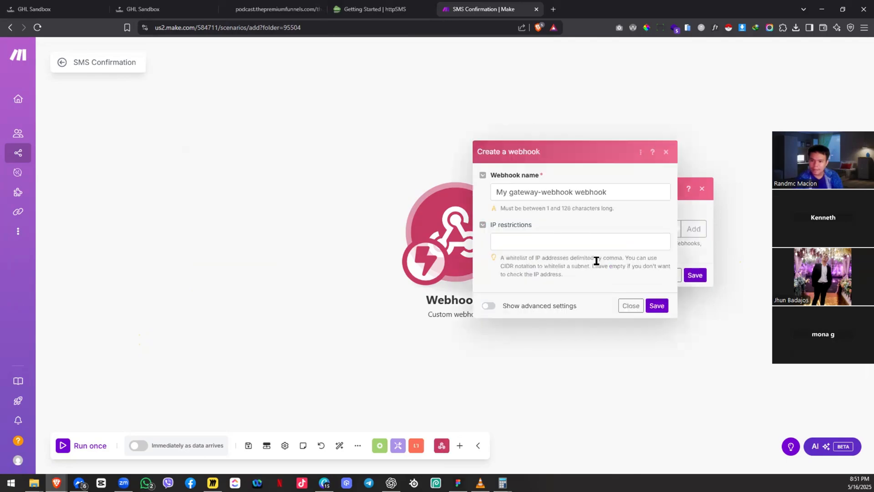
Step: Create the webhook 'tpf-podcast-webhook', copy its address and save the trigger settings
triple_click(545, 194)
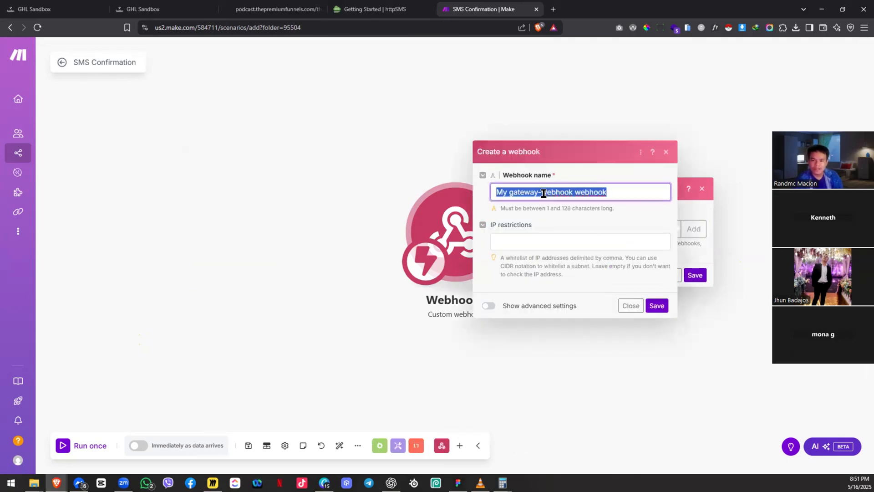
type("tpf-podc")
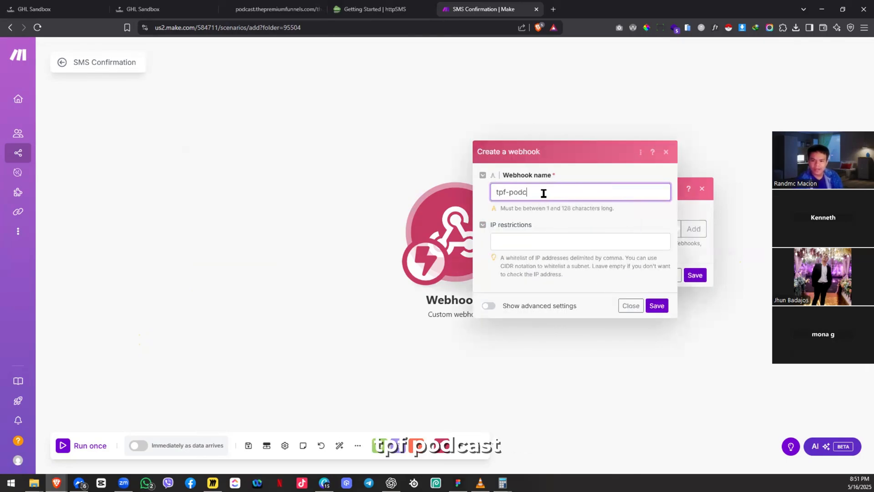
type("ast-webhook")
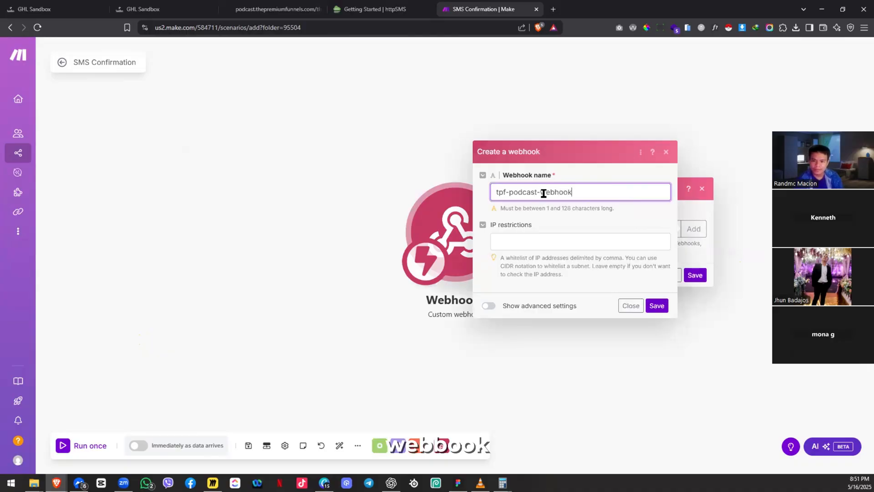
left_click(653, 308)
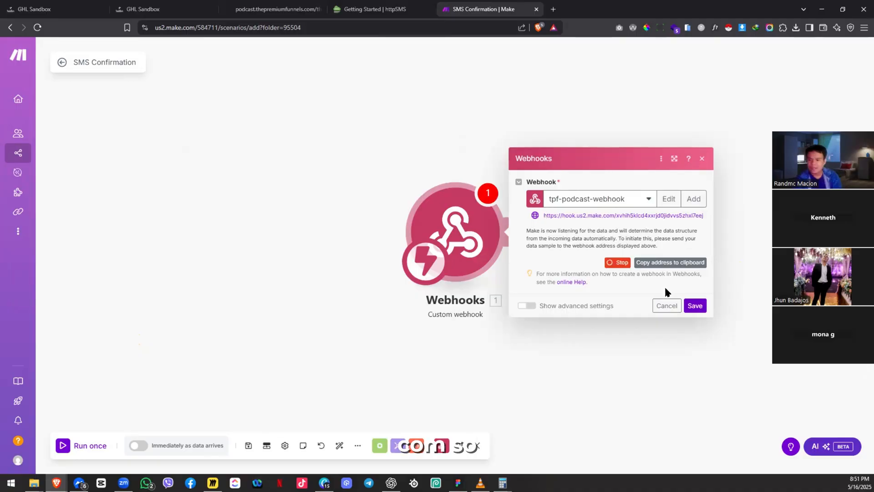
left_click(681, 264)
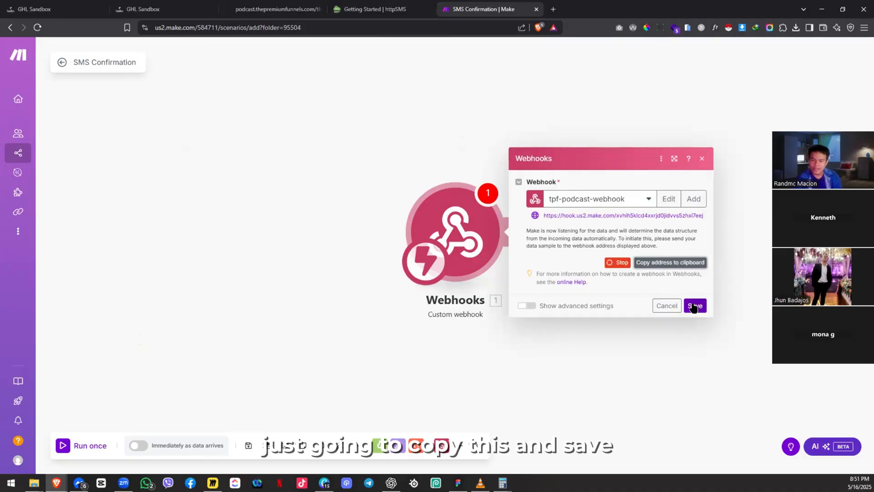
left_click(693, 306)
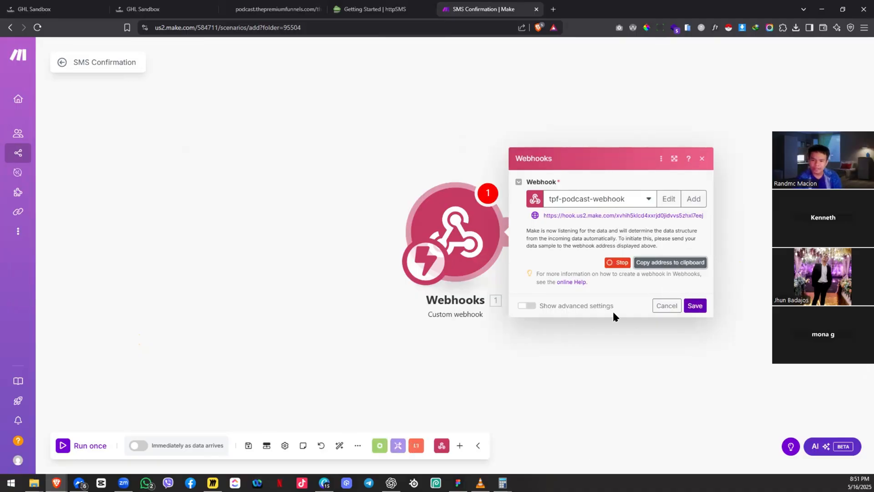
Step: Save the SMS Confirmation scenario and schedule it to run immediately
left_click(248, 446)
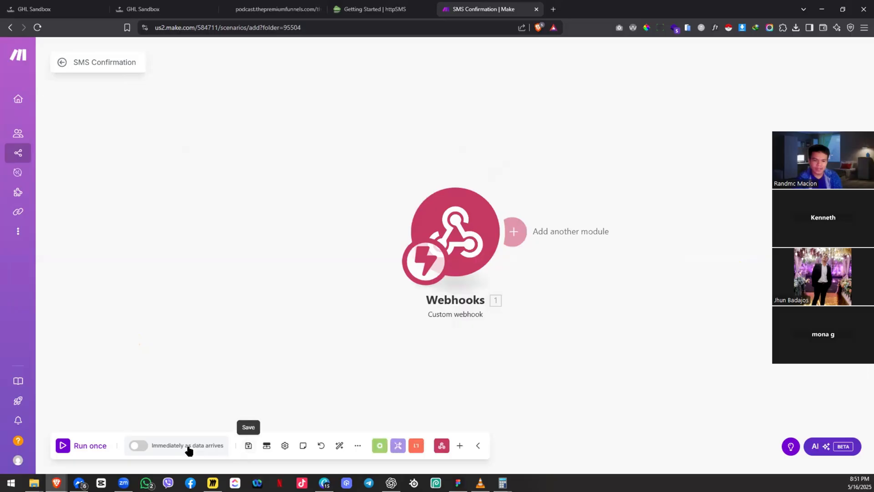
left_click(136, 445)
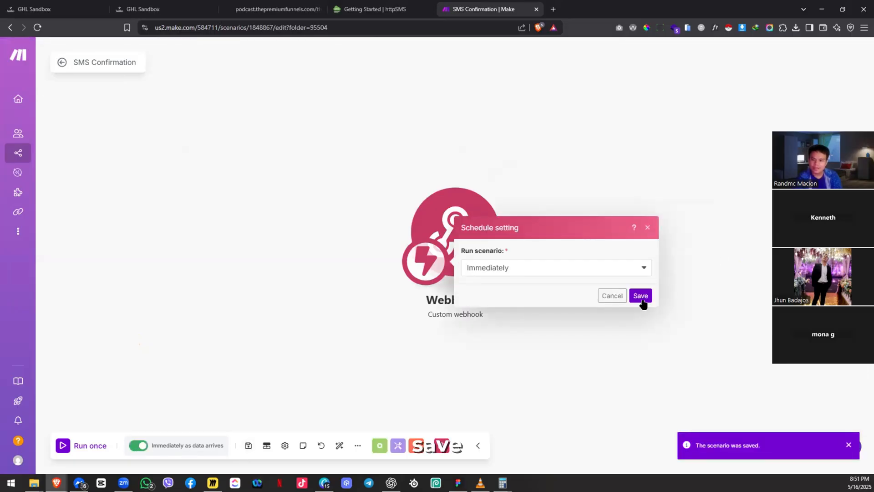
left_click_drag(455, 168, 281, 142)
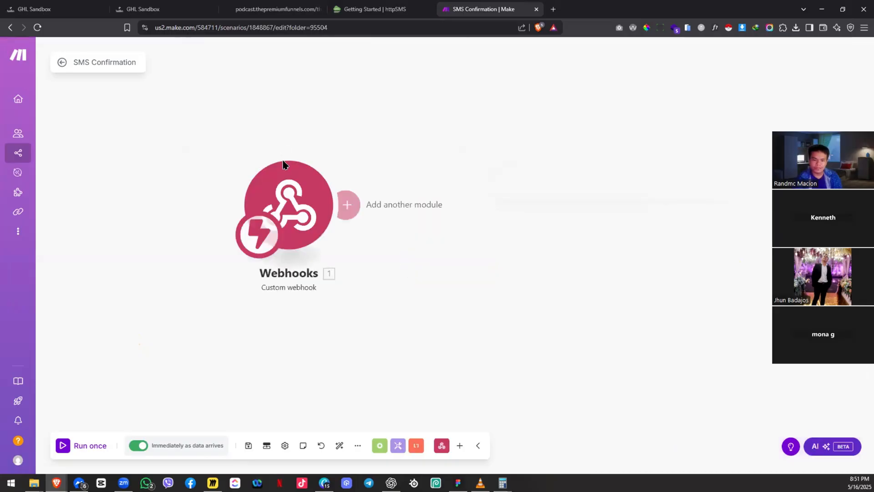
Step: Rename the webhook trigger module to 'GHL Webhook' and save the scenario again
right_click(295, 298)
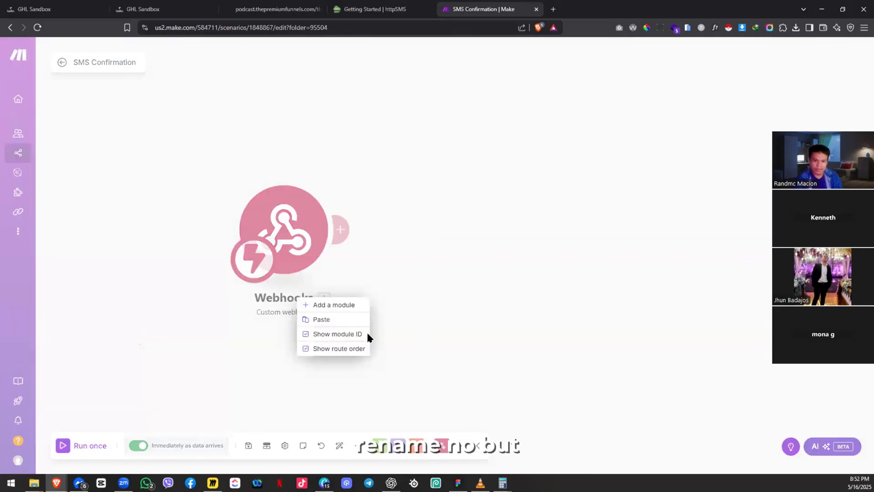
left_click(291, 303)
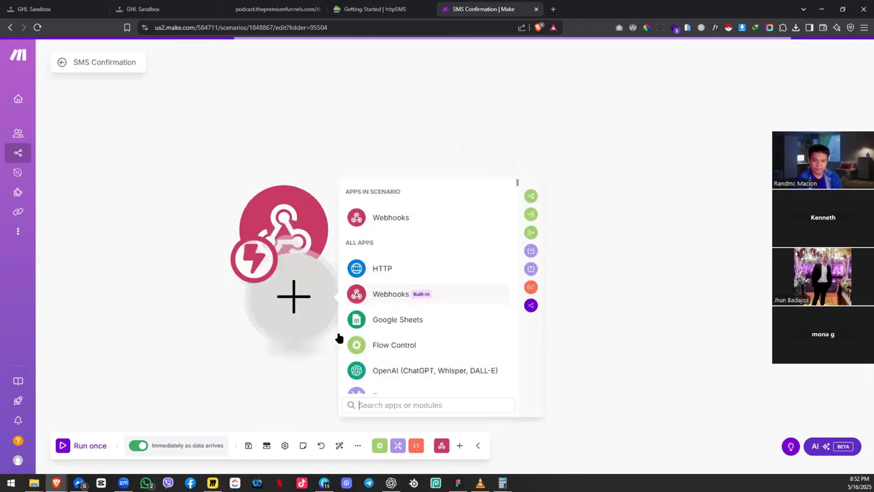
right_click(306, 300)
left_click(340, 324)
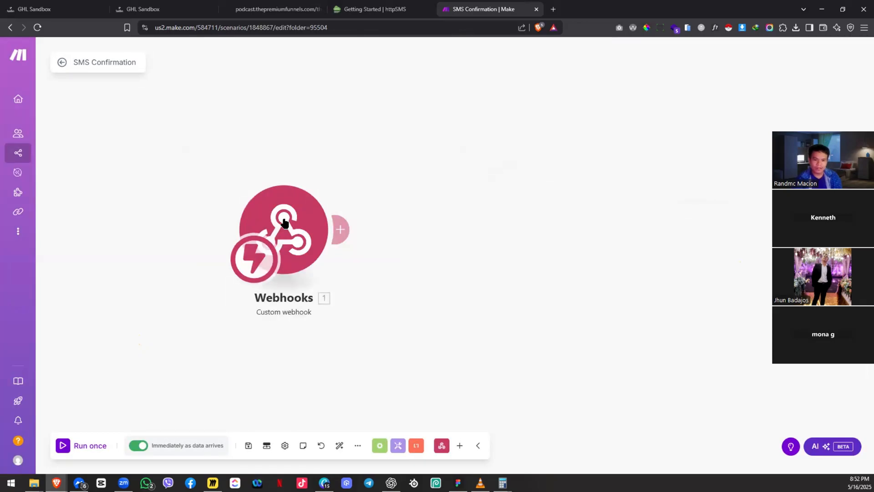
right_click(284, 222)
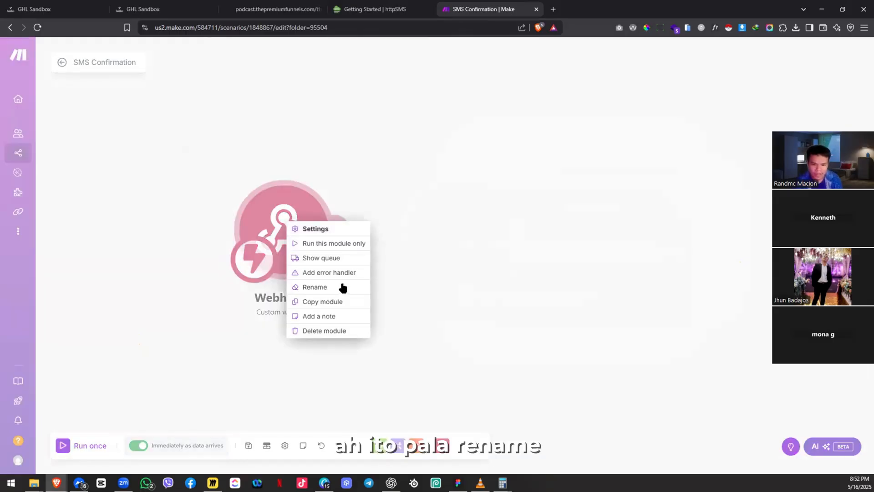
left_click(314, 286)
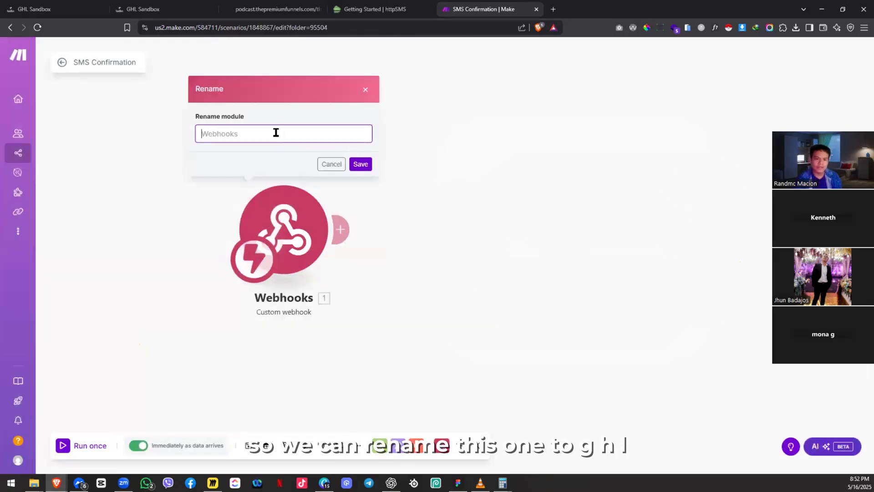
type("GHL We")
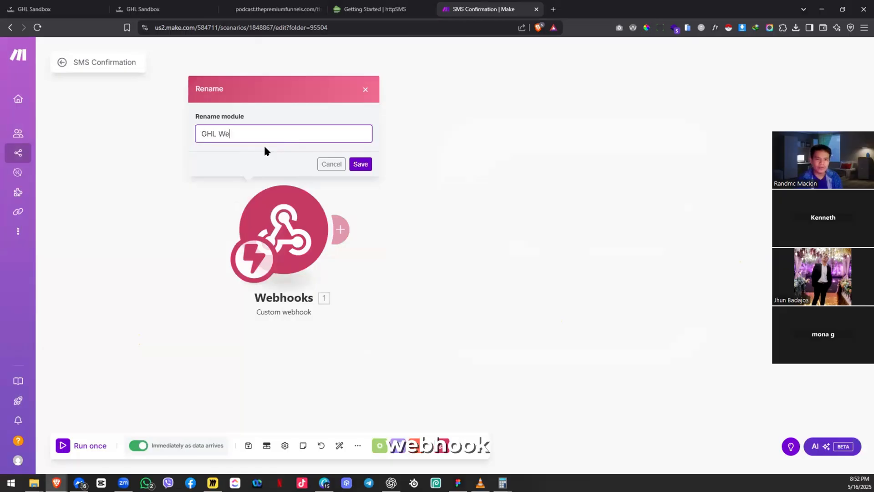
type("bhook")
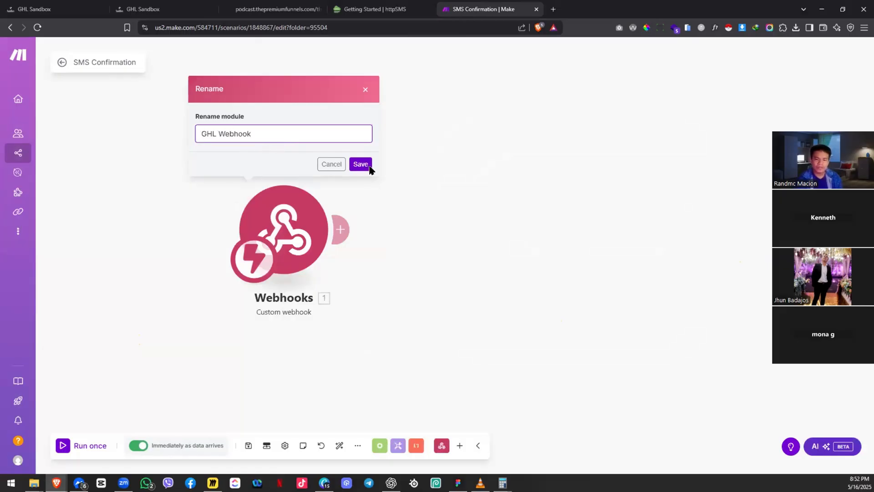
left_click(360, 164)
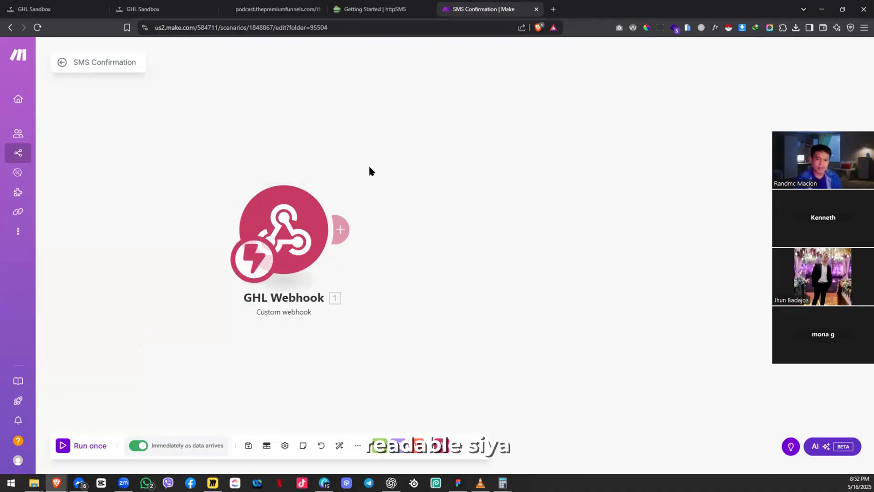
left_click_drag(373, 160, 399, 142)
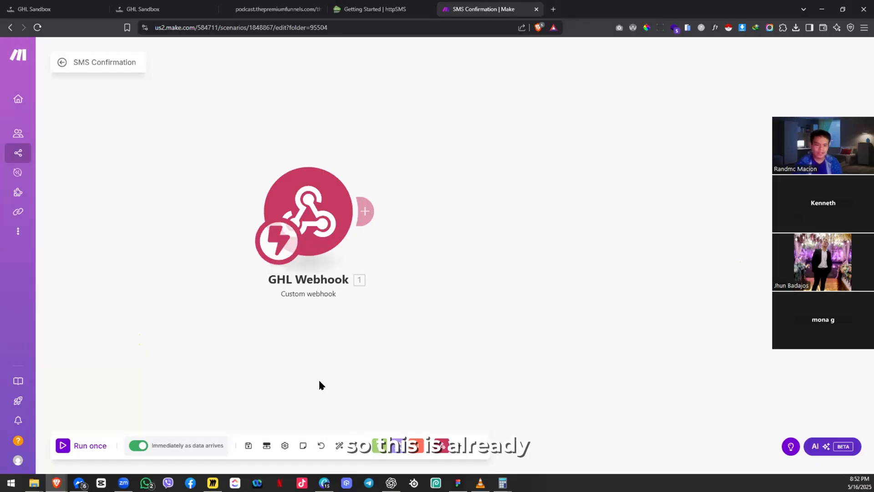
left_click(249, 446)
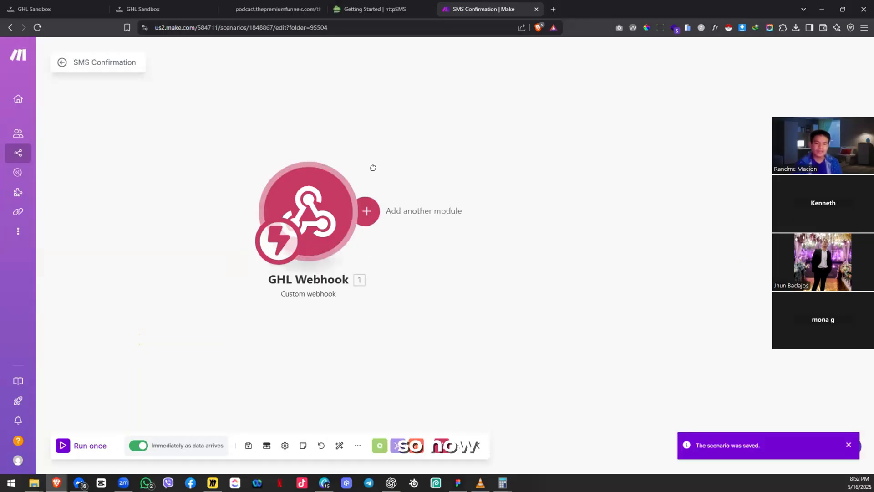
Step: Look over the GHL Sandbox contact, thank-you page, httpSMS docs and Make scenario tabs
left_click(207, 4)
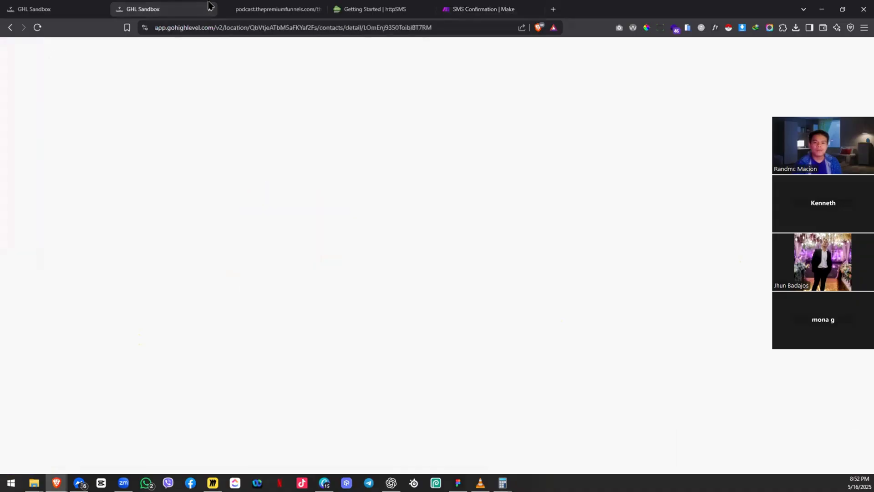
left_click(287, 18)
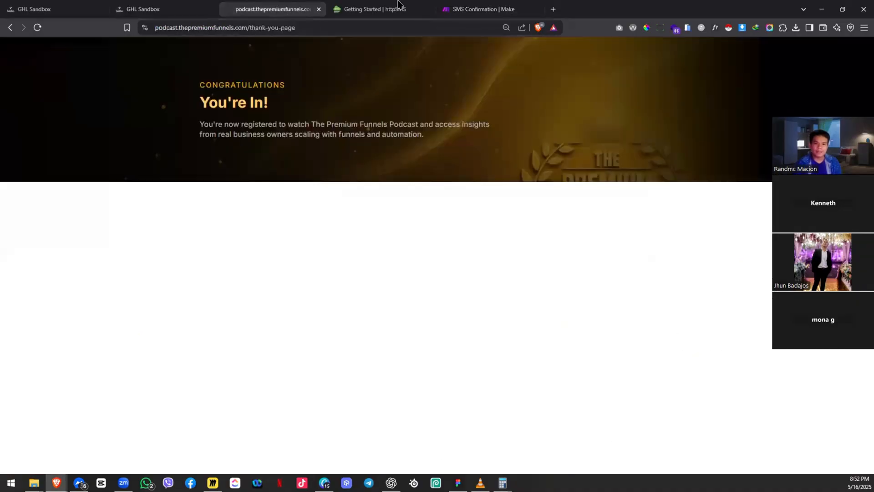
left_click(318, 9)
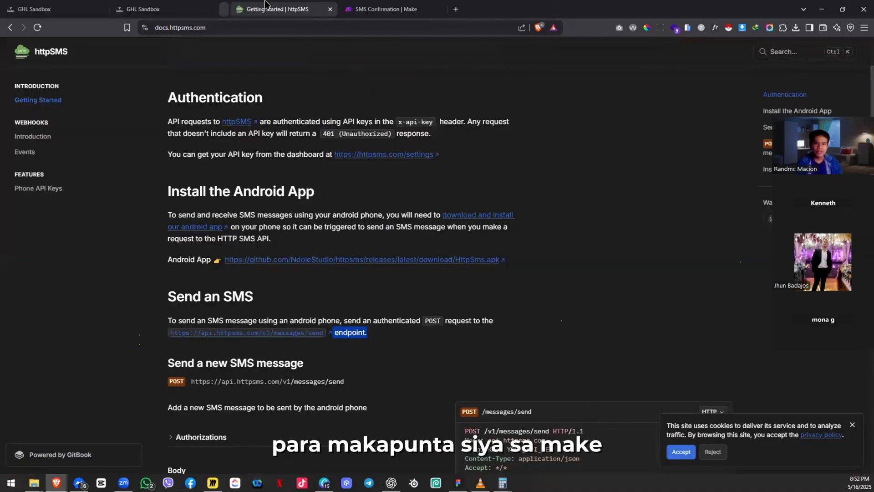
left_click(370, 9)
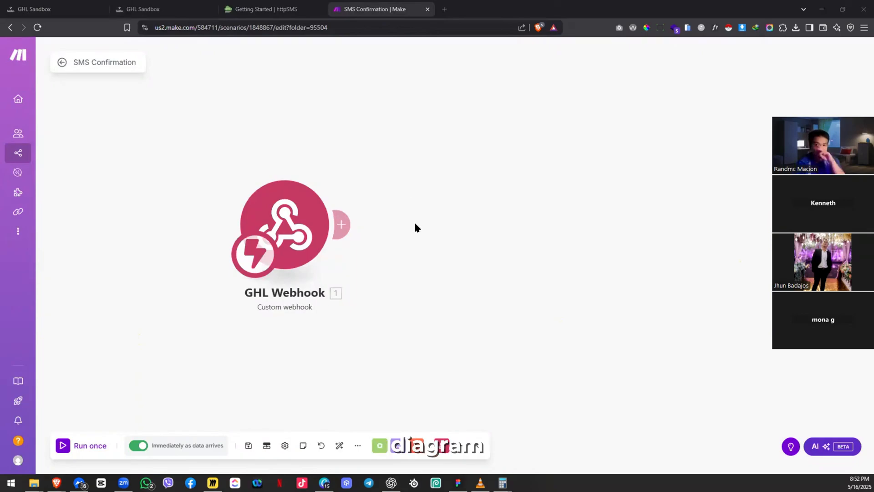
Step: In Miro, select and zoom into the Make API Platform group and highlight 'webhook'
key("alt+Tab")
left_click_drag(392, 182, 319, 214)
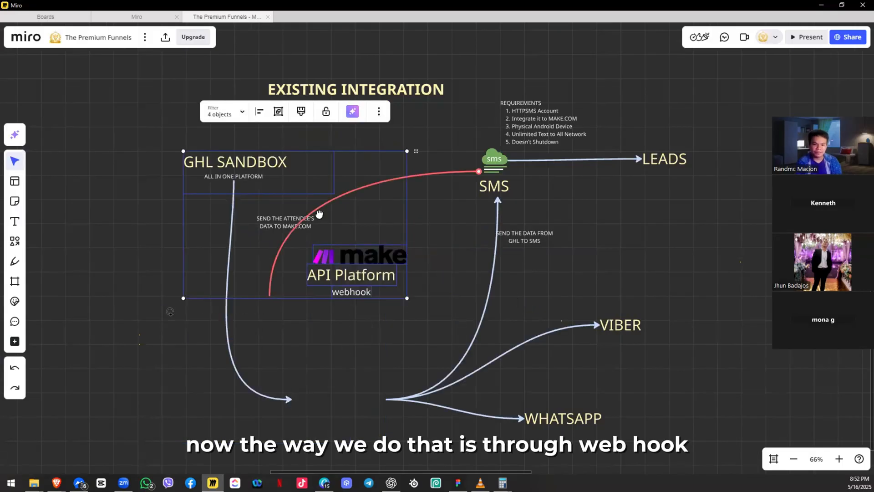
left_click_drag(371, 263, 396, 220)
scroll(376, 248, "up", 3)
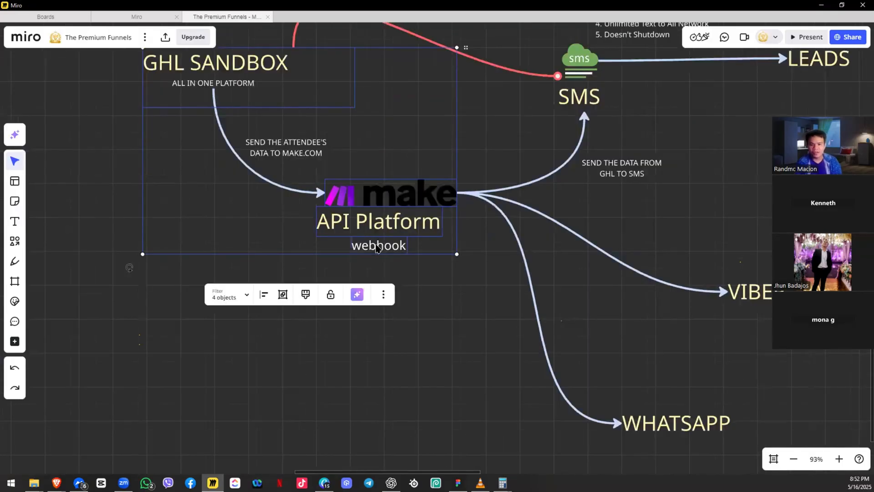
double_click(375, 245)
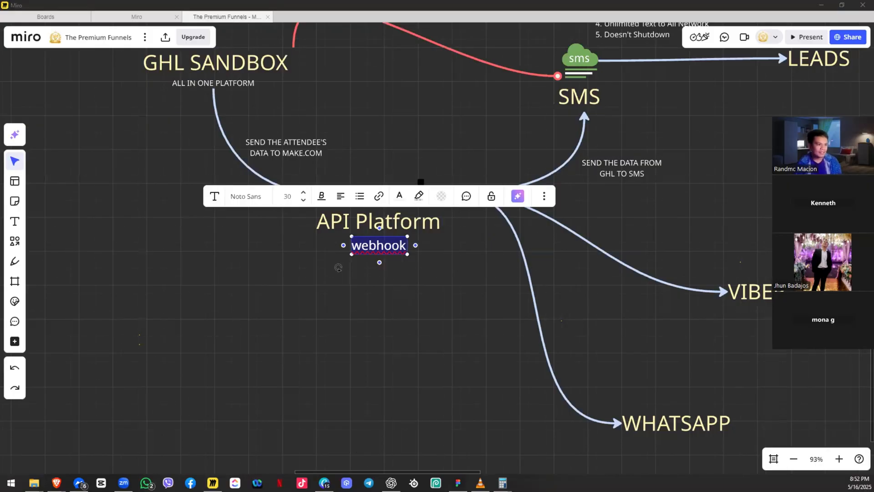
Step: Check the GHL Webhook module's address in Make, then return to the GHL browser
key("alt+Tab")
left_click(302, 235)
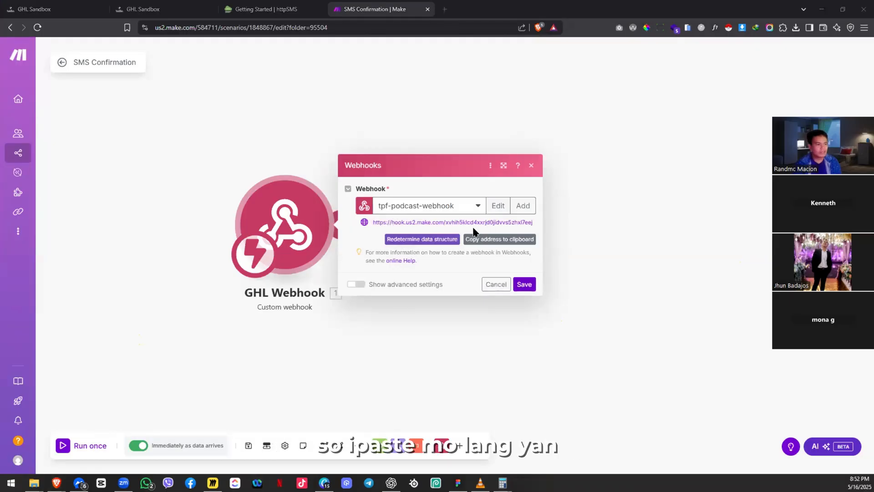
key("alt+Tab")
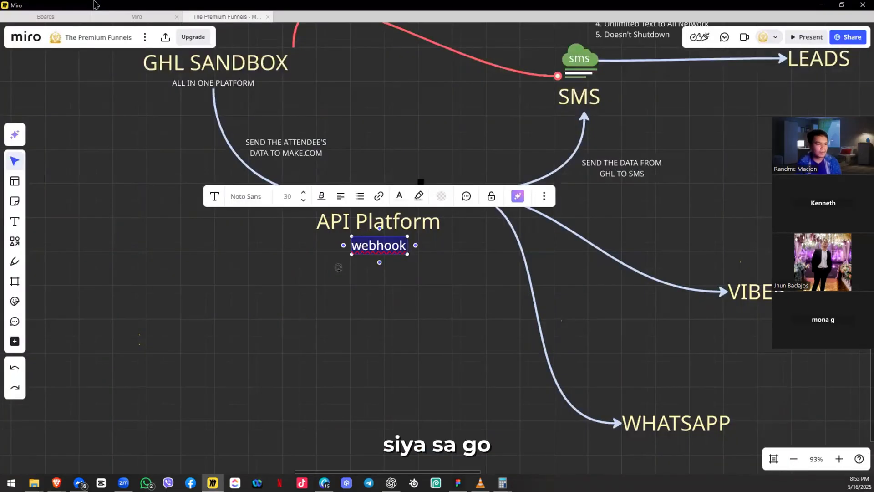
key("alt+Tab")
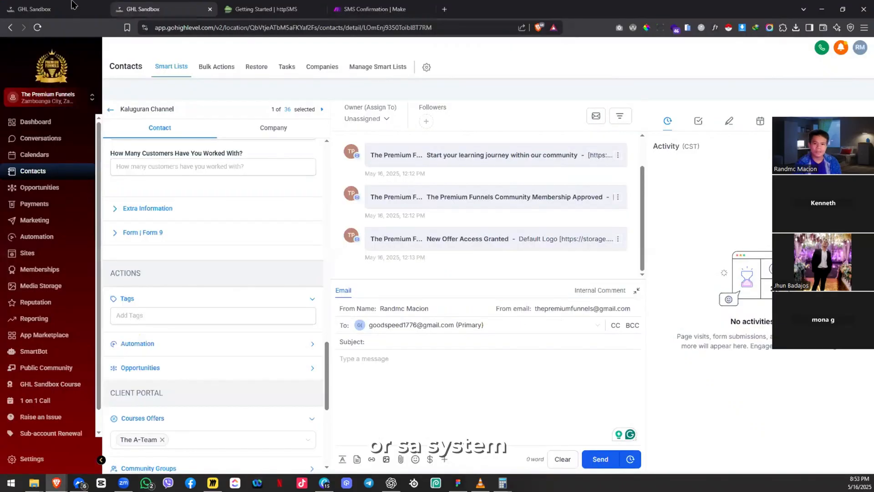
Step: Paste the Make hook URL into the Webhook action's URL field and verify it against Make
left_click(72, 4)
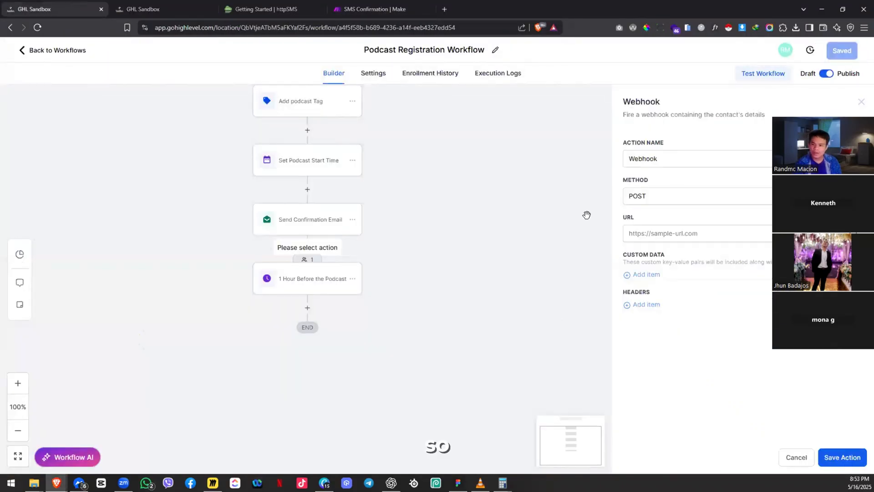
double_click(768, 114)
left_click_drag(769, 117, 770, 183)
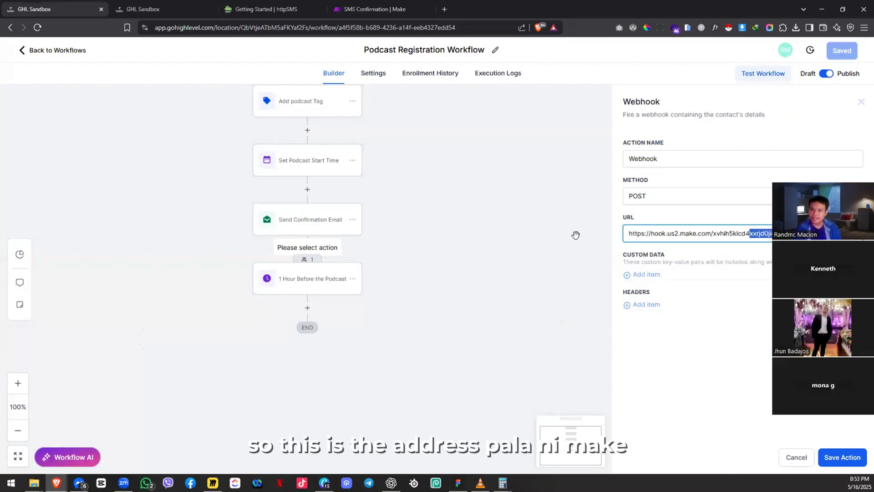
key("ctrl+a")
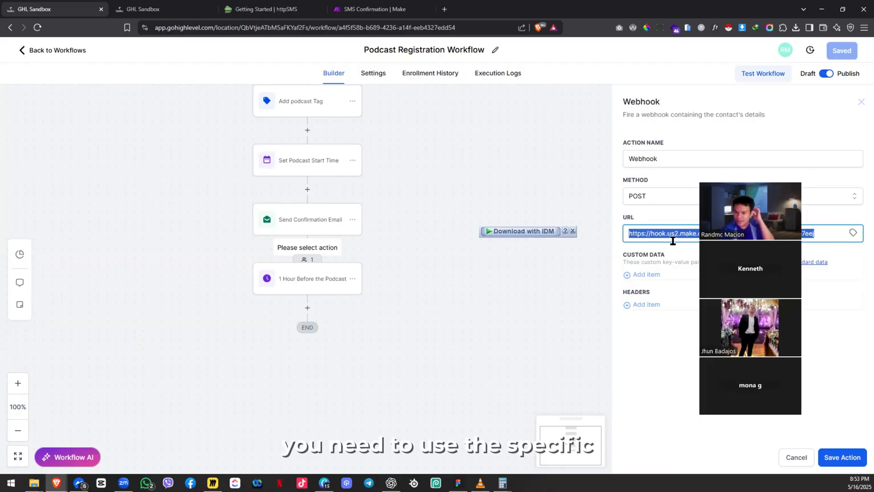
left_click(827, 237)
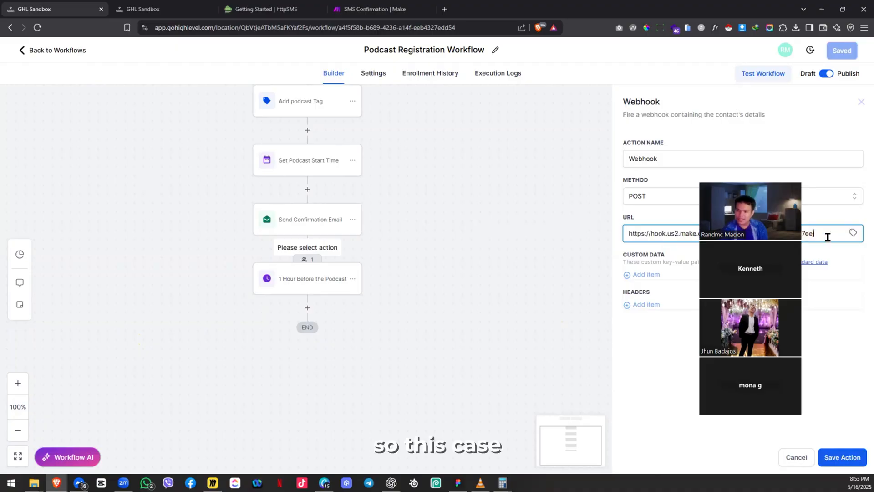
key("ctrl+a")
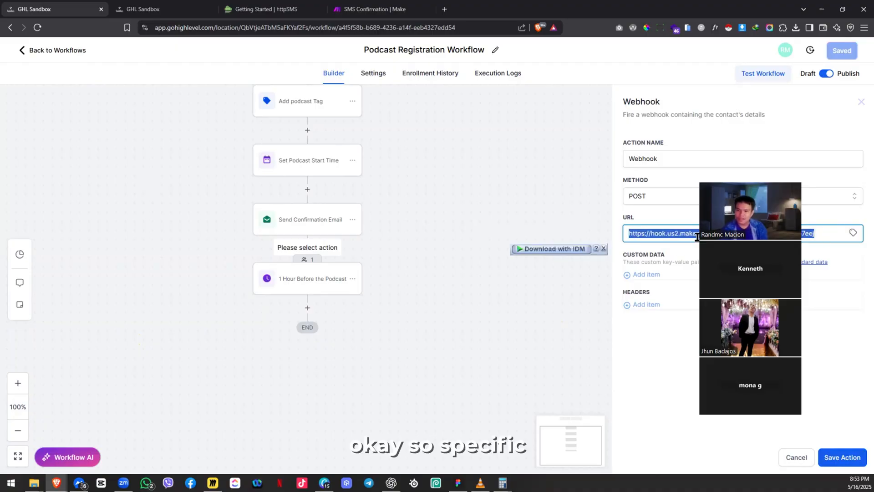
left_click(372, 3)
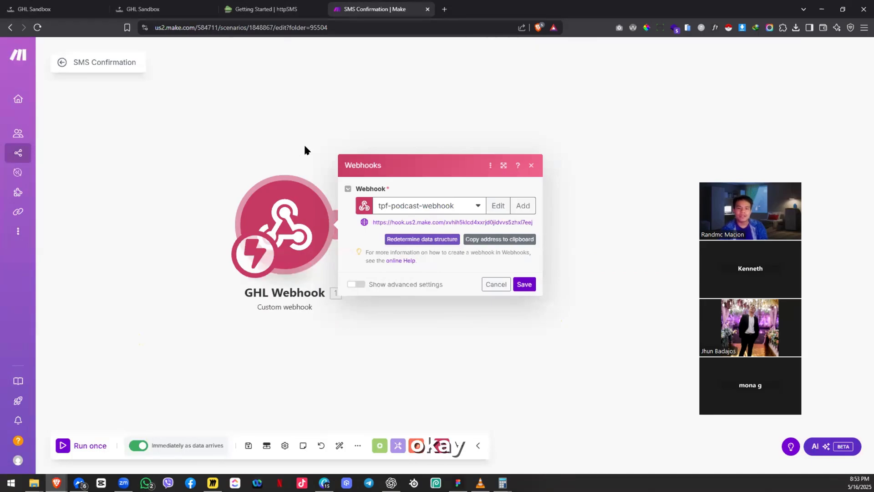
key("ctrl+1")
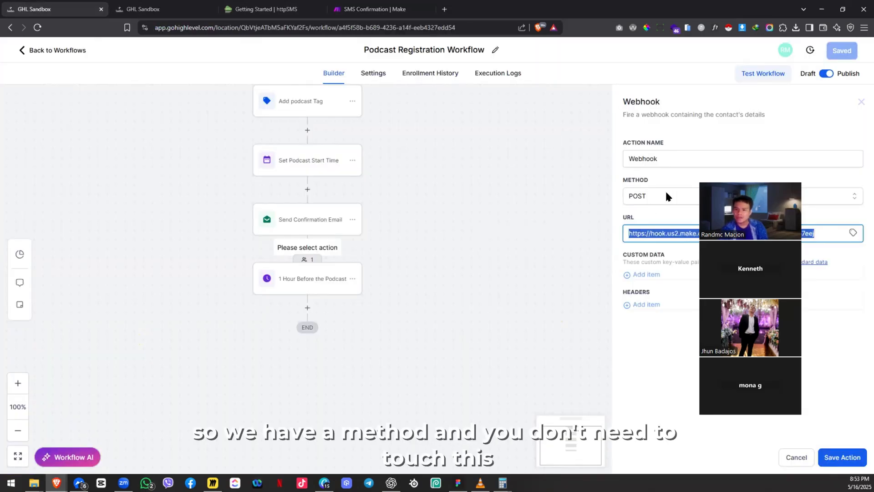
Step: Keep POST as the request method and save the Webhook action
left_click(656, 197)
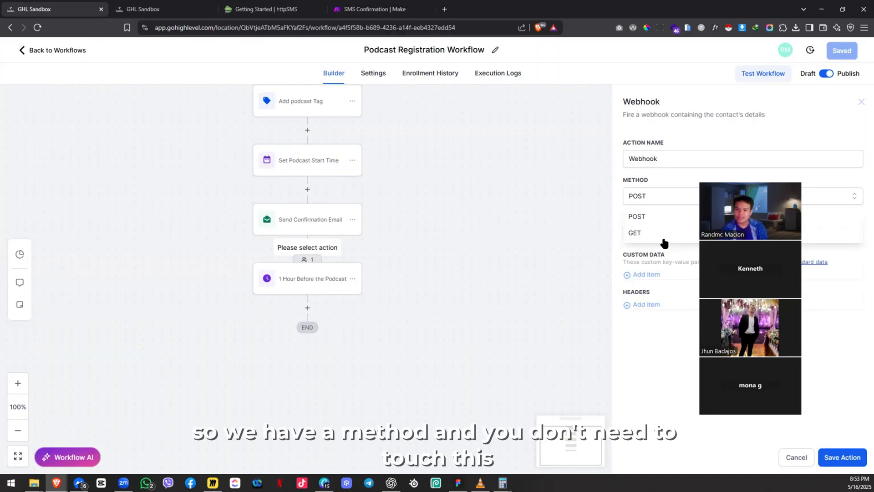
left_click(659, 216)
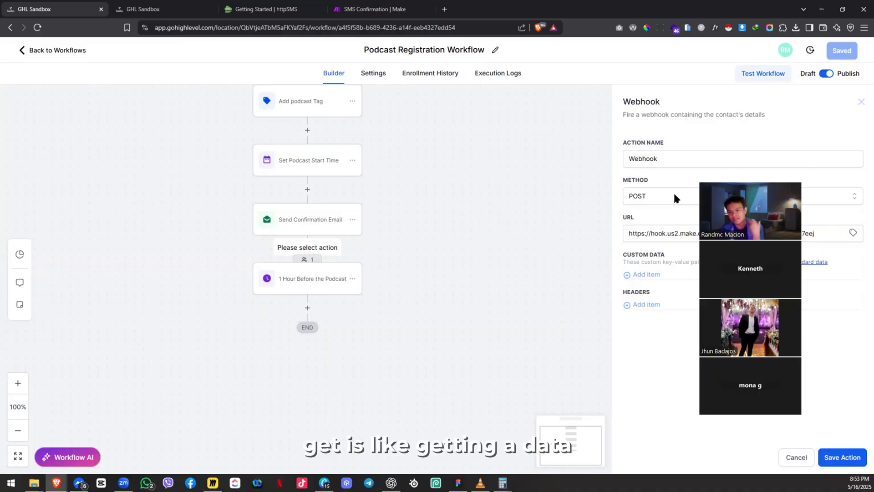
left_click(673, 198)
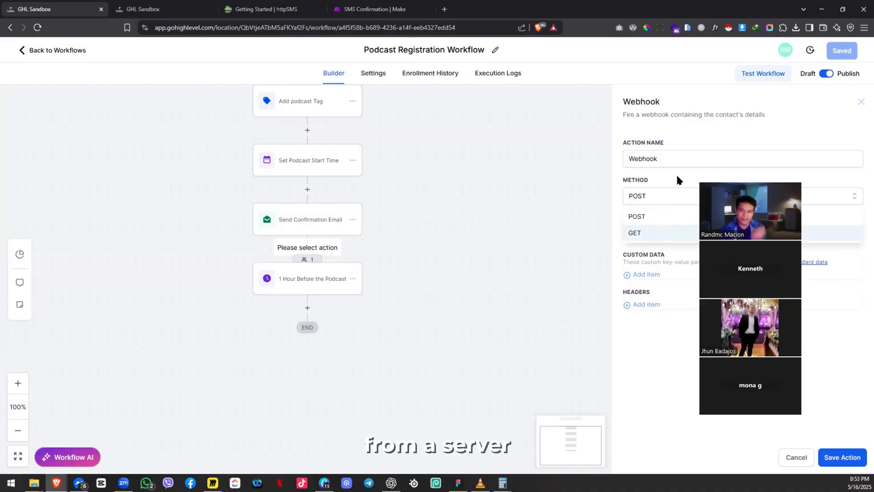
left_click(675, 216)
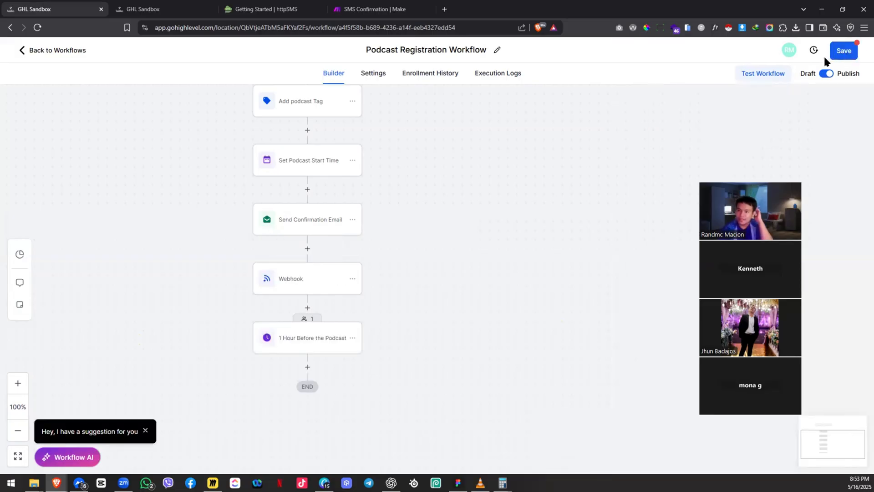
left_click(833, 54)
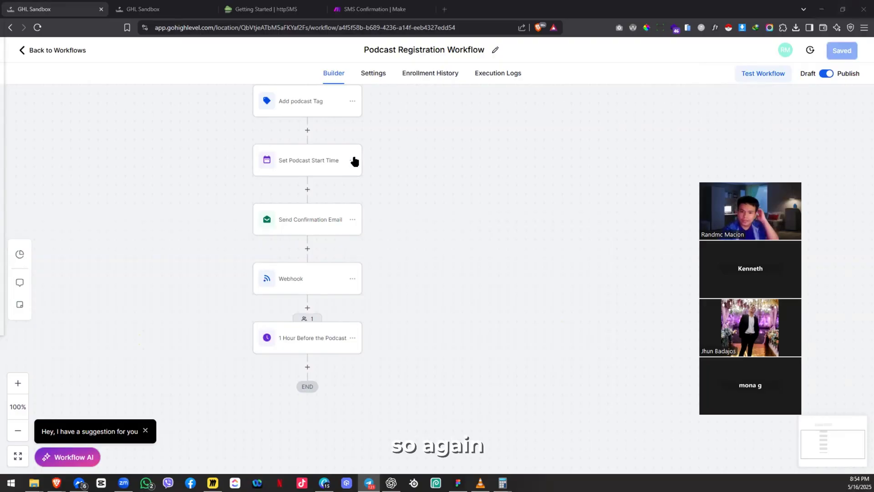
Step: Rename the Webhook step to 'Send SMS' and apply it
left_click(283, 291)
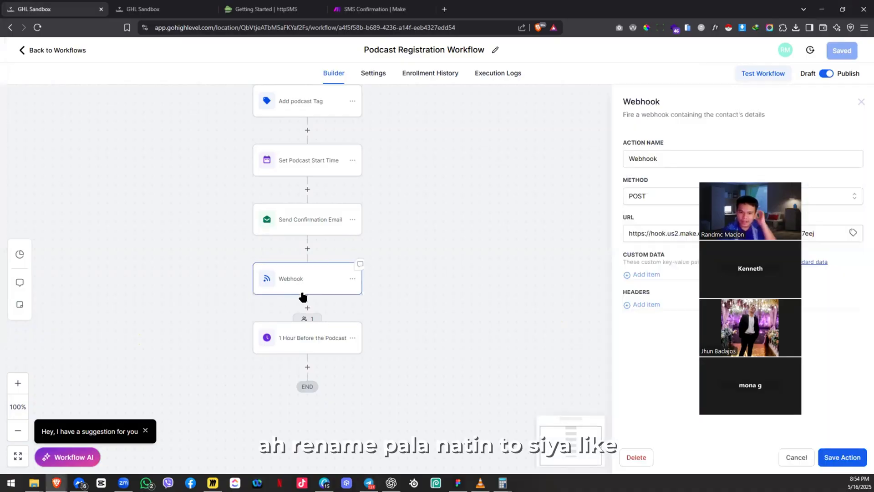
double_click(693, 163)
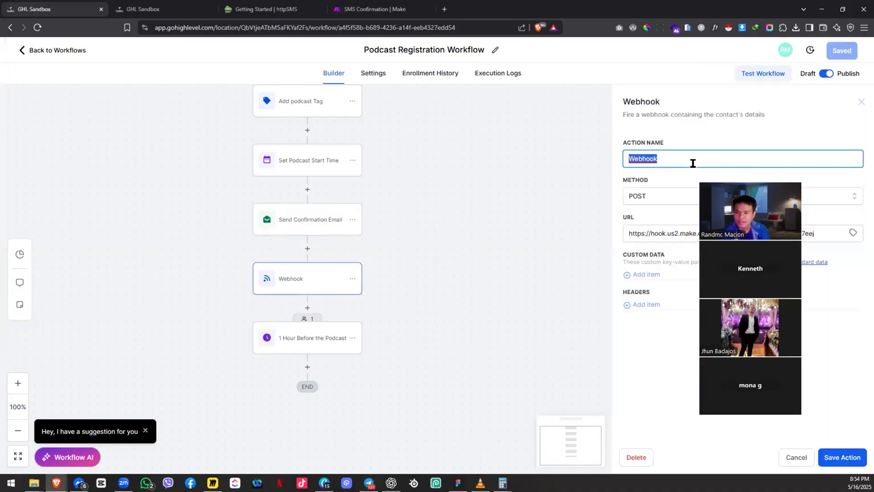
type("M")
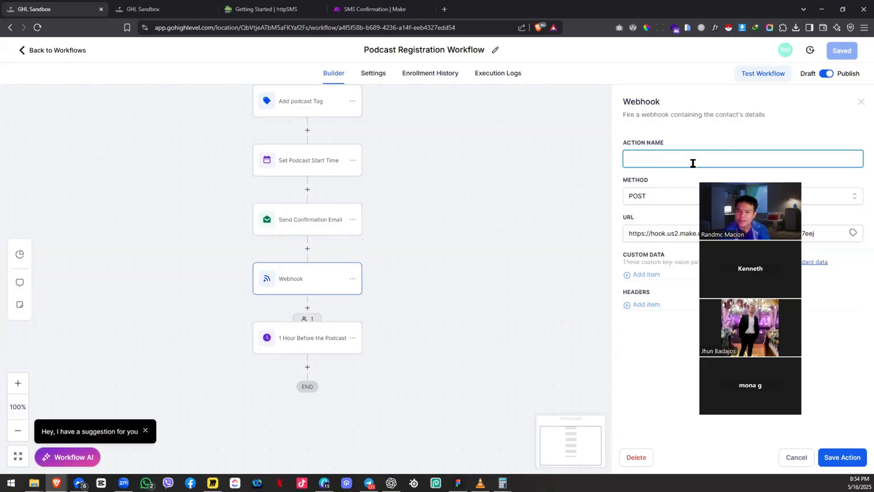
type("Send SMS")
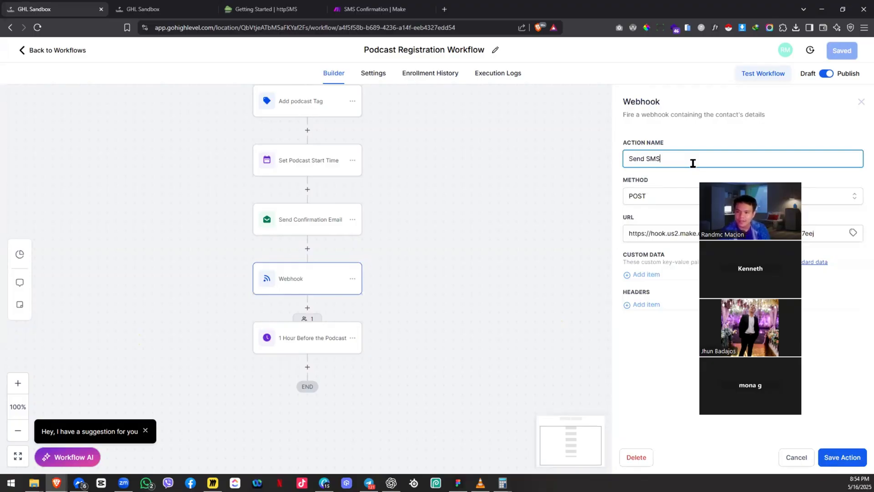
left_click(836, 458)
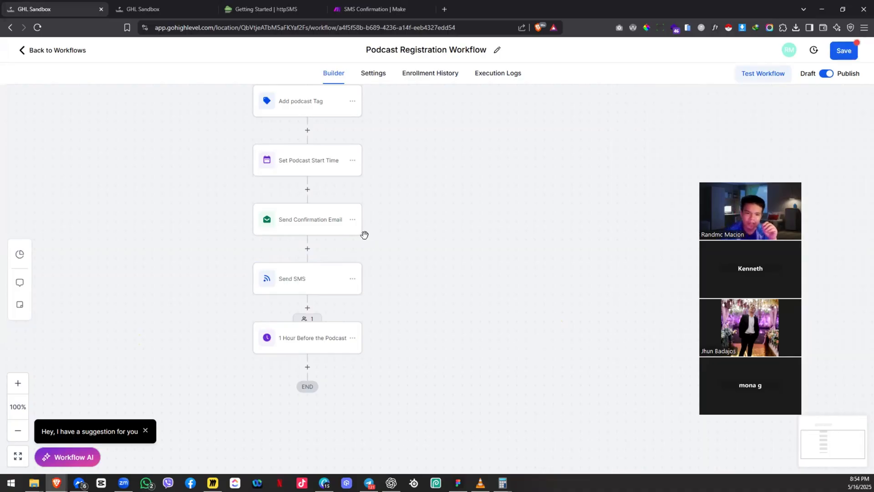
Step: Change the action name to 'Send Confirmation SMS', save the action, then save the workflow
left_click(311, 288)
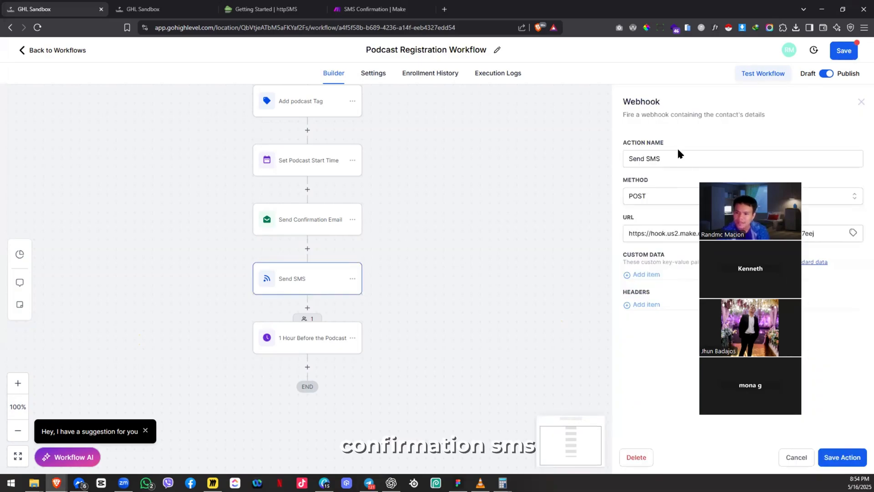
double_click(691, 164)
key("BackSpace")
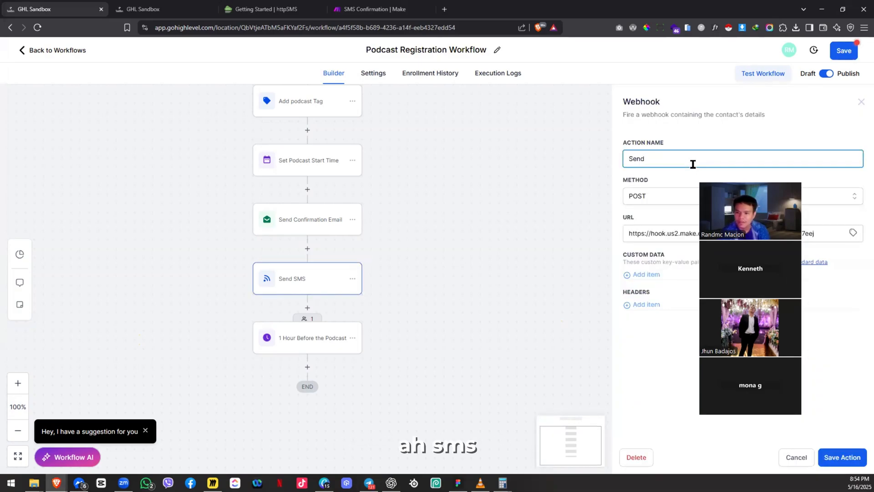
type("SMSCOnfi")
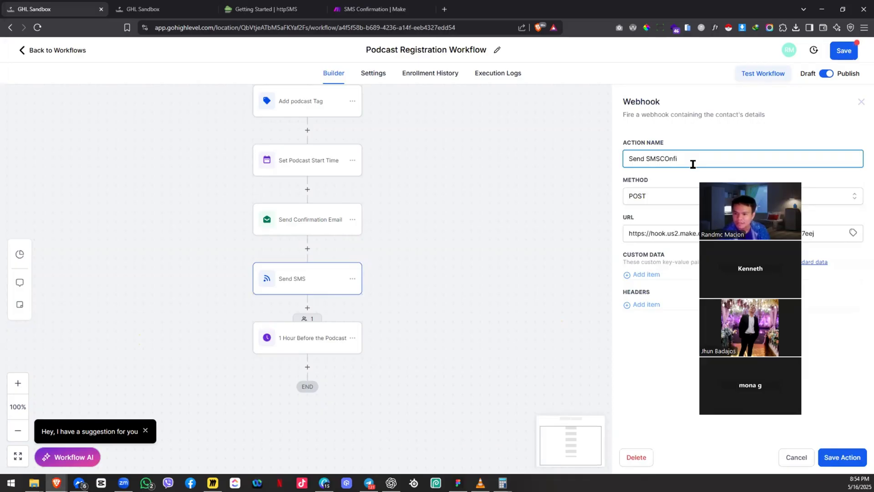
key("BackSpace")
key("BackSpace")
key("BackSpace")
key("BackSpace")
key("BackSpace")
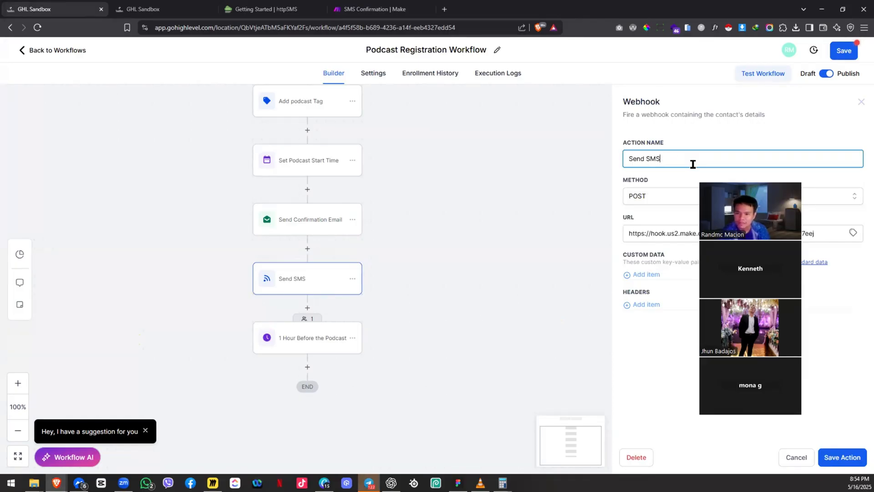
type("C")
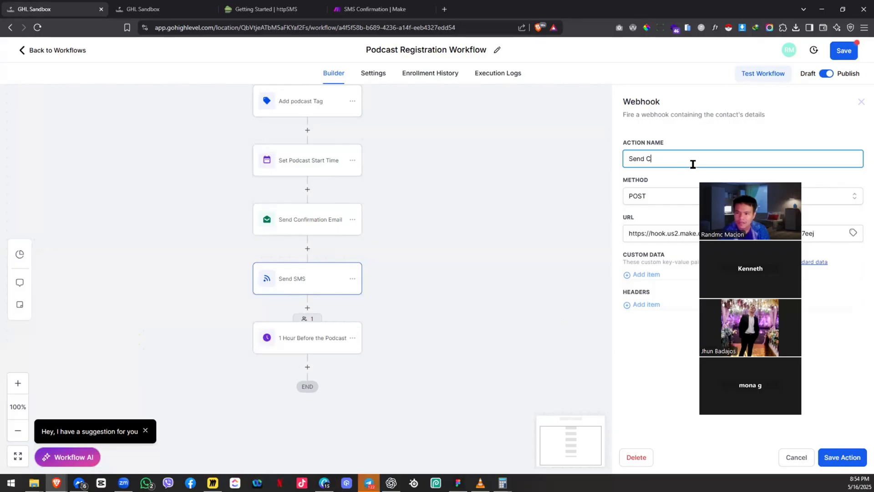
type("onfirmation SMS")
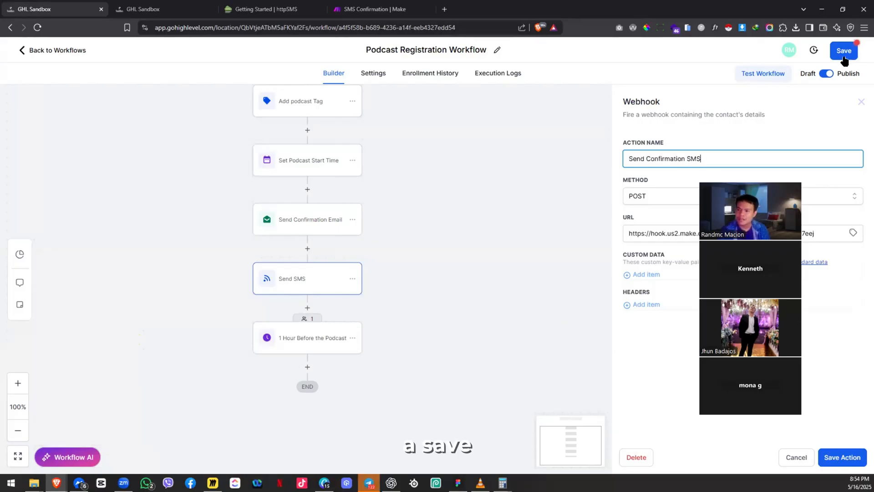
left_click(842, 457)
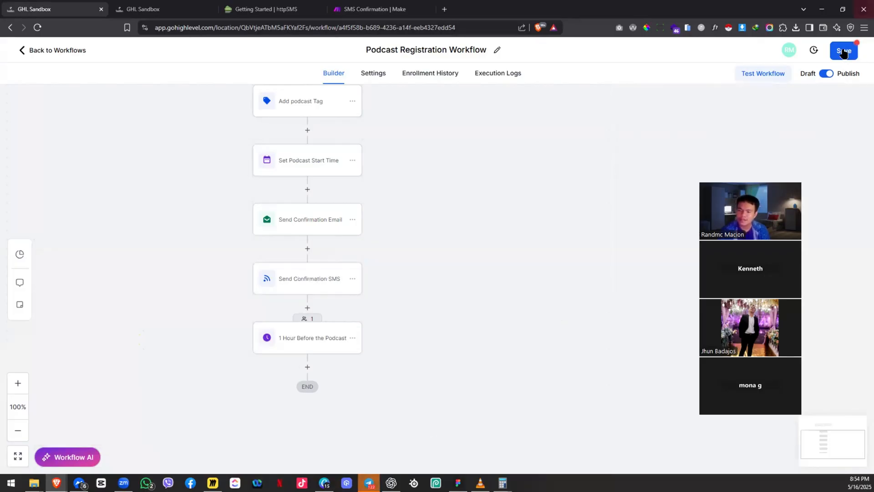
left_click(839, 49)
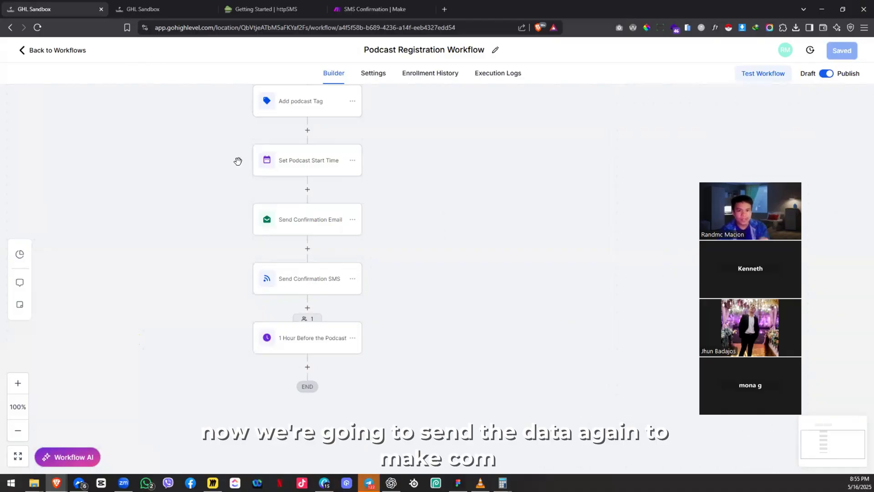
Step: Save the Webhooks dialog in Make, then load podcast.thepremiumfunnels.com via 'pod' in a new tab
left_click(367, 6)
left_click(524, 285)
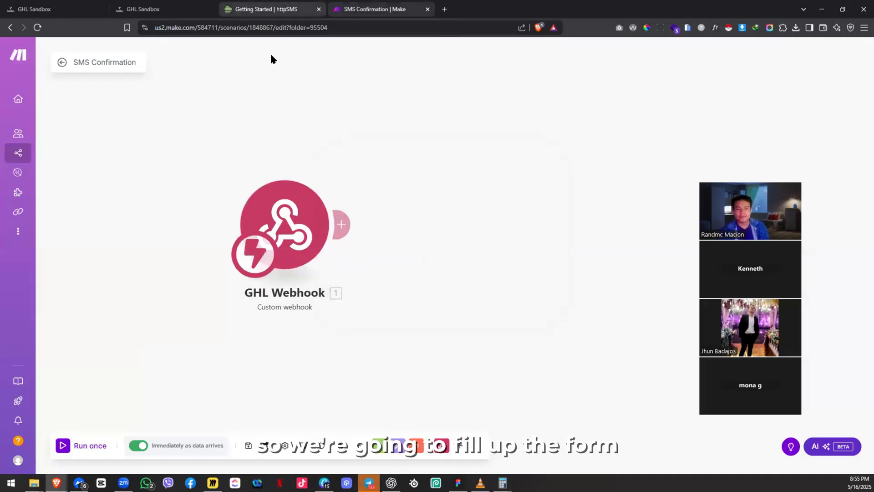
key("ctrl+t")
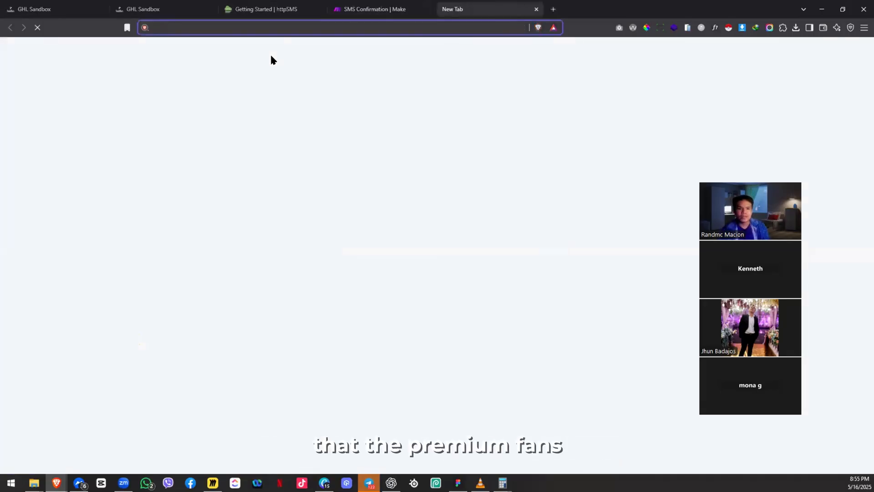
type("pod")
key("Return")
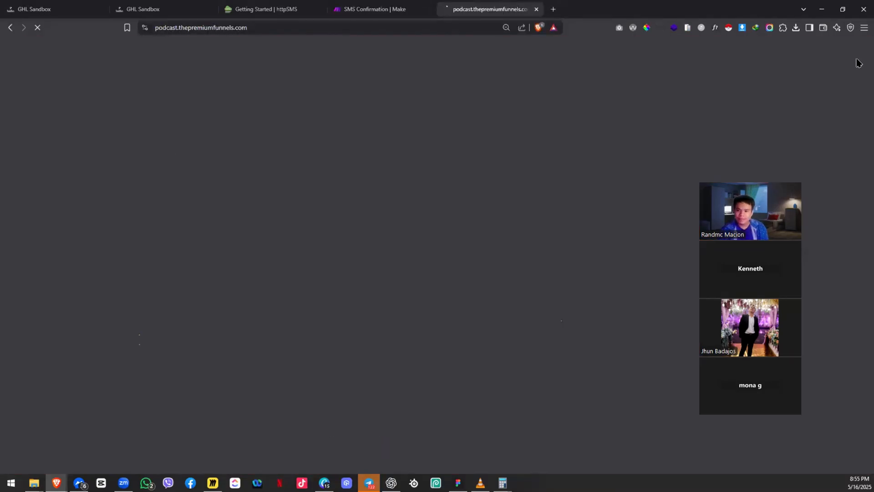
left_click_drag(754, 176, 827, 74)
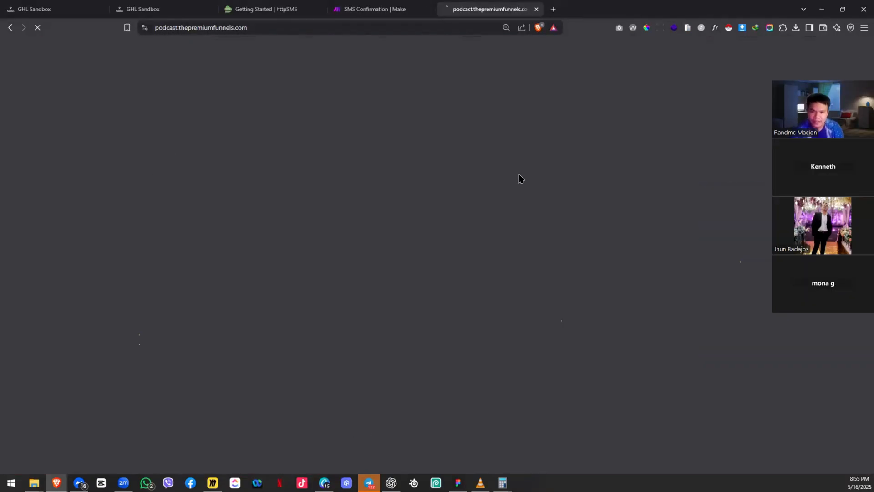
Step: Fill the Register Here form with a first name, email, phone number and Employee occupation, then submit
left_click(518, 173)
type("Rand")
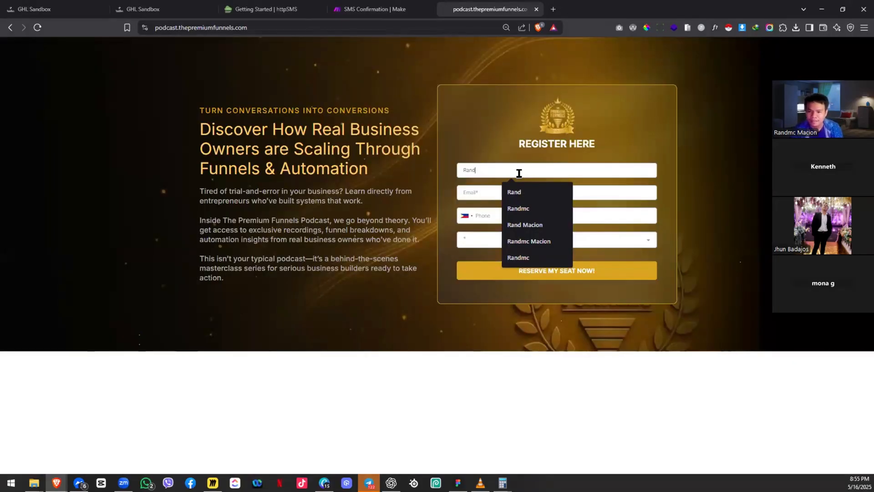
left_click(544, 200)
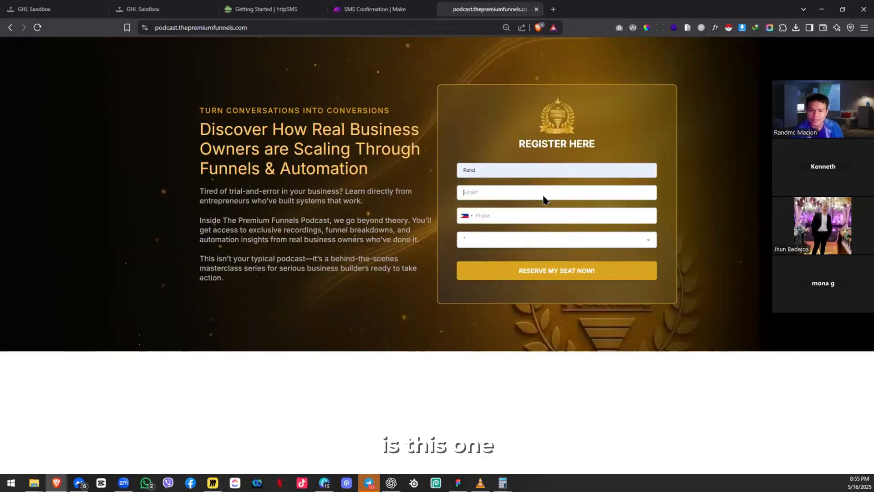
type("the")
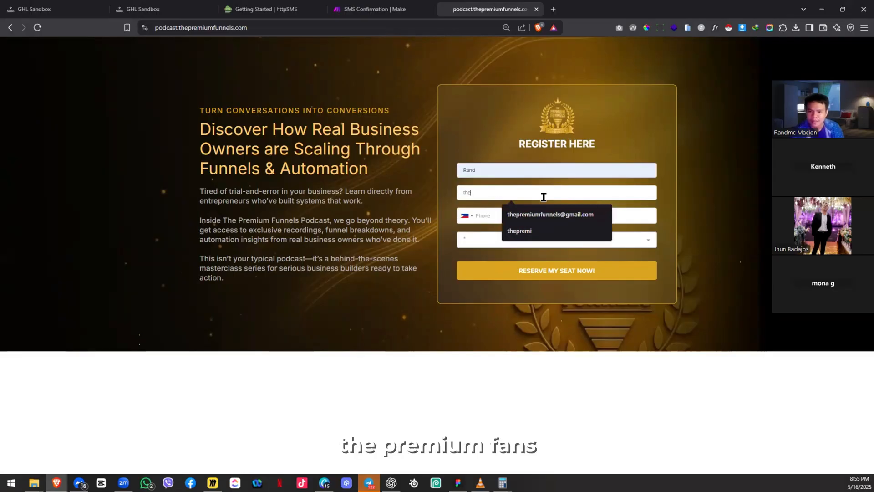
key("BackSpace")
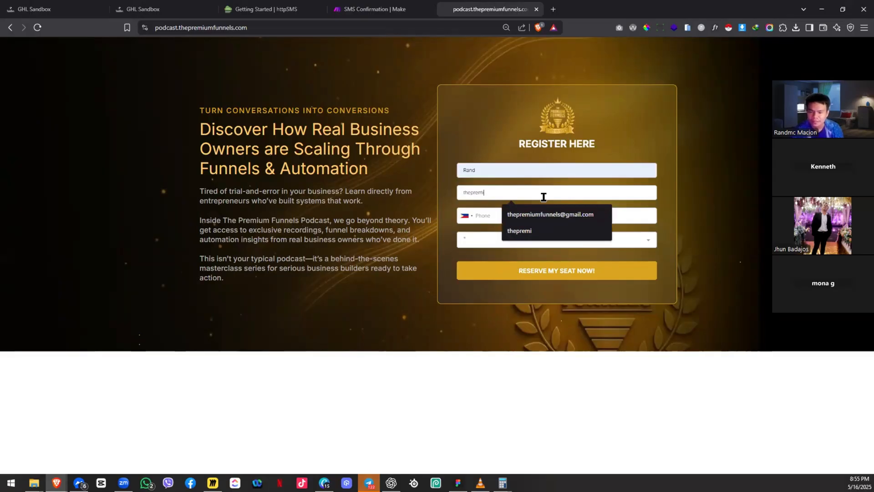
type("epremiumfunnels.com")
key("Tab")
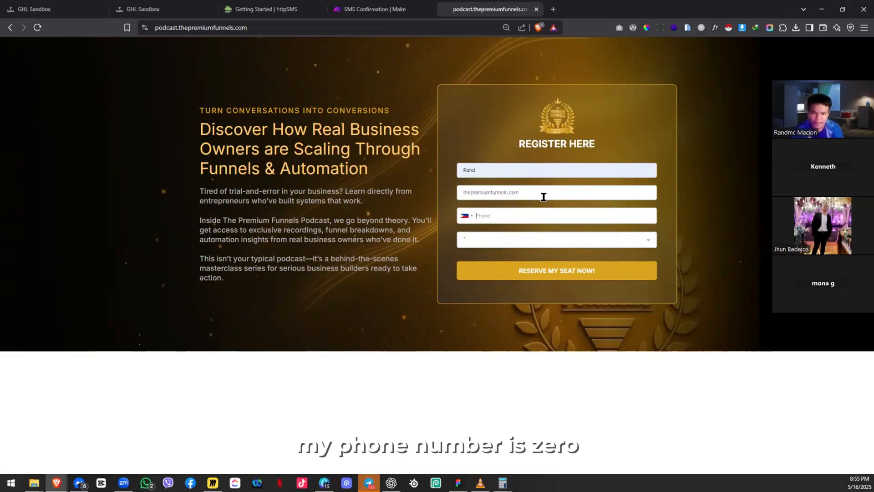
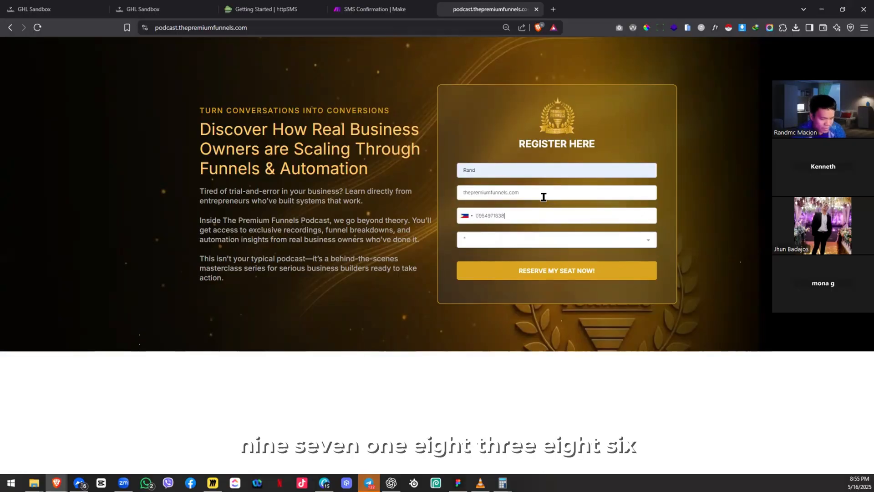
key("Tab")
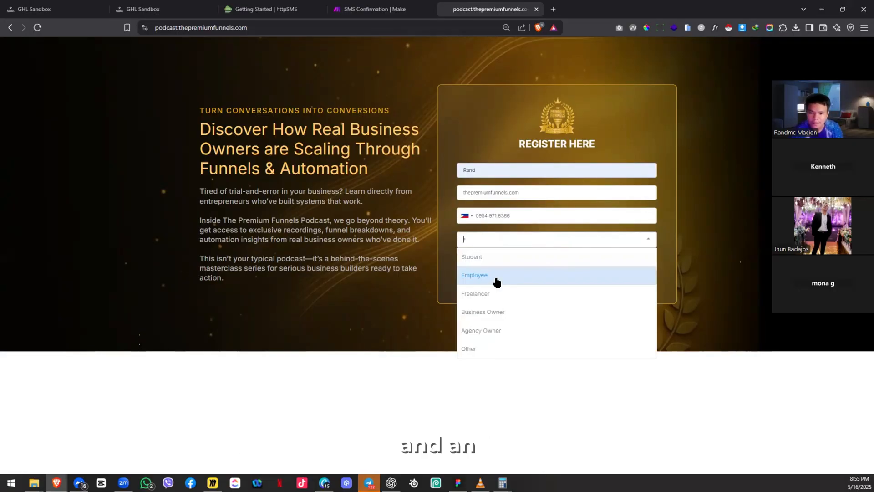
left_click(496, 278)
left_click(554, 272)
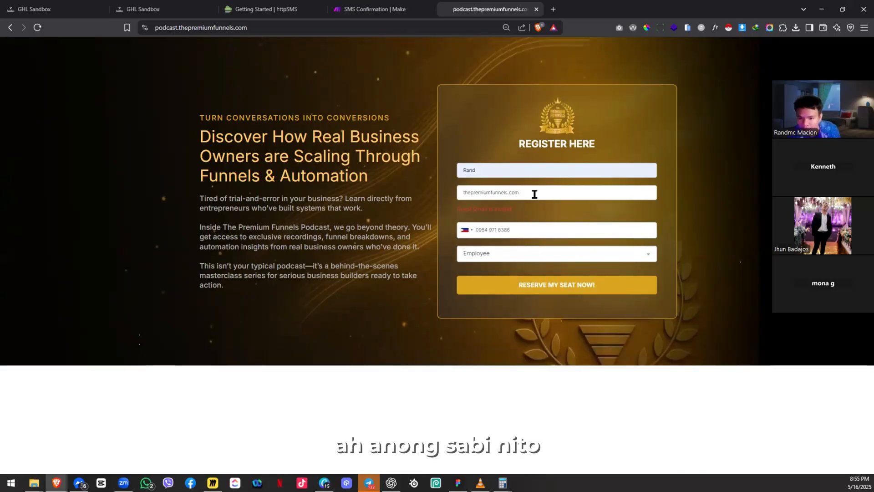
Step: Replace the invalid email with a valid address and resubmit with Reserve My Seat Now
triple_click(543, 207)
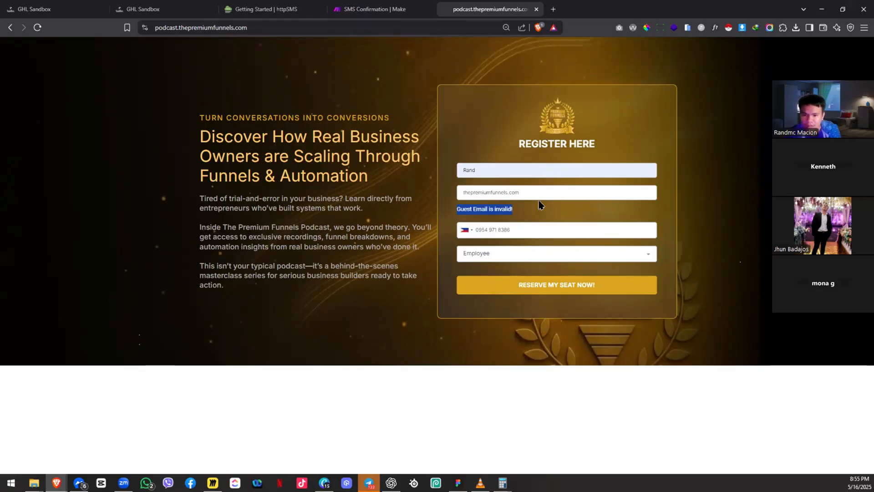
left_click(538, 199)
key("ctrl+a")
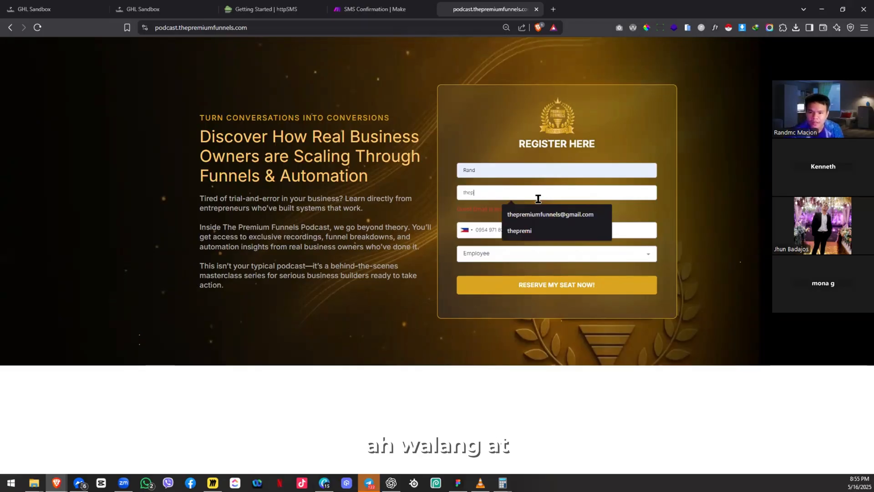
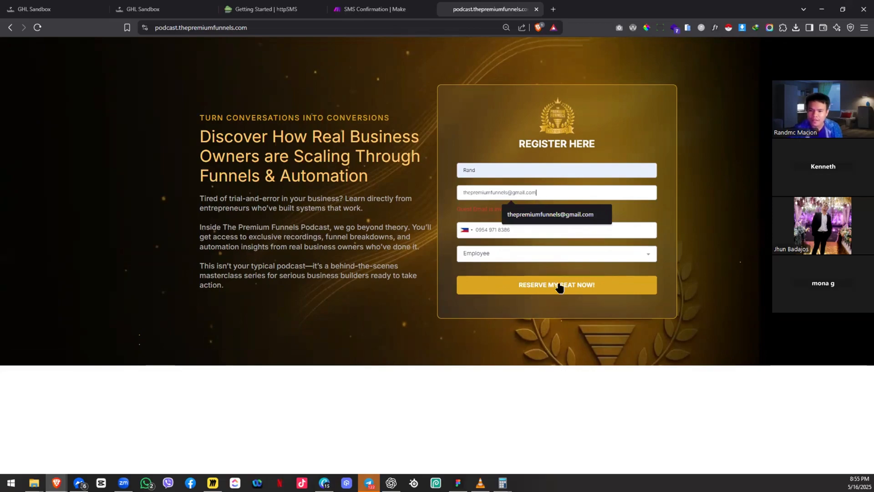
left_click(516, 282)
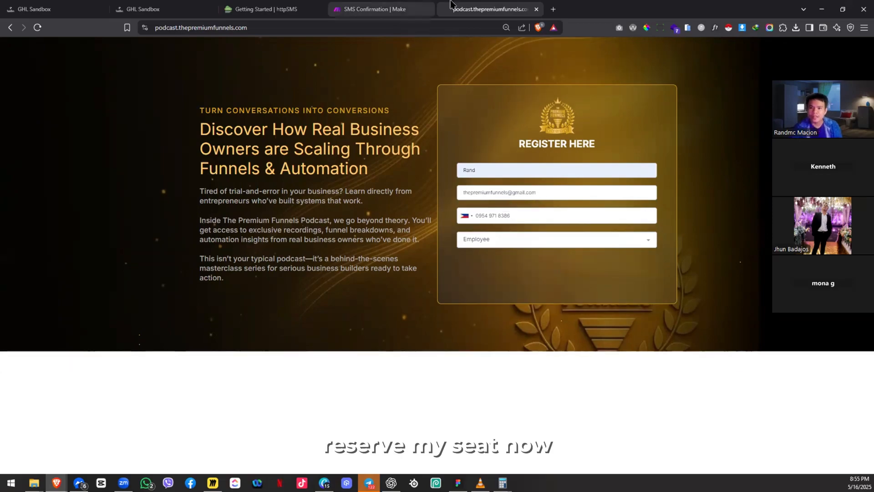
Step: Reset the page zoom to 100%, reload the registration page, and return to the GoHighLevel workflow
left_click(506, 27)
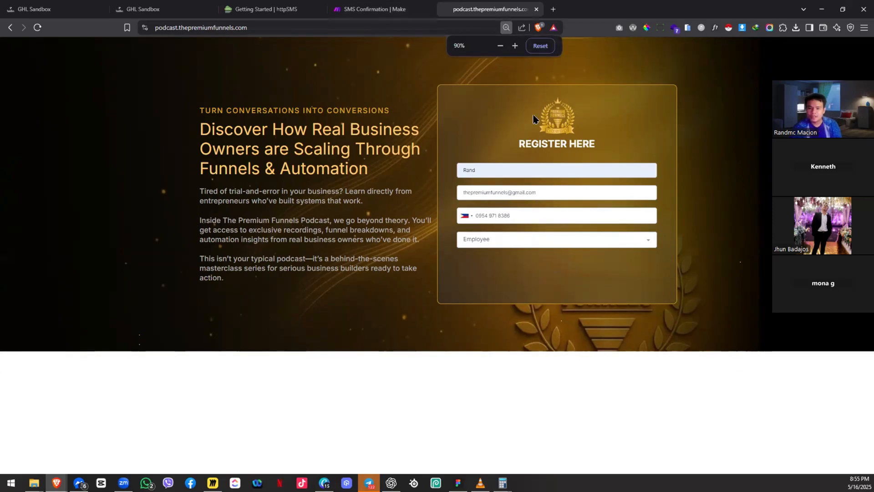
left_click(541, 46)
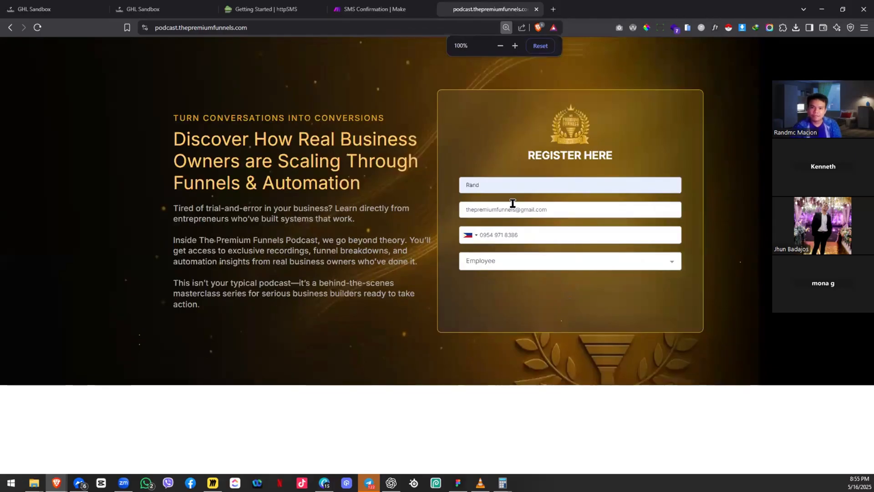
key("ctrl+r")
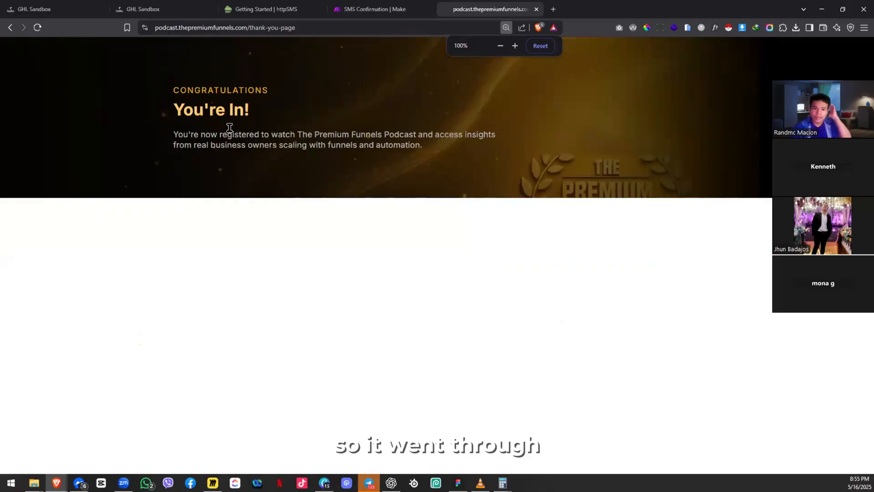
left_click(50, 4)
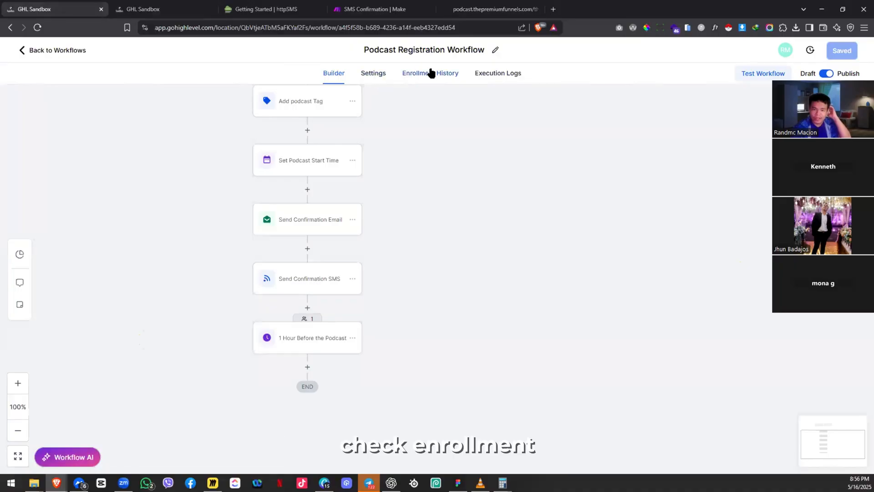
Step: Check Enrollment History for the test contact, then open the Execution Logs
left_click(405, 72)
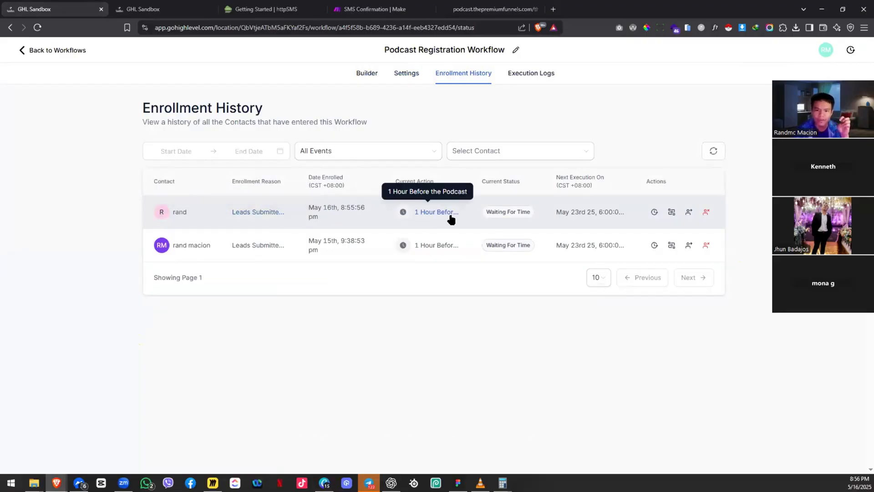
left_click(531, 74)
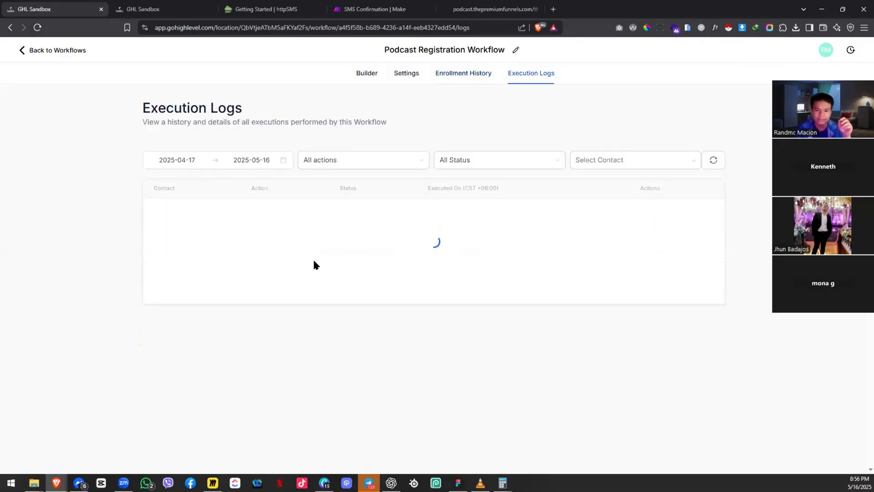
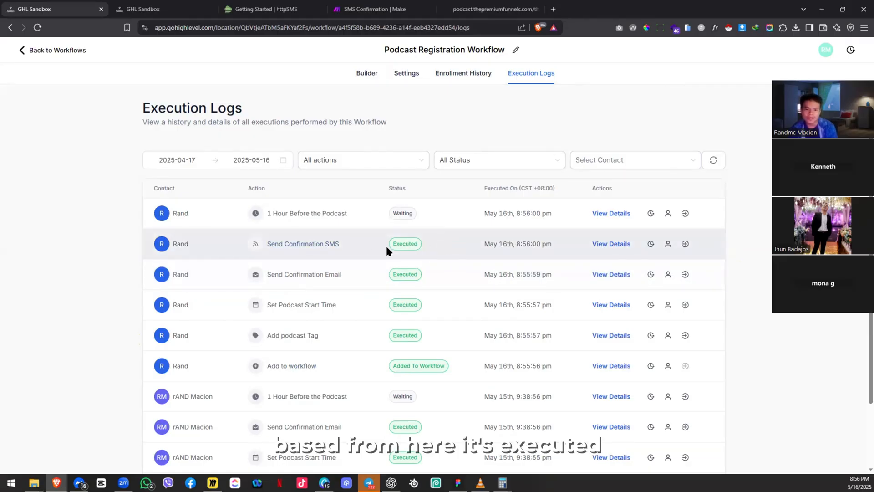
Step: Switch to the 'SMS Confirmation | Make' tab showing the scenario's GHL Webhook
left_click(374, 9)
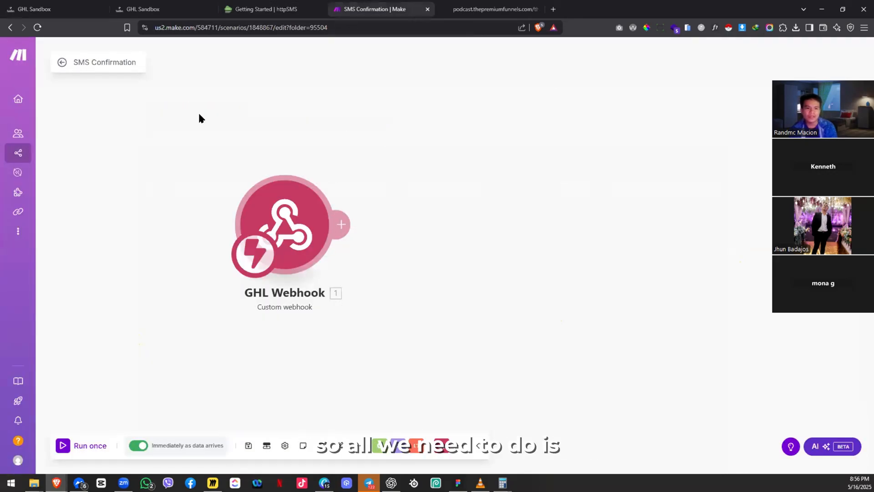
Step: Open the scenario's History and view the May 16, 2025 8:56 PM run details
left_click(61, 63)
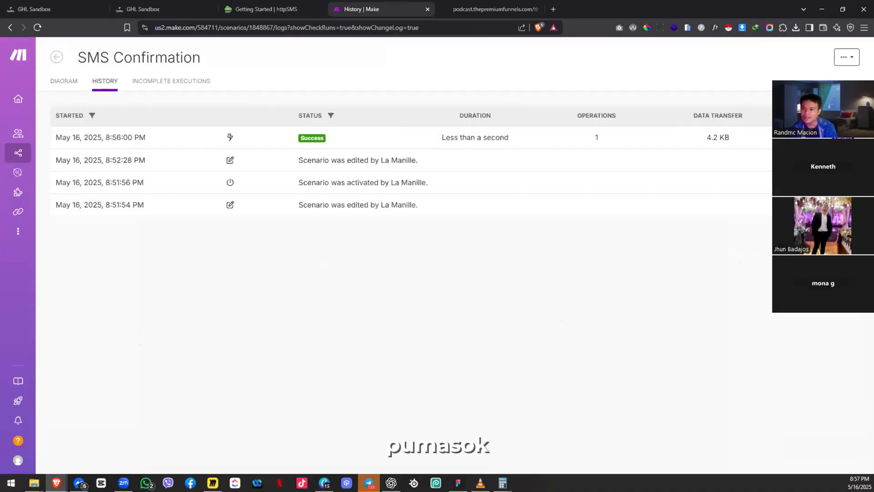
left_click(842, 137)
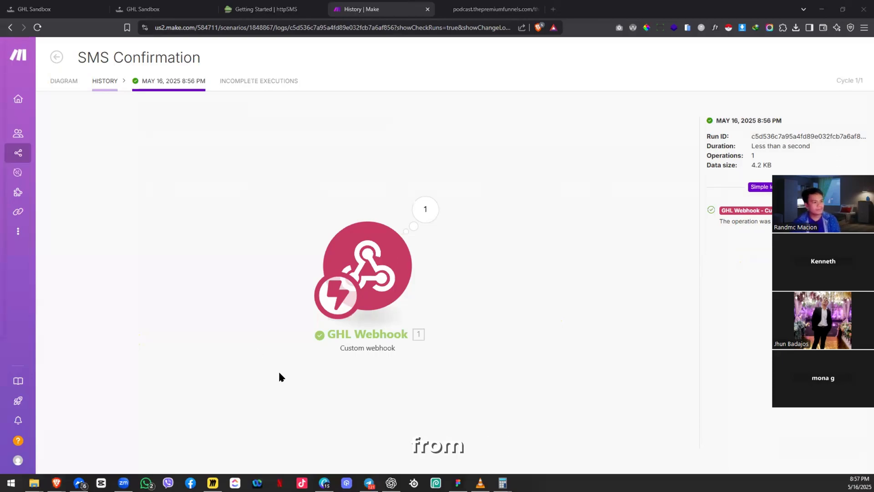
key("alt+Tab")
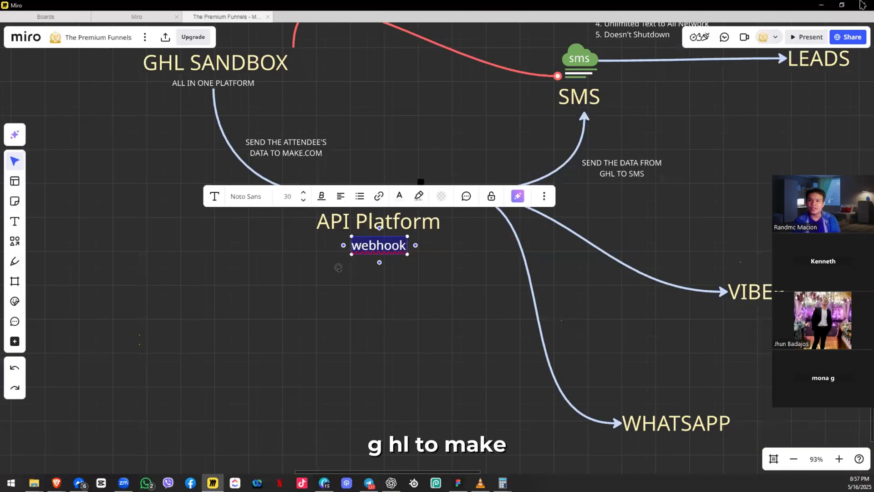
left_click_drag(419, 117, 336, 189)
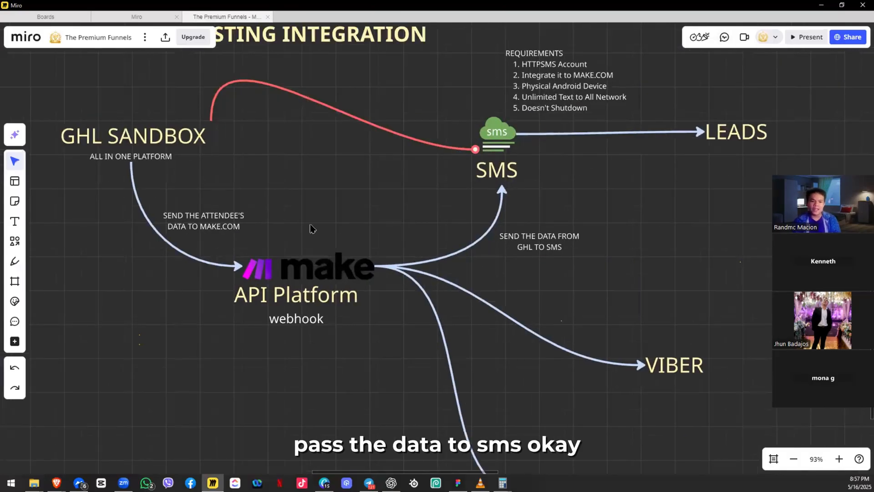
left_click(331, 299)
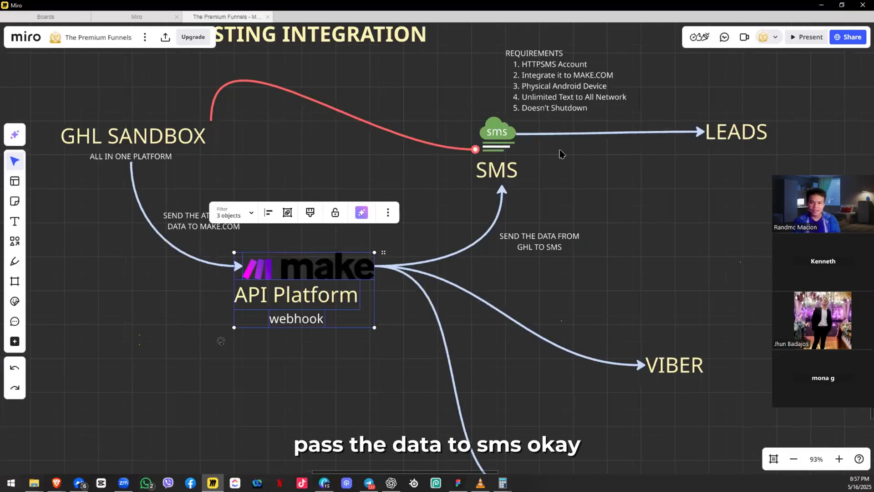
left_click_drag(517, 195, 480, 235)
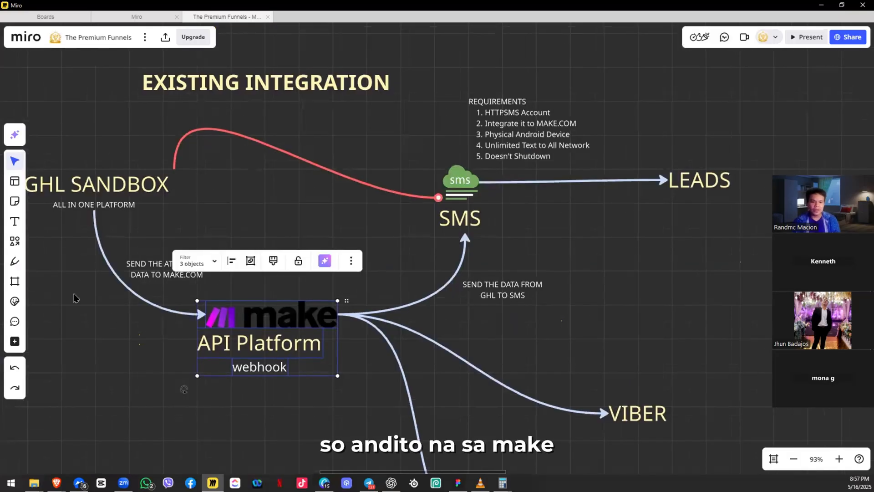
left_click_drag(74, 296, 107, 285)
left_click(353, 219)
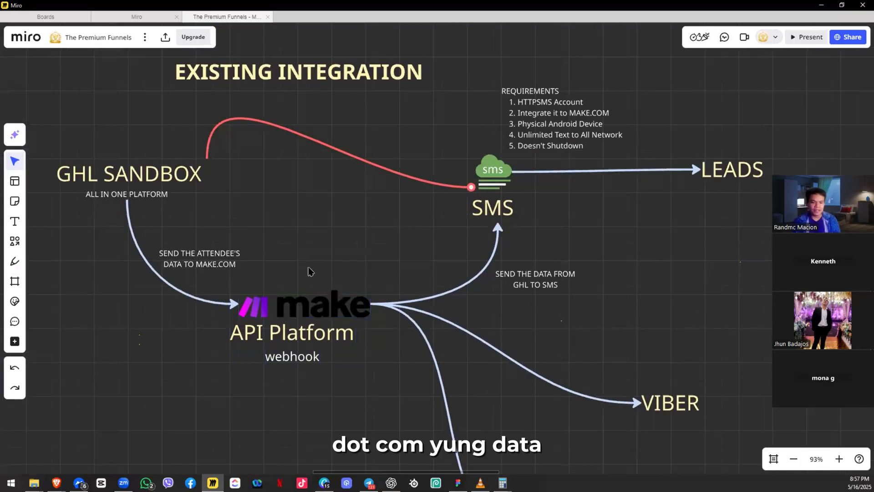
left_click_drag(364, 321, 408, 296)
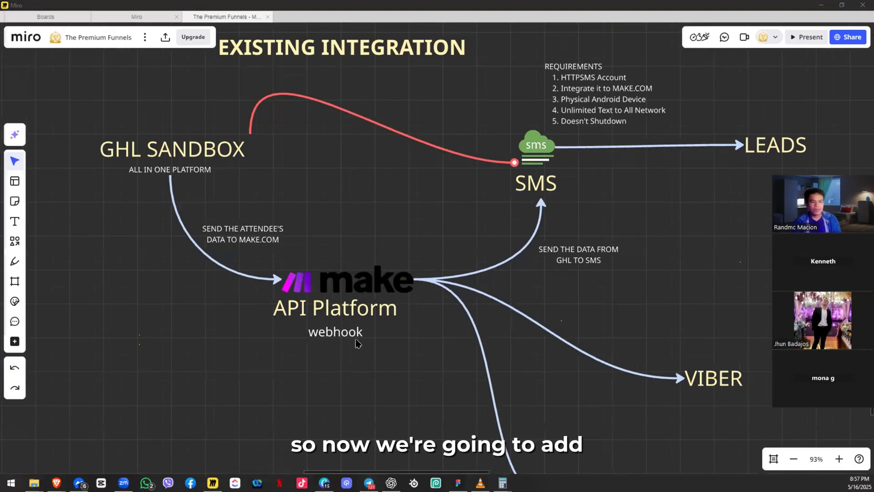
key("alt+Tab")
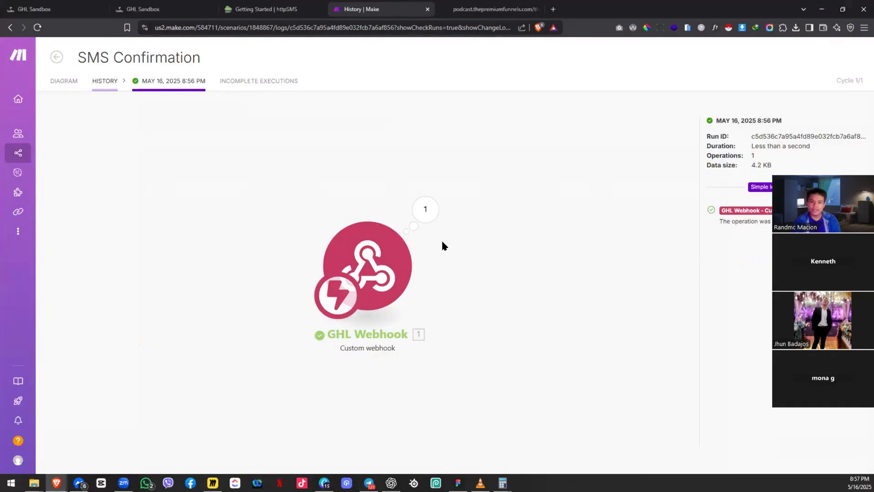
Step: Add an HTTP 'Make an API Key Auth request' module after GHL Webhook and start a new credential
left_click_drag(415, 201, 408, 188)
left_click(63, 83)
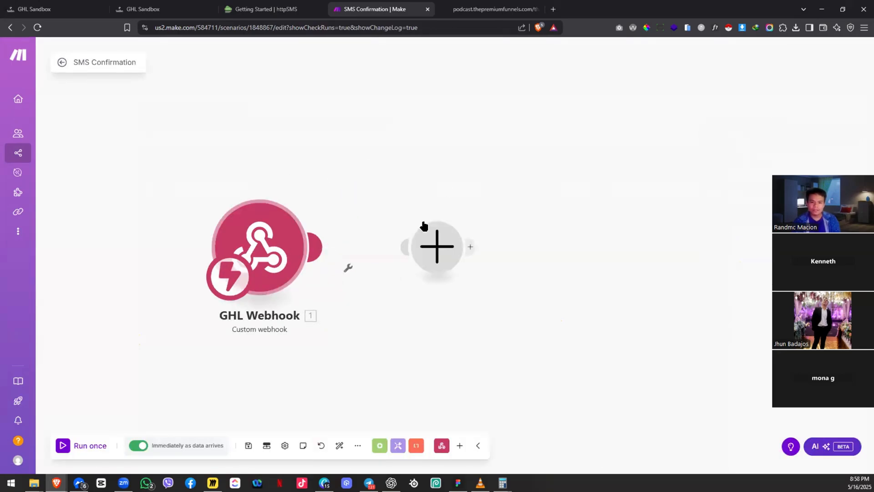
left_click(435, 246)
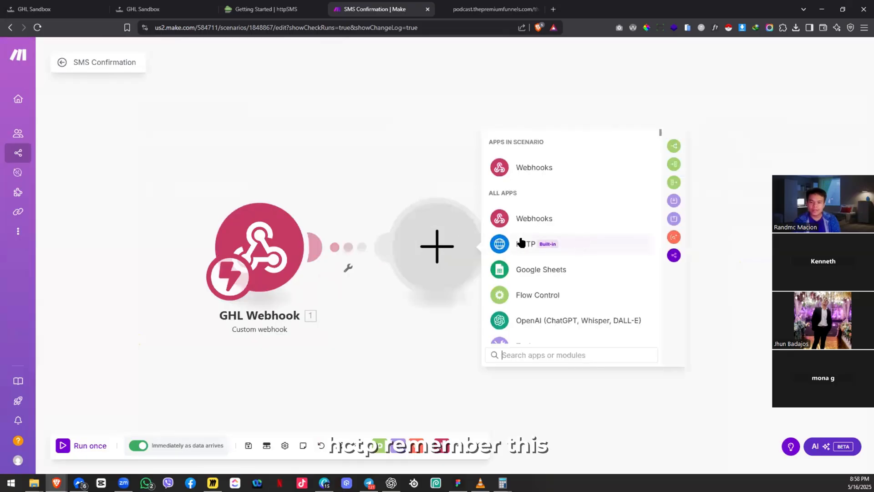
left_click(550, 247)
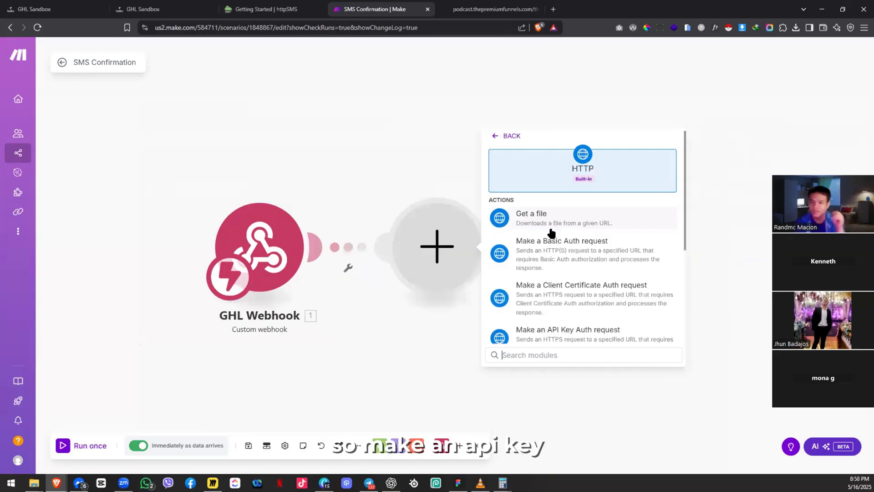
left_click(548, 336)
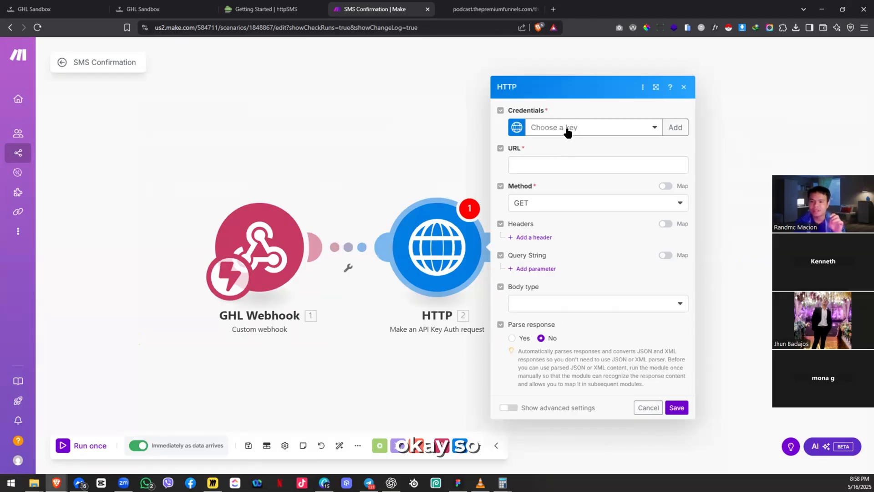
left_click(675, 128)
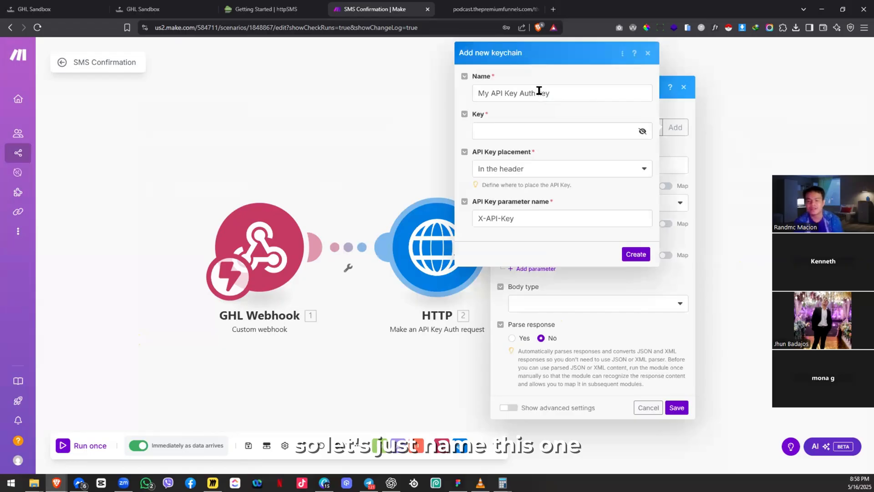
Step: Name the new keychain 'tpf-podcast-sms-confirmation-connection' and put the cursor in the Key field
triple_click(539, 92)
type("tpf-")
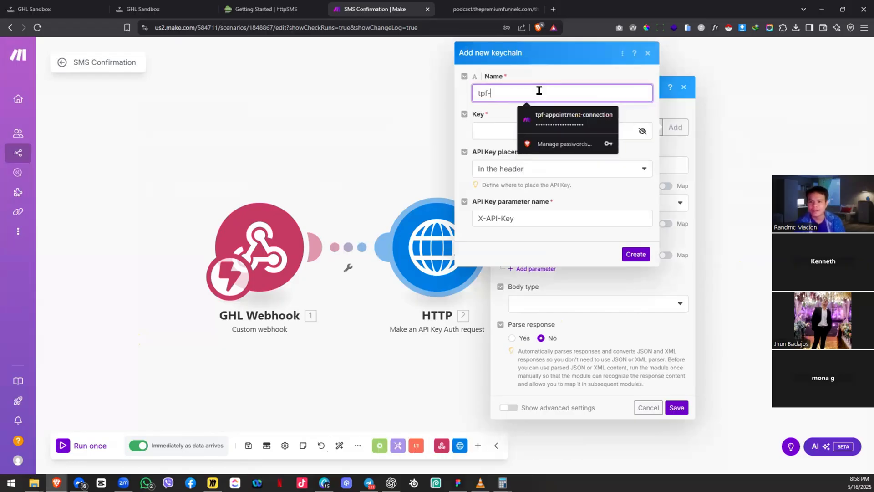
type("podcast-connection")
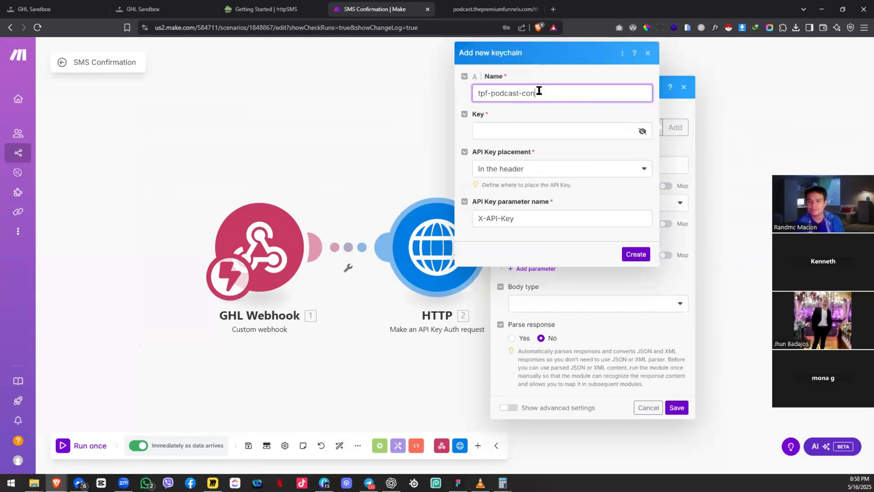
key("BackSpace")
key("BackSpace")
key("BackSpace")
key("BackSpace")
key("BackSpace")
key("BackSpace")
key("BackSpace")
key("BackSpace")
key("BackSpace")
key("BackSpace")
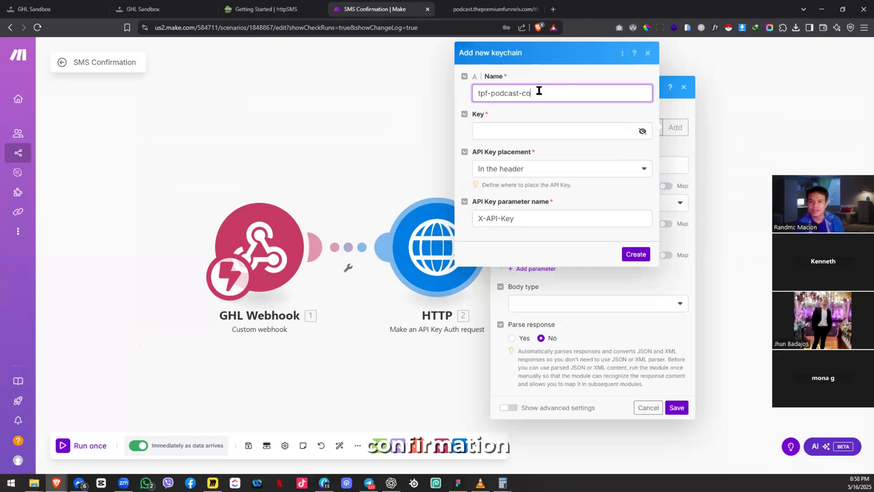
type("sms-confirmatio")
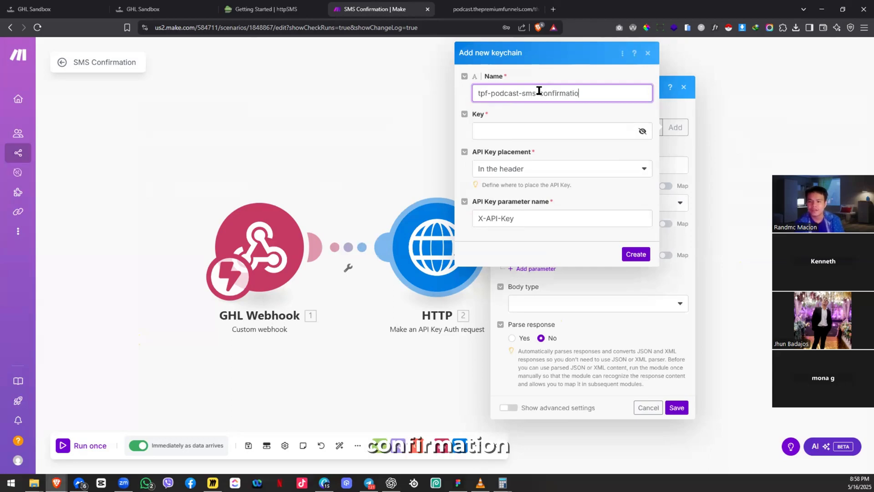
type("n-connection")
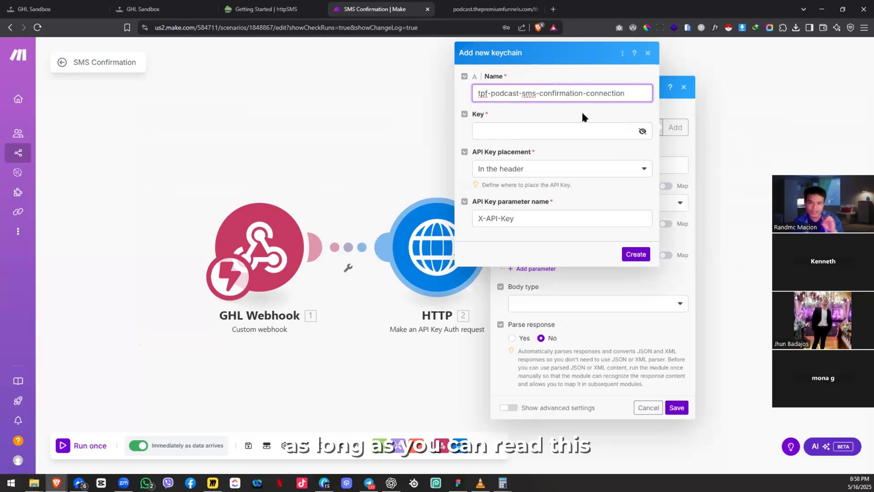
left_click(512, 143)
left_click(520, 131)
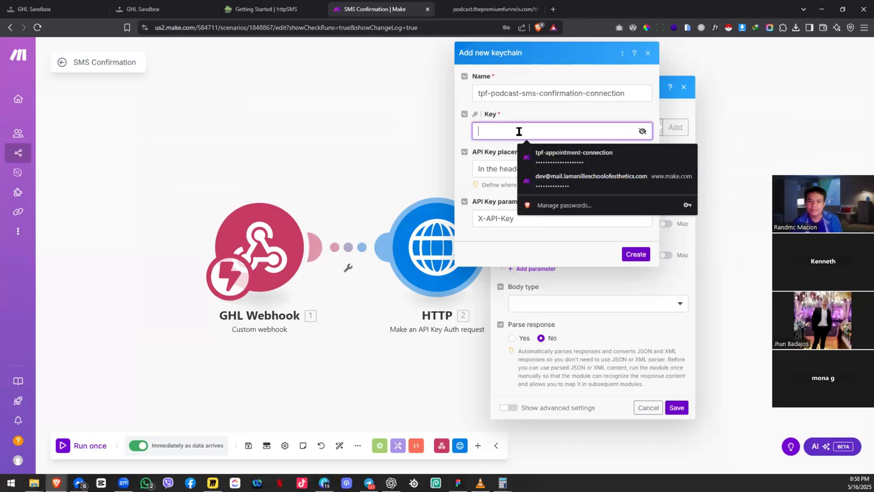
left_click(558, 122)
left_click(551, 135)
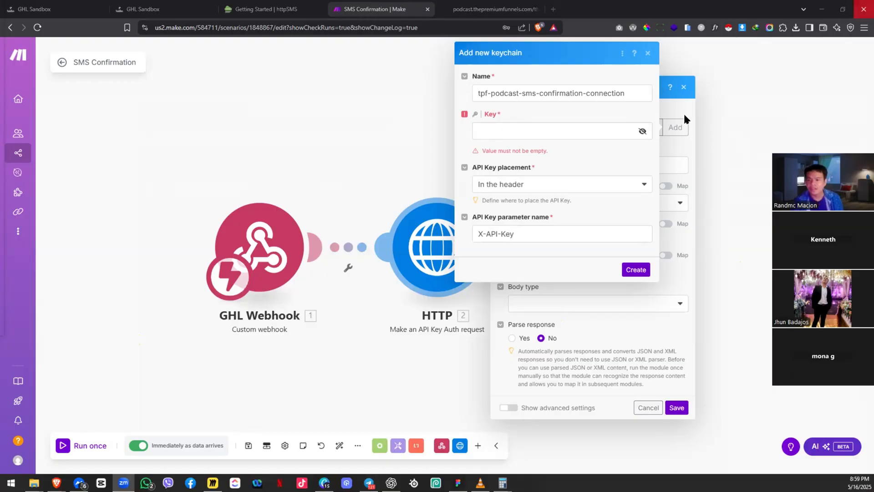
Step: Look through the httpSMS documentation, then go back to the httpSMS Settings page
left_click(270, 1)
left_click(270, 1)
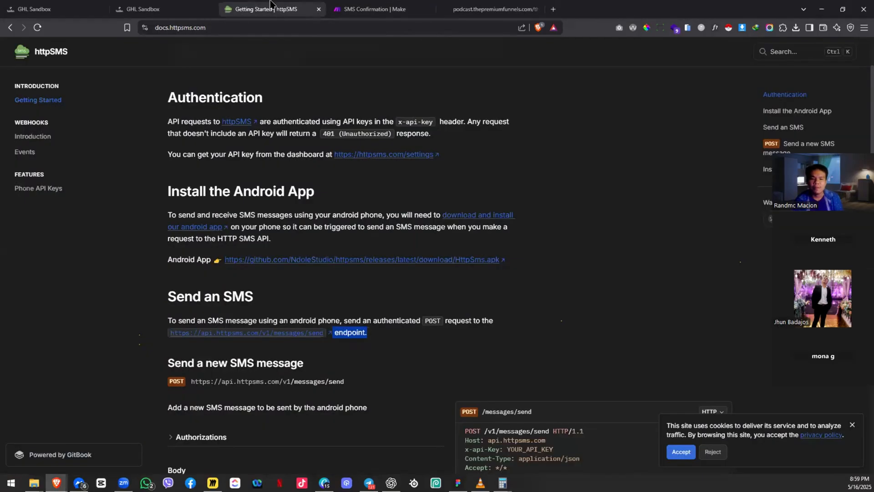
left_click(378, 8)
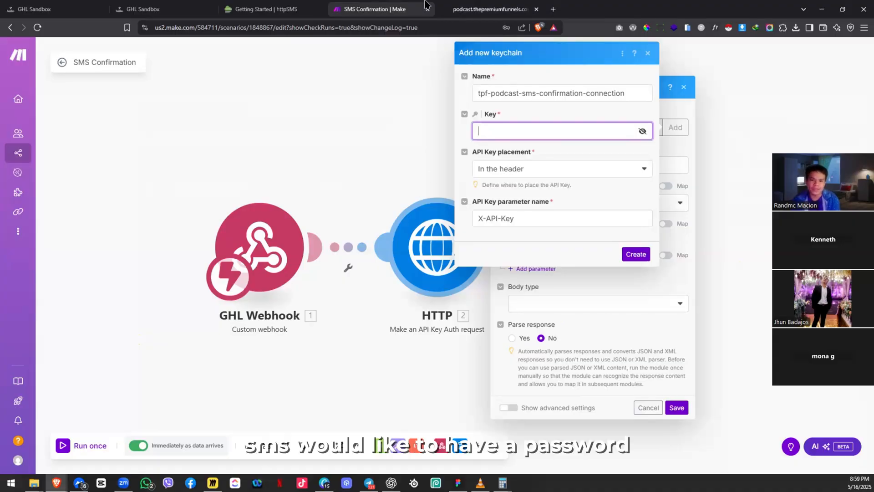
left_click(266, 9)
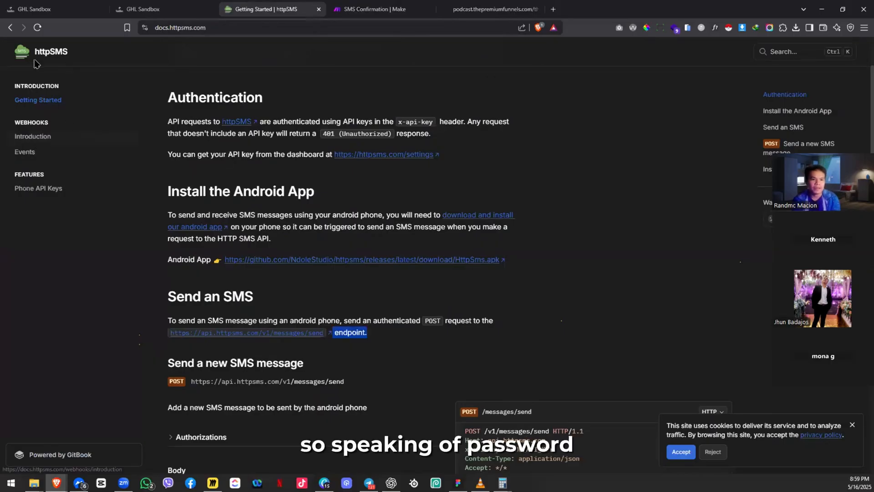
scroll(110, 94, "up", 2)
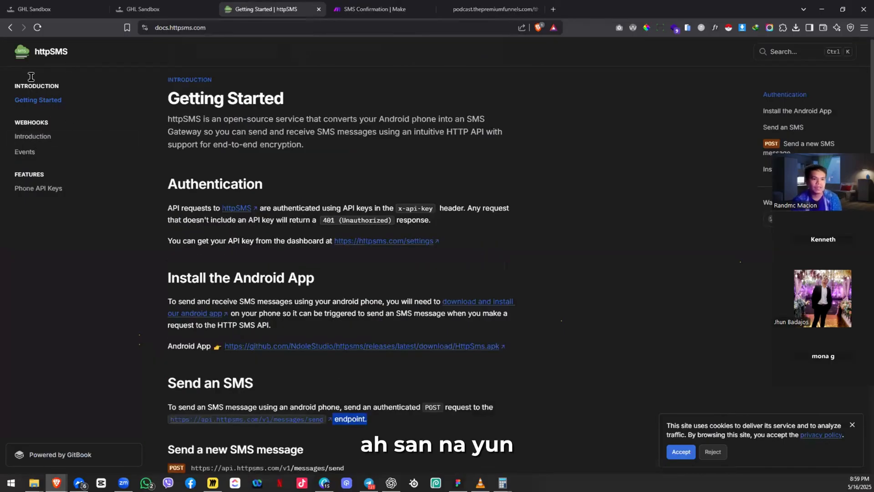
scroll(31, 76, "down", 2)
key("alt+Left")
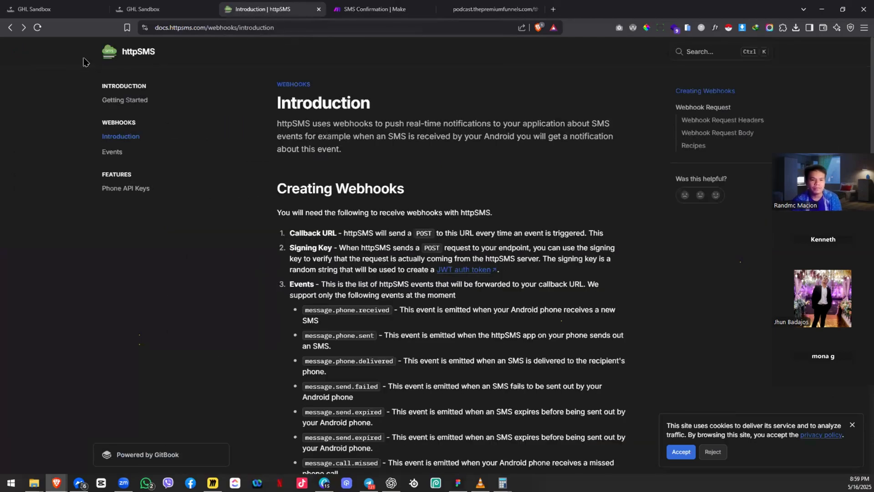
key("alt+Left")
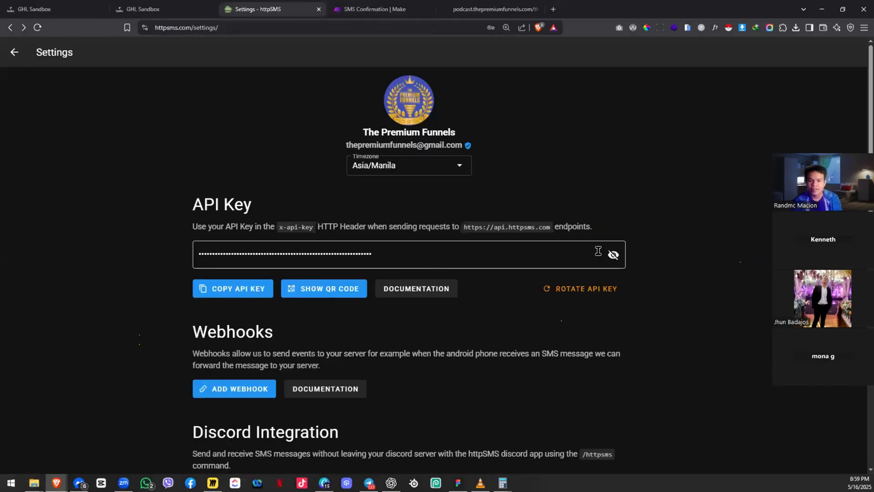
Step: Copy the httpSMS API key from Settings and return to the SMS Confirmation scenario
left_click(613, 254)
left_click(613, 255)
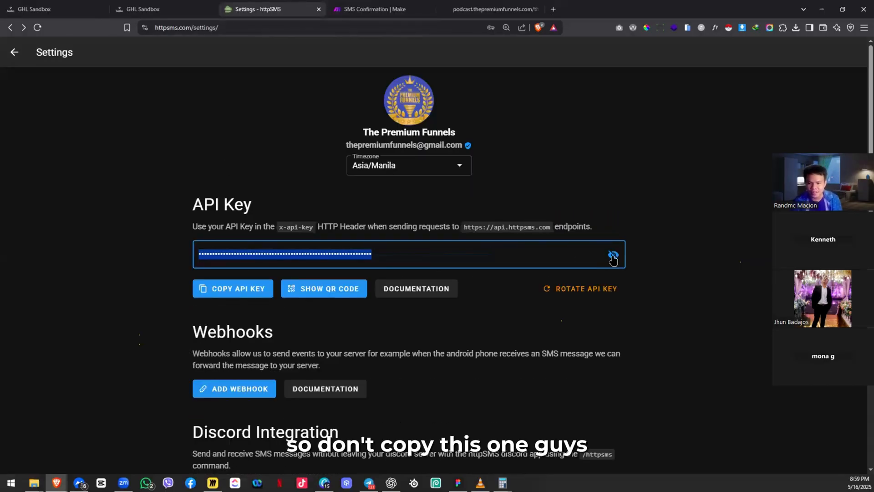
left_click(613, 257)
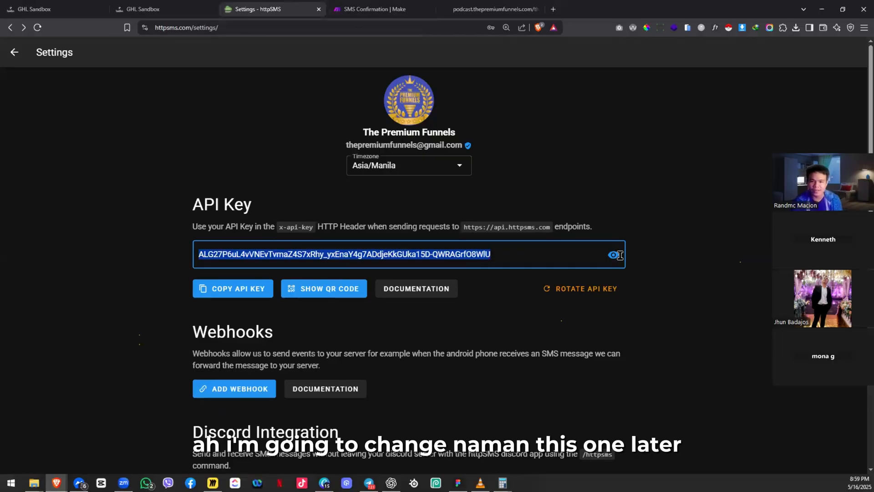
left_click(610, 256)
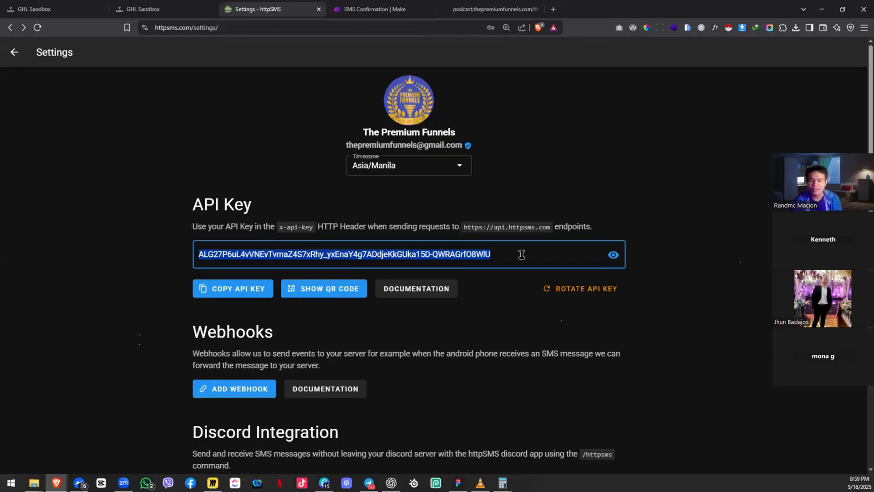
left_click(219, 282)
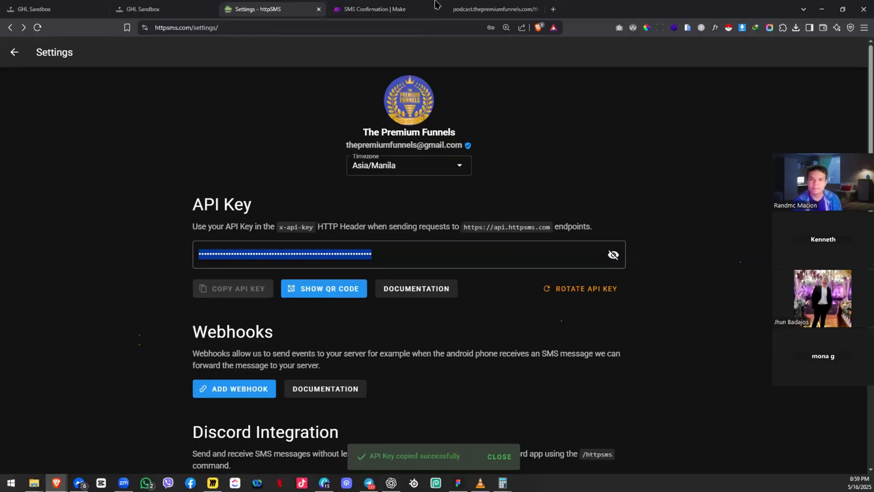
left_click(438, 6)
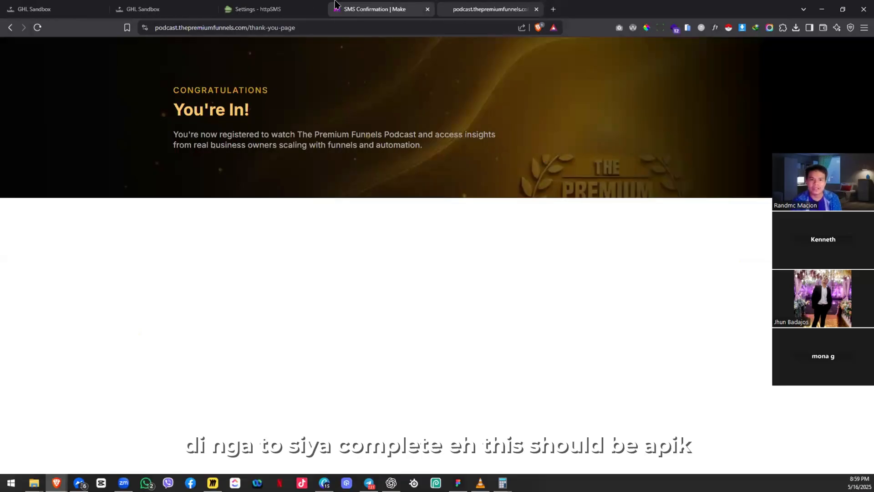
left_click(355, 9)
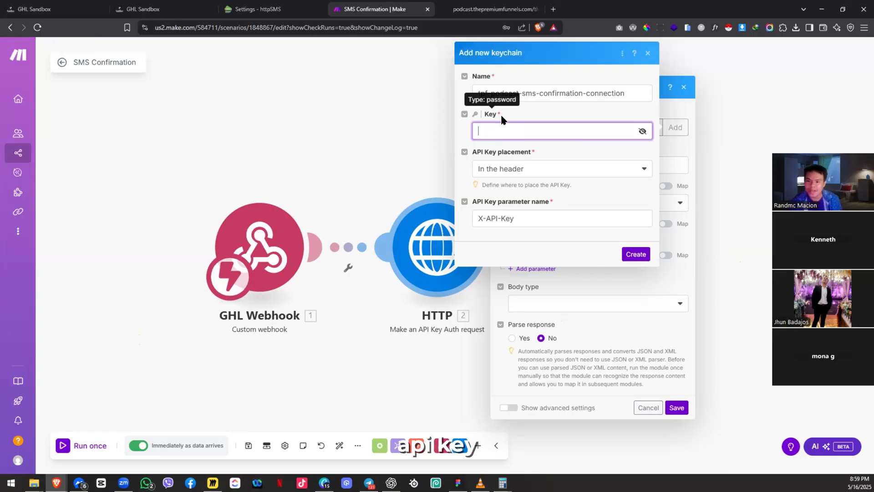
Step: Paste the API key into Key and create the 'tpf-podcast-sms-confirmation-connection' keychain as credentials
left_click(531, 133)
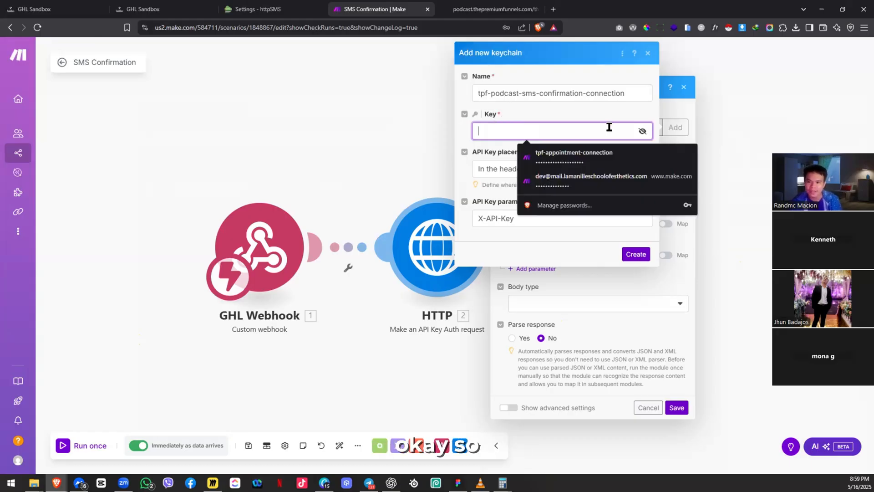
left_click(557, 153)
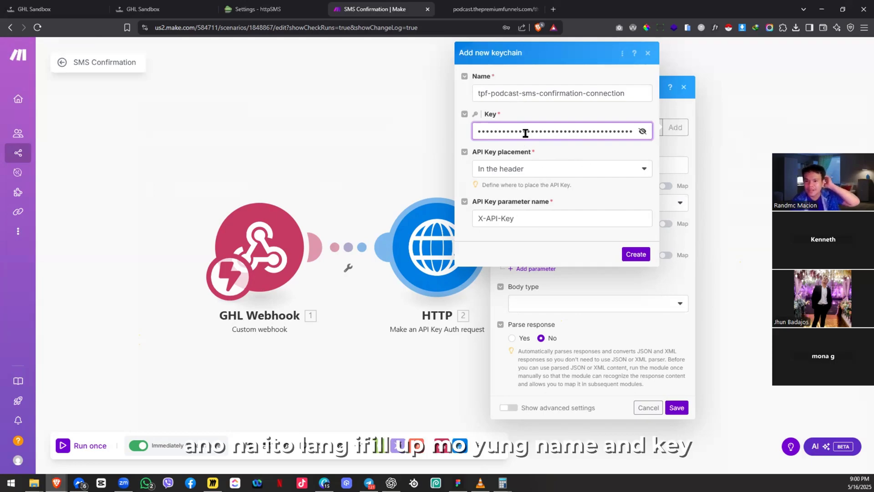
left_click(639, 256)
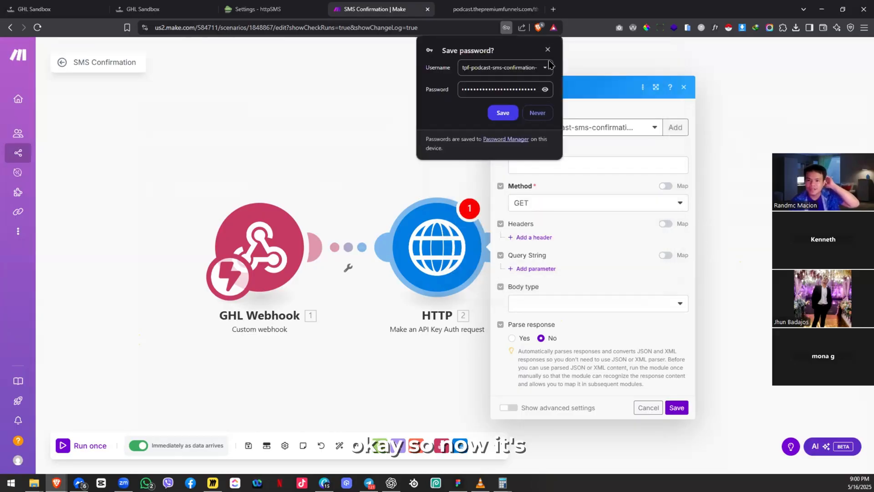
left_click(547, 50)
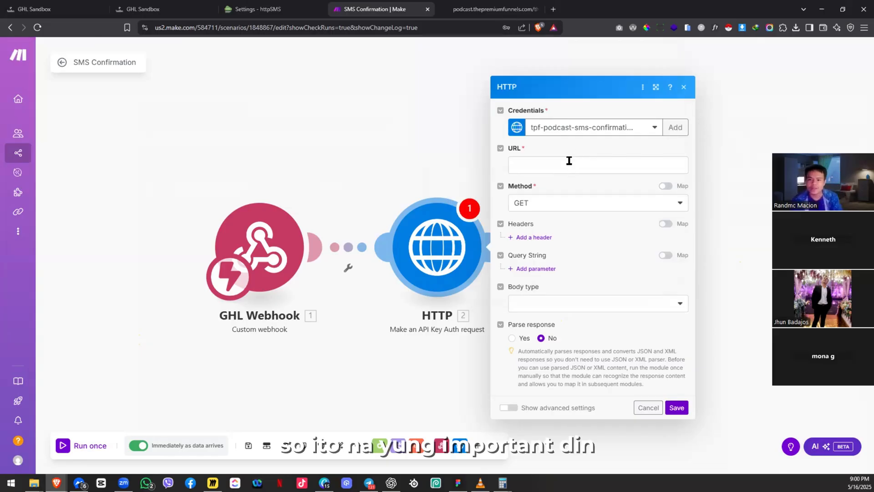
left_click(460, 5)
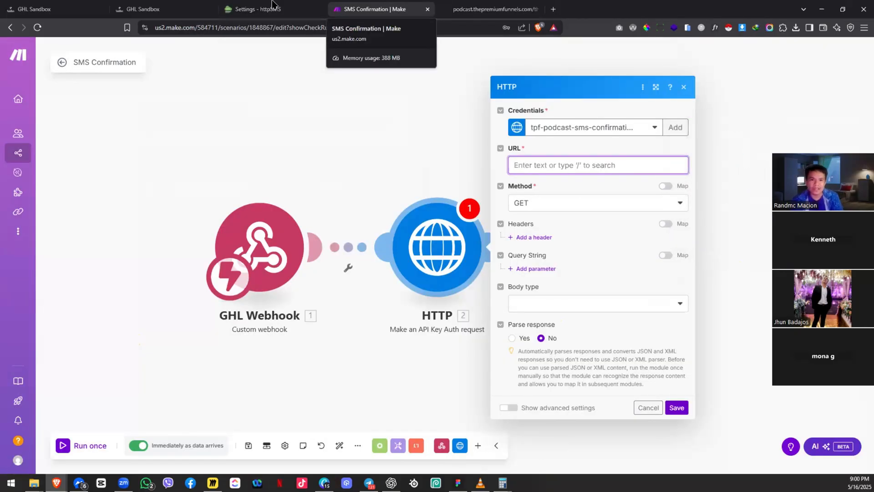
Step: Open the httpSMS Webhooks Documentation and scroll through the webhook Events list
left_click(273, 9)
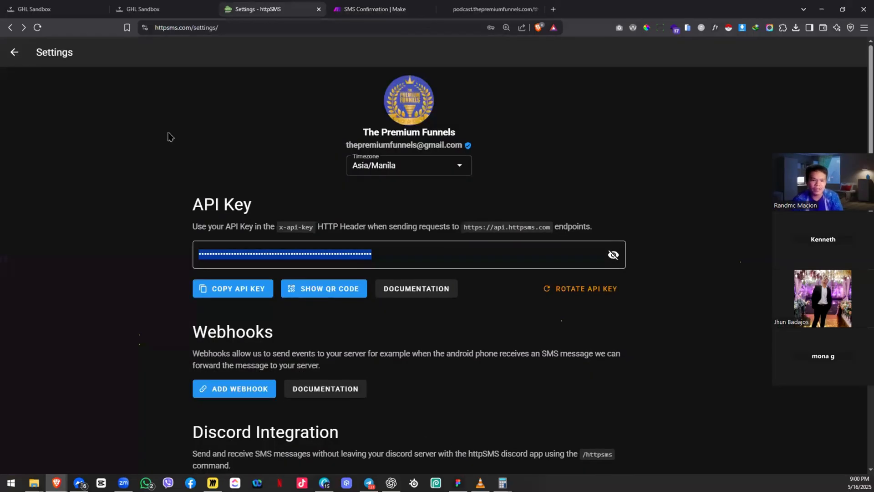
left_click(314, 397)
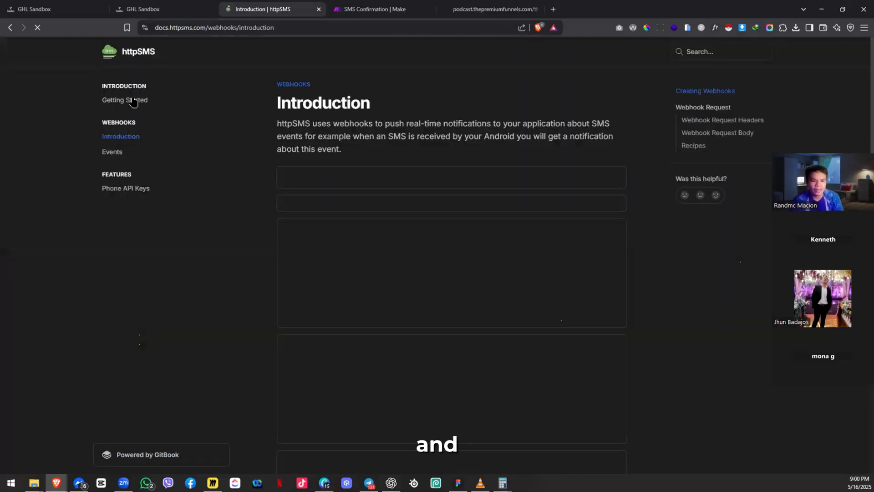
left_click(133, 101)
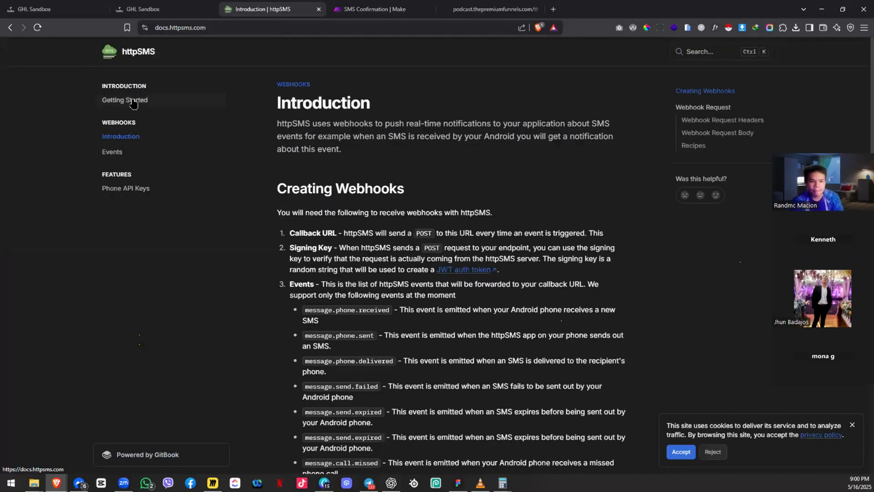
left_click(107, 152)
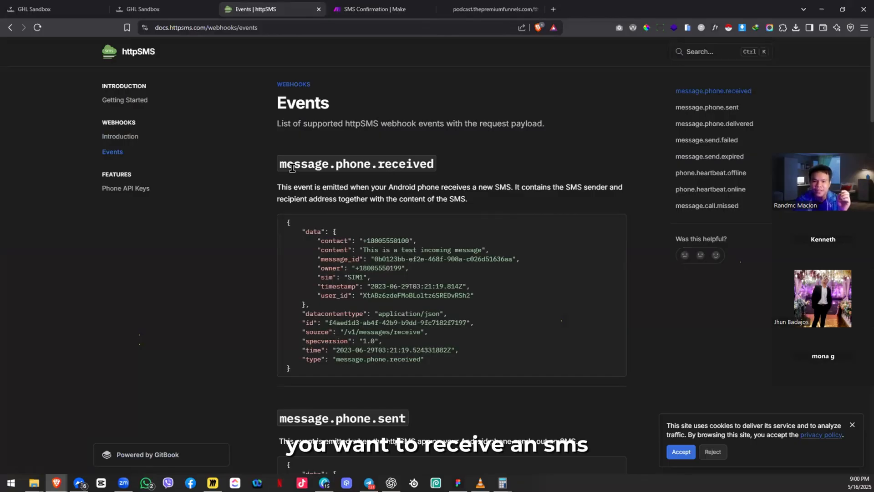
scroll(341, 168, "down", 4)
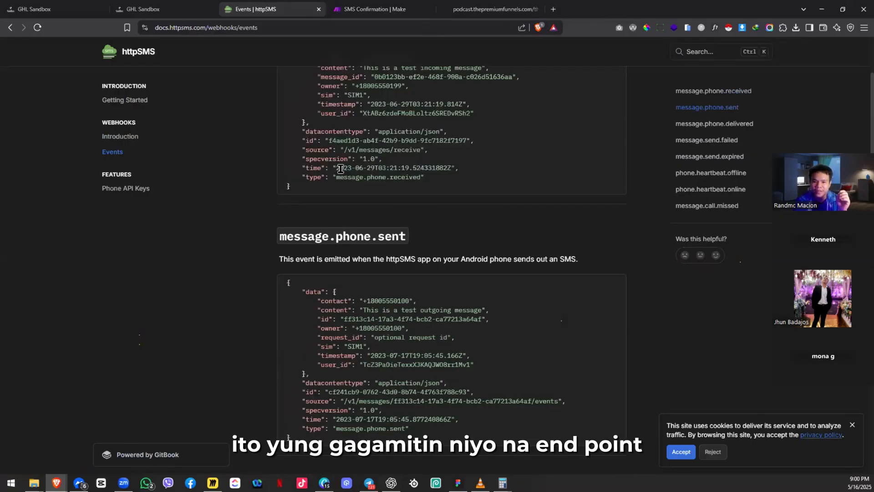
scroll(340, 171, "down", 8)
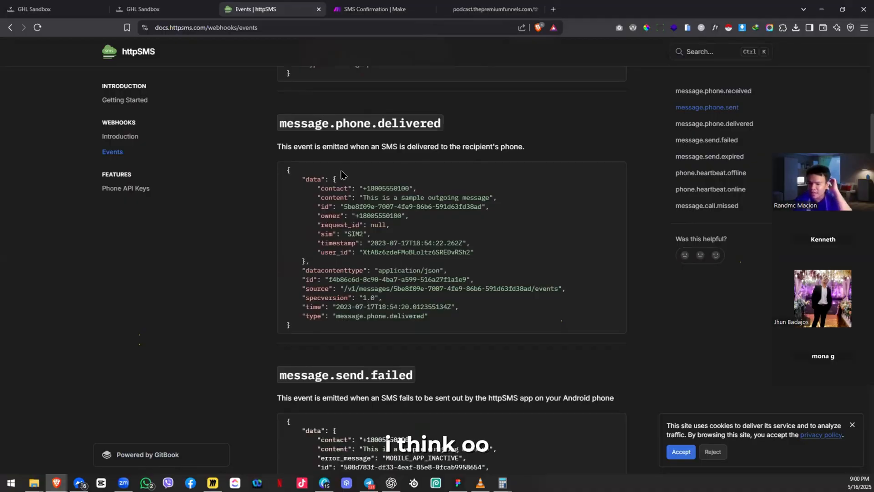
scroll(393, 266, "down", 2)
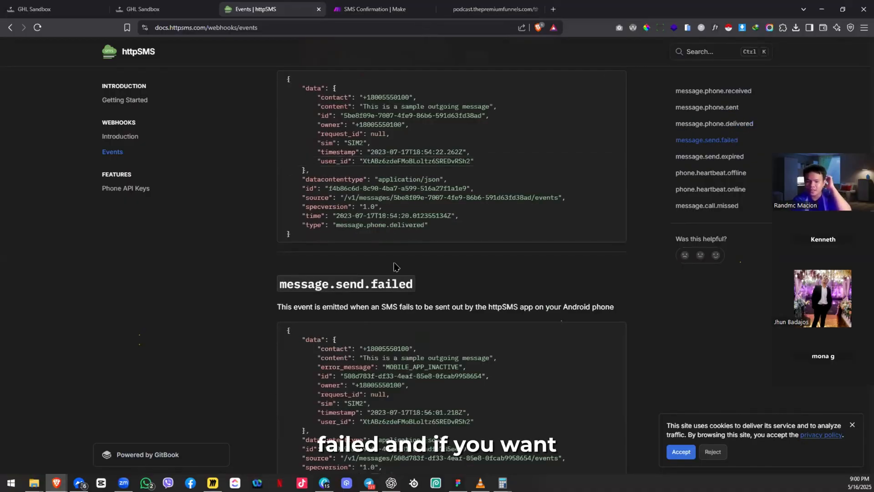
scroll(394, 266, "down", 4)
scroll(475, 266, "down", 4)
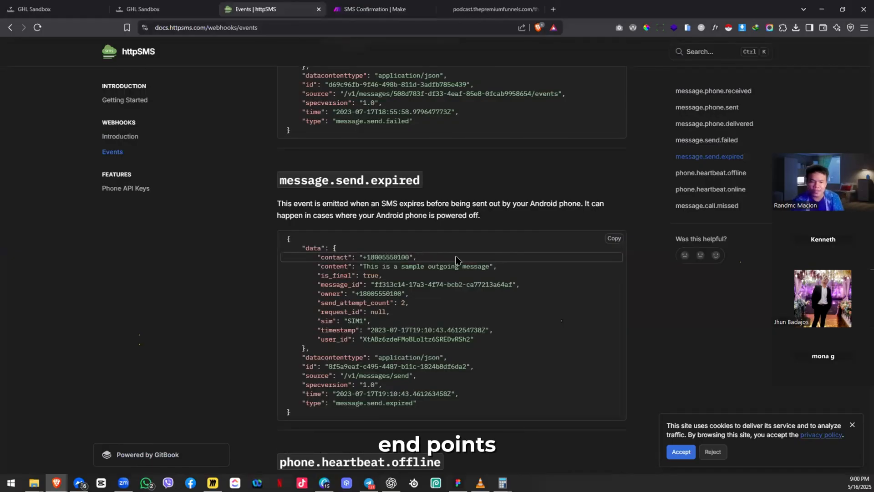
scroll(462, 262, "down", 4)
scroll(408, 229, "up", 2)
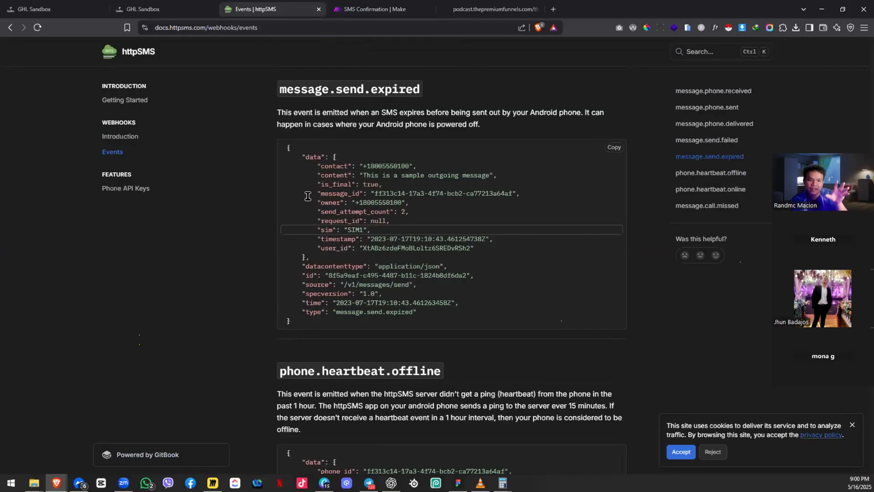
Step: Select the message.send.expired example payload, then review the Getting Started guide
triple_click(378, 330)
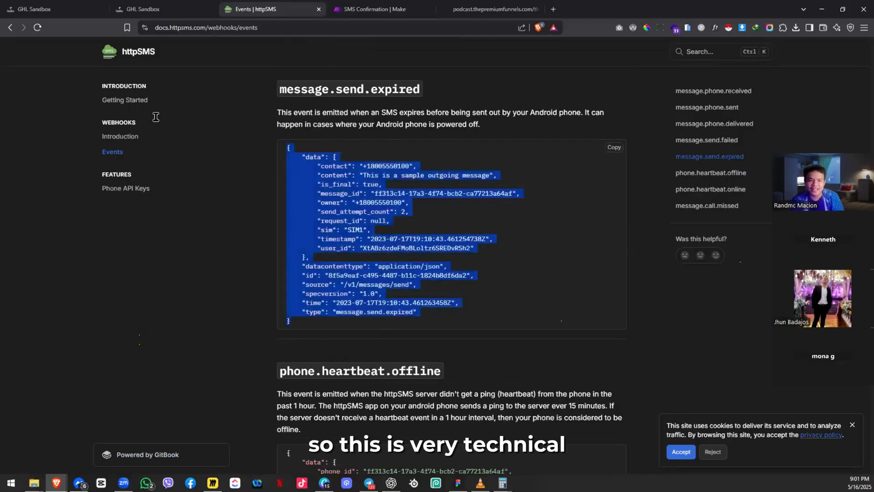
scroll(364, 289, "up", 20)
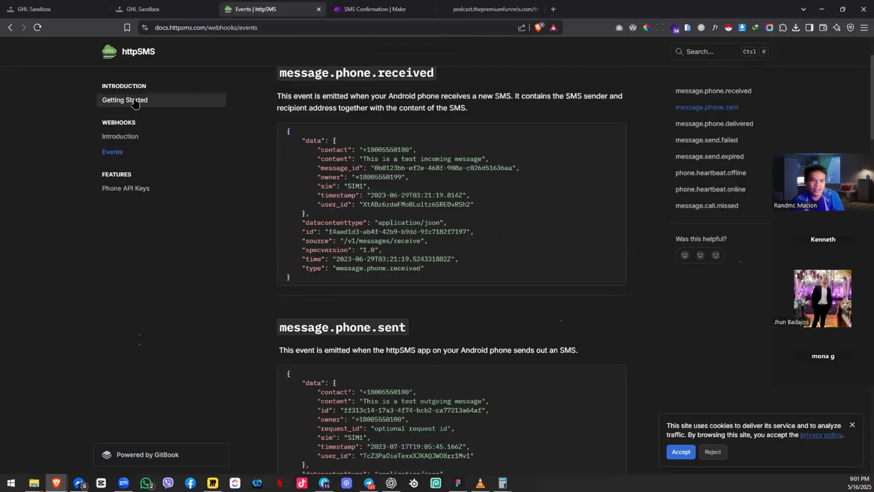
left_click(134, 100)
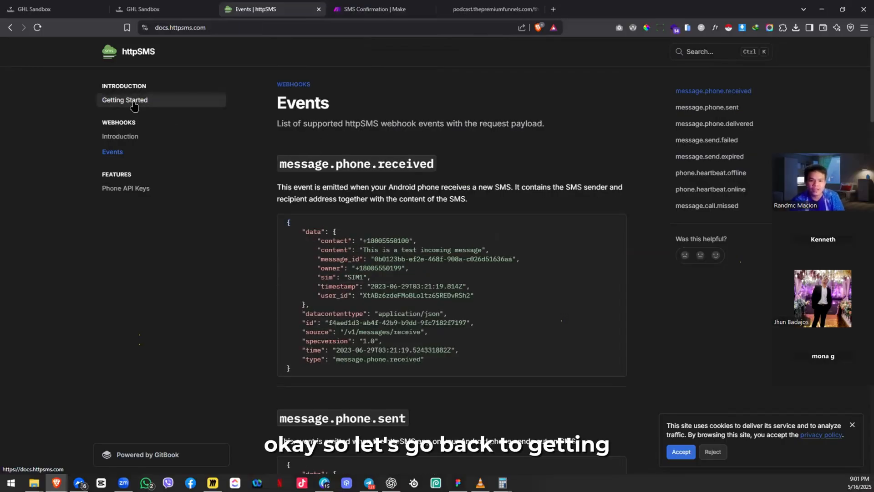
scroll(221, 119, "down", 2)
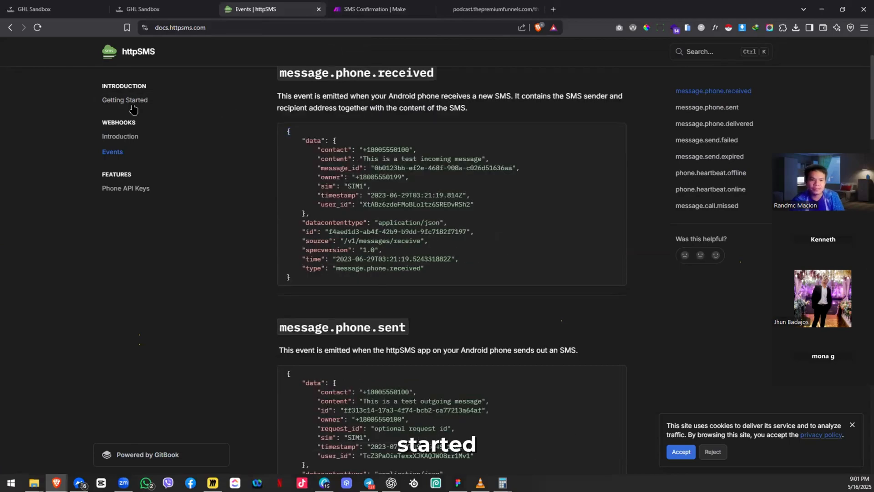
scroll(132, 109, "up", 2)
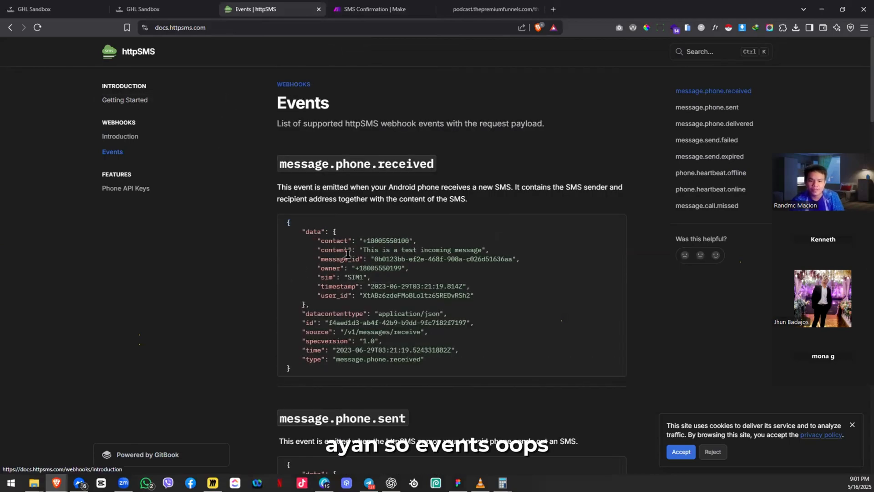
left_click(122, 96)
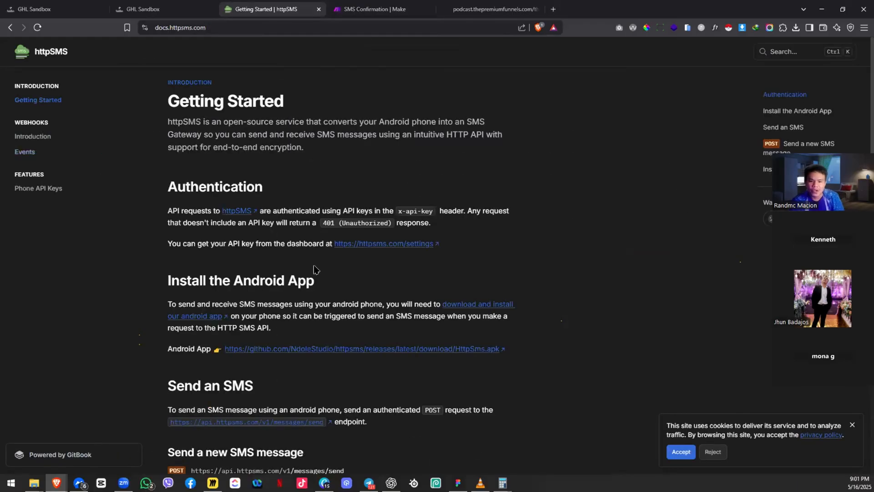
scroll(314, 270, "down", 15)
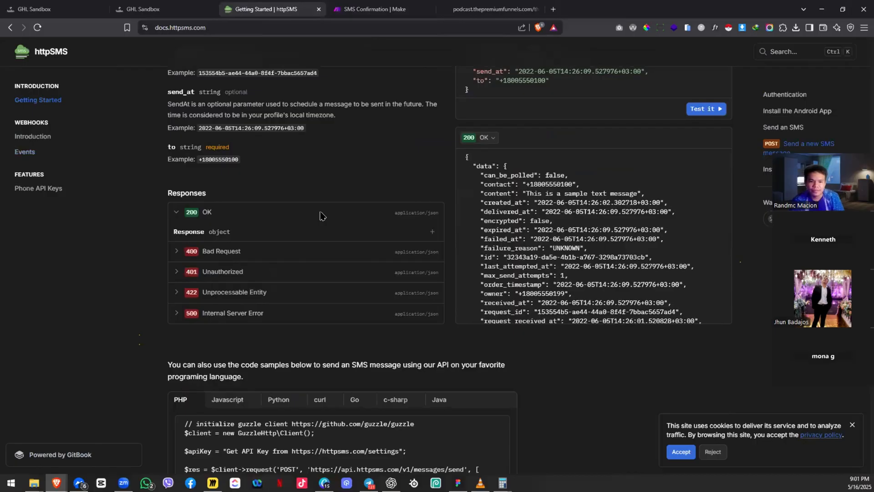
scroll(328, 196, "up", 8)
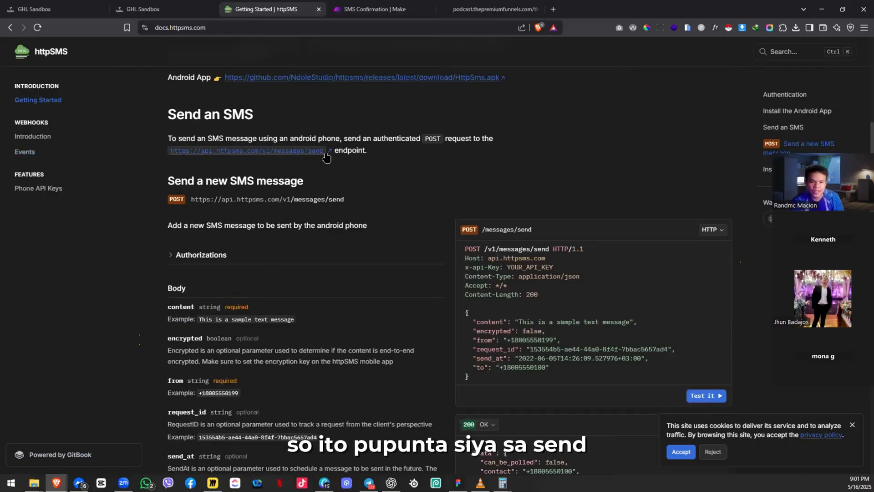
mouse_move(326, 157)
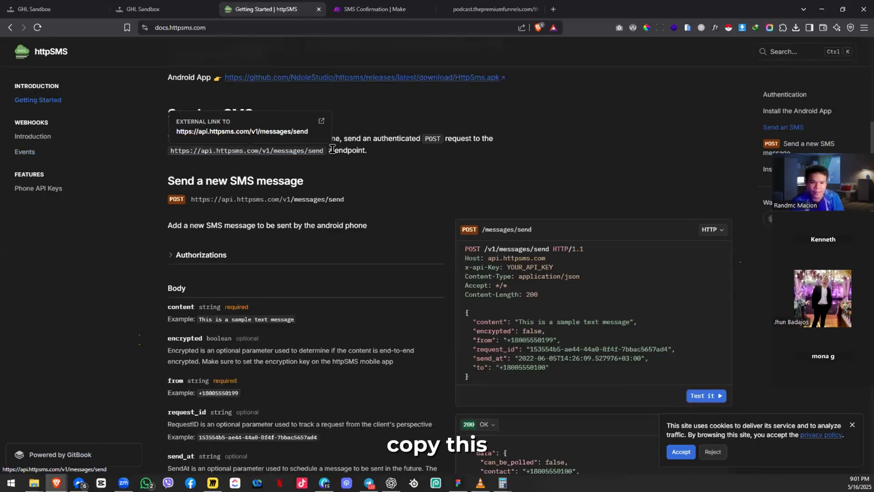
left_click_drag(186, 151, 335, 154)
key("ctrl+c")
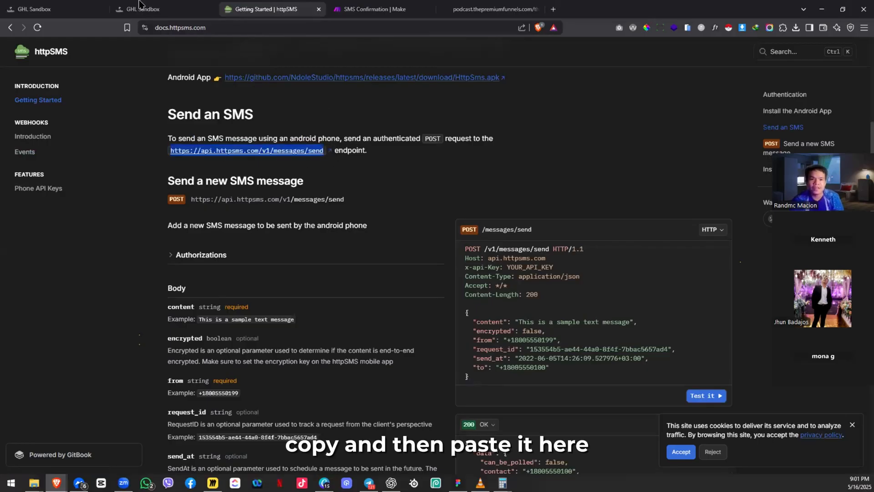
left_click(151, 9)
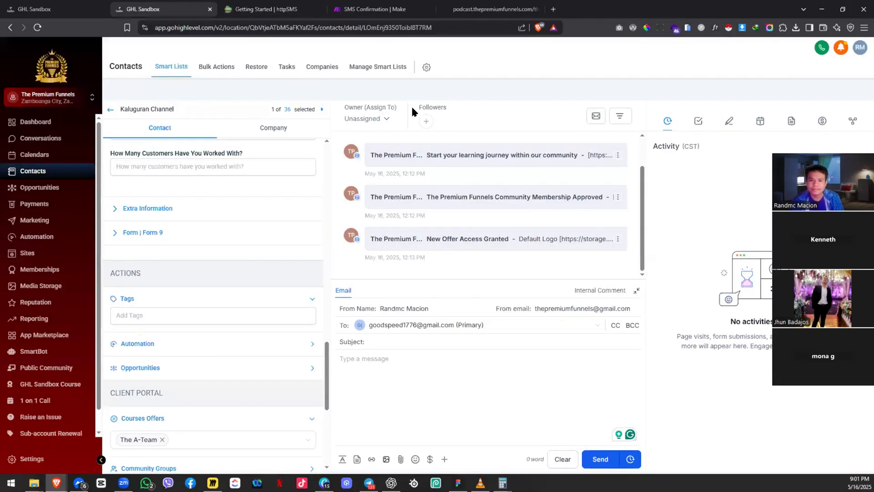
left_click(374, 9)
left_click(538, 165)
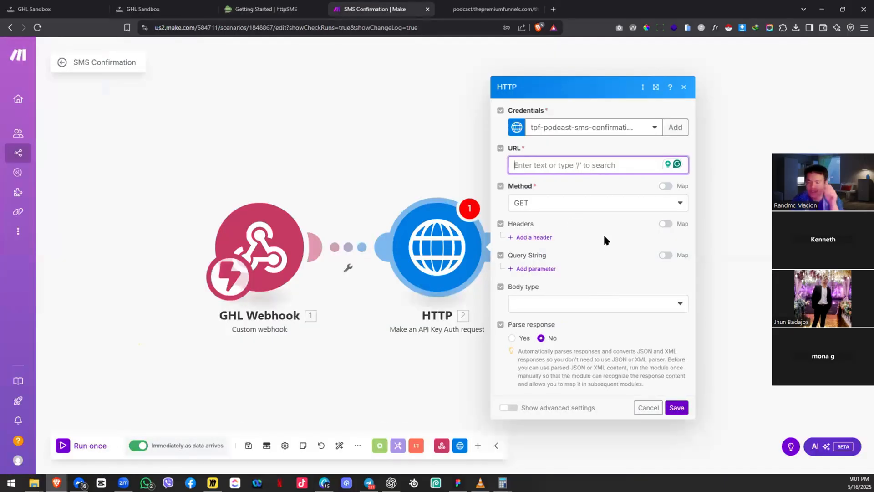
key("ctrl+v")
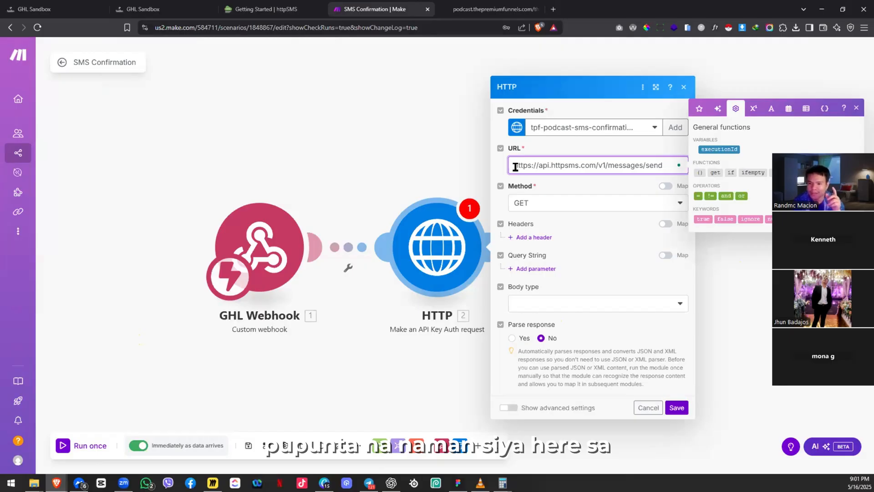
left_click(613, 184)
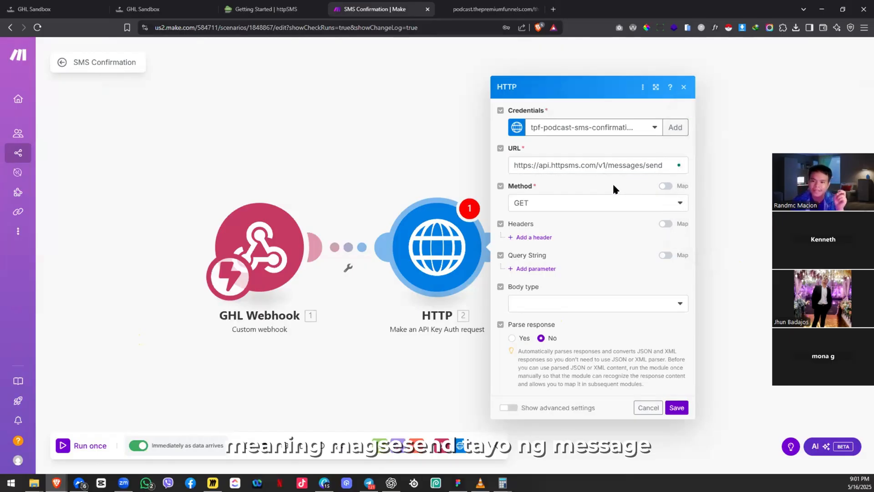
left_click(568, 205)
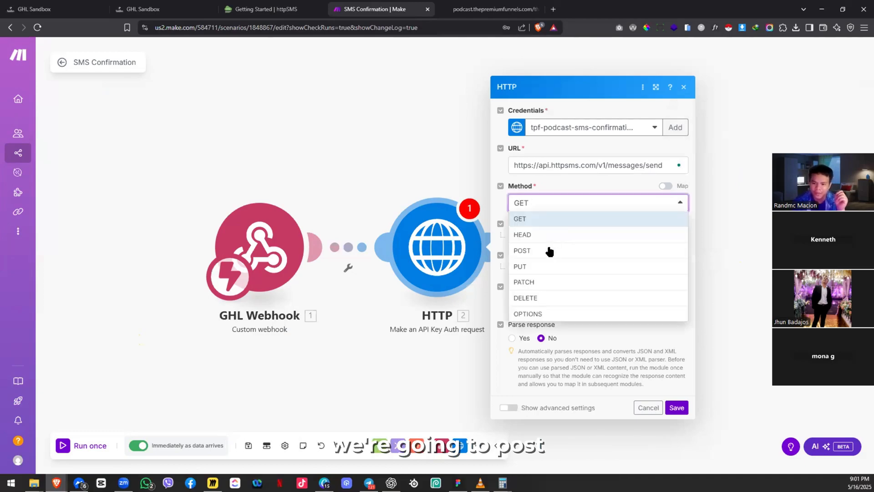
left_click(549, 249)
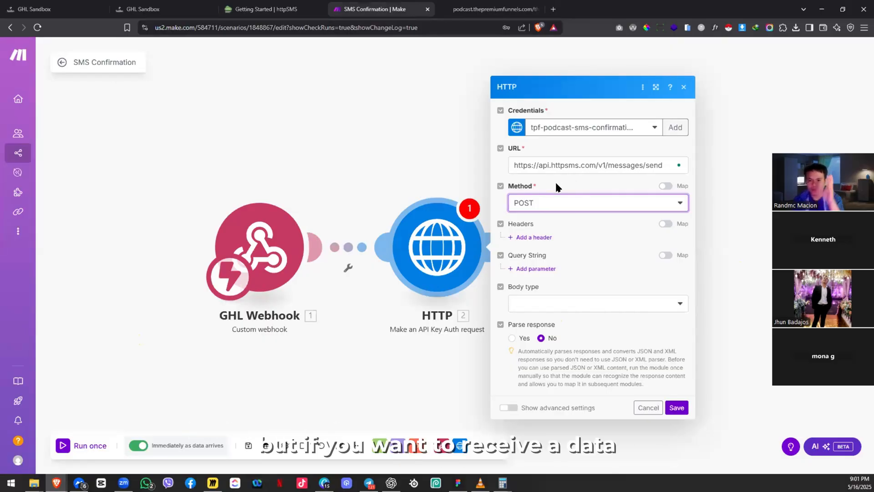
left_click(547, 202)
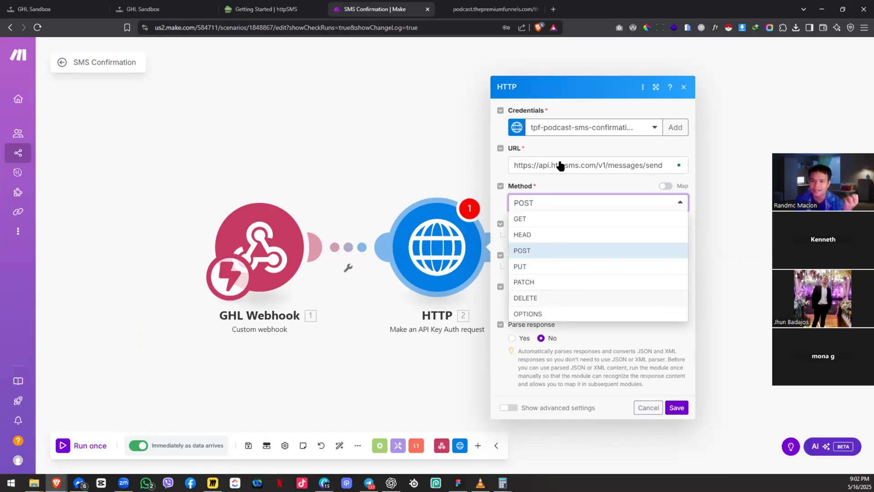
left_click(570, 135)
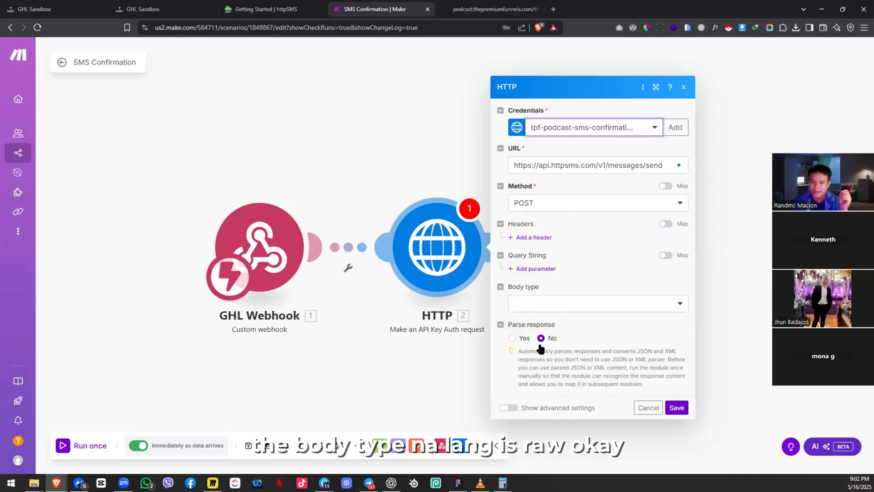
Step: Set the request body type to Raw with JSON (application/json) content type
left_click(549, 304)
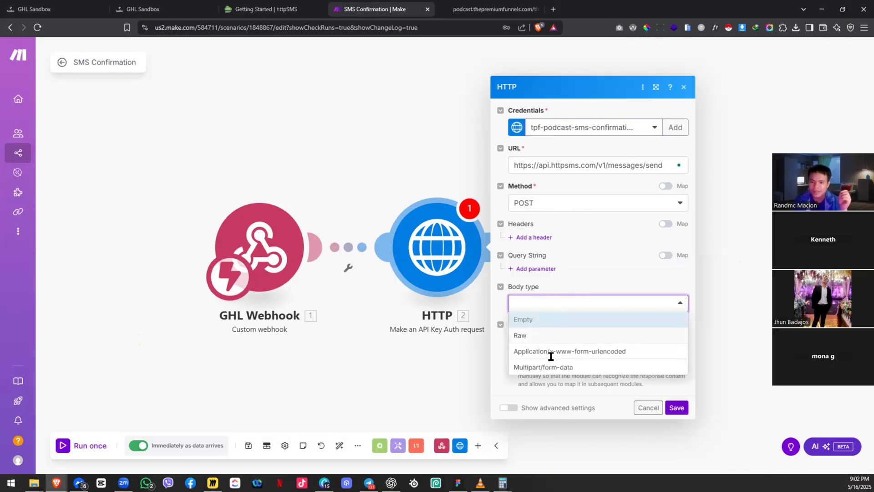
left_click(551, 336)
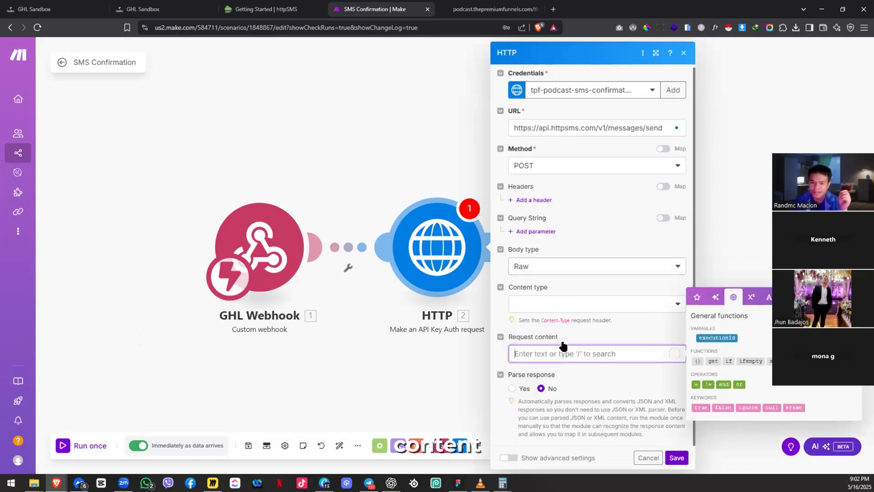
left_click(566, 305)
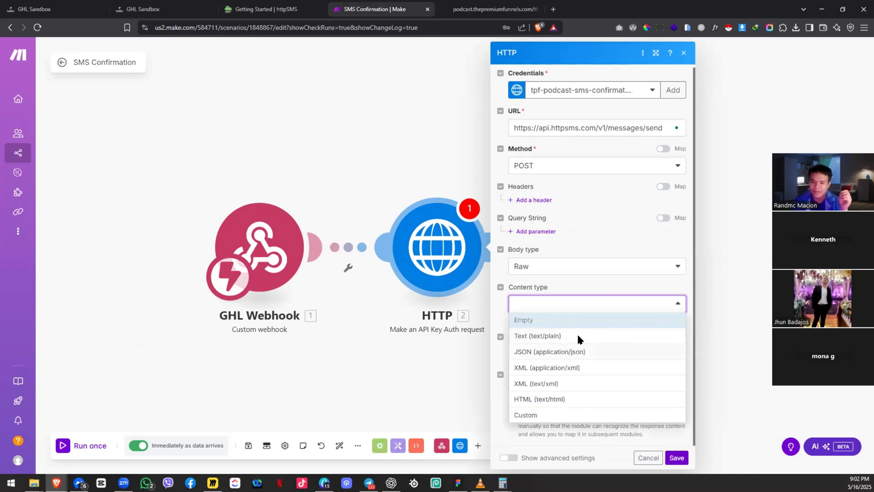
left_click(569, 351)
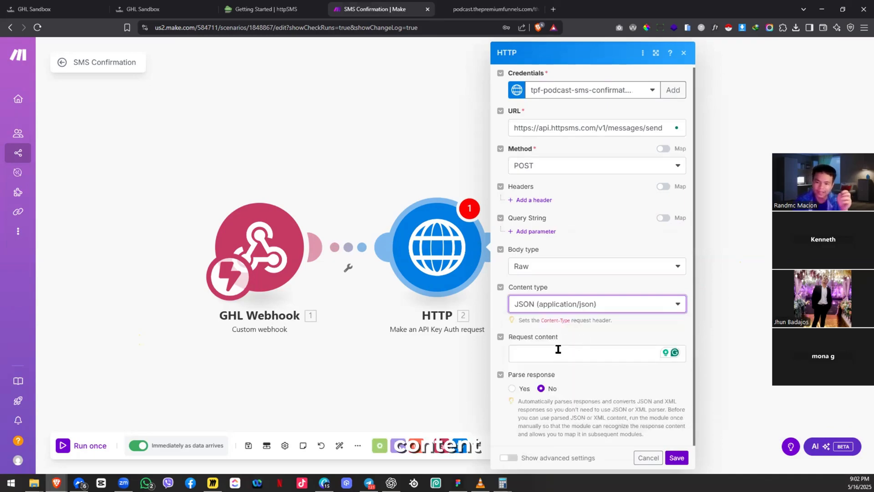
left_click(558, 349)
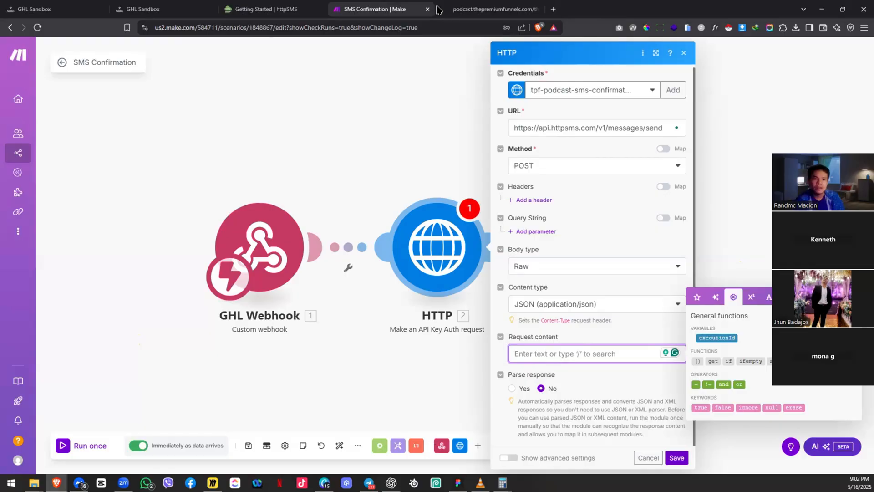
Step: Open community.thepremiumfunnels.com in a new browser tab
key("ctrl+t")
type("com")
key("Return")
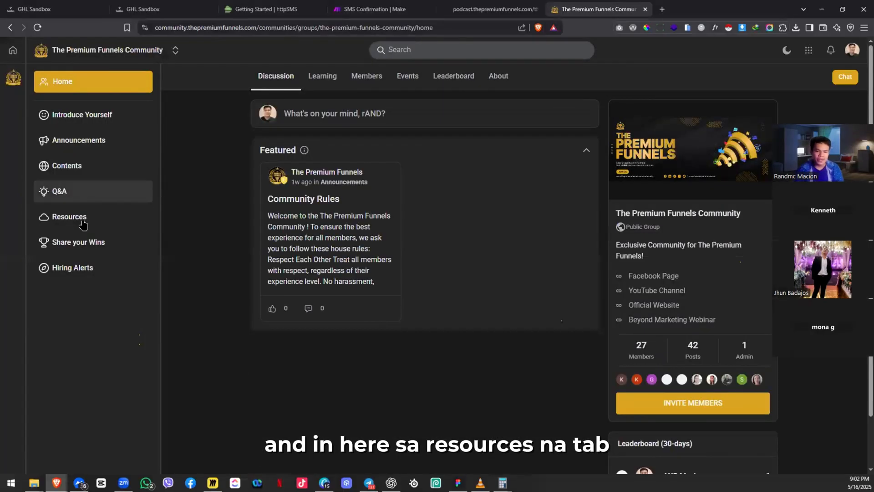
Step: From the Resources channel, open the GHL HTTPSMS Request Body post and select its JSON from the opening to the closing brace
left_click(83, 223)
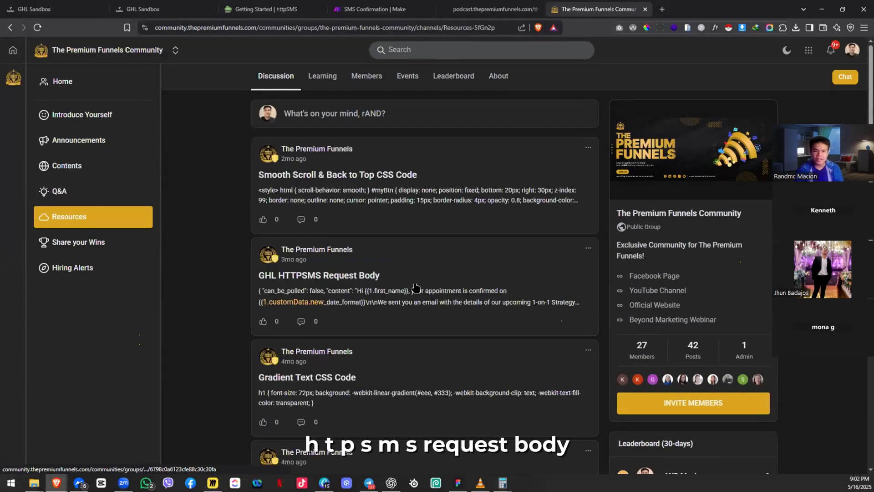
left_click(416, 288)
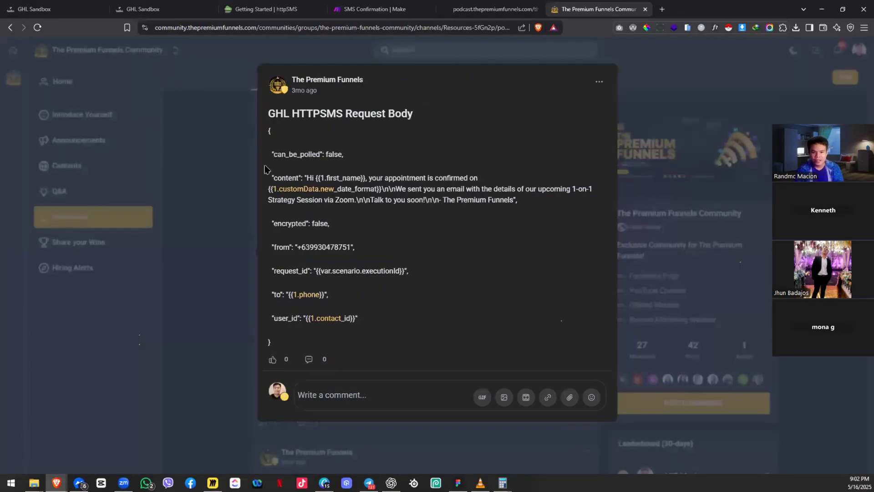
left_click_drag(265, 129, 298, 201)
left_click_drag(307, 359, 315, 347)
key("ctrl+c")
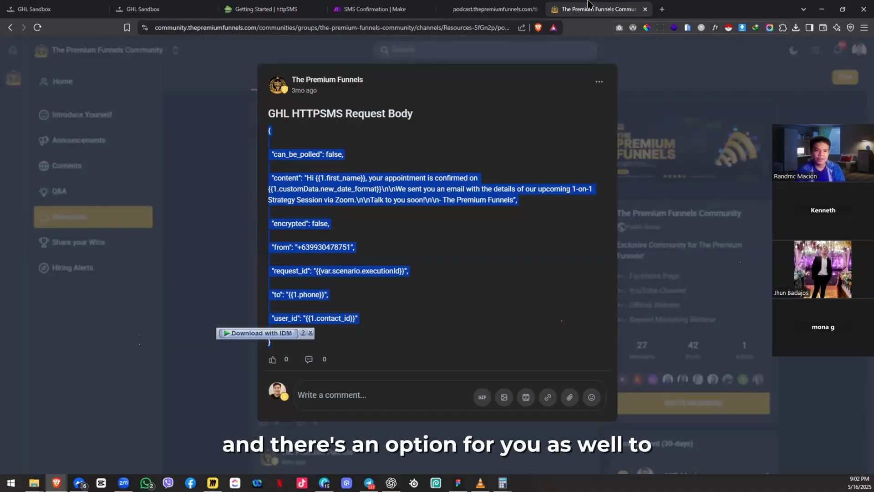
key("ctrl+t")
Step: On chatgpt.com, have the pasted request body formatted as JSON, then ask for simple podcast registration confirmation copy
type("c")
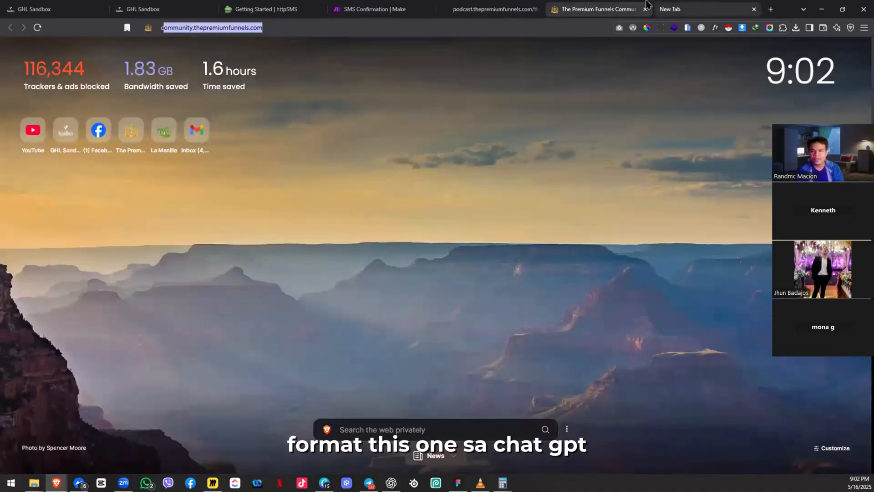
type("hatgpt.com")
key("Return")
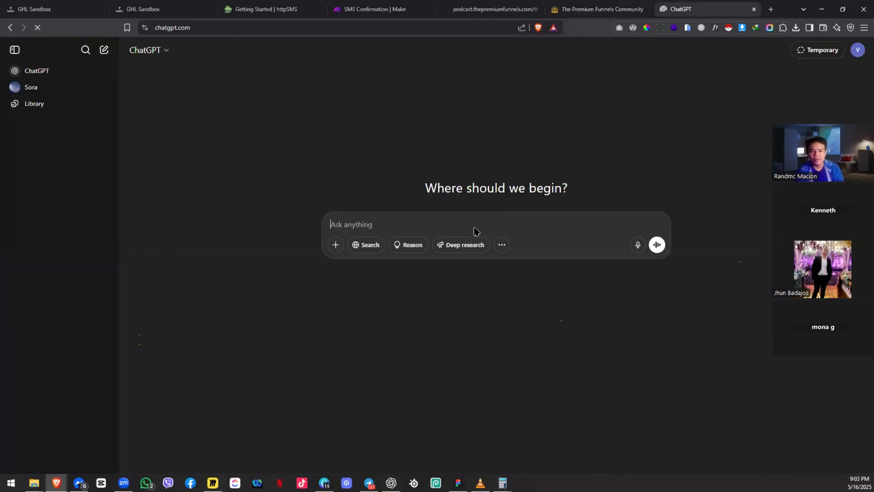
type("format in ")
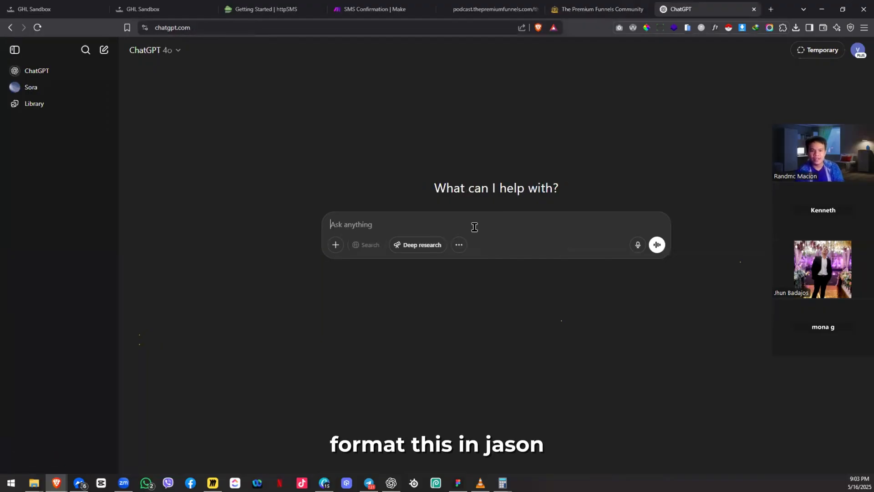
type("format this in json")
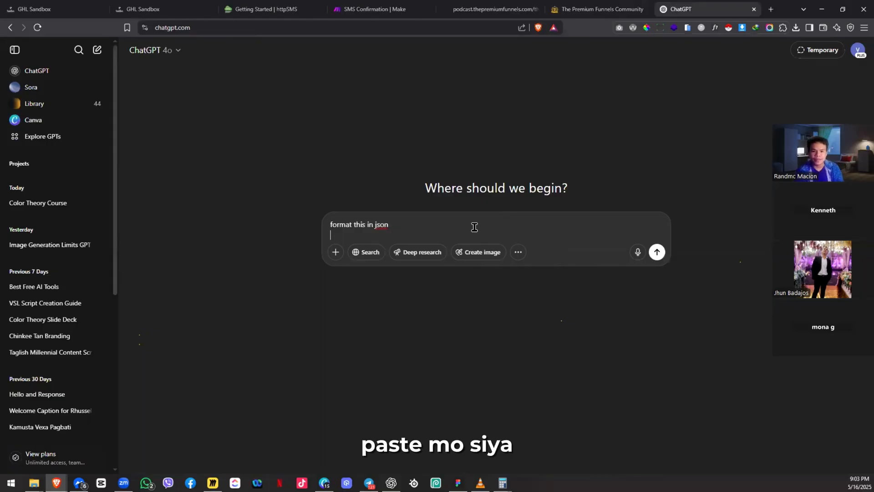
key("ctrl+v")
key("Return")
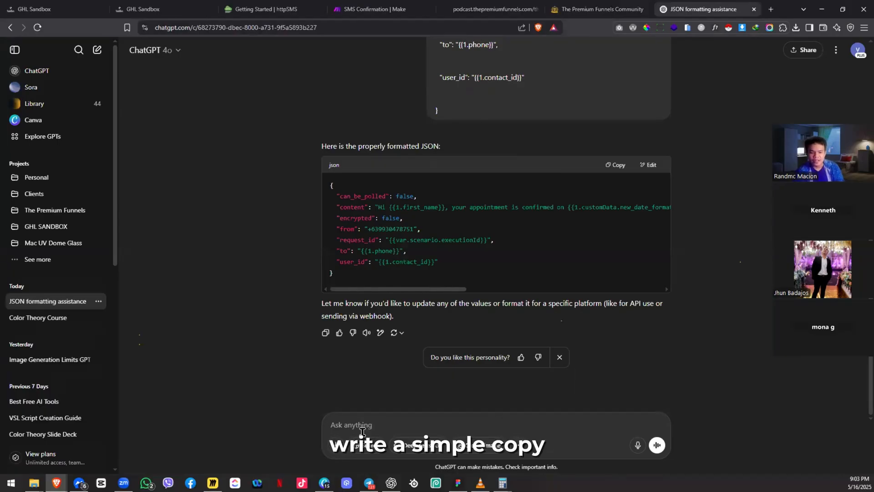
type("write a simpl")
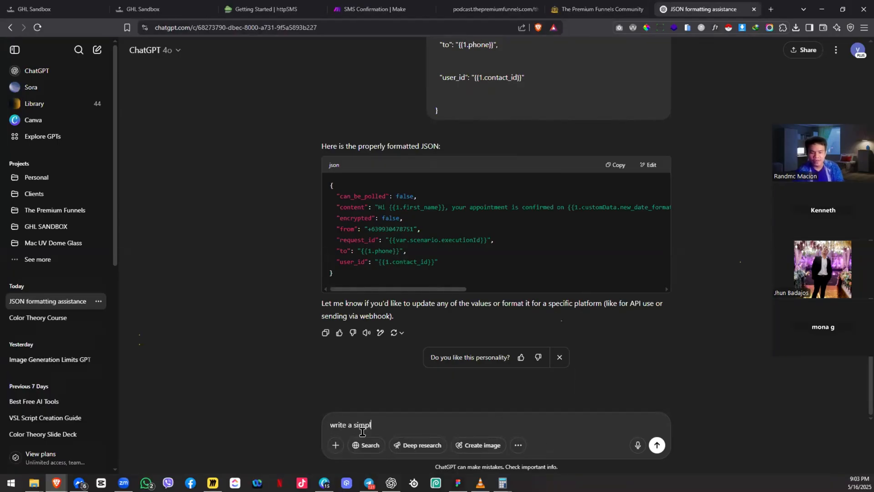
type("e copy to confirm their r")
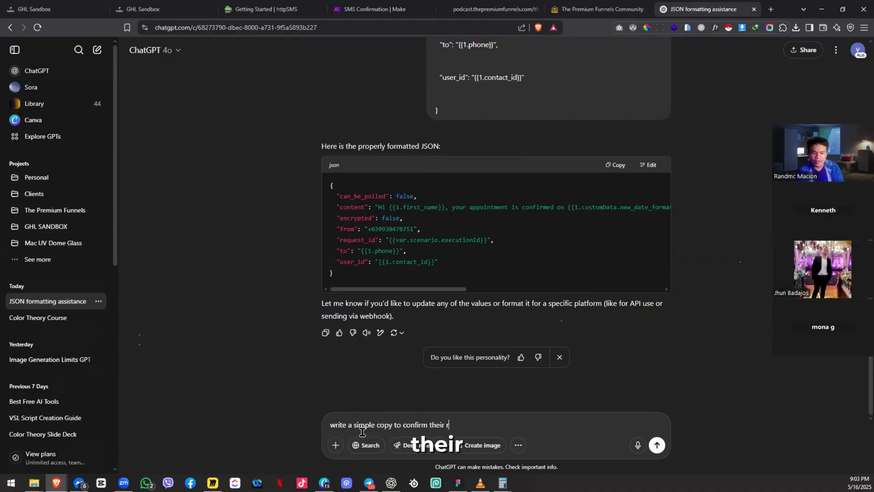
type("egistration ")
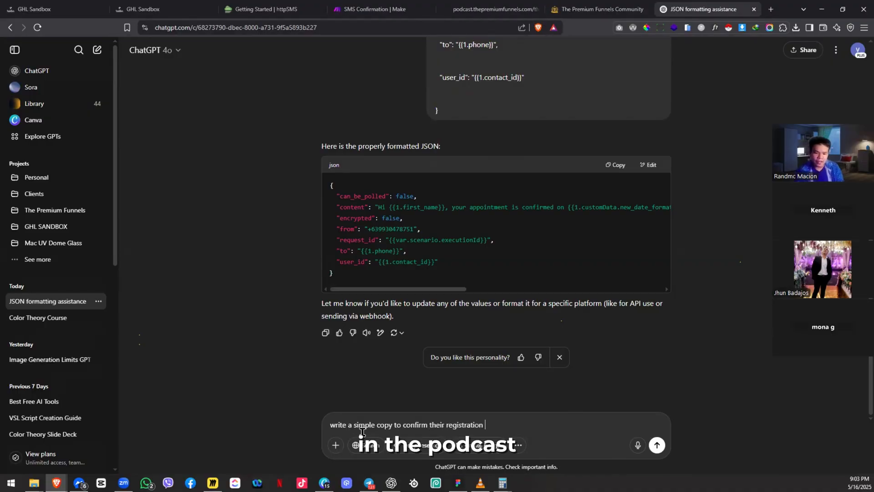
type("in the podcast")
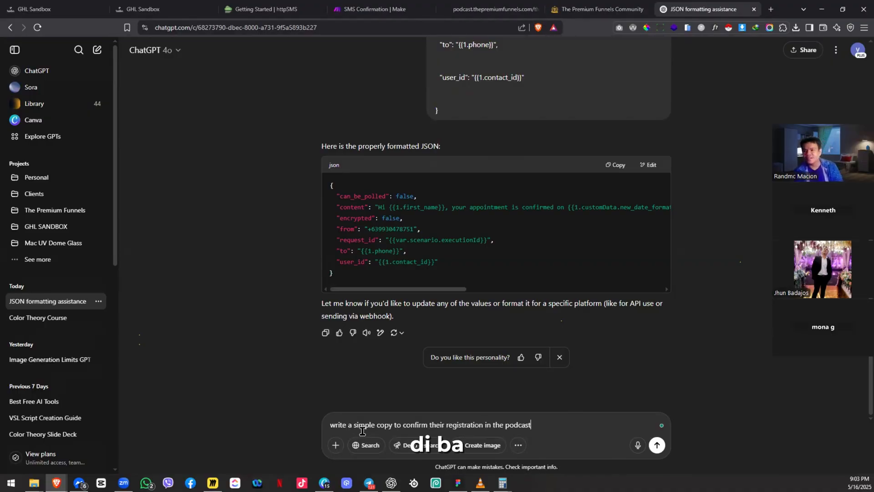
key("Return")
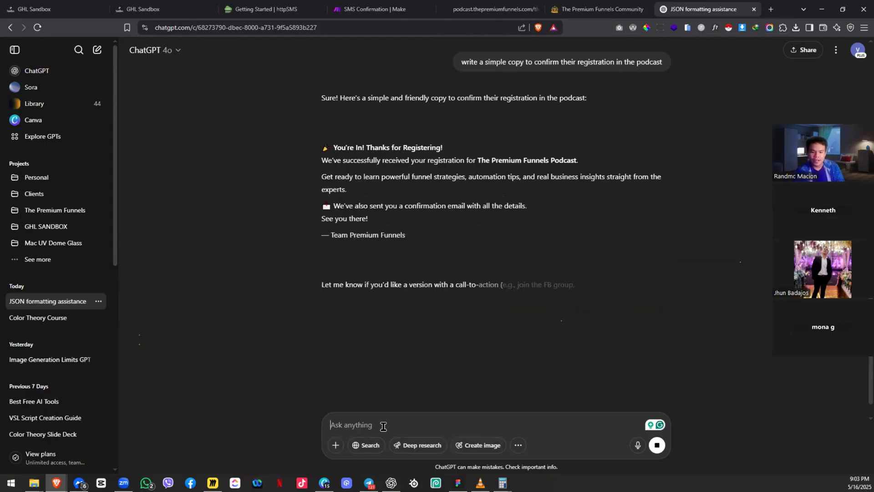
Step: Ask ChatGPT to apply the confirmation copy to the JSON format
type("apply t")
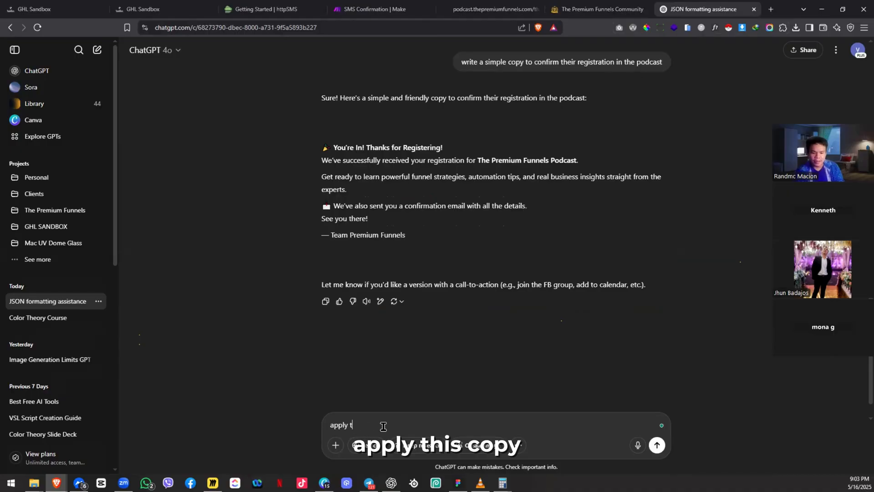
type("his copy to the ")
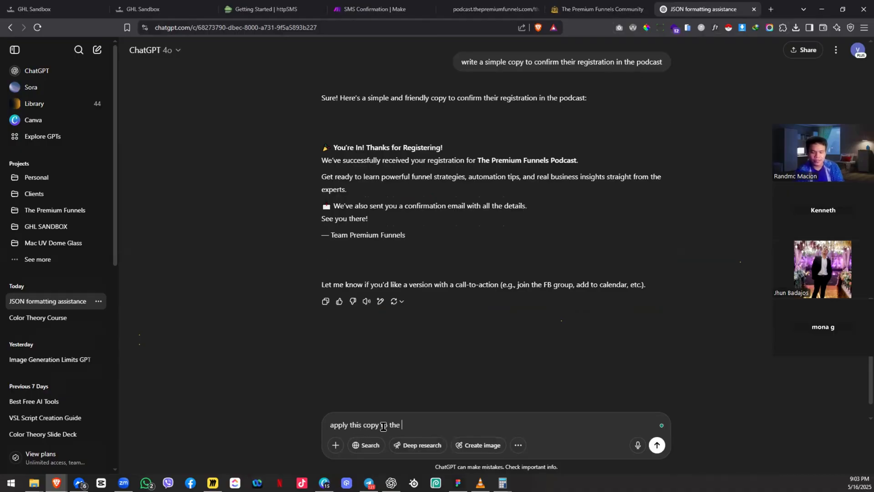
type("json format")
key("BackSpace")
key("BackSpace")
key("BackSpace")
key("BackSpace")
key("BackSpace")
type("ormat")
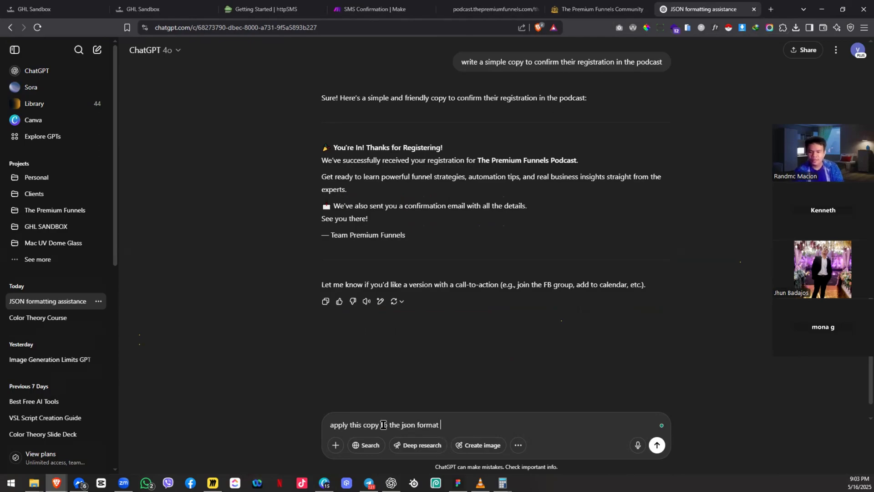
key("Return")
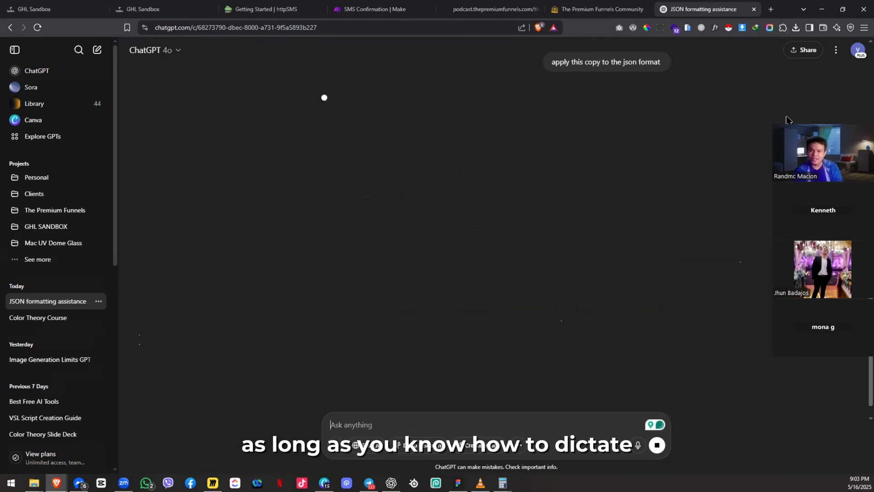
left_click_drag(792, 123, 792, 94)
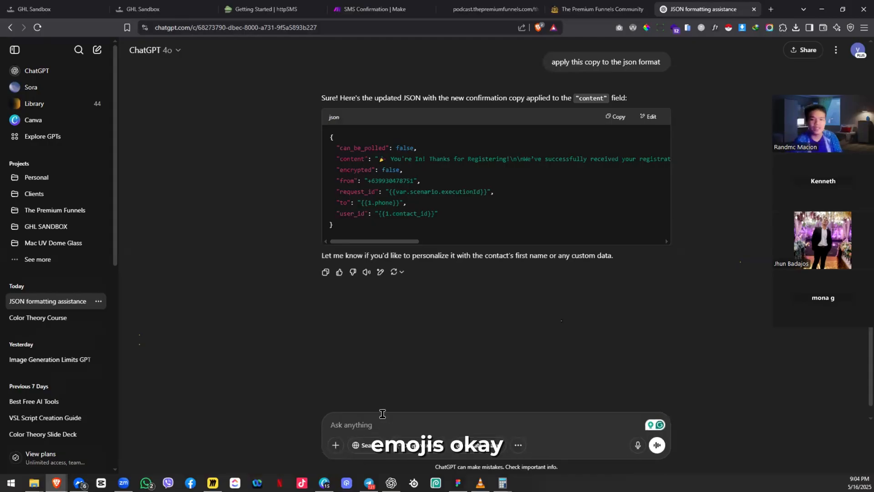
Step: Have ChatGPT remove emojis or stickers and copy the resulting JSON code block
type("remov")
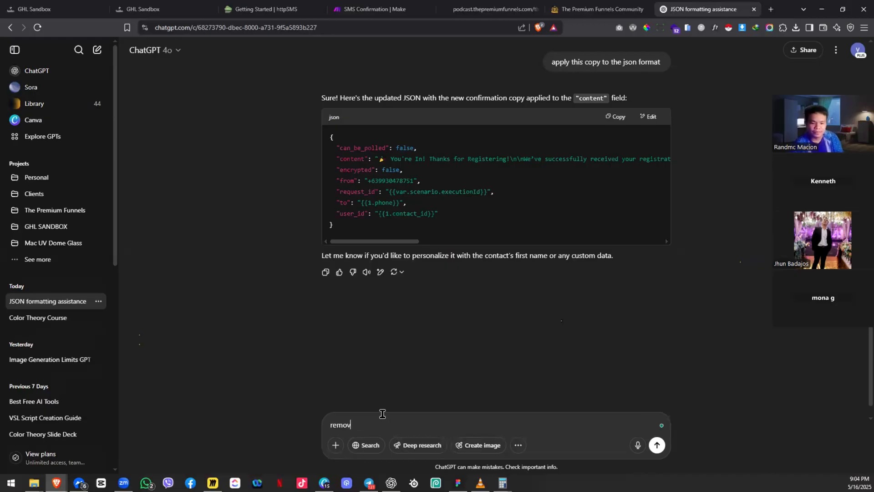
type("e emojis ")
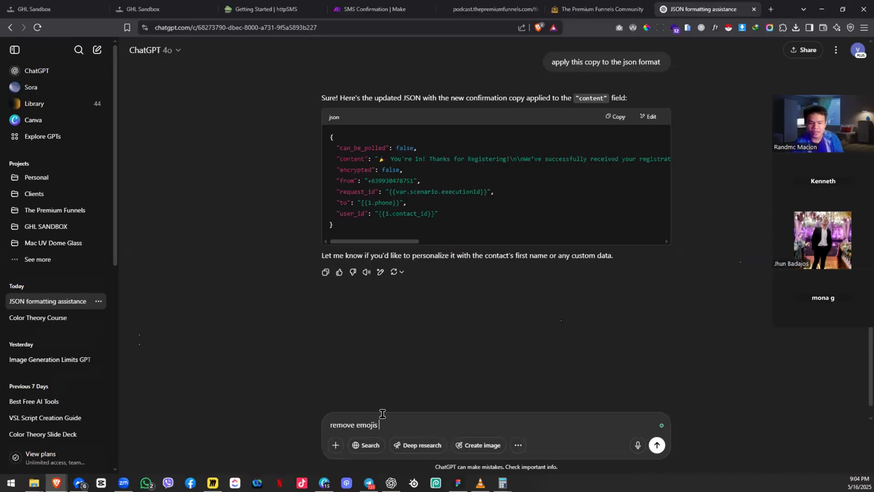
type("or stickers")
key("Return")
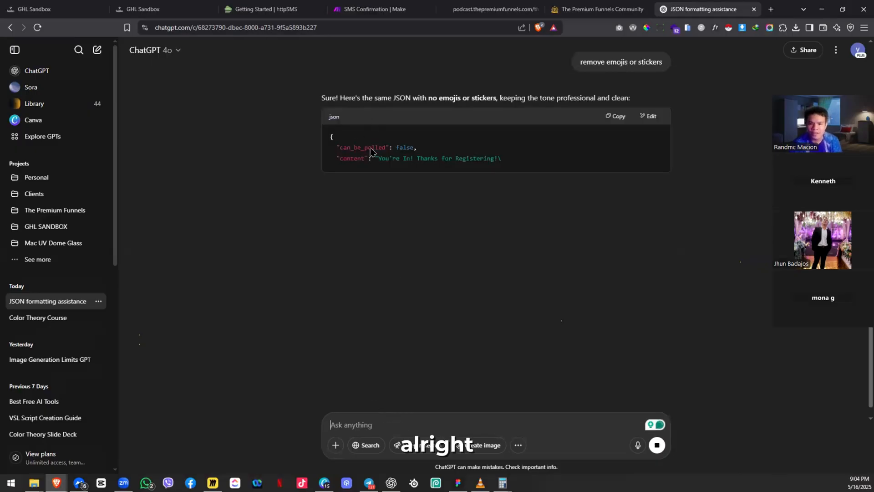
left_click(619, 116)
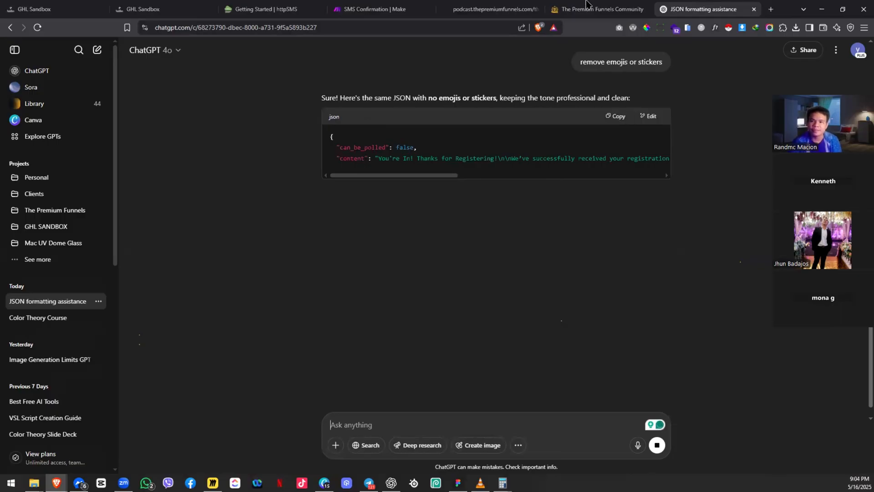
Step: Paste the copied JSON into the HTTP module's Request content field
left_click(412, 7)
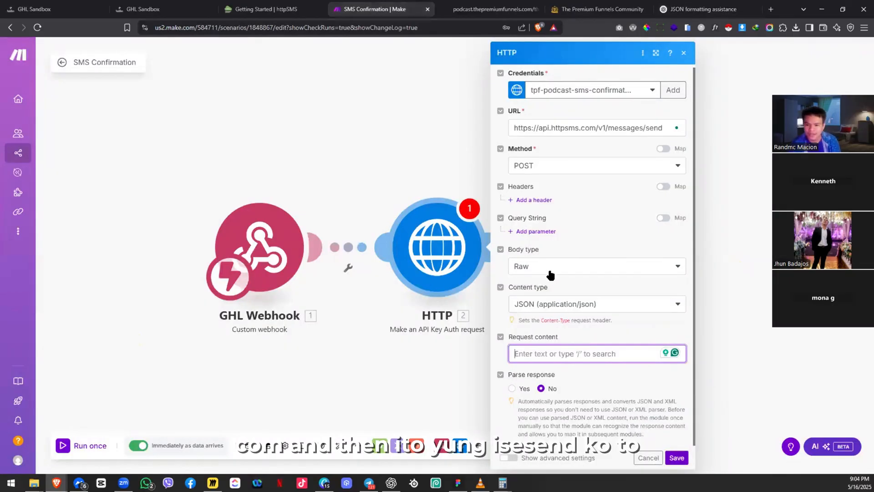
left_click(562, 357)
key("ctrl+v")
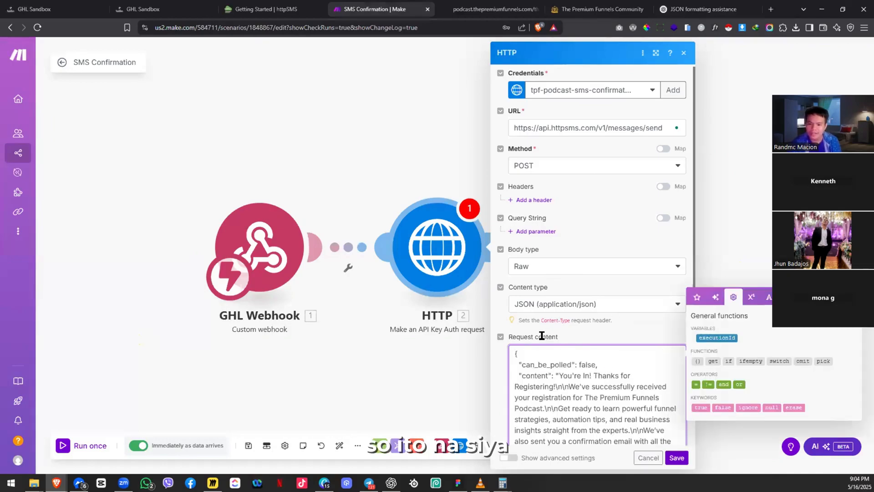
scroll(542, 336, "down", 3)
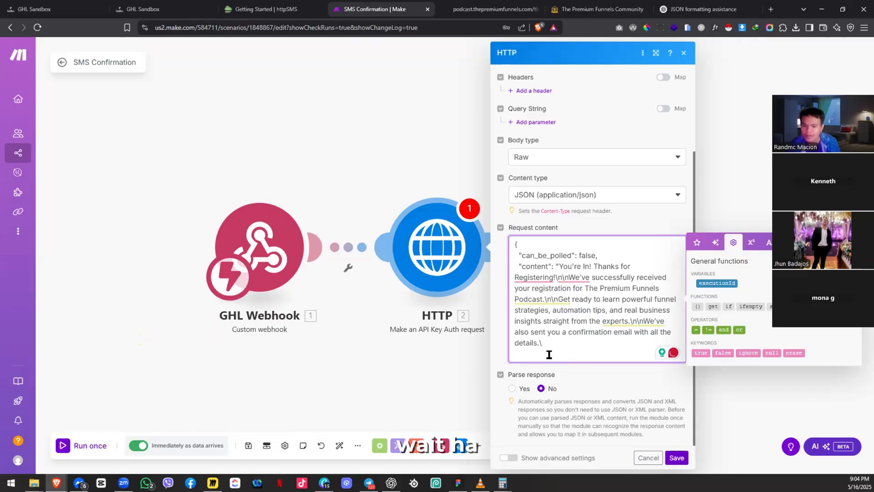
Step: Replace the entire request body with the cleaned-up JSON reply selected from ChatGPT
key("ctrl+a")
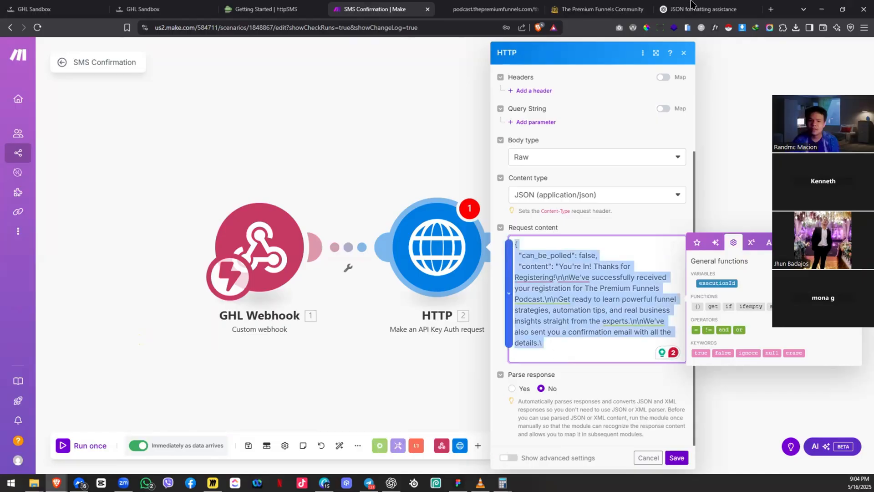
left_click(701, 9)
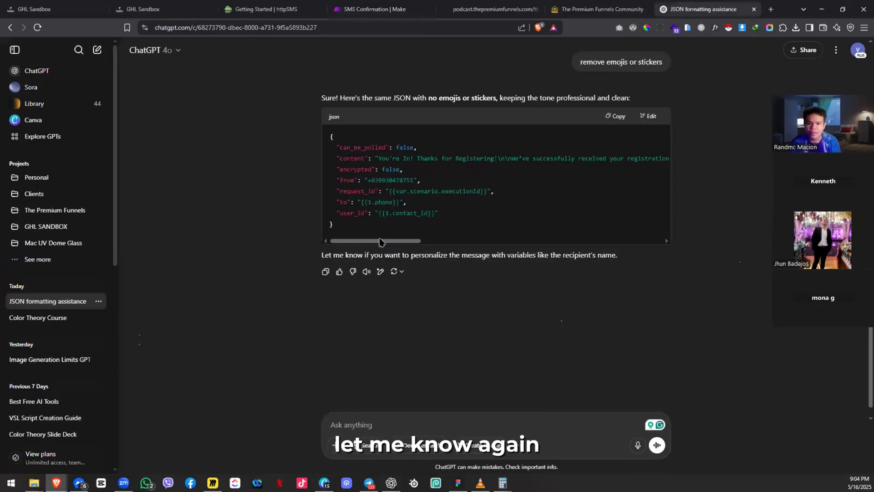
left_click_drag(379, 241, 381, 240)
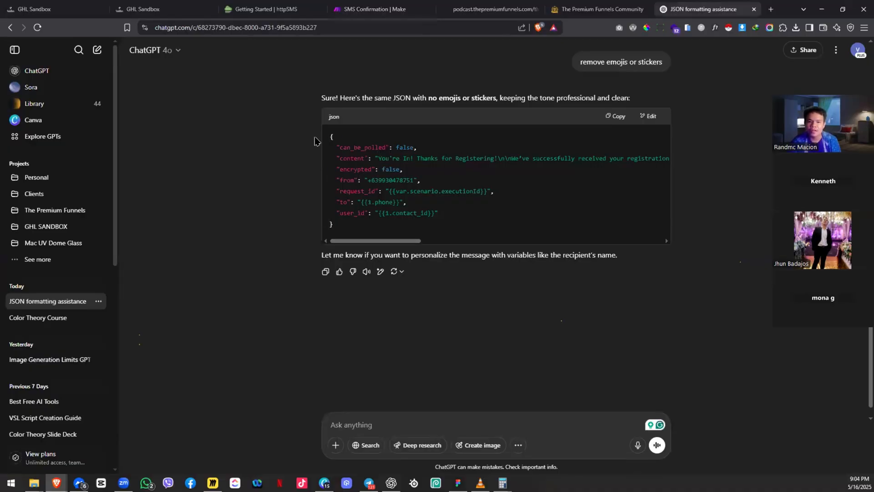
left_click_drag(316, 140, 335, 225)
left_click(421, 4)
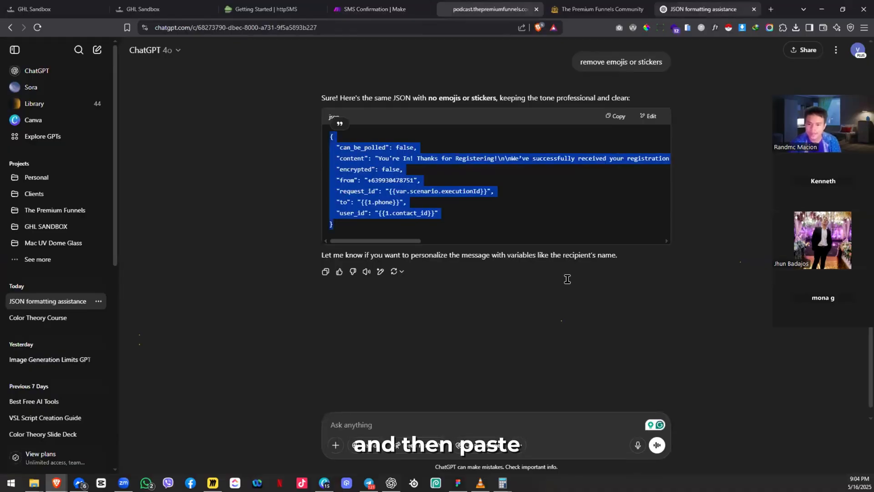
key("ctrl+v")
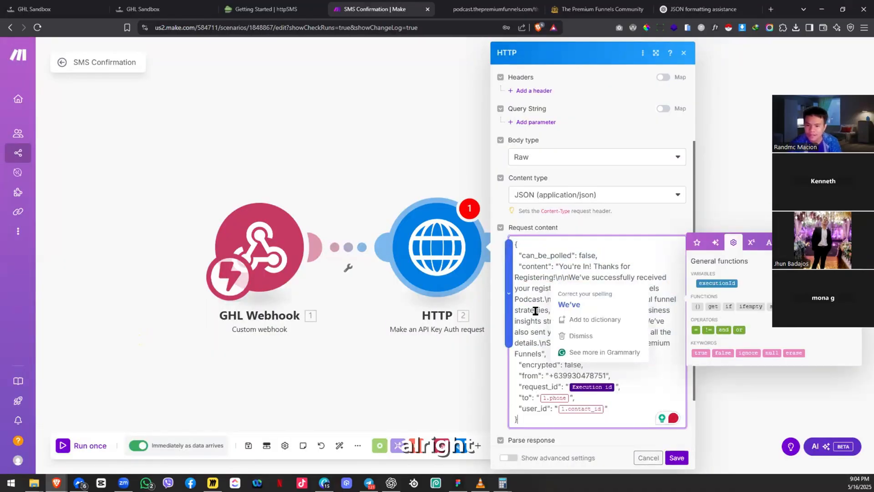
Step: Remove the 1.phone mapping from 'to' and 1.contact_id from 'user_id', then save the HTTP module
scroll(589, 310, "down", 1)
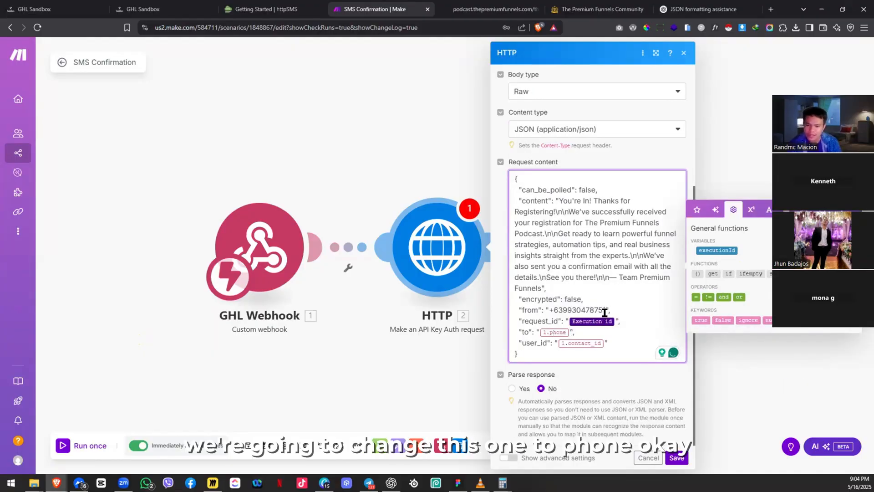
key("BackSpace")
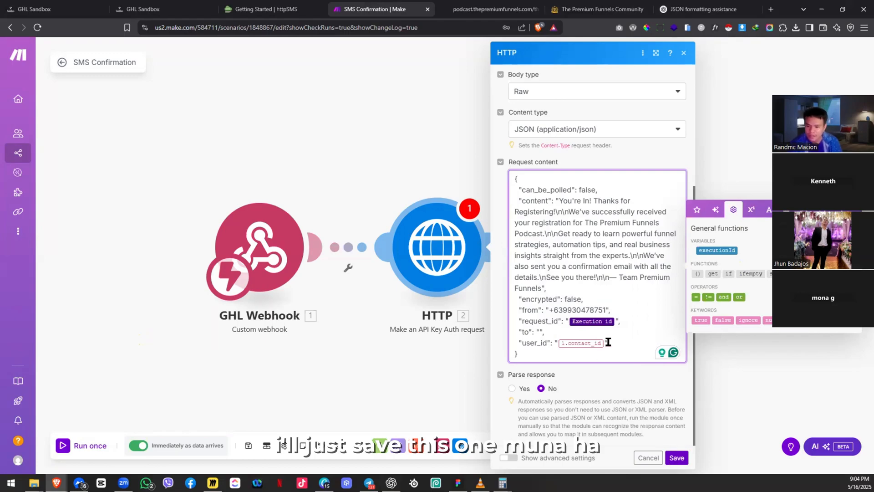
key("BackSpace")
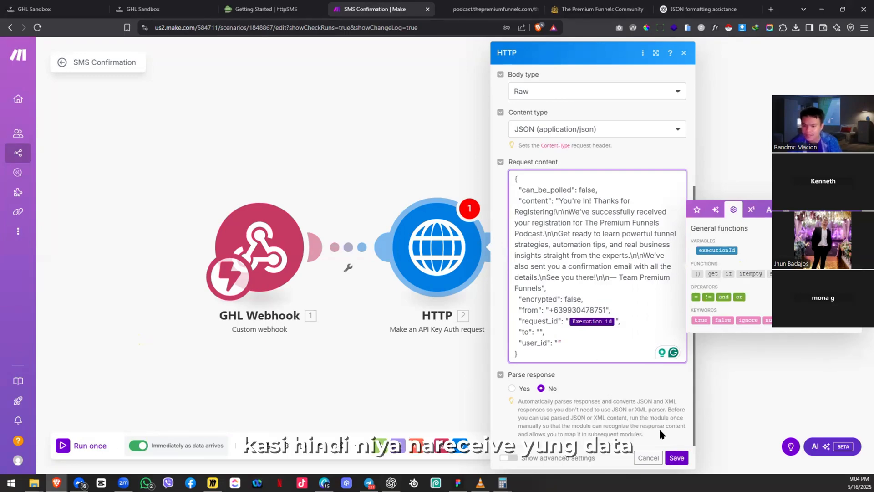
left_click(671, 458)
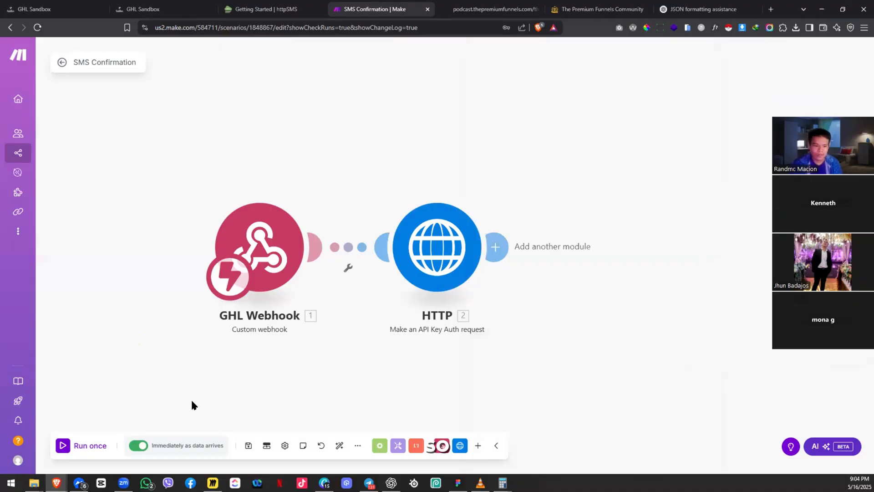
Step: Reopen the GHL Webhook so it listens for data, and copy its webhook address
left_click(266, 241)
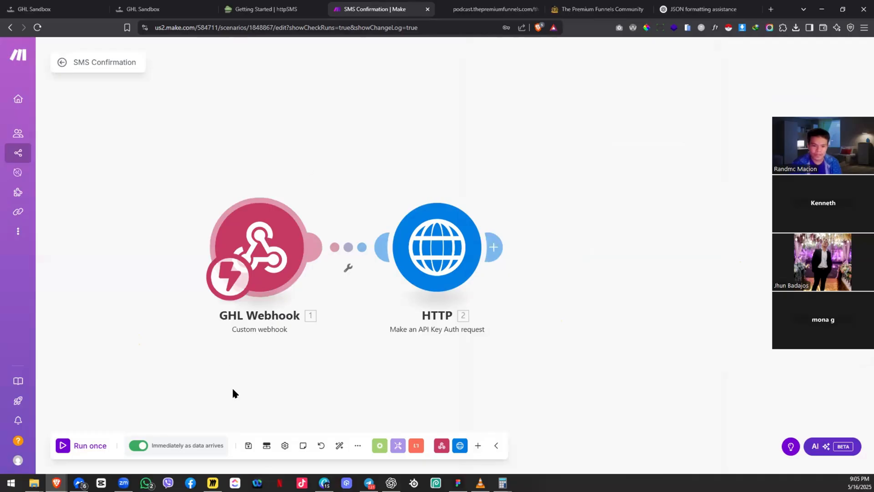
left_click(248, 449)
left_click(283, 220)
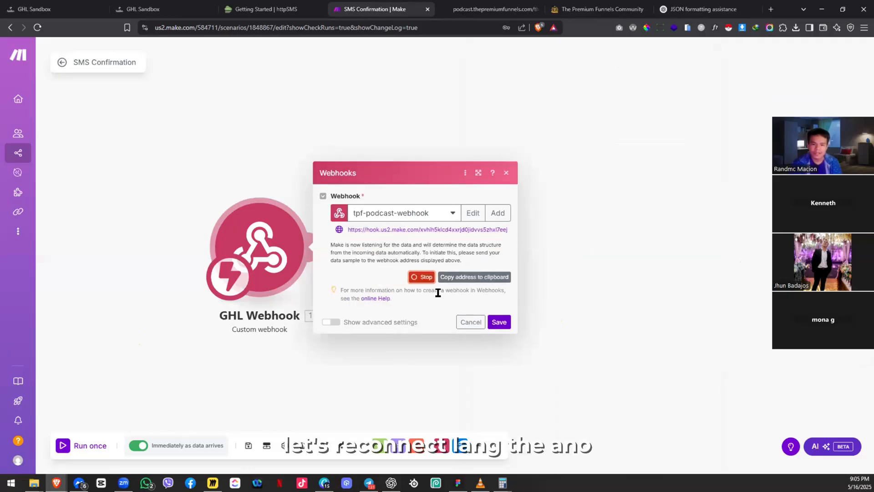
left_click(453, 277)
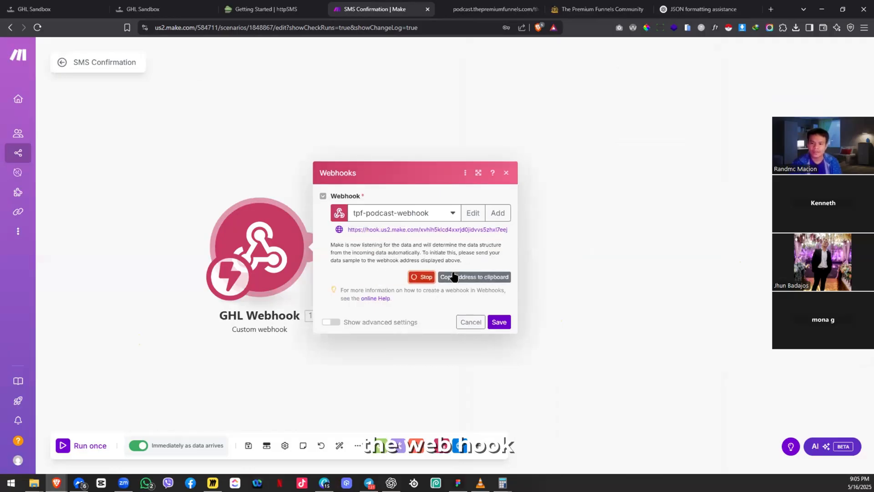
left_click(73, 9)
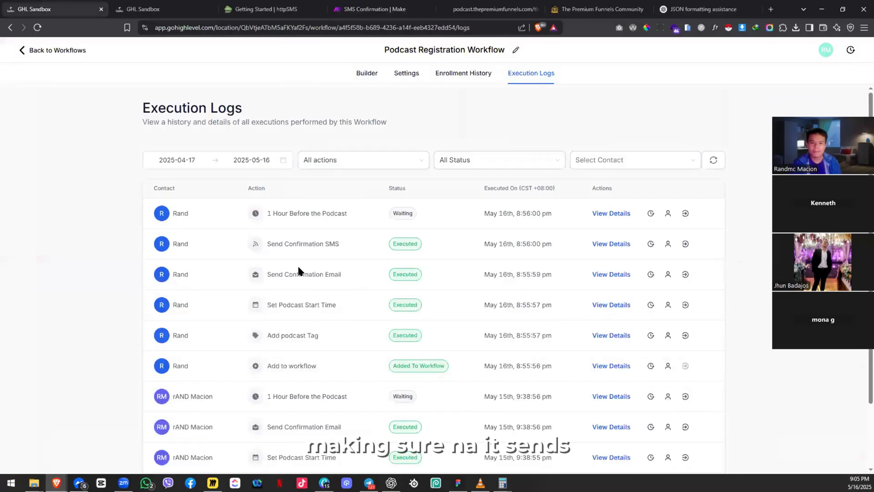
Step: In the builder, verify the Send Confirmation SMS webhook's Make hook URL, save the action, and return to Workflows
left_click(362, 75)
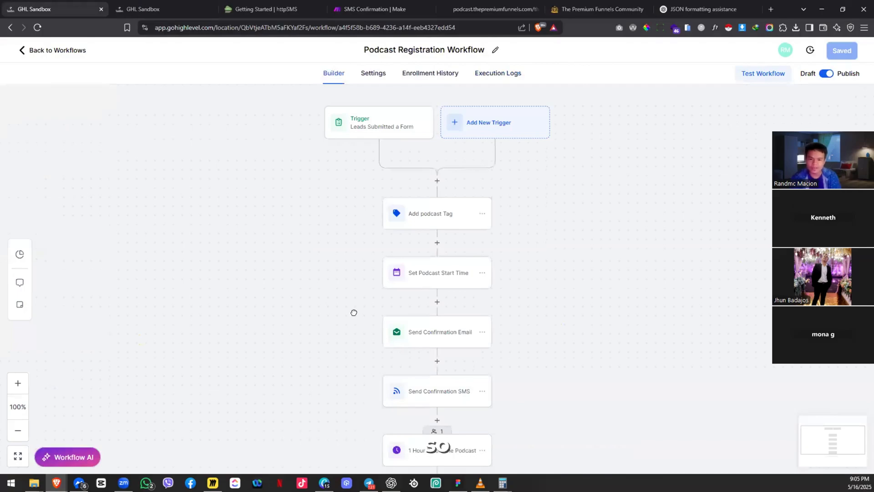
left_click_drag(377, 401, 292, 261)
left_click(336, 256)
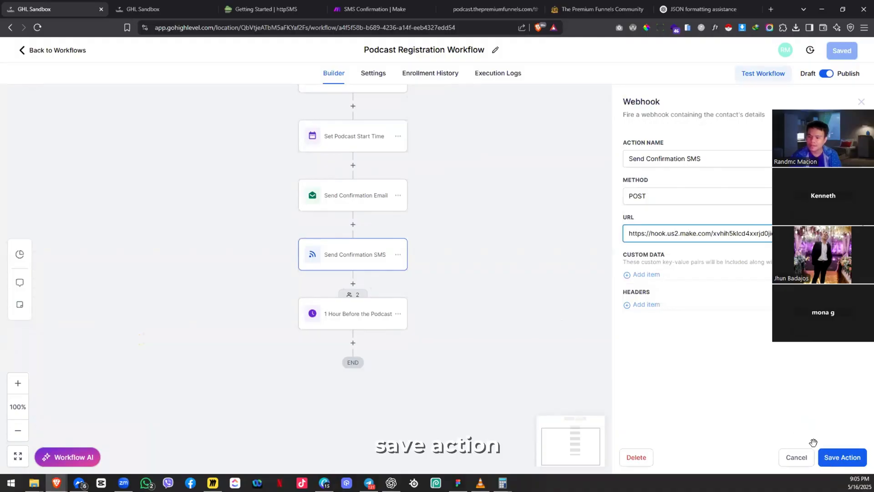
left_click(841, 50)
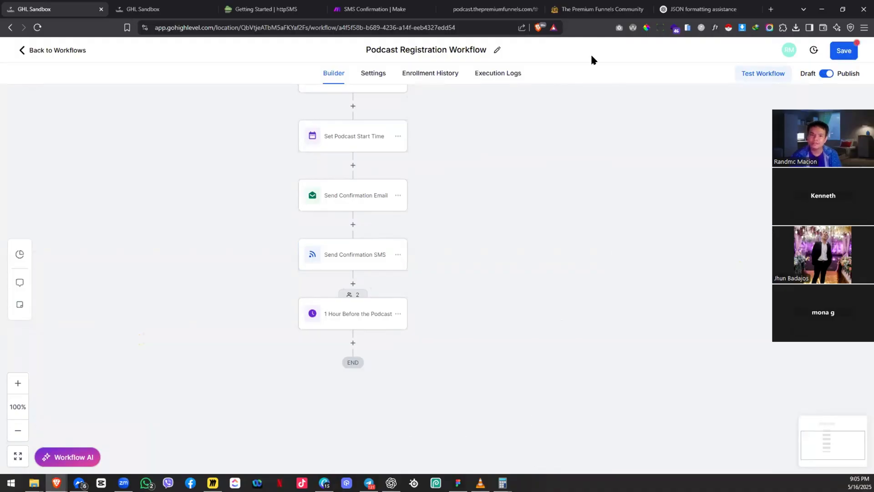
left_click(63, 50)
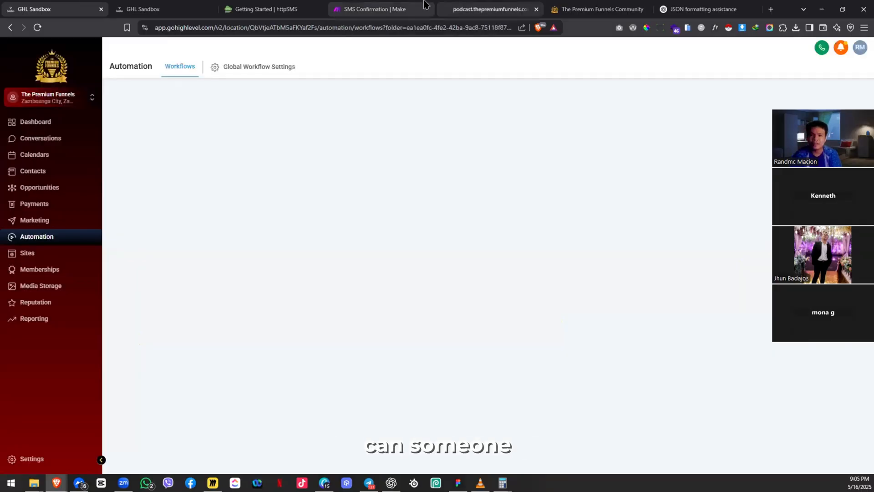
Step: Cycle through the open tabs, start a new tab toward podcast.thepremiumfunnels.com, then close that tab
left_click(591, 8)
left_click(663, 5)
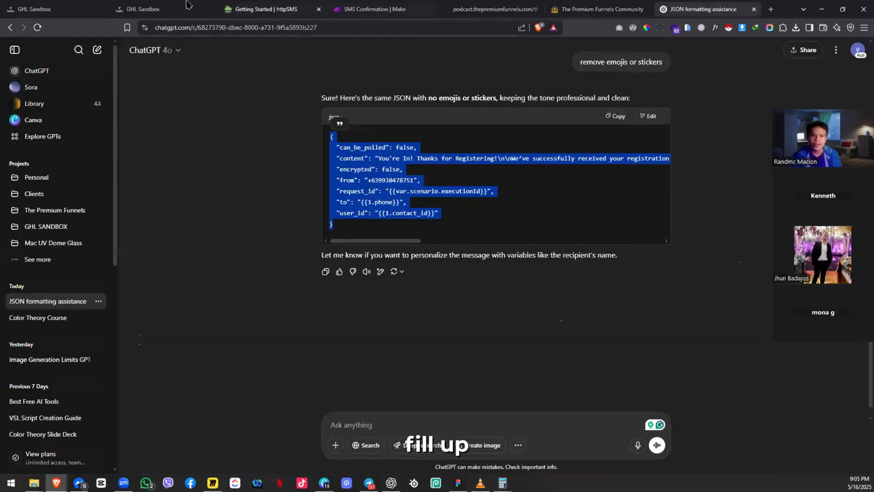
left_click(245, 8)
key("ctrl+t")
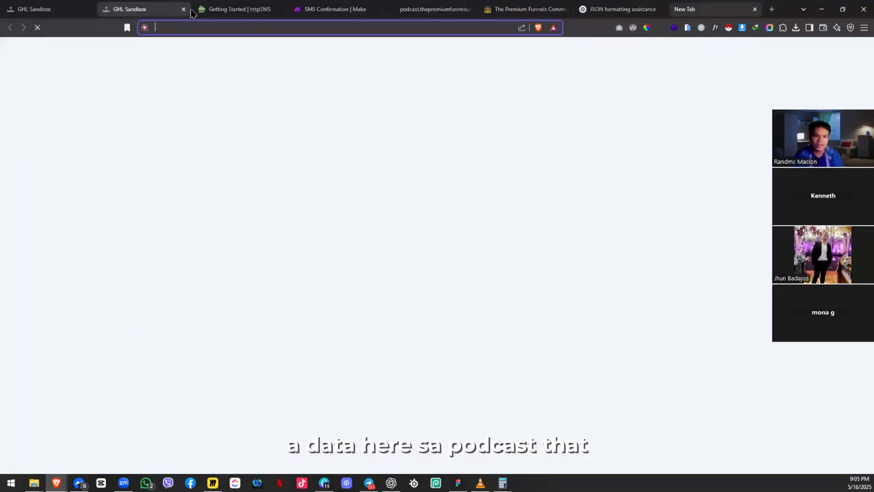
type("podcast.thepremiumfunnels.com")
key("ctrl+a")
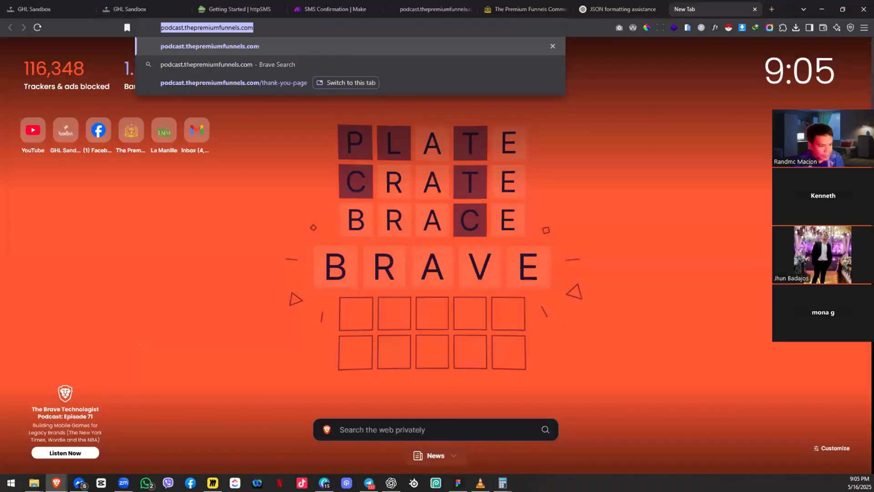
key("alt+Tab")
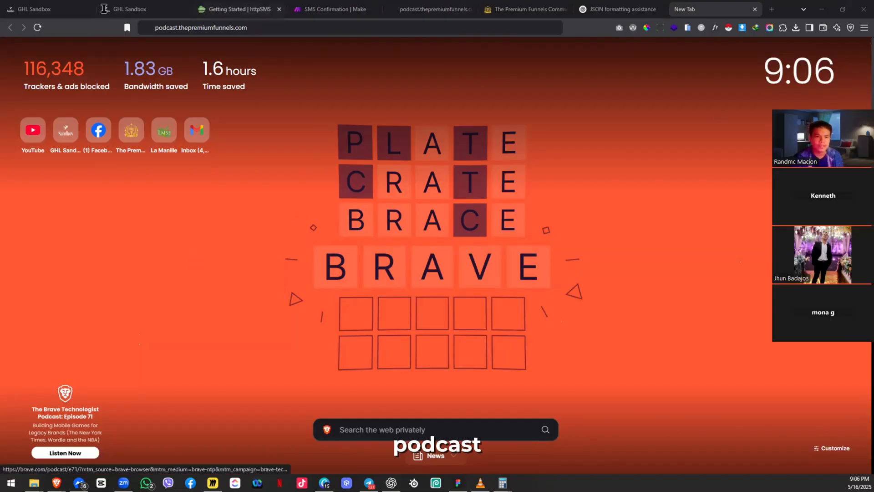
key("ctrl+l")
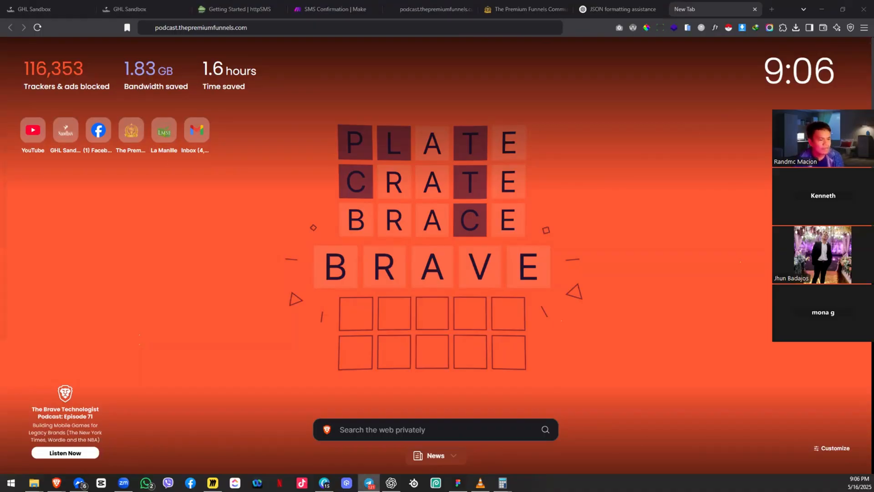
left_click(714, 6)
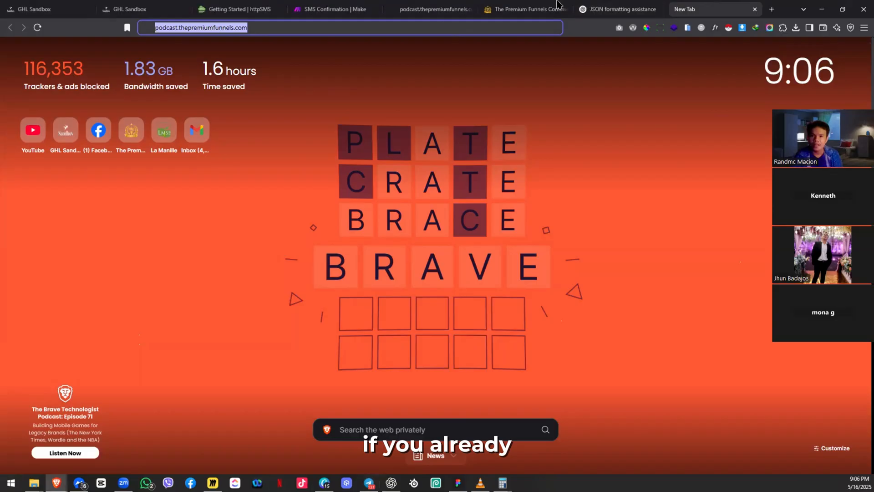
key("ctrl+w")
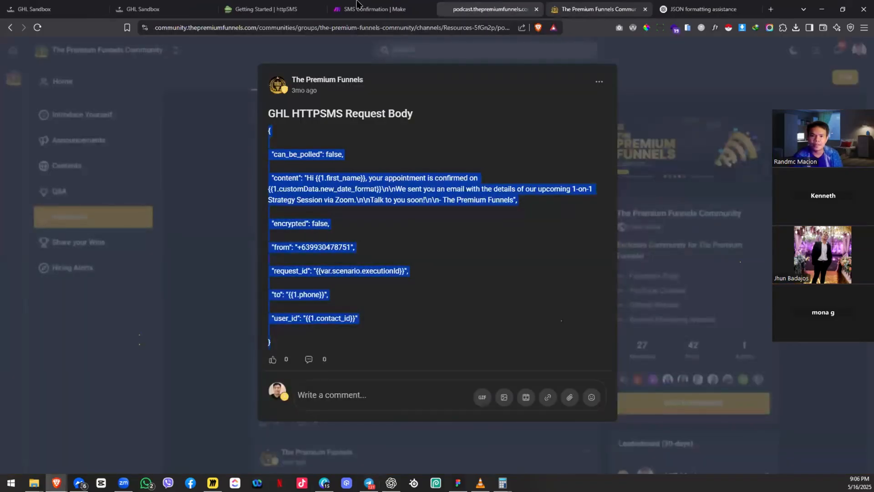
Step: Switch to the SMS Confirmation scenario in Make to see the Webhooks dialog
left_click(357, 2)
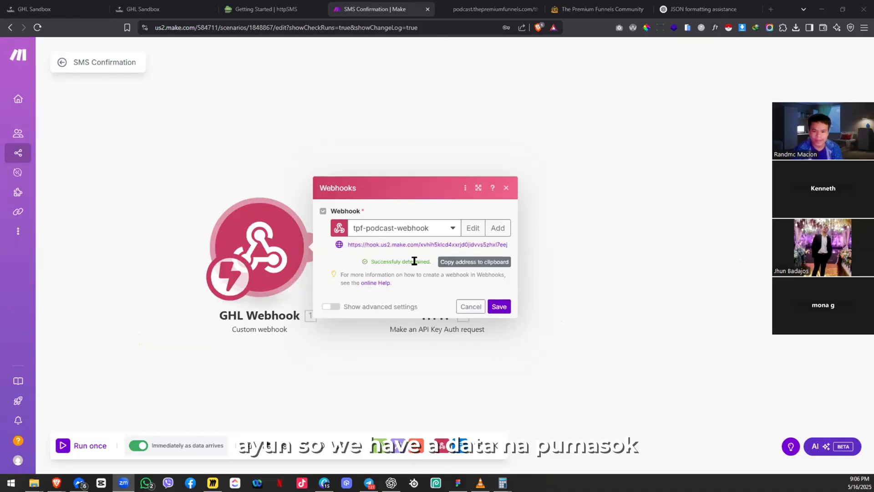
Step: Save the GHL Webhook settings with the newly determined data structure
left_click(497, 310)
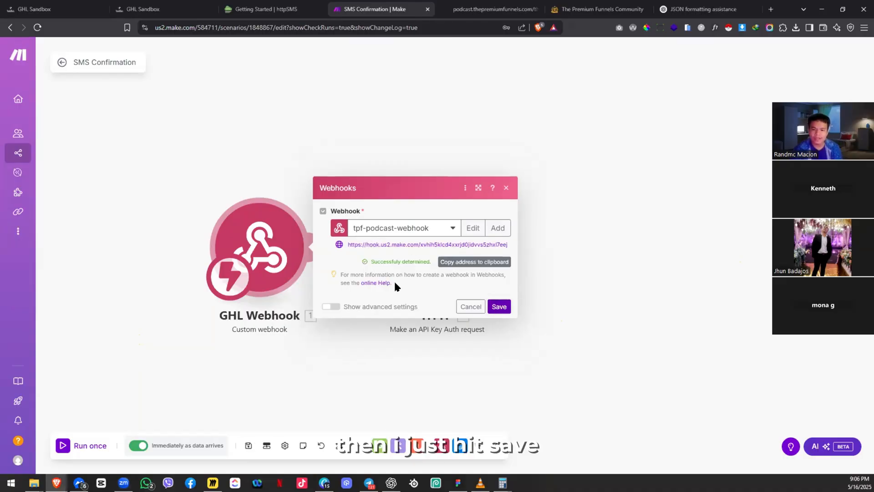
left_click(519, 182)
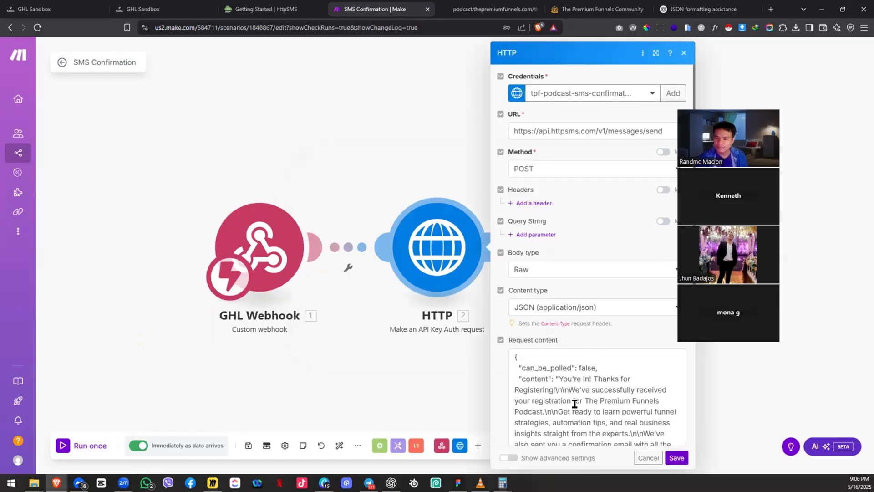
Step: Search the webhook fields for 'first' and map first_name into the request body's to value
left_click(585, 355)
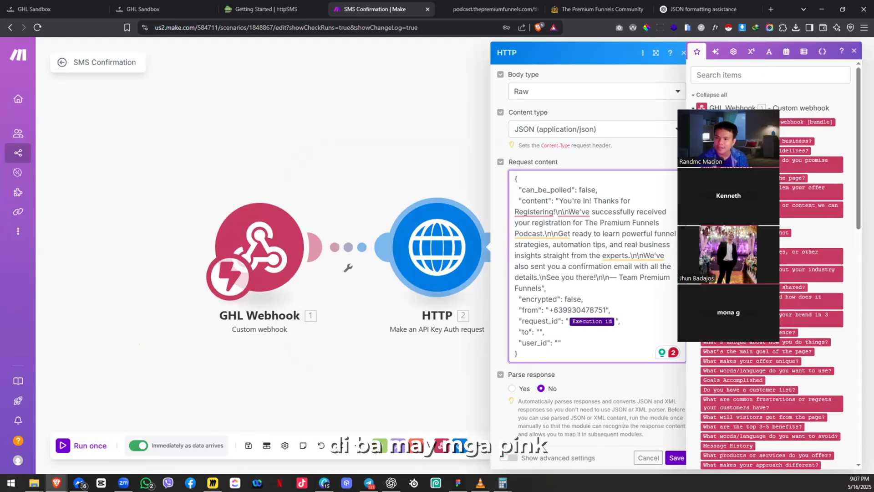
scroll(772, 264, "down", 5)
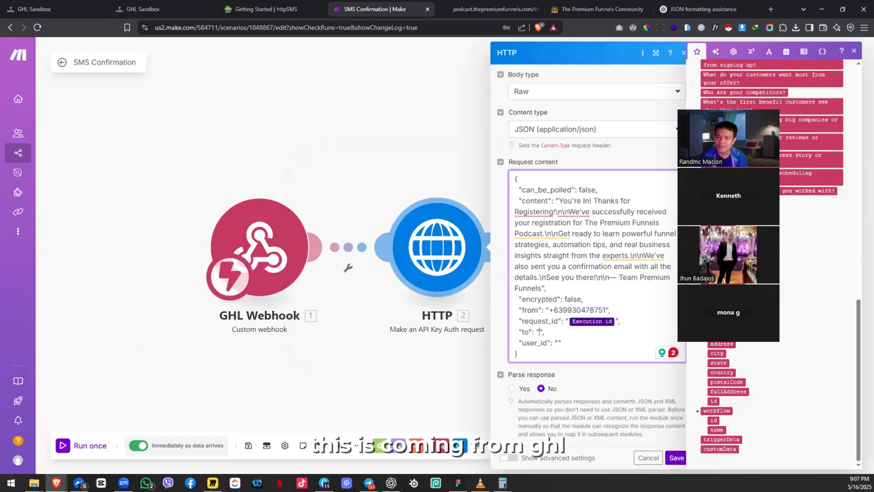
scroll(771, 264, "down", 10)
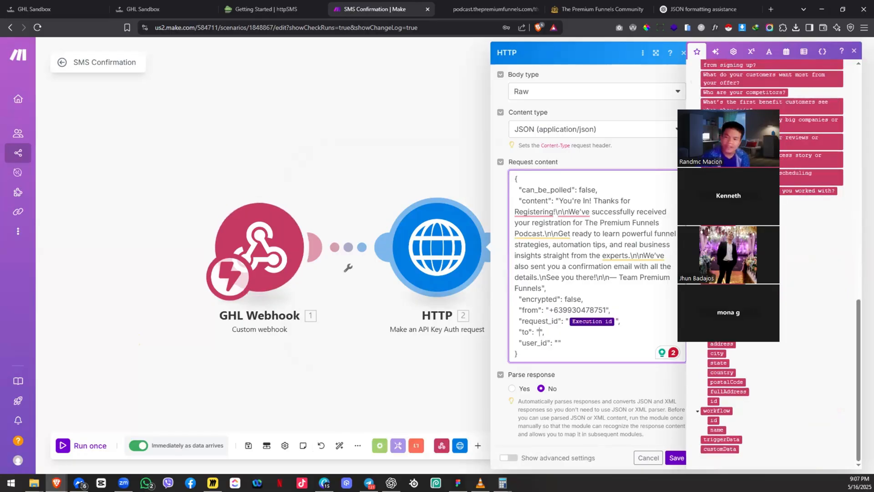
scroll(741, 96, "up", 10)
scroll(741, 96, "up", 5)
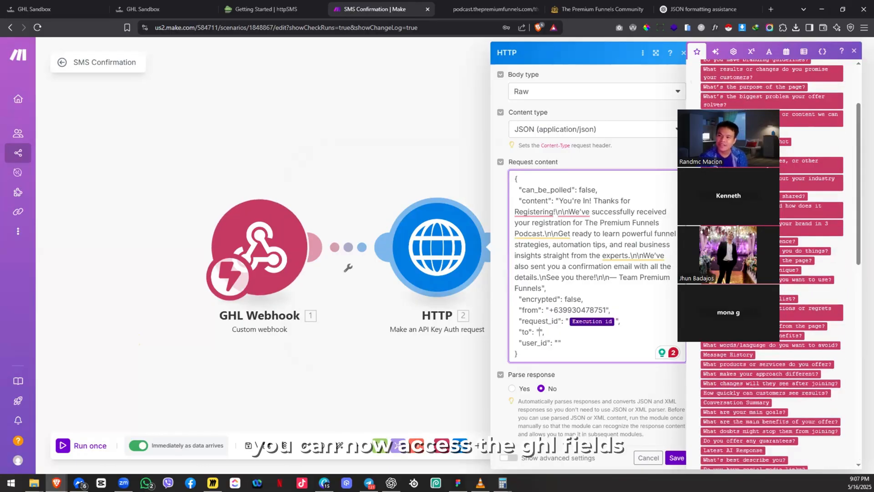
scroll(751, 87, "up", 5)
left_click(757, 74)
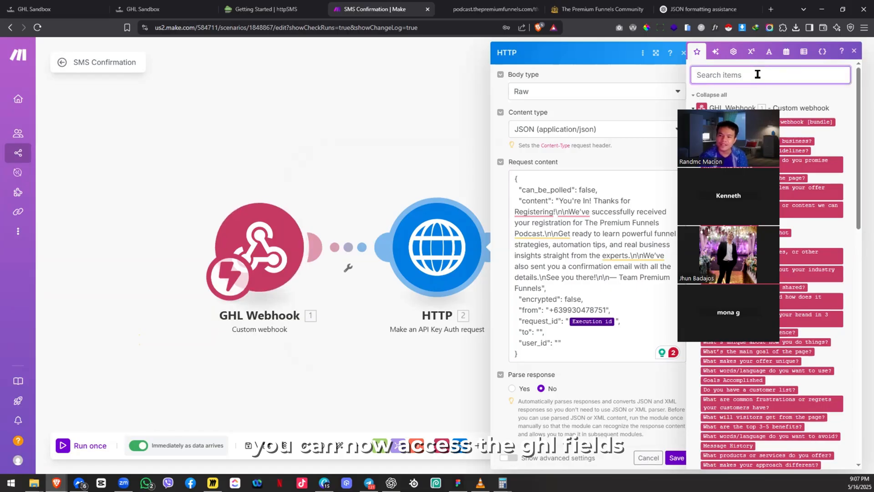
type("first")
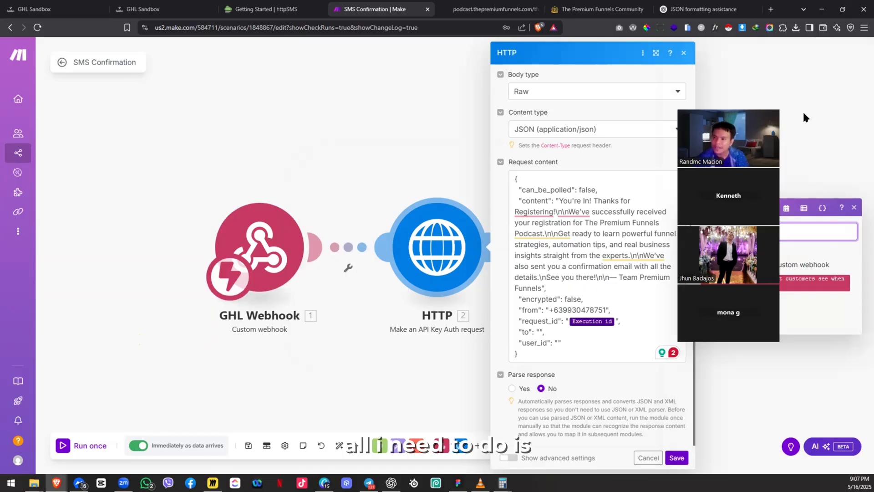
left_click_drag(721, 298, 540, 336)
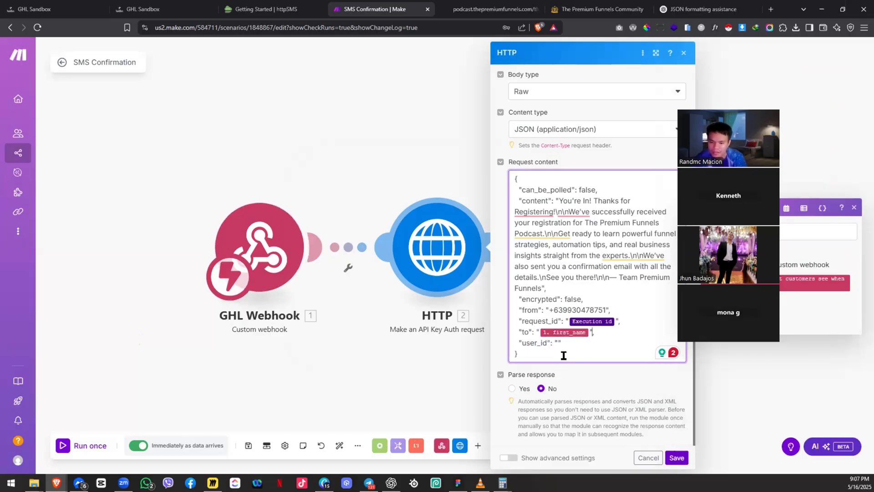
Step: Copy {{1.contact_id}} from the ChatGPT JSON and paste it into user_id
left_click(563, 345)
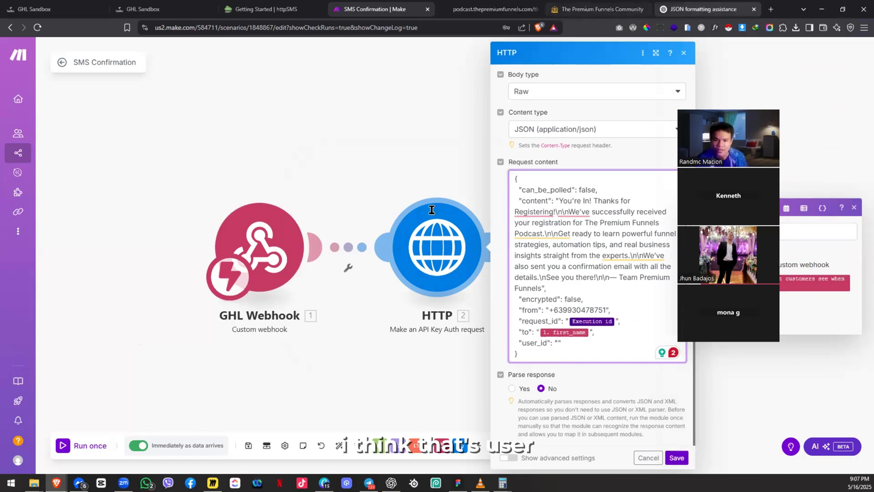
left_click(704, 9)
left_click_drag(378, 213, 445, 216)
key("ctrl+c")
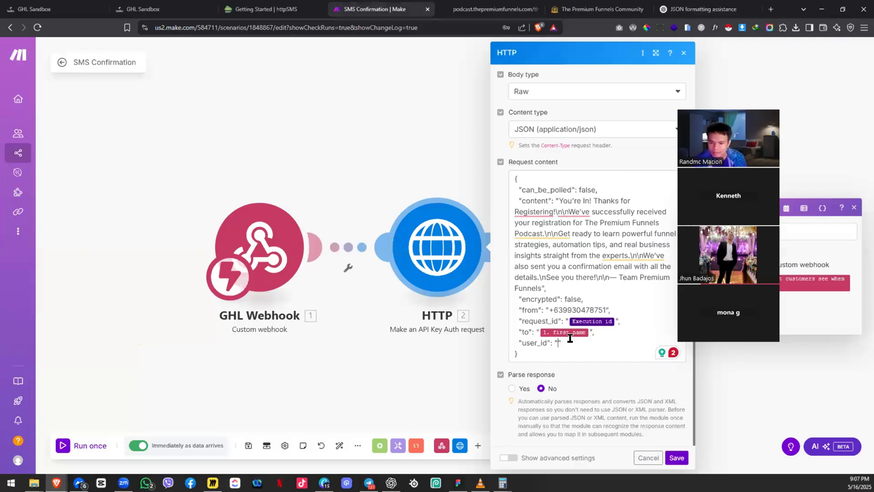
left_click(558, 339)
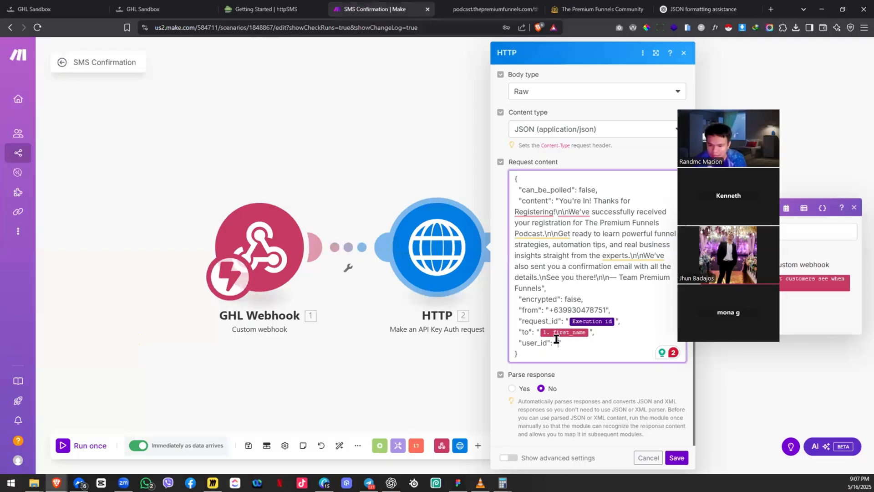
key("ctrl+v")
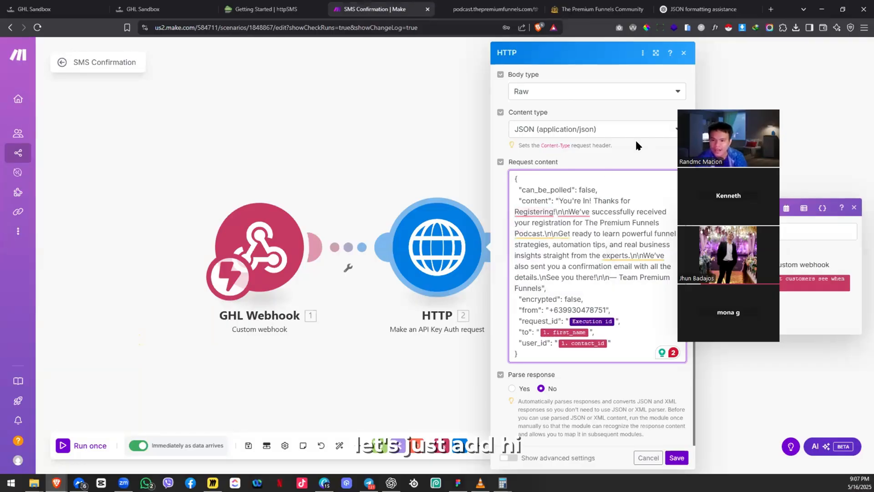
Step: Make the SMS content greet with 'Hi ' followed by first_name and a comma
type("Hi")
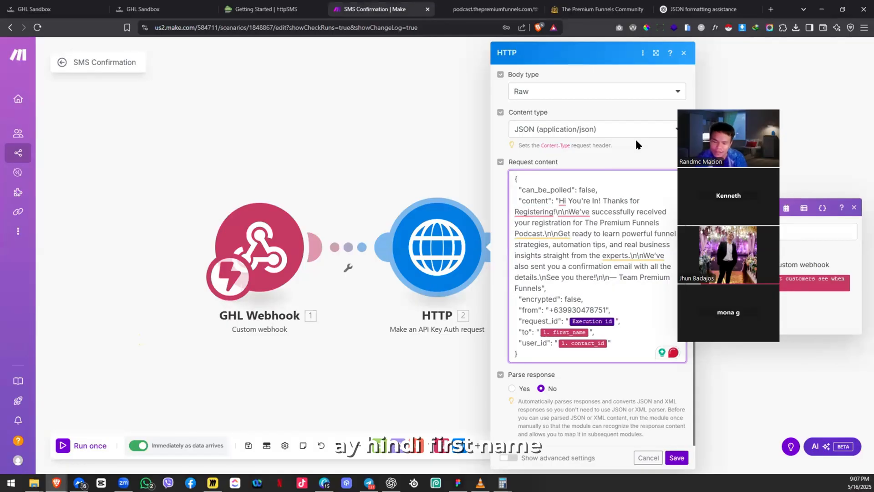
left_click_drag(586, 331, 571, 212)
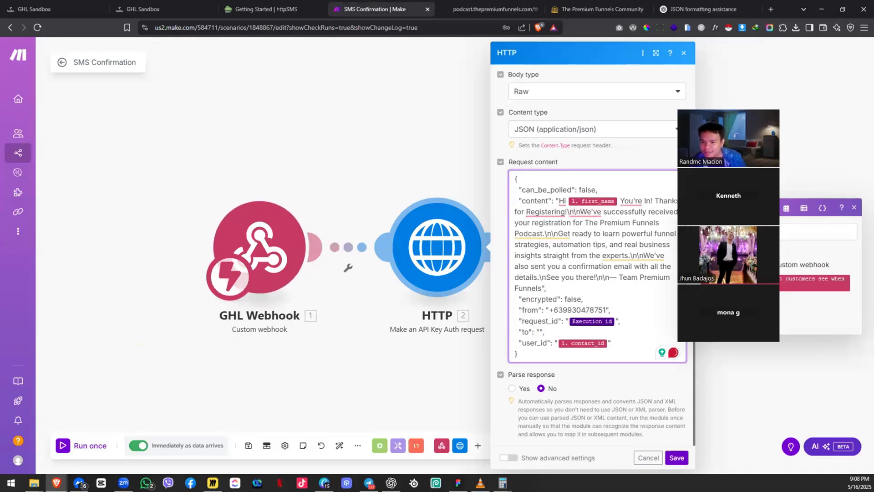
key("BackSpace")
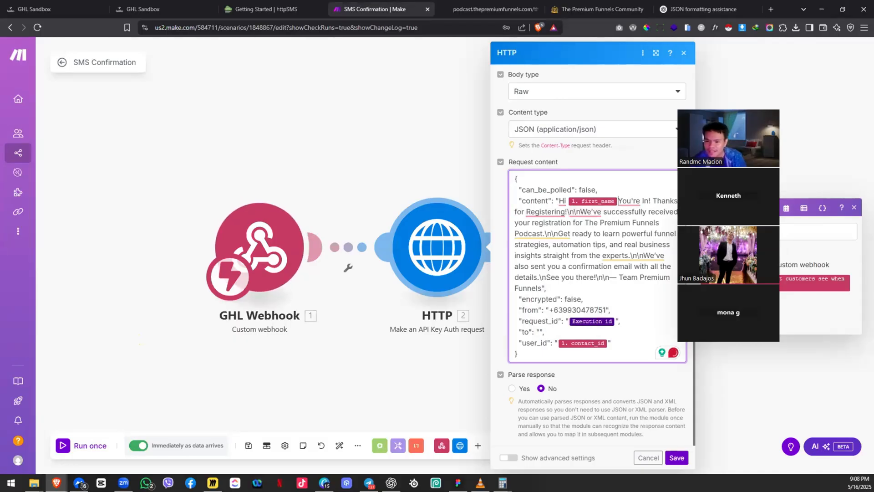
type(",")
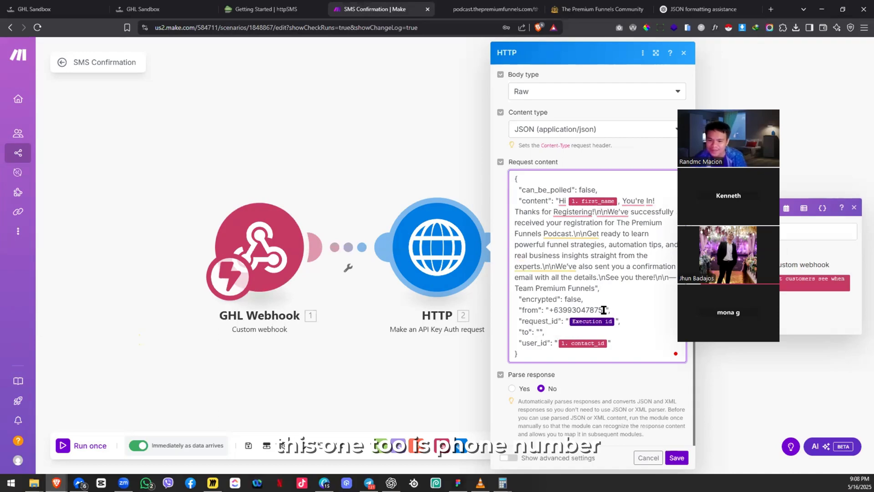
Step: Search the webhook fields for 'phone' and map phone into the to value
left_click(747, 231)
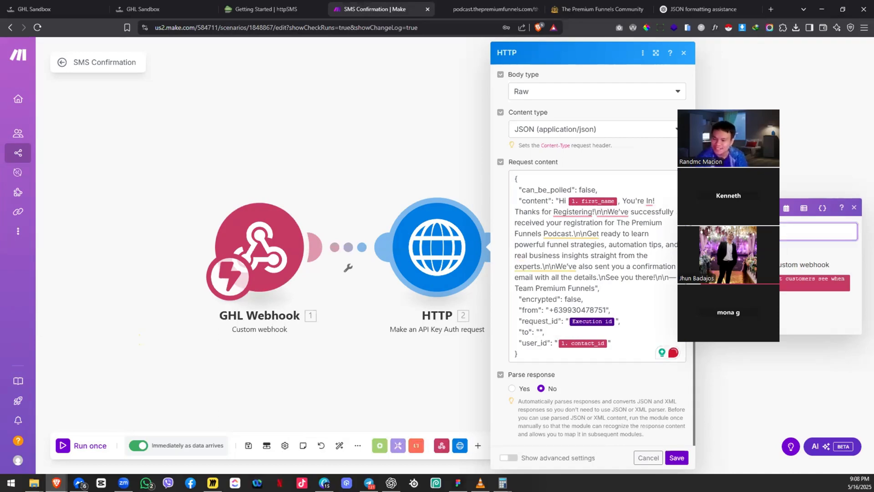
key("shift+Tab")
key("Tab")
type("phone")
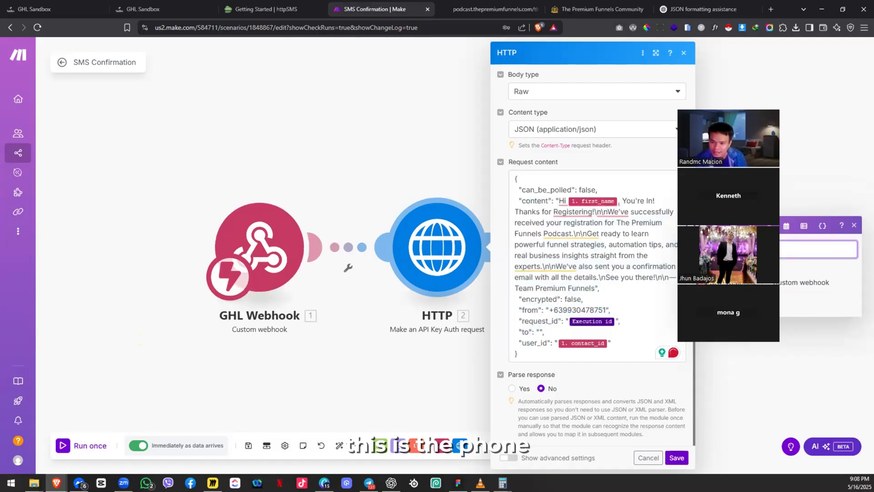
left_click_drag(751, 296, 538, 337)
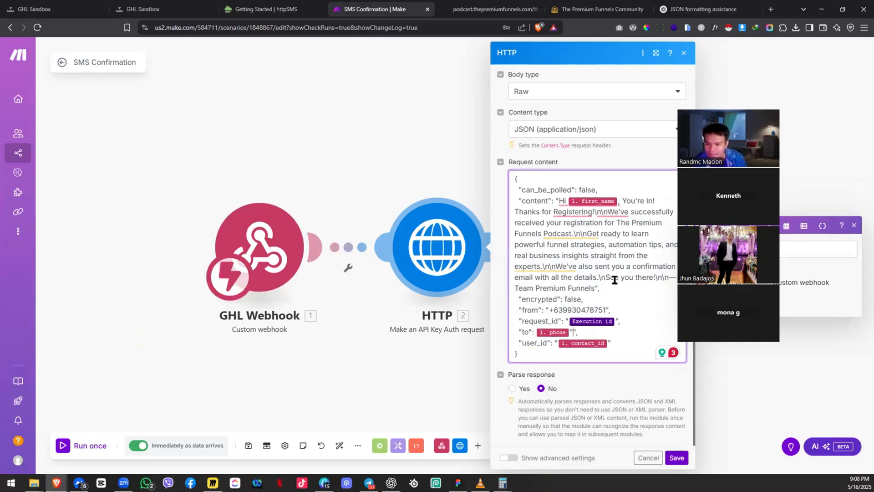
Step: Replace the sender number in the from value with the copied new number
double_click(579, 309)
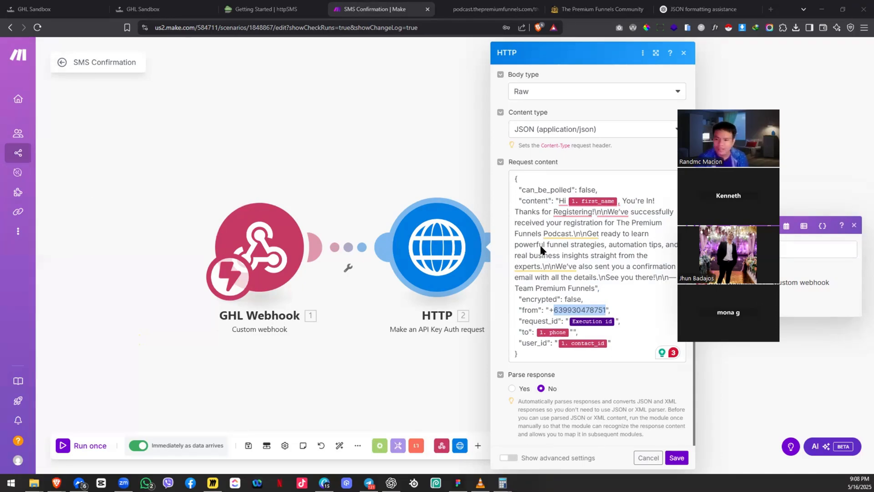
left_click(566, 304)
double_click(567, 304)
key("ctrl+v")
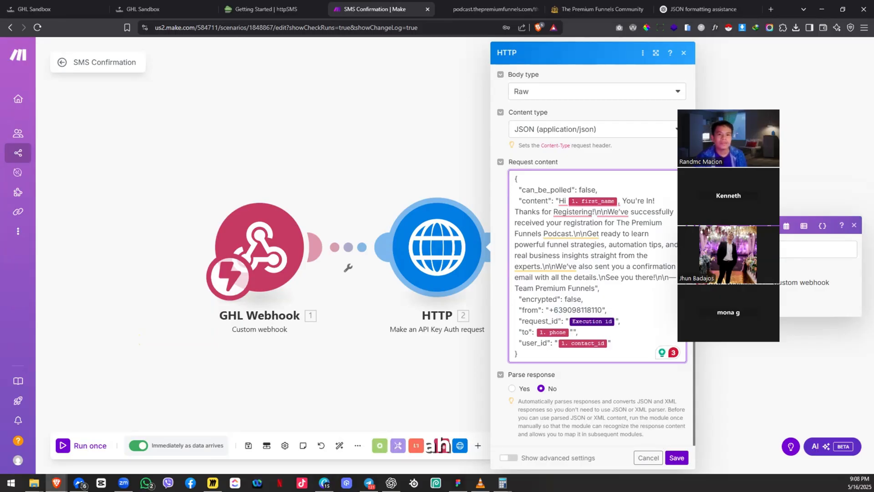
left_click(275, 6)
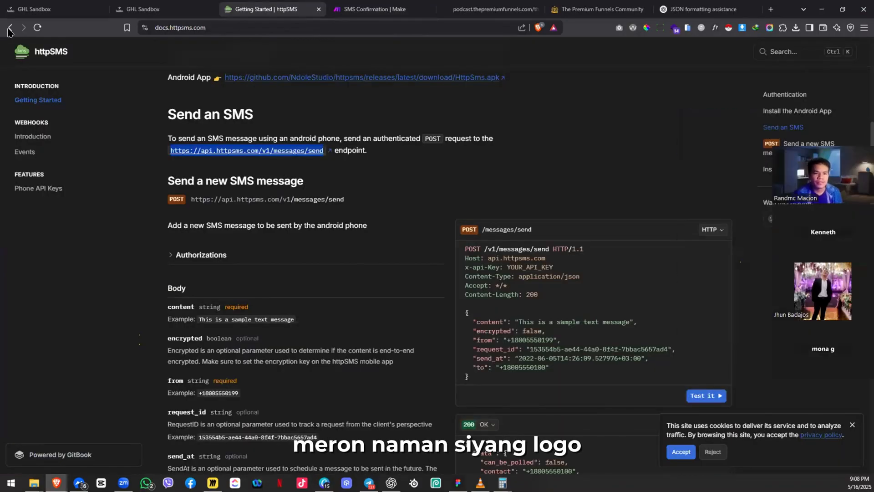
left_click(10, 28)
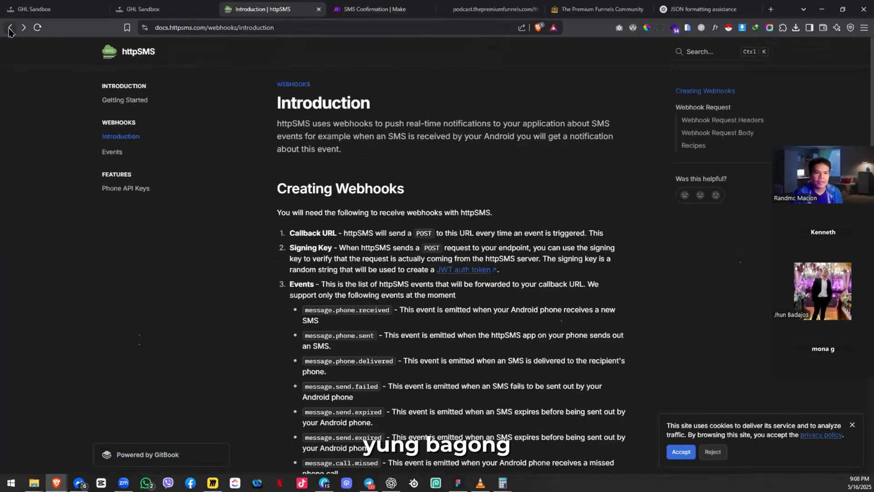
left_click(23, 27)
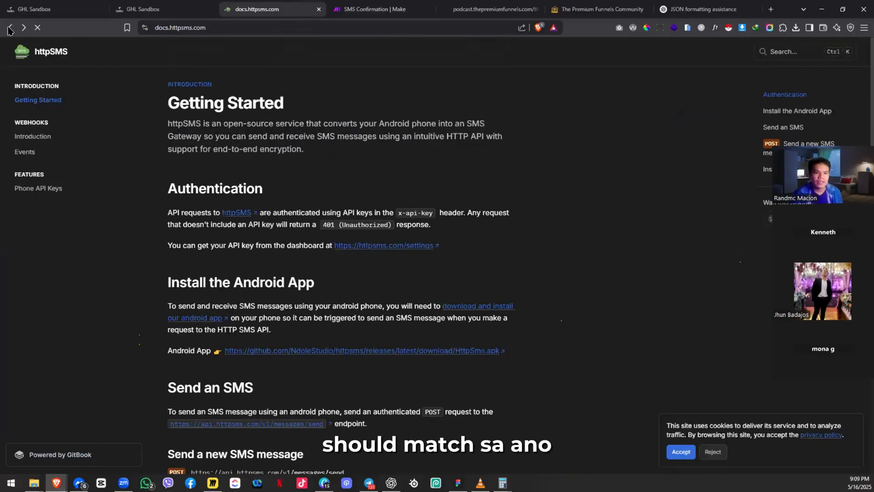
left_click(10, 30)
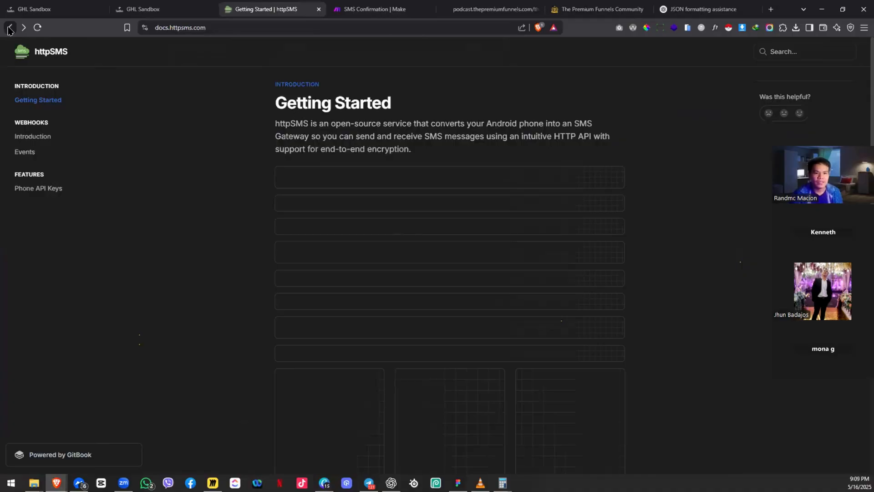
left_click(10, 30)
left_click(9, 29)
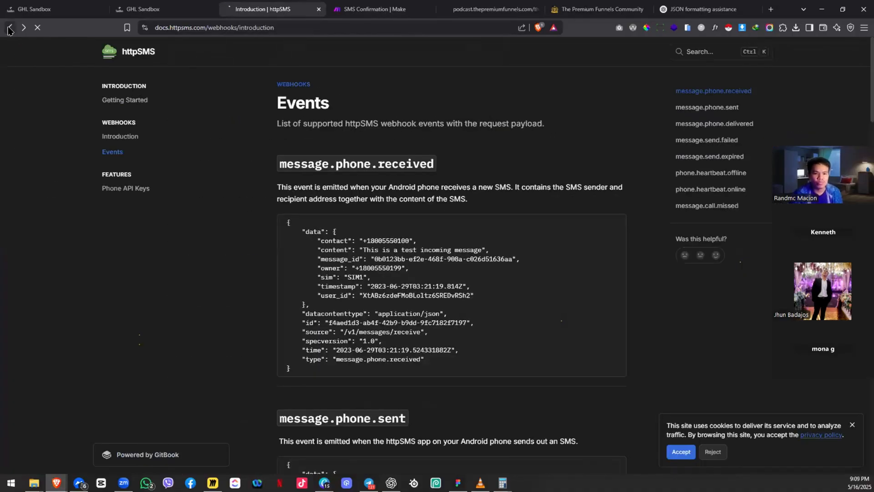
left_click(9, 30)
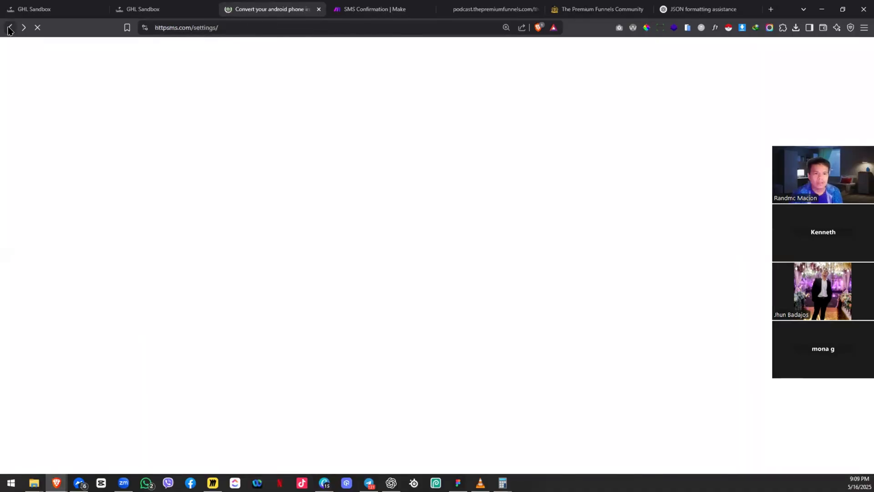
left_click(241, 35)
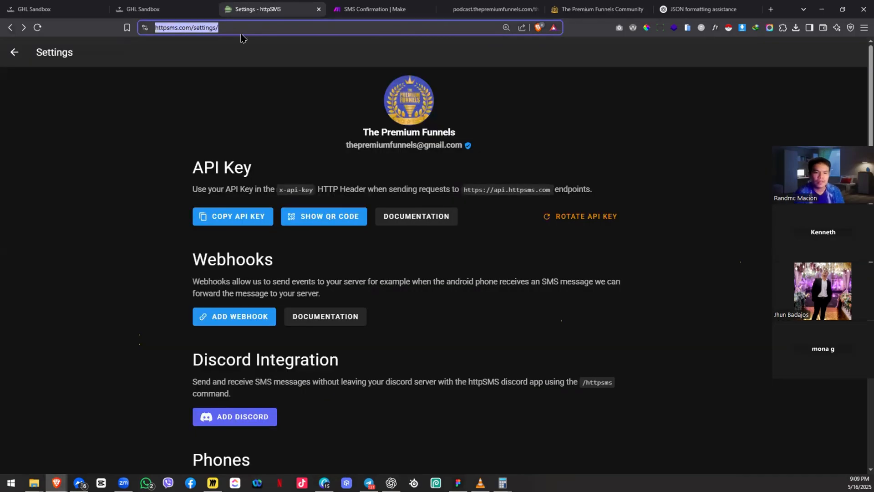
type("a")
key("BackSpace")
type("h")
key("Return")
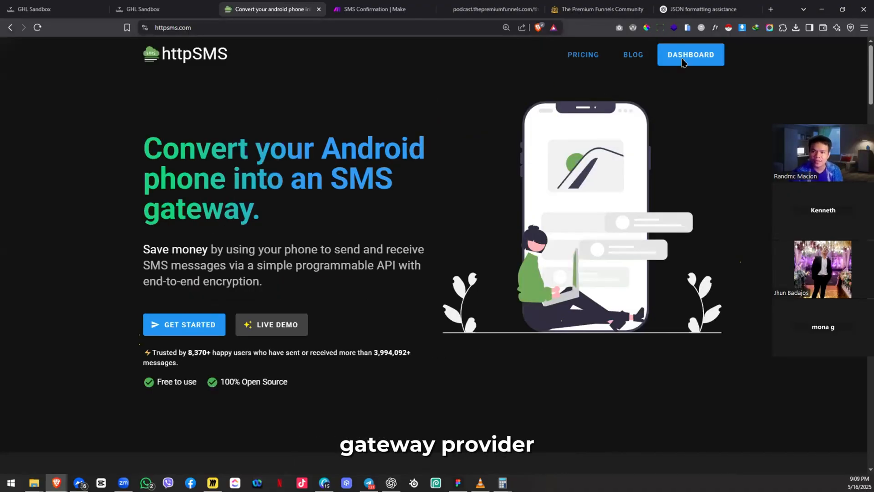
left_click(682, 63)
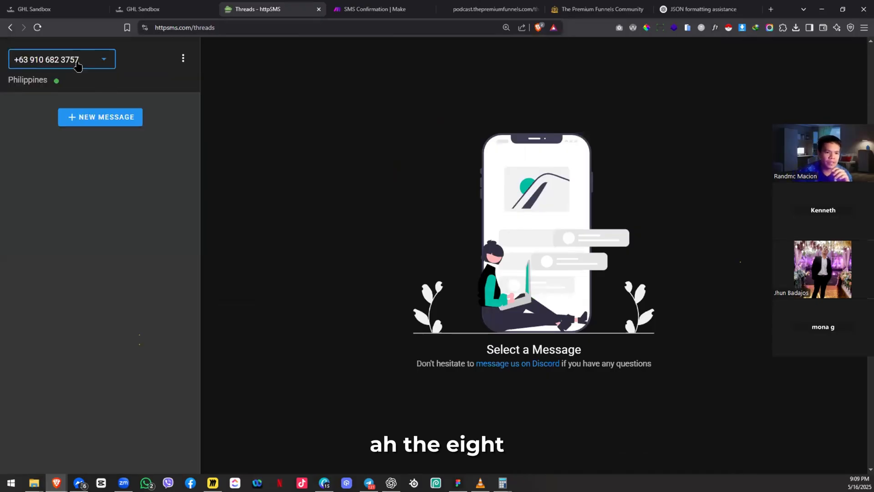
left_click(81, 63)
left_click(39, 89)
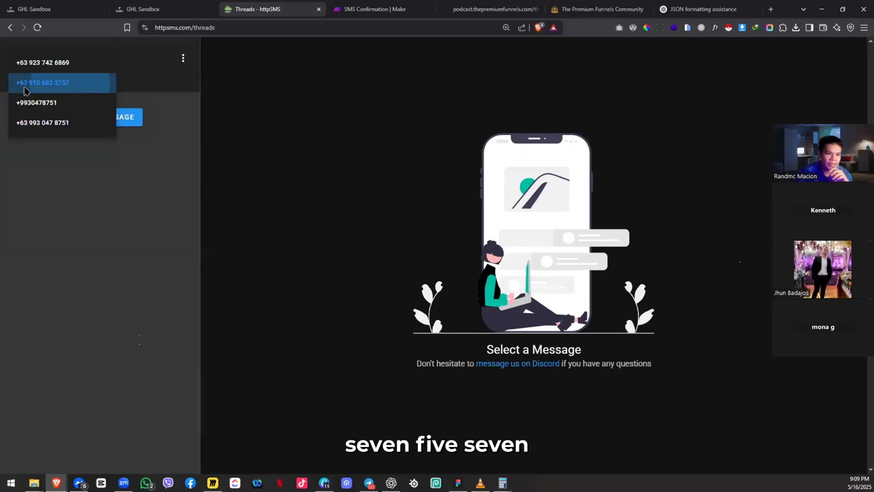
left_click(84, 83)
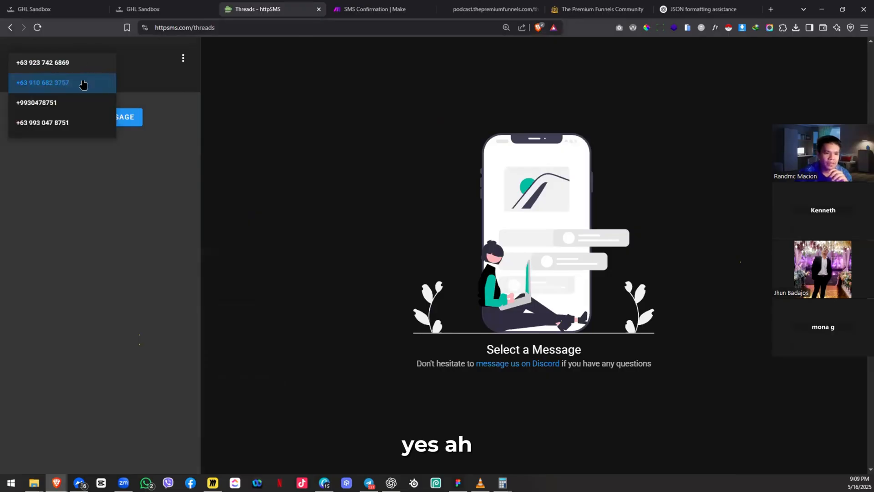
left_click(97, 85)
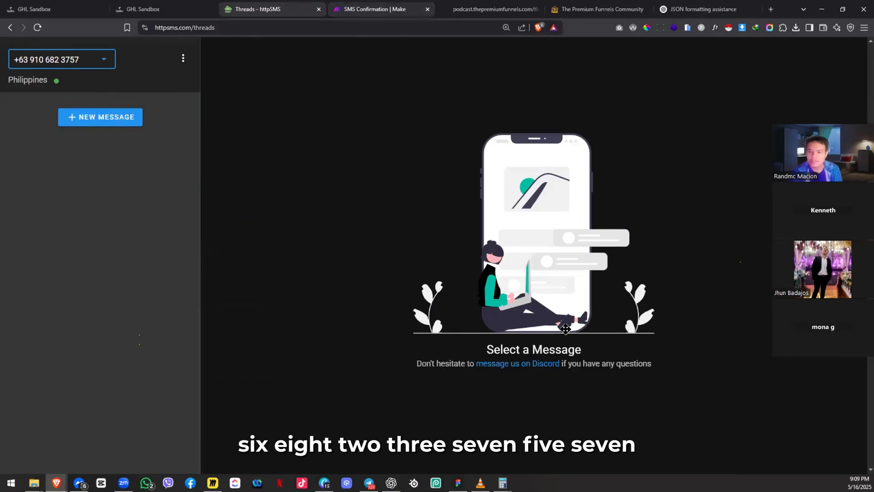
key("ctrl+Tab")
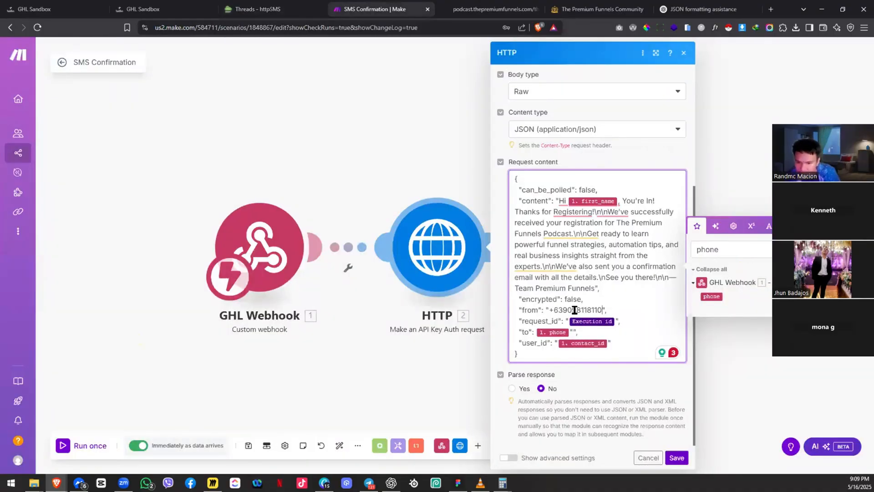
Step: Retype the sender phone digits after the country code in the from value, fixing mistyped digits
double_click(574, 309)
left_click(567, 310)
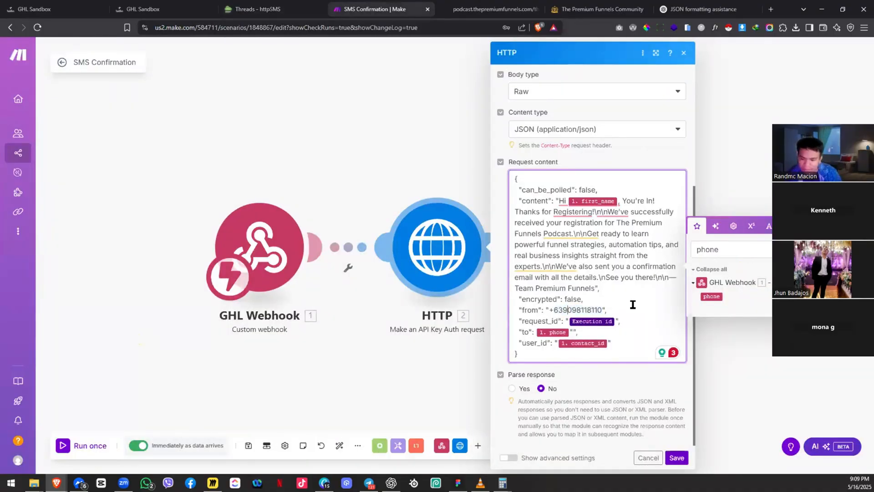
key("Delete")
key("Delete")
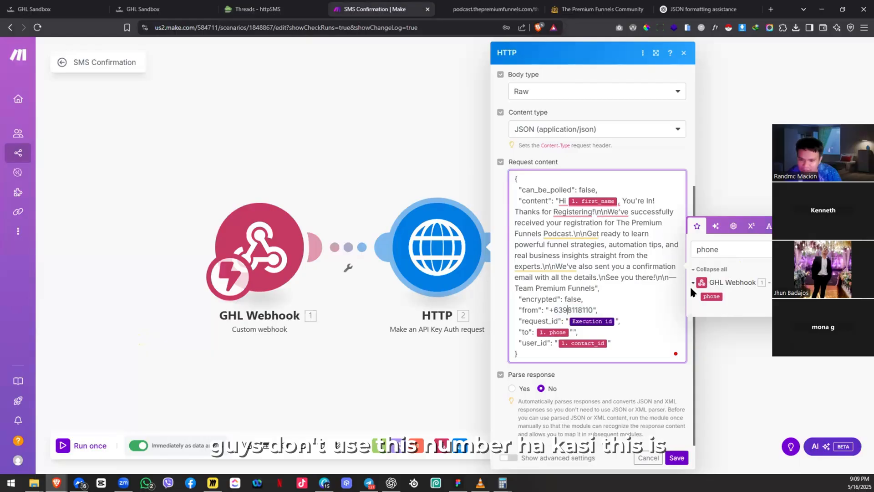
key("ctrl+Delete")
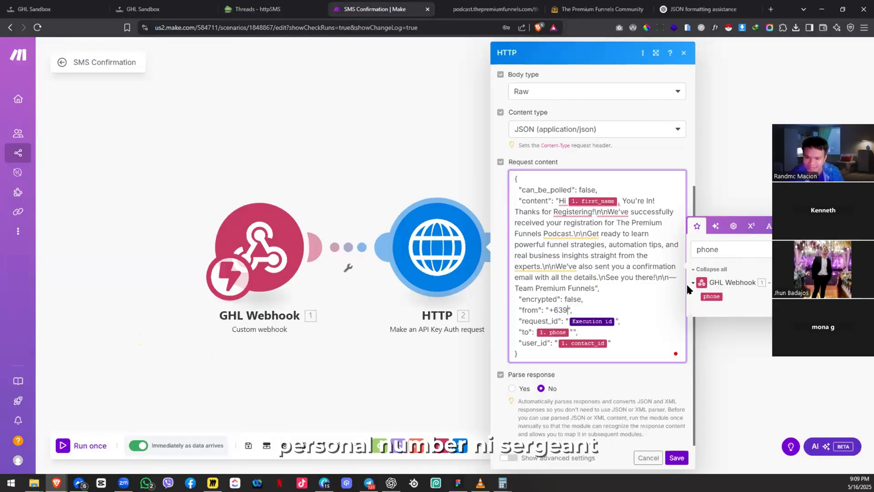
type("1")
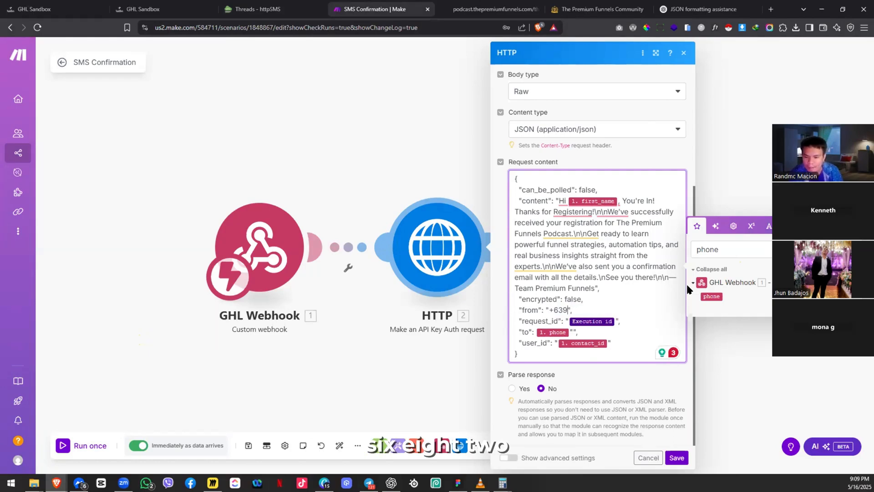
key("BackSpace")
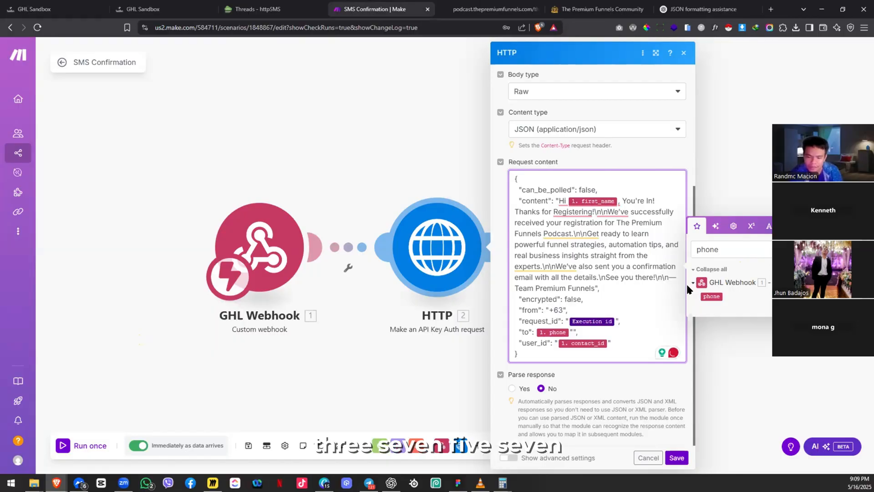
type("0")
key("BackSpace")
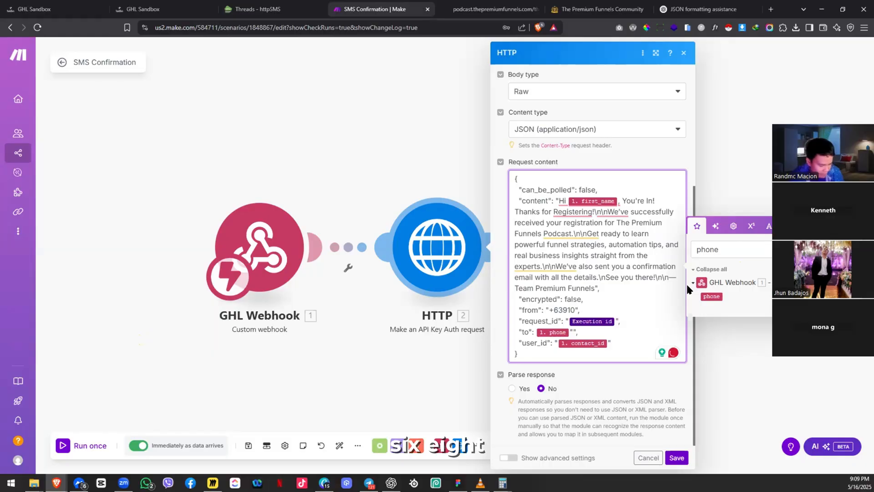
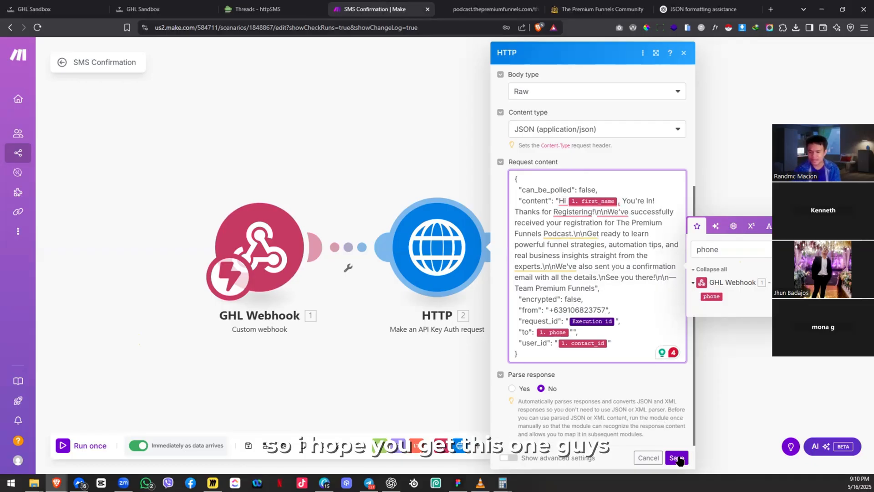
Step: Save the HTTP module, rename it to 'Send SMS', and save the scenario
left_click(471, 334)
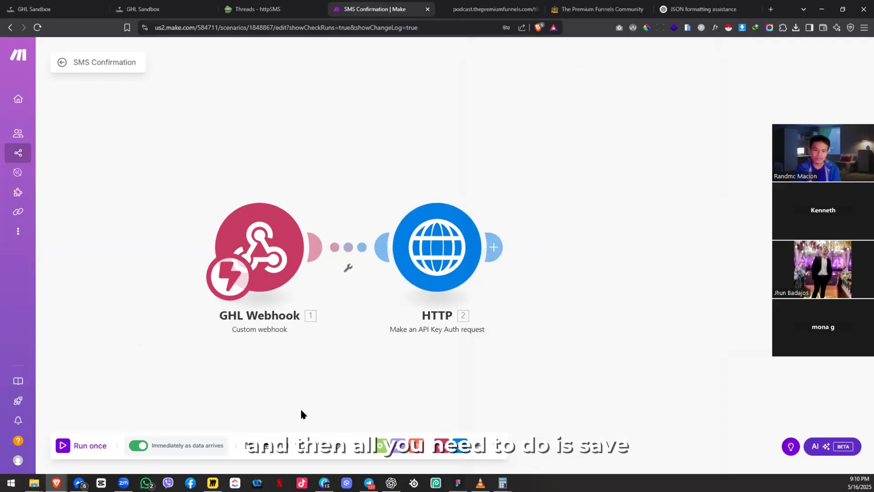
left_click(248, 446)
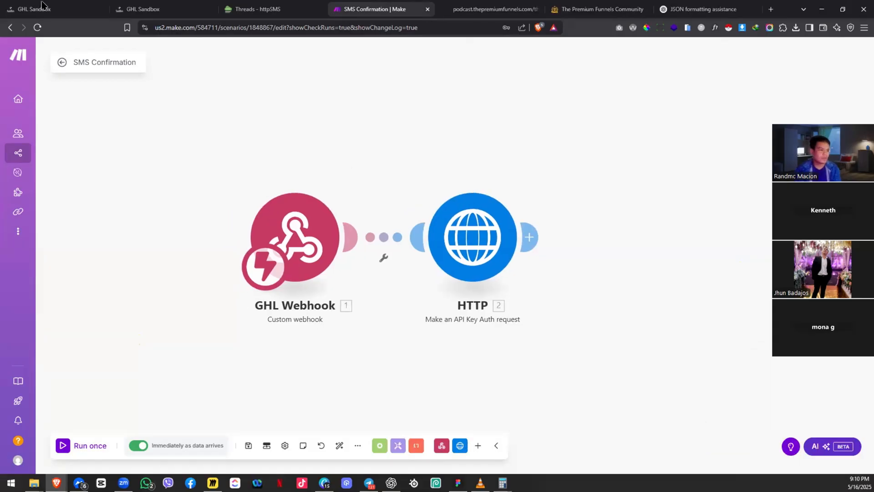
mouse_move(33, 264)
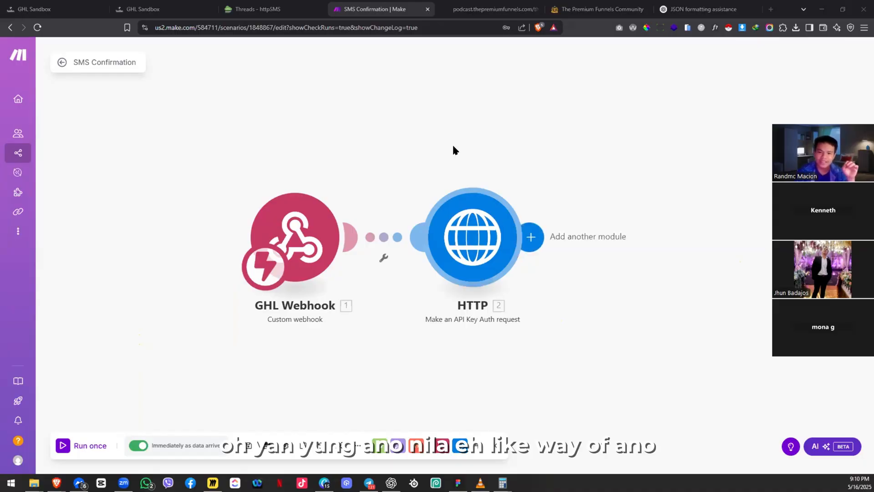
left_click_drag(544, 245, 568, 229)
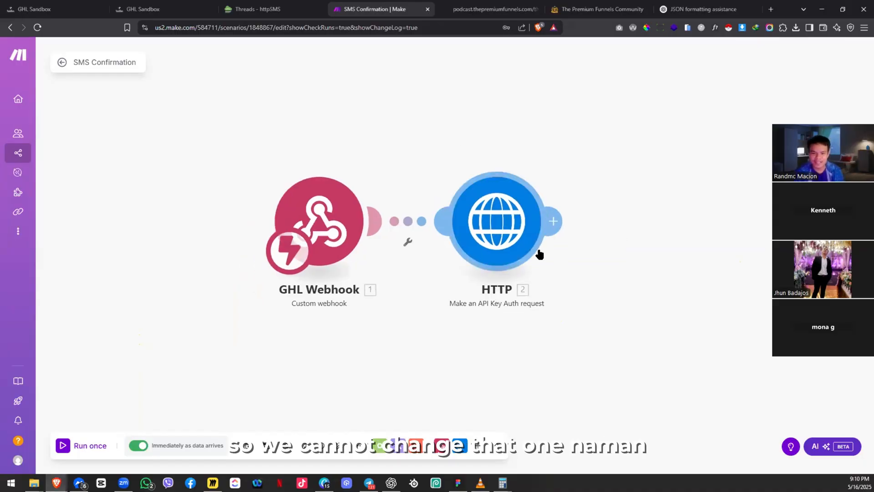
right_click(538, 251)
left_click(519, 266)
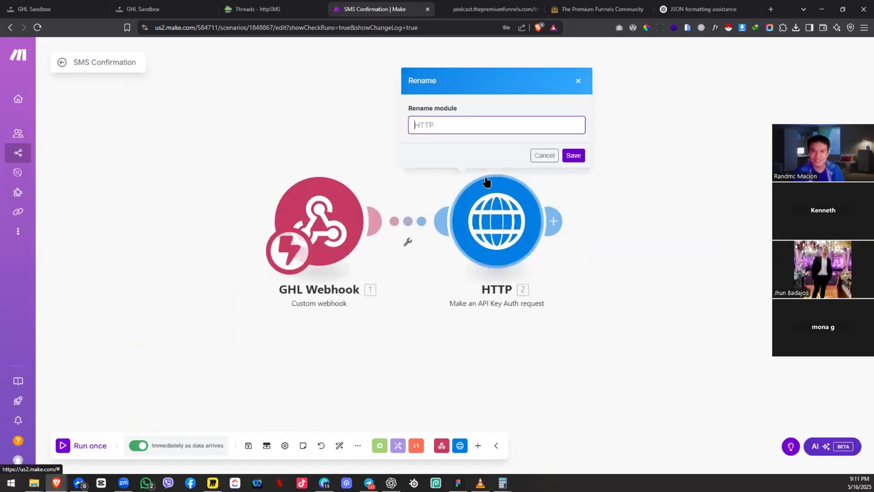
type("SE")
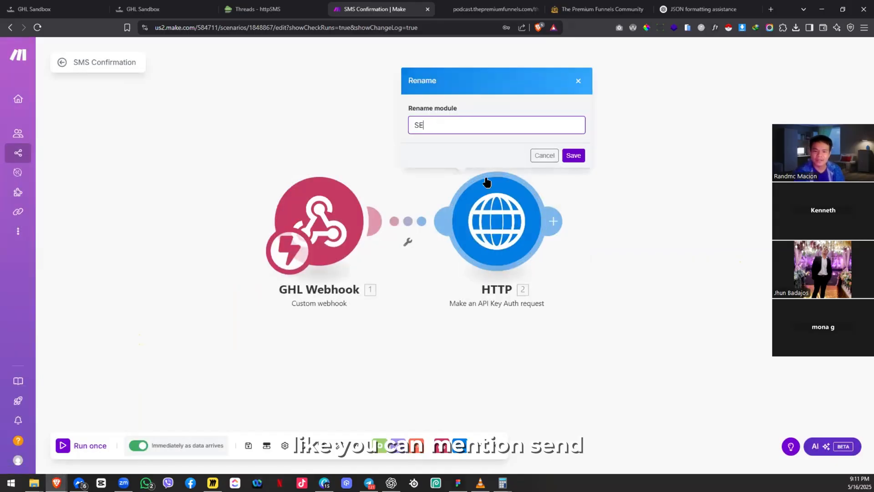
type("nd SMS")
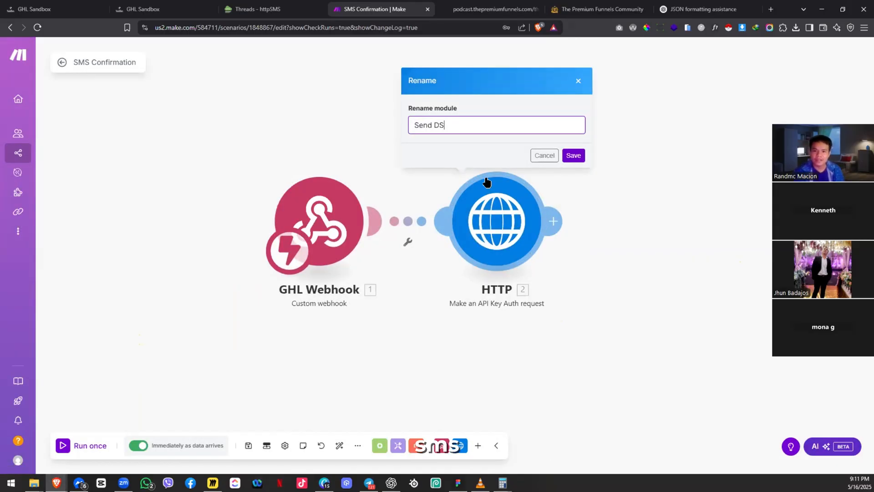
left_click(572, 157)
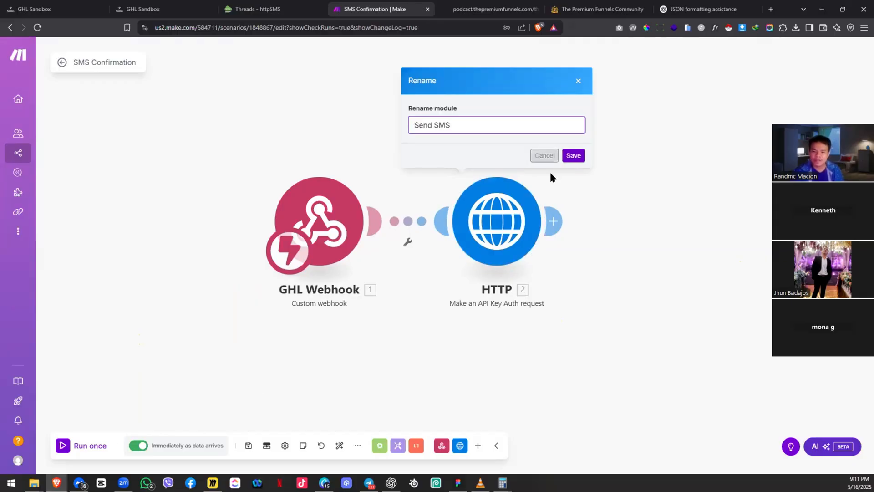
left_click(245, 450)
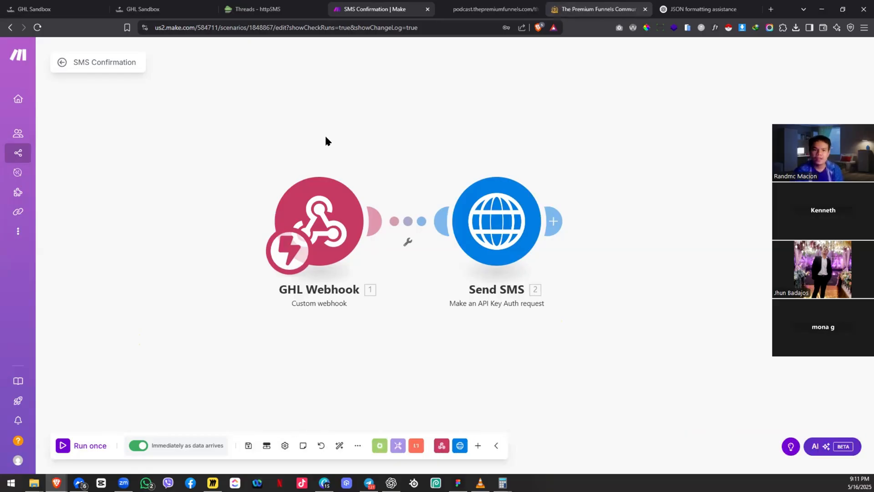
Step: In the GoHighLevel sandbox, search Contacts for 'tamarind'
left_click(596, 9)
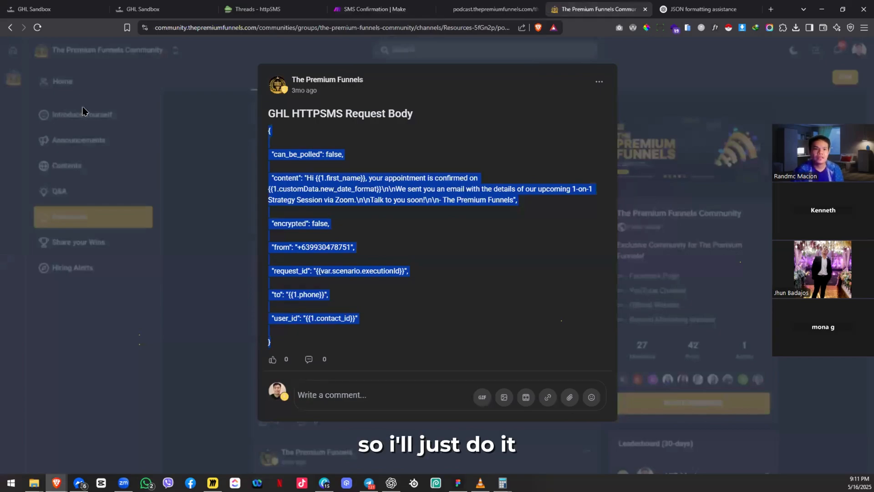
left_click(9, 6)
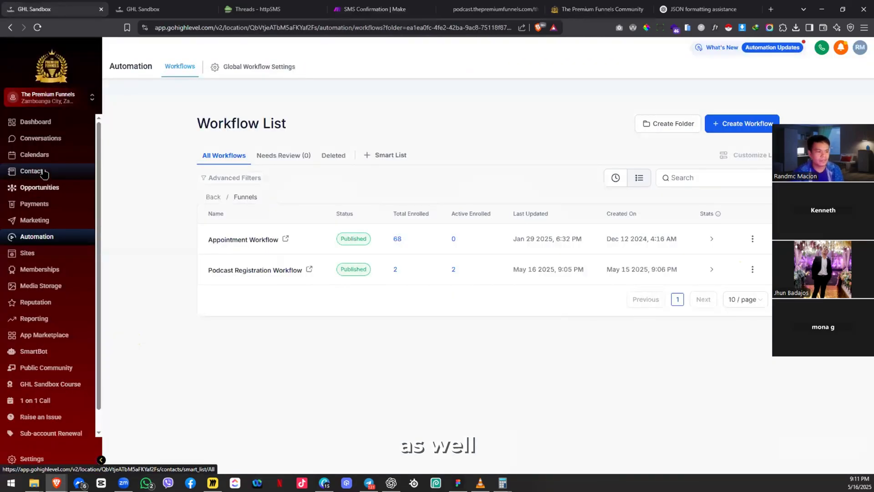
left_click(43, 173)
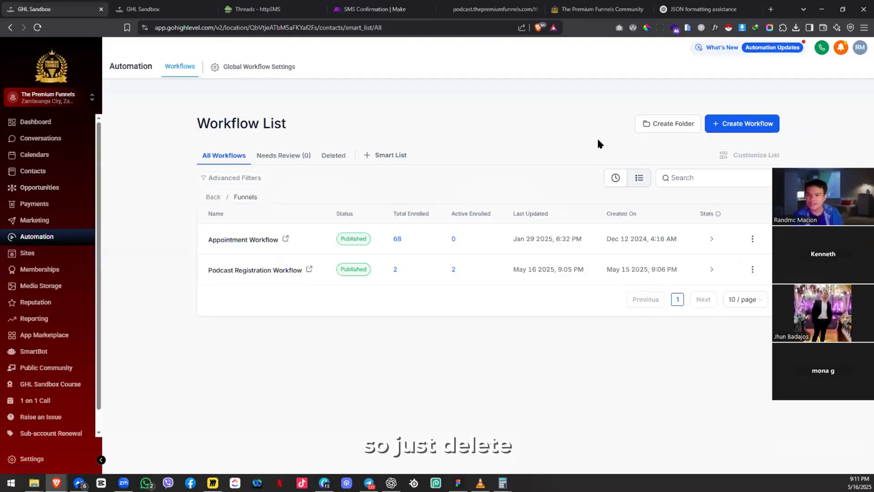
left_click(735, 146)
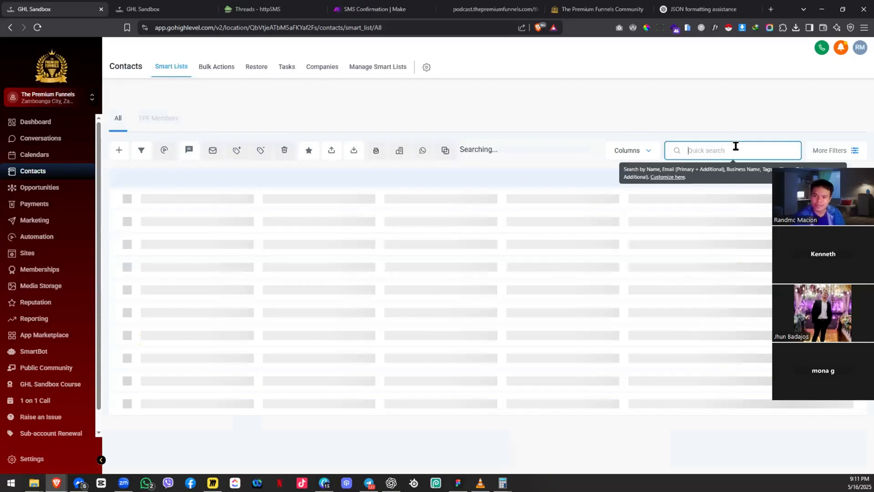
type("tamarind")
double_click(735, 146)
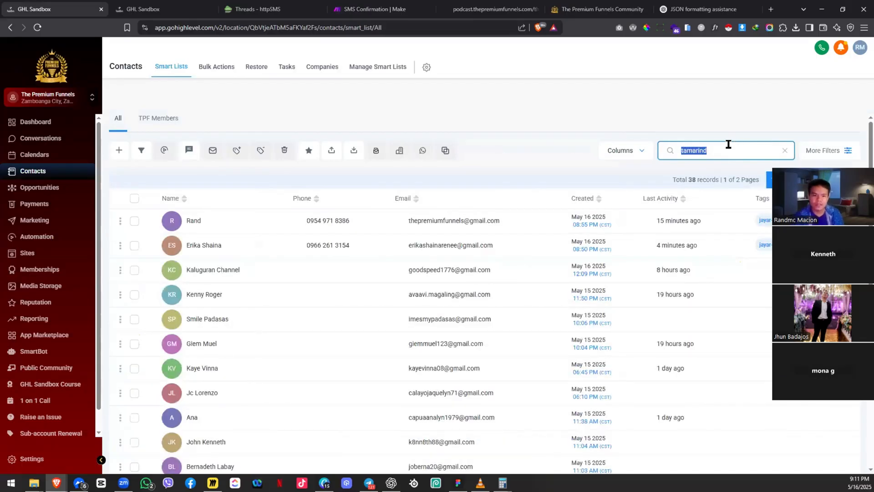
type("tamiarnd")
key("ctrl+a")
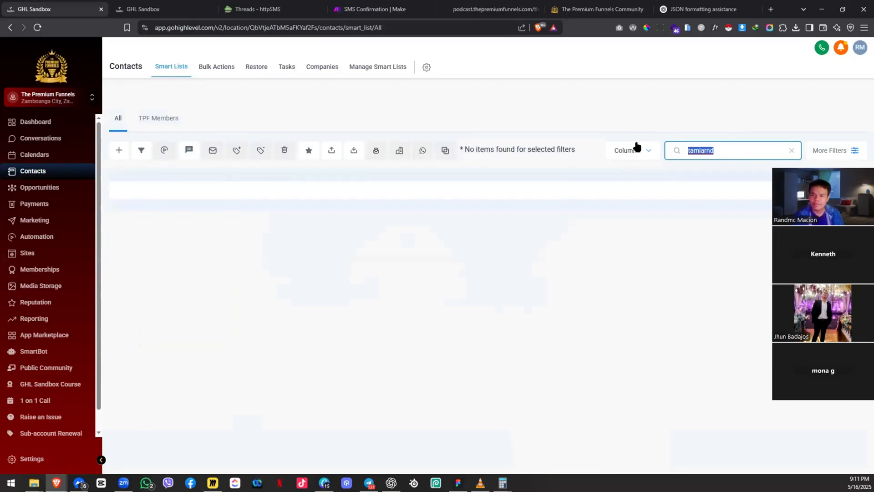
type("tamarind")
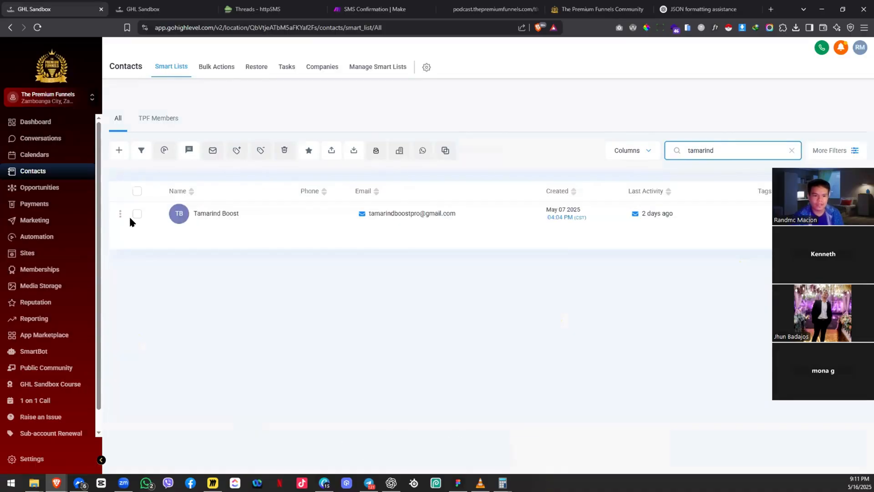
Step: Select the tamarind contact and delete it, confirming with DELETE
left_click(130, 218)
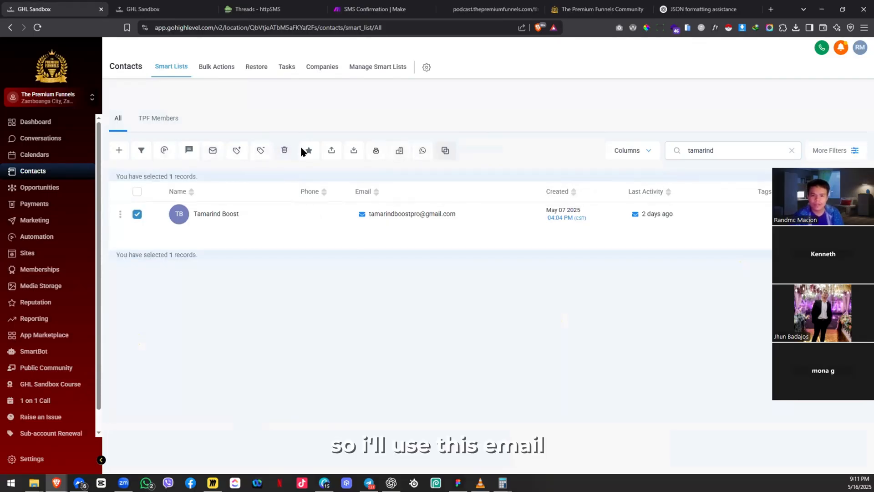
left_click(284, 149)
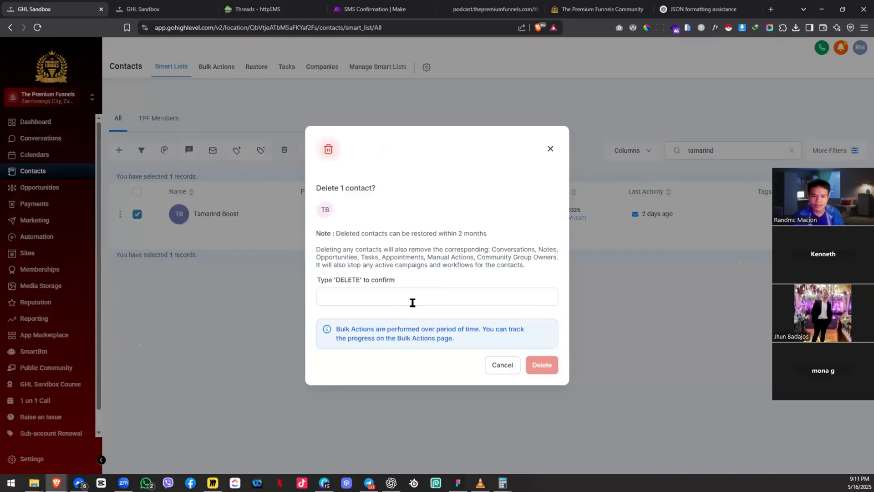
left_click(413, 303)
type("DELETE")
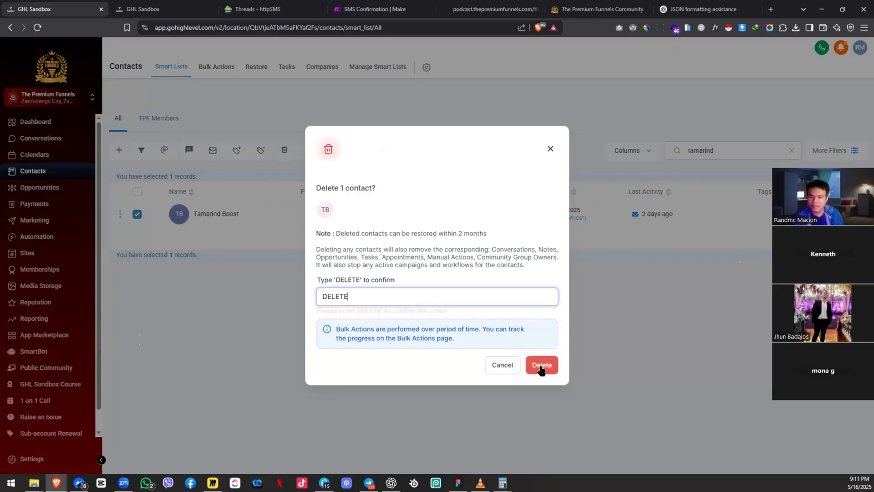
left_click(540, 365)
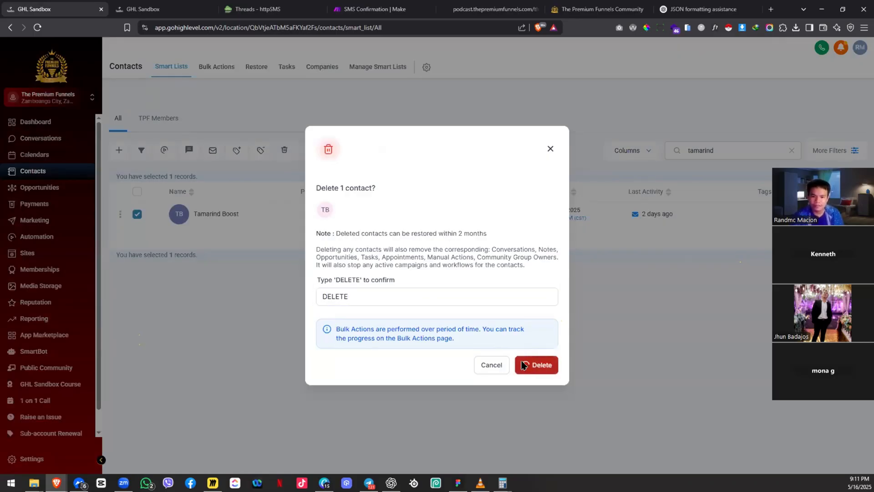
left_click(450, 277)
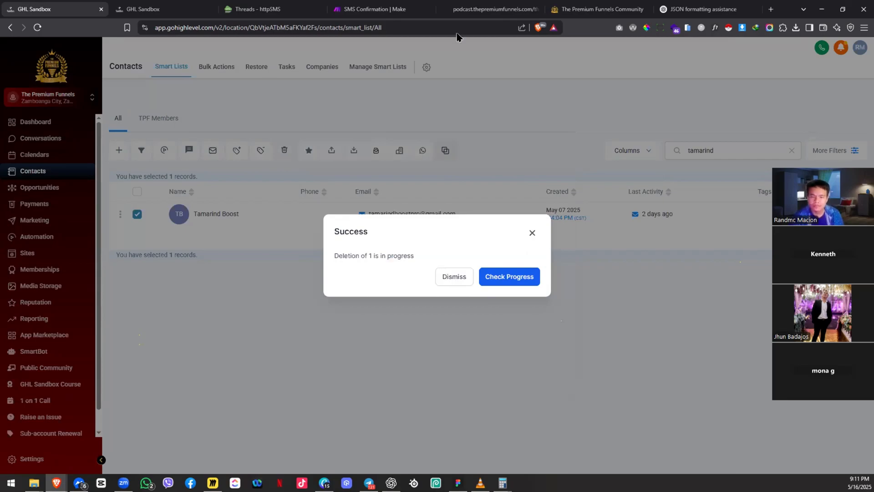
Step: Load podcast.thepremiumfunnels.com in a new tab and resize the browser window
key("ctrl+t")
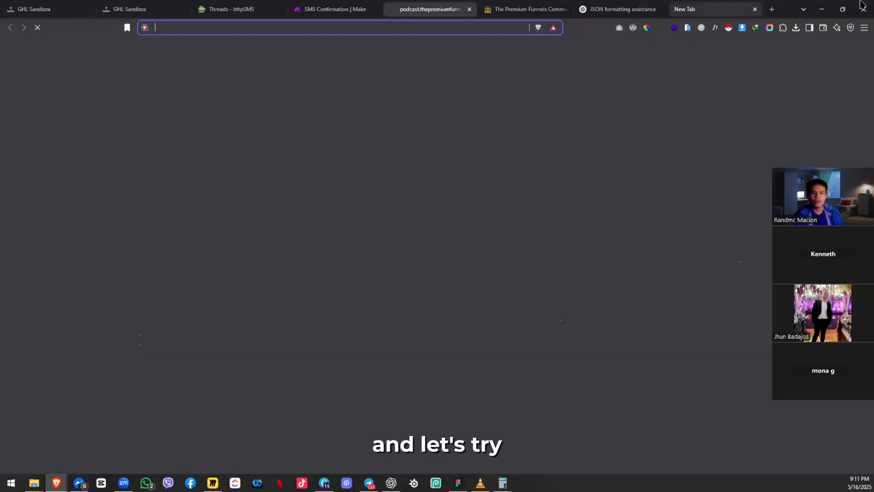
type("podcast.thepremiumfunnels.com")
key("Return")
double_click(792, 3)
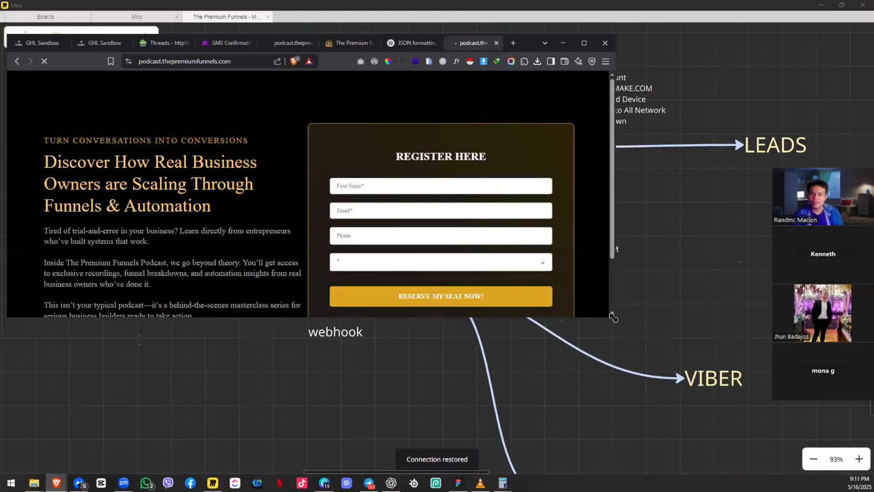
left_click_drag(614, 317, 721, 405)
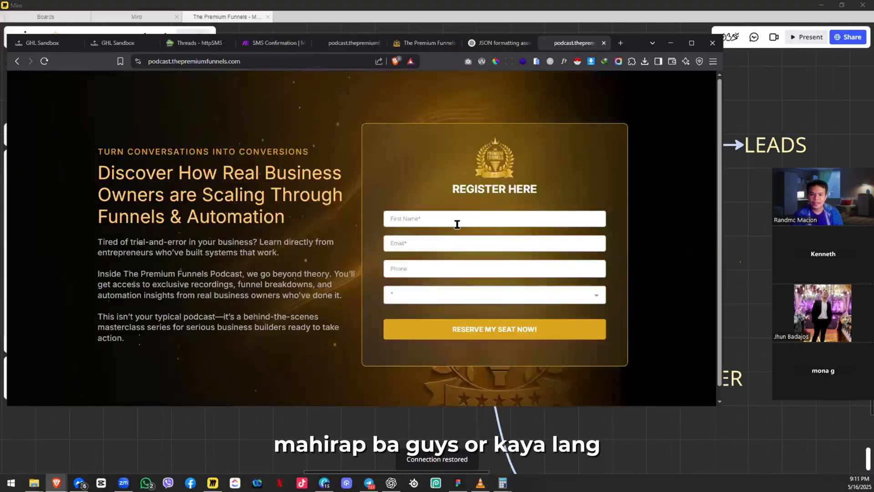
Step: Fill the form with a test name, saved email and phone, choose Business Owner, and submit
left_click(455, 219)
type("Ra")
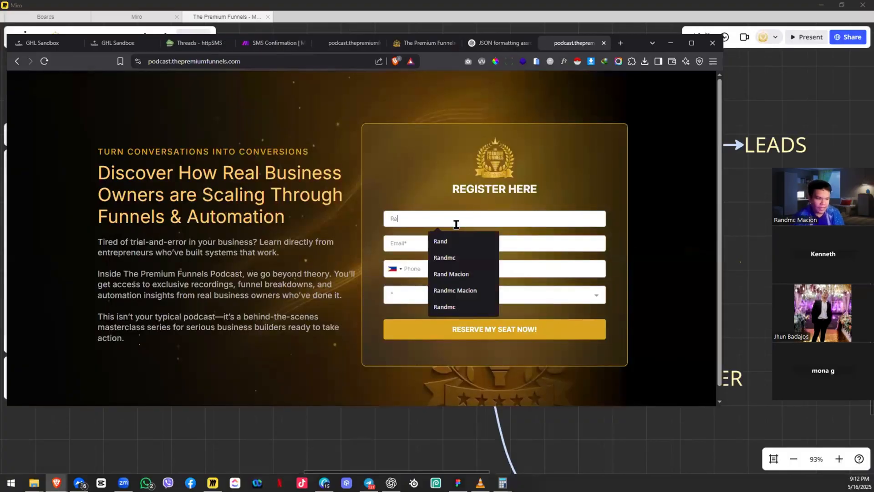
type("nd Test")
key("Tab")
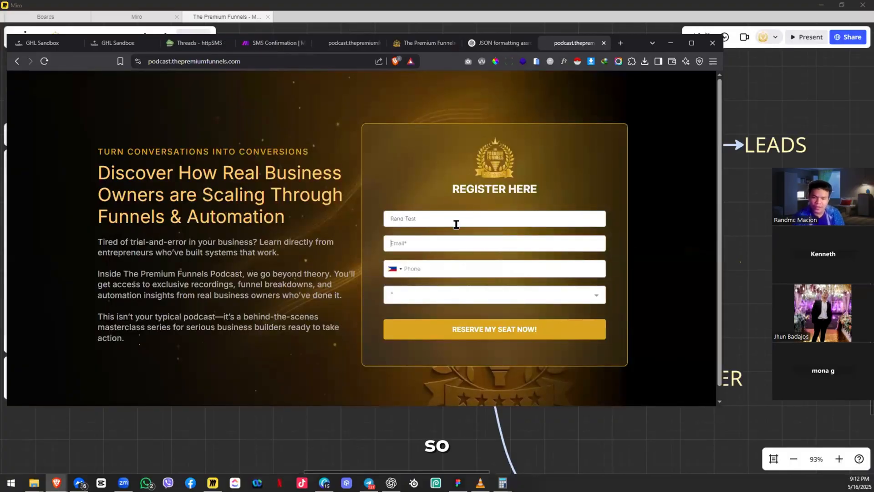
type("tamarindboo")
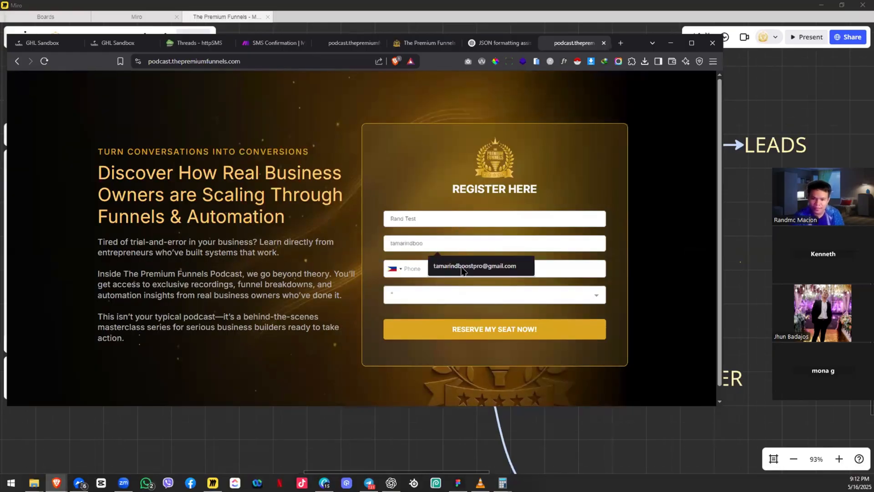
left_click(462, 268)
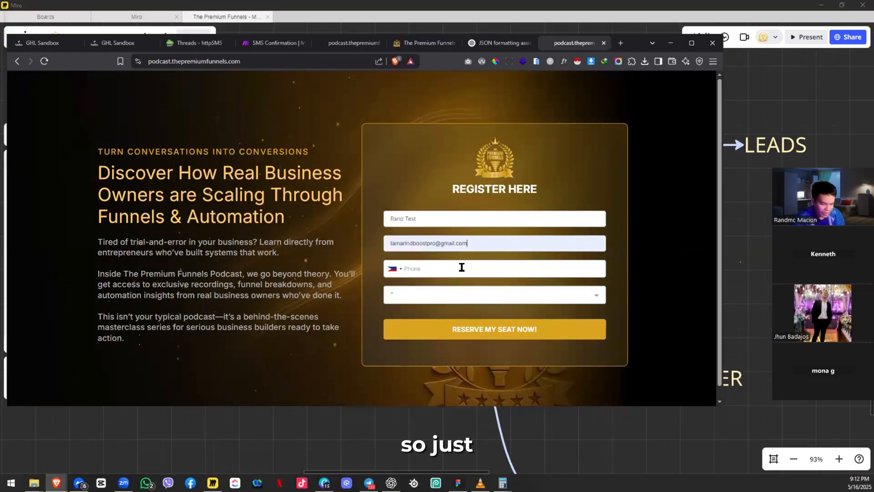
left_click(462, 267)
type("954")
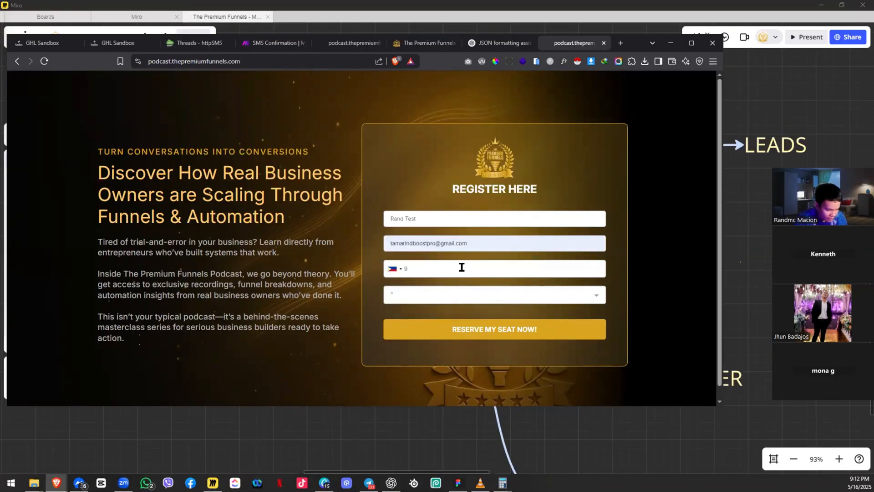
key("BackSpace")
key("BackSpace")
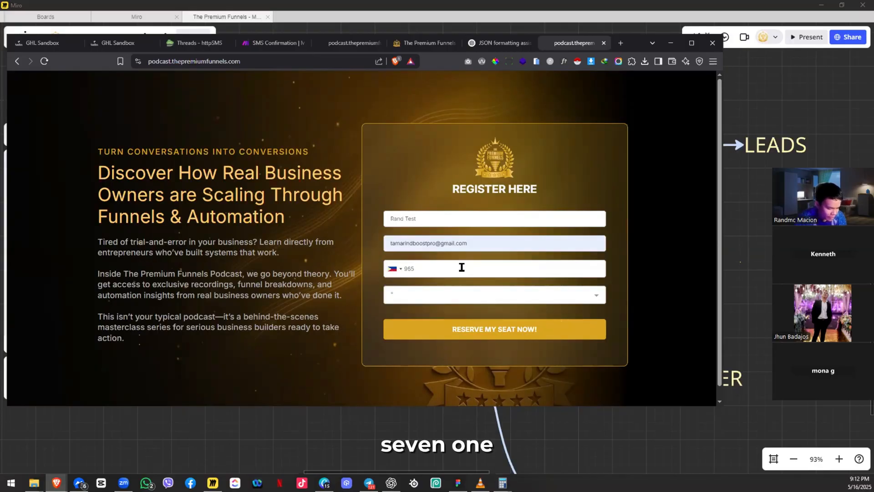
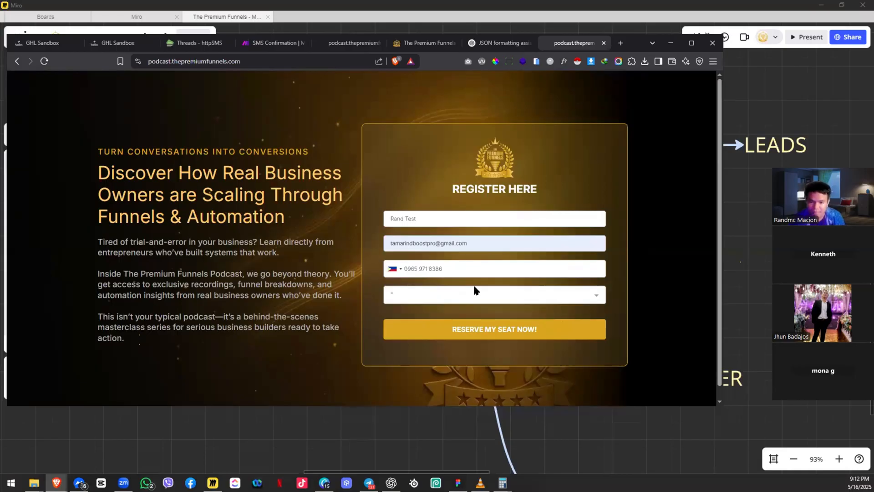
left_click(423, 294)
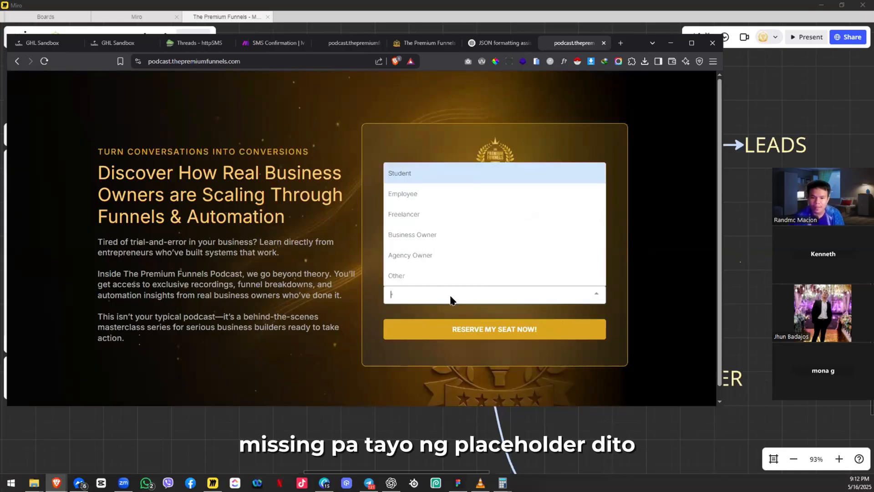
left_click(422, 240)
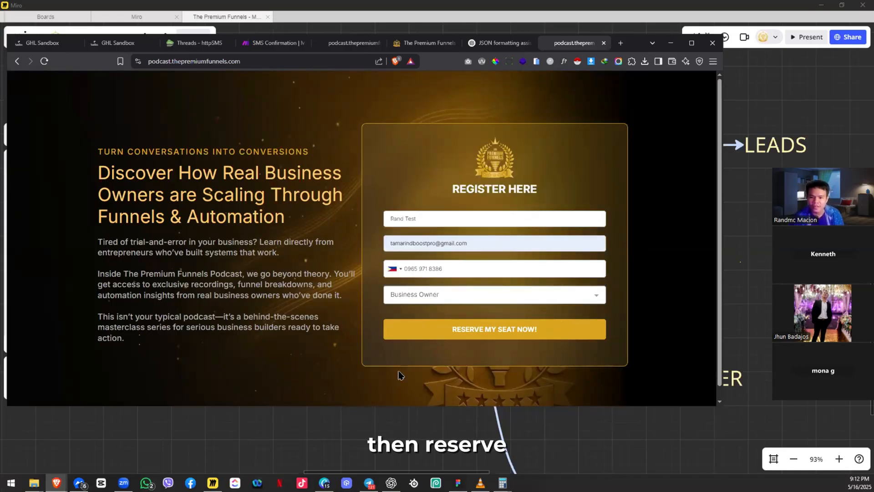
left_click(495, 324)
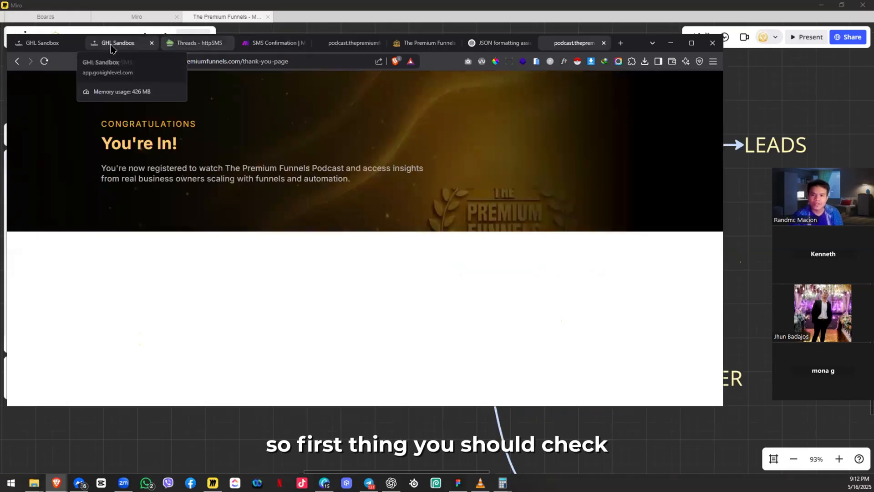
Step: Maximize the browser on the GHL Sandbox tab and open the Automation workflows
left_click(114, 44)
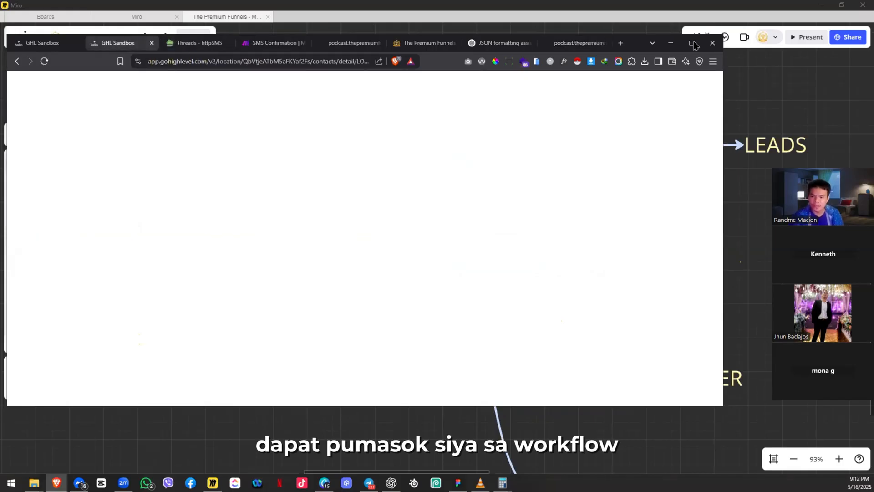
left_click(692, 43)
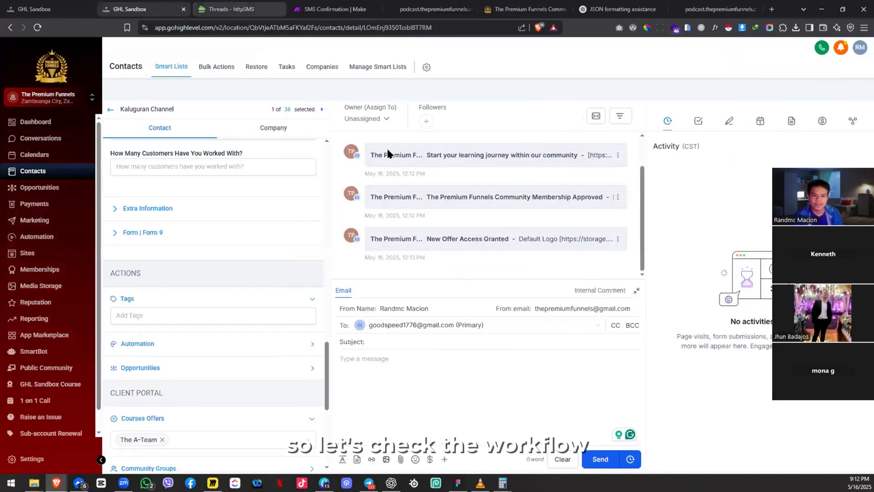
key("ctrl+shift+Tab")
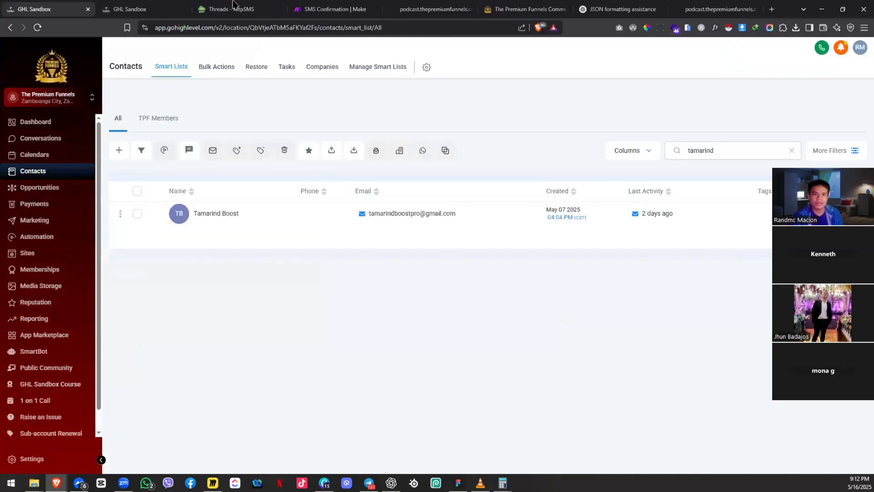
left_click(124, 5)
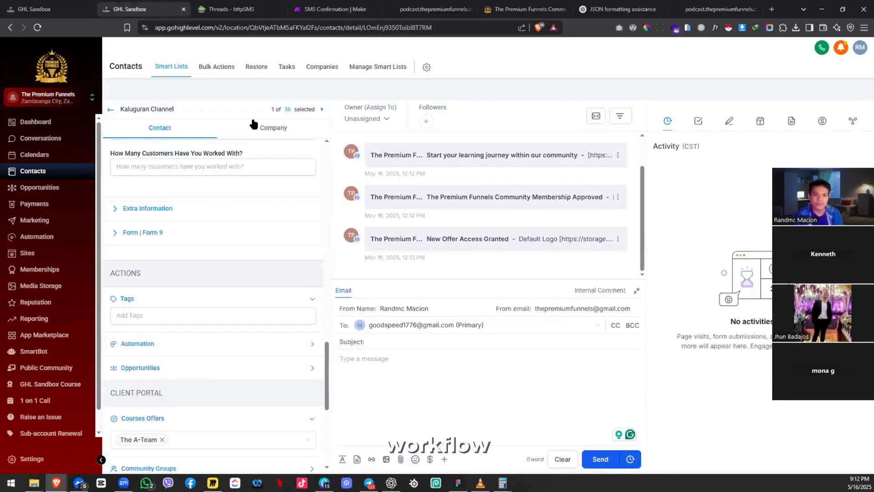
left_click(53, 236)
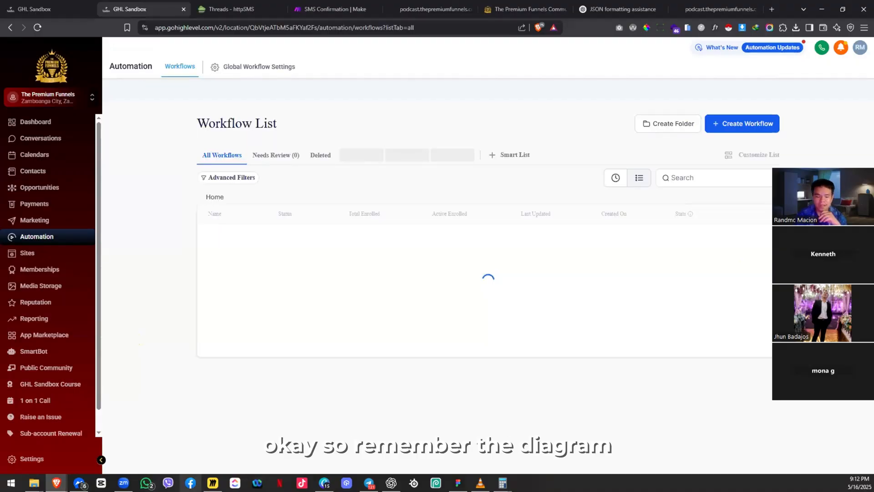
Step: Glance at the Miro diagram, then open Podcast Registration Workflow from the Funnels folder
key("alt+Tab")
scroll(316, 253, "down", 1)
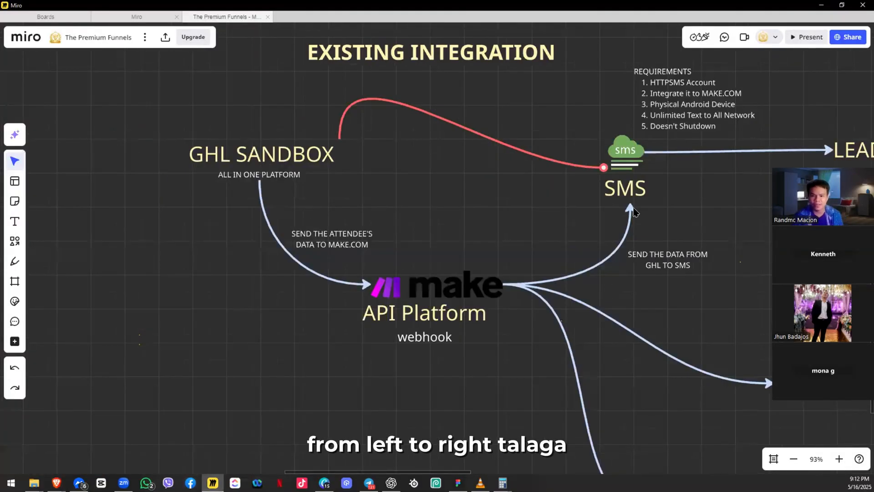
scroll(637, 213, "down", 1)
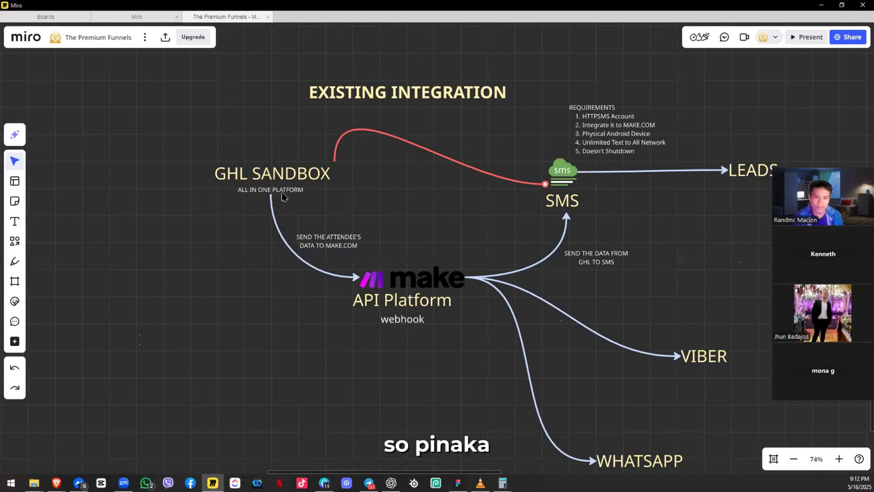
key("alt+Tab")
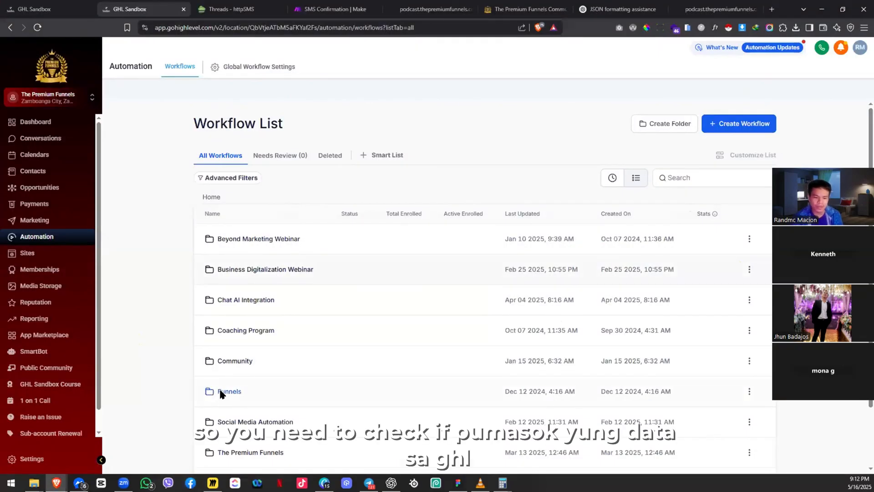
left_click(221, 394)
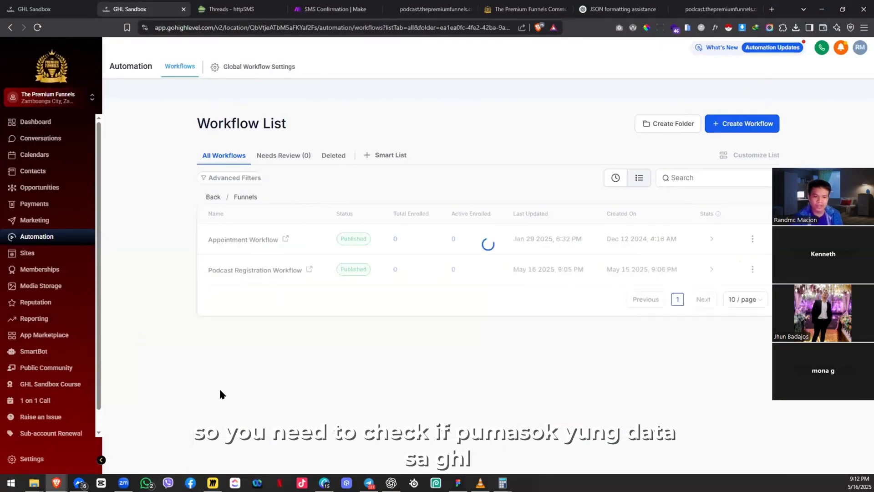
left_click(228, 271)
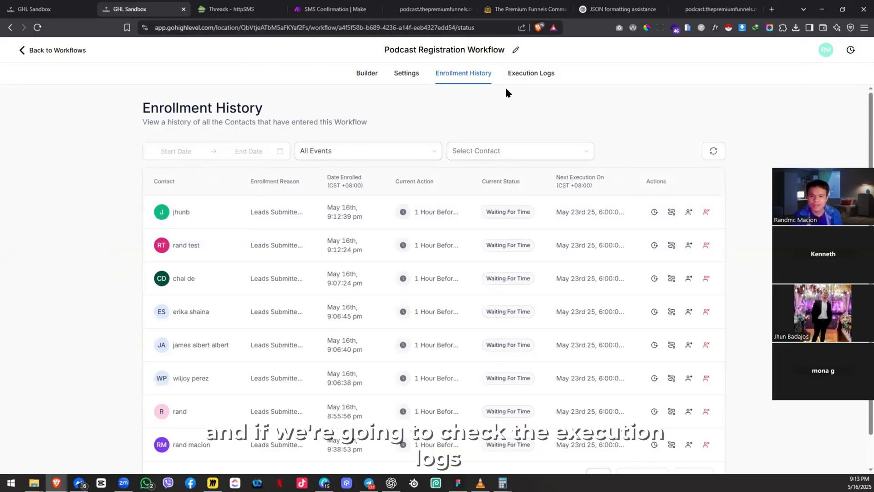
Step: Scroll through the workflow's Execution Logs, then switch to the SMS Confirmation tab in Make
left_click(538, 75)
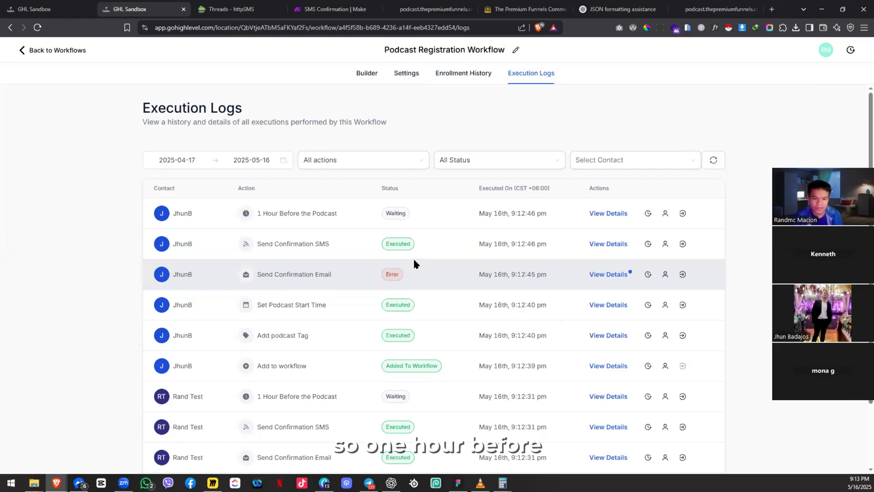
scroll(413, 264, "down", 2)
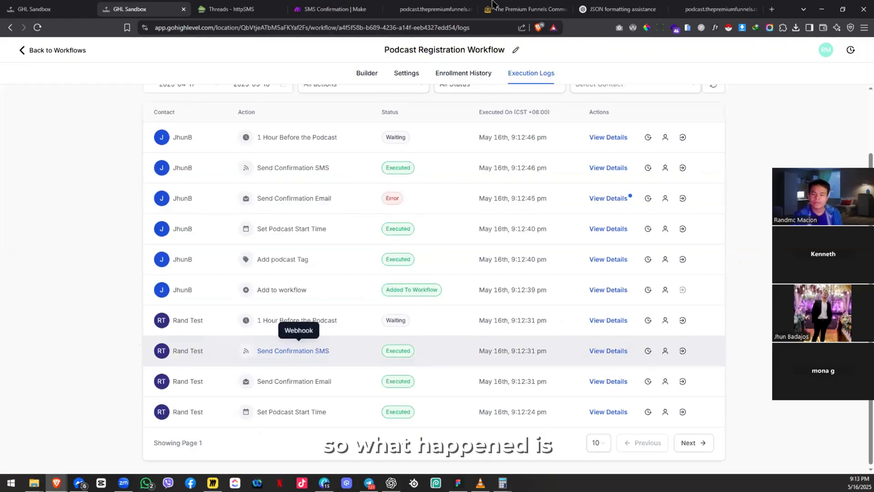
scroll(328, 310, "up", 2)
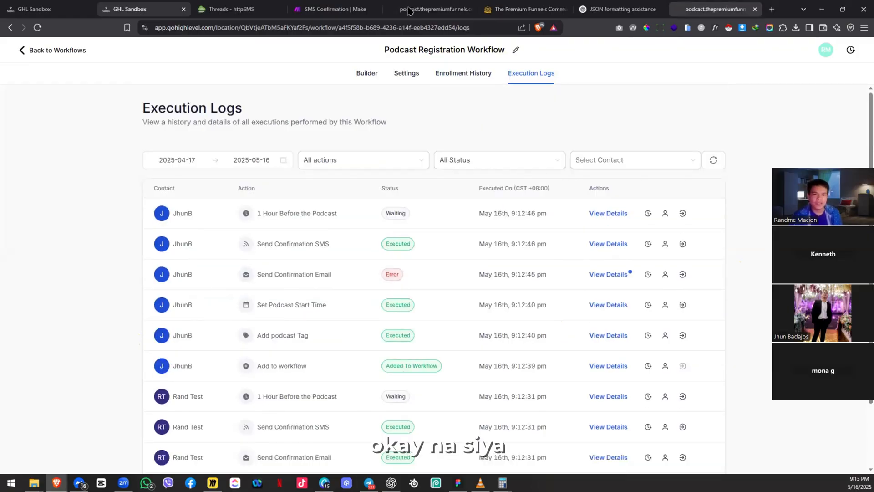
left_click(304, 11)
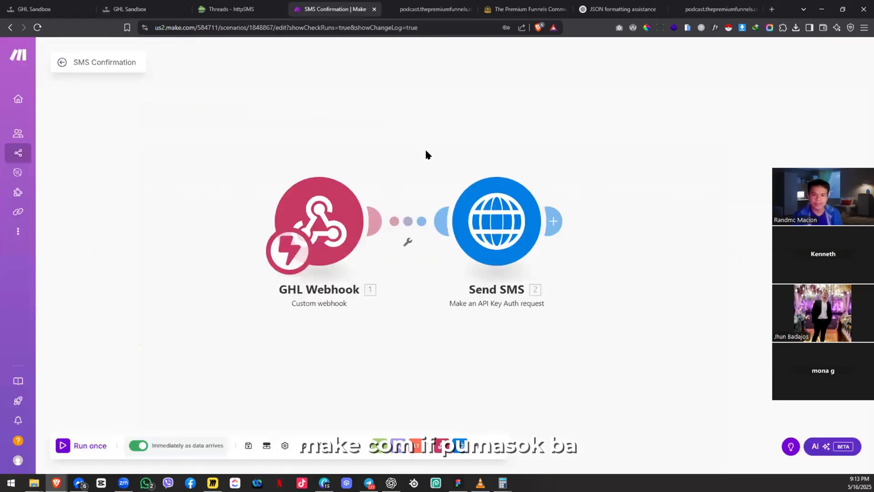
Step: Open the latest run from the SMS Confirmation scenario's history
left_click(66, 63)
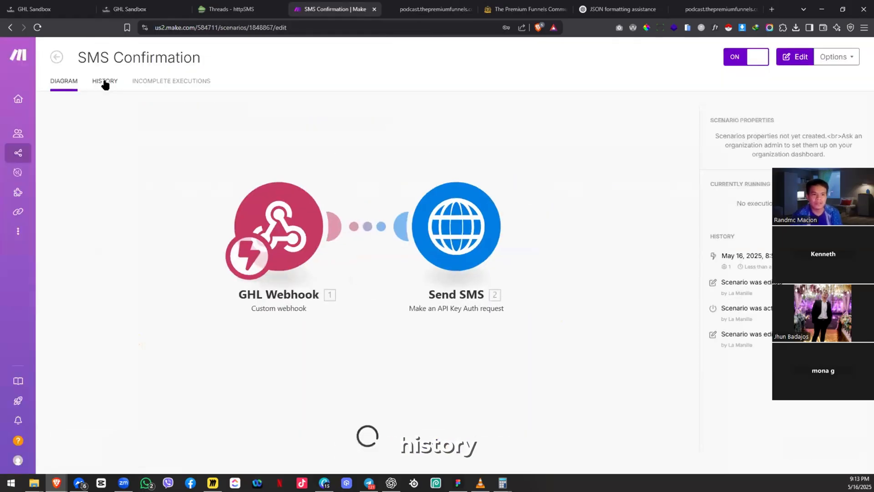
left_click(105, 84)
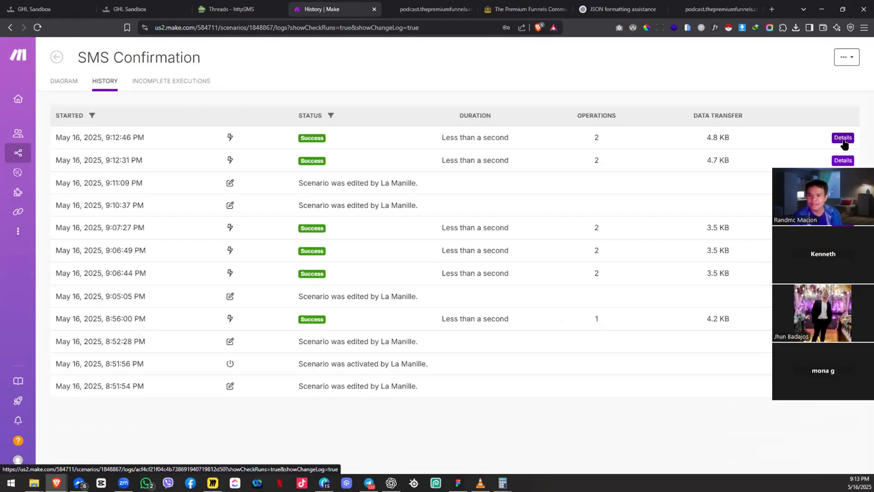
left_click(843, 139)
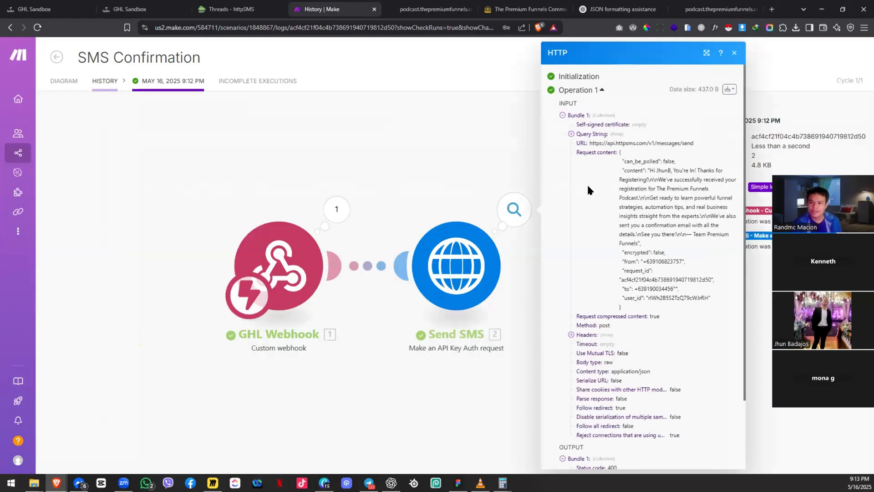
Step: Inspect the Send SMS status 400 output and sender number, then return to History
scroll(659, 378, "down", 2)
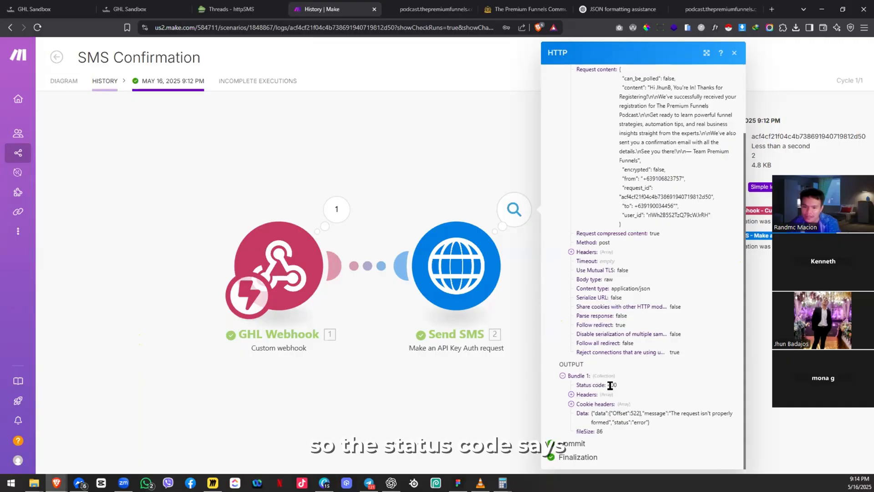
left_click(571, 395)
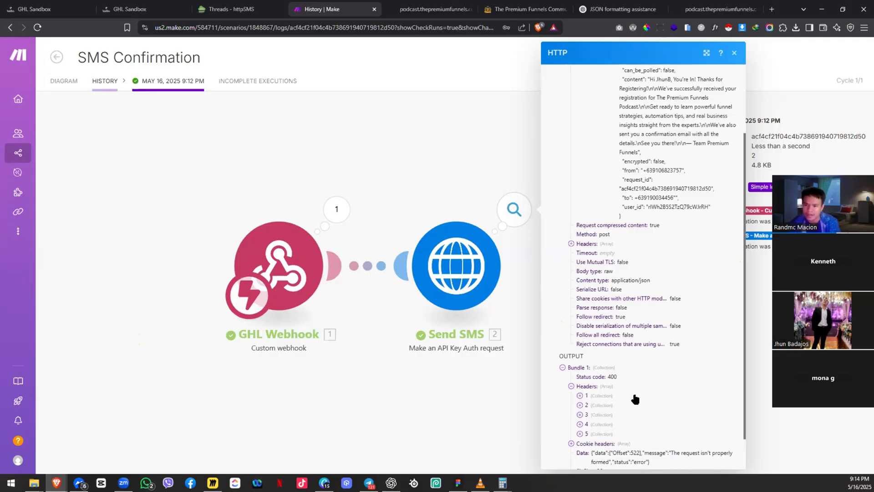
scroll(632, 378, "up", 3)
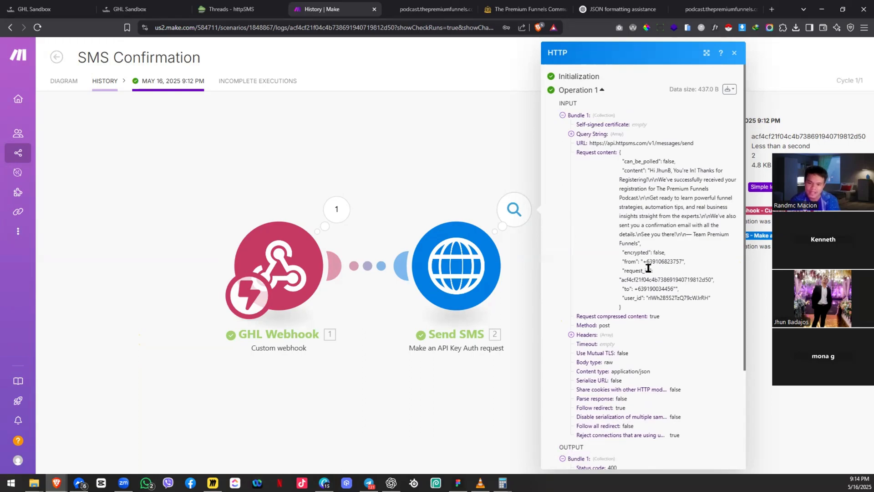
double_click(665, 262)
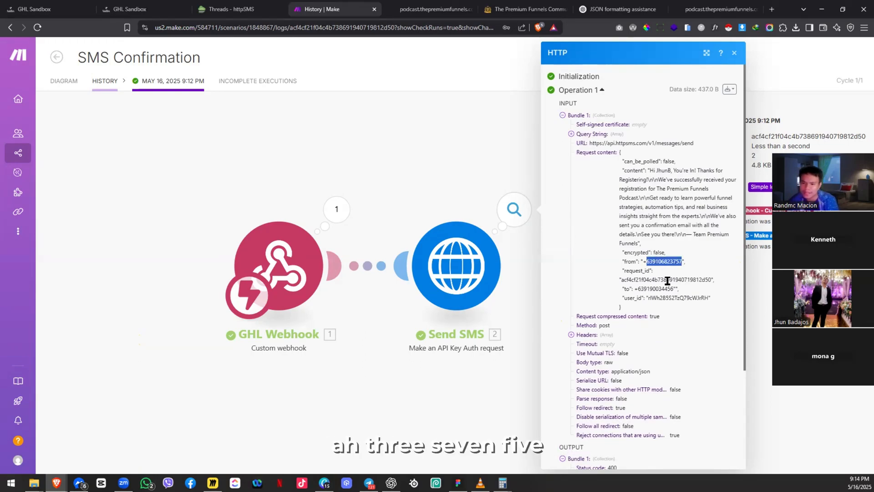
left_click(667, 280)
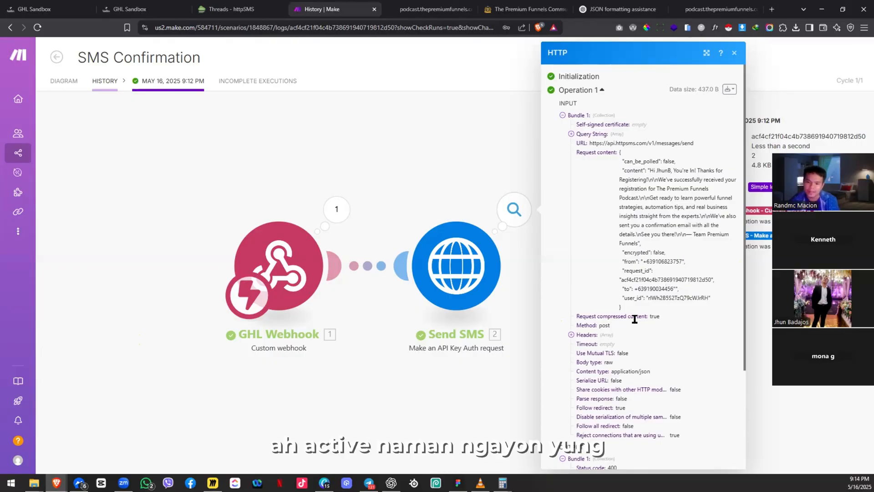
scroll(613, 335, "down", 3)
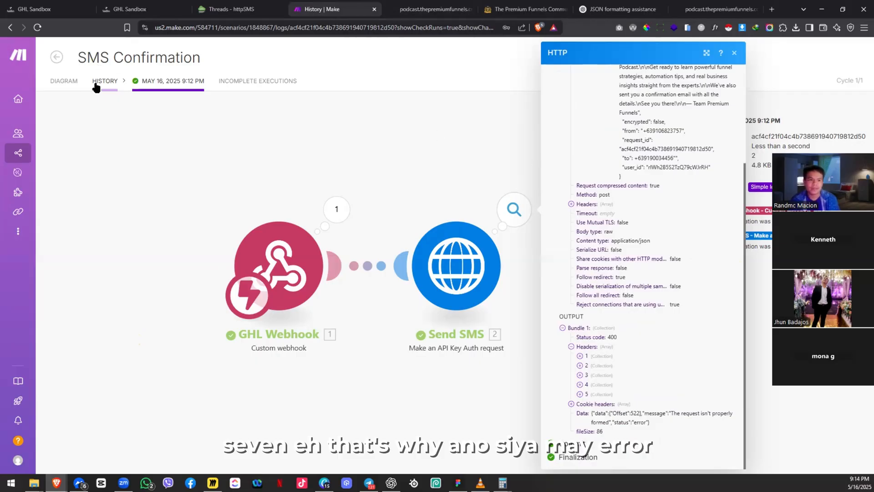
left_click(99, 87)
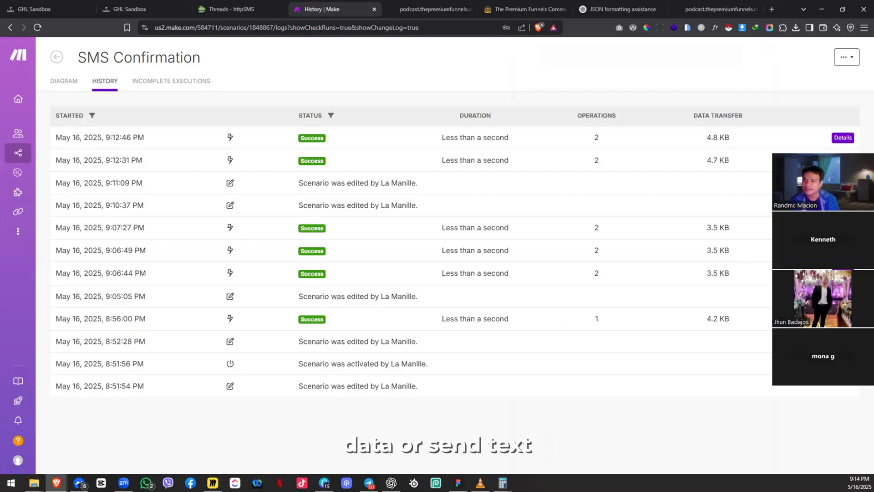
Step: Open the 9:12:31 PM run's Send SMS operation and scroll to its status 400 output
left_click(843, 161)
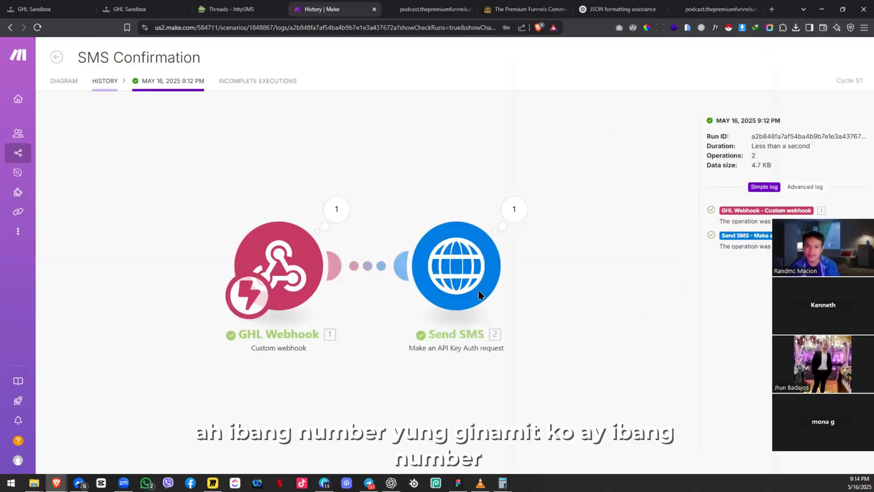
left_click(514, 212)
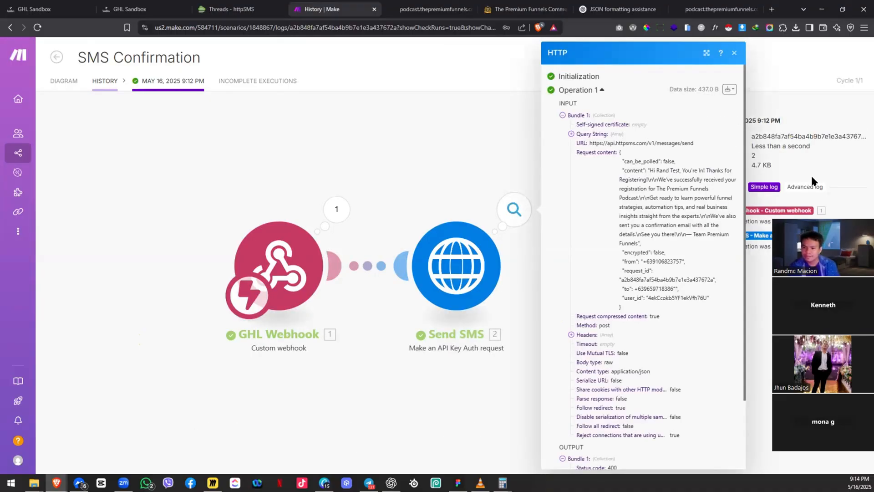
scroll(598, 386, "down", 2)
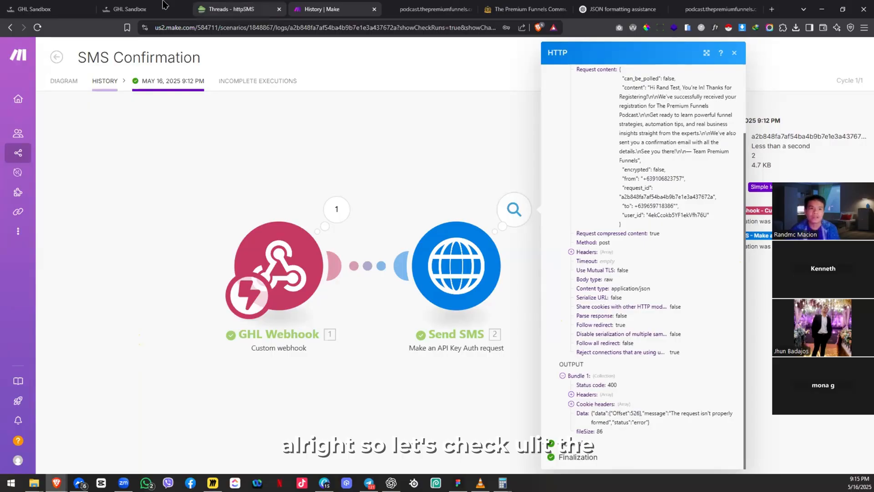
Step: Reload the httpSMS threads page, then start a new tab searching 'status code errors'
left_click(223, 9)
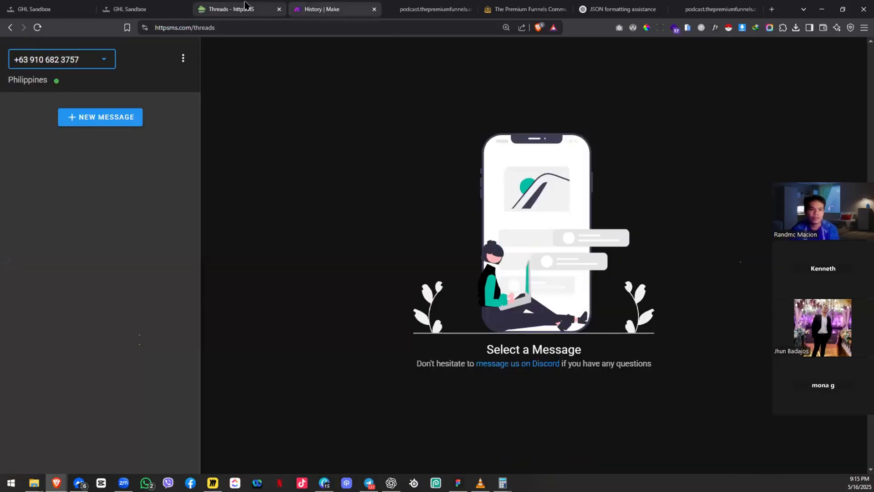
key("ctrl+r")
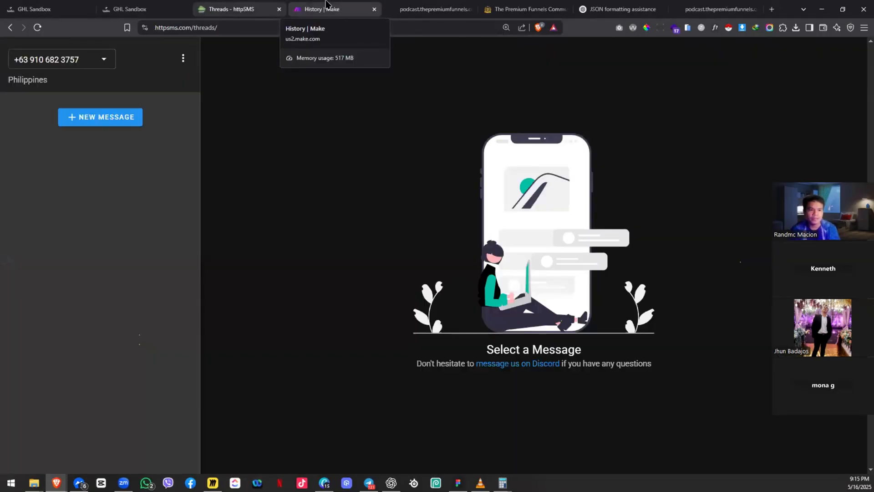
key("ctrl+t")
type("sta")
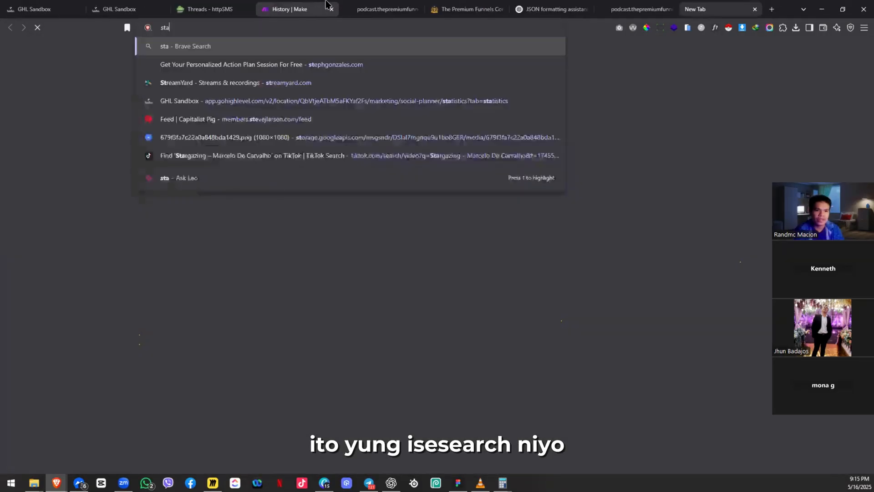
type("tus code errors")
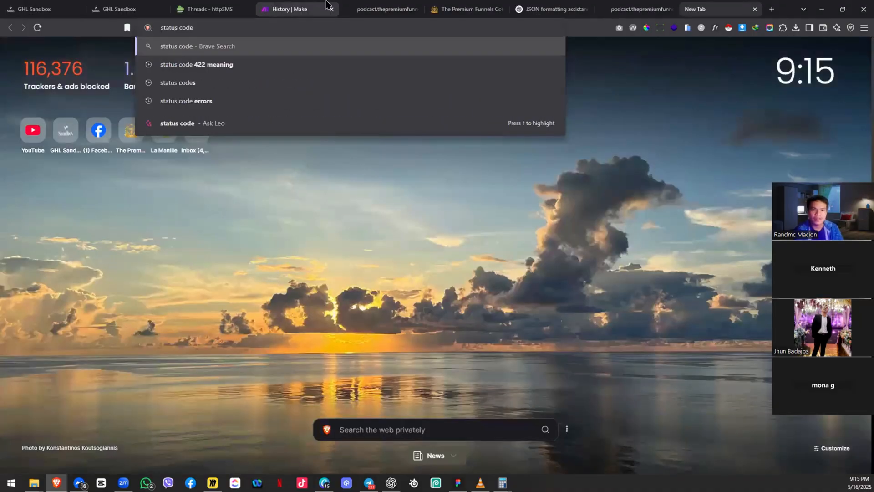
Step: Search 'status code errors' and open MDN's HTTP response status codes page, zoomed in
key("Return")
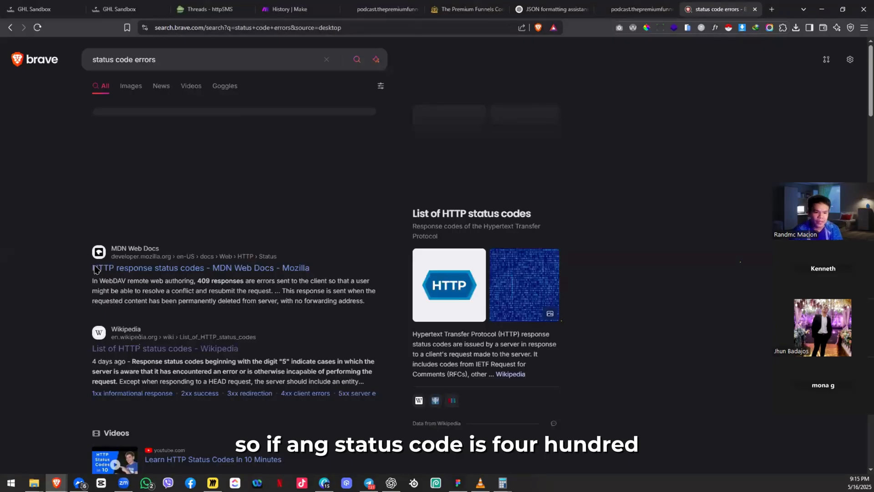
left_click(112, 270)
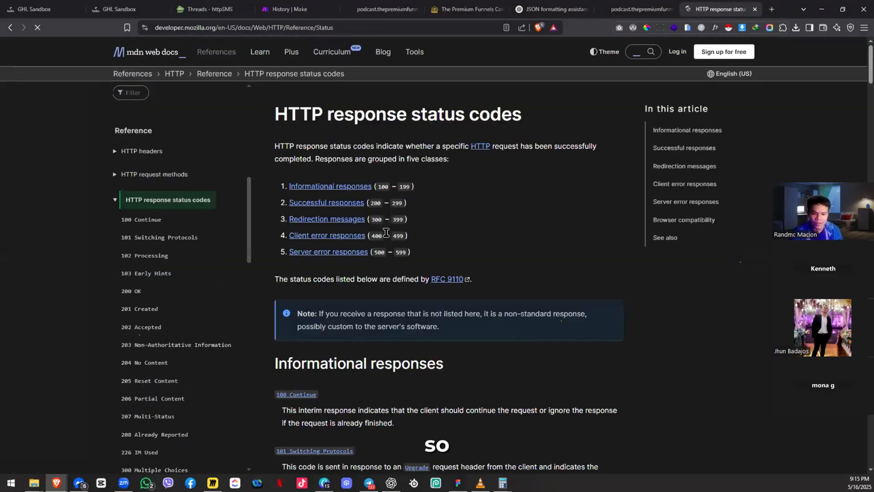
scroll(385, 236, "down", 3)
scroll(320, 328, "down", 1)
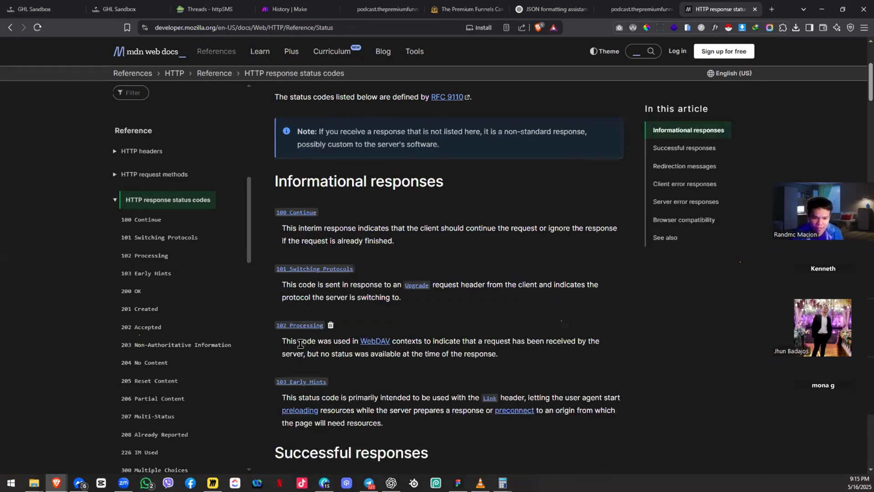
key("ctrl+plus")
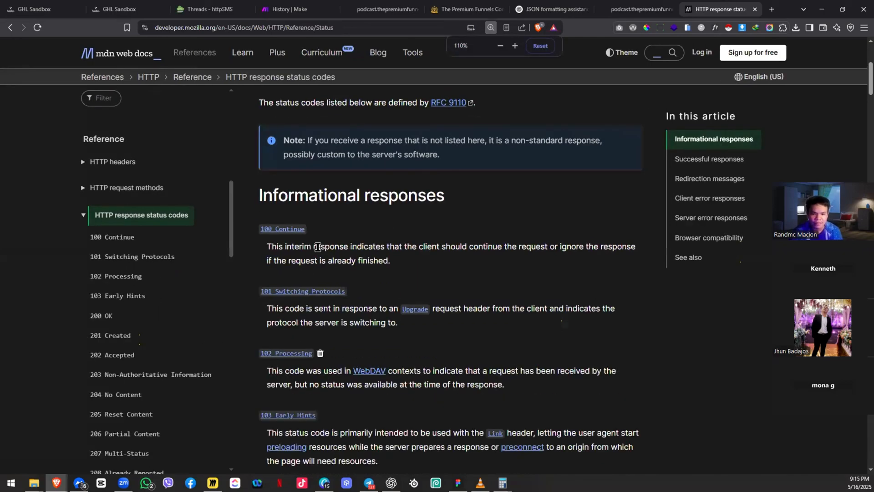
key("ctrl+plus")
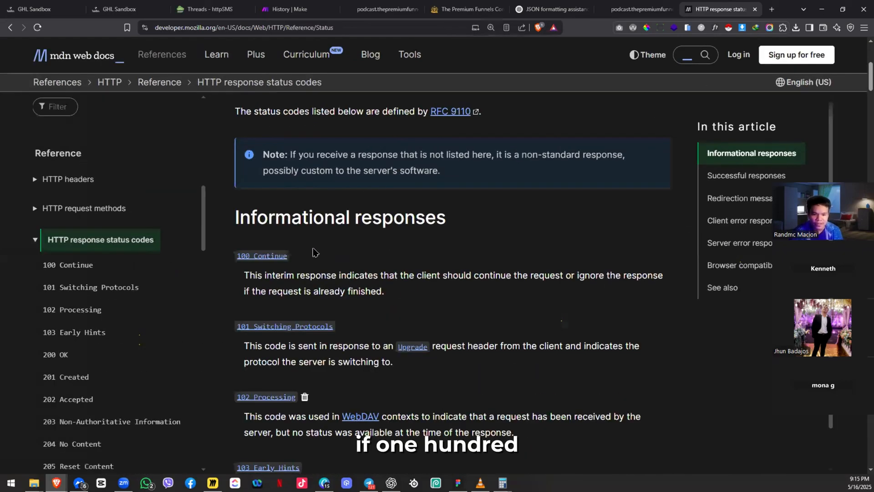
scroll(310, 246, "down", 5)
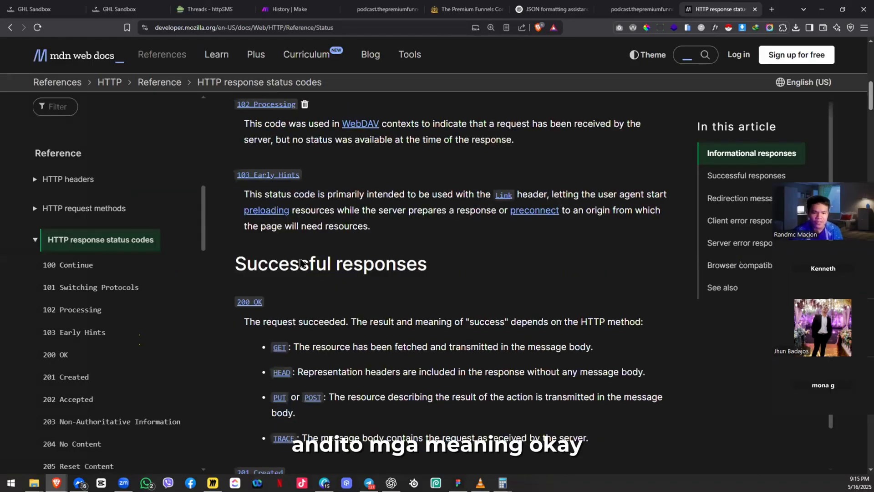
scroll(325, 207, "down", 5)
scroll(294, 303, "up", 2)
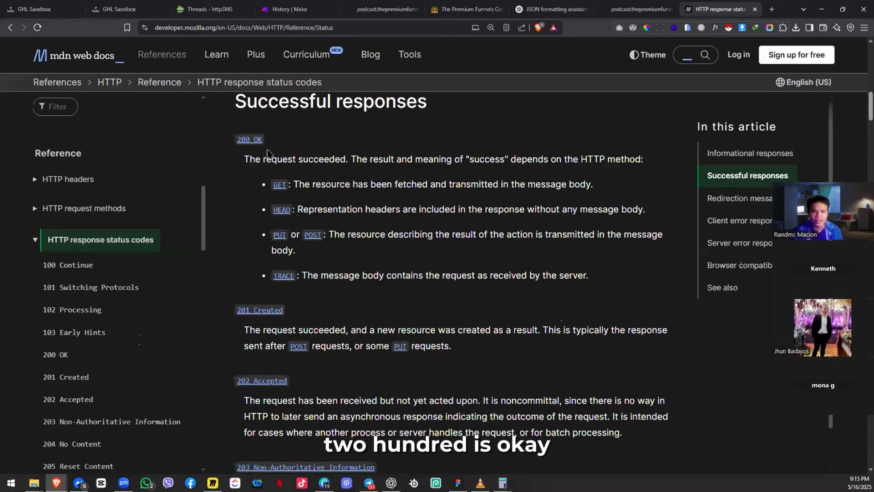
scroll(327, 266, "down", 5)
Step: Find the 500 Internal Server Error entry on the MDN page
key("ctrl+f")
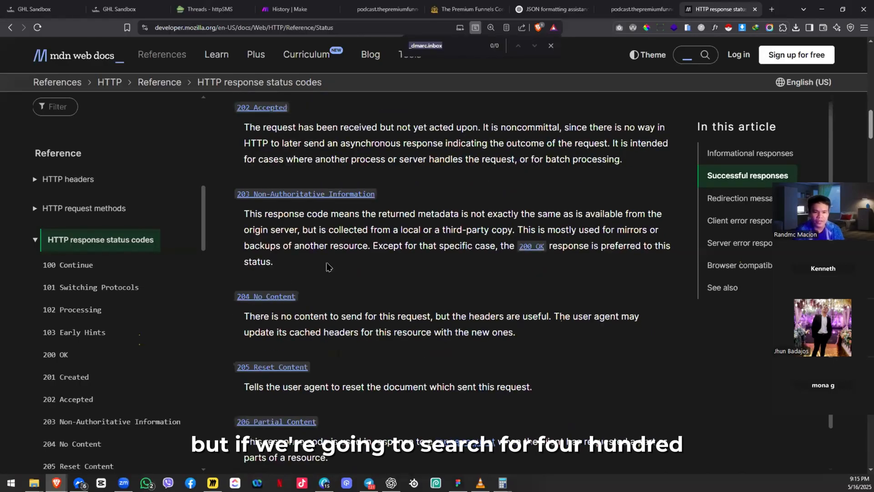
type("500")
key("Return")
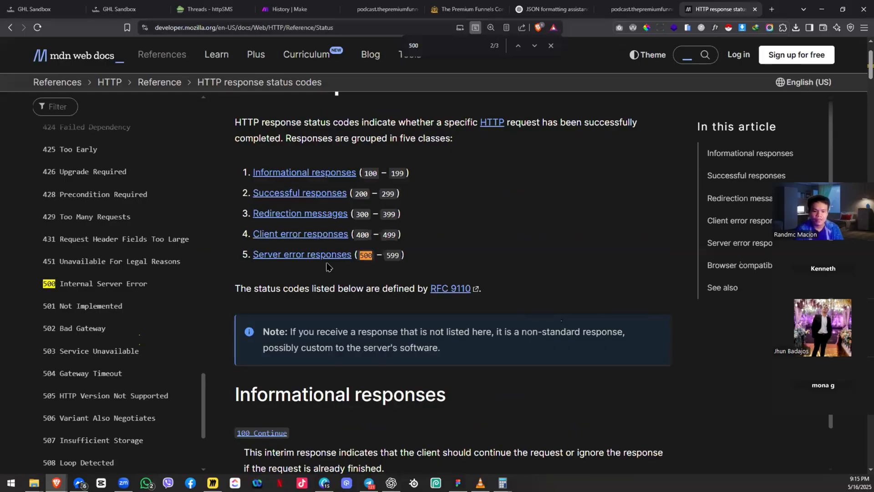
key("Return")
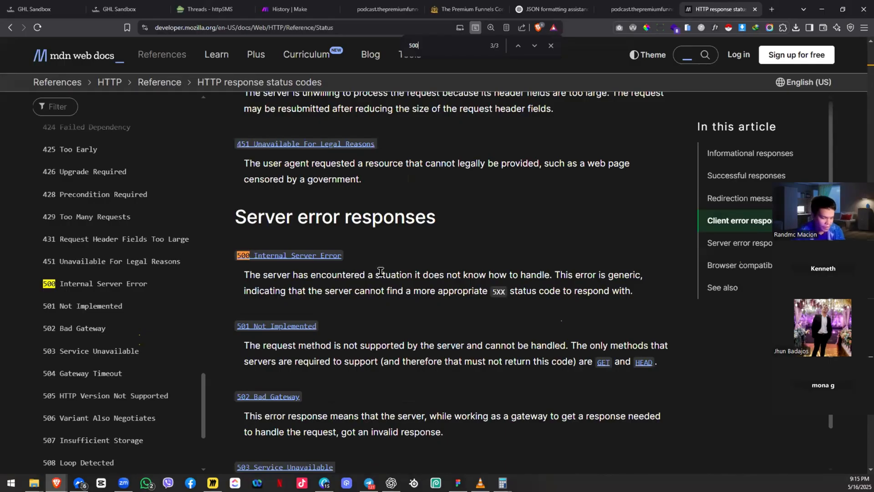
Step: Find the 400 Bad Request explanation under client error responses
key("BackSpace")
key("BackSpace")
key("BackSpace")
type("40")
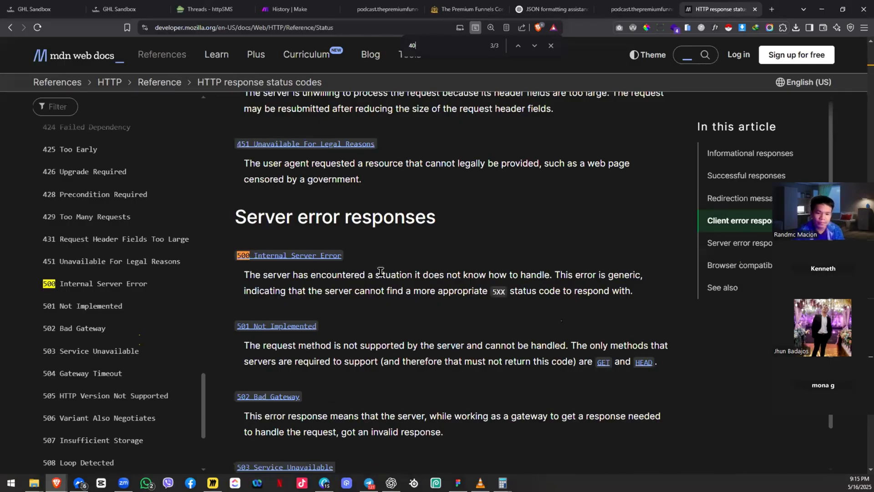
type("0")
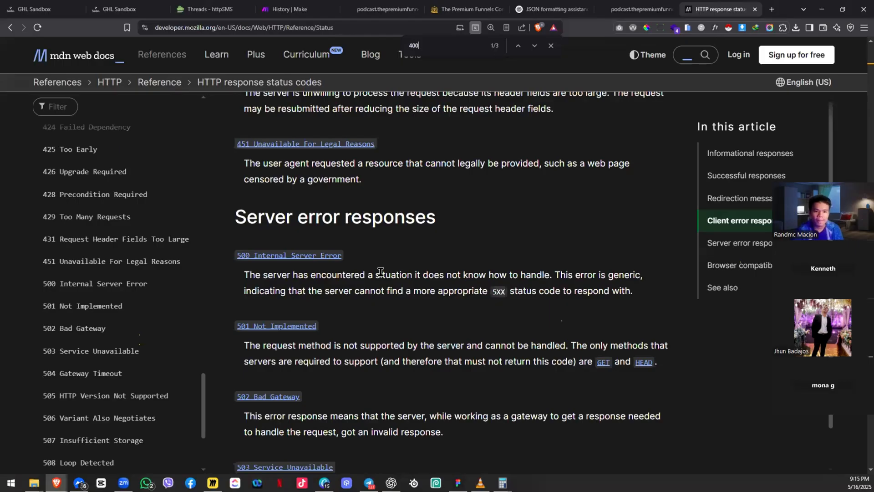
key("shift+Return")
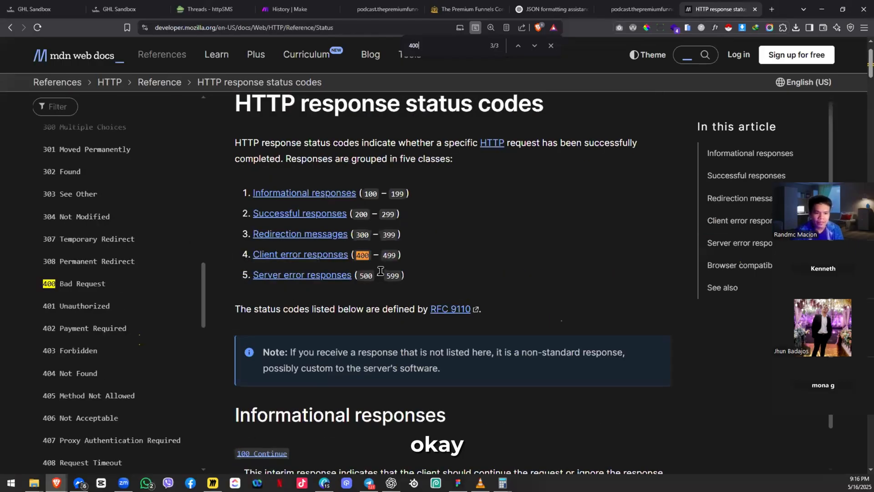
key("Return")
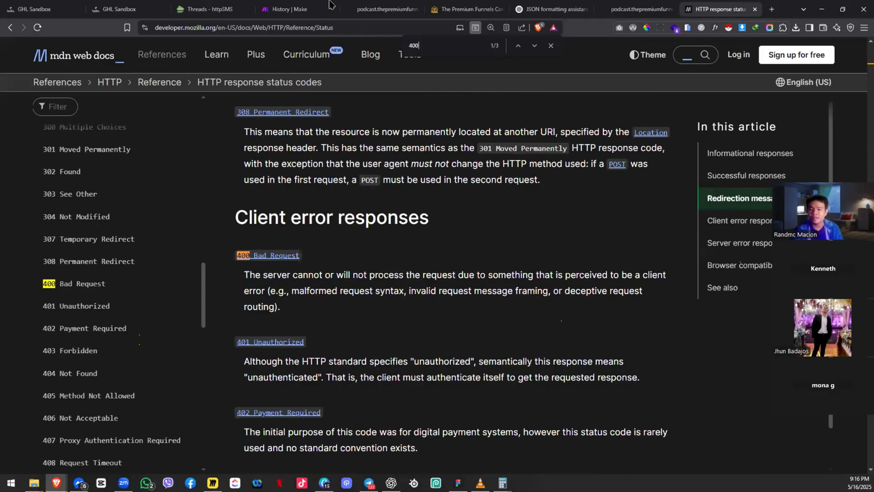
Step: Open the scenario diagram and look over the Send SMS module's URL, method and JSON body
left_click(295, 5)
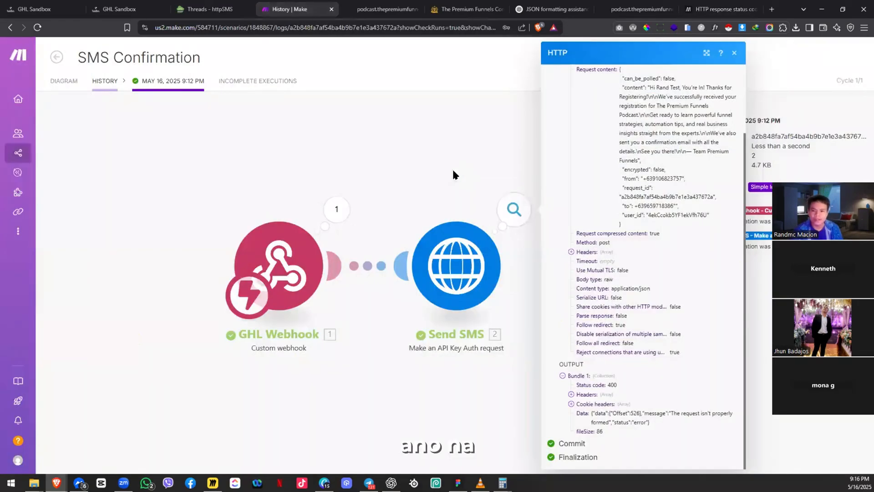
left_click(58, 87)
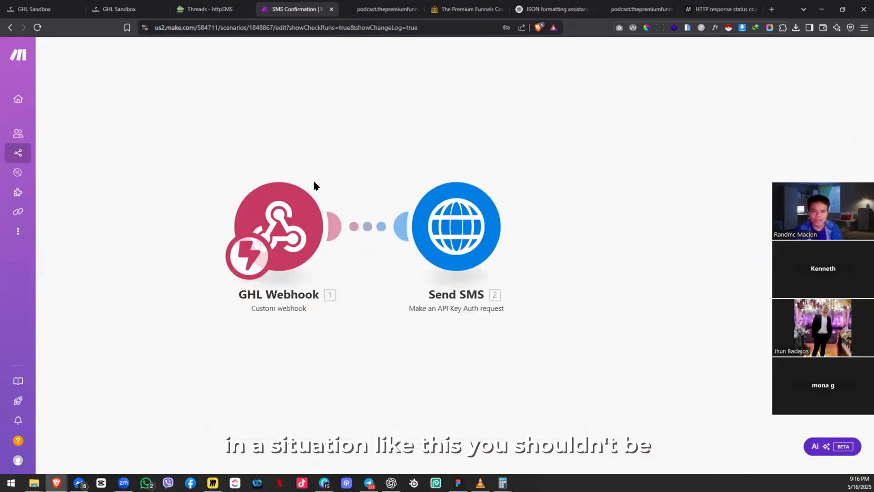
left_click(397, 237)
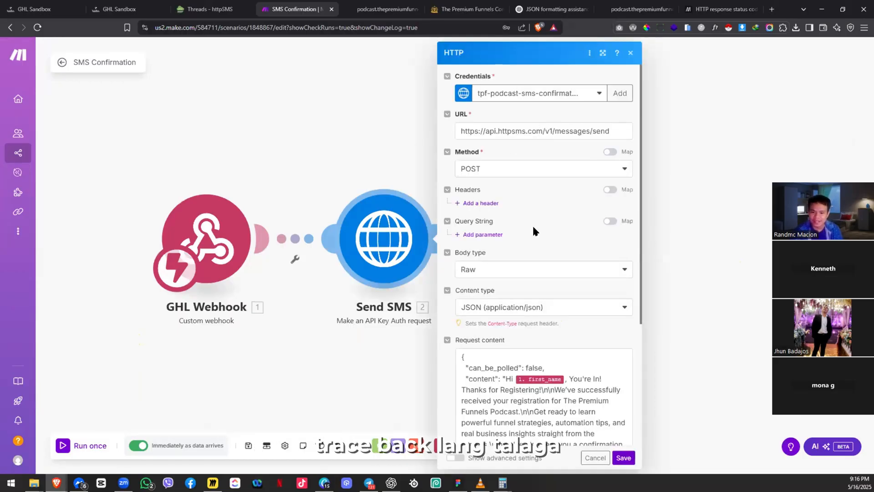
scroll(549, 346, "down", 2)
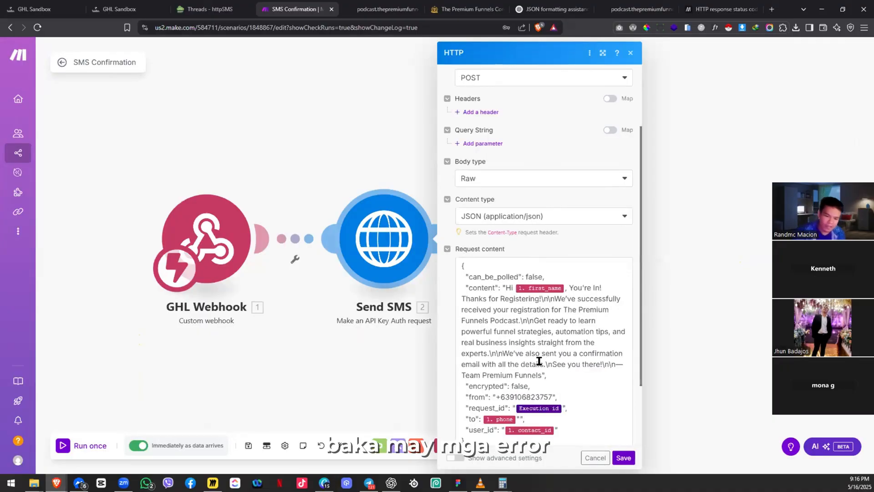
scroll(539, 377, "down", 2)
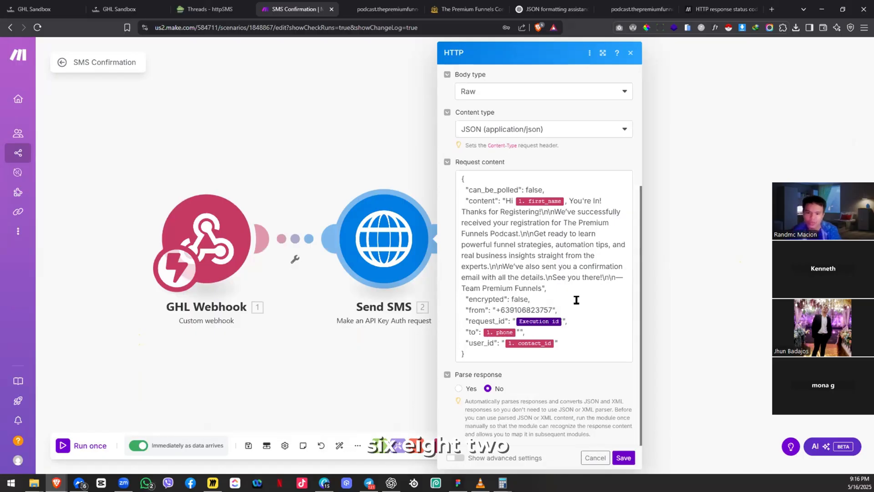
scroll(562, 289, "up", 4)
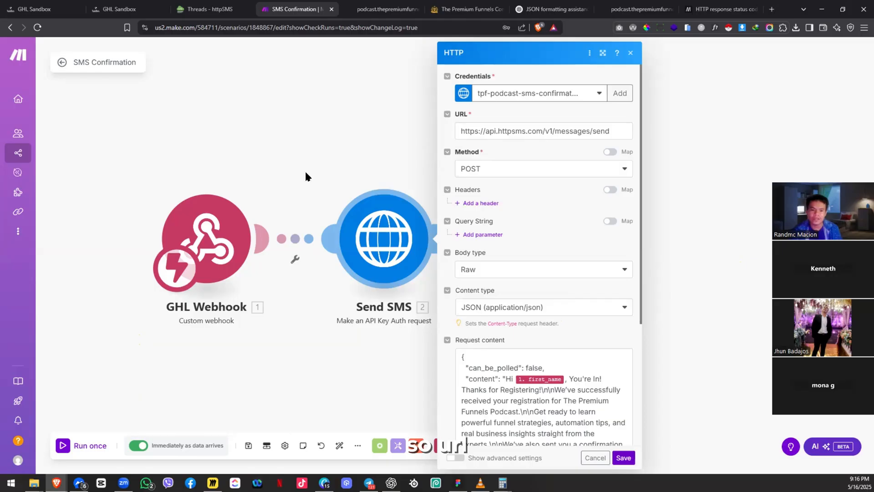
left_click(183, 246)
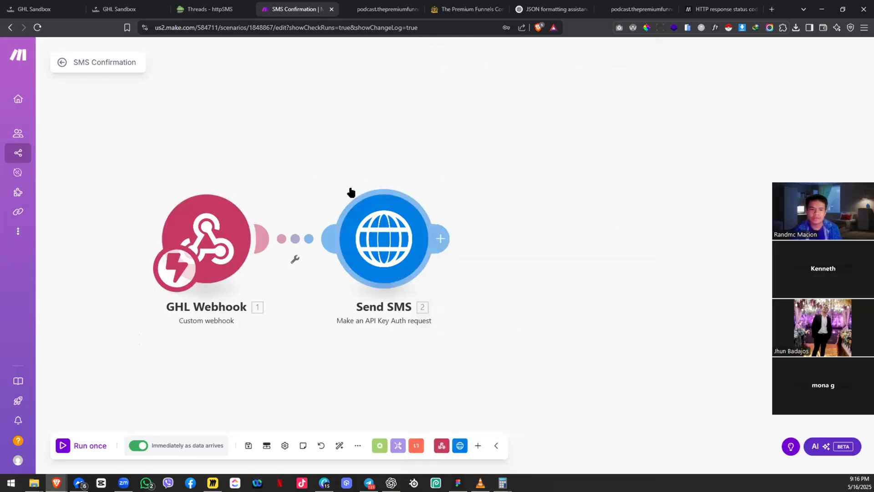
Step: Open the 9:12 PM run's details and view the Send SMS operation's 400 output
left_click(62, 69)
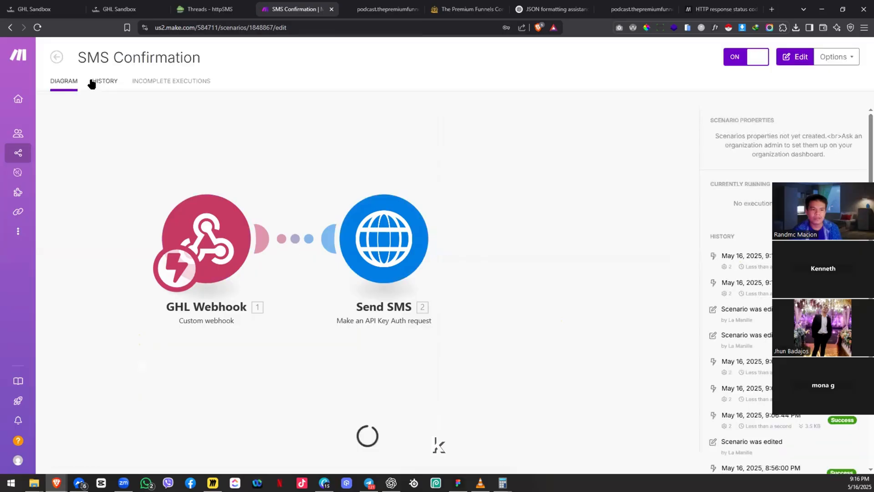
left_click(147, 100)
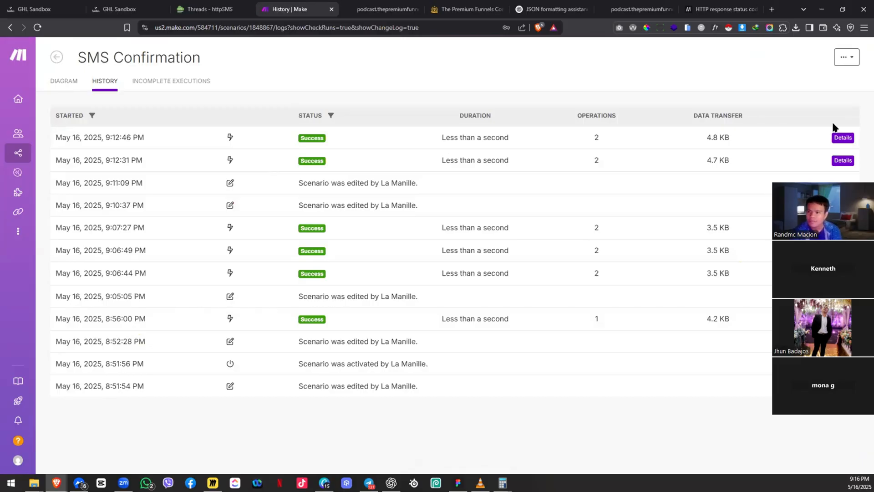
left_click(842, 138)
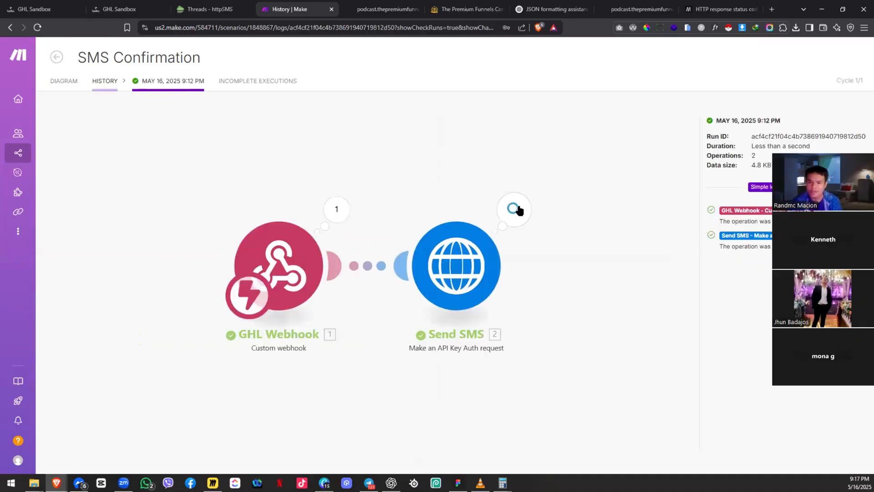
left_click(515, 209)
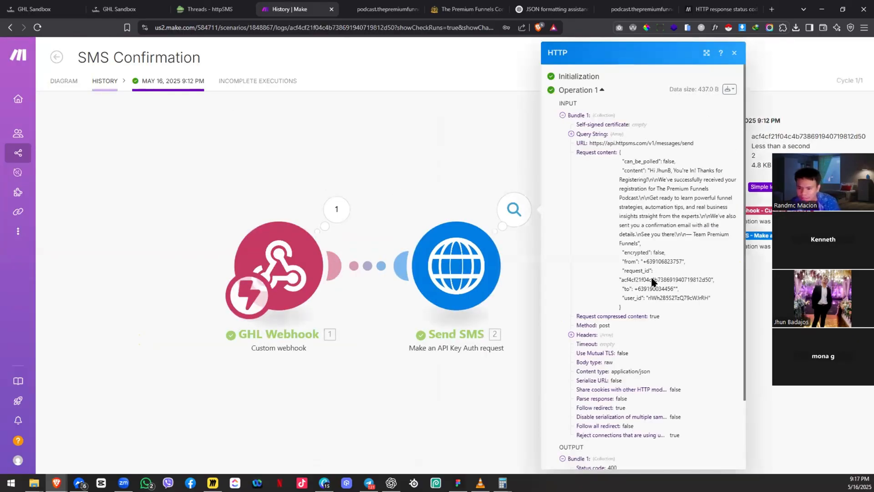
scroll(651, 277, "down", 3)
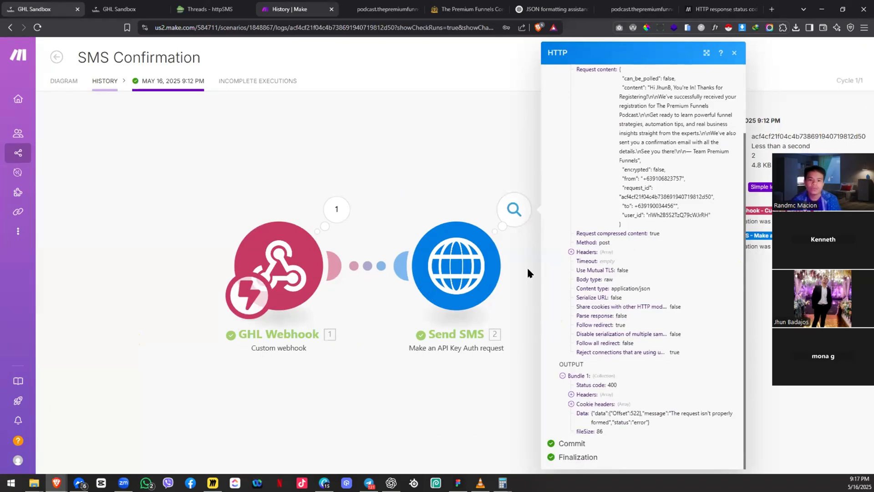
Step: Inspect the Send SMS module's mappings and the data the GHL Webhook received
left_click(431, 257)
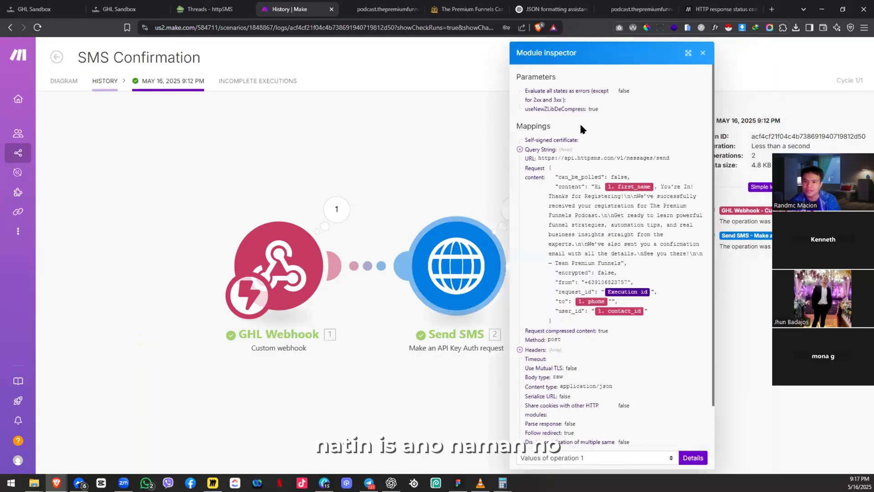
scroll(592, 244, "down", 1)
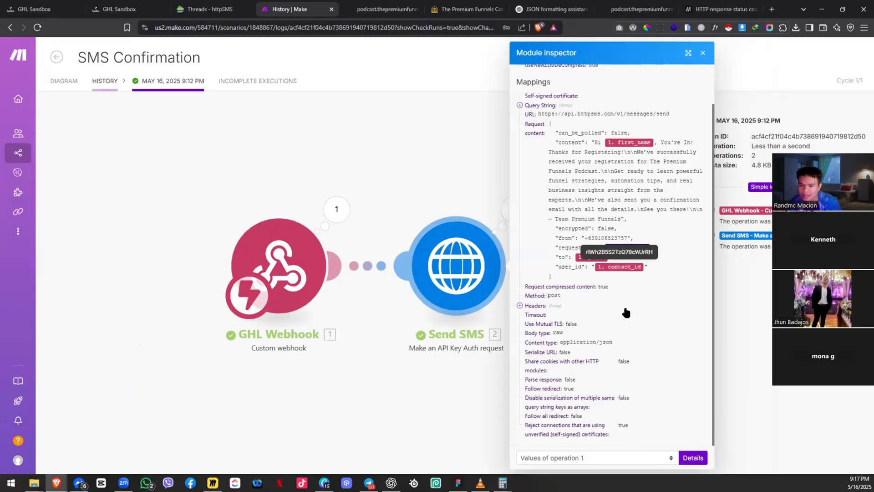
left_click(493, 182)
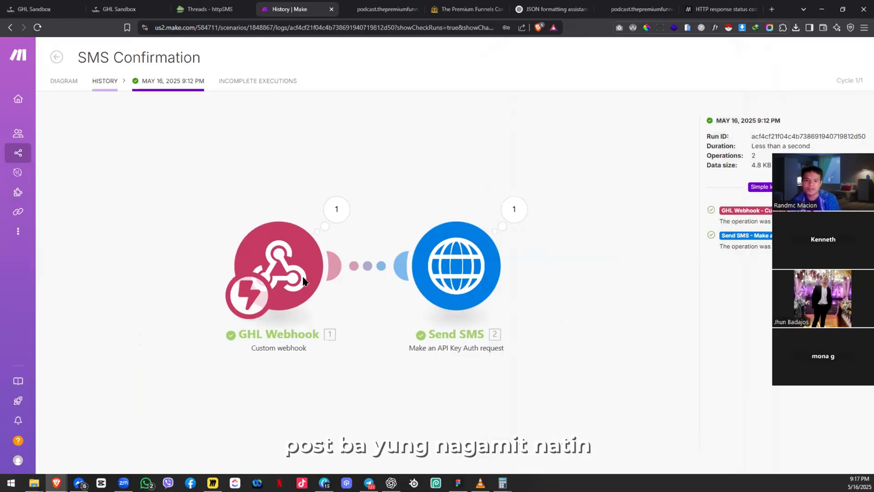
left_click(292, 281)
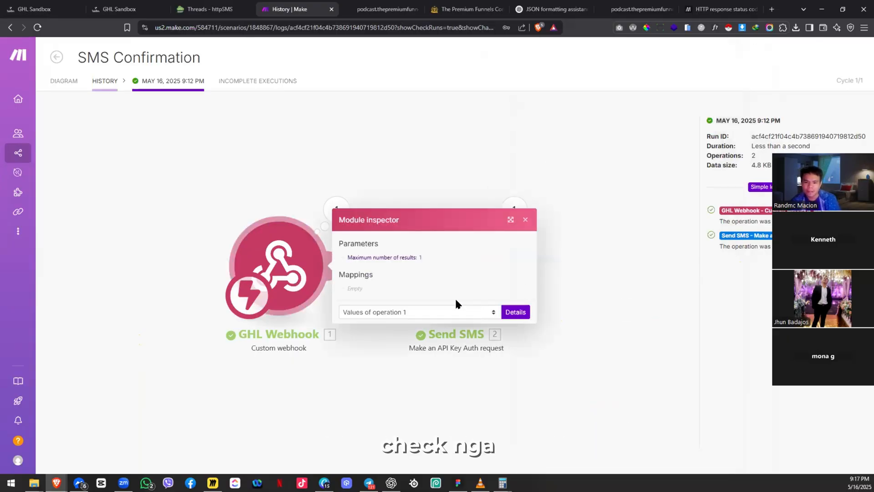
left_click(513, 312)
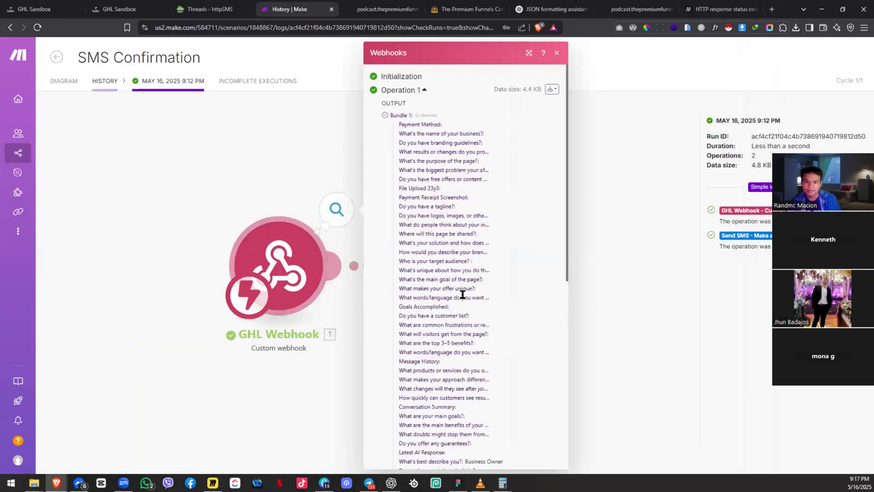
Step: Return to the diagram in edit mode and open the Send SMS module's HTTP settings
left_click(67, 85)
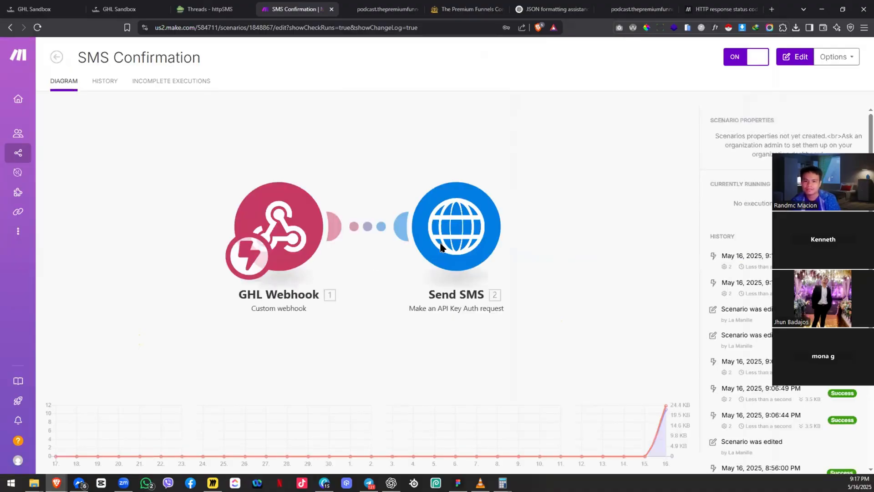
left_click(458, 228)
left_click(541, 211)
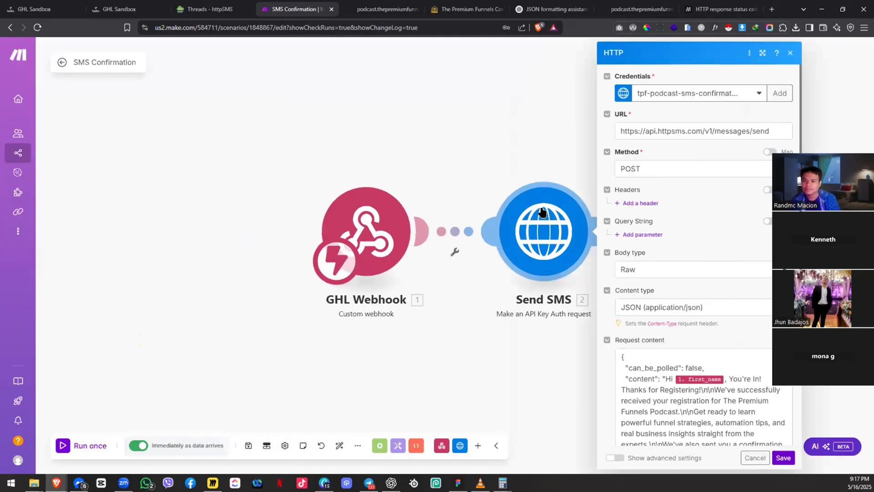
left_click(115, 6)
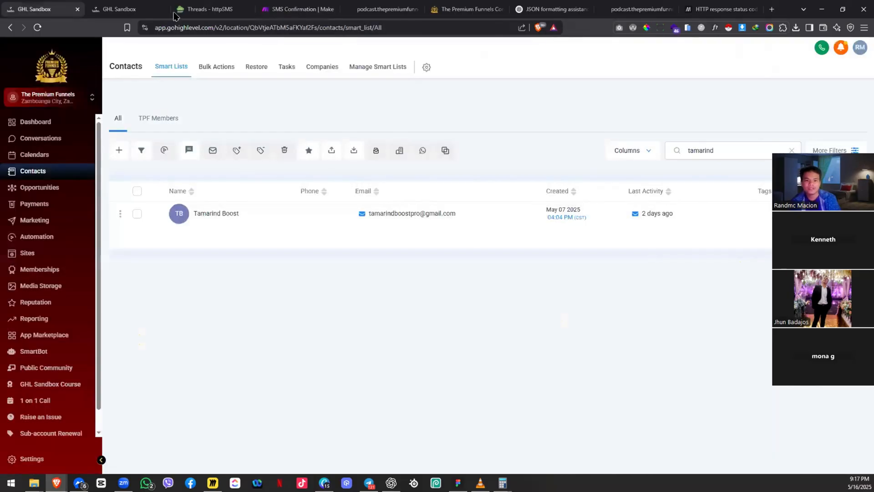
Step: Open the Podcast Registration Workflow builder and copy the Send Confirmation SMS webhook URL
left_click(197, 6)
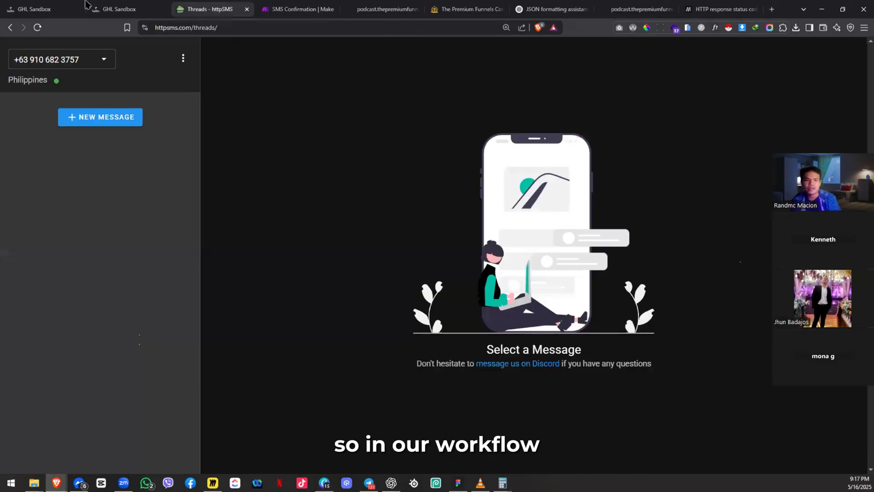
left_click(41, 9)
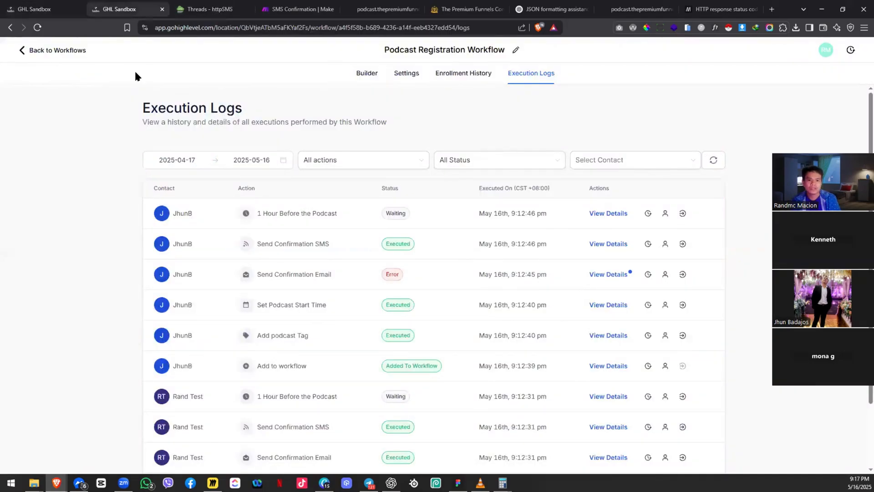
left_click(372, 78)
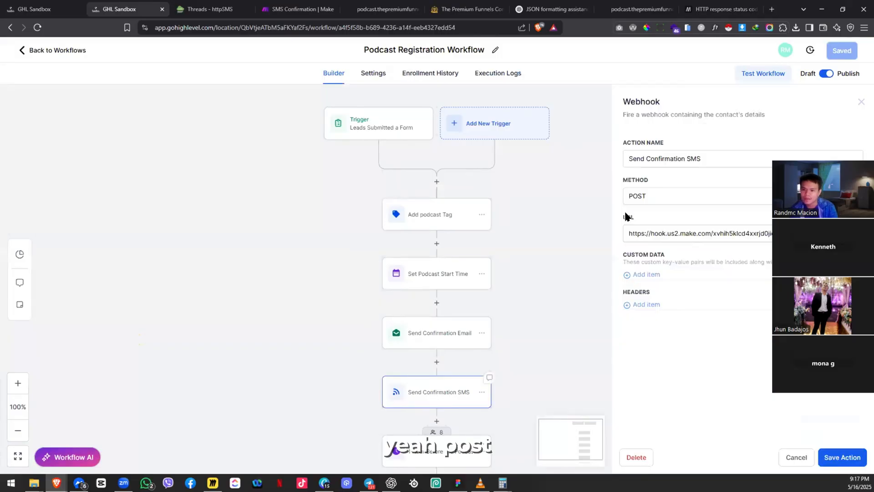
left_click(438, 395)
triple_click(666, 237)
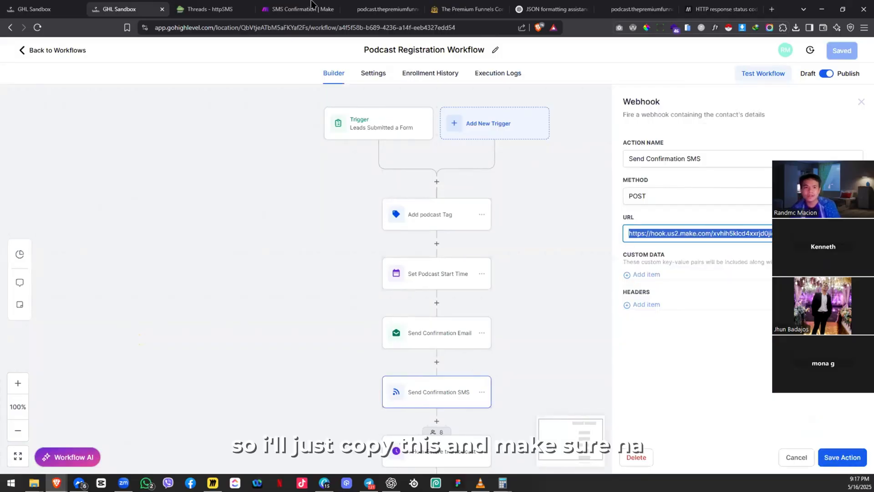
left_click(298, 9)
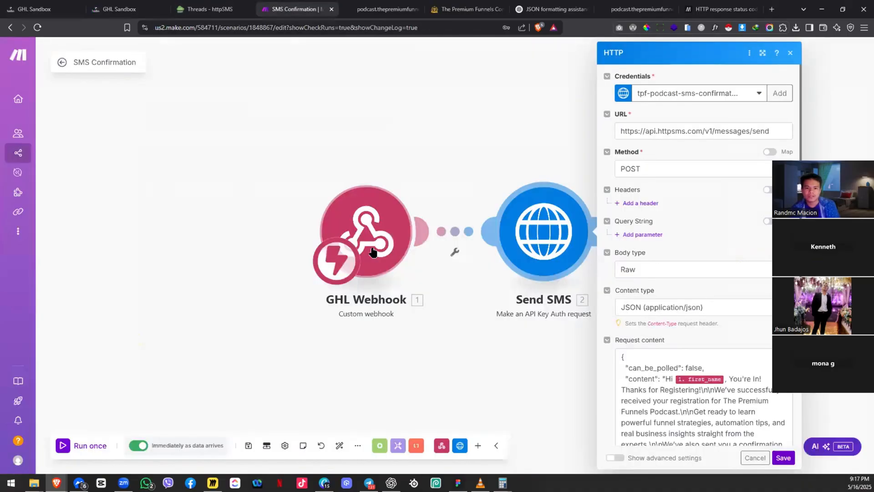
Step: Match the GHL Webhook address against HighLevel's webhook ID, then save the scenario
left_click(376, 240)
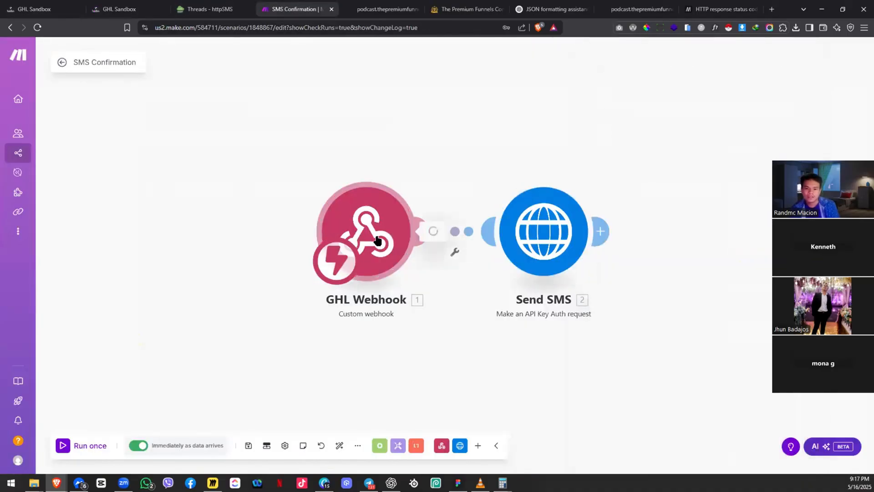
key("ctrl+f")
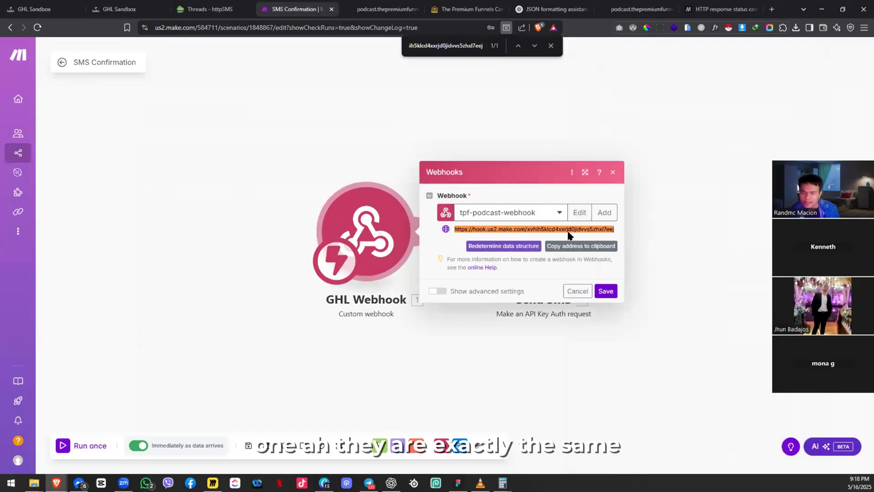
left_click(573, 248)
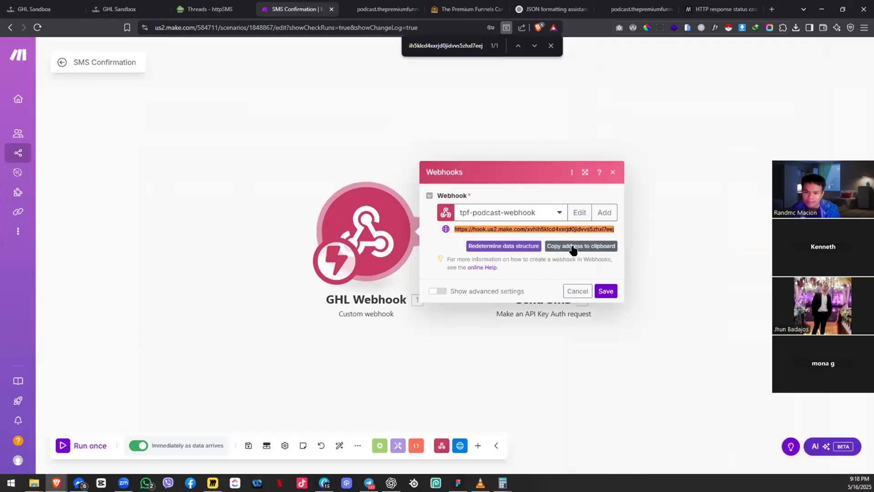
left_click(262, 241)
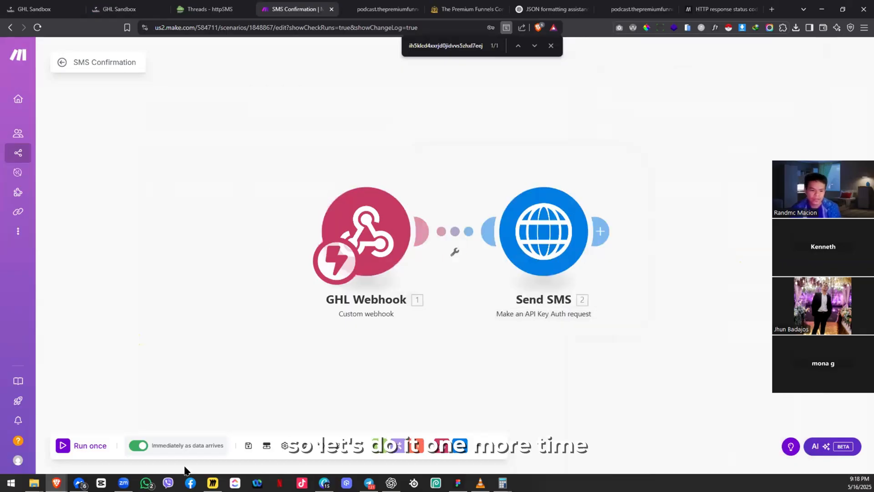
left_click(249, 446)
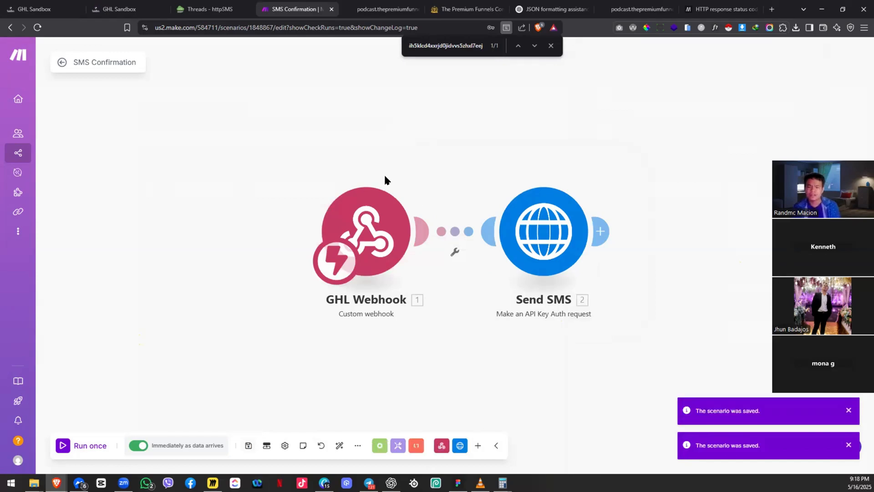
Step: Recheck the Send SMS request URL and credential, confirm the module and save again
left_click_drag(479, 190, 311, 162)
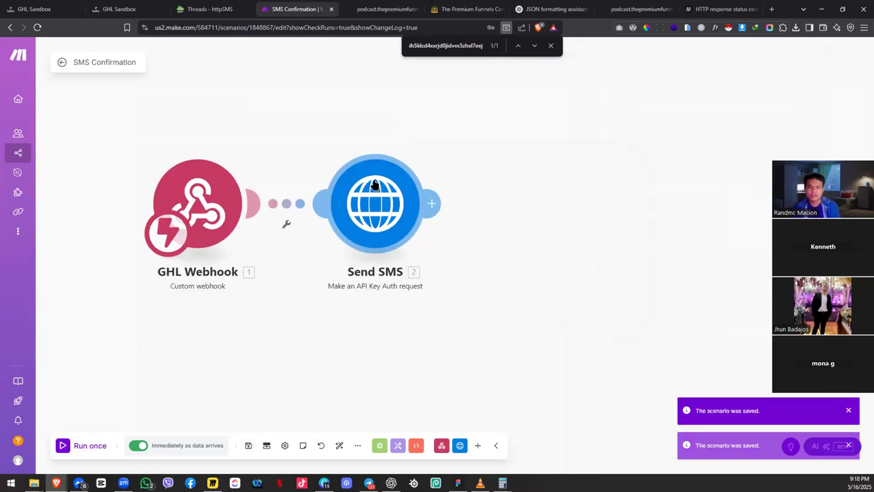
left_click(374, 185)
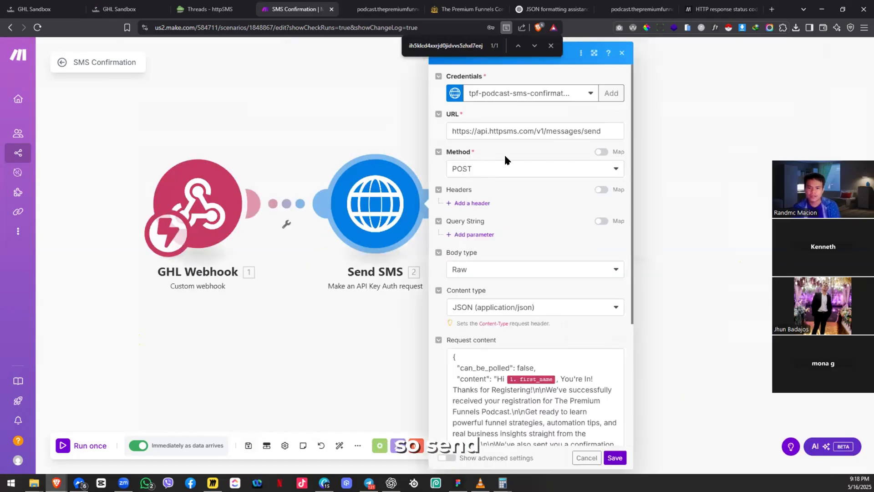
triple_click(523, 131)
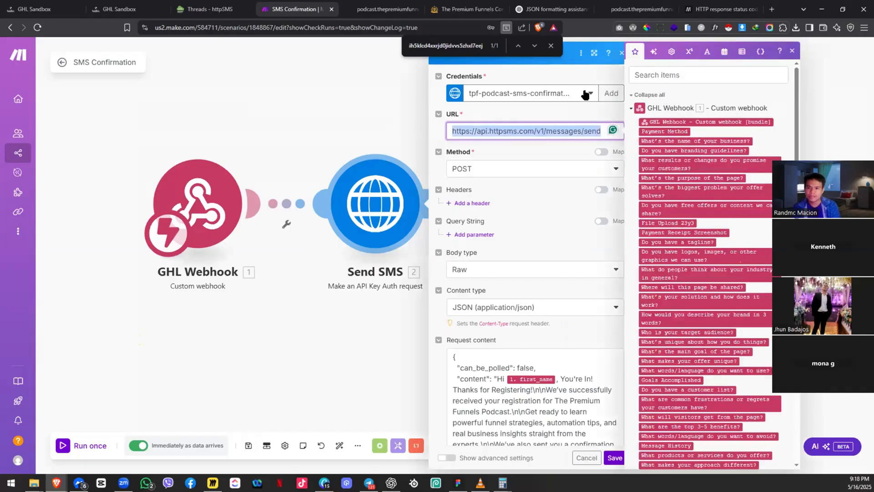
left_click(562, 96)
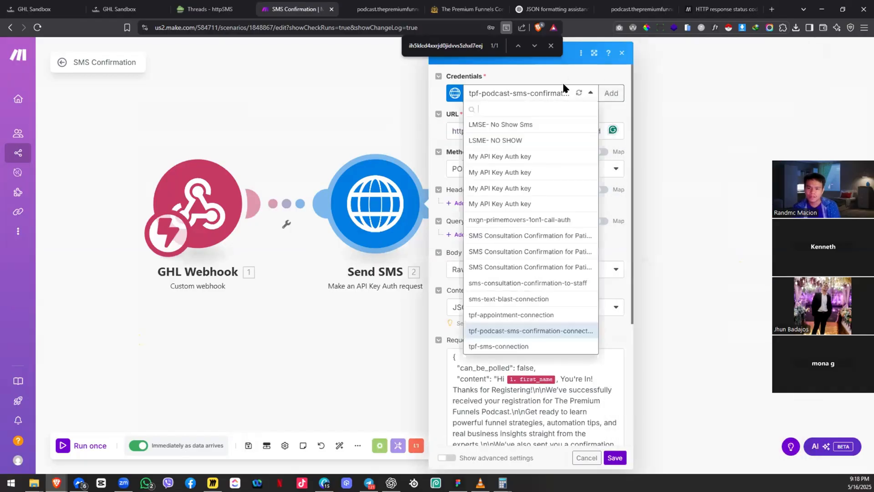
key("Escape")
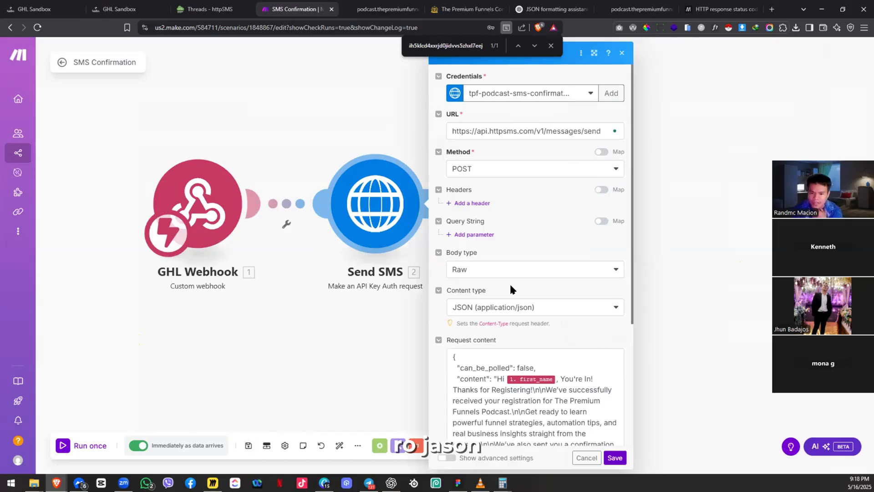
scroll(509, 289, "down", 4)
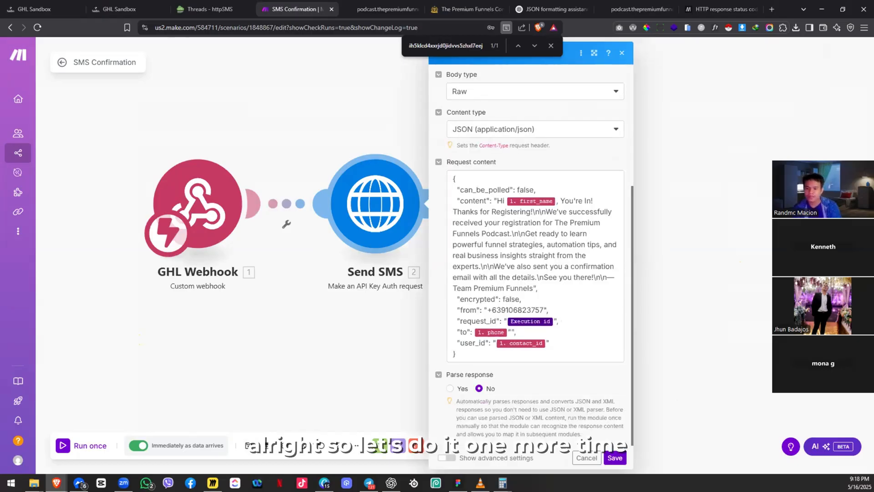
left_click(610, 460)
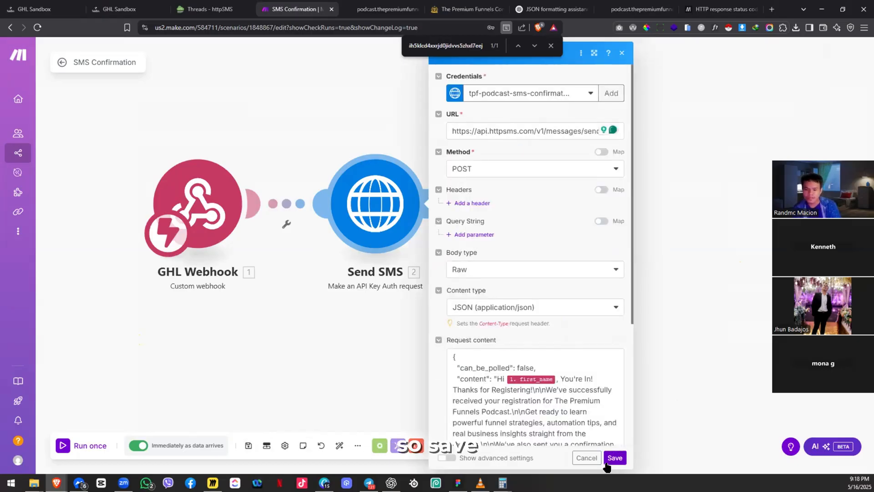
left_click(247, 447)
Step: Refresh the HighLevel Contacts page with F5
left_click(13, 4)
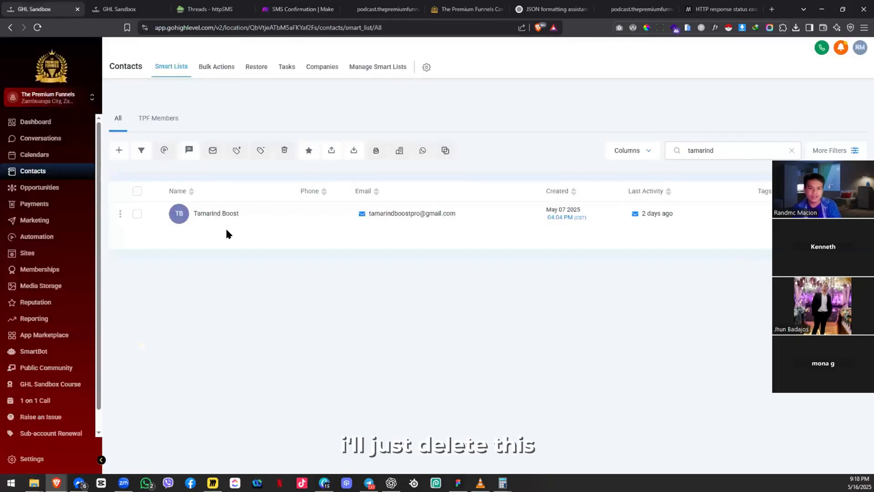
key("F5")
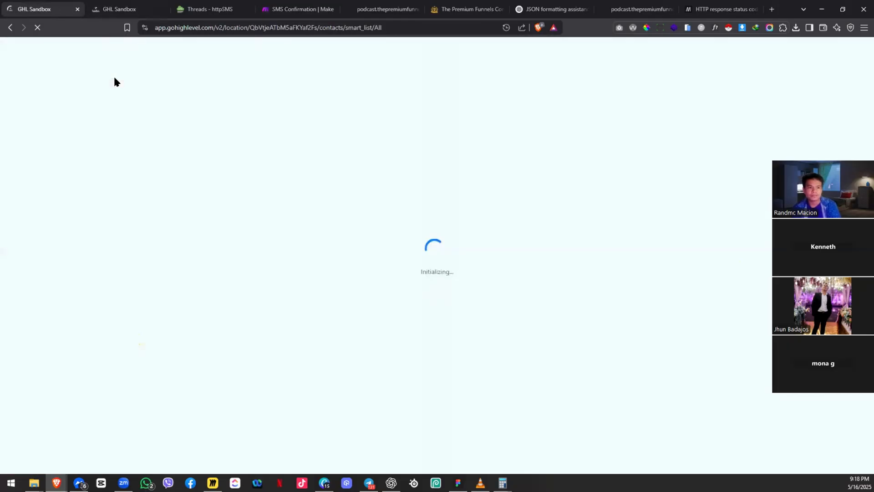
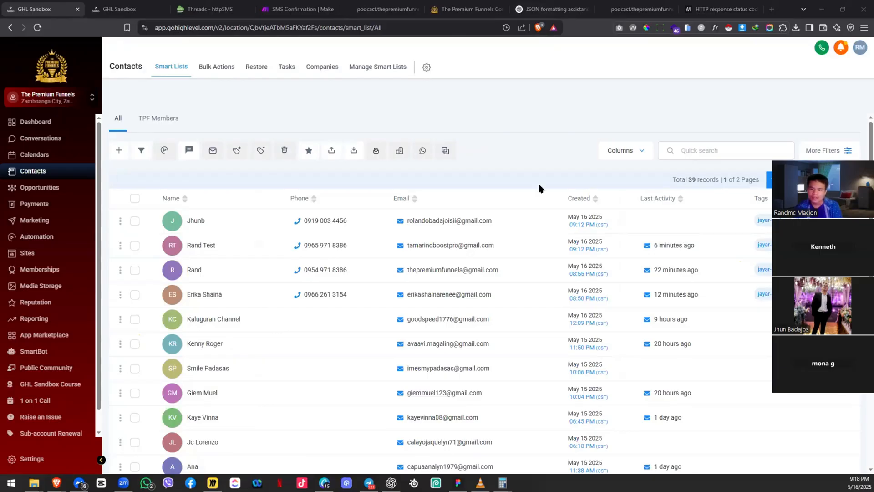
Step: Find the earlier test contact by search and delete it, confirming with DELETE
left_click(698, 143)
type("tamarind")
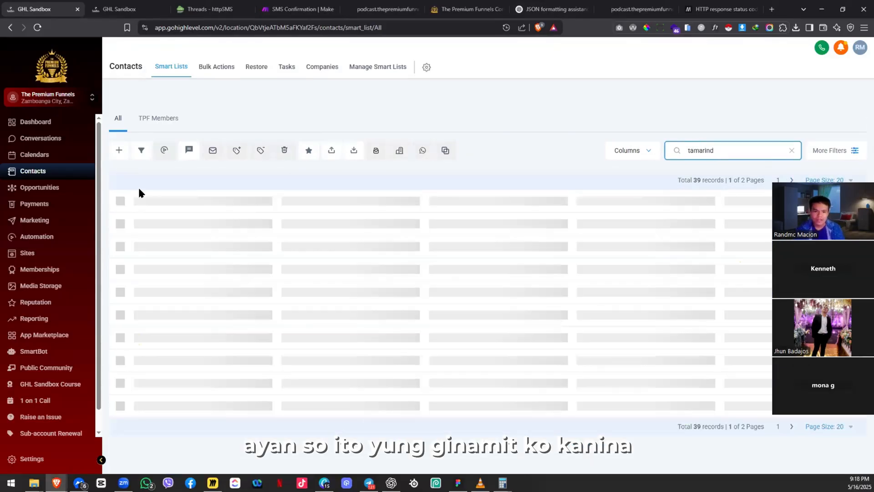
left_click(135, 214)
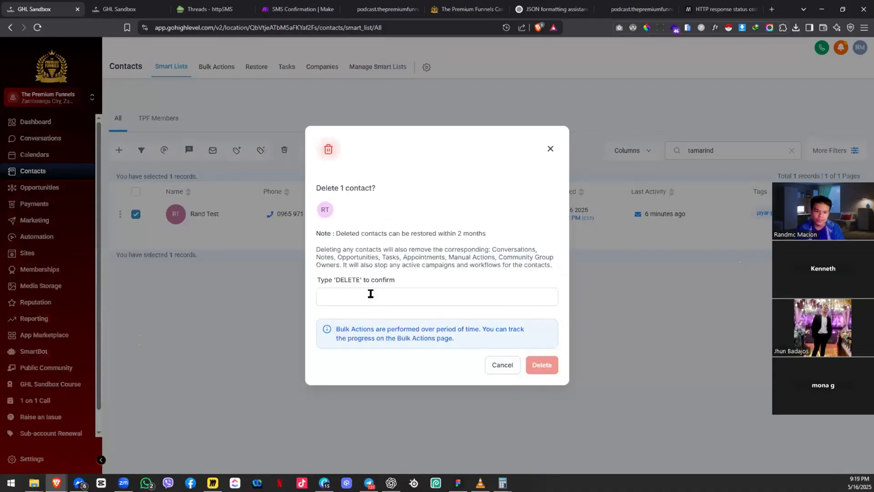
left_click(357, 294)
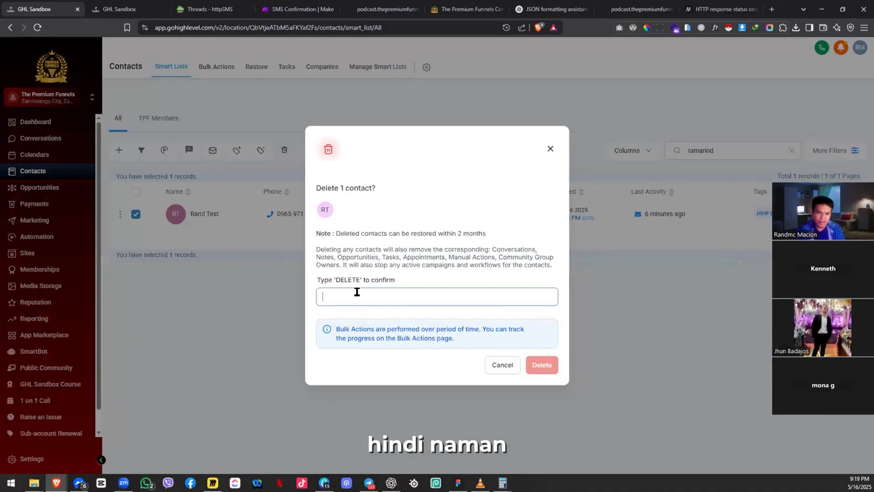
type("DELETE")
left_click(540, 364)
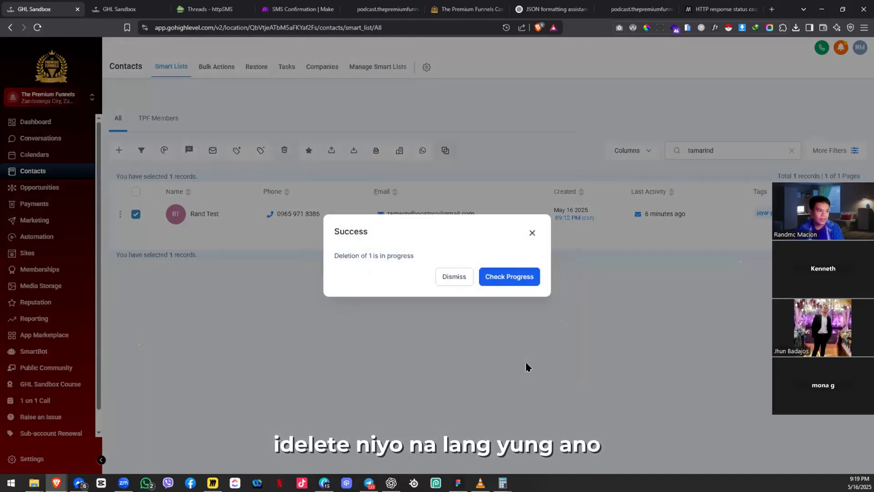
left_click(455, 276)
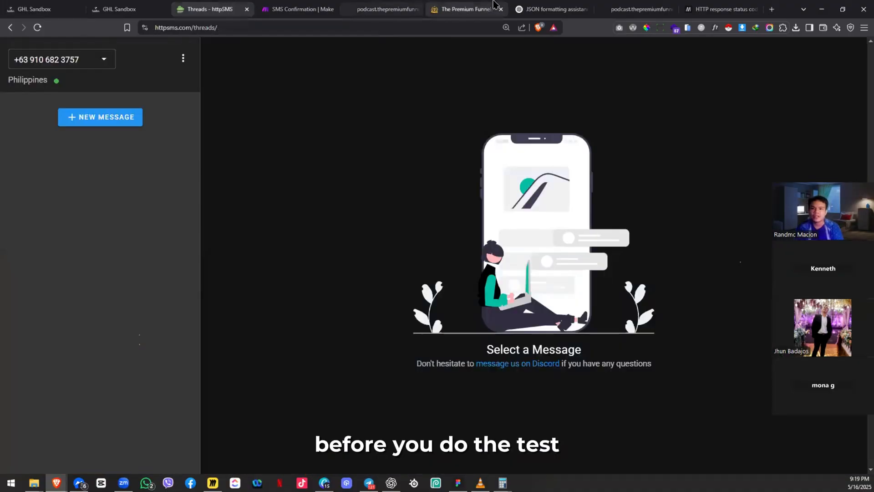
Step: Load the podcast funnel page in a new private window
left_click(493, 3)
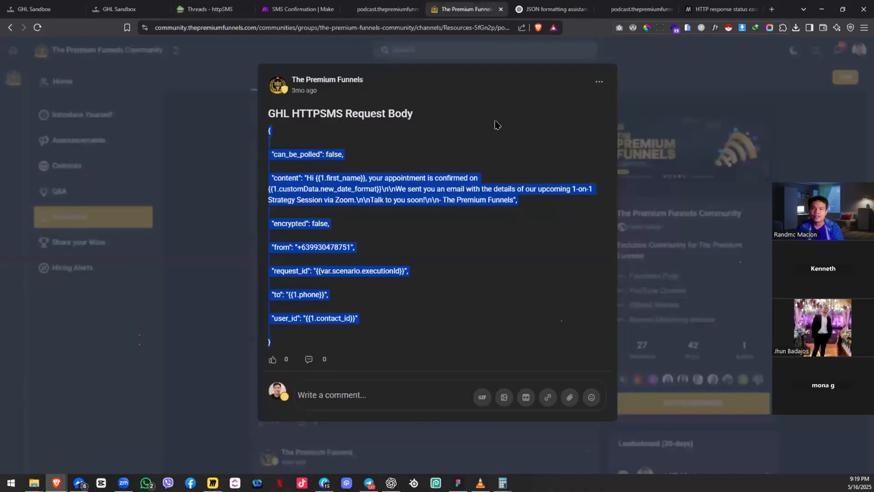
key("ctrl+shift+n")
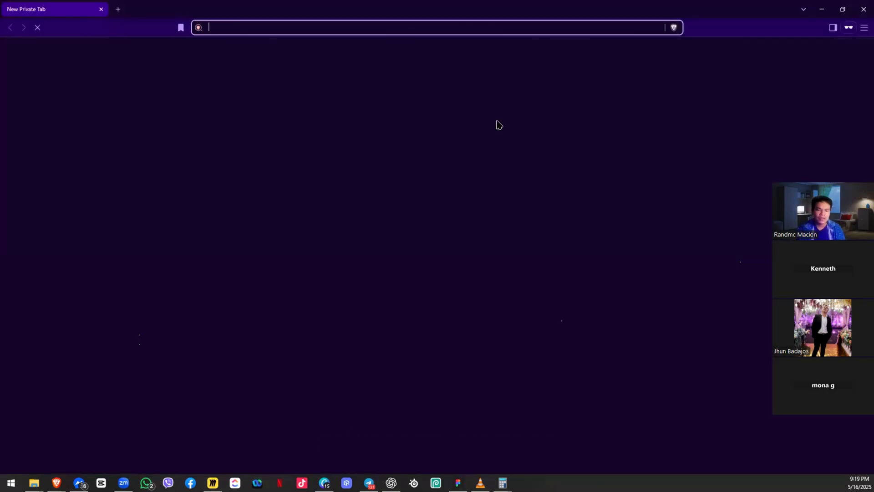
type("podcast.thepremiumfunnels.com")
key("Return")
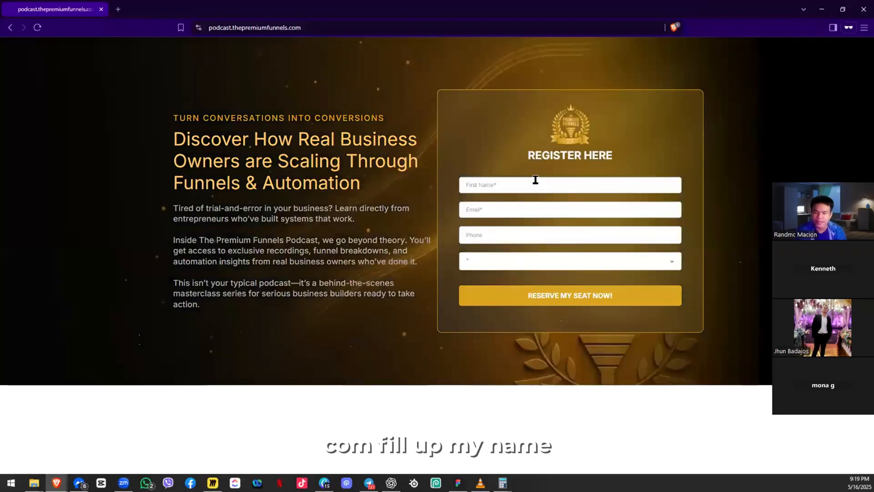
Step: Fill the form with first name 'Test Name', the test email and phone, and role Employee
left_click(535, 180)
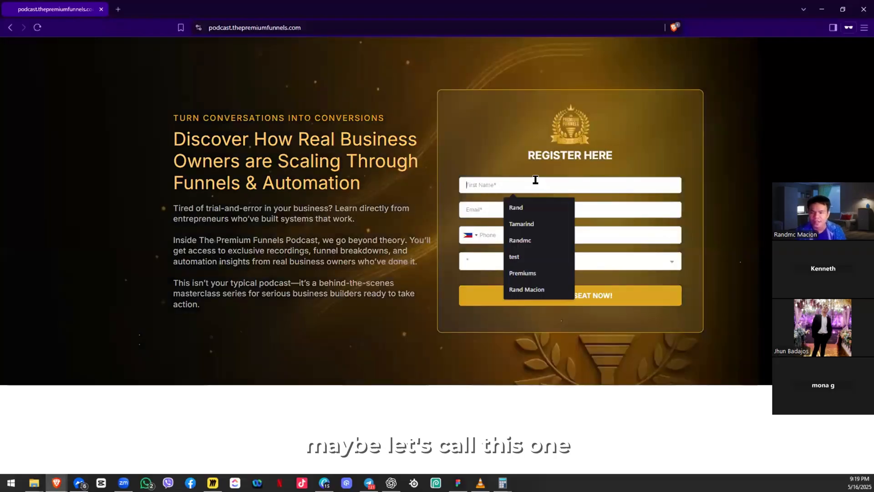
type("Test ")
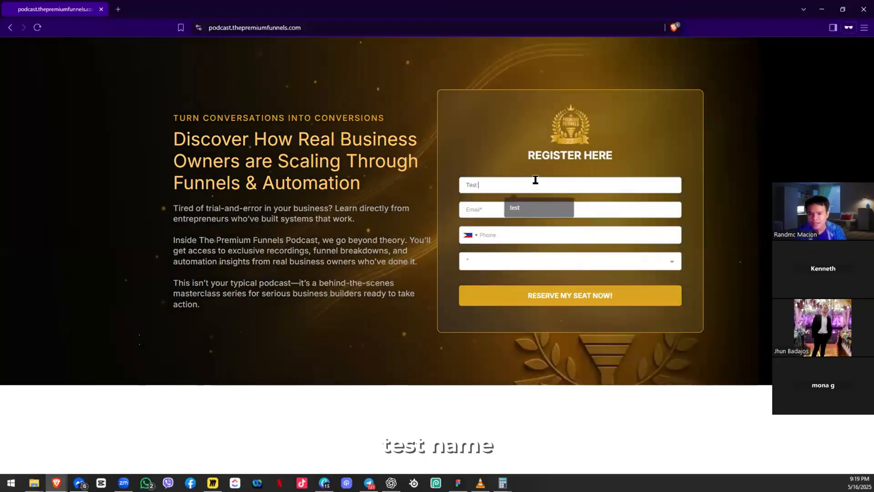
type("Name")
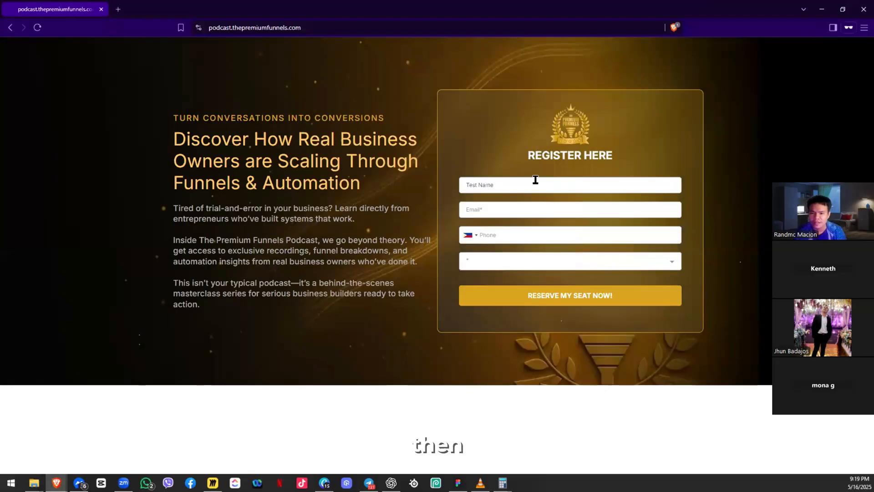
key("Tab")
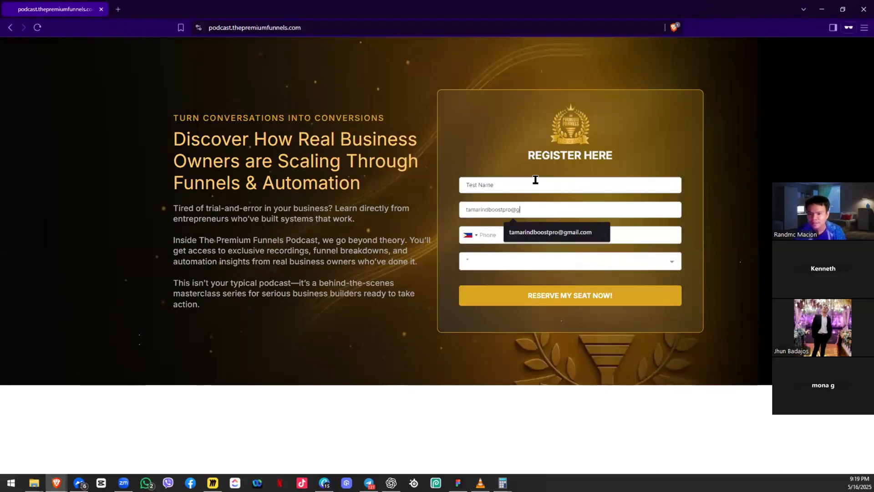
key("Tab")
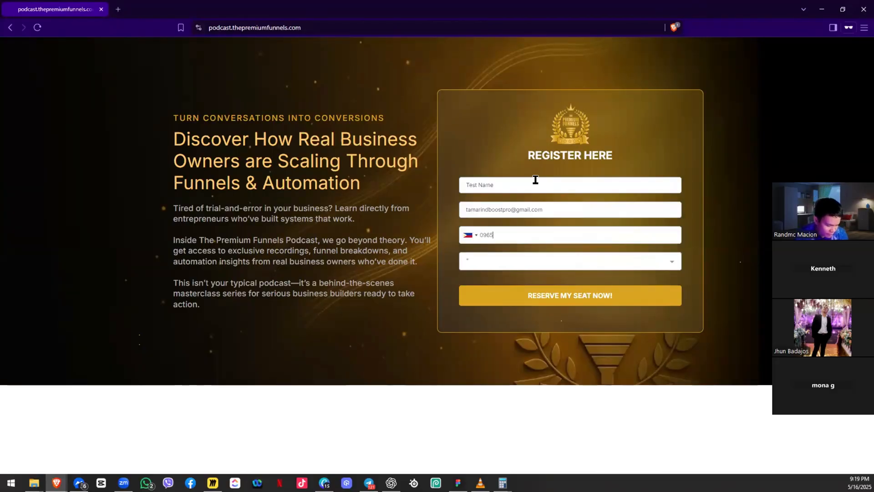
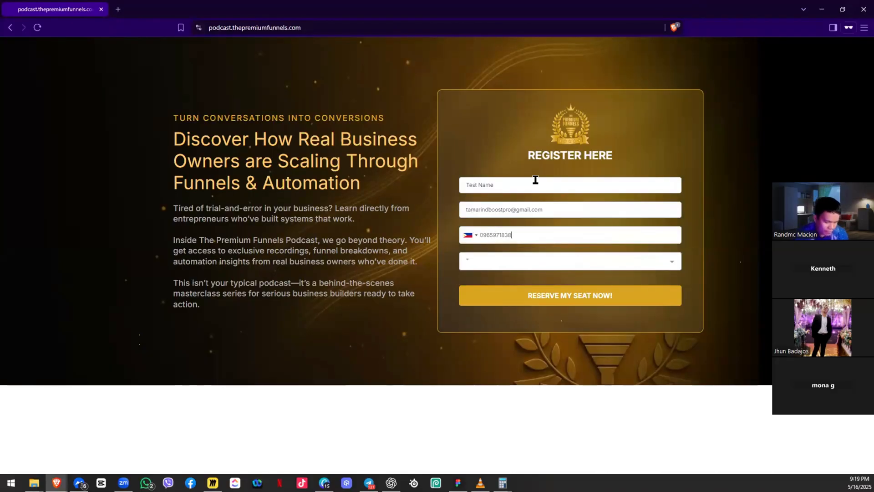
left_click(501, 262)
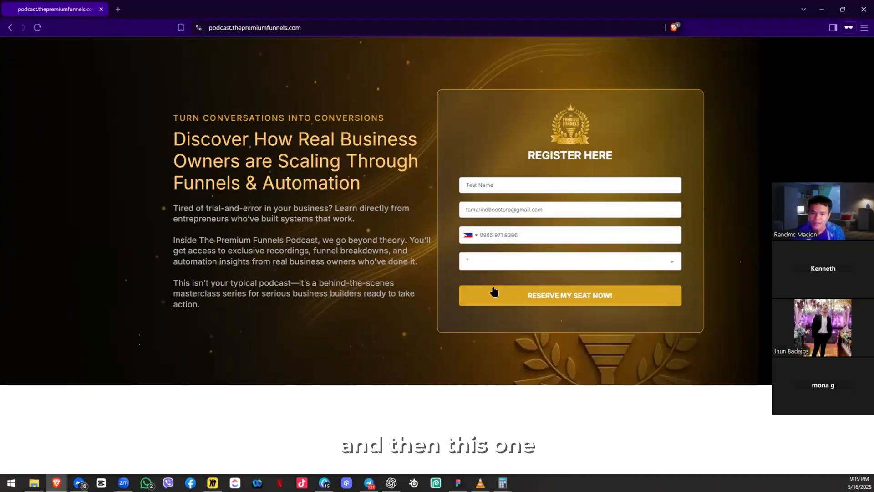
left_click(535, 299)
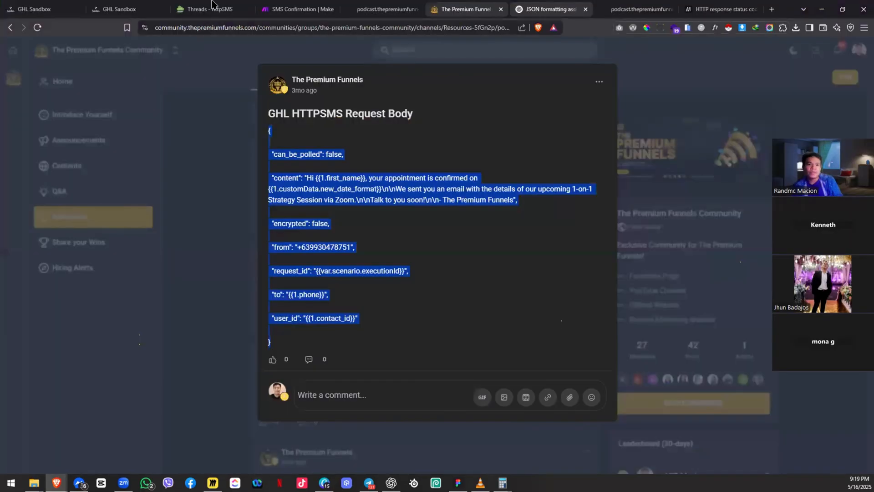
Step: Review the Podcast Registration Workflow's enrollment history and execution logs, then go back to Make
left_click(135, 4)
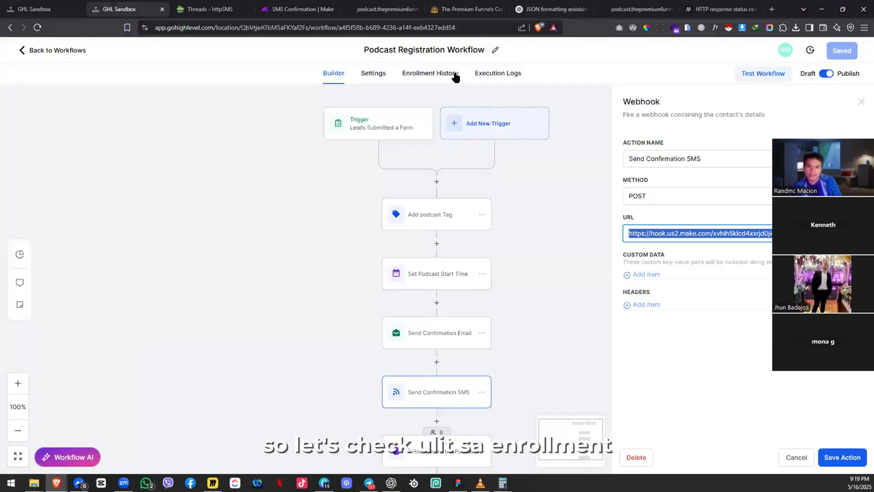
left_click(430, 73)
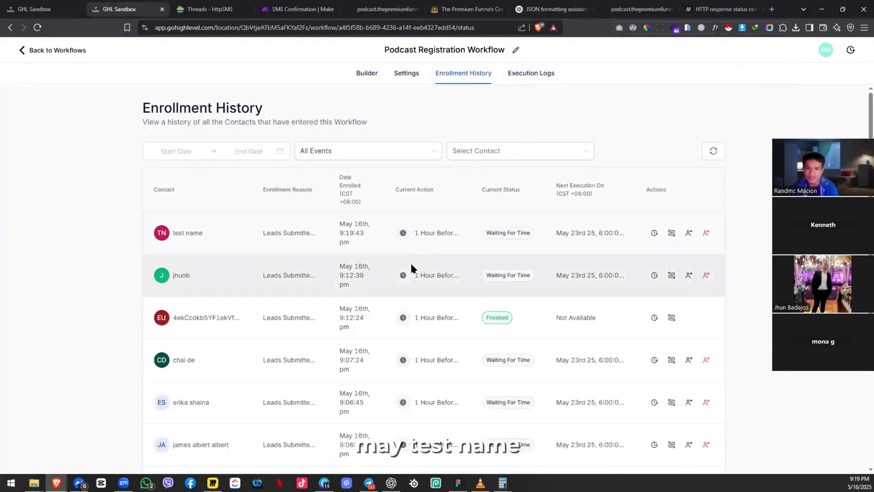
left_click(532, 74)
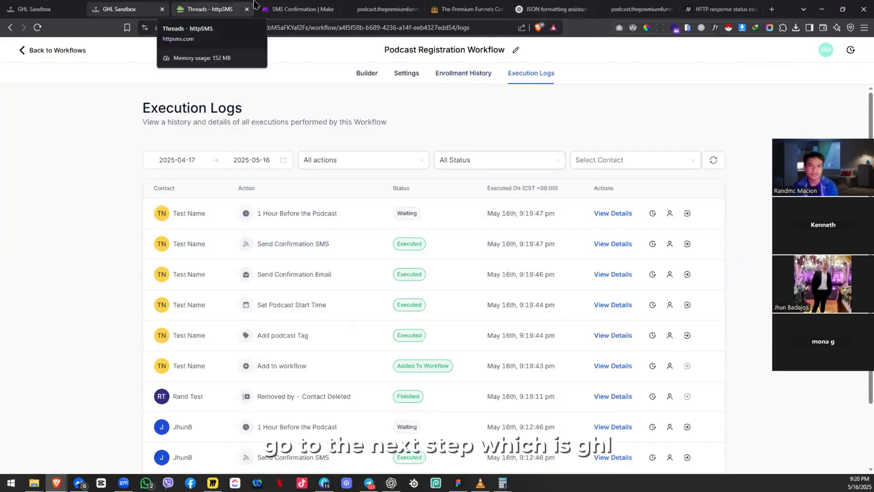
left_click(297, 10)
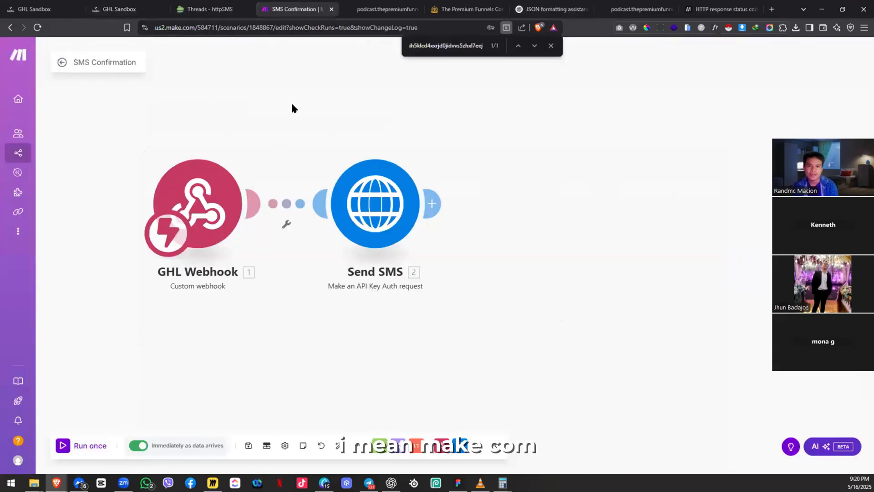
Step: Open the latest run in History and read the Send SMS output's 400 error
key("Escape")
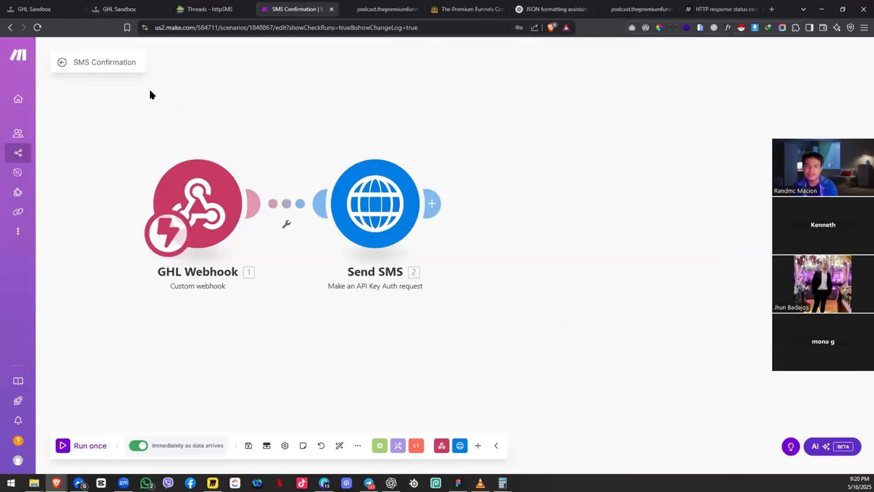
left_click(61, 66)
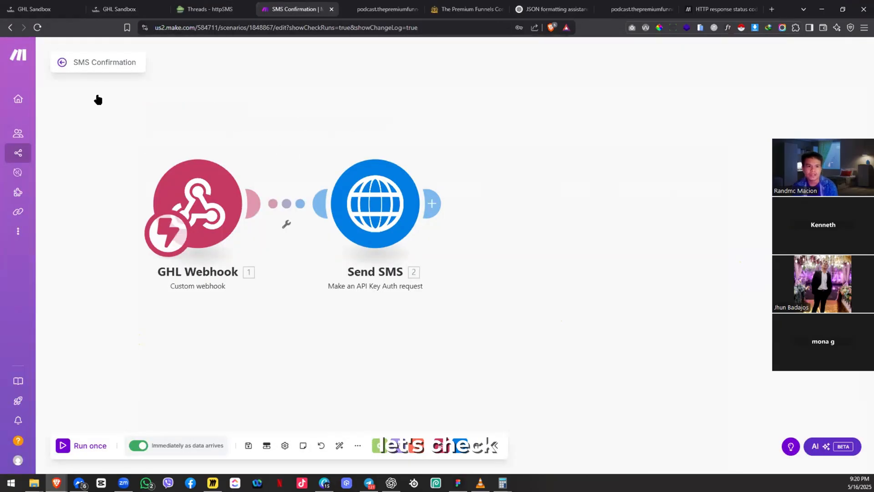
left_click(109, 82)
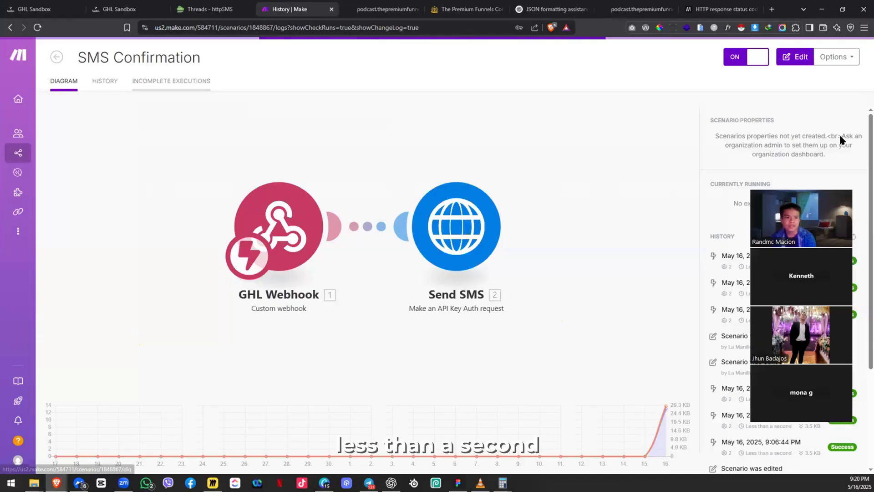
left_click(840, 135)
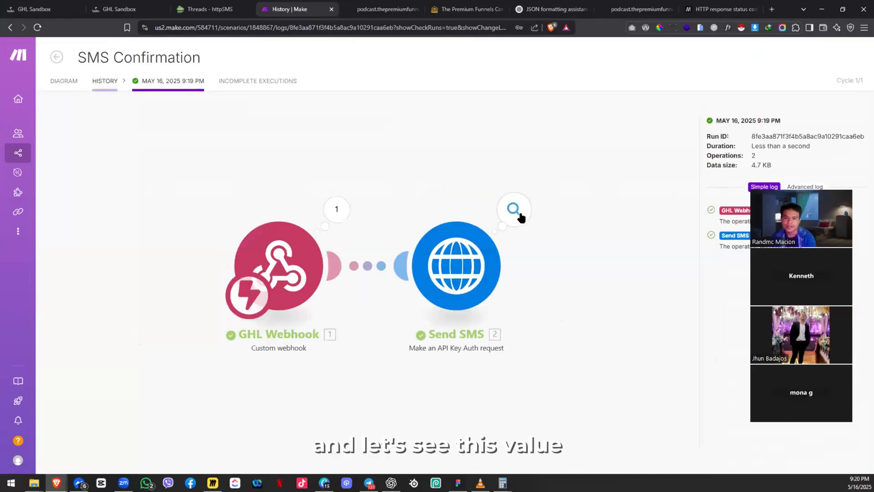
left_click(518, 214)
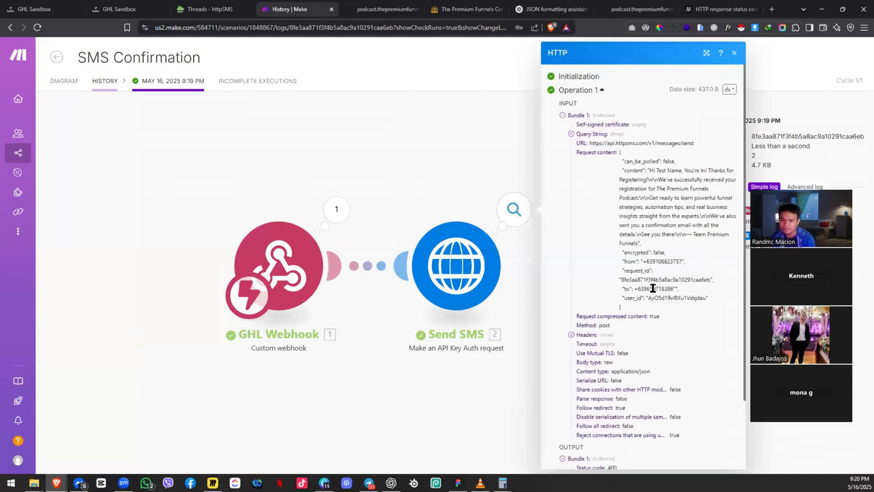
scroll(647, 332, "down", 2)
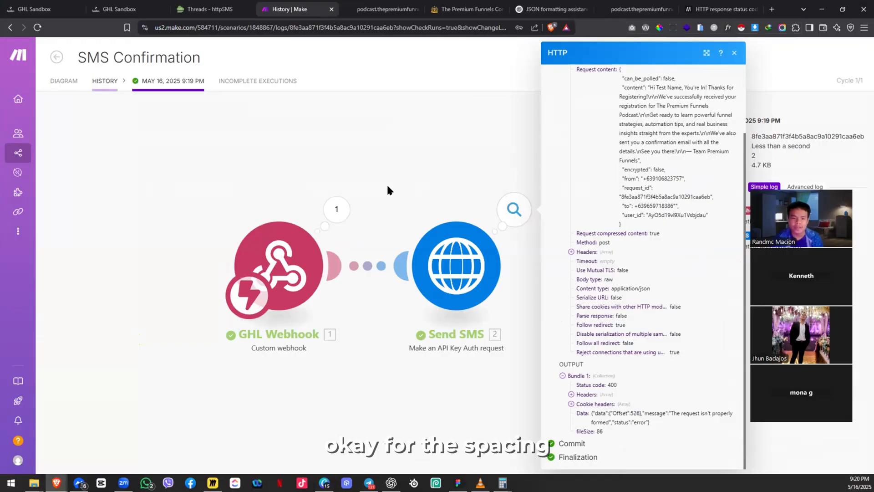
left_click(56, 82)
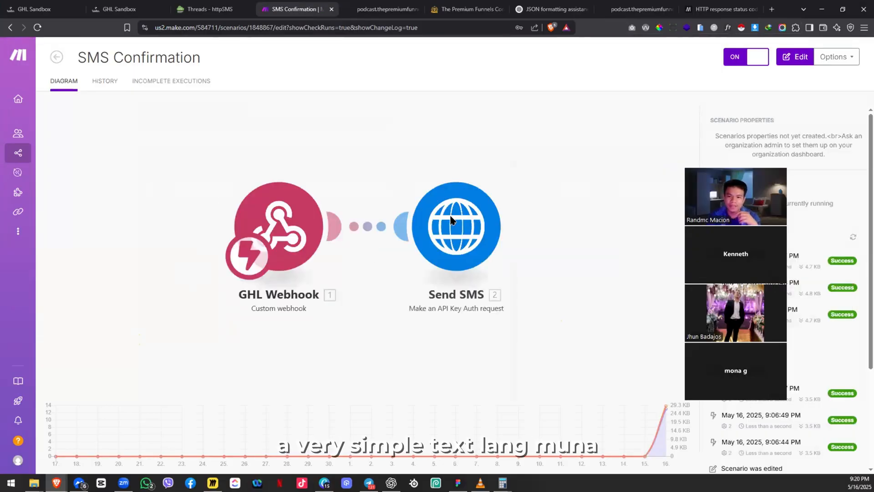
Step: Replace the Send SMS body's long message content with a short test message and save
left_click(556, 229)
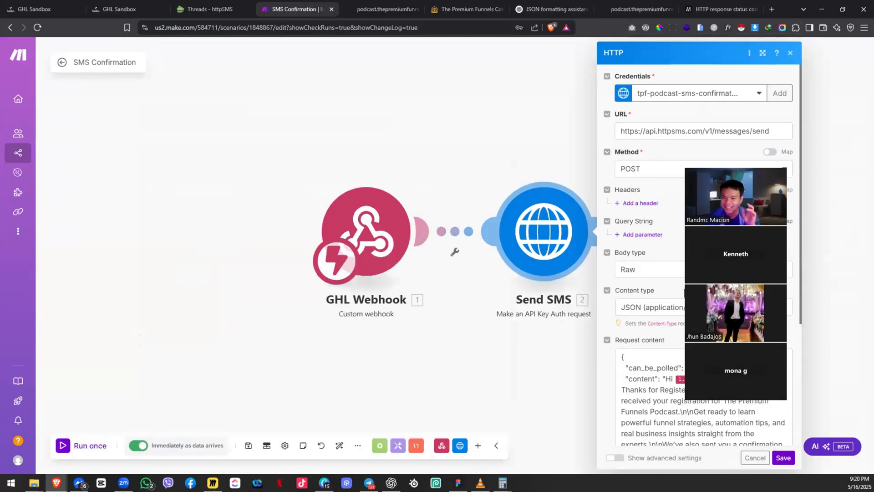
scroll(663, 311, "down", 2)
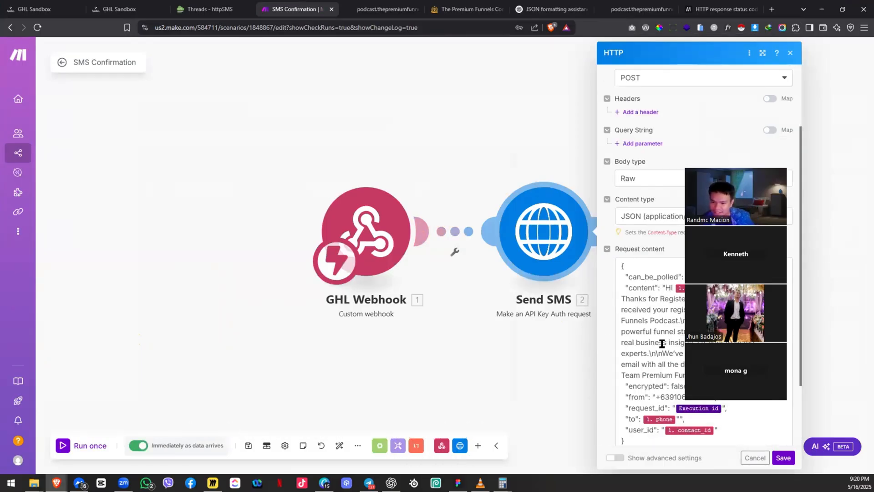
left_click_drag(666, 288, 700, 375)
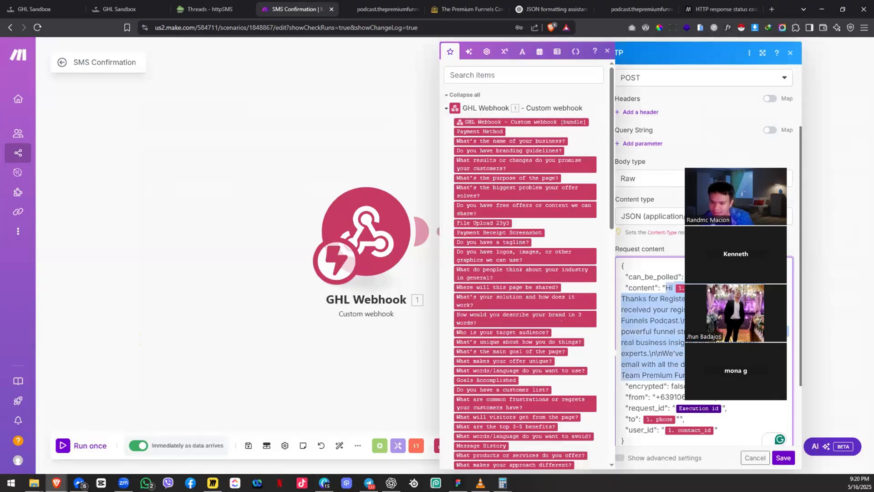
key("BackSpace")
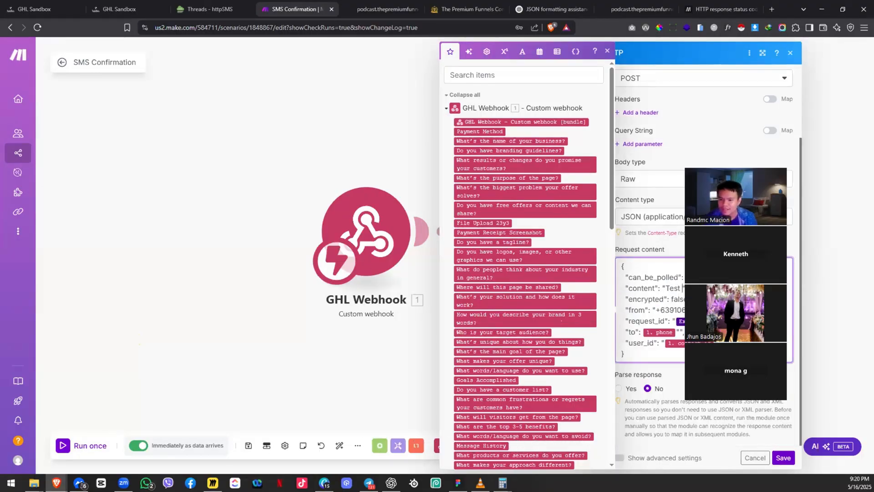
type("S")
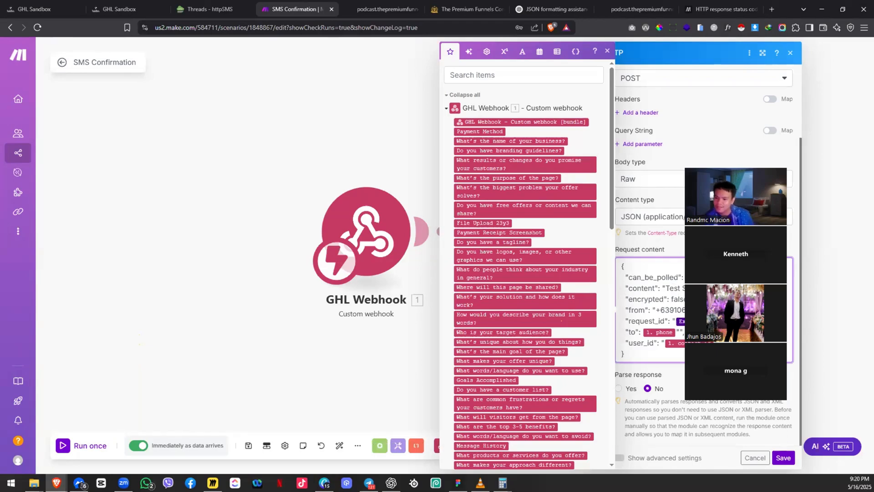
left_click(782, 457)
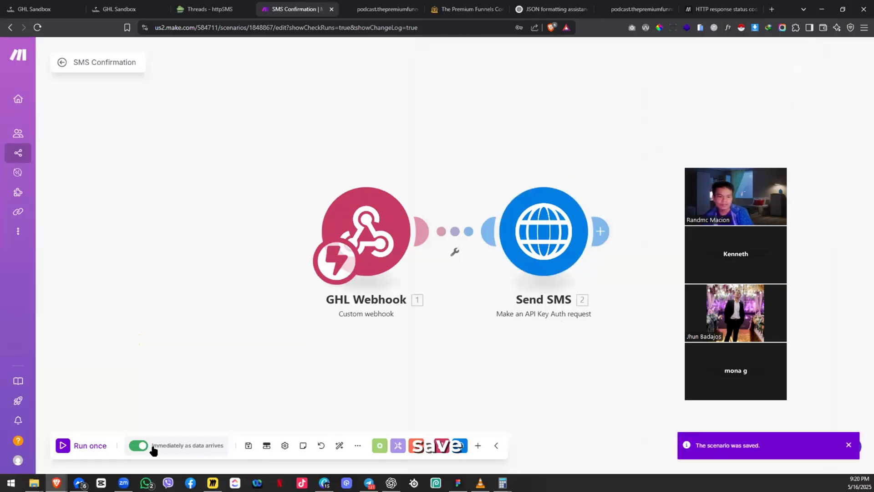
left_click(63, 4)
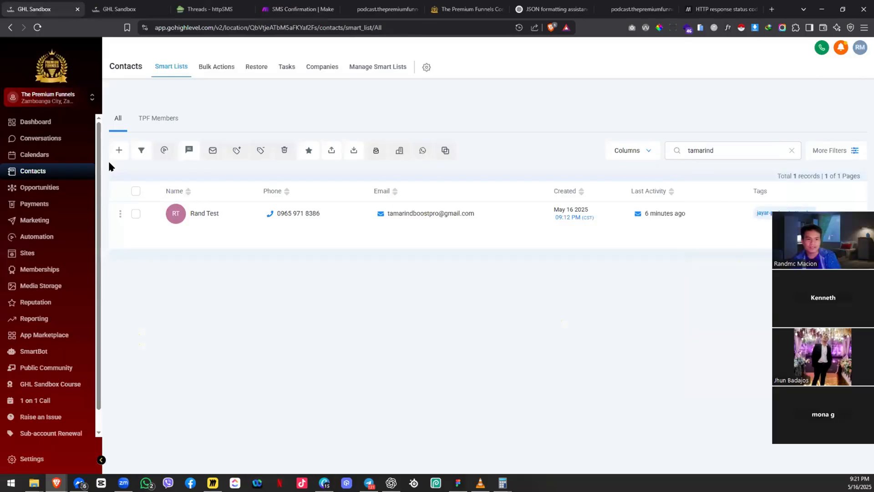
Step: Delete the existing test contact in GoHighLevel, confirming with DELETE
left_click(136, 213)
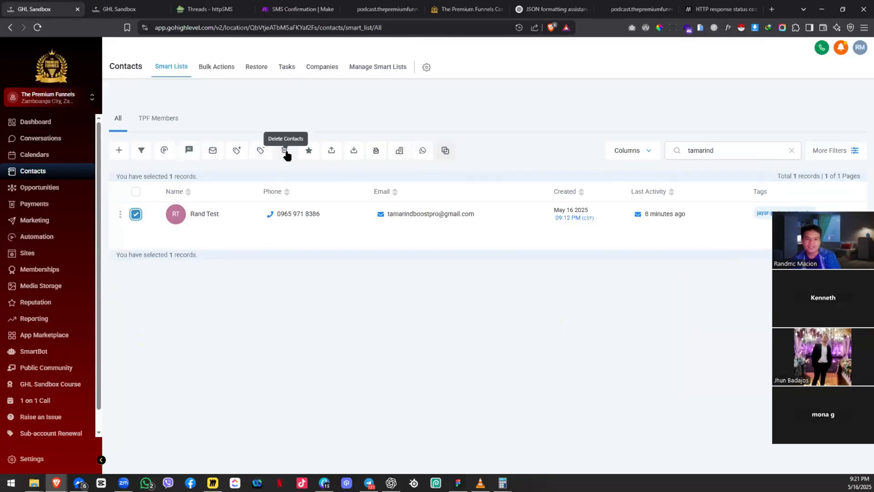
left_click(284, 151)
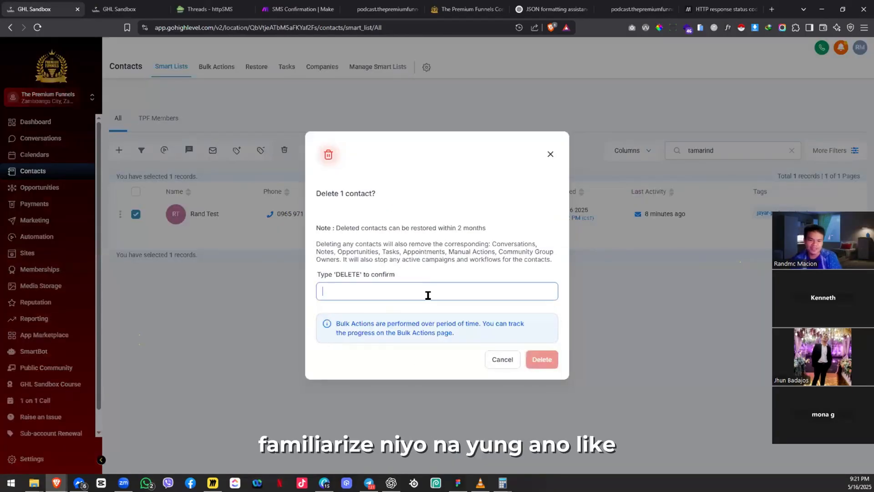
type("DELETE")
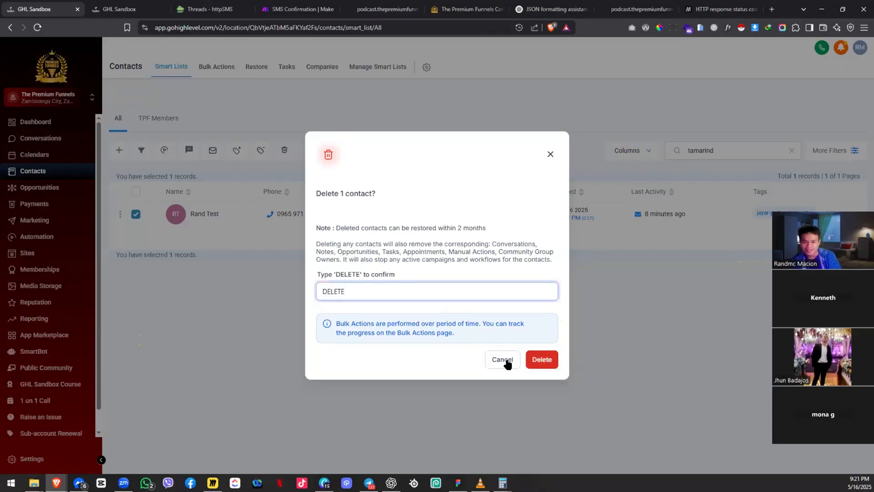
key("Return")
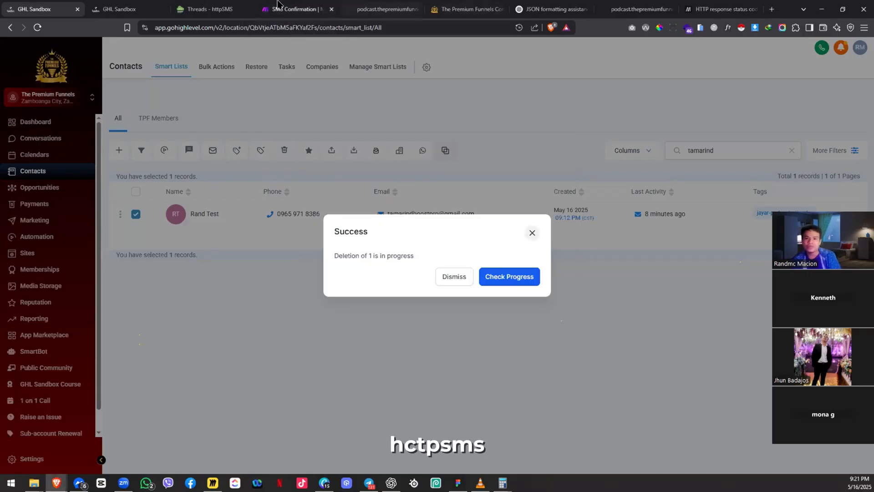
Step: Load the podcast registration site in a new private window
left_click(296, 9)
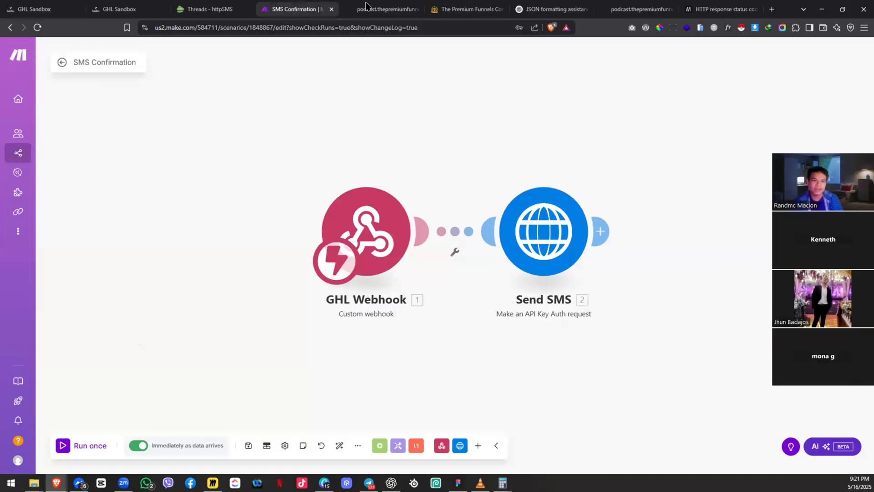
key("ctrl+shift+n")
type("podcast.thepremiumfunnels.com")
key("Return")
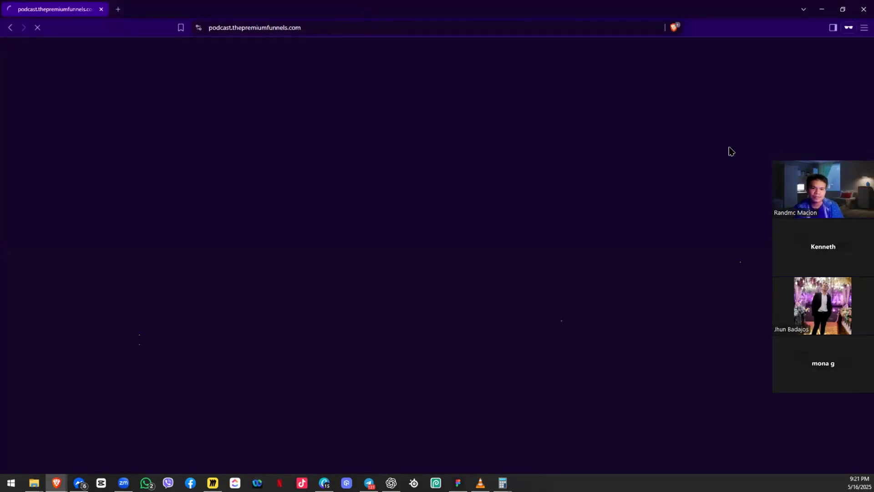
Step: Submit the form as 'Test Name 2' with the test email, phone and a role
left_click(537, 182)
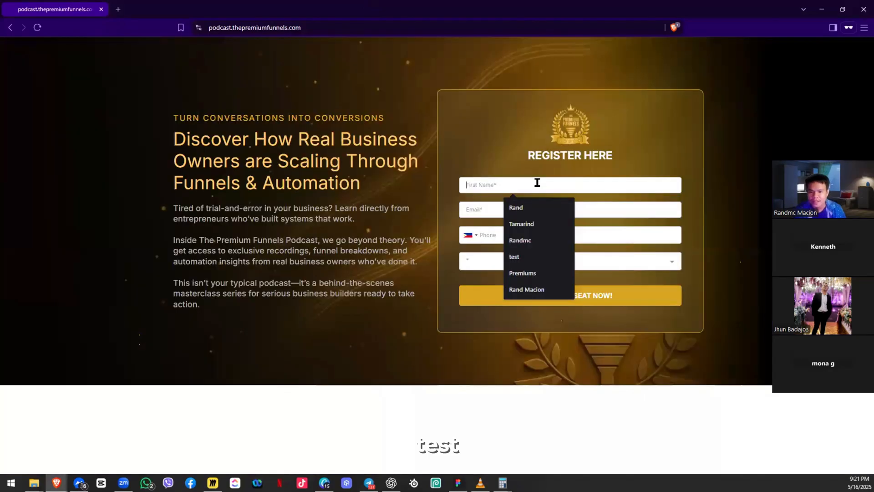
type("Test Name 2")
key("Tab")
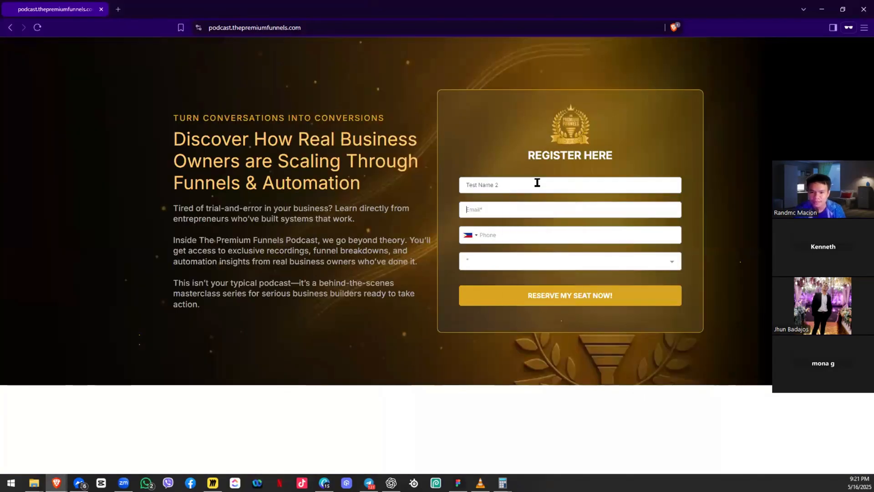
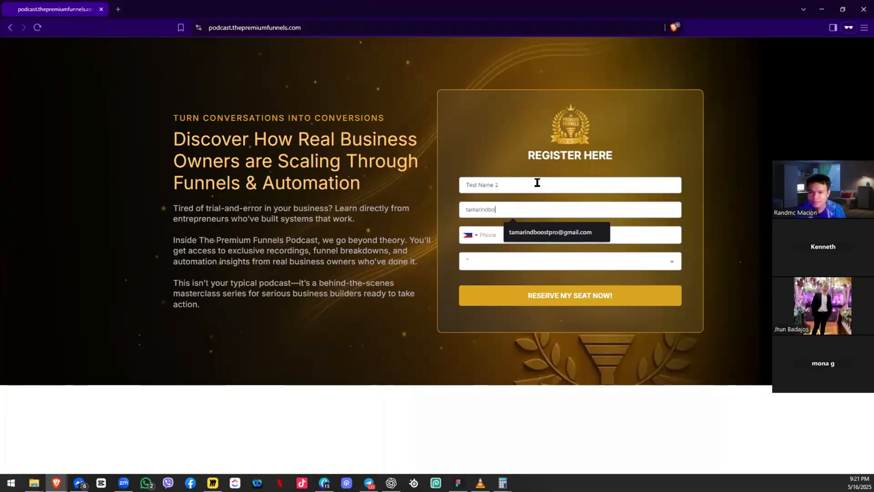
key("Tab")
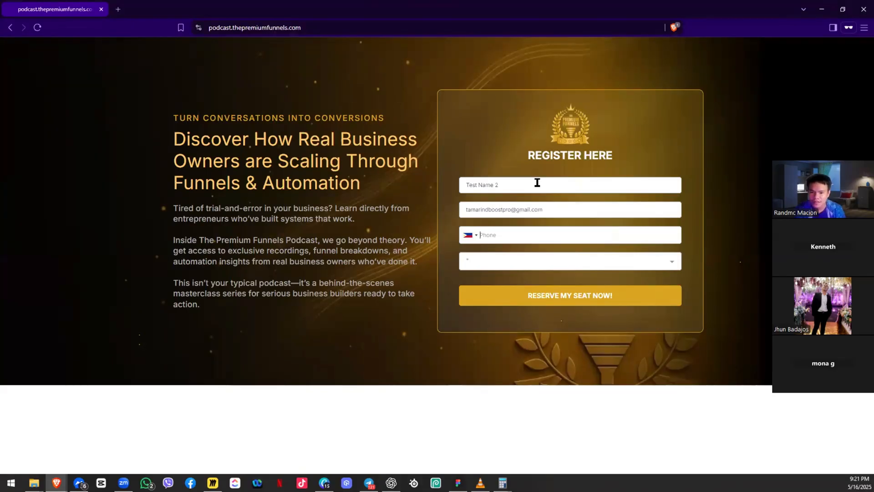
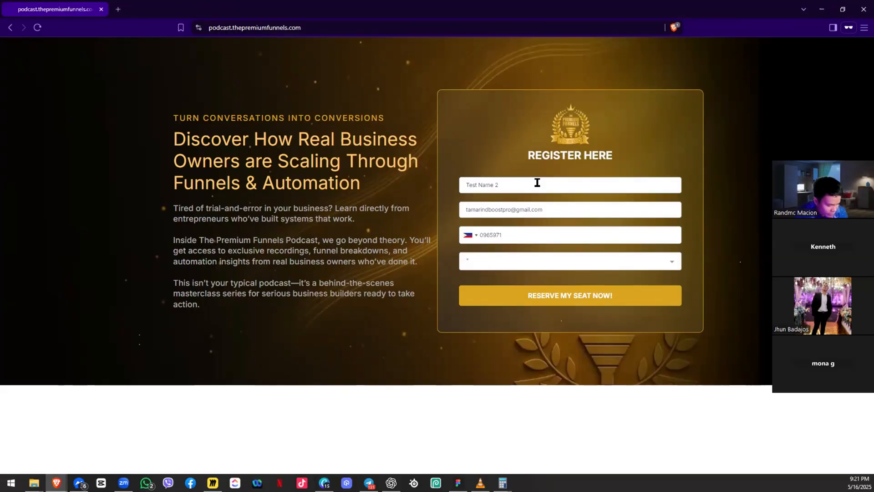
key("Tab")
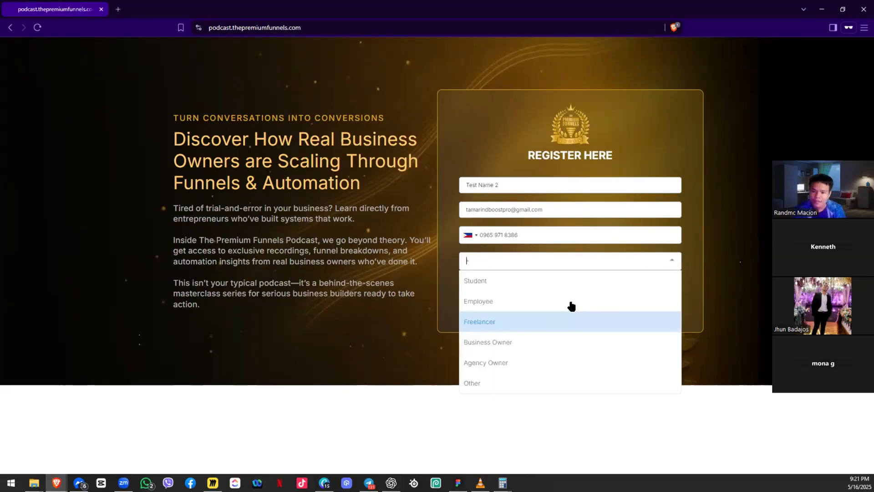
left_click(566, 303)
left_click(568, 302)
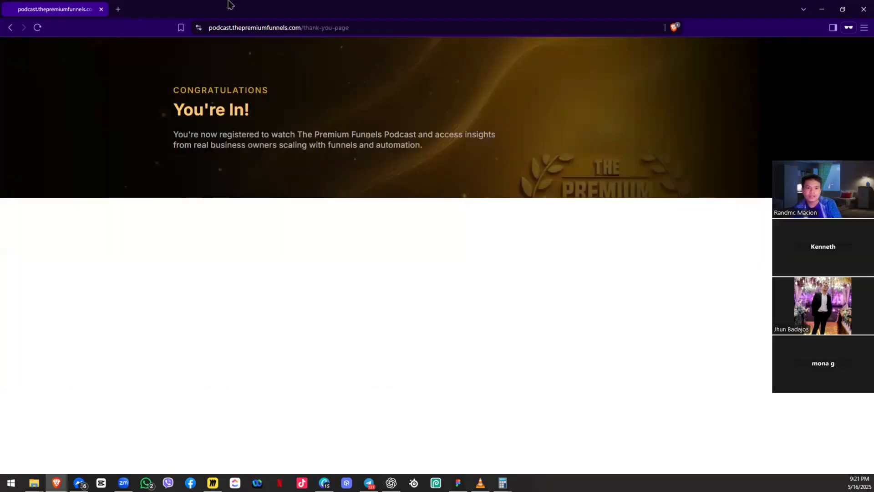
key("alt+Tab")
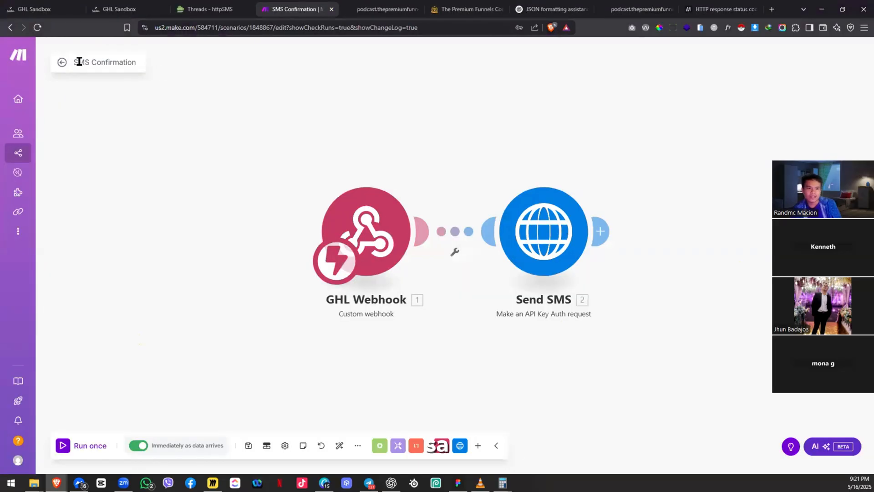
Step: Check the GoHighLevel contacts and workflow logs, then open the scenario's run history
left_click(69, 6)
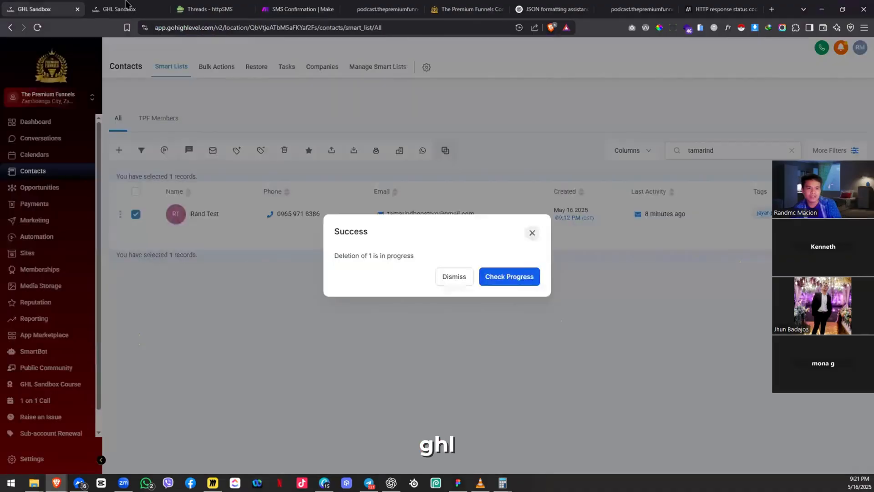
left_click(125, 5)
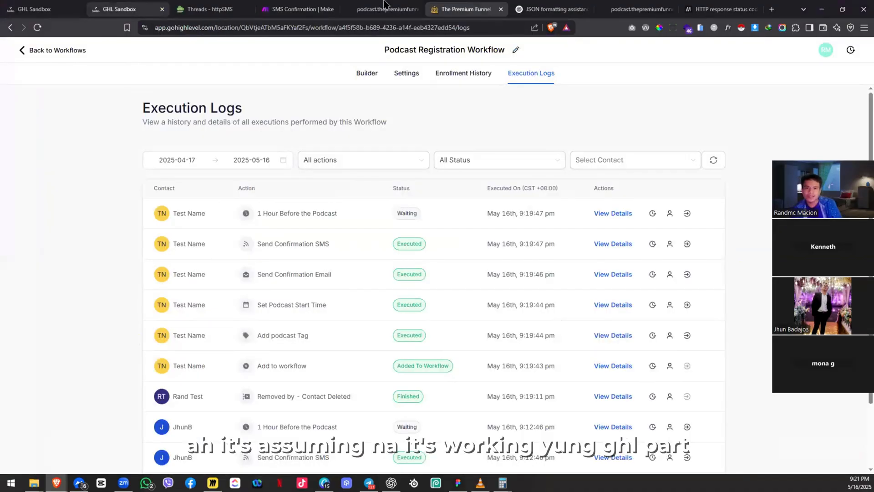
left_click(274, 5)
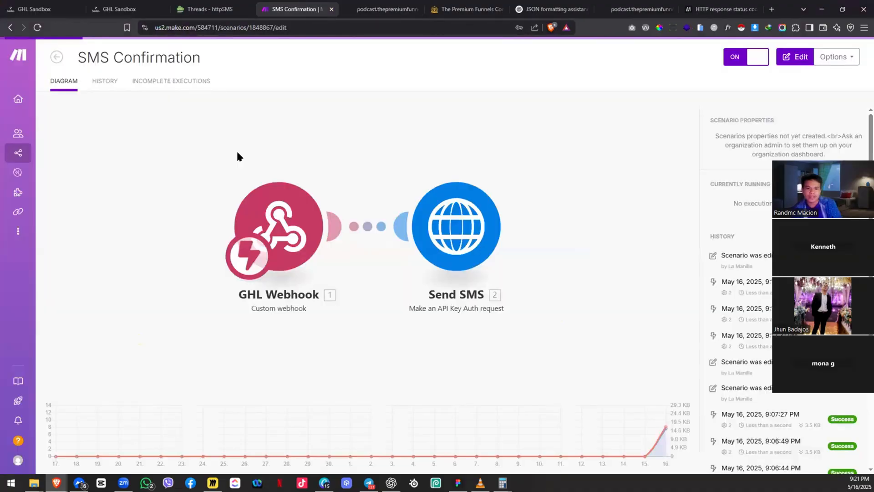
left_click(109, 82)
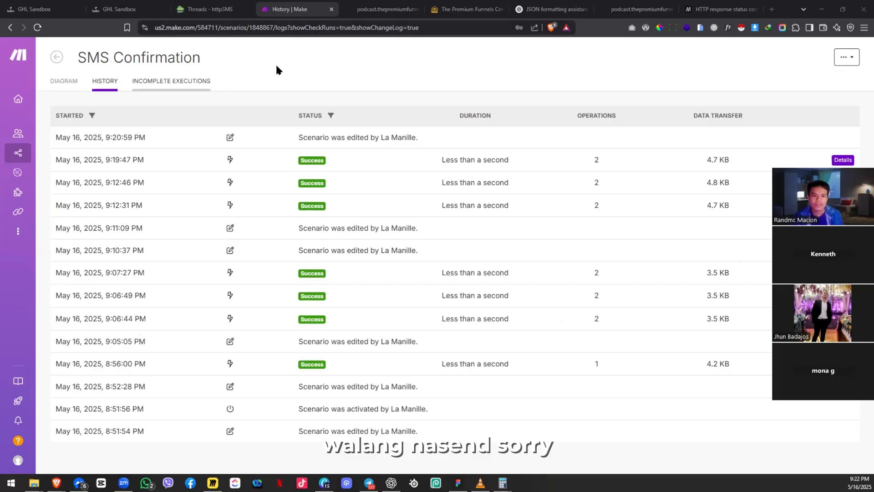
left_click(55, 83)
left_click(55, 85)
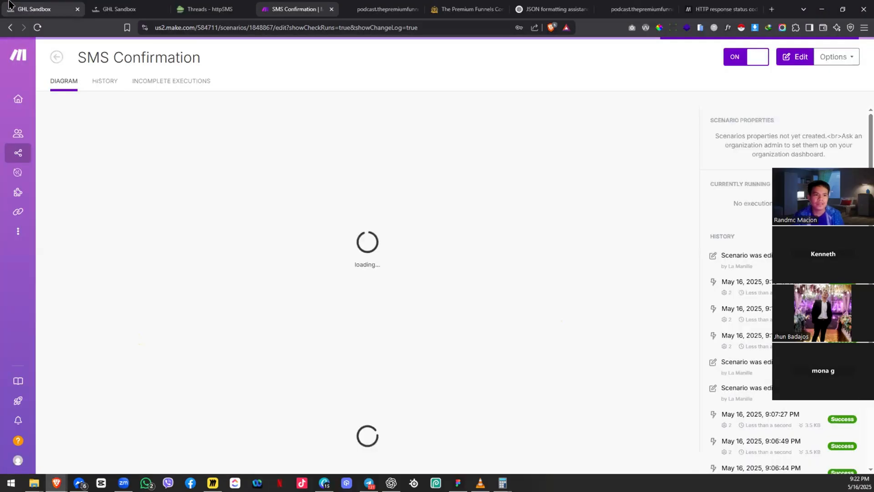
key("ctrl+1")
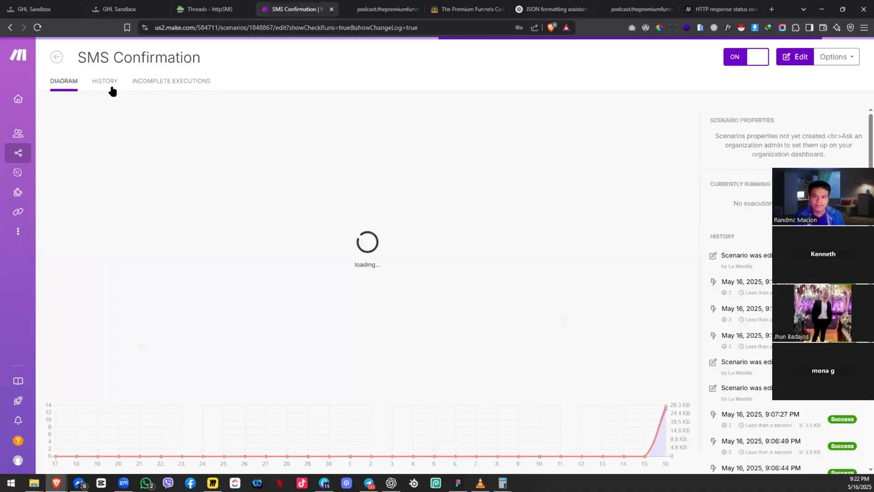
Step: Open the 9:19 PM run's details, compare with the httpSMS message threads, and return to history
left_click(111, 90)
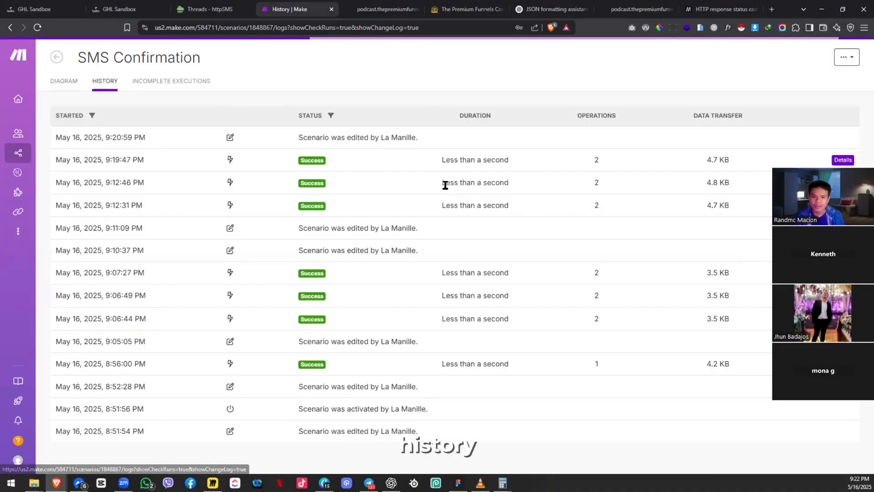
left_click(843, 160)
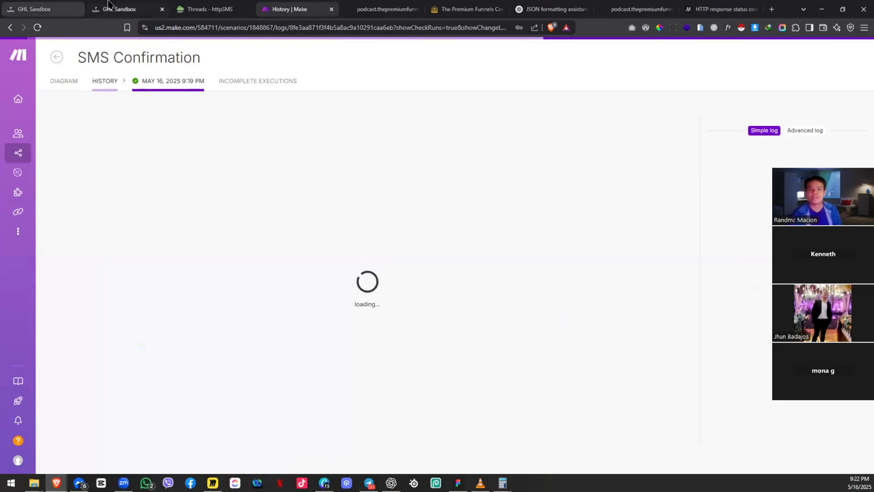
left_click(212, 6)
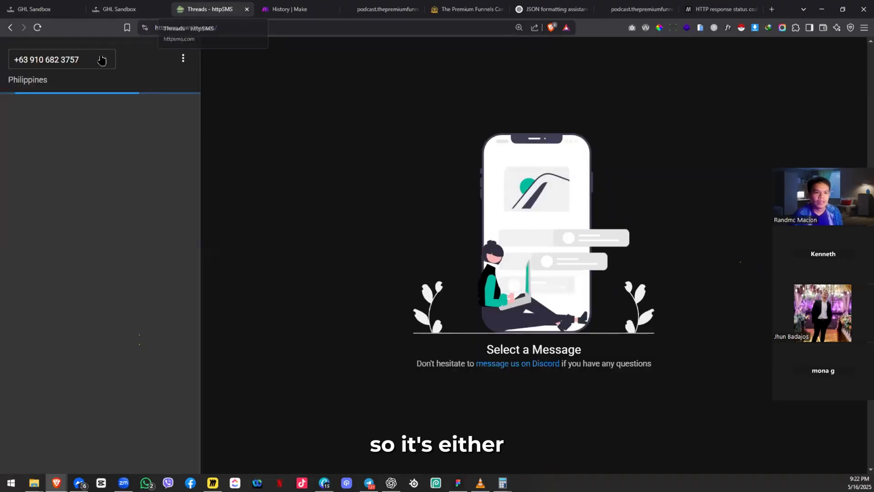
left_click(39, 6)
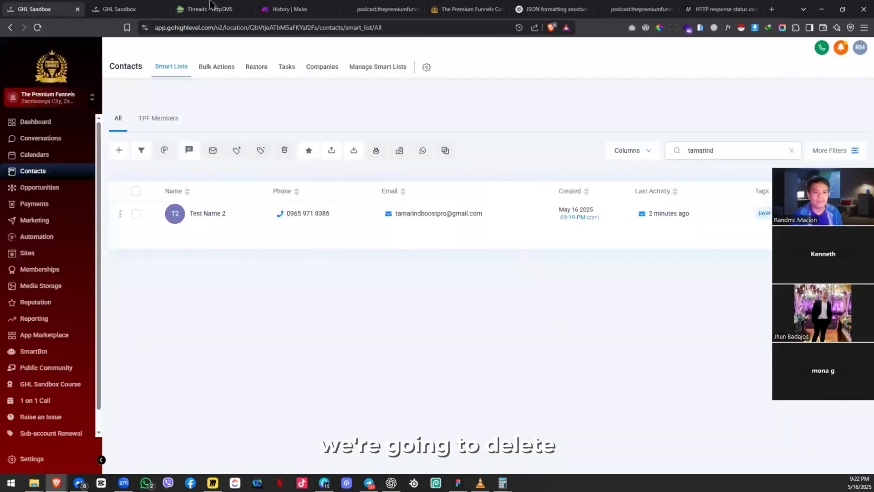
left_click(212, 4)
left_click(66, 3)
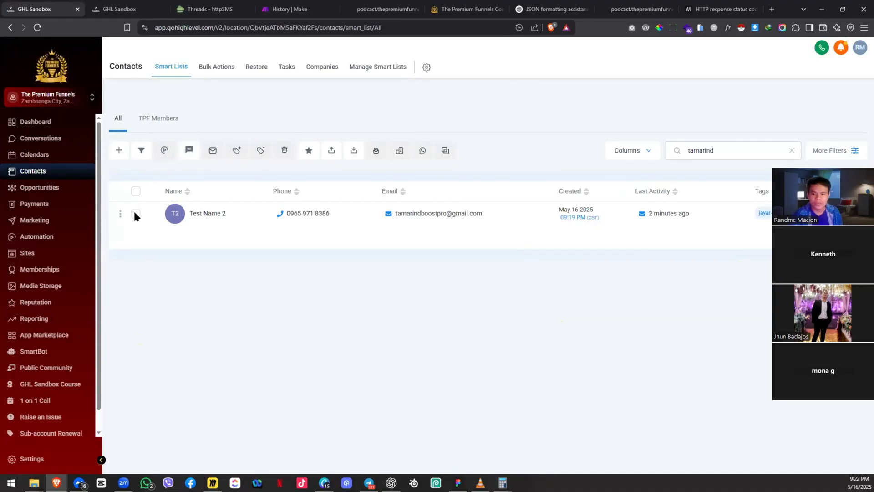
left_click(287, 9)
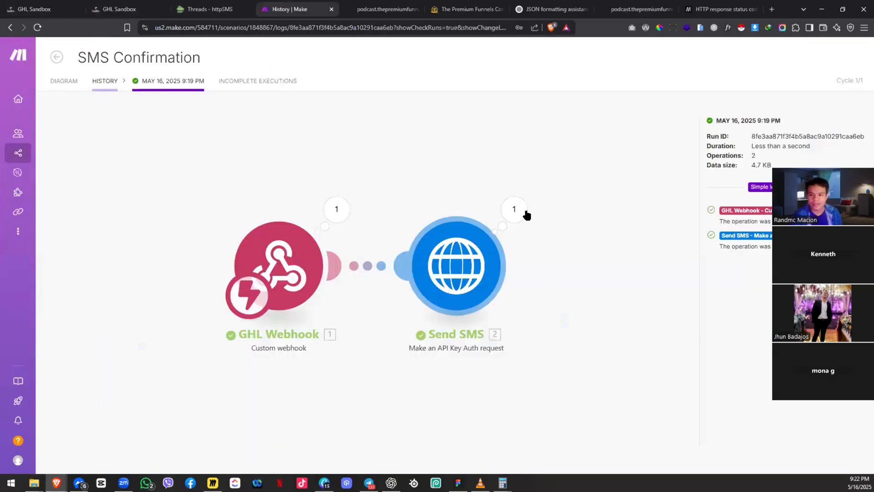
left_click(97, 86)
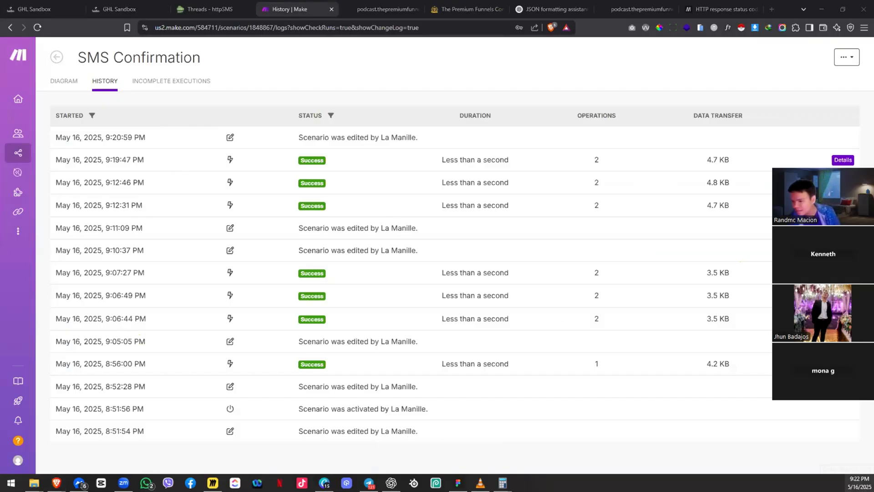
left_click(35, 10)
Step: Delete the Test Name 2 contact with DELETE and view the deletion progress
left_click(136, 214)
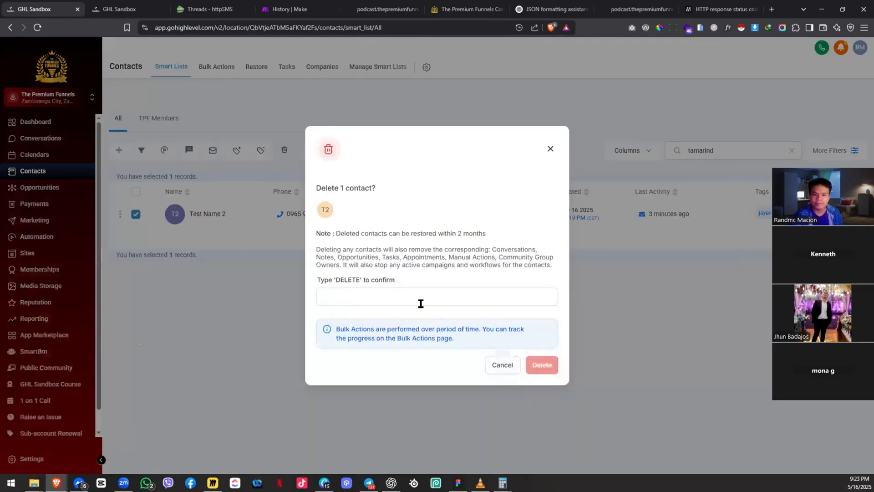
left_click(473, 301)
type("DELE")
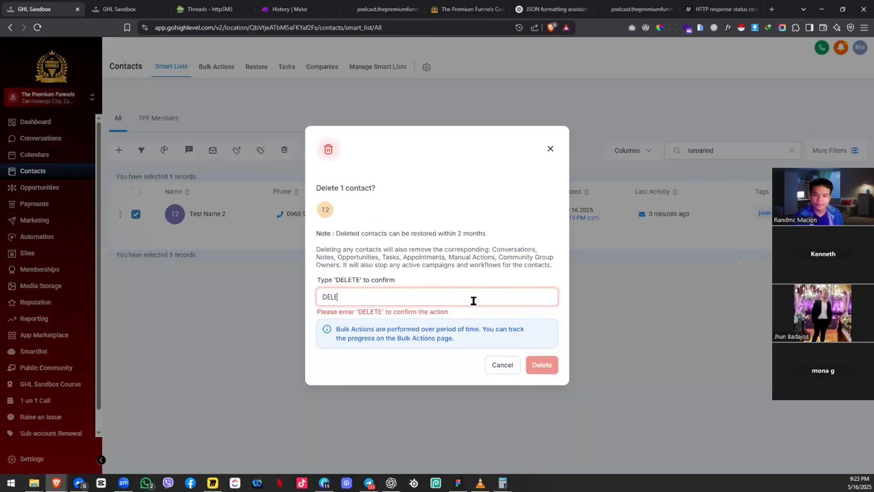
type("TE")
key("Return")
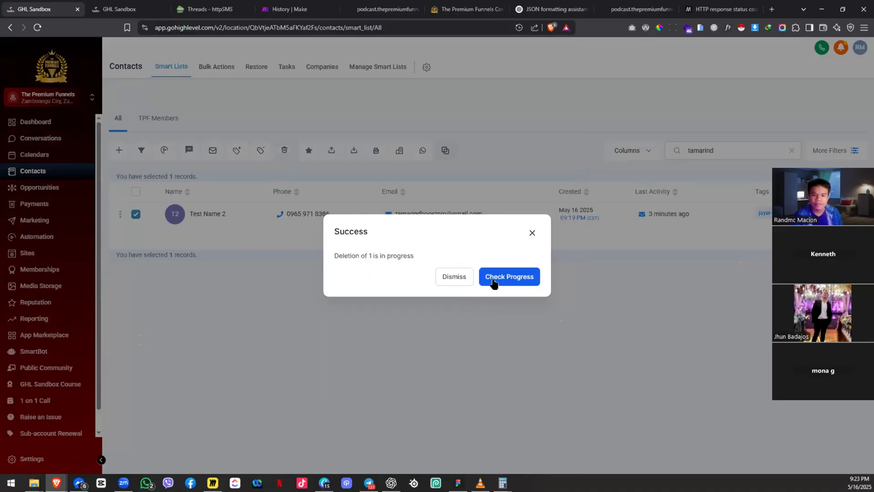
left_click(509, 276)
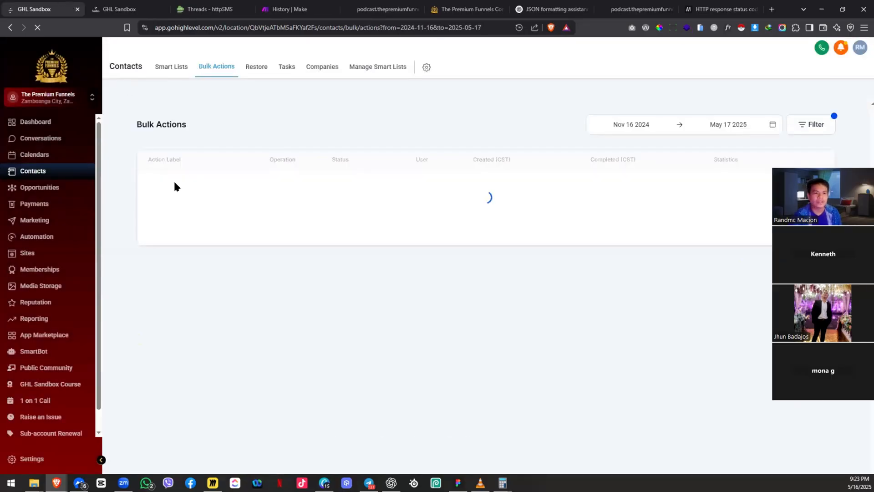
Step: Refresh the bulk actions page and reload the thank-you page in the private window
key("F5")
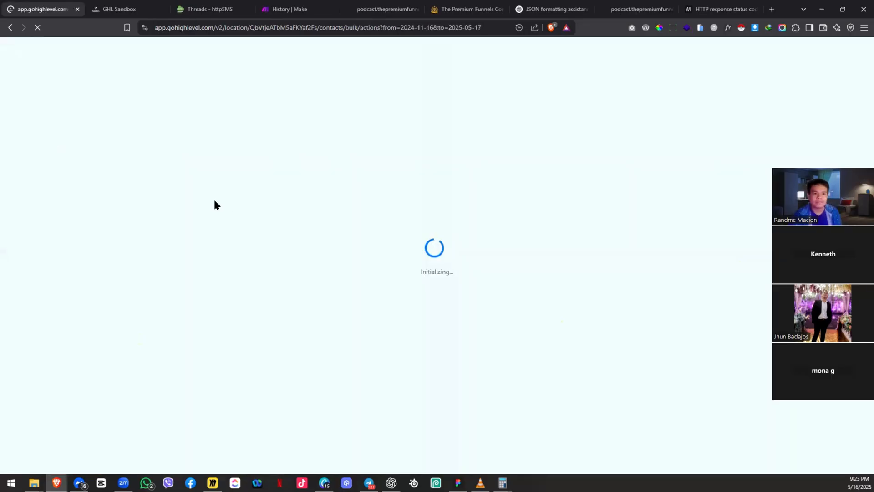
key("alt+Tab")
key("F5")
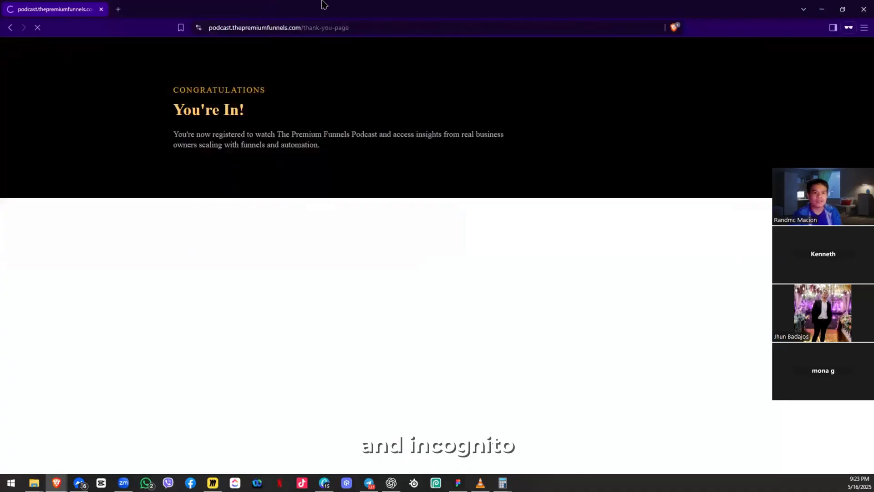
Step: Register 'Test name 3' with the saved email, the phone number and role Employee
key("alt+Left")
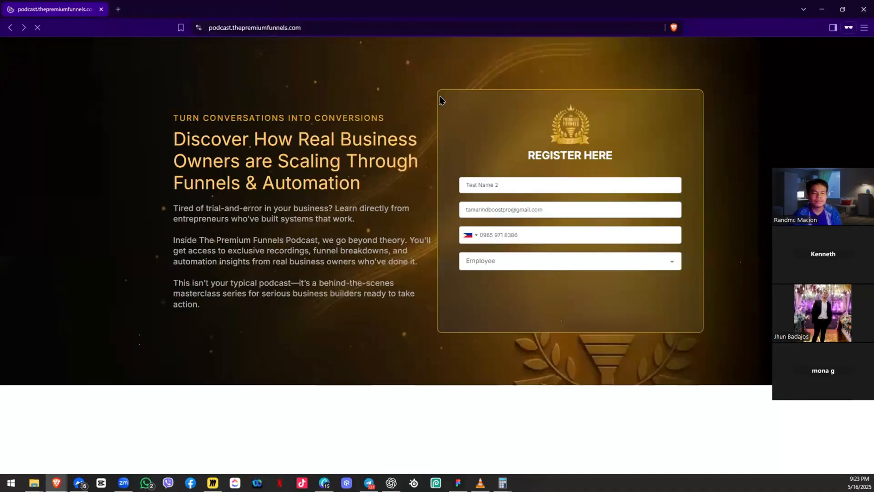
key("F5")
left_click(510, 180)
type("Te")
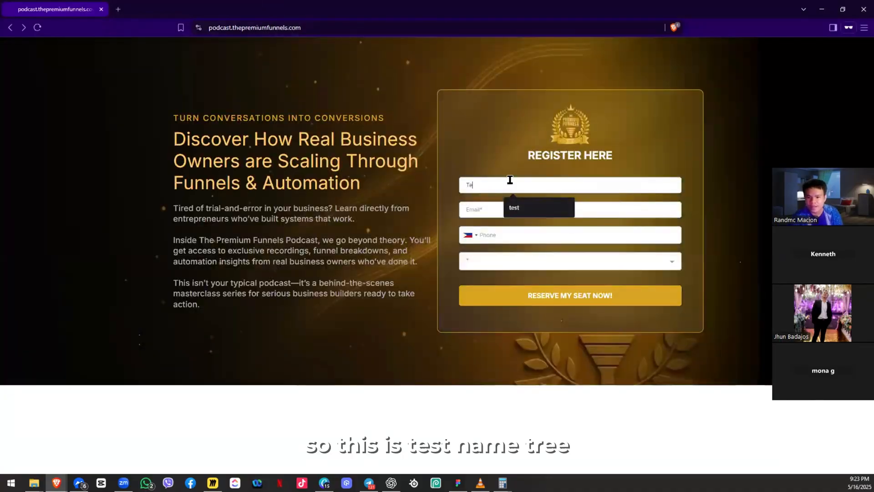
type("st name 34")
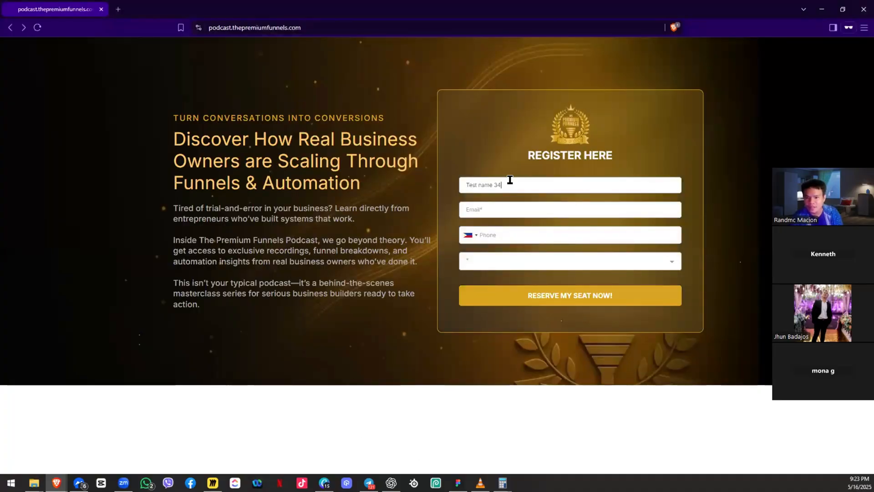
key("Tab")
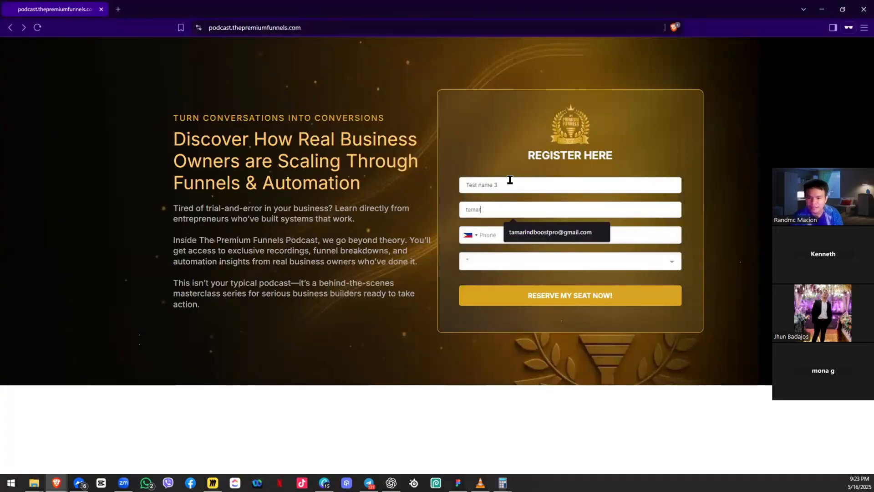
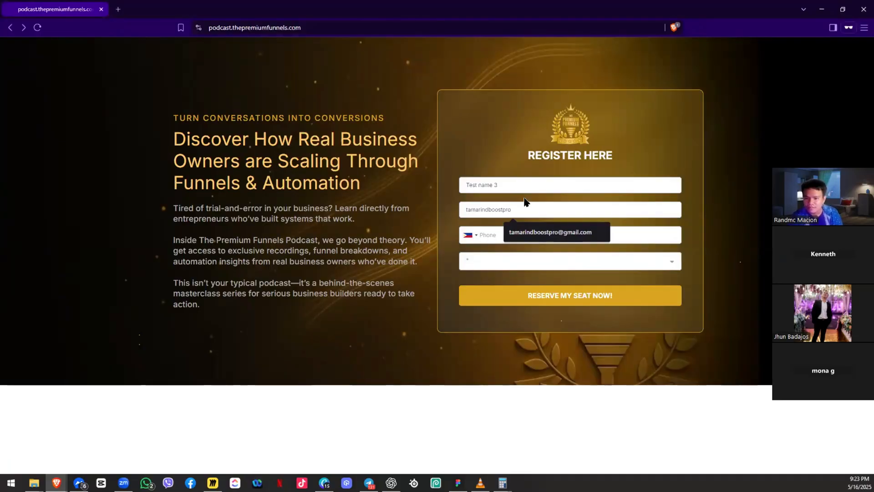
left_click(548, 234)
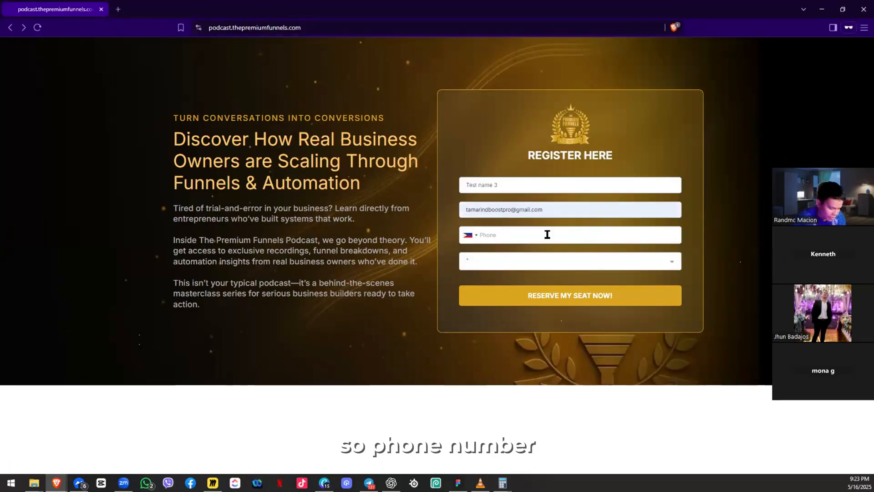
left_click(547, 234)
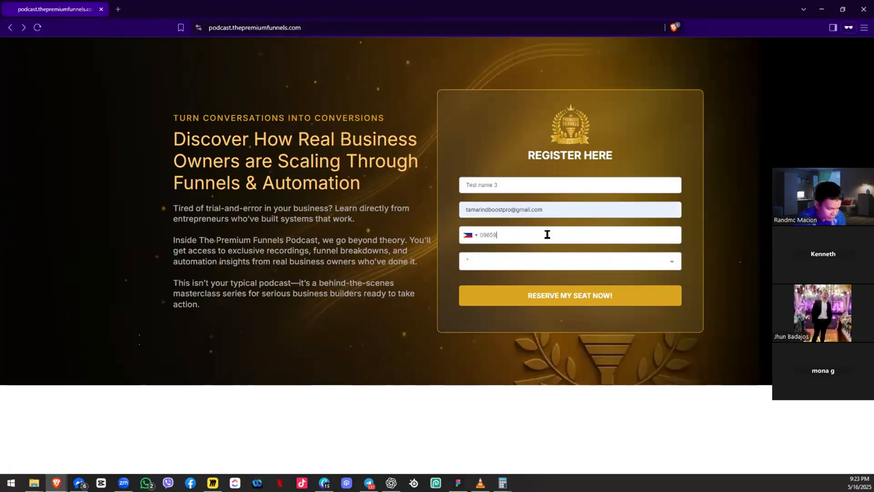
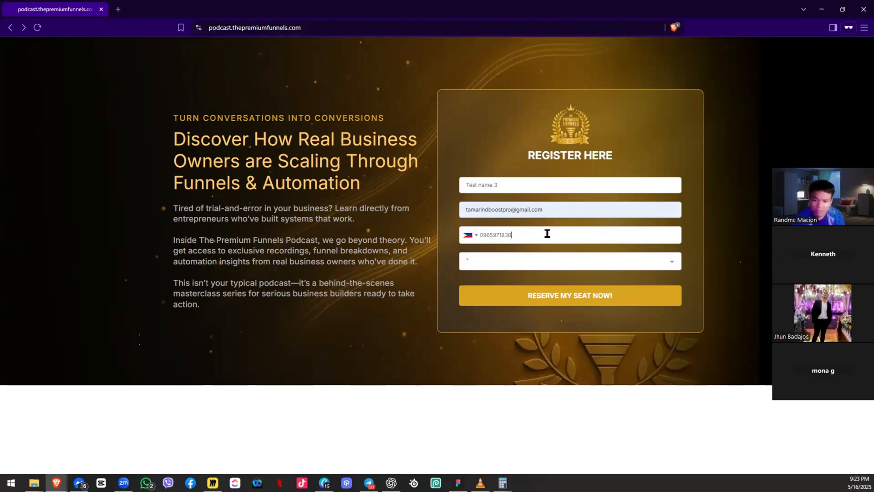
left_click(503, 300)
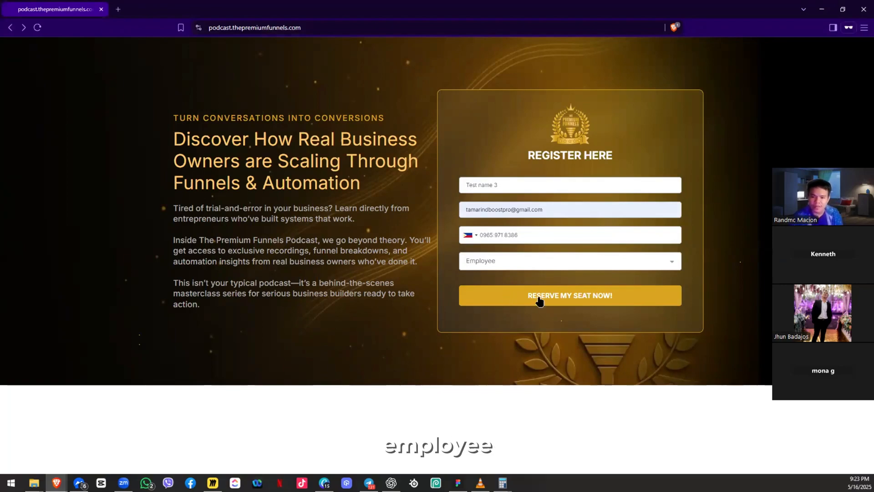
left_click(539, 299)
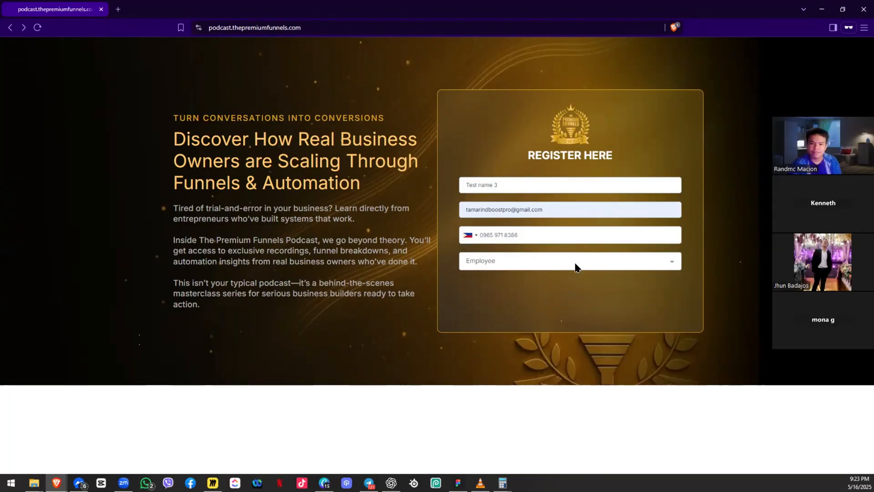
key("alt+Right")
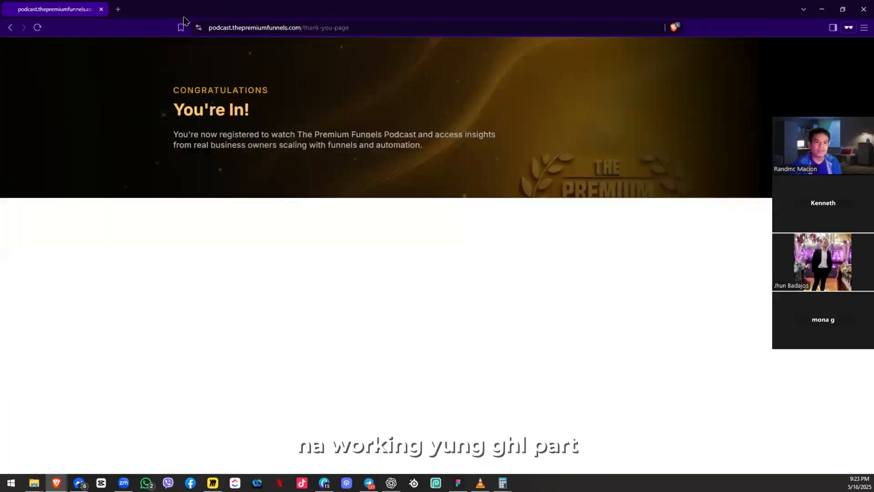
Step: Bring the Make window forward and open the SMS Confirmation scenario diagram
key("alt+Tab")
left_click(321, 6)
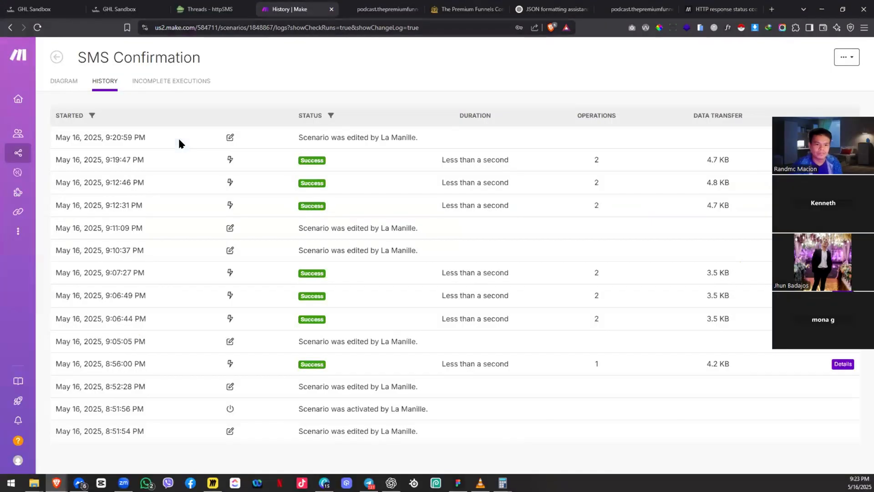
left_click(63, 84)
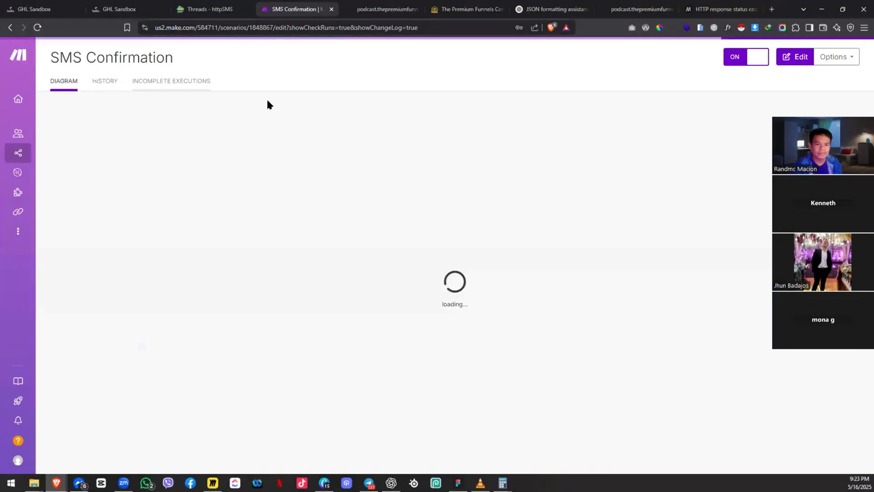
Step: Check the GoHighLevel workflow's enrollment history and execution logs
left_click(63, 8)
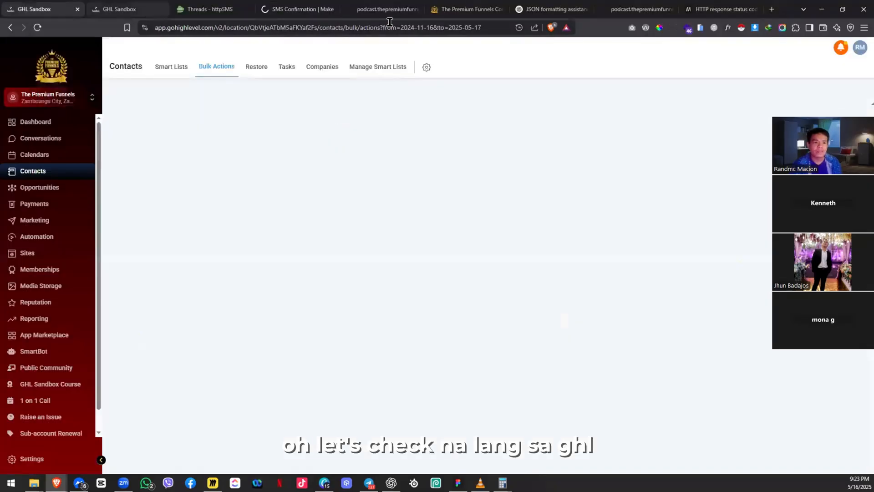
left_click(205, 8)
left_click(157, 5)
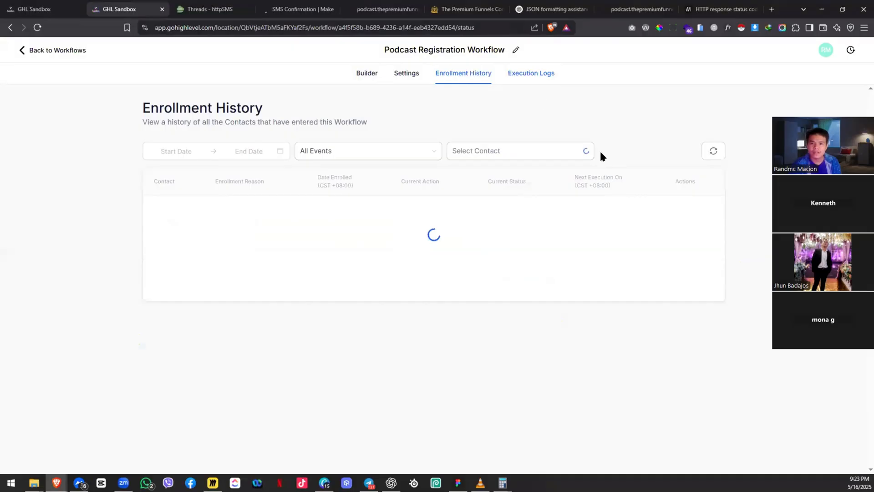
left_click(713, 154)
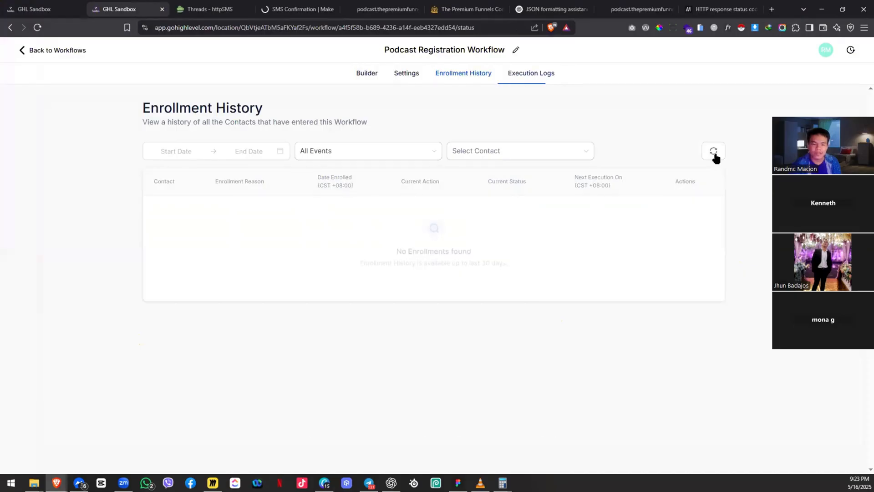
left_click(468, 74)
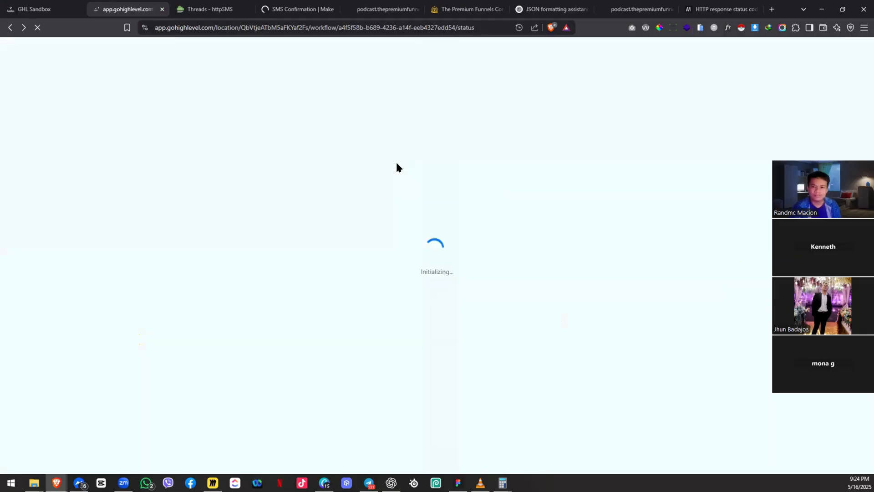
Step: Glance at the Make scenario, the GHL workflow, then the httpSMS message threads
left_click(280, 6)
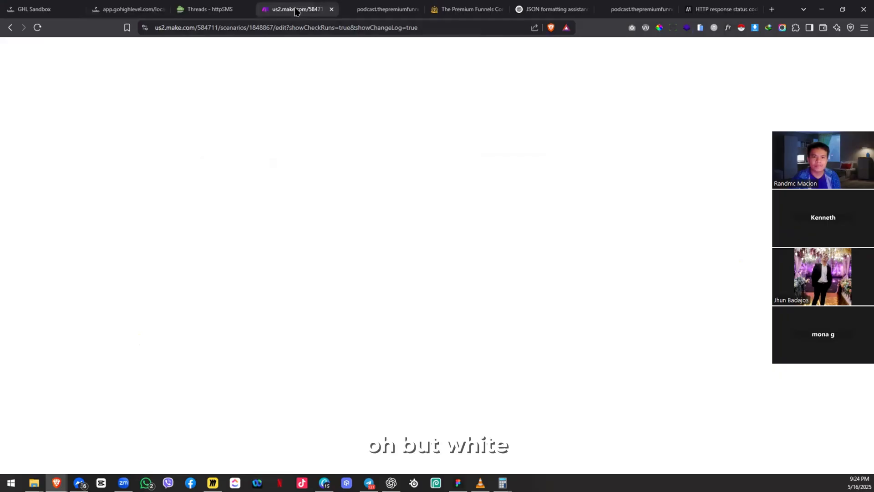
left_click(137, 6)
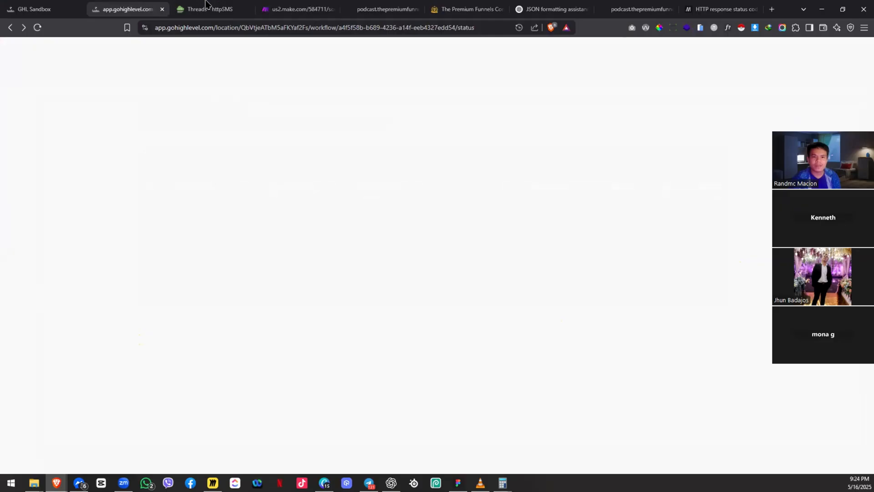
left_click(223, 5)
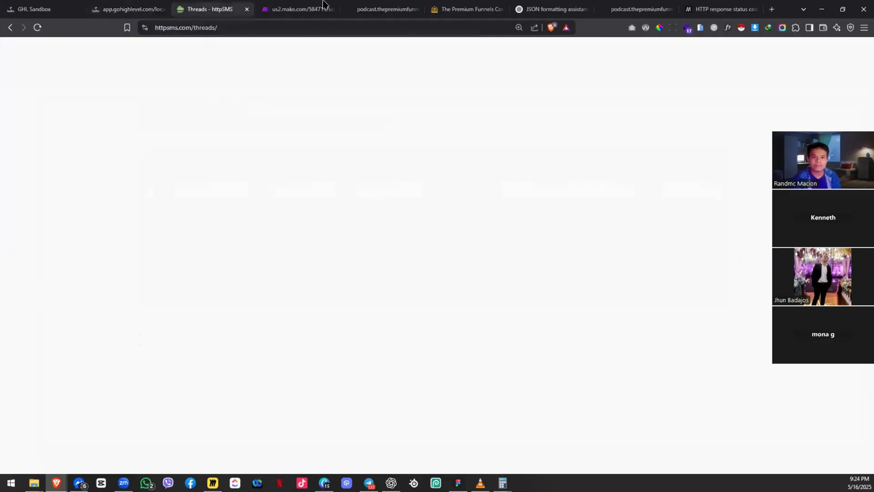
left_click_drag(321, 4, 331, 6)
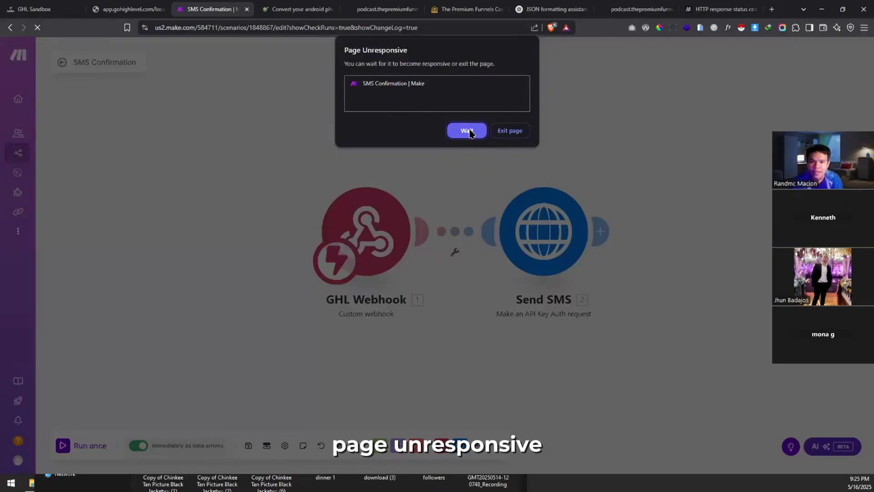
Step: Let the unresponsive page load and open the scenario's newest execution from its history
left_click(467, 131)
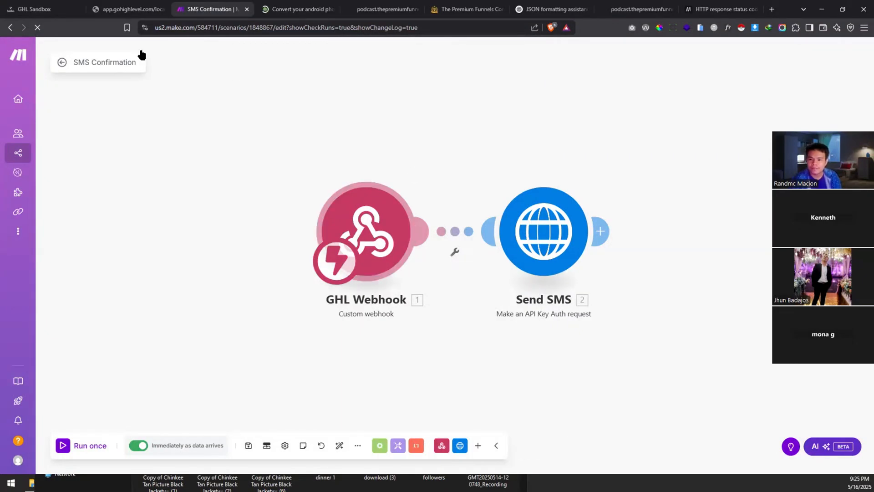
left_click(61, 64)
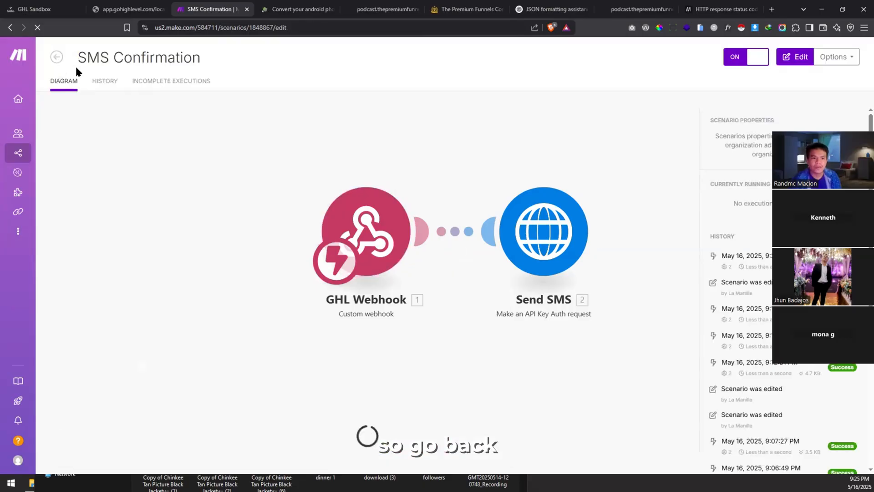
left_click(108, 81)
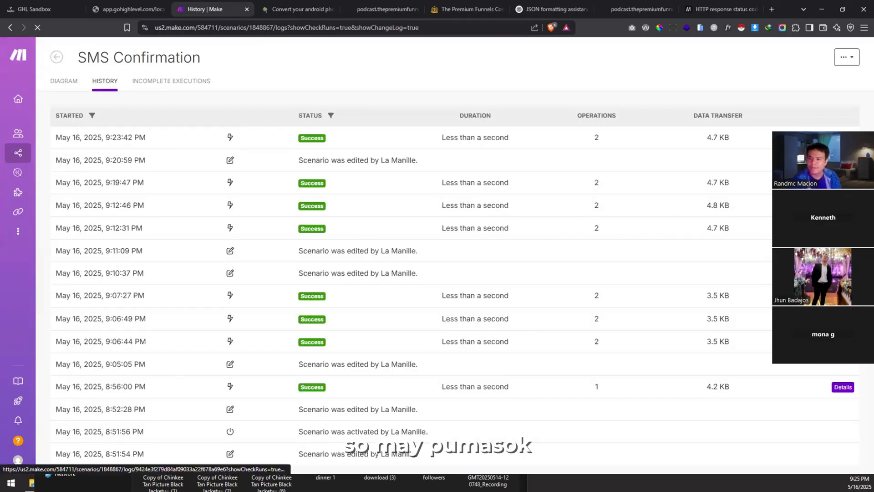
left_click(842, 138)
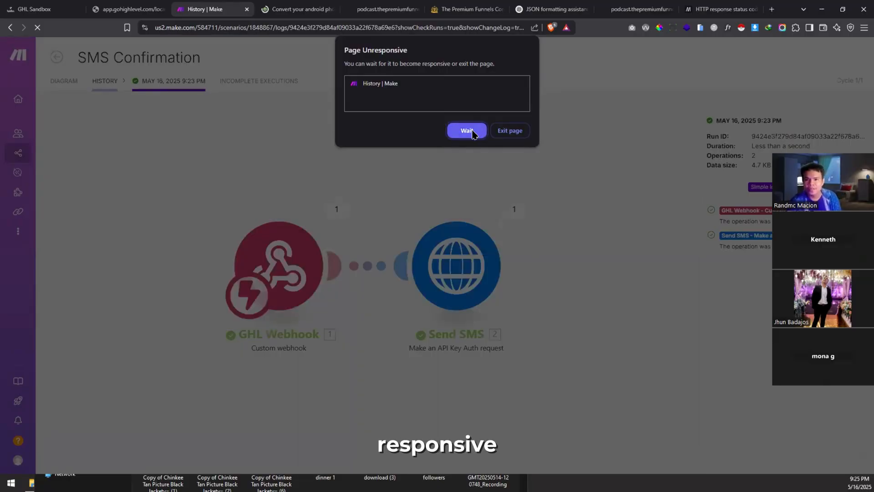
Step: Inspect the Send SMS operation's 400 error output, then return to the diagram view
left_click(472, 132)
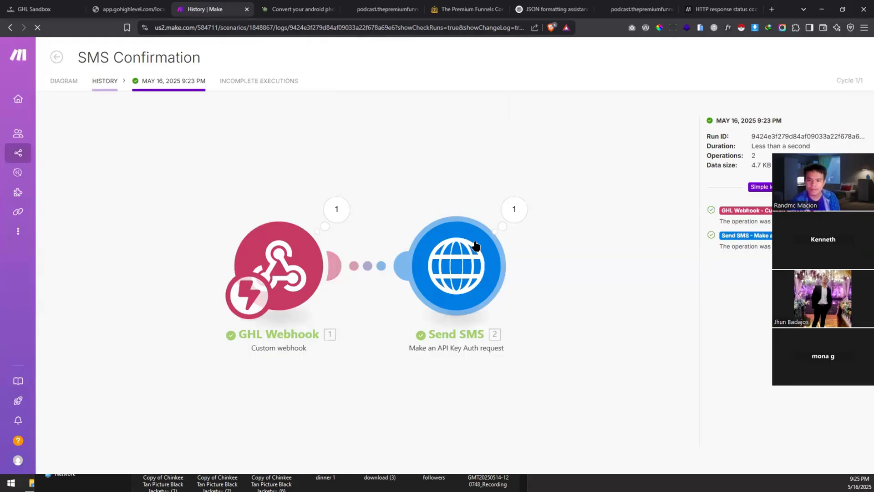
left_click(514, 209)
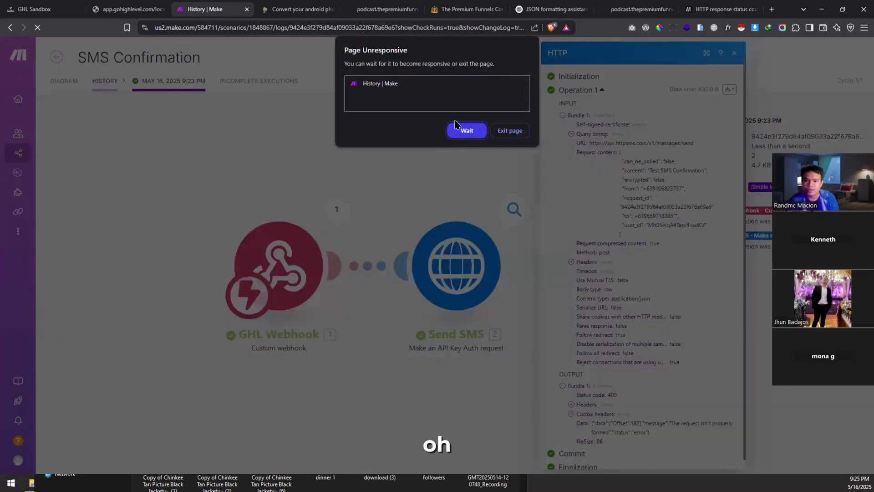
left_click(458, 128)
scroll(622, 324, "down", 1)
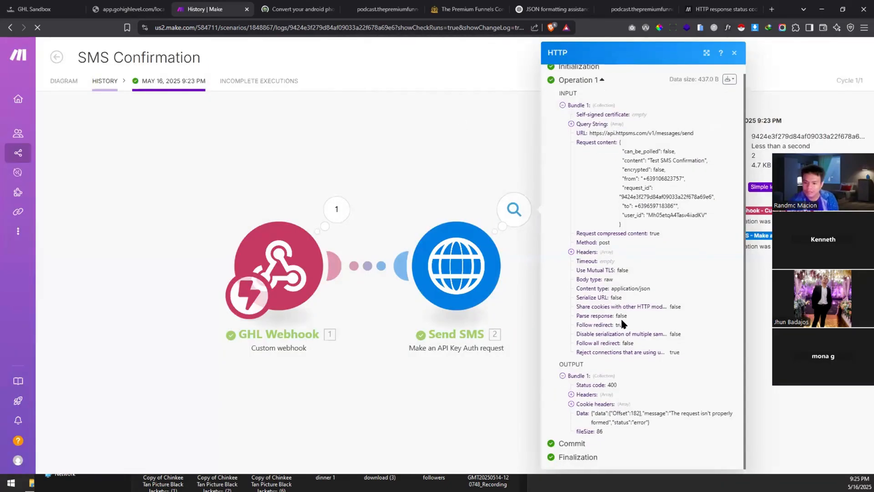
left_click(99, 86)
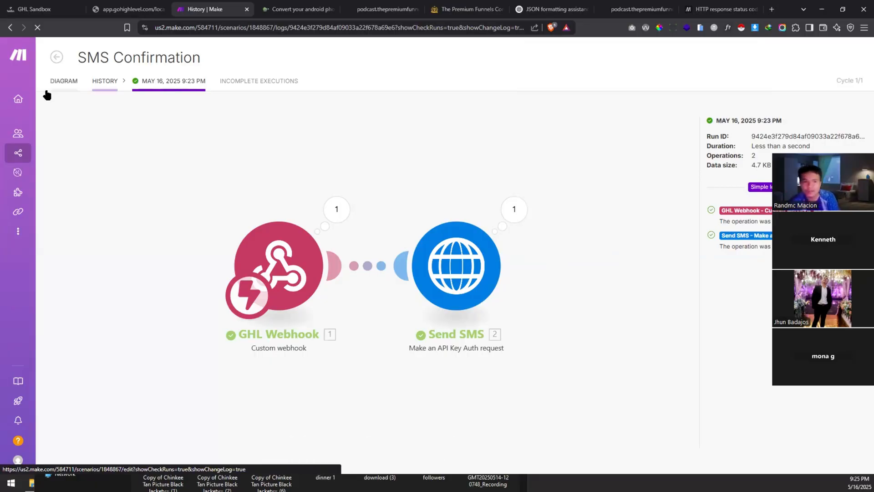
left_click(62, 64)
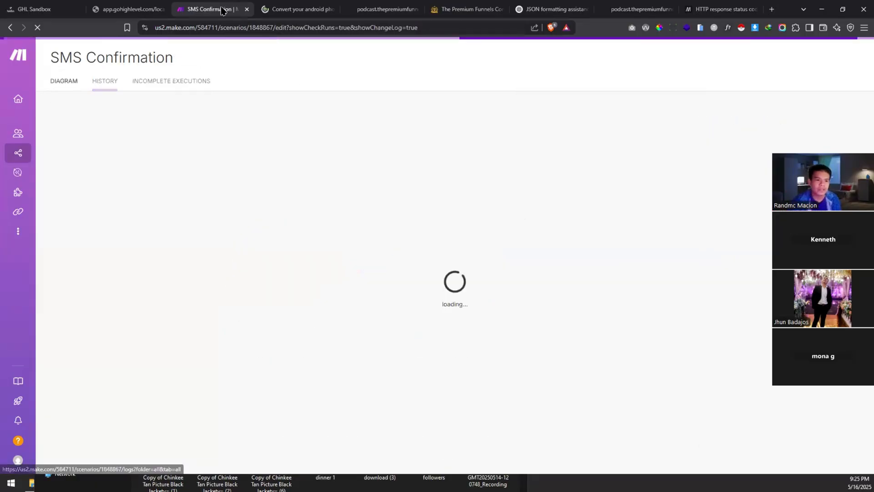
Step: Close the podcast, Premium Funnels, HTTP status codes reference and stalled Make tabs
left_click(286, 4)
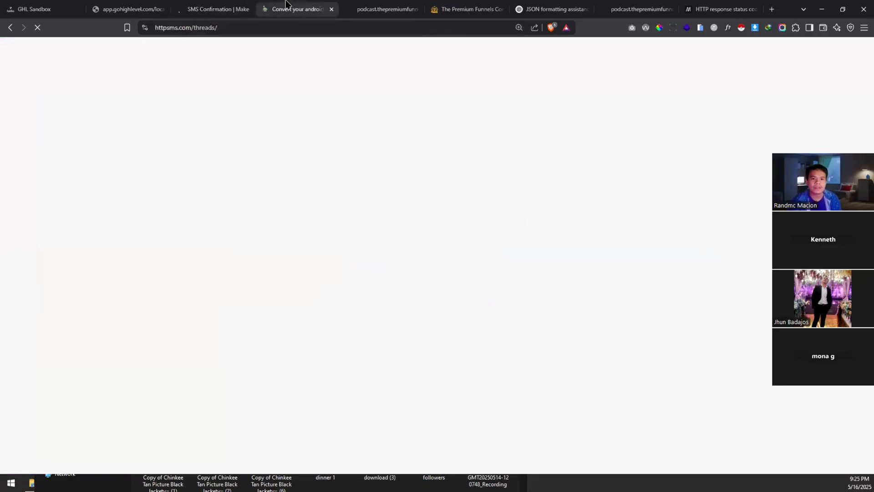
left_click(355, 8)
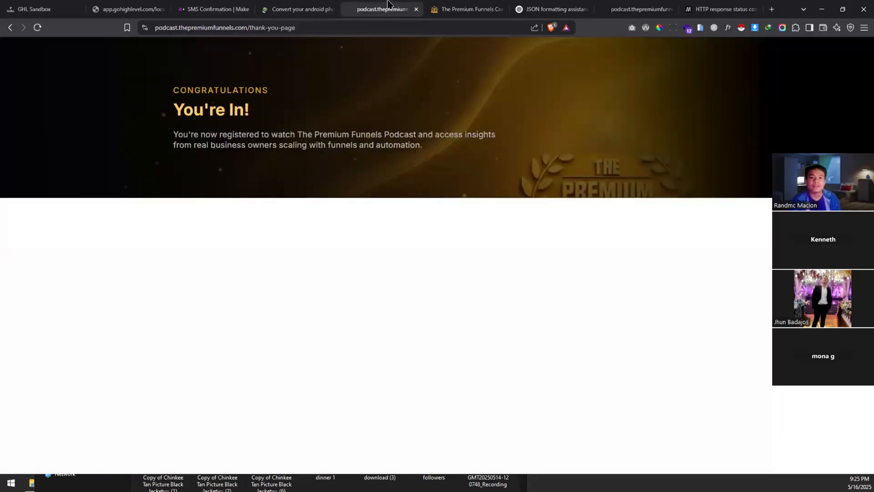
left_click(415, 10)
left_click(417, 9)
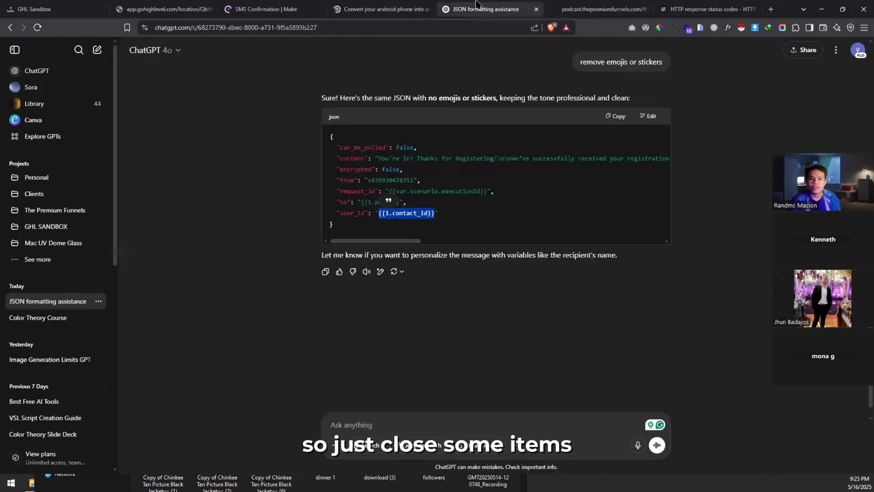
left_click(563, 3)
key("ctrl+w")
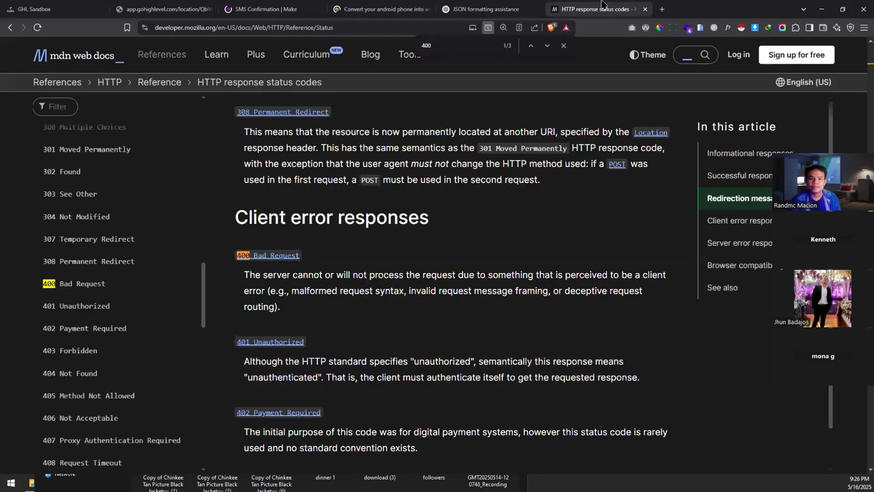
key("ctrl+w")
left_click(303, 4)
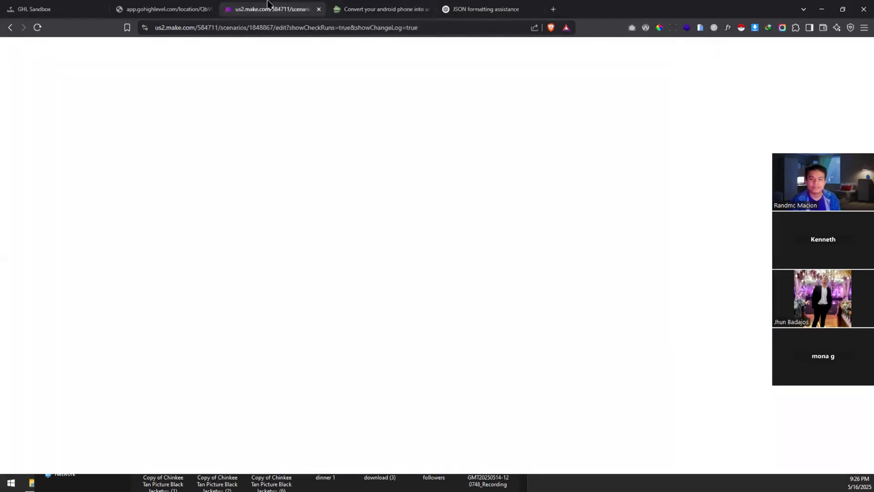
key("ctrl+w")
Step: Load make.com in a new tab and log in to Make
key("ctrl+t")
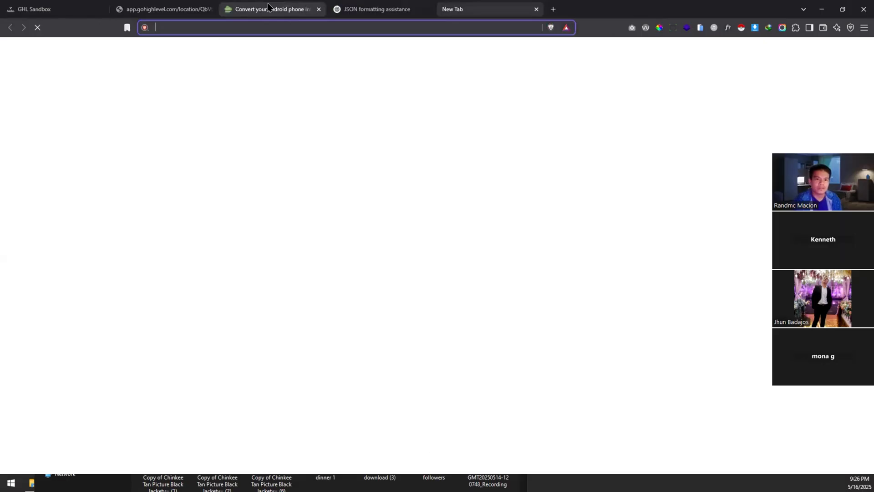
type("a")
key("BackSpace")
key("BackSpace")
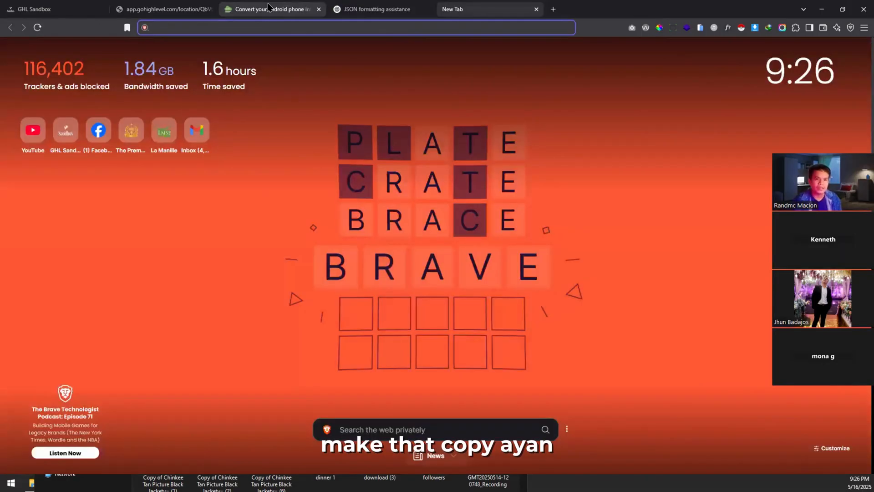
type("make.com")
key("Return")
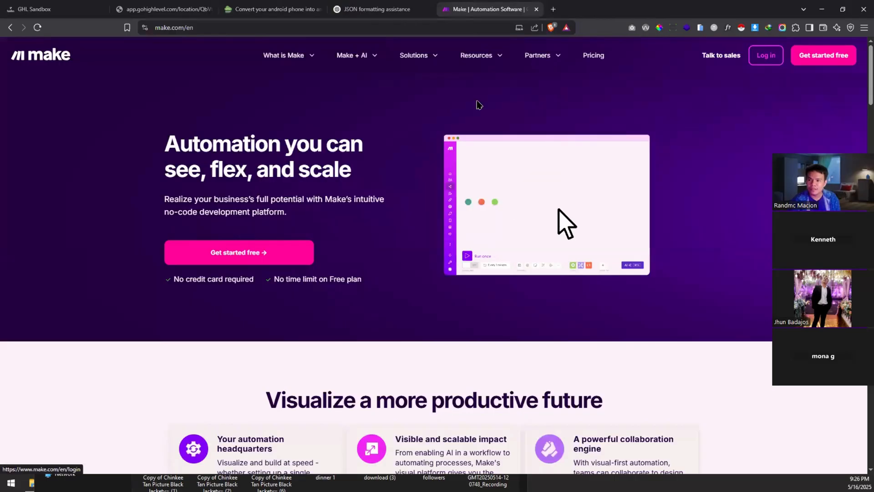
left_click(766, 55)
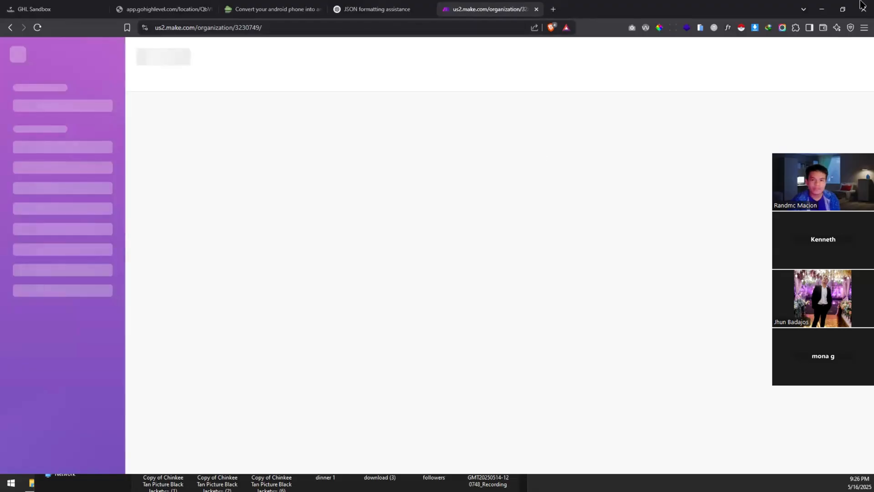
Step: Move the Make tab beside the GoHighLevel tabs while it loads
left_click(381, 9)
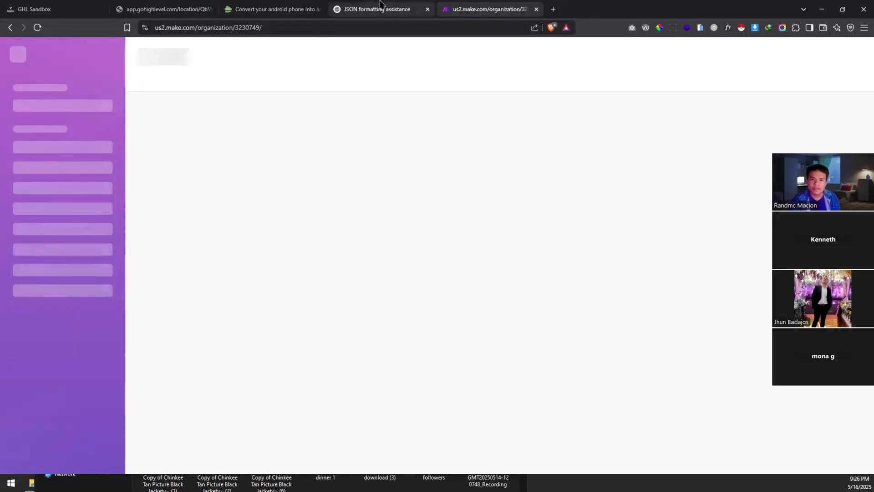
left_click(248, 9)
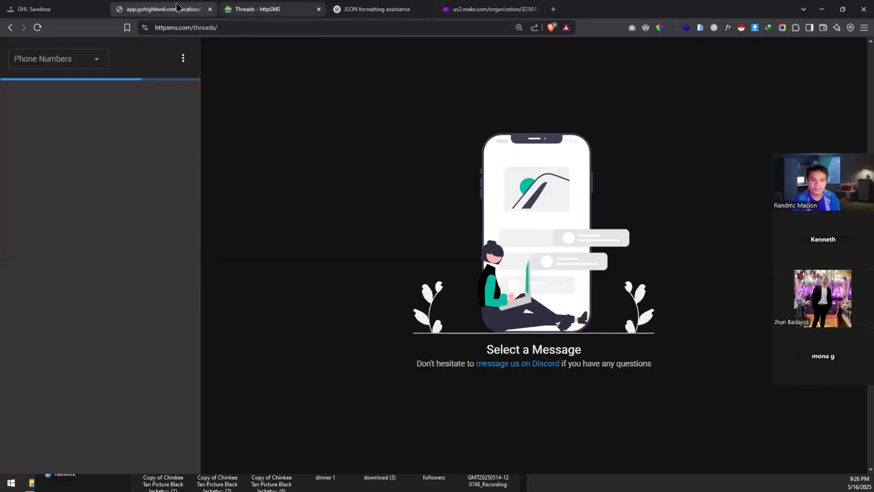
left_click(177, 5)
left_click(490, 3)
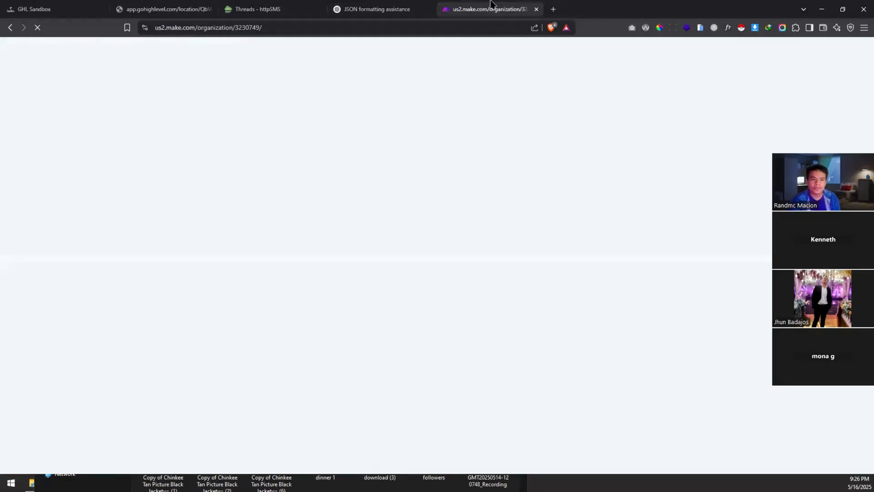
left_click_drag(491, 3, 278, 6)
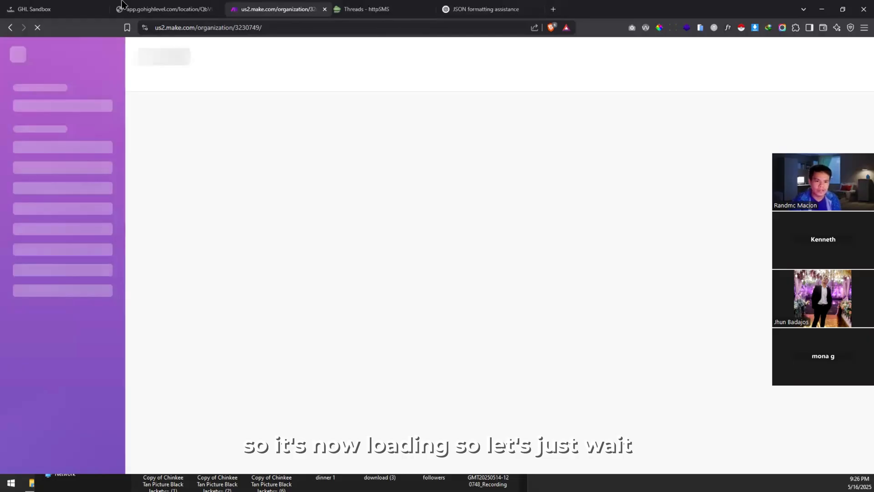
left_click(122, 3)
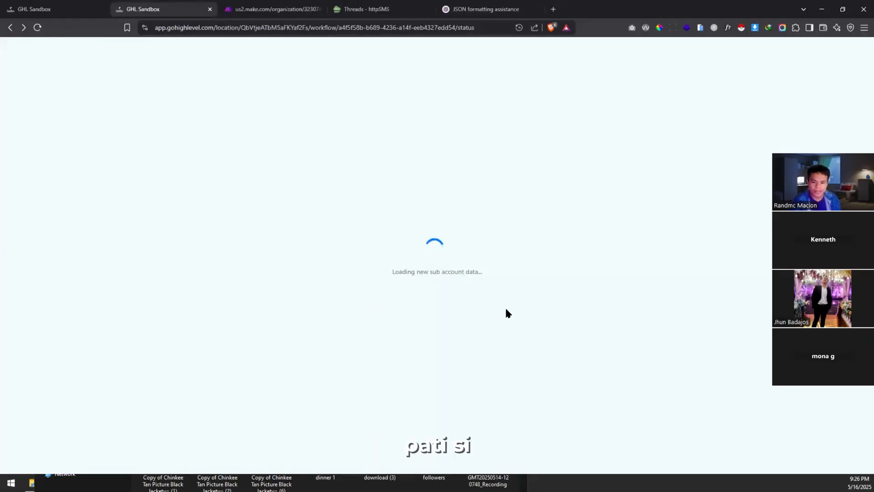
left_click(261, 6)
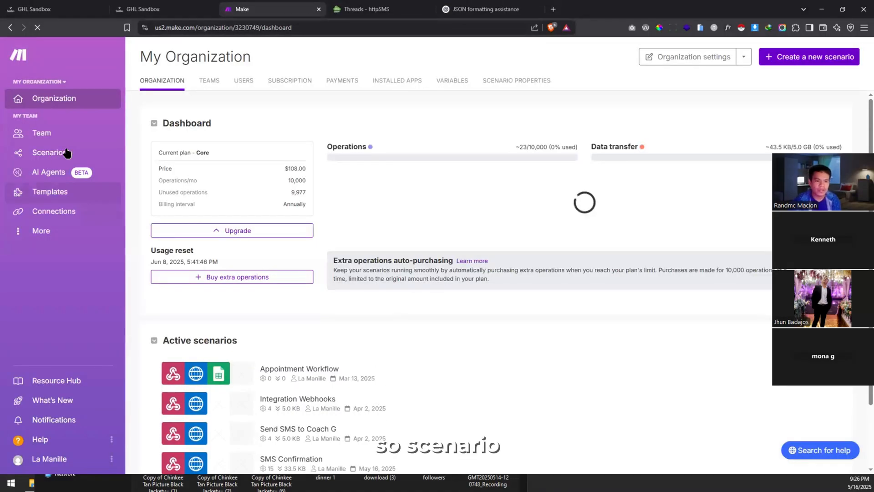
Step: Go through Scenarios and The Premium Funnels Podcast folder to SMS Confirmation's History tab
left_click(120, 157)
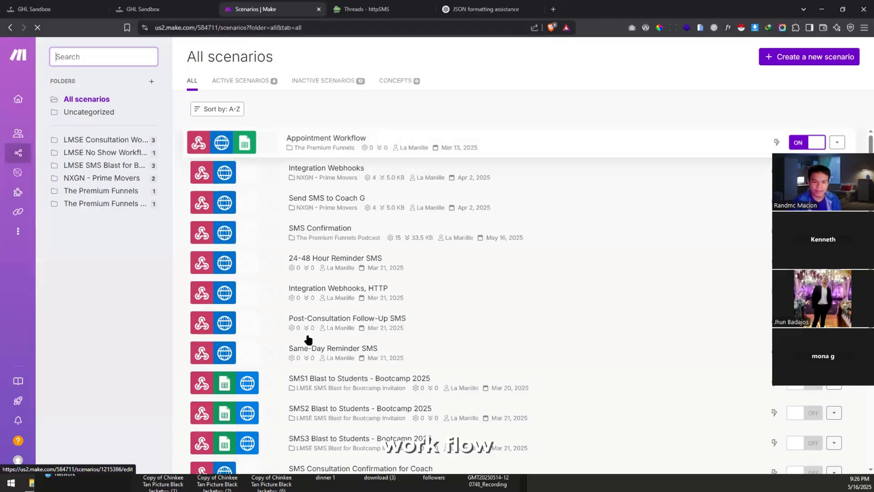
scroll(298, 371, "down", 2)
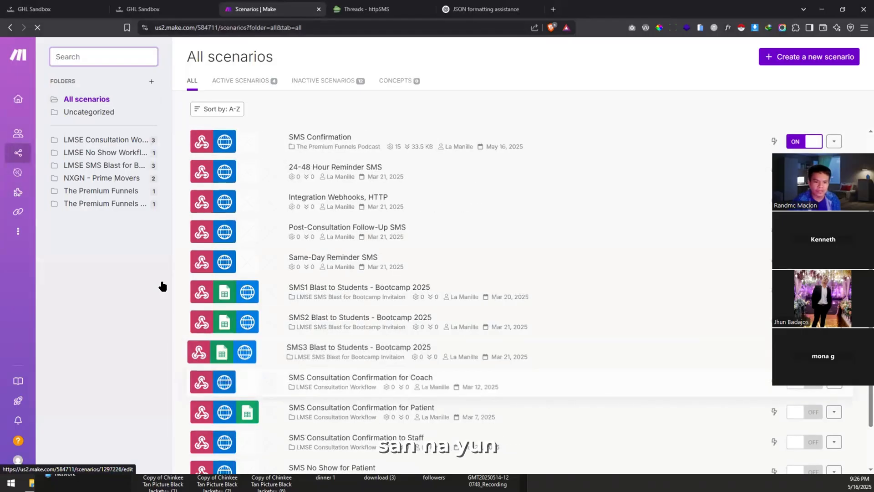
left_click(121, 204)
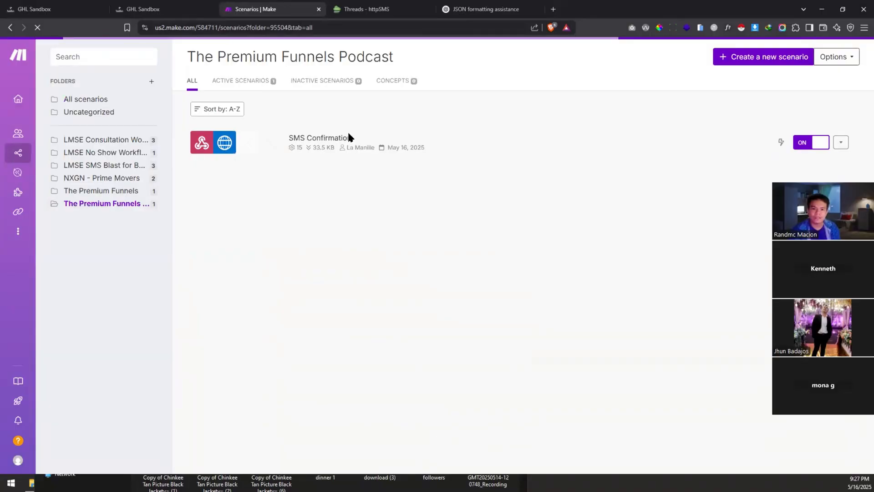
left_click(336, 138)
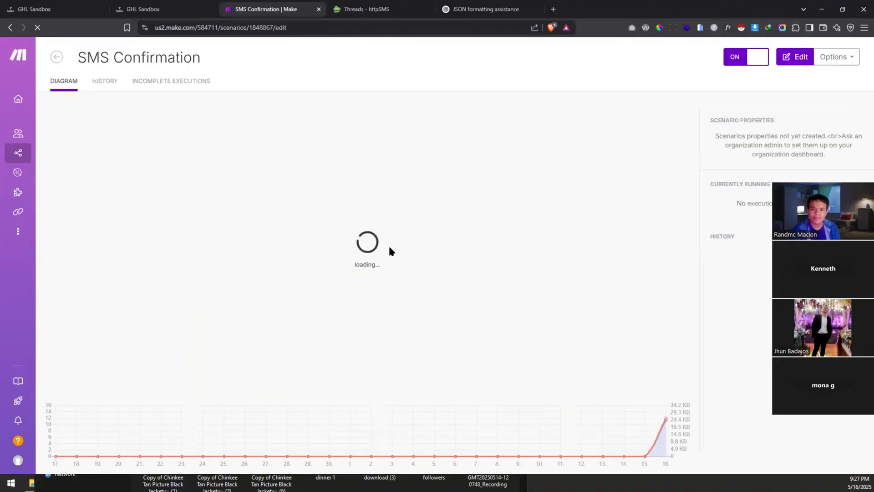
left_click(114, 86)
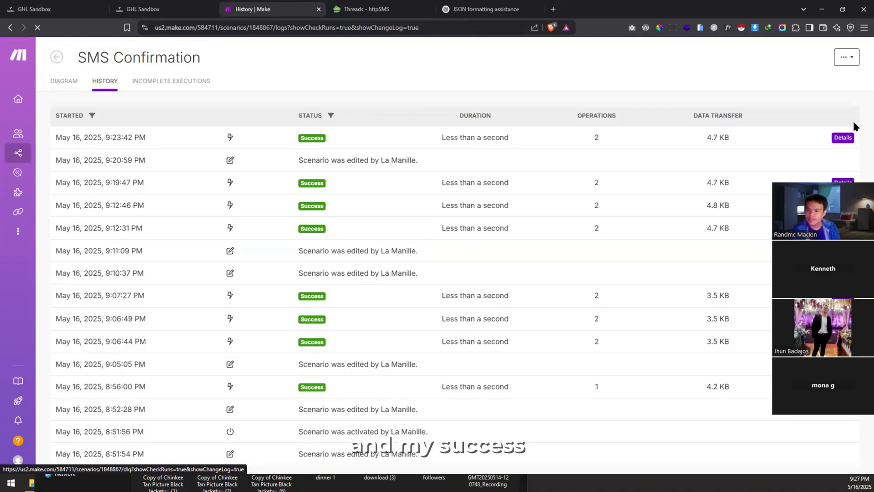
Step: Open the latest execution's HTTP details, then close them and pan the diagram
left_click(842, 138)
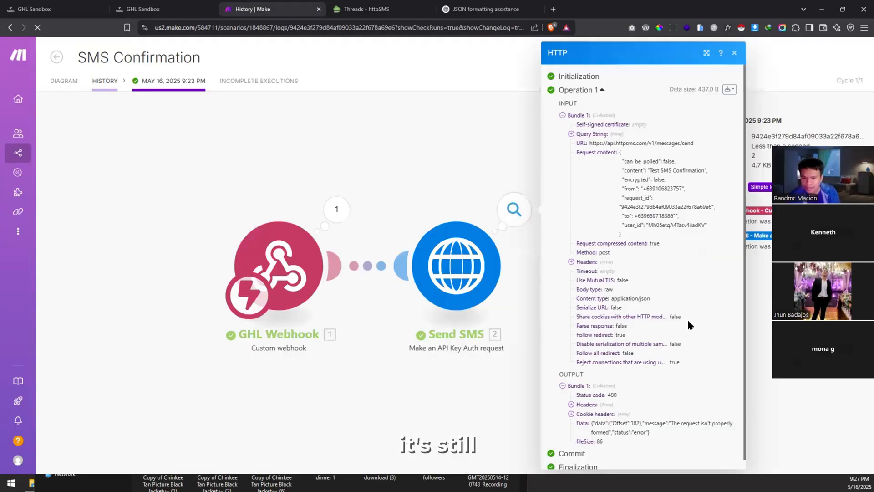
scroll(688, 324, "down", 1)
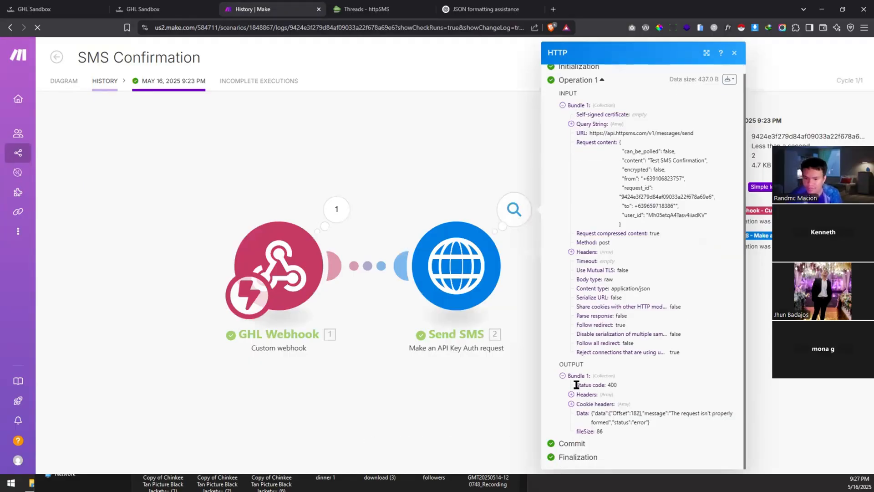
scroll(583, 371, "up", 1)
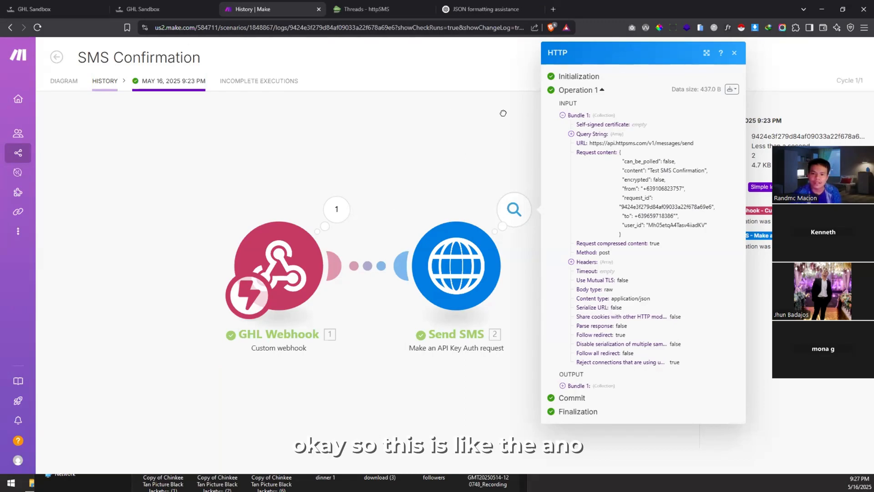
left_click(311, 93)
left_click_drag(355, 82, 209, 52)
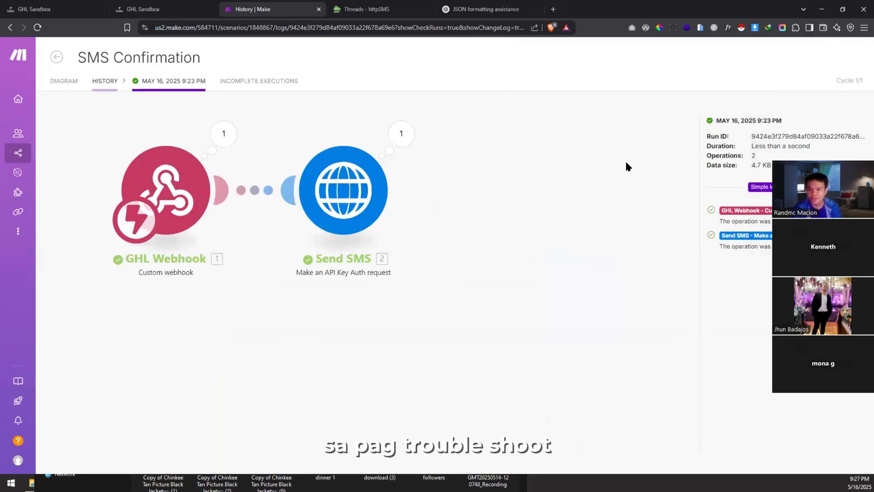
Step: Copy the 'from' number from the Send SMS request and paste it into Notepad
left_click(400, 134)
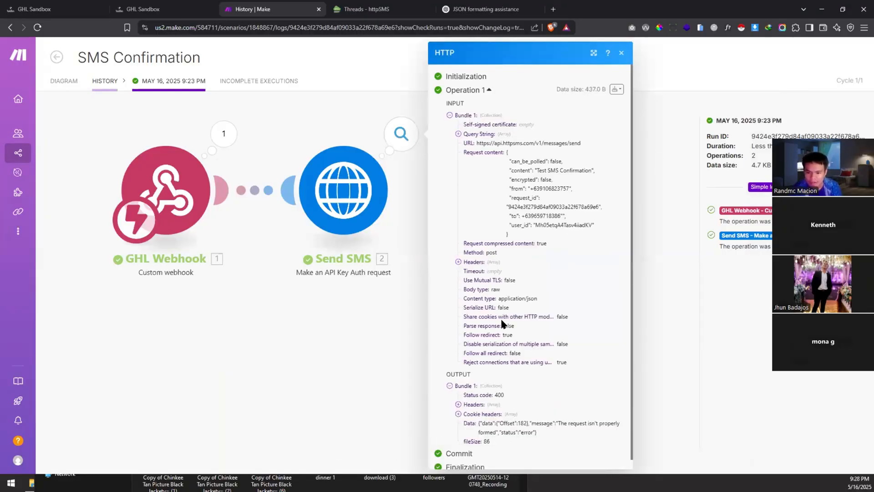
scroll(529, 246, "down", 1)
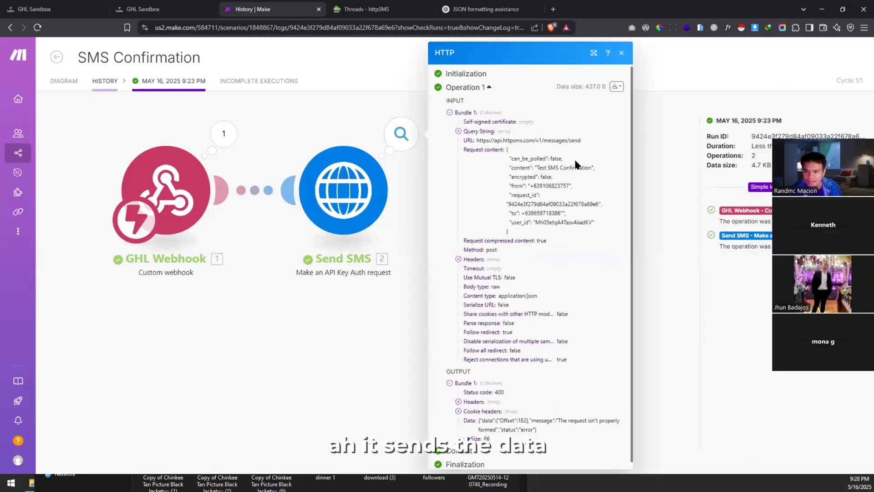
scroll(575, 164, "up", 1)
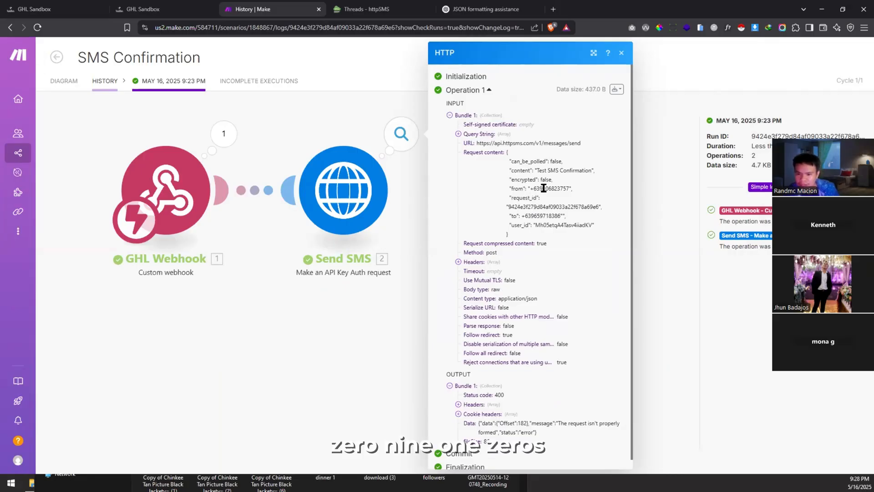
double_click(556, 188)
key("ctrl+c")
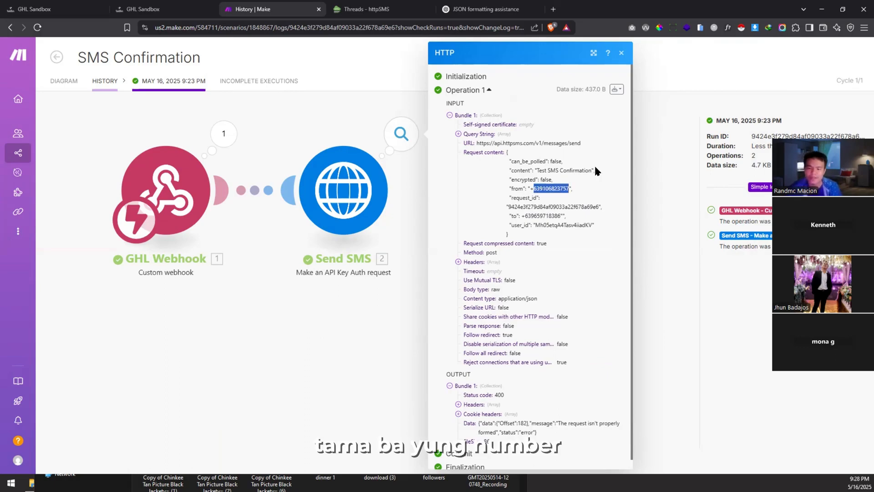
key("alt+Tab")
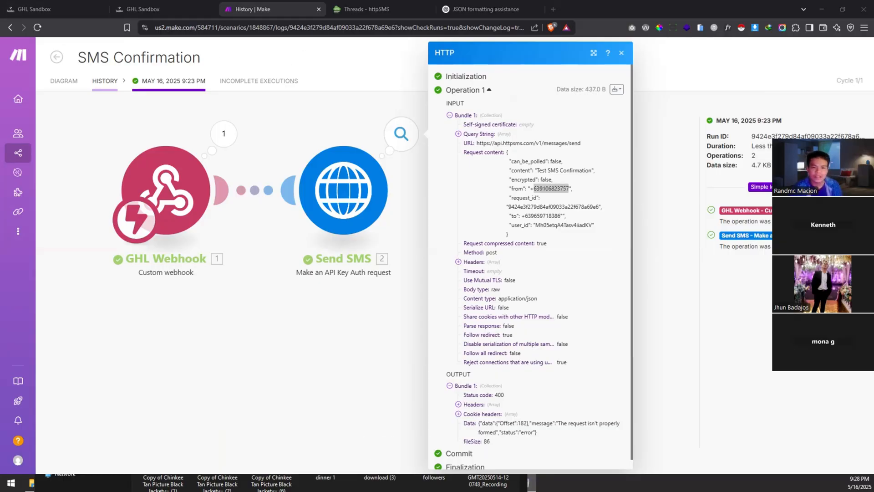
key("ctrl+v")
Step: Zoom Notepad and select digits of the sender number to count them
scroll(277, 182, "up", 4)
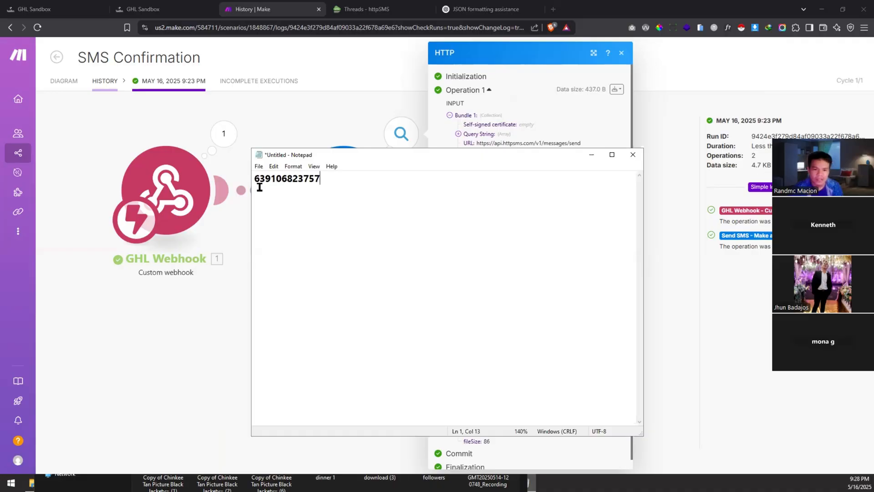
scroll(269, 180, "up", 2)
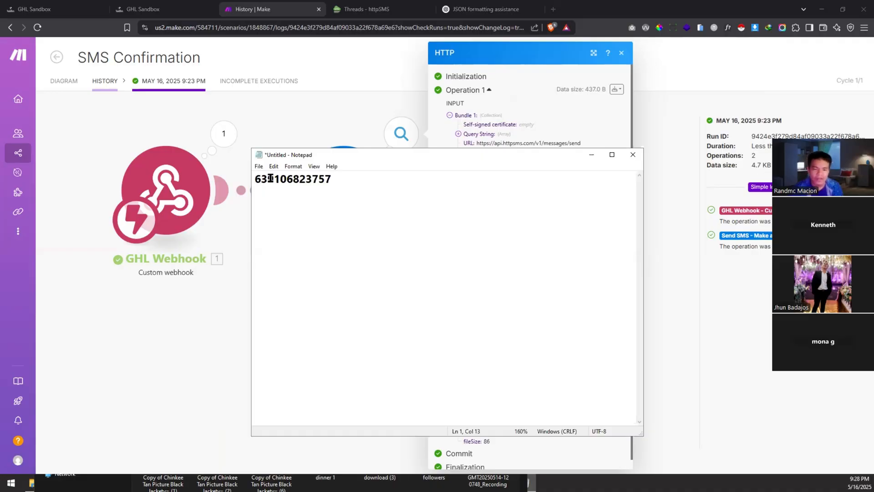
left_click_drag(279, 179, 272, 180)
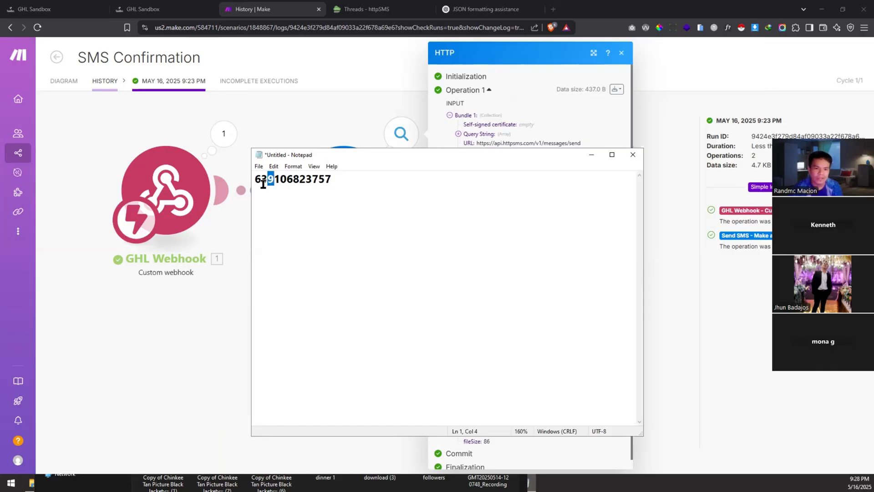
left_click_drag(262, 179, 333, 182)
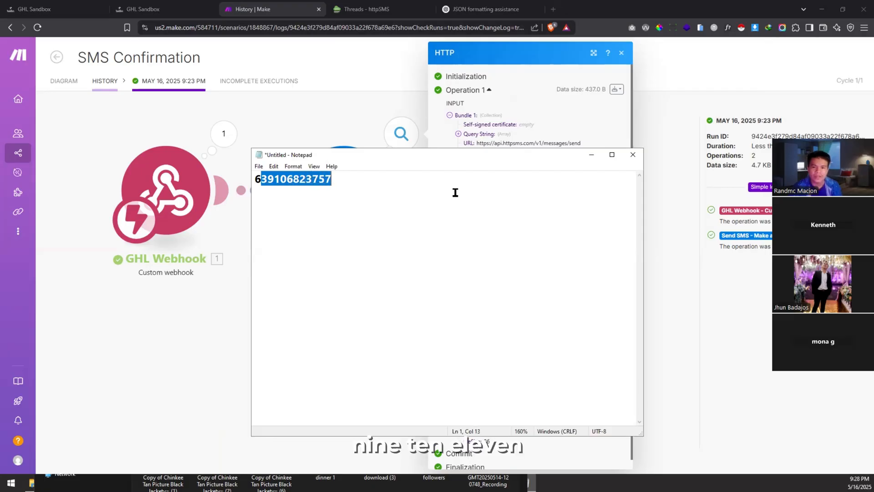
Step: Close Notepad without saving and go back to the Make scenario diagram
left_click(639, 155)
key("n")
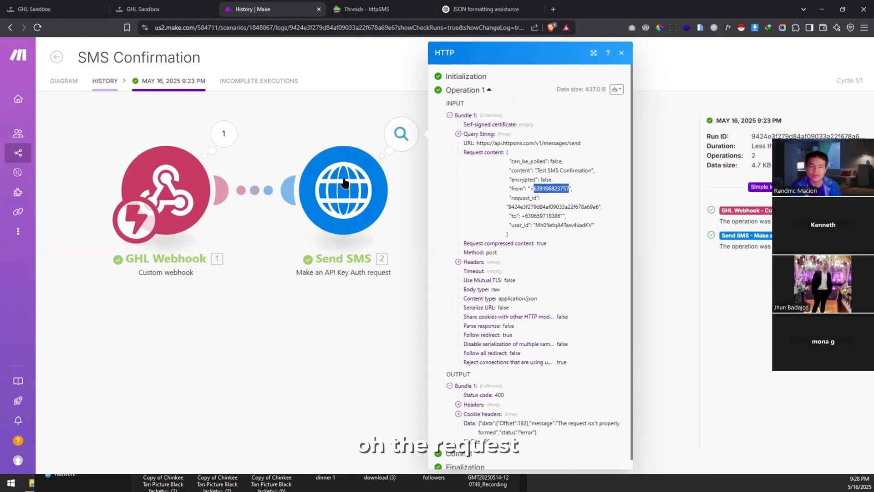
left_click(61, 83)
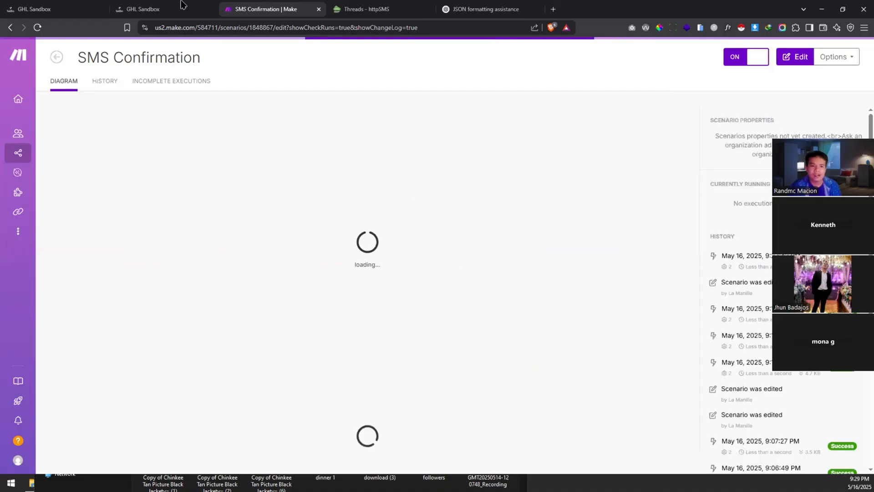
Step: Look over httpSMS's Usage & Billing and Phone API Keys pages
left_click(364, 9)
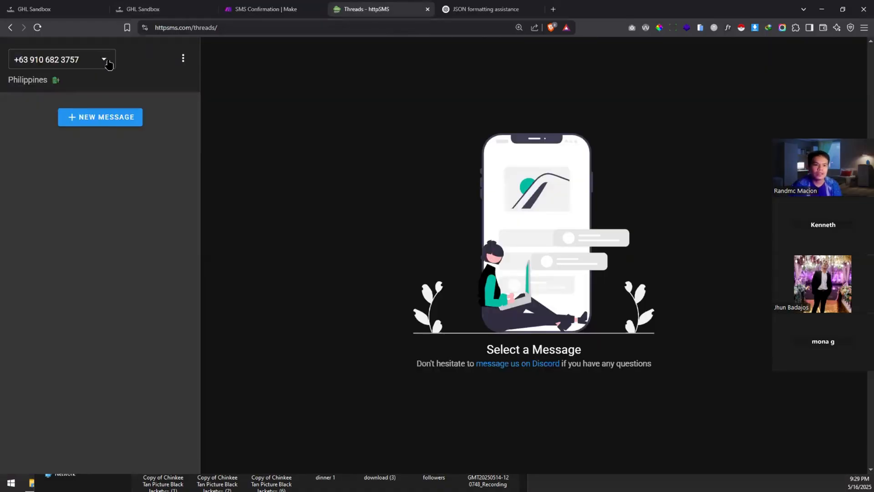
left_click(182, 59)
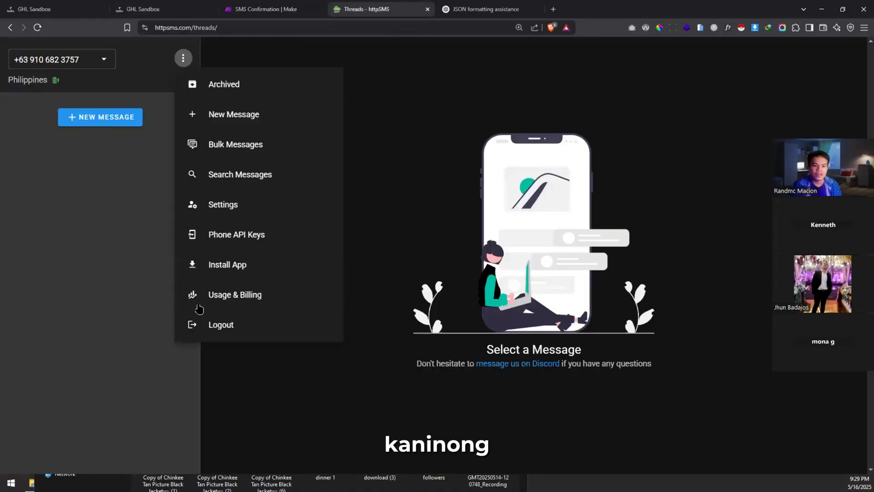
left_click(319, 295)
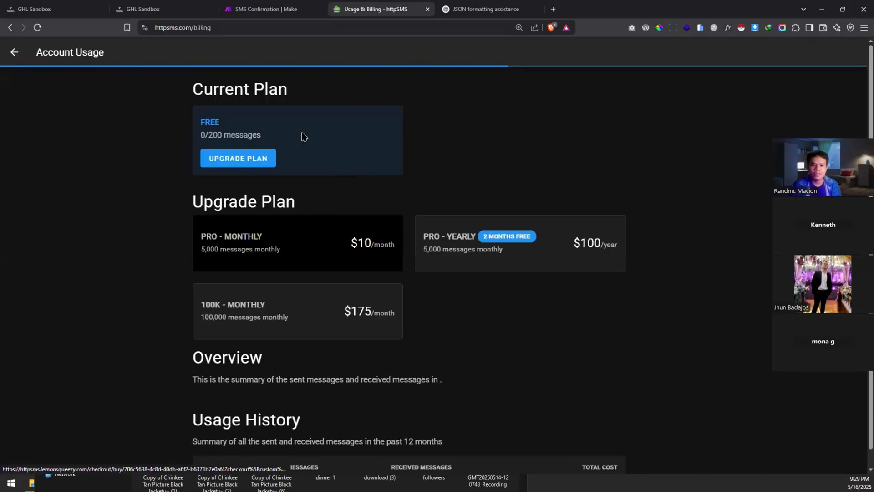
left_click(15, 53)
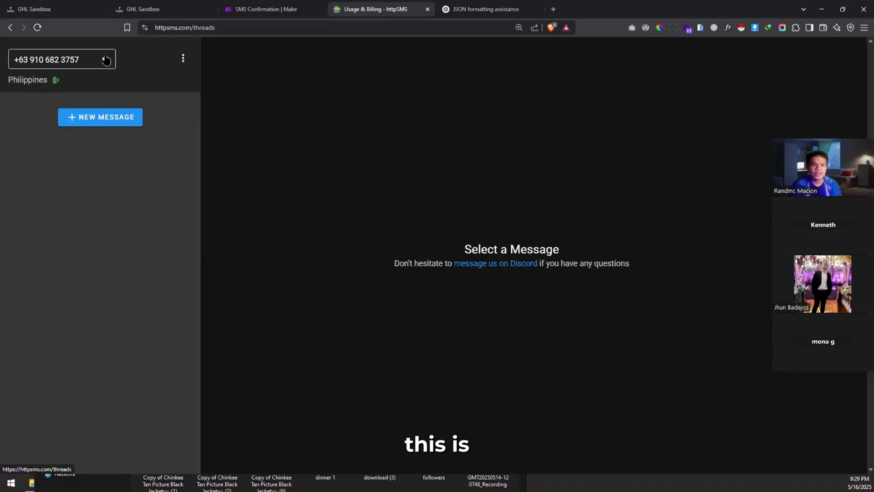
left_click(179, 66)
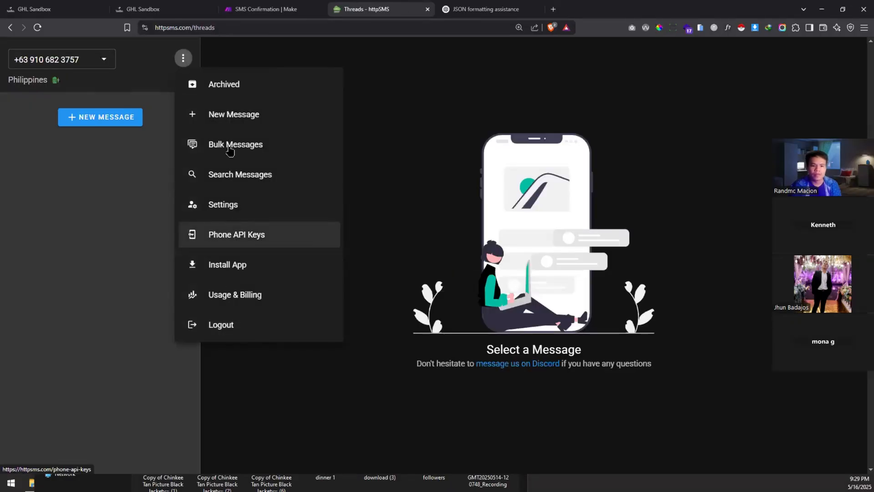
left_click(229, 235)
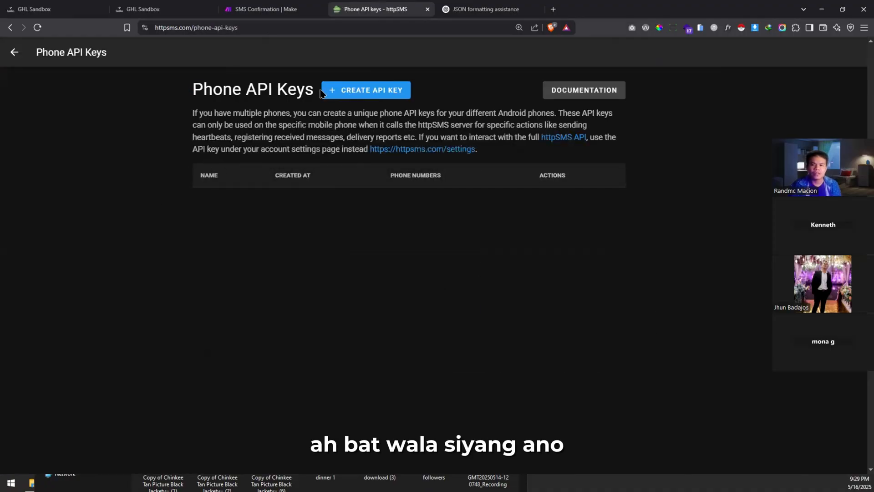
left_click(15, 58)
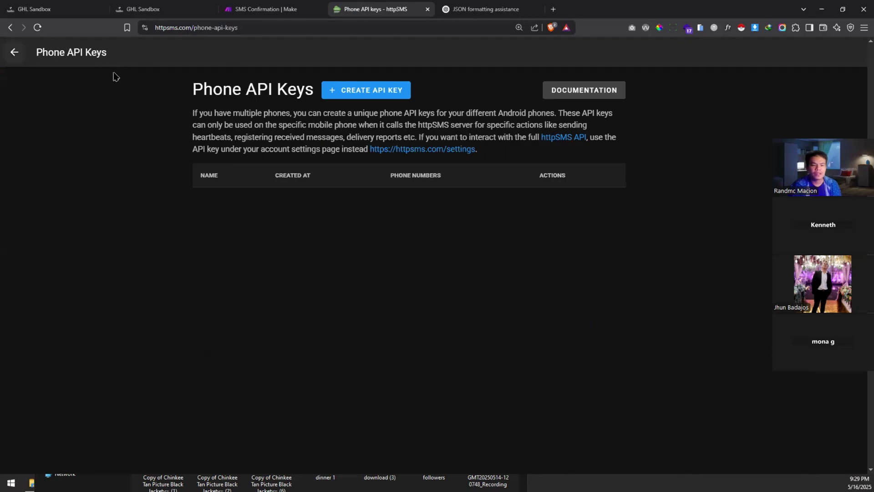
Step: Open httpSMS account Settings and briefly show the API key QR code
left_click(185, 57)
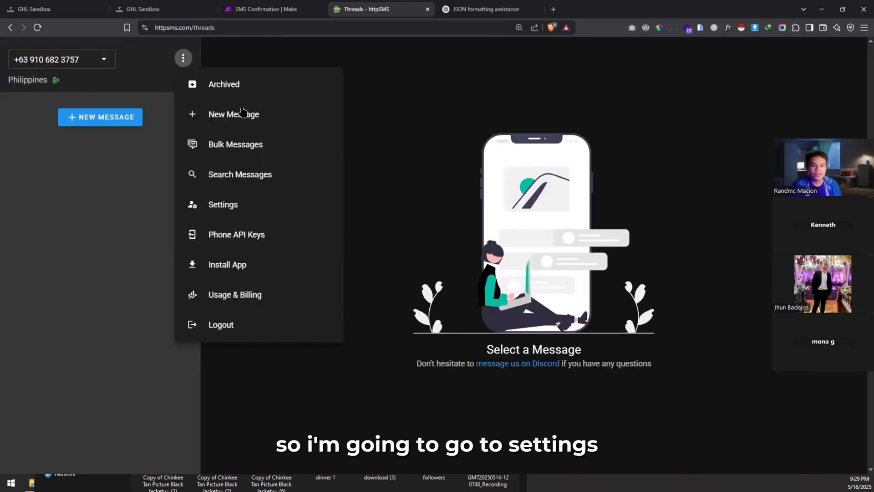
left_click(220, 205)
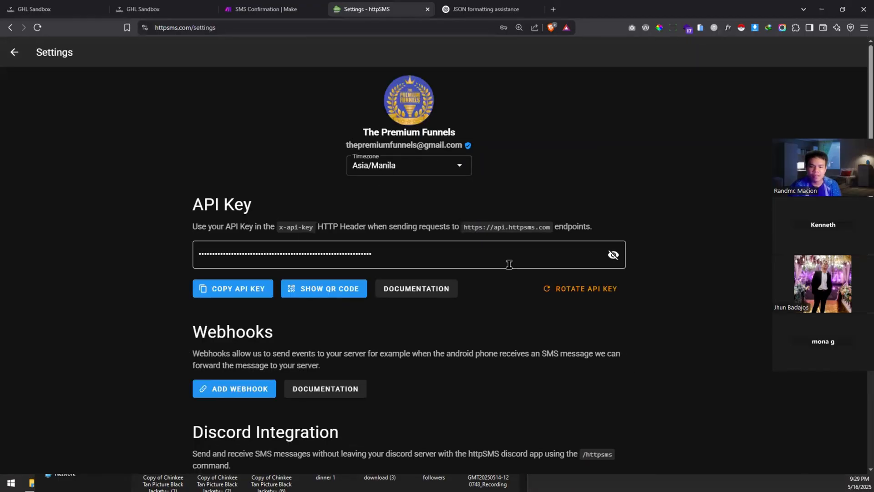
left_click(303, 289)
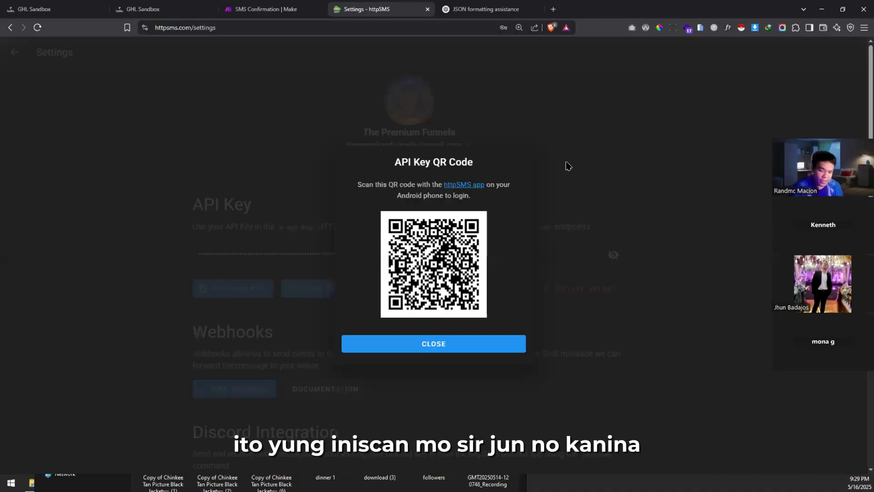
left_click(236, 306)
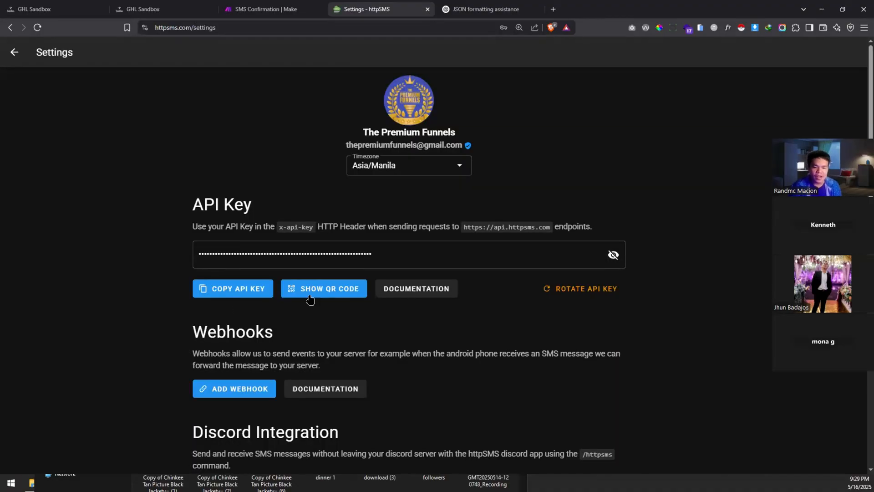
Step: Show the API key QR code again for phone scanning, then return to the Make scenario
left_click(396, 256)
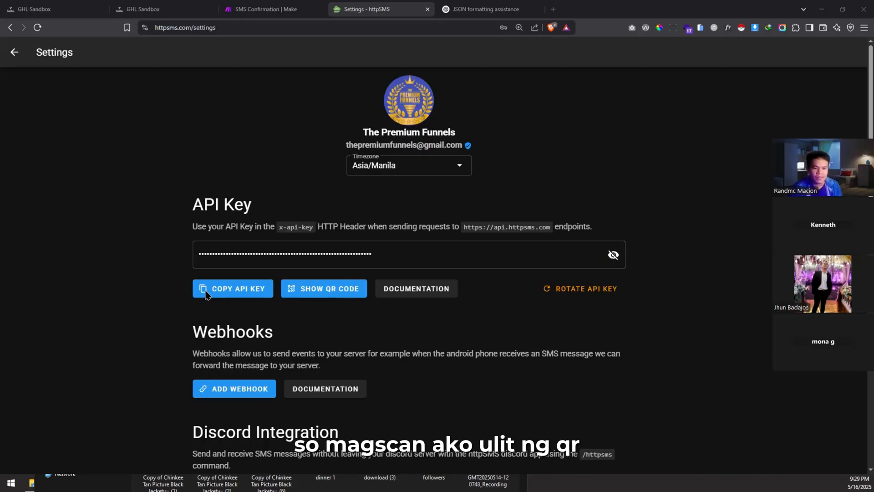
left_click(324, 295)
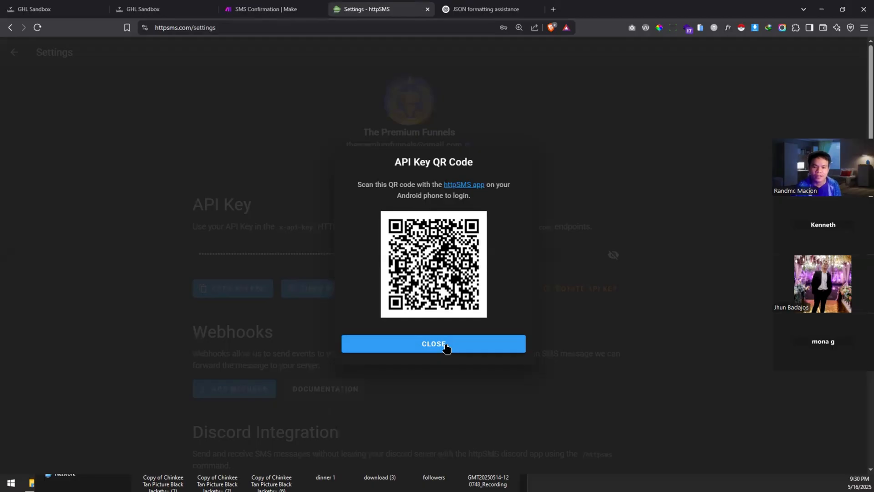
left_click(266, 9)
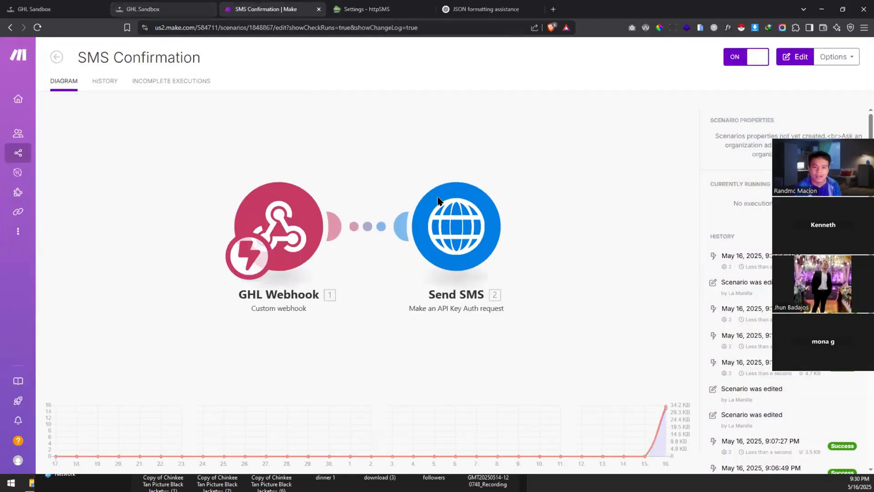
Step: Review the Send SMS module's HTTP settings and JSON body in the editor, cancelling without changes
left_click(438, 201)
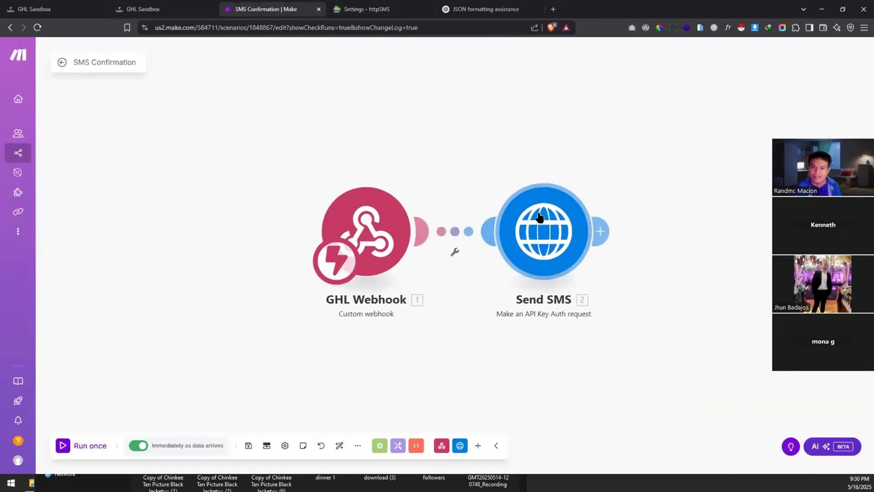
left_click(539, 217)
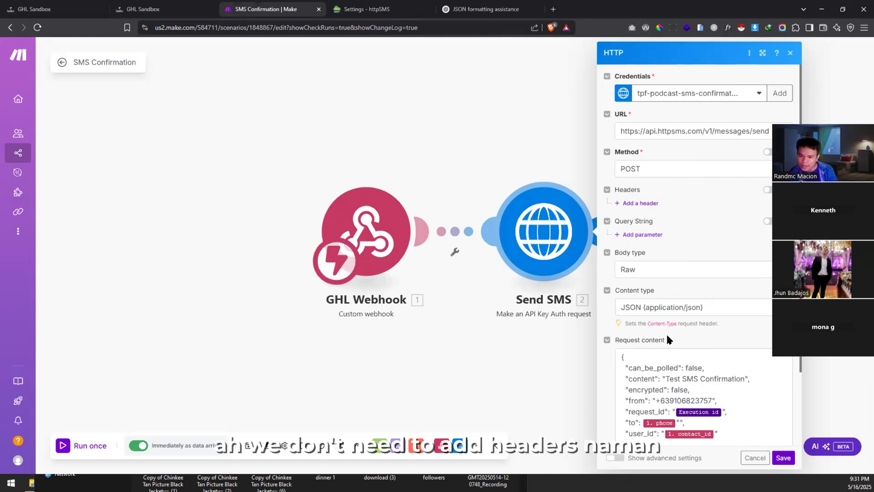
scroll(666, 334, "down", 1)
scroll(666, 334, "down", 1)
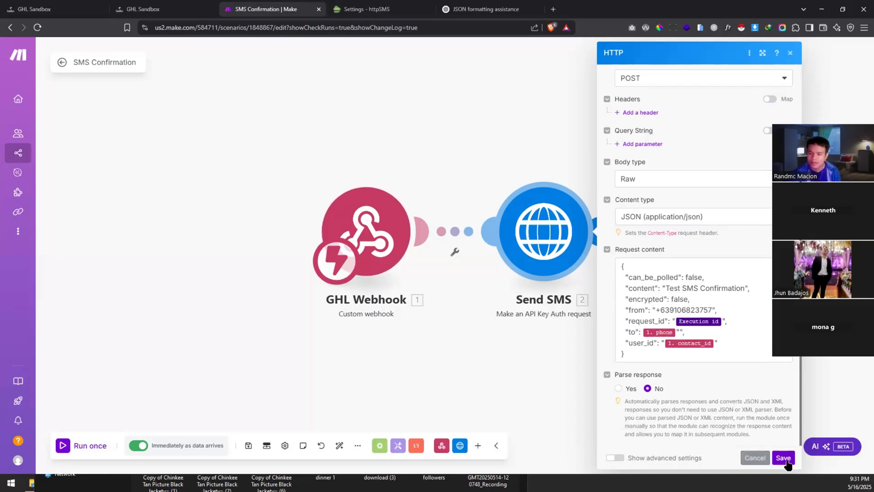
left_click(754, 457)
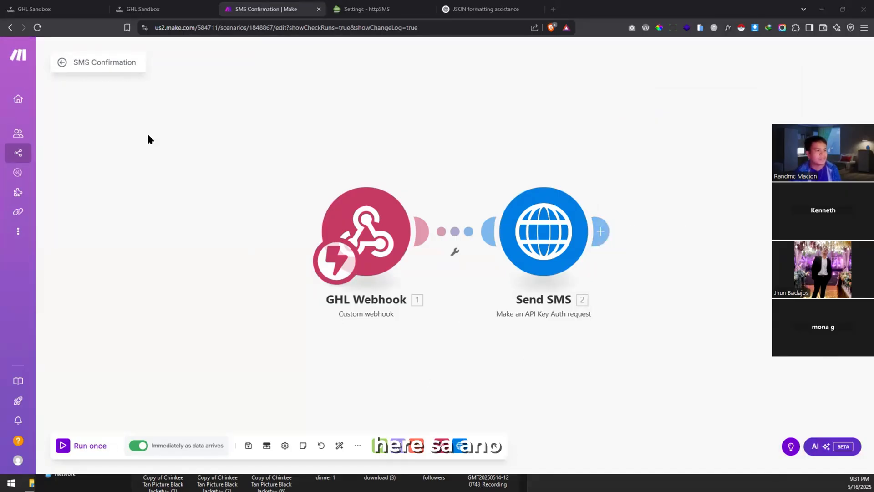
Step: Return to httpSMS, dismiss the API key QR code and go back to the message threads
key("alt+Tab")
key("alt+Tab")
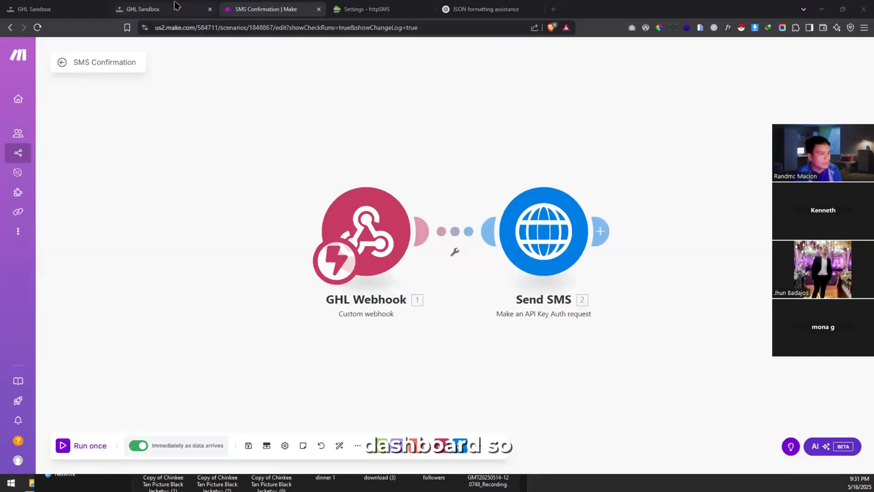
left_click(364, 9)
left_click(462, 138)
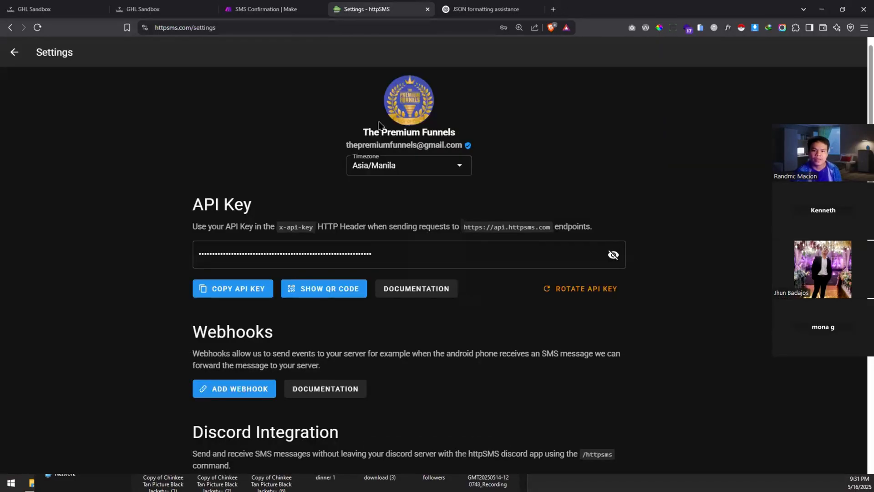
left_click(14, 52)
Step: Cycle through the sender phone numbers, settle on the top one, then check the enrollment history
left_click(82, 64)
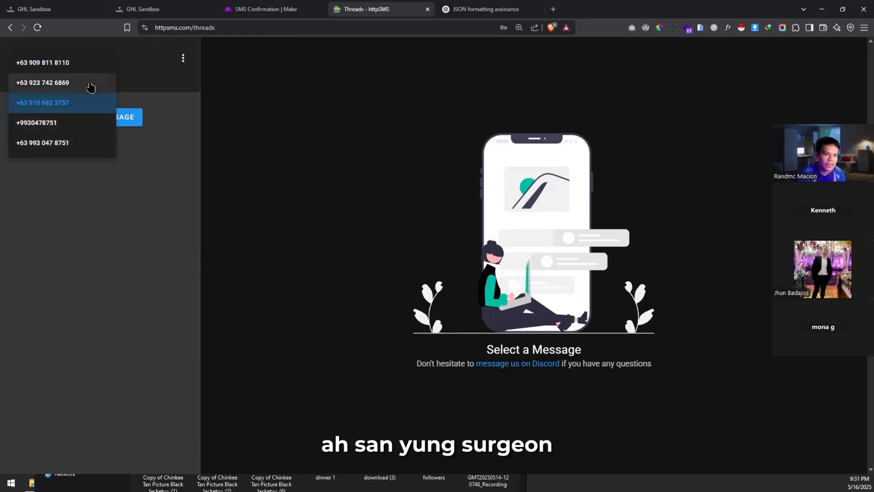
left_click(88, 88)
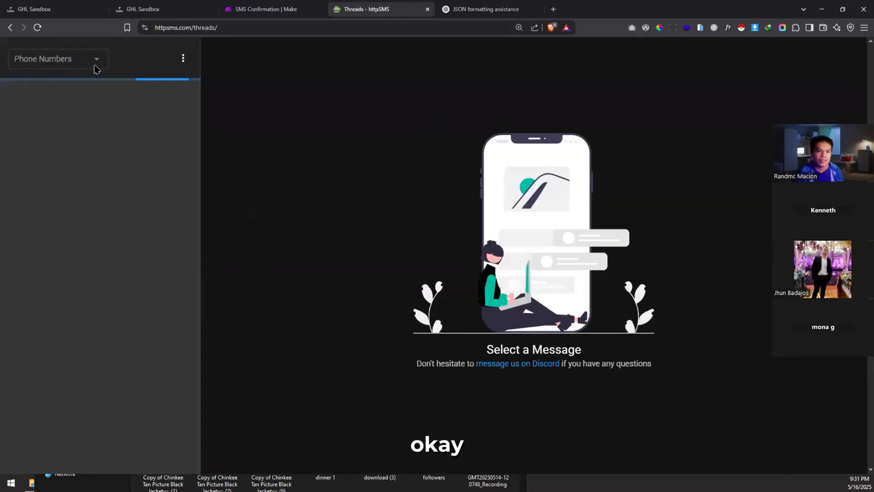
left_click(94, 63)
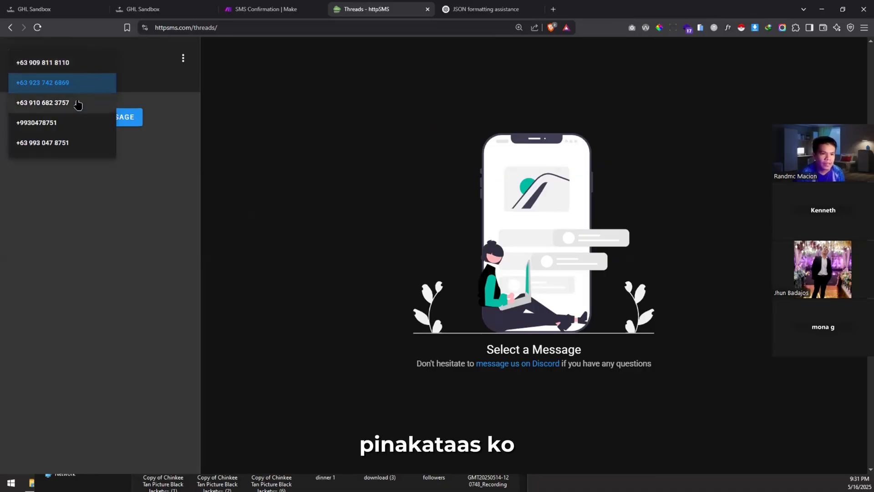
key("Return")
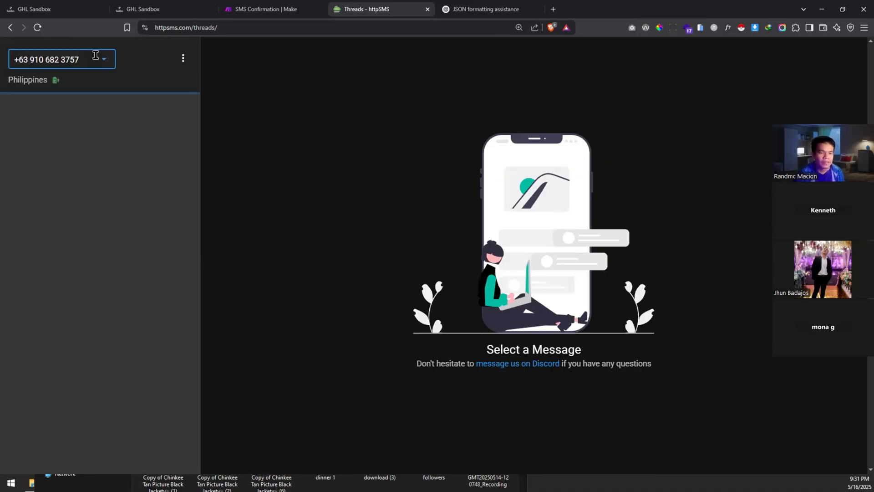
left_click(96, 55)
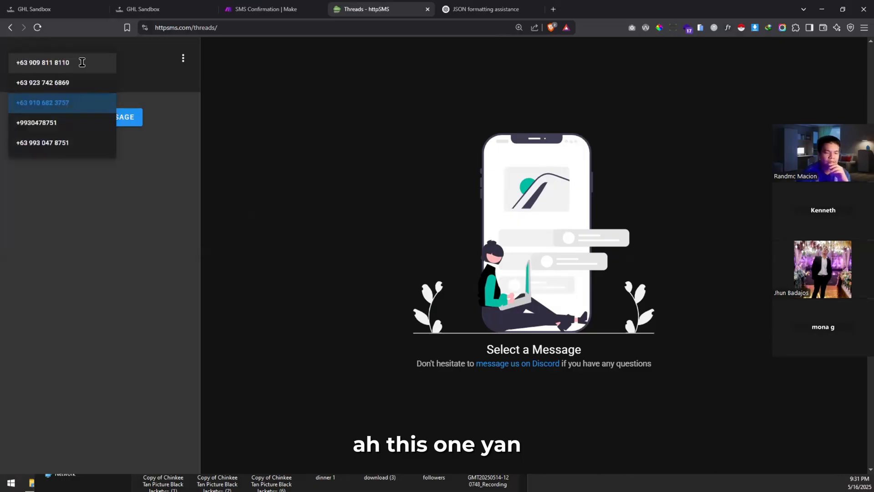
key("Return")
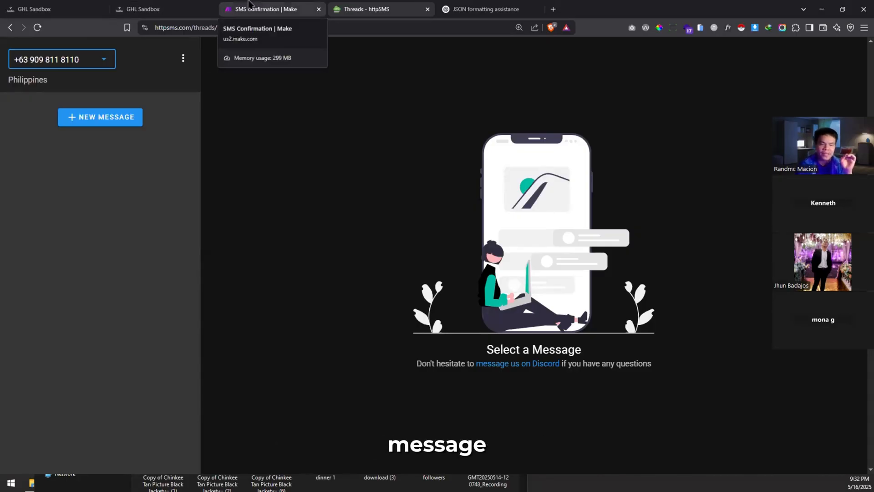
left_click(149, 6)
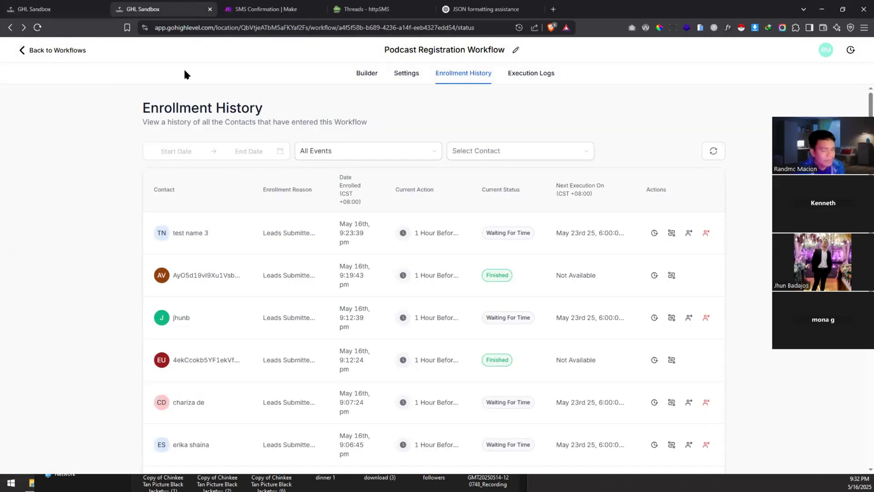
left_click(284, 7)
Step: Paste the new httpSMS sender number over the 'from' value in Send SMS, then save the scenario
left_click(566, 242)
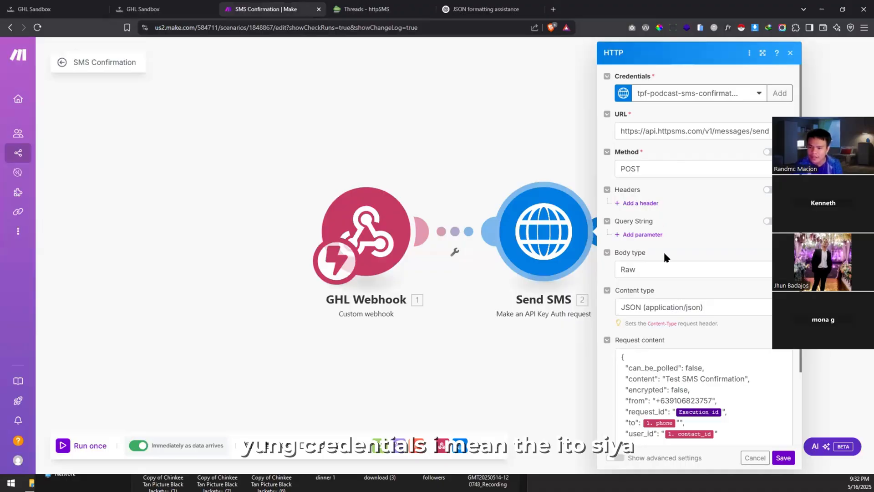
scroll(661, 364, "down", 2)
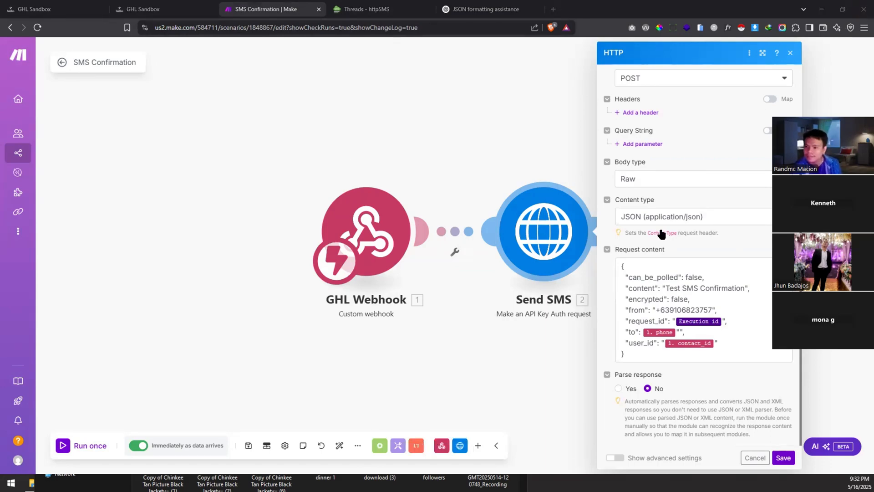
double_click(674, 311)
key("ctrl+v")
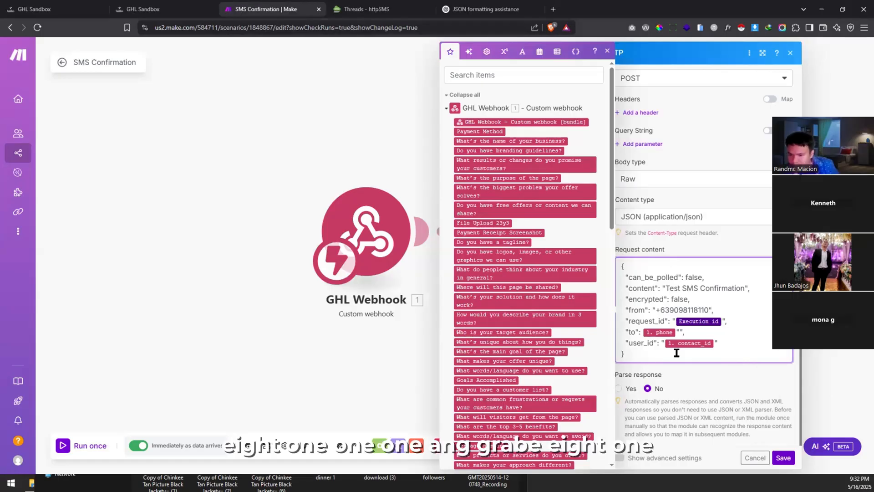
left_click(784, 459)
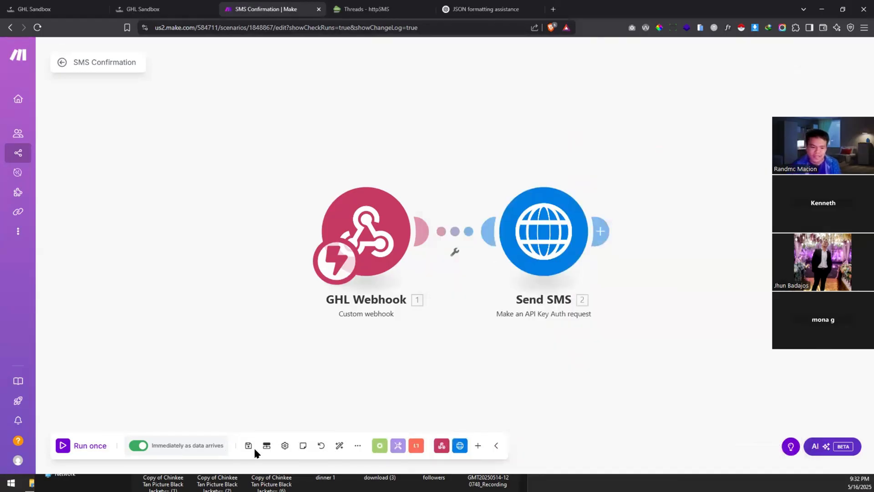
left_click(249, 446)
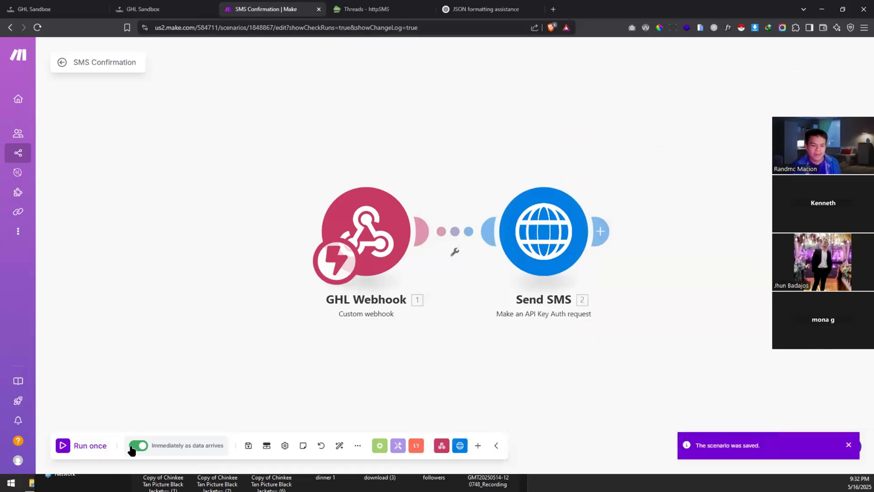
Step: Find the test contacts in GoHighLevel's full contacts list with a quick search
left_click(9, 6)
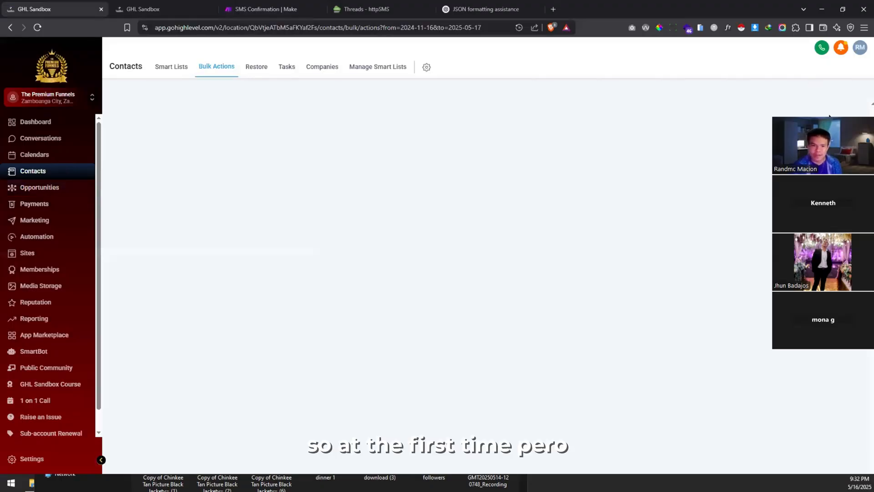
left_click(35, 154)
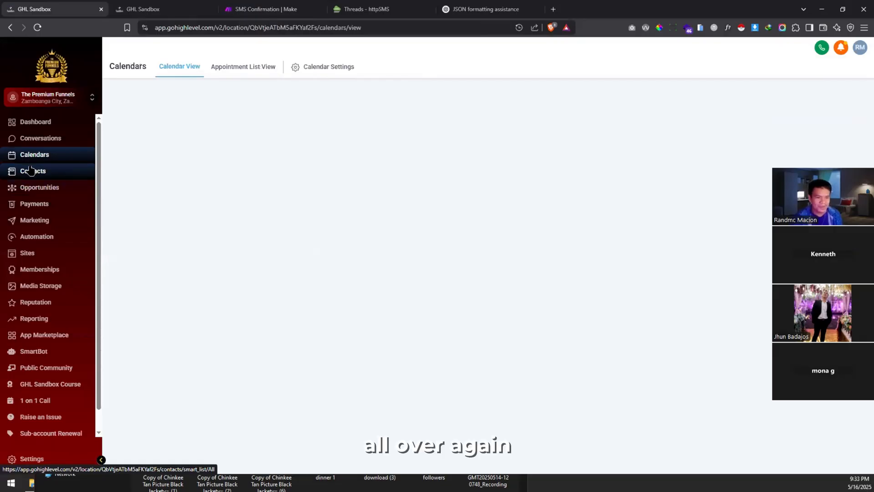
left_click(31, 171)
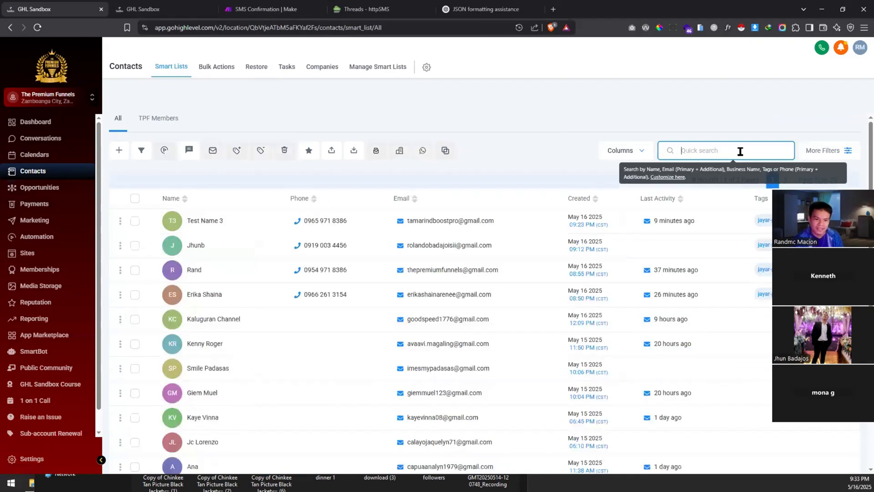
type("tamarind")
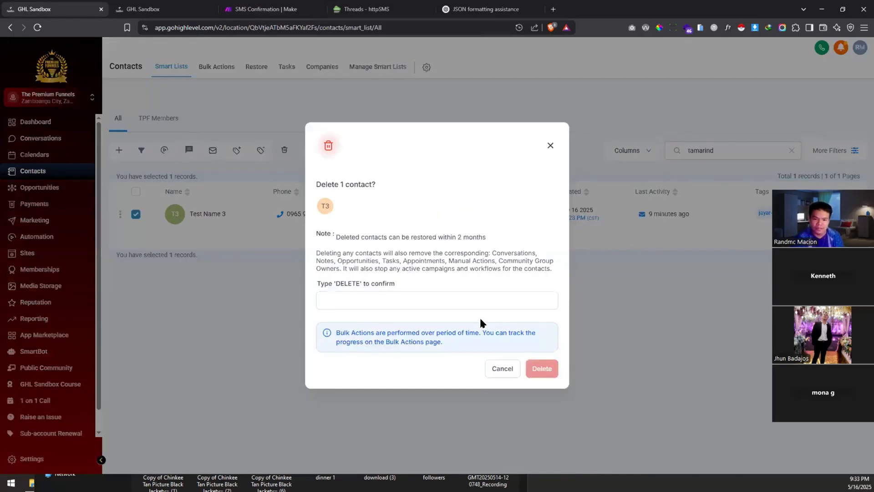
Step: Delete Test Name 3, confirming with DELETE, then return to the SMS Confirmation scenario
left_click(482, 305)
type("DELETE")
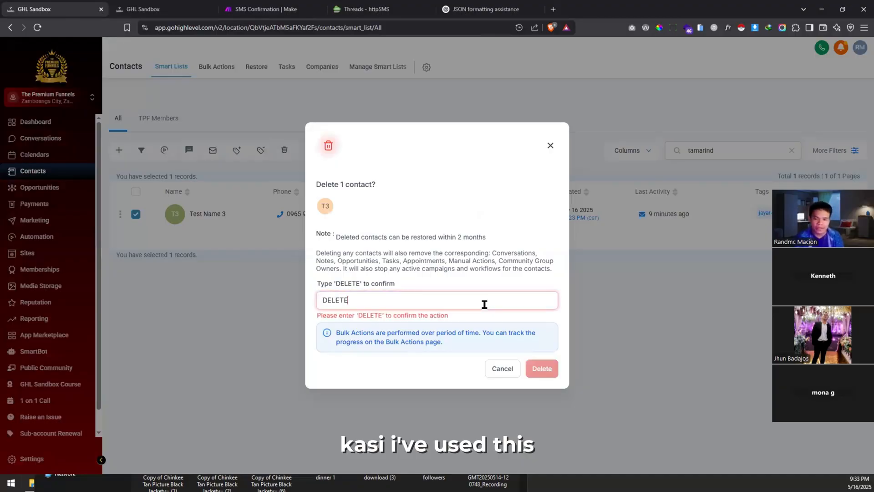
key("Return")
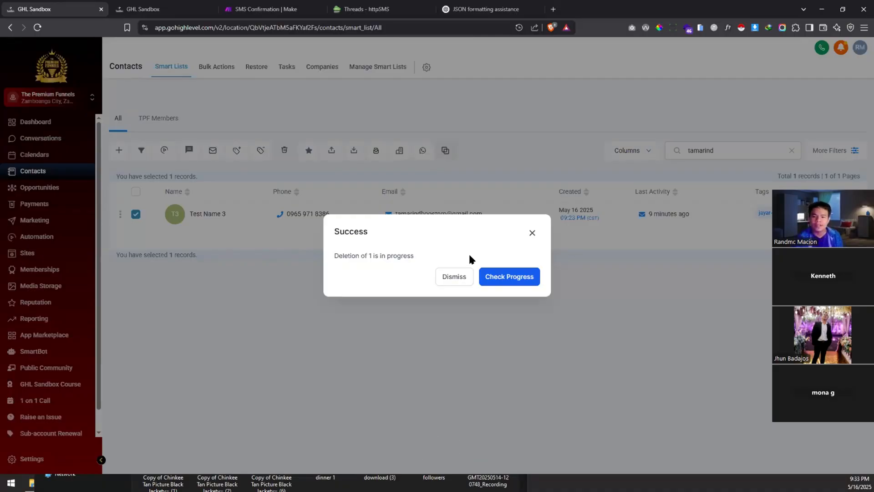
left_click(185, 7)
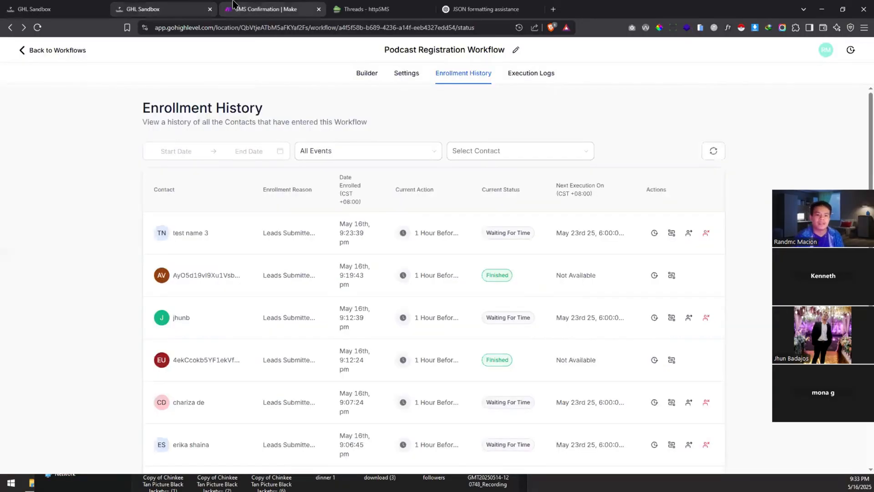
left_click(300, 5)
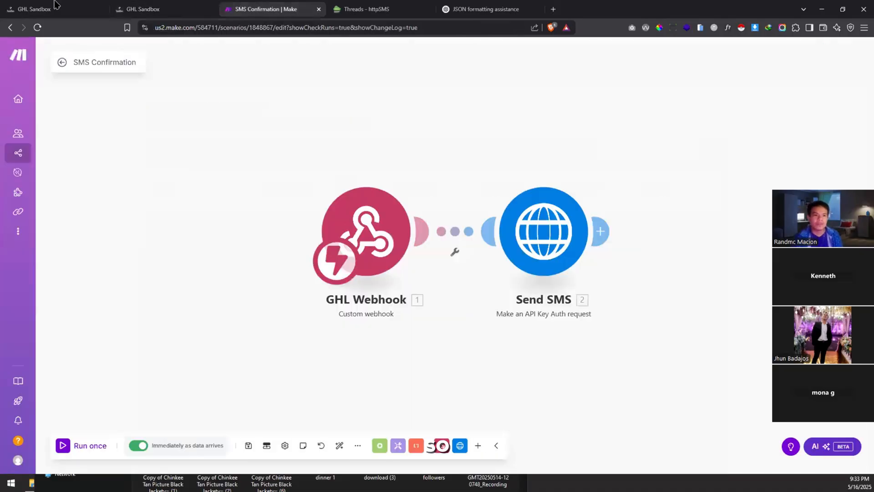
Step: Load the podcast registration page in a private window and enter the name Test Name 4
key("ctrl+shift+n")
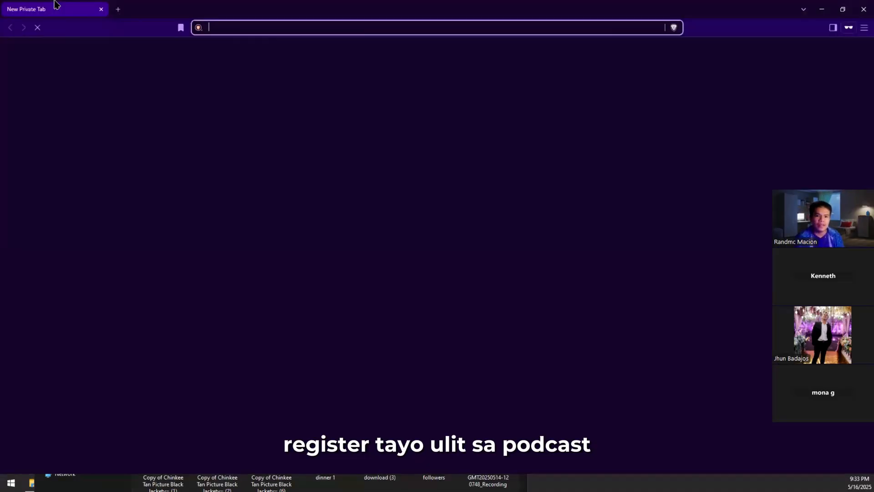
type("podcast.thepremiumfunnels.com")
key("Return")
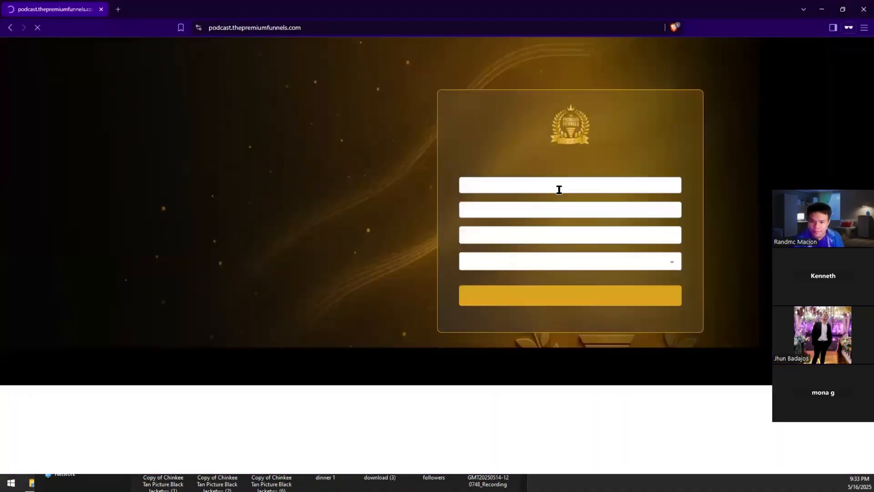
left_click(559, 189)
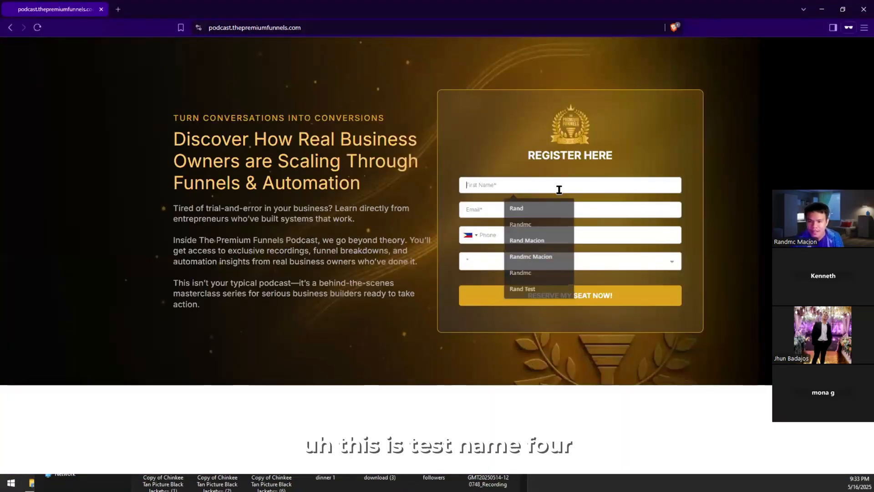
type("Test Name")
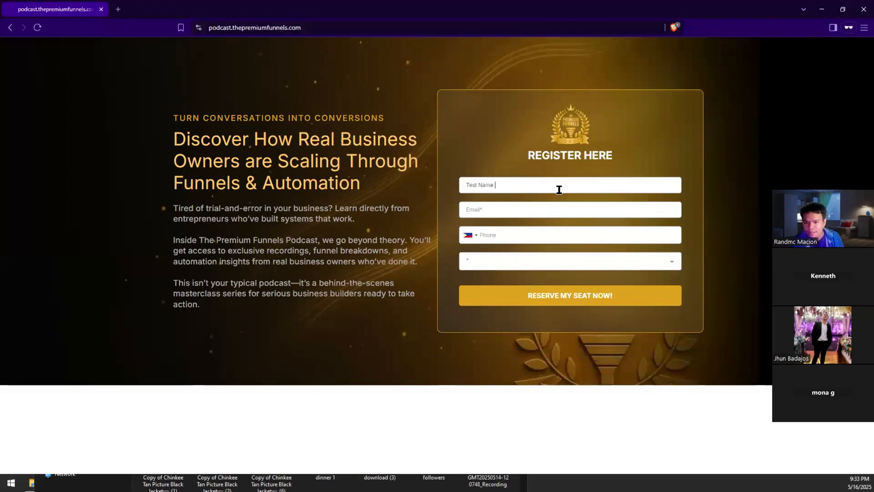
type(" 4")
Step: Fill in the test e-mail and phone, choose Employee, submit, and return to Make
key("Tab")
type("tamarindboo")
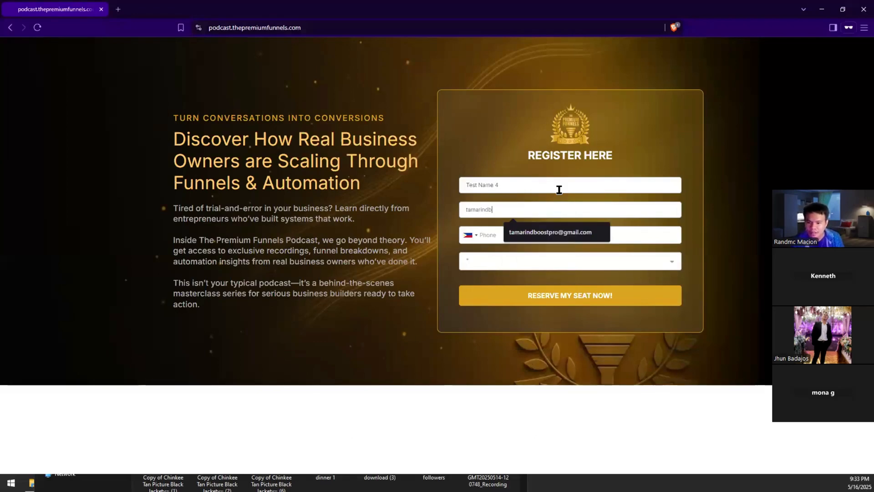
left_click(570, 239)
left_click(571, 241)
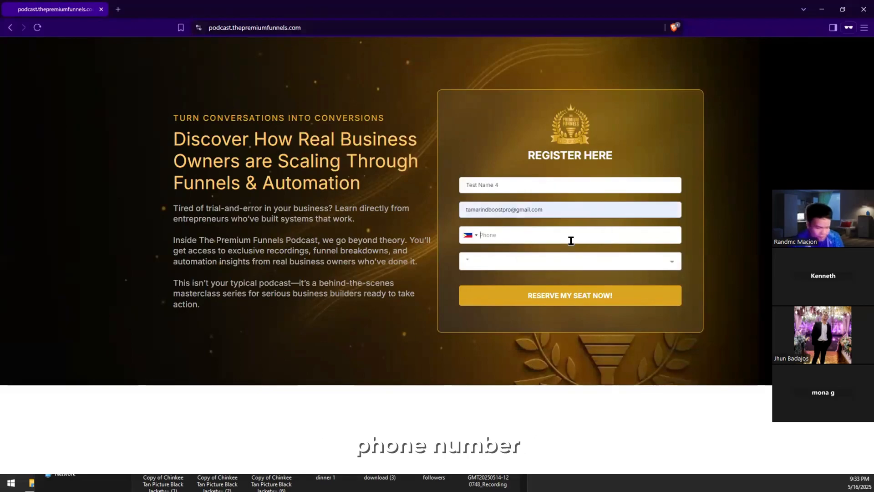
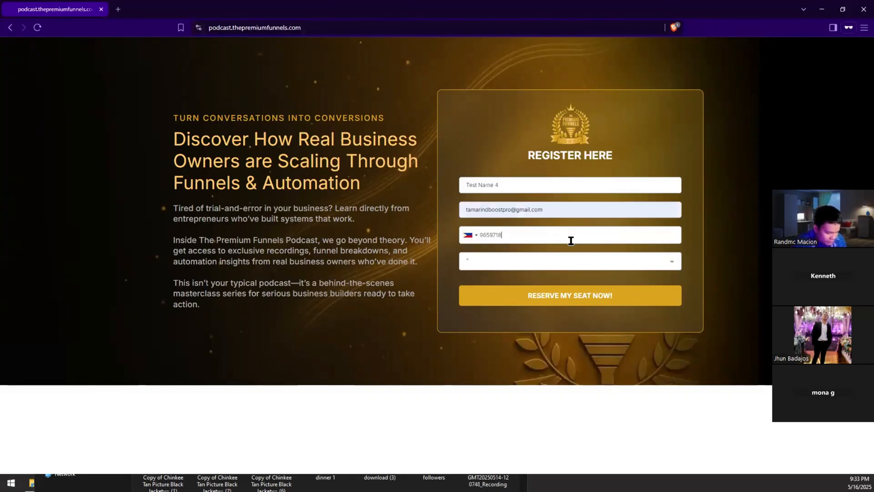
left_click(541, 263)
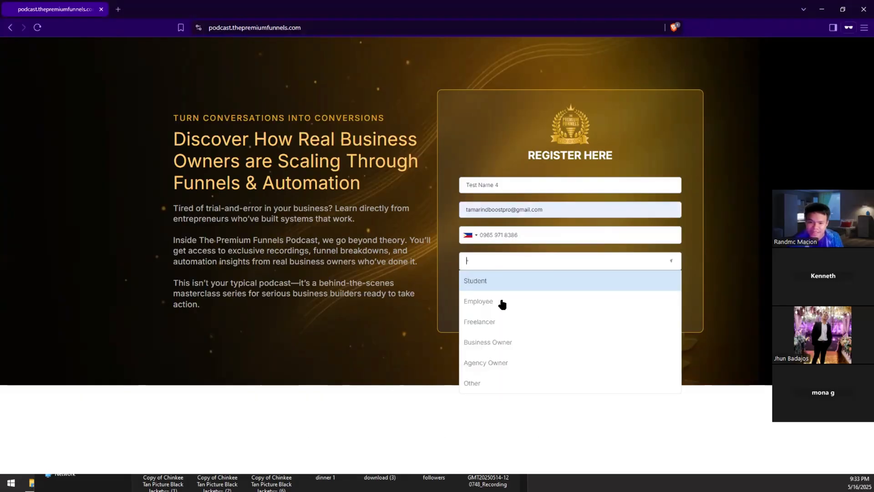
left_click(503, 306)
left_click(543, 301)
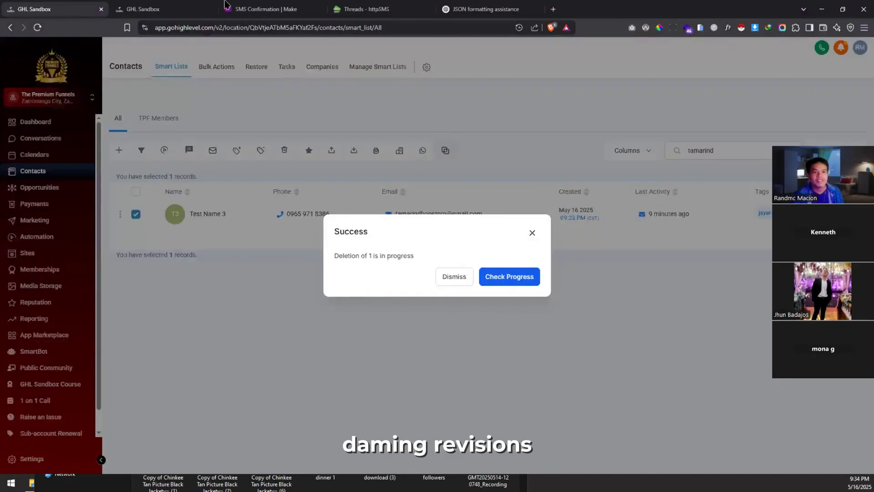
left_click(224, 6)
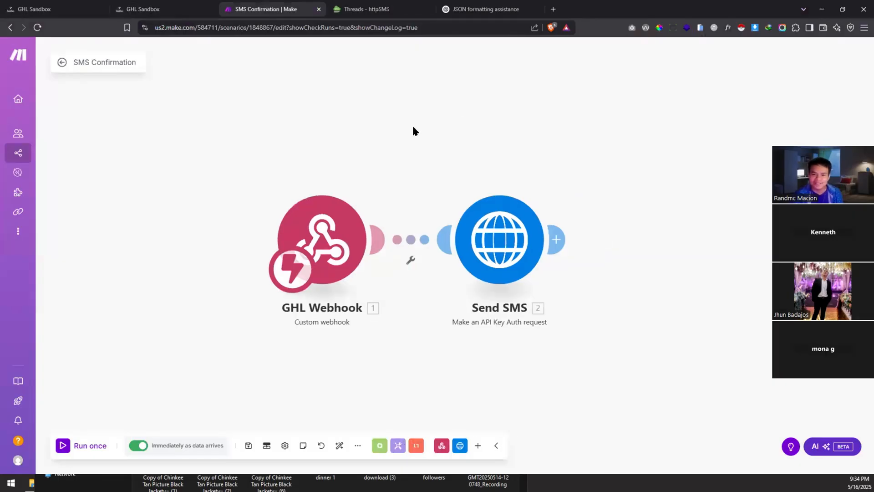
Step: Open the SMS Confirmation history and the latest run's details
left_click(62, 64)
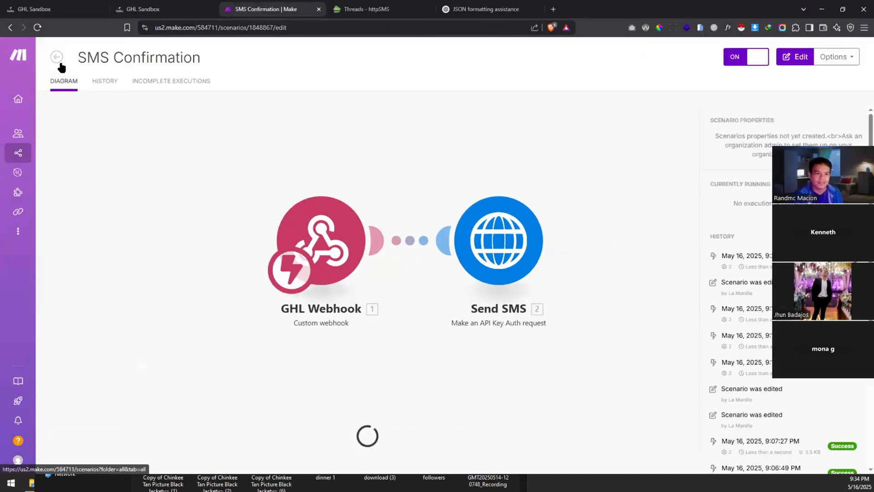
left_click(110, 82)
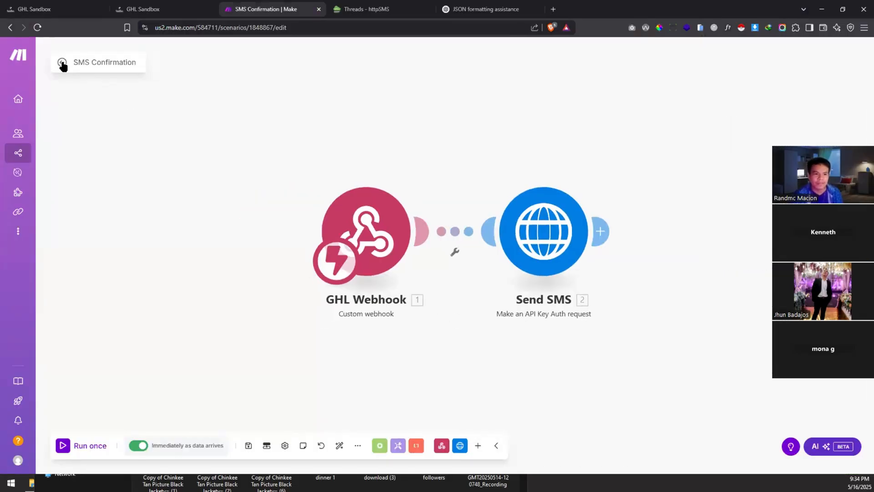
left_click(62, 64)
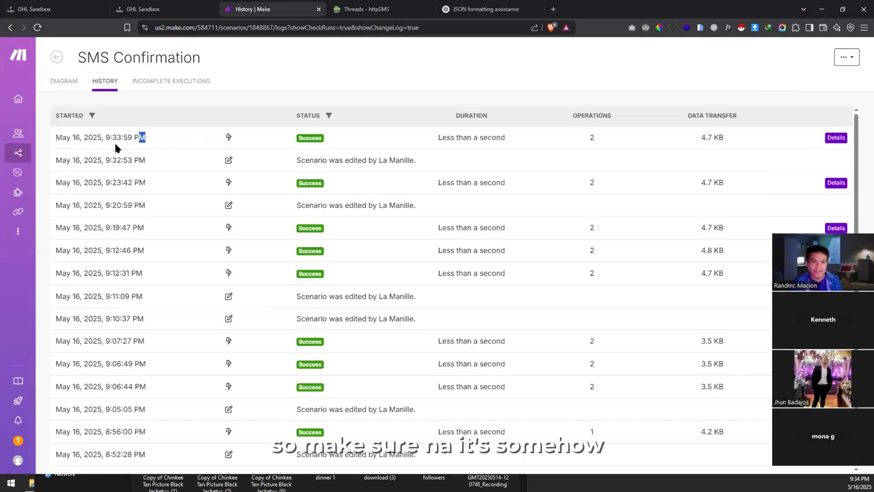
left_click_drag(145, 137, 104, 137)
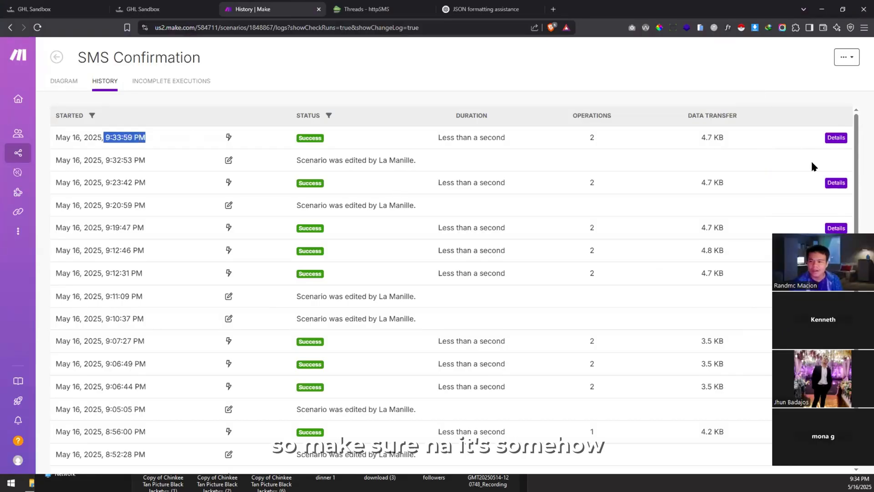
left_click(836, 137)
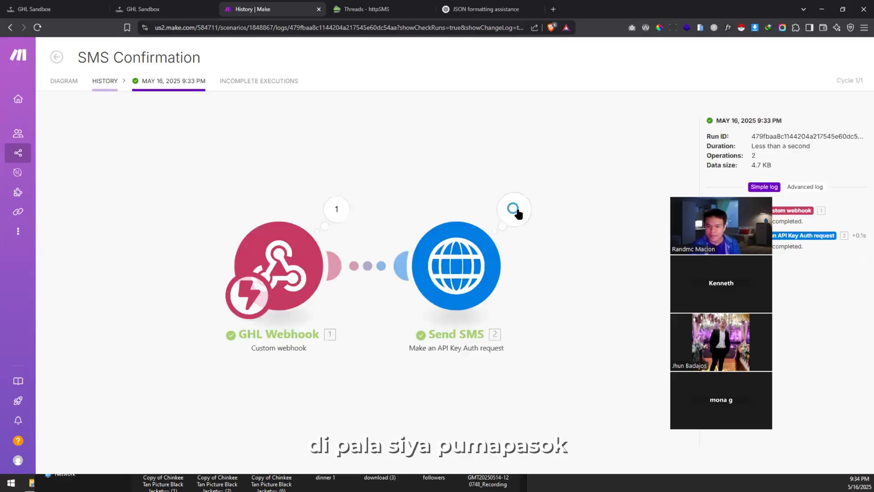
Step: Inspect the Send SMS request and response, which still shows status 400
left_click(513, 210)
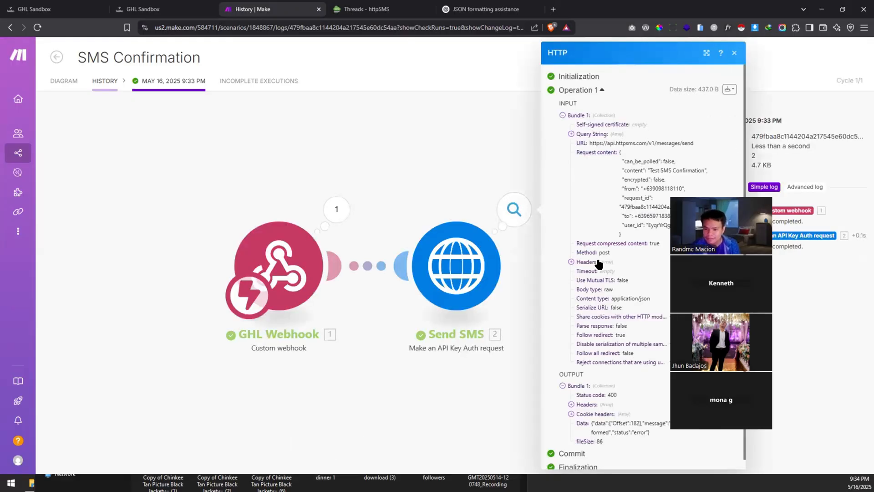
scroll(598, 395, "down", 1)
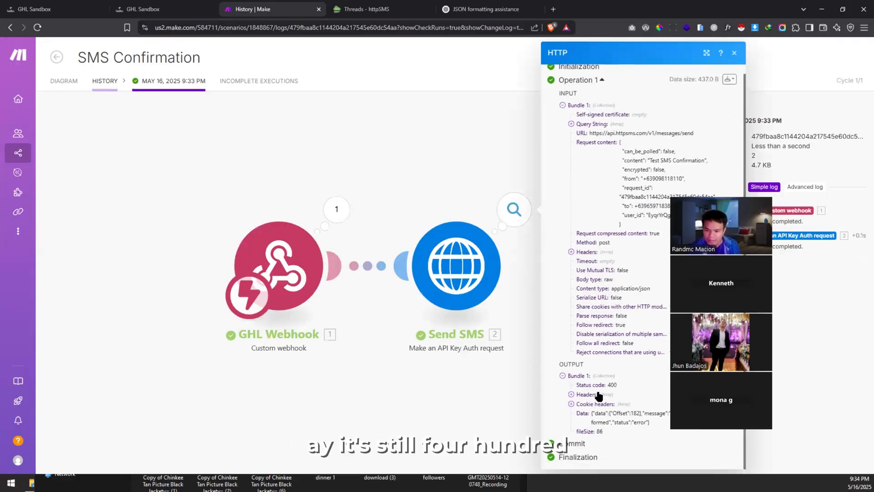
left_click(571, 394)
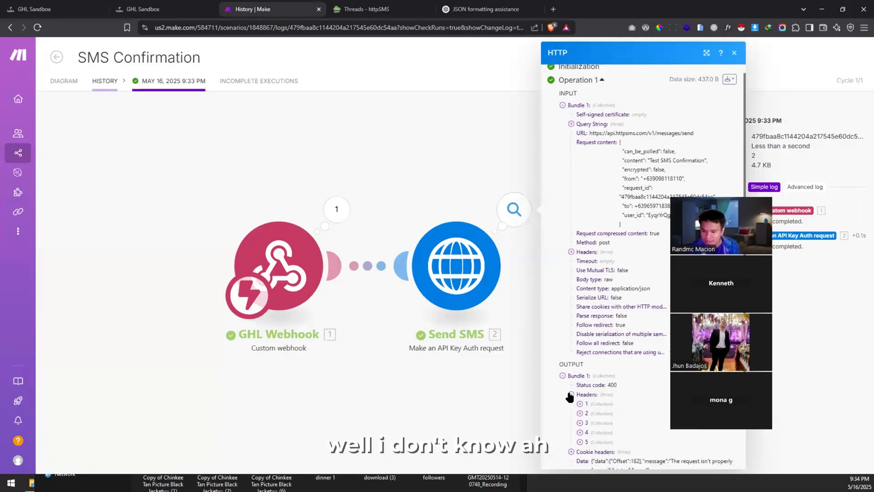
left_click(570, 395)
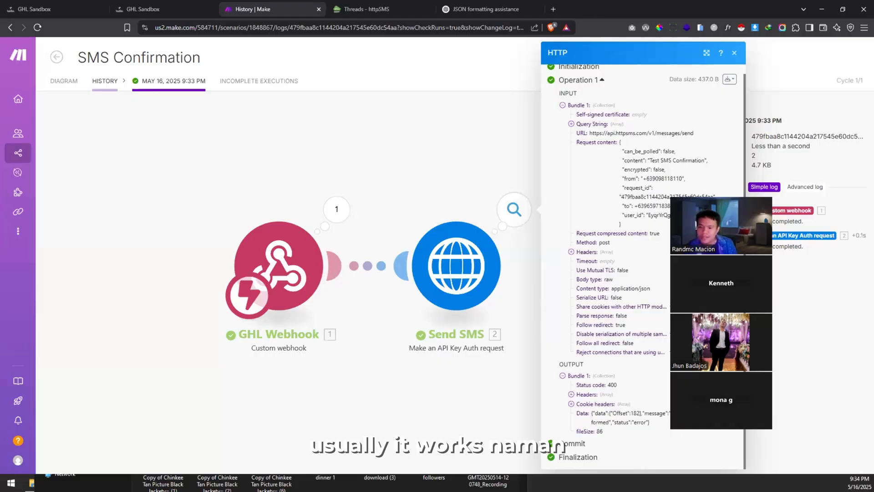
scroll(643, 267, "up", 1)
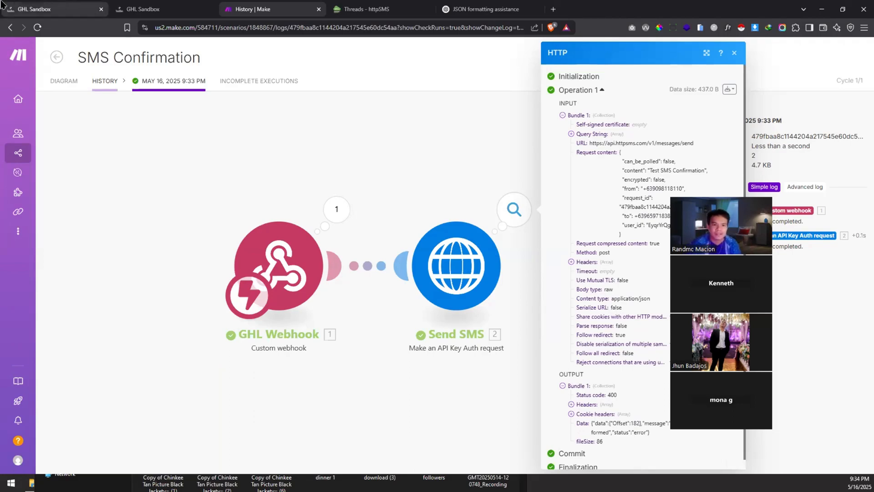
Step: Check the empty httpSMS threads, then go back to the SMS Confirmation diagram in Make
left_click(364, 9)
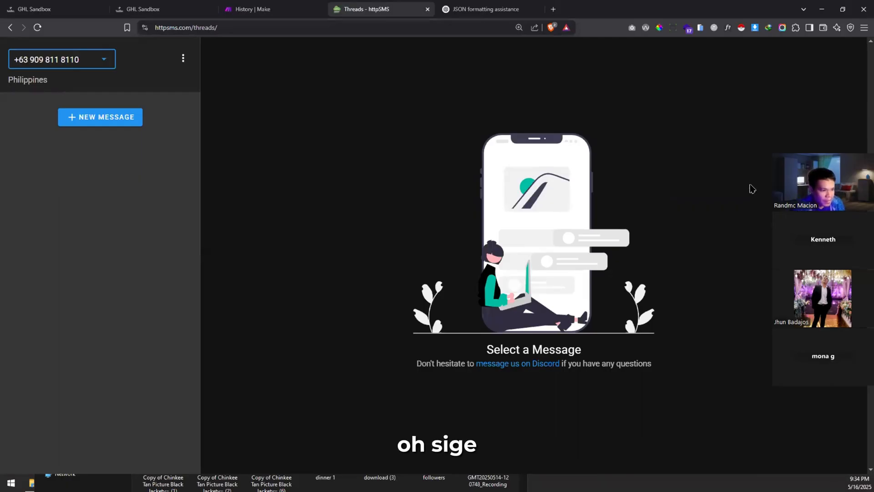
left_click(70, 13)
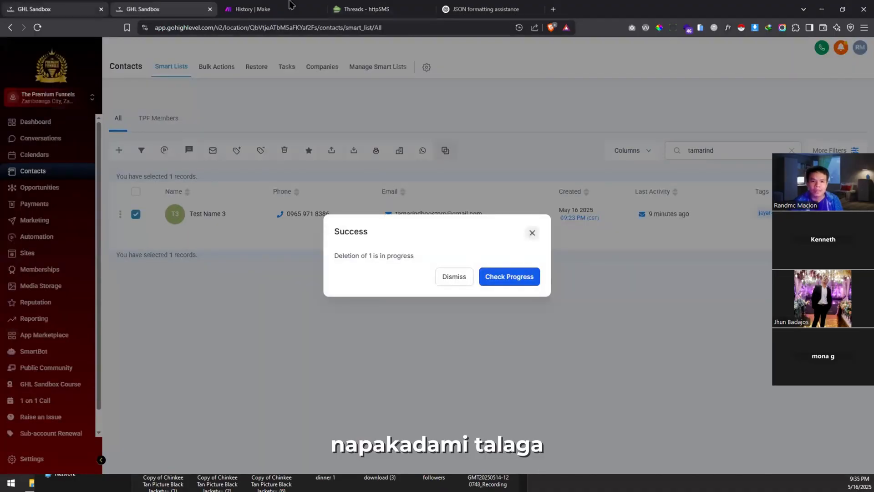
key("ctrl+Tab")
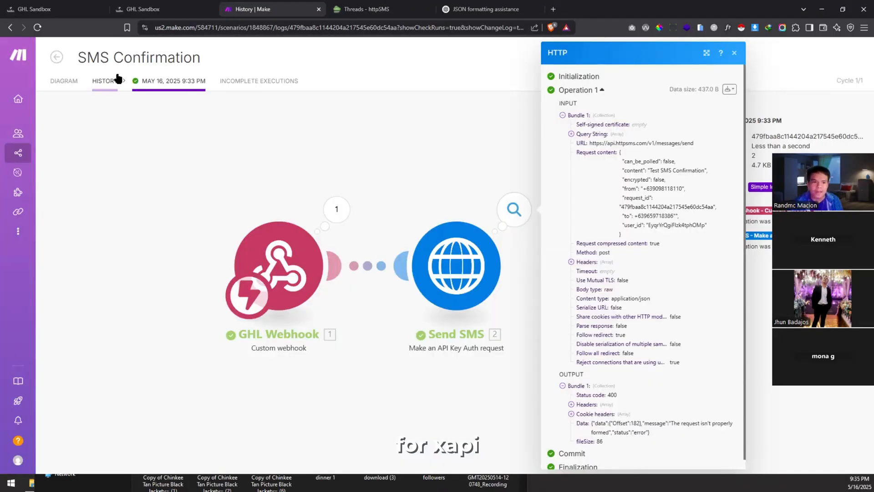
left_click(71, 93)
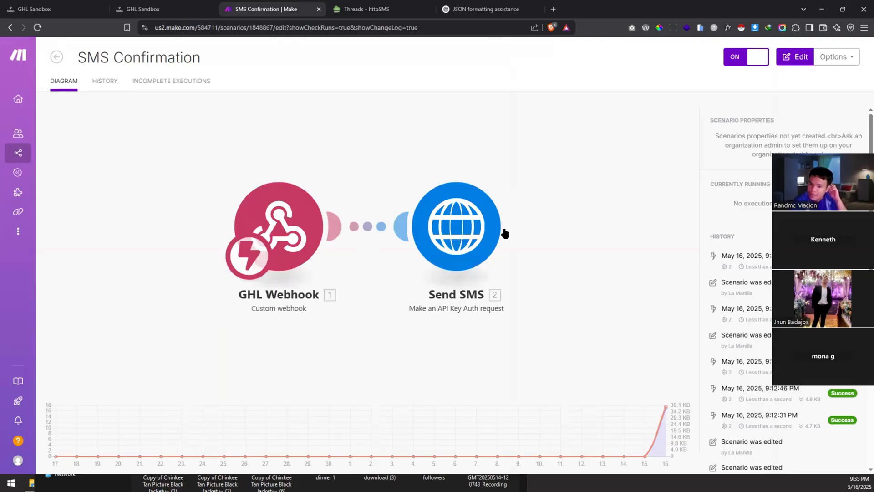
Step: Review the credentials available in the Send SMS module, then close its settings
left_click(505, 232)
left_click(533, 228)
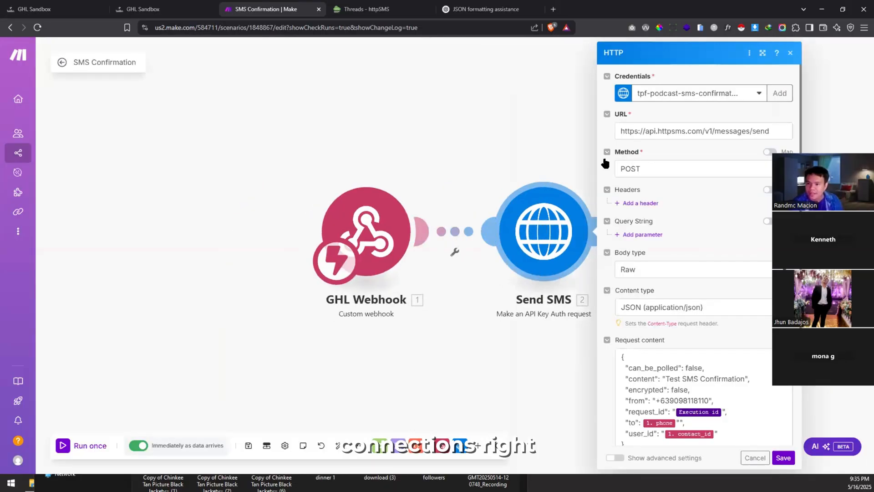
left_click(731, 92)
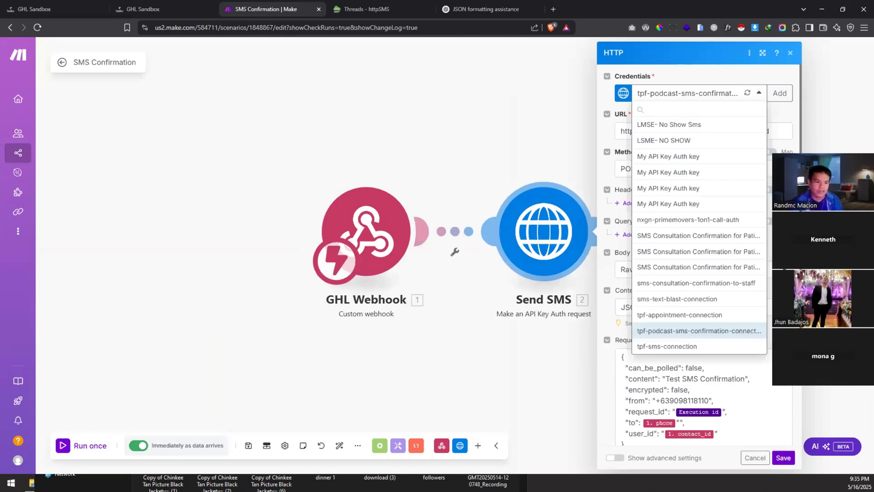
left_click(790, 52)
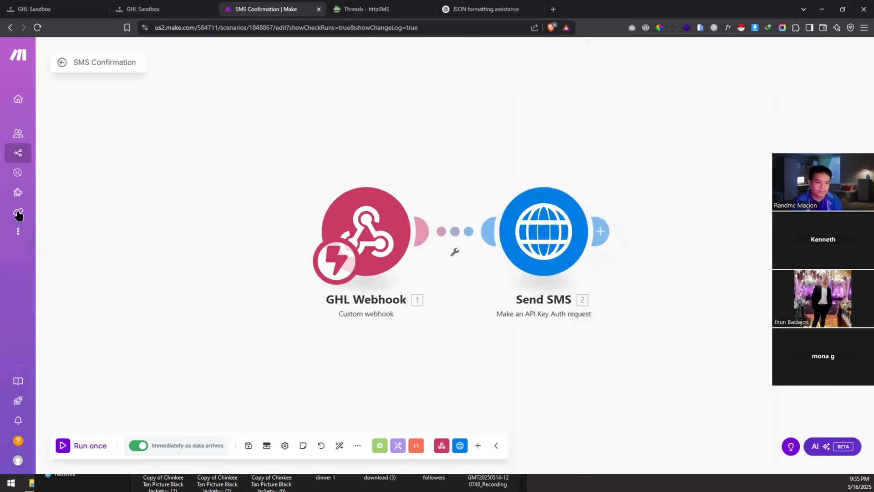
Step: Go to Connections, then to the Keys page listing the API keys
mouse_move(20, 214)
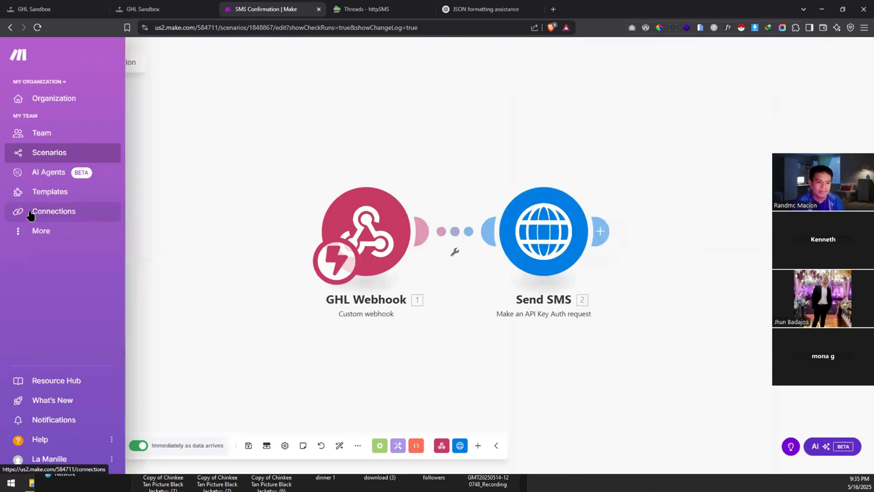
left_click(49, 218)
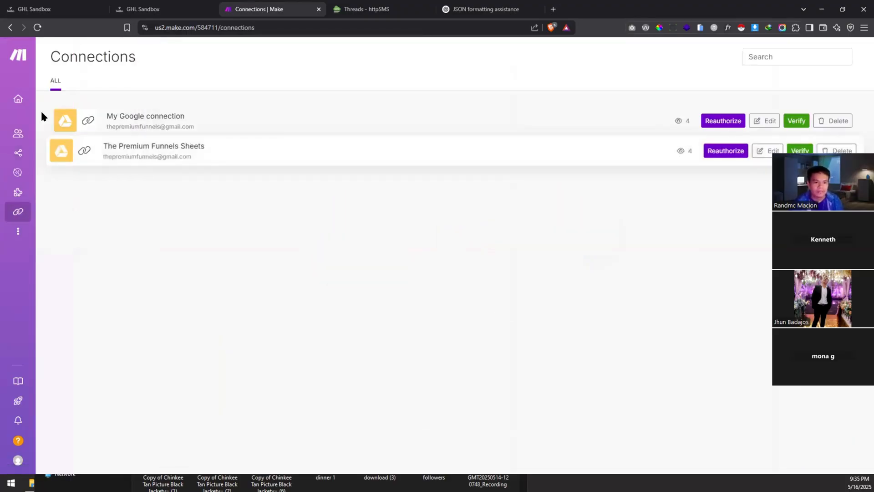
mouse_move(58, 193)
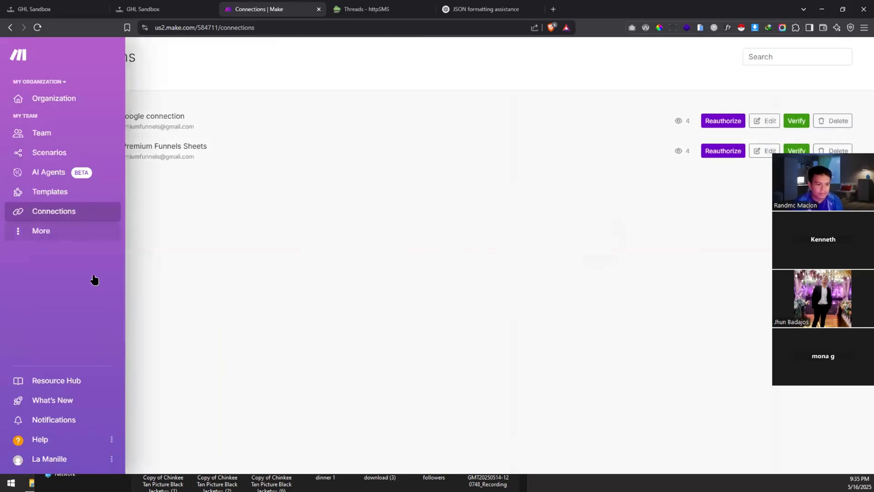
mouse_move(87, 231)
left_click(68, 287)
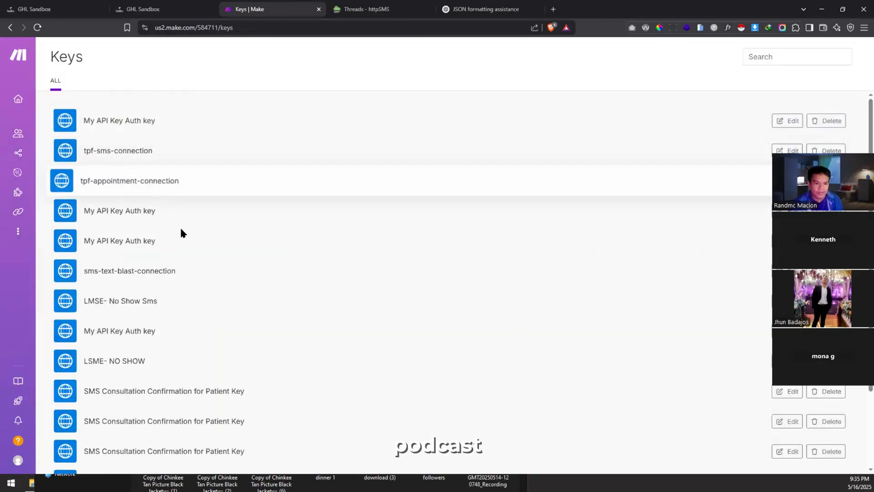
Step: Search the Keys page for 'podcast' and edit the tpf-podcast-sms-confirmation-connection key
key("ctrl+f")
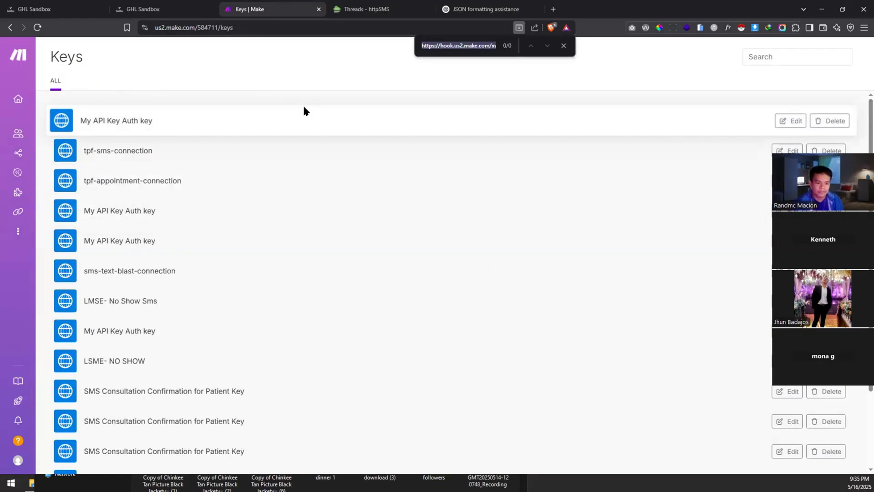
type("podcast")
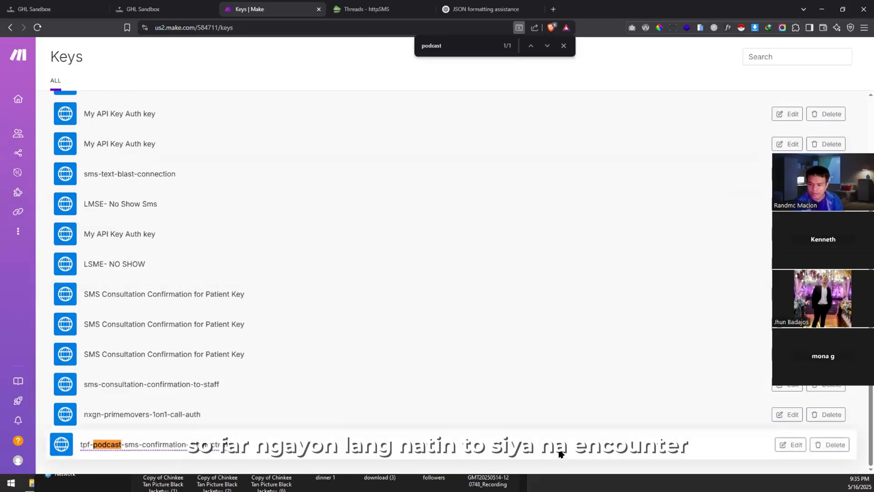
left_click(791, 445)
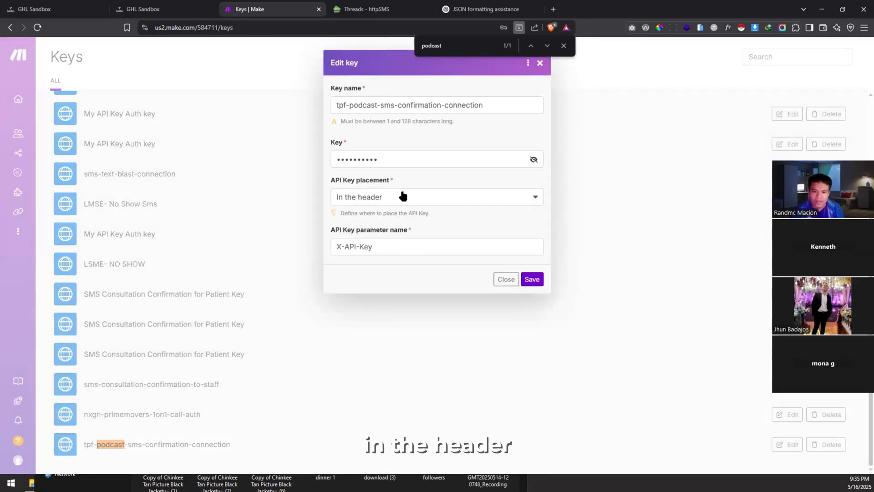
left_click(413, 244)
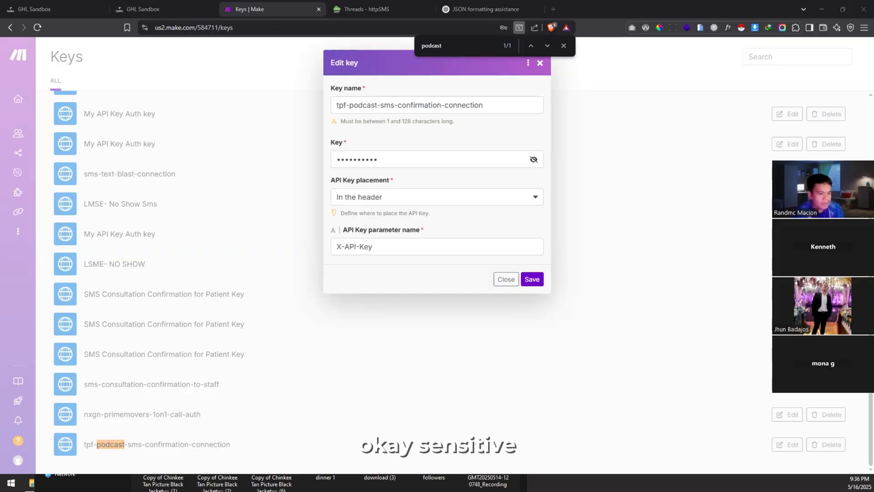
Step: Set the API Key parameter name to x-api-Key and save the key
left_click(400, 245)
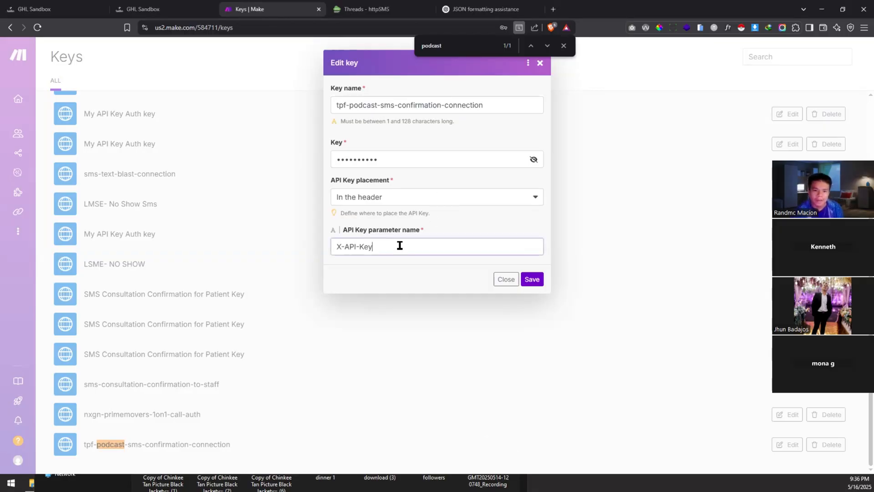
key("ctrl+a")
type("x-api-Key")
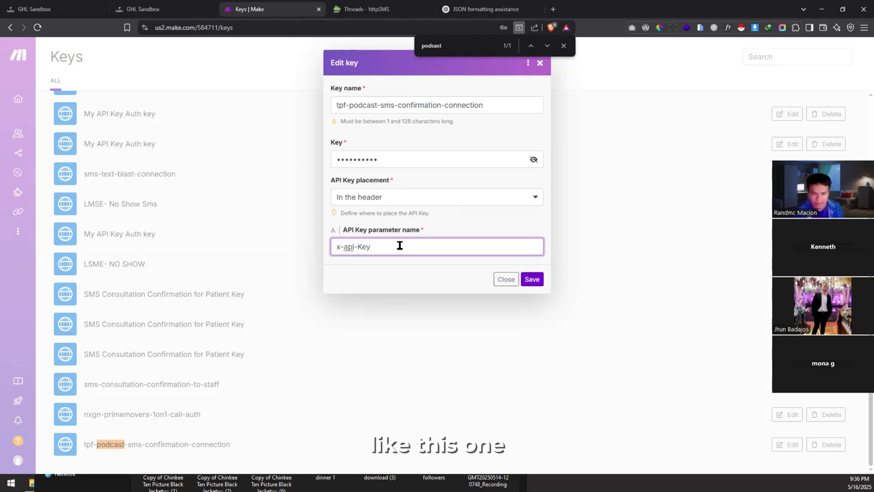
key("ctrl+z")
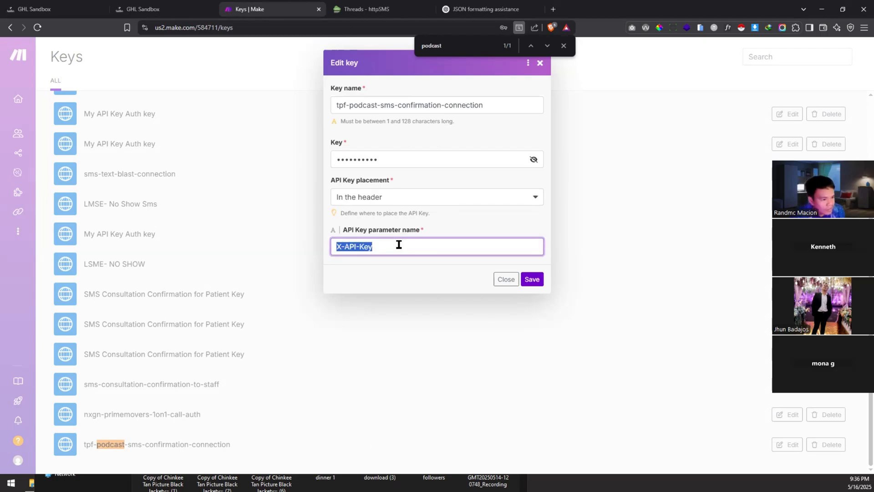
key("ctrl+y")
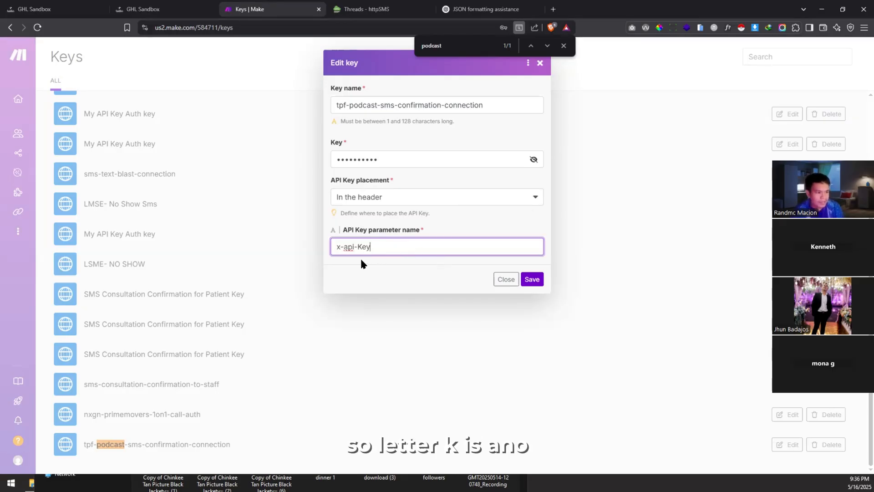
left_click(524, 282)
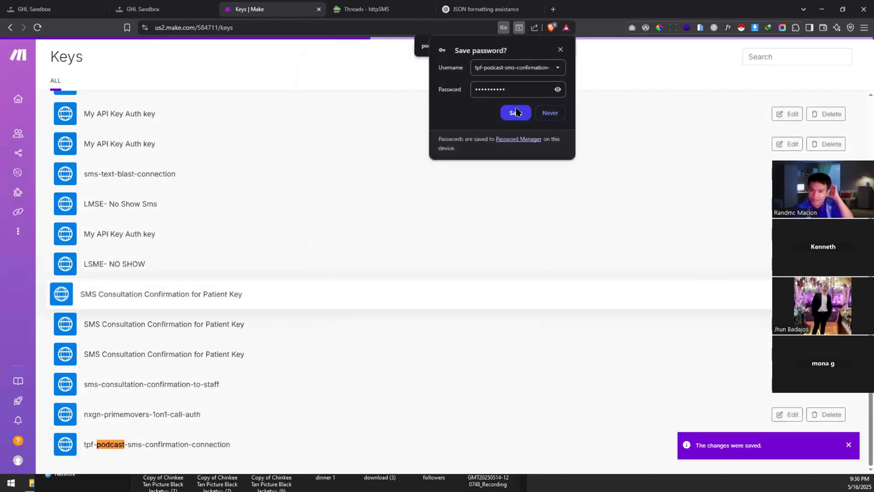
left_click(561, 48)
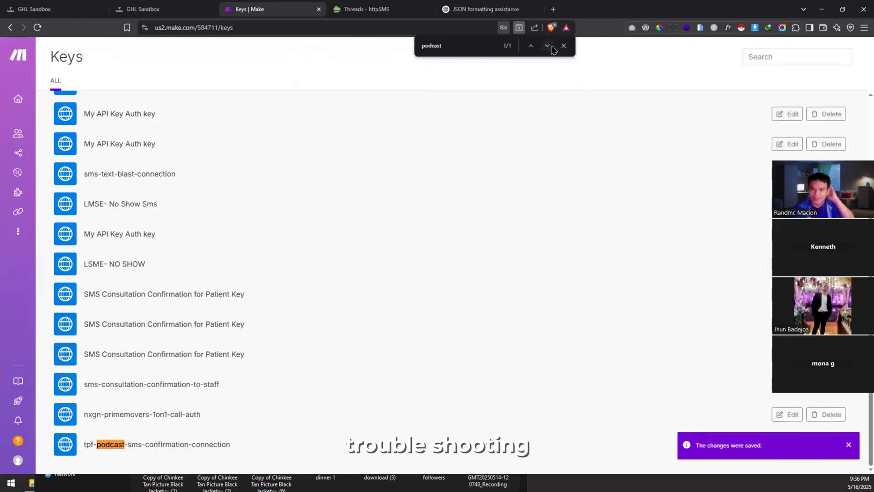
left_click(564, 47)
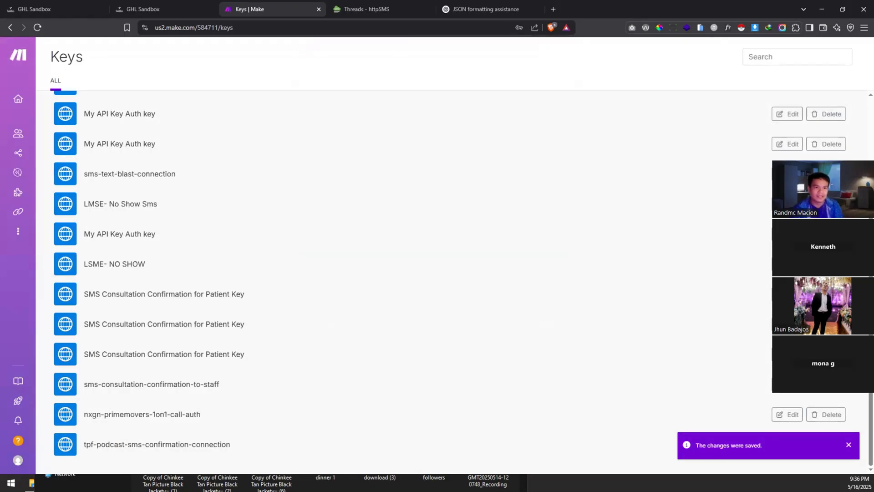
left_click(63, 6)
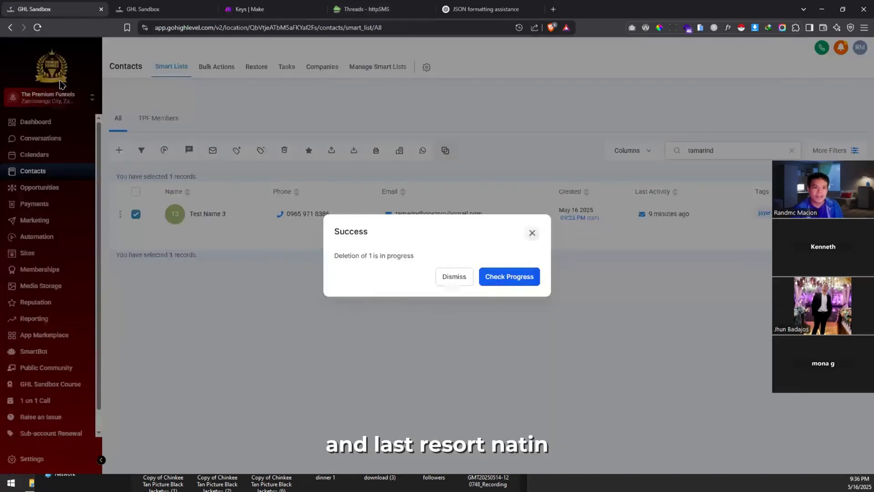
Step: Delete the Test Name 4 contact, confirming with DELETE, and dismiss the success message
left_click(455, 277)
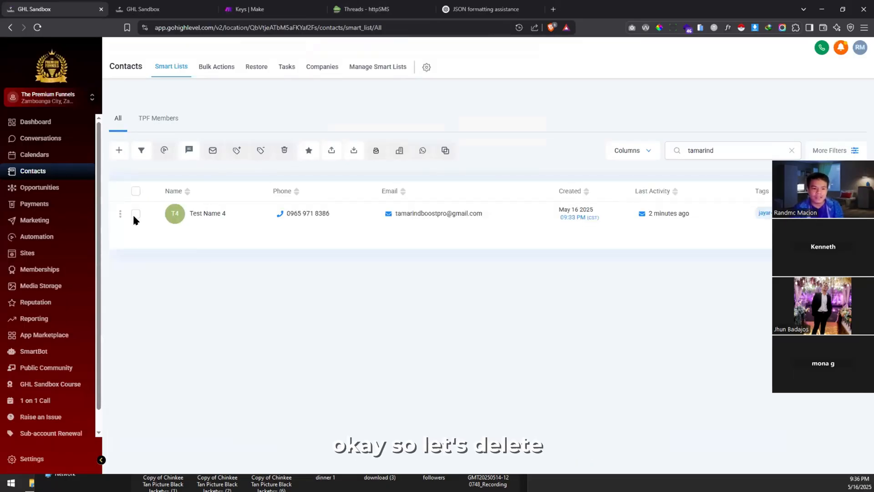
left_click(282, 152)
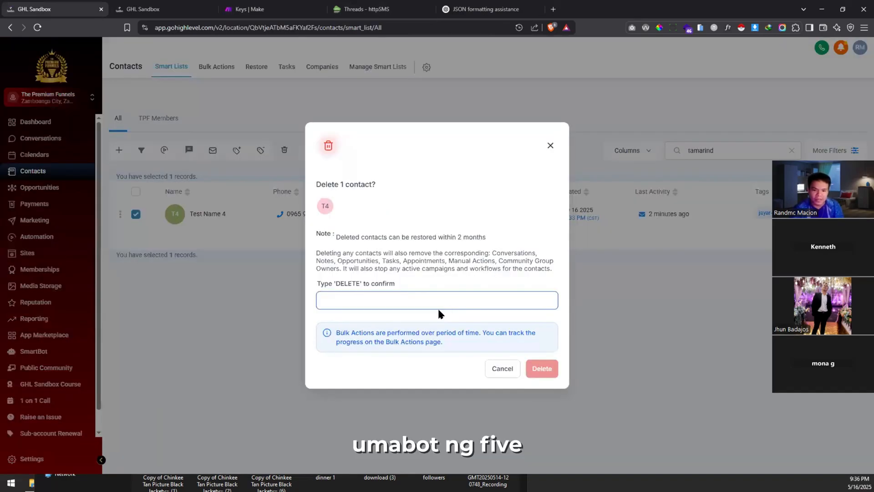
left_click(432, 299)
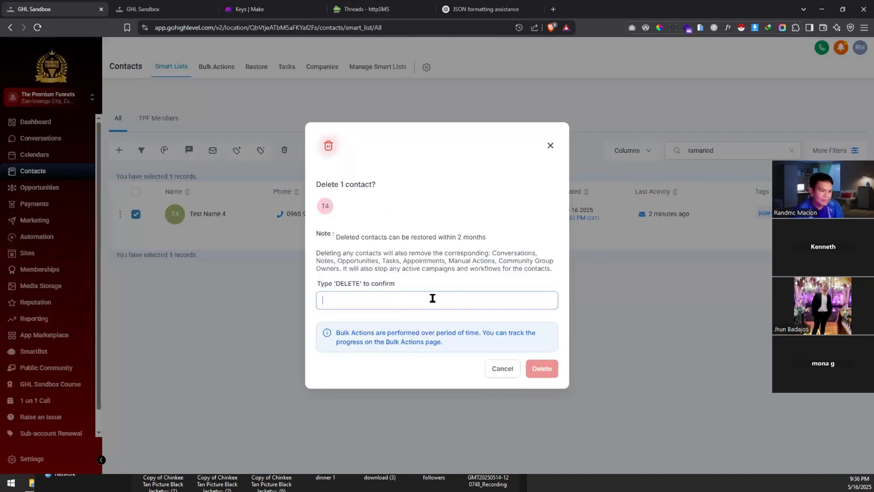
type("DELE")
key("ctrl+a")
type("DELETE")
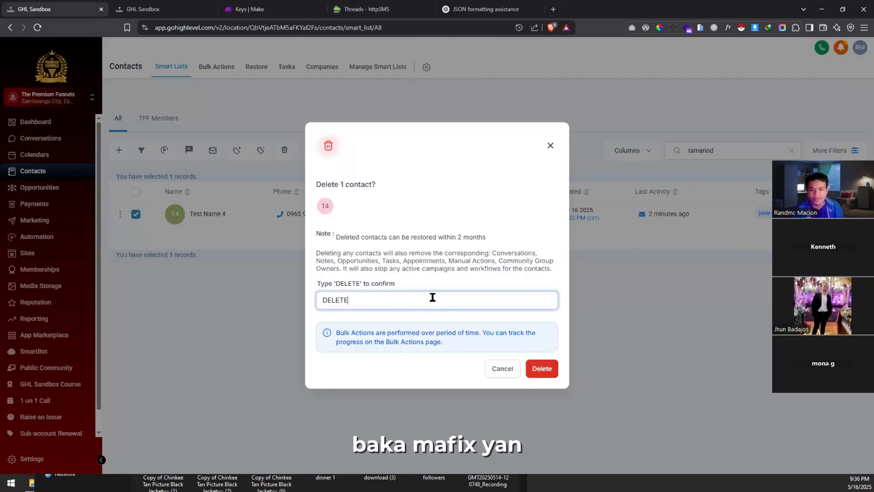
left_click(548, 368)
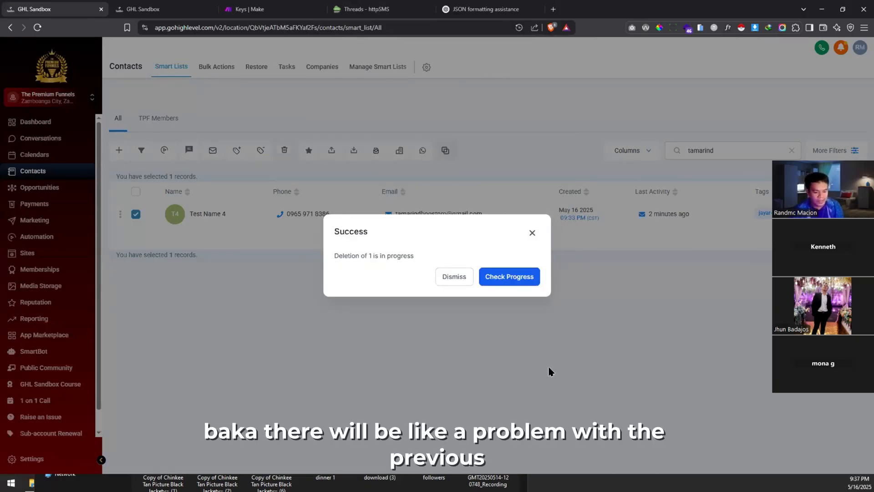
left_click(455, 277)
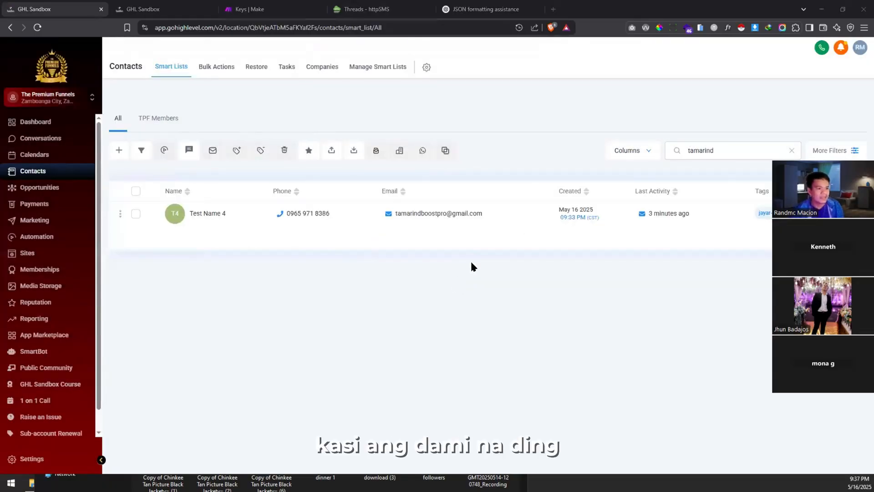
Step: Return to the podcast registration form and reload it with empty fields
key("alt+Tab")
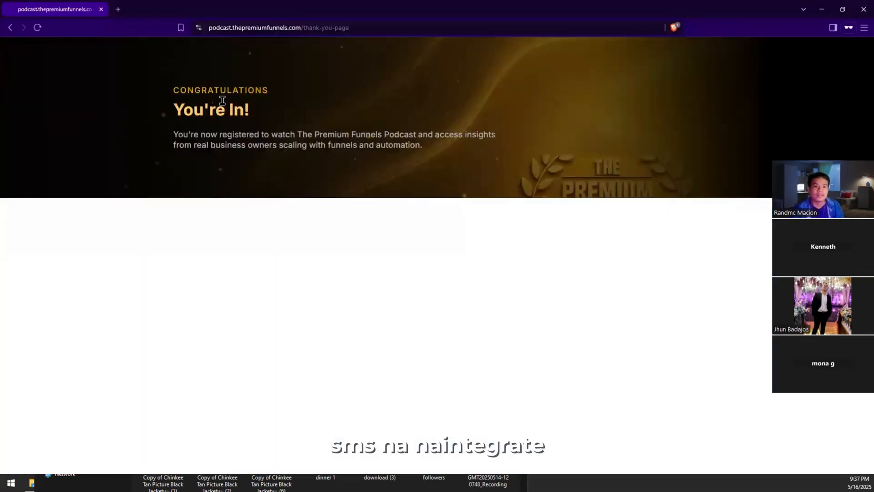
key("alt+Left")
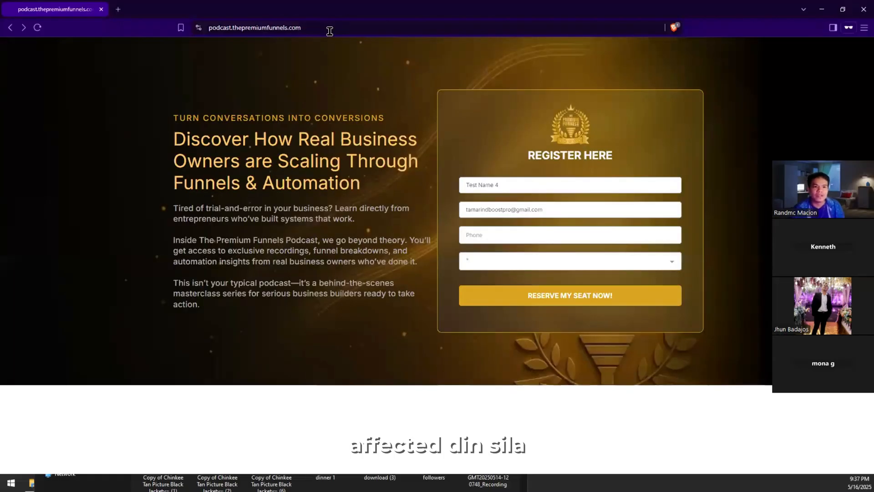
key("ctrl+l")
key("Return")
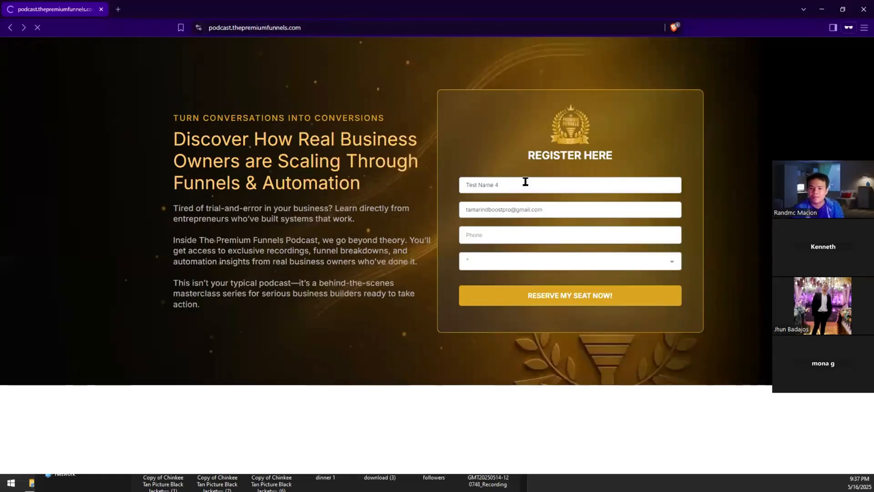
Step: Register with a new full name, the test e-mail and phone, and role Employee
left_click(524, 182)
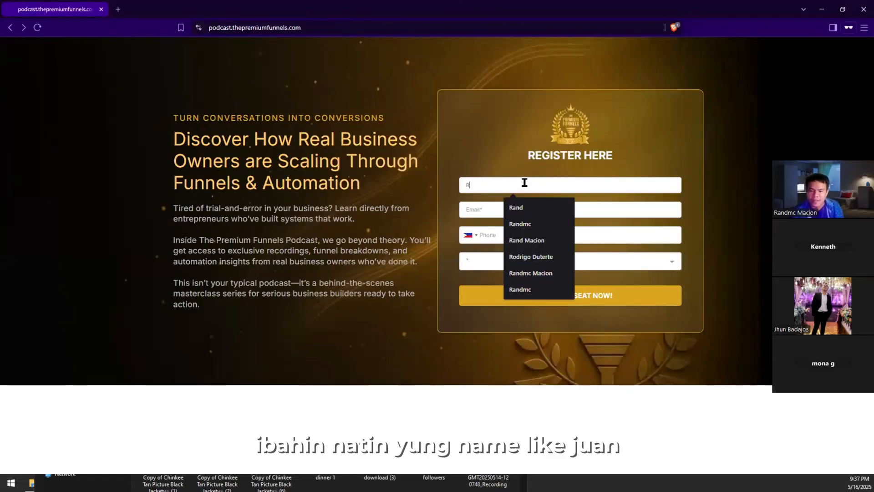
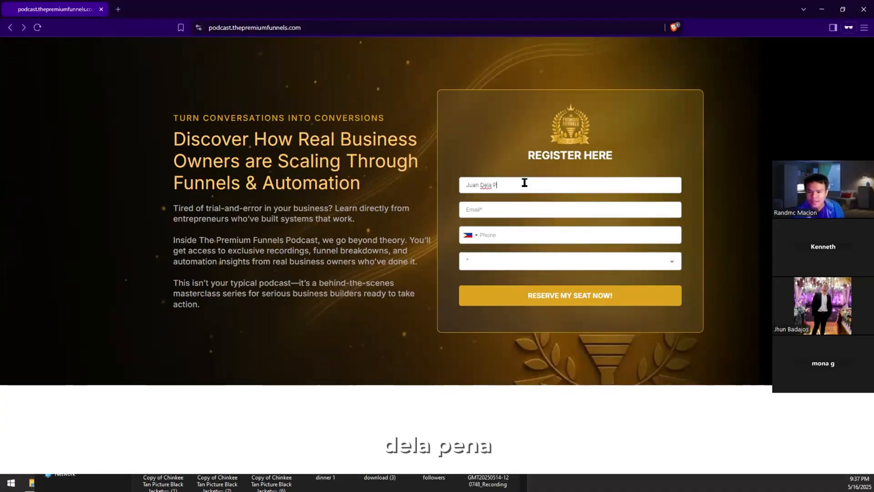
key("Tab")
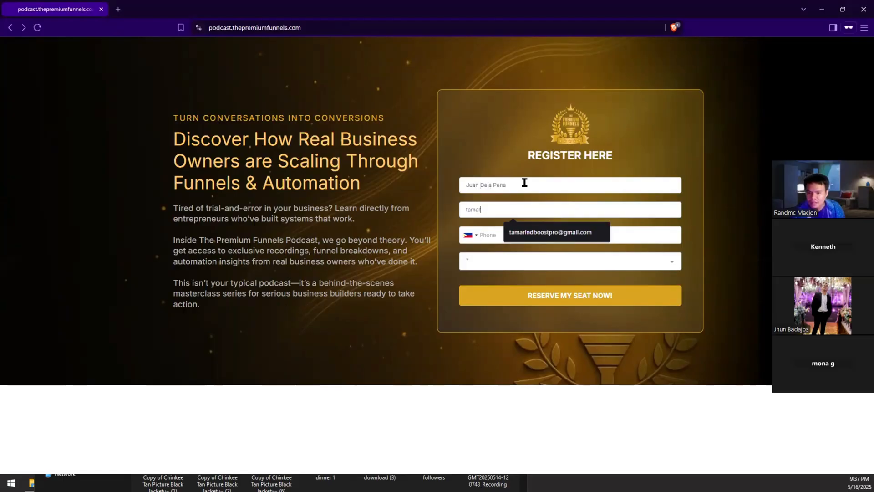
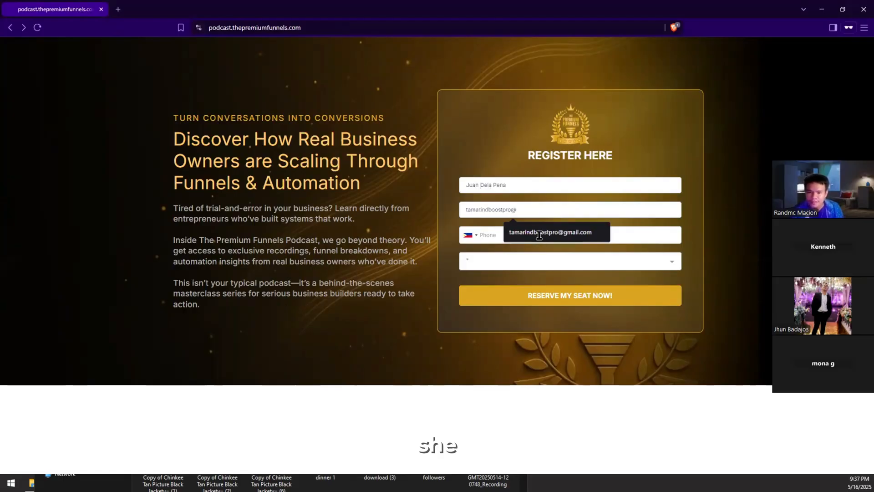
left_click(538, 233)
left_click(538, 236)
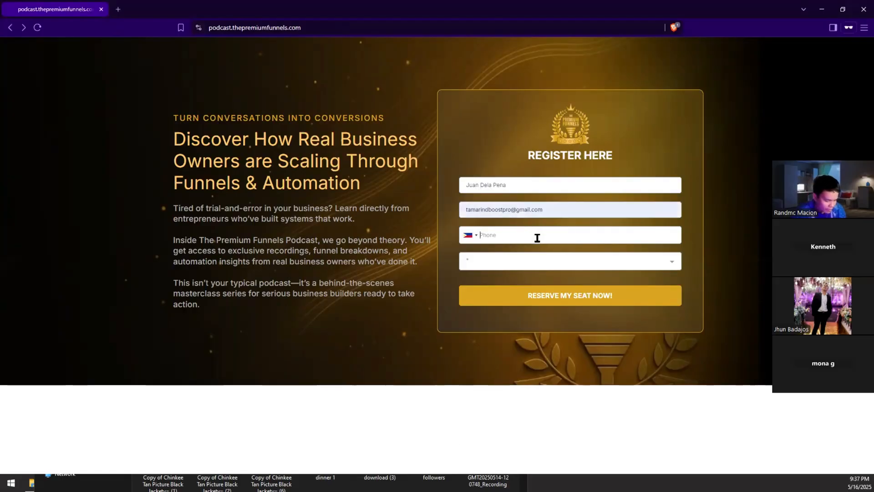
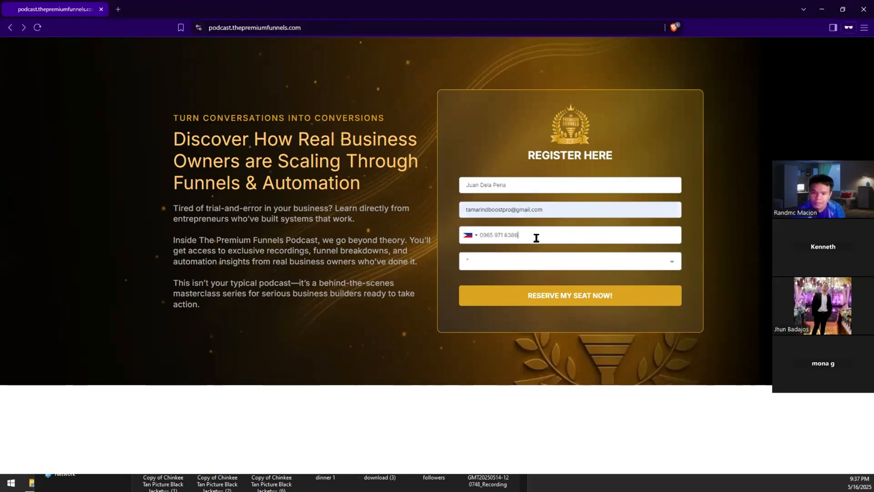
left_click(524, 261)
left_click(528, 303)
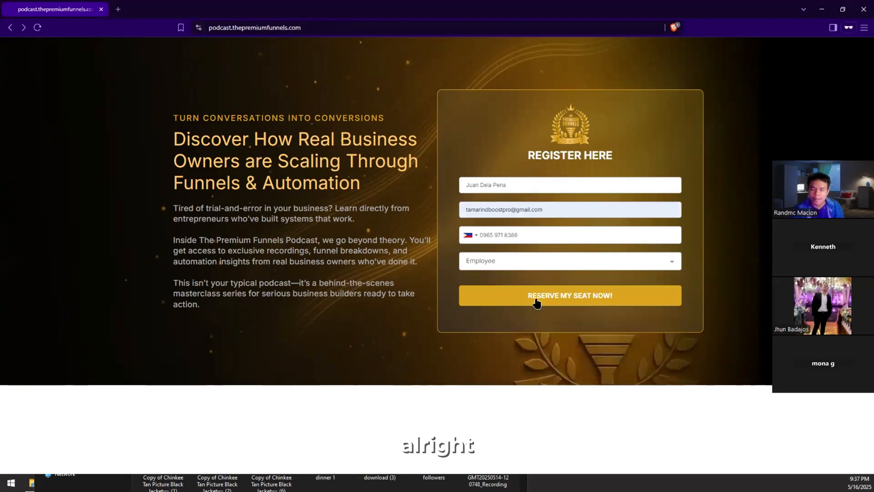
left_click(536, 302)
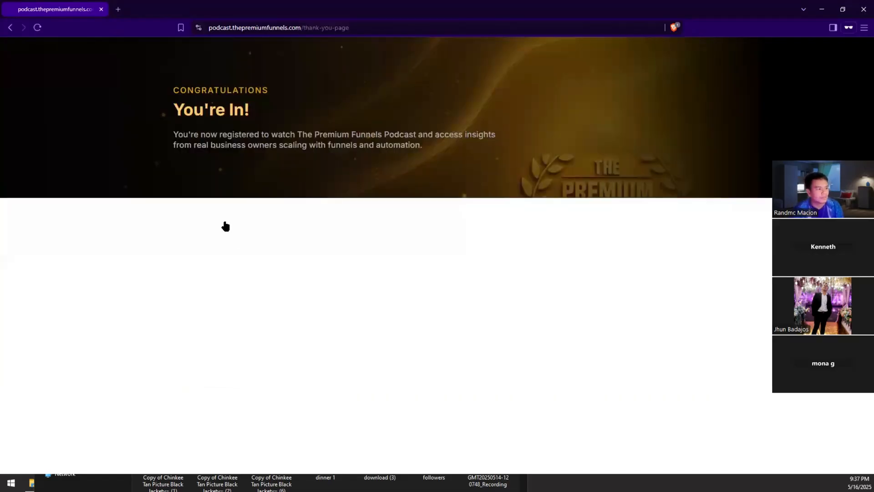
Step: Switch through the browser windows back to Make
key("alt+Tab")
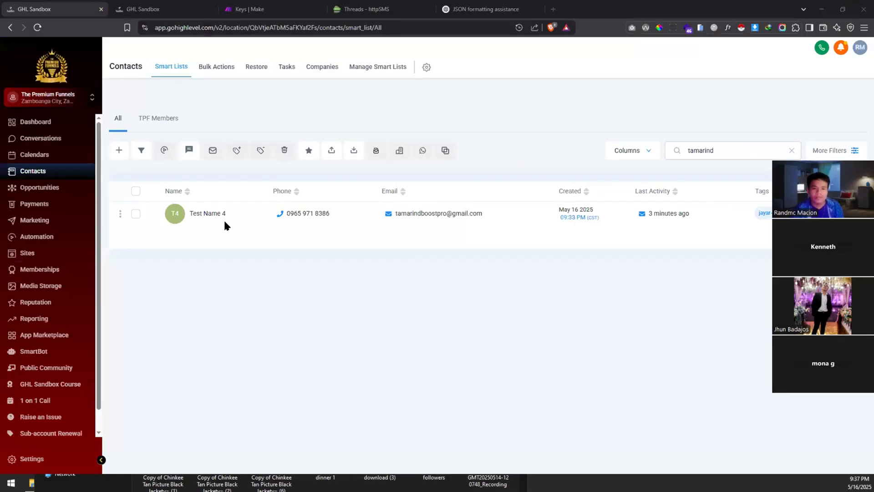
key("alt+Tab")
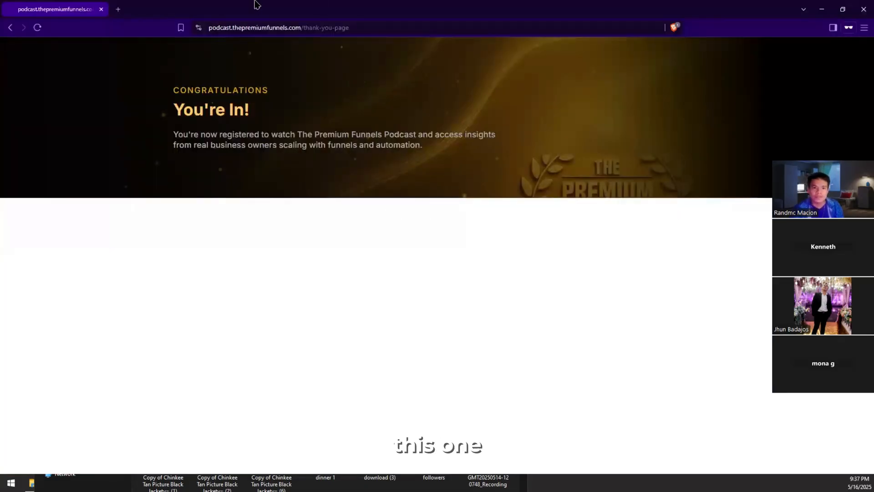
key("alt+Tab")
key("ctrl+Tab")
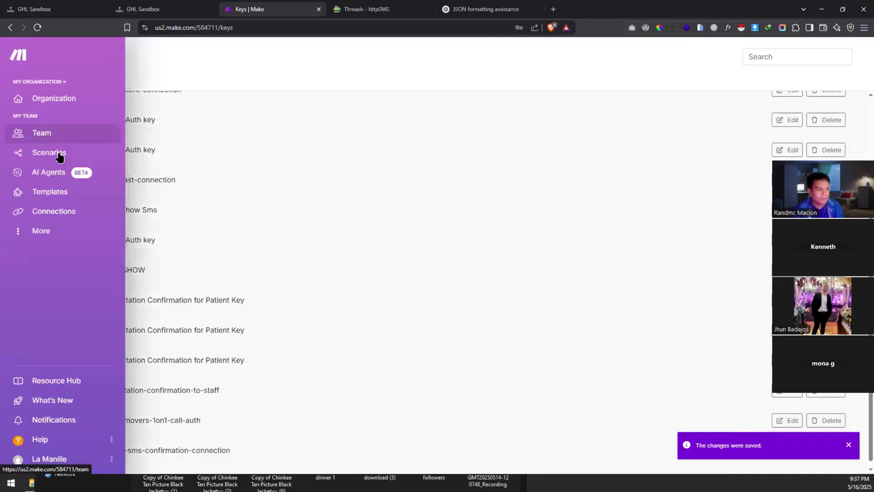
Step: Open SMS Confirmation from Scenarios and view the 9:37:35 PM run's details in History
left_click(60, 157)
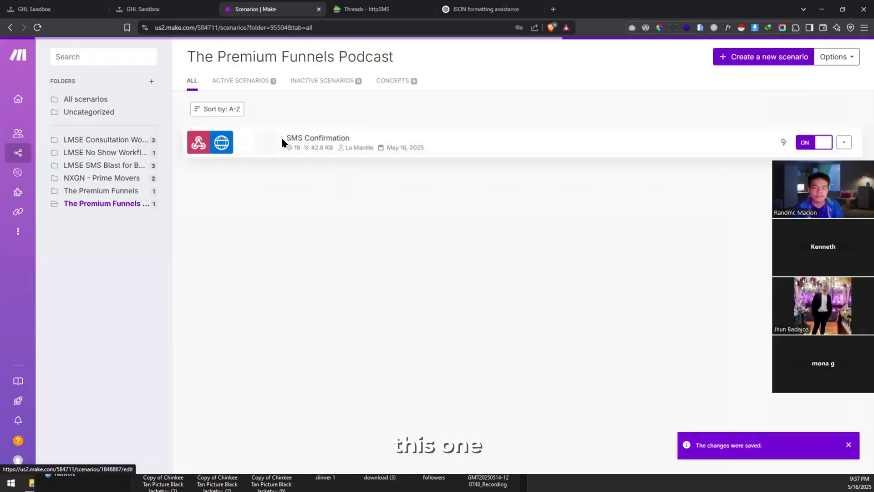
left_click(280, 138)
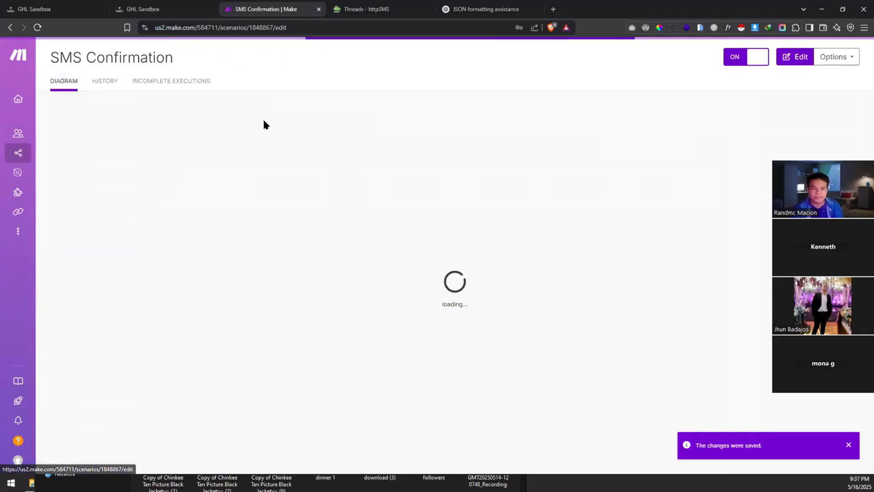
left_click(111, 90)
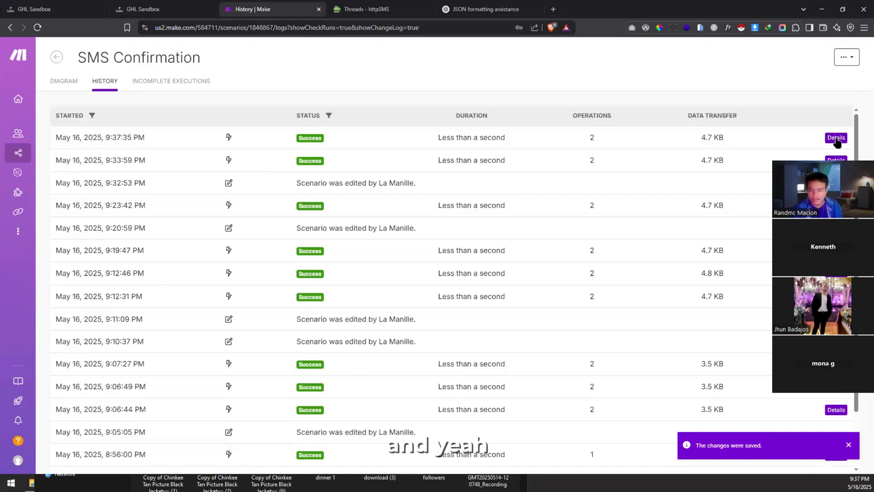
left_click(836, 138)
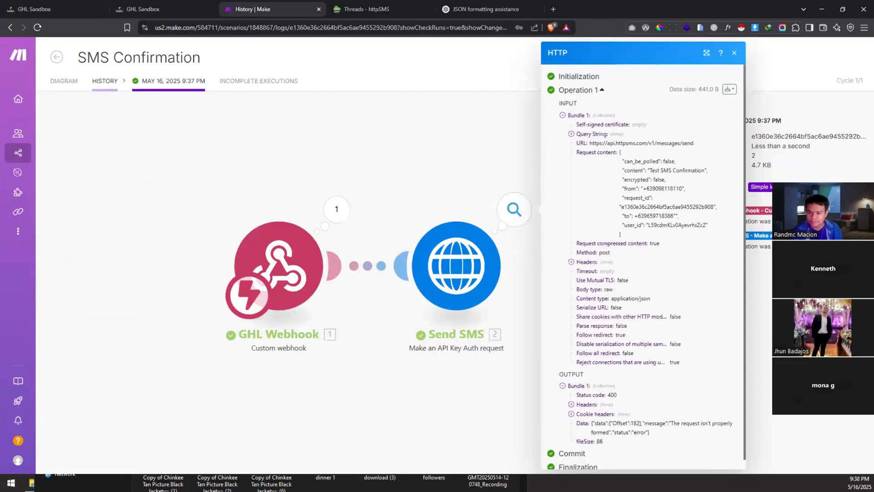
Step: Check the Send SMS run's Status code 400 error, then open the phone photo of httpSMS
left_click_drag(618, 395, 576, 397)
left_click(641, 394)
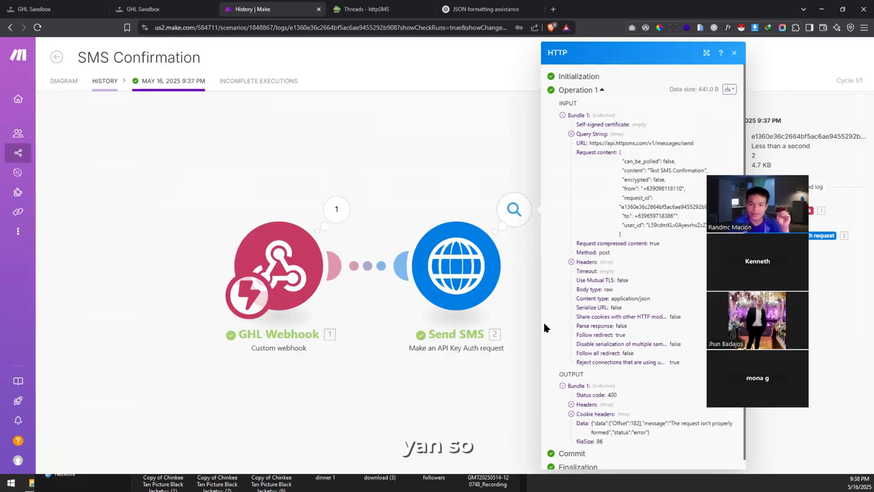
left_click(491, 332)
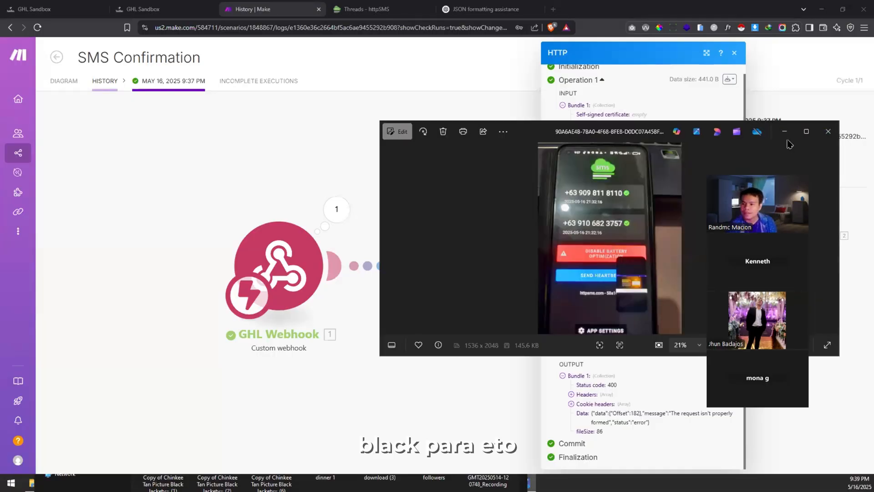
Step: View the httpSMS sent-messages phone screenshot full-screen in Photos, then close it
left_click(806, 131)
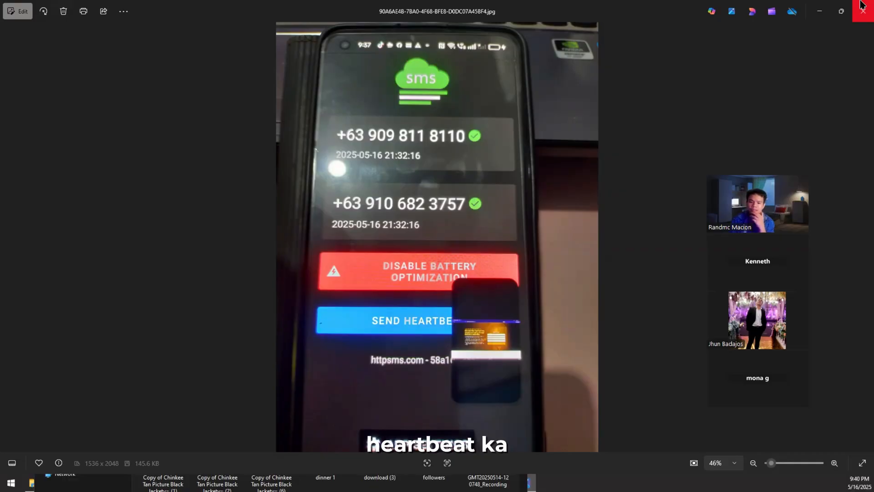
left_click(862, 4)
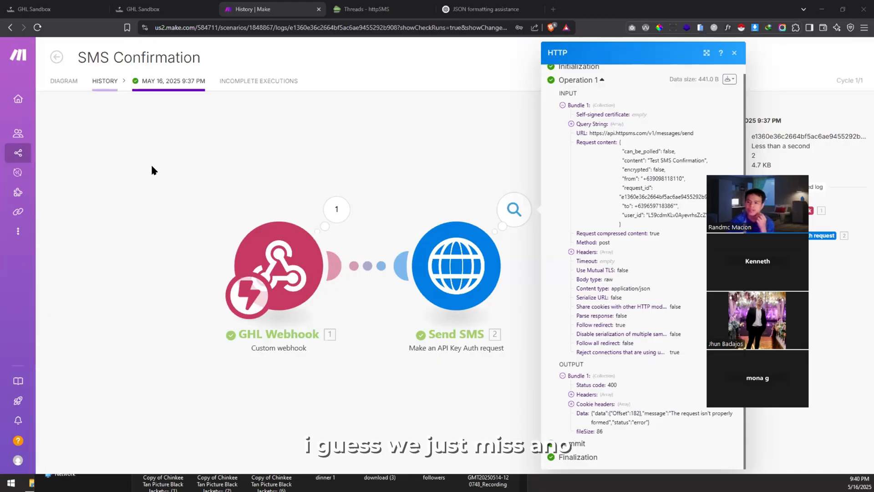
Step: Return from the 9:37 PM run details to the SMS Confirmation history list
left_click(62, 63)
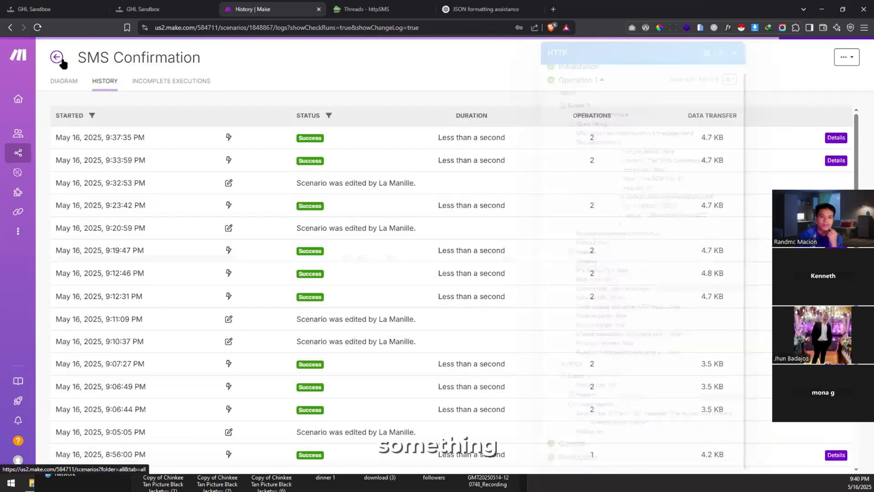
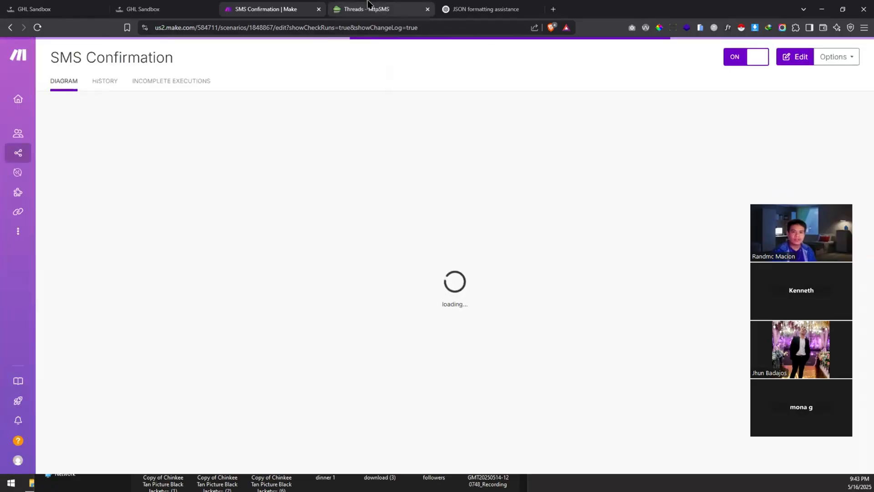
Step: Check the current sender phone number on the httpSMS threads page
left_click(368, 9)
left_click(73, 67)
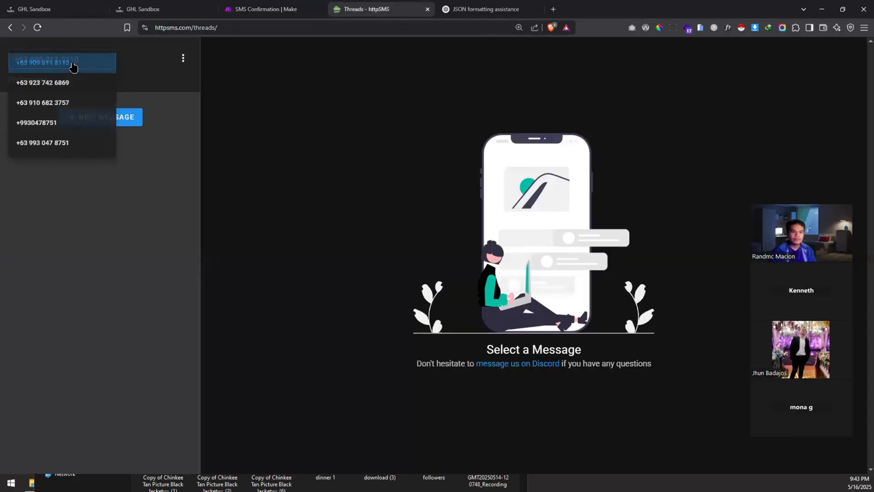
left_click(101, 68)
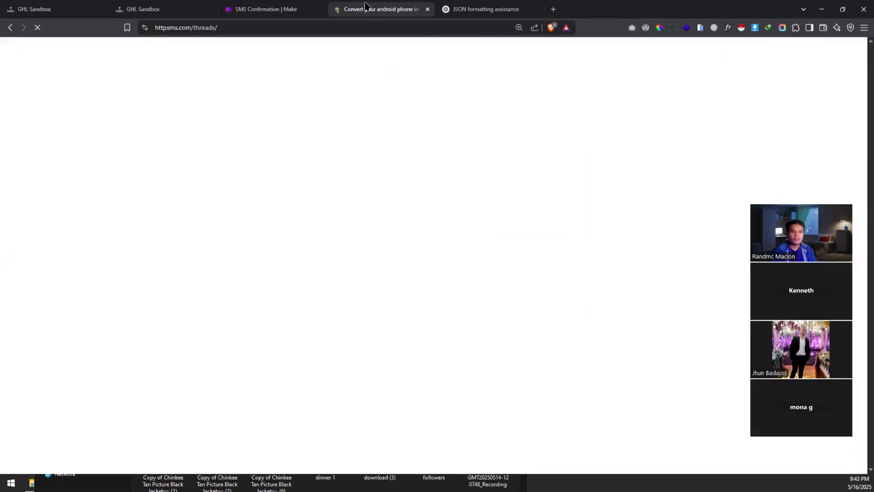
Step: Back in Make, open the 9:37 PM run and its Send SMS operation log
left_click(282, 10)
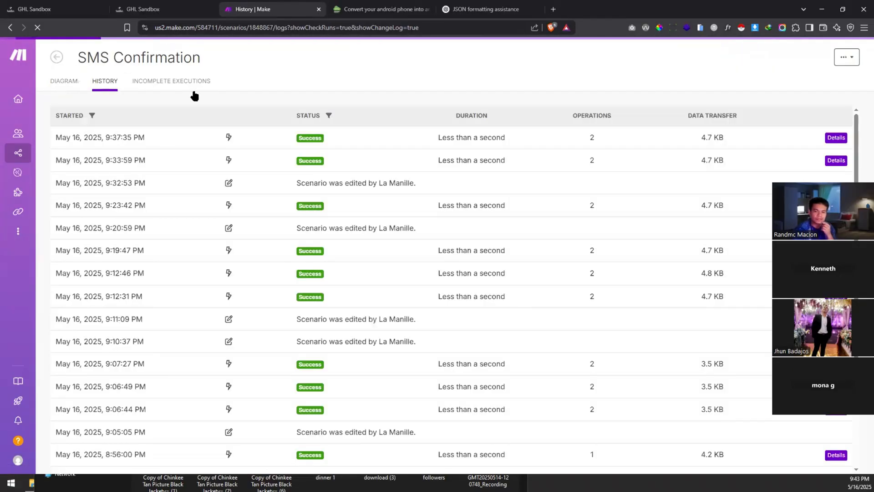
left_click(836, 138)
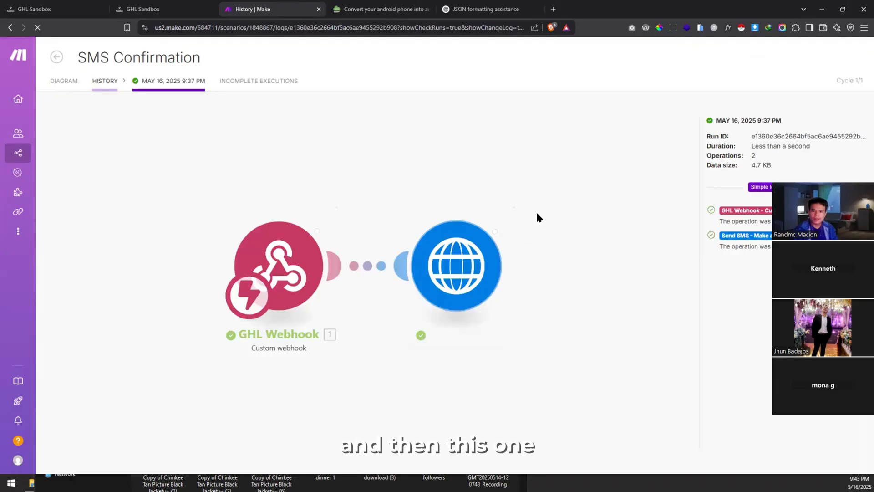
left_click(514, 209)
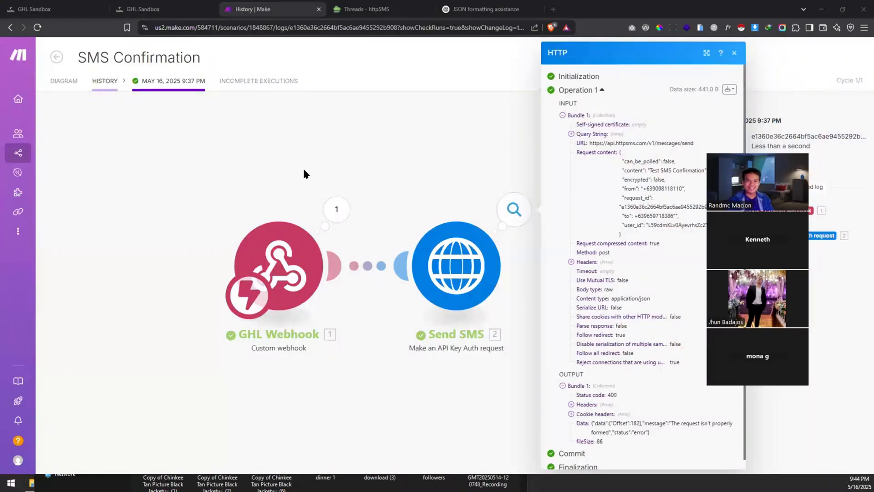
Step: Close the Send SMS operation inspector to reveal the 9:37 PM run diagram
left_click(301, 170)
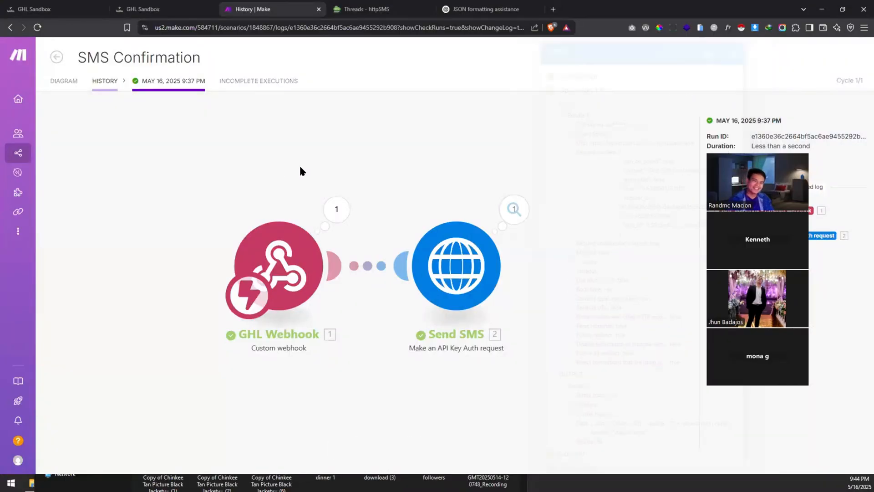
Step: In Miro, pan and zoom the Existing Integration diagram around GHL SANDBOX
key("alt+Tab")
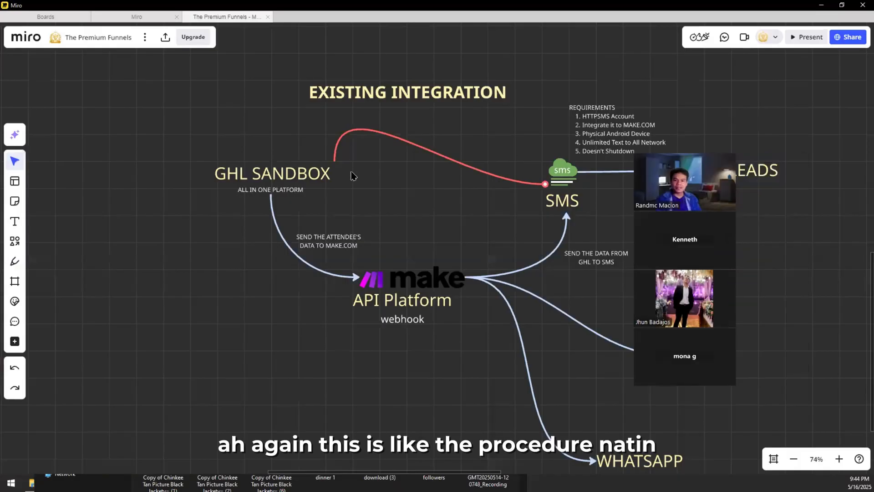
left_click_drag(351, 172, 384, 158)
left_click_drag(279, 110, 248, 212)
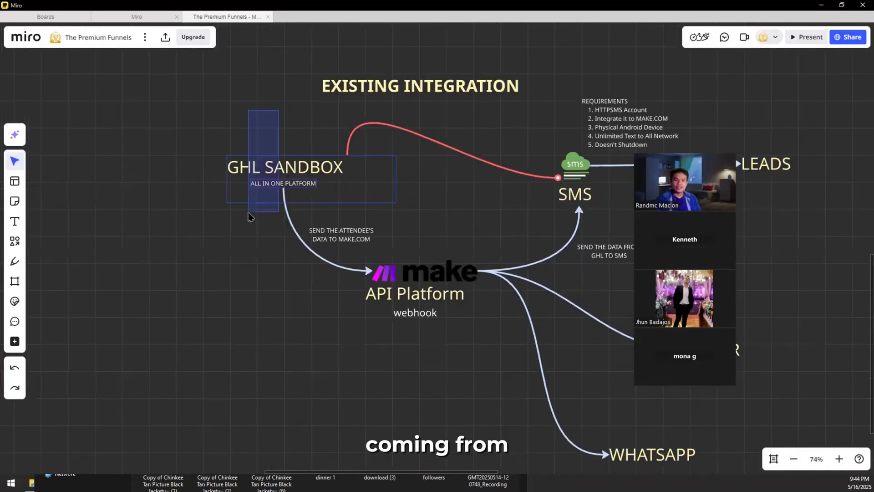
scroll(253, 156, "up", 3)
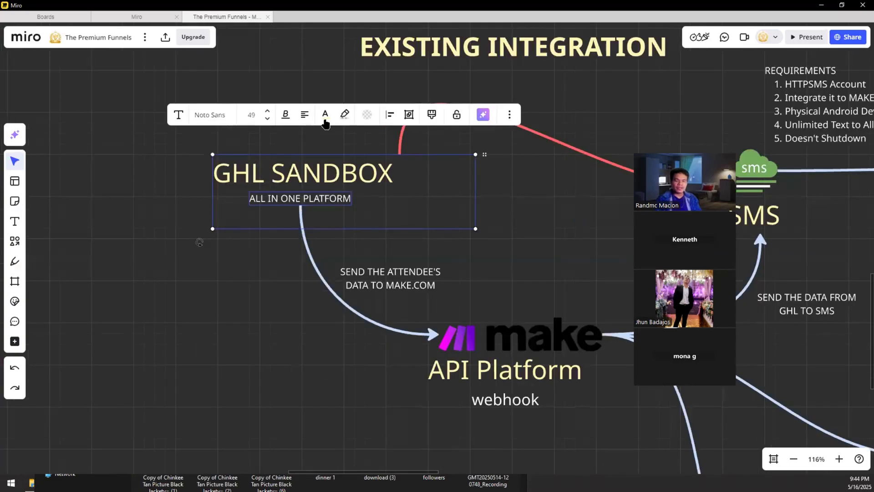
left_click(318, 148)
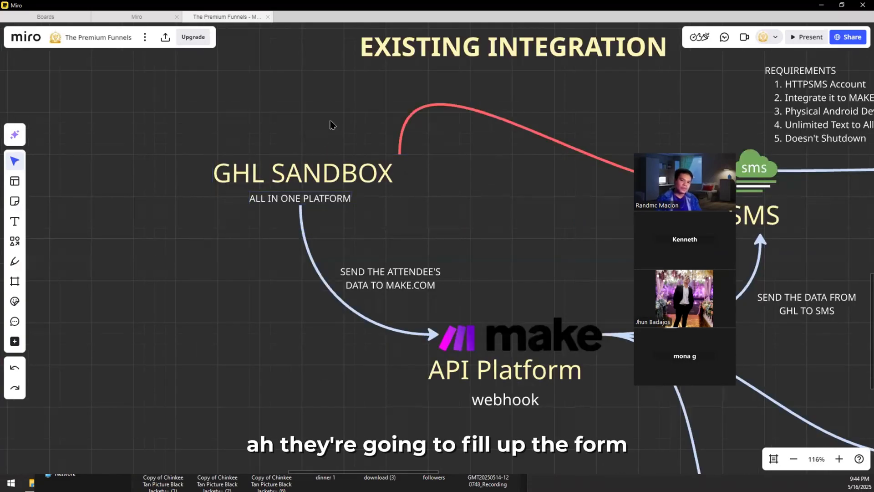
scroll(331, 122, "down", 3)
left_click_drag(333, 119, 252, 52)
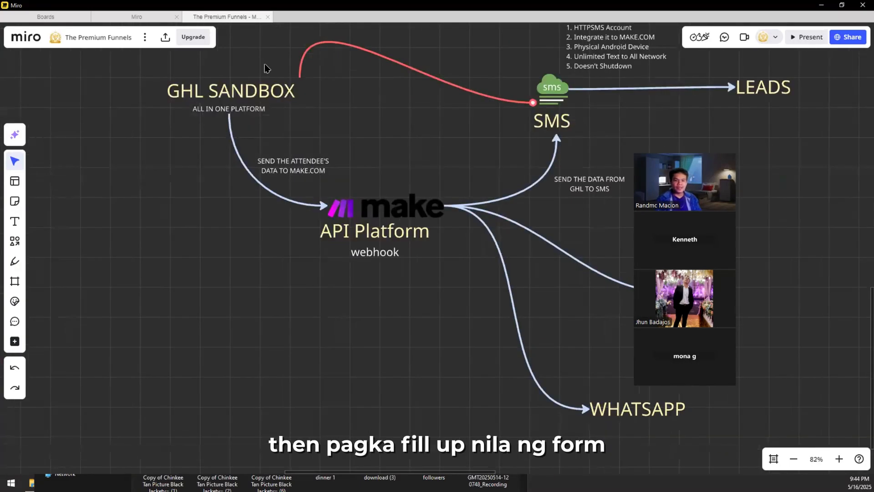
scroll(250, 120, "up", 3)
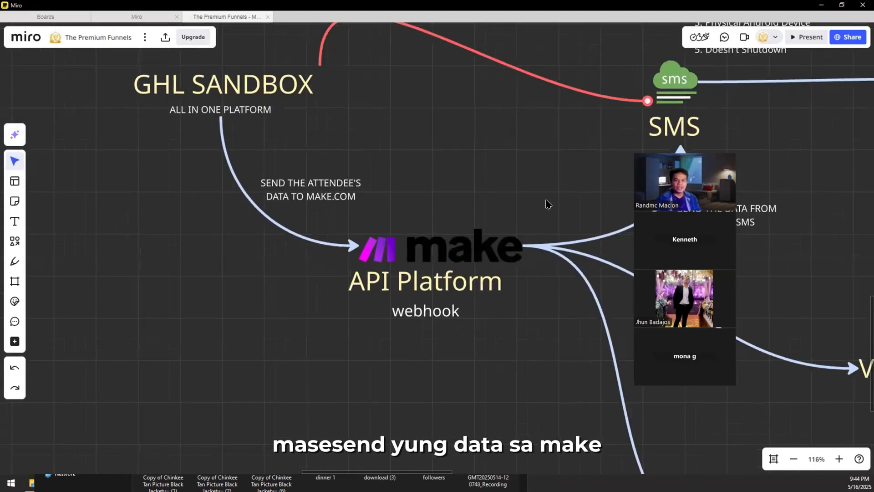
Step: Drag the make, API Platform and webhook group lower, then return to Make
left_click_drag(545, 199, 431, 339)
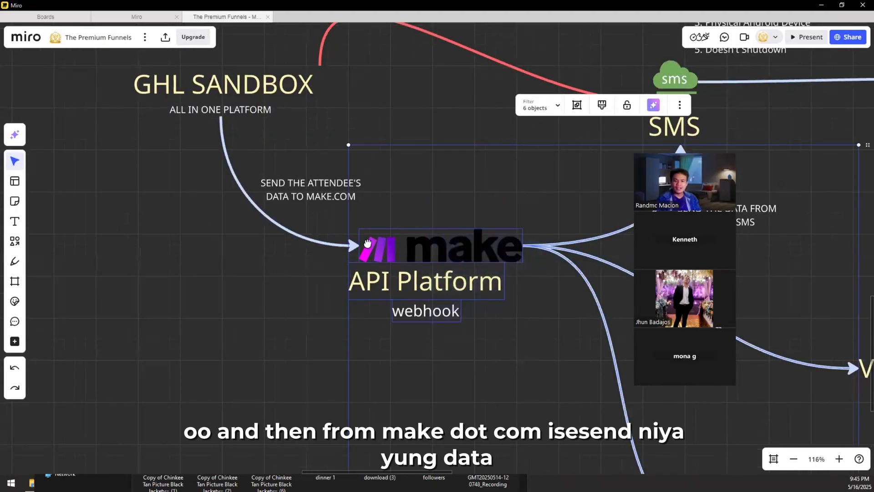
left_click_drag(447, 234, 383, 137)
left_click_drag(327, 201, 304, 329)
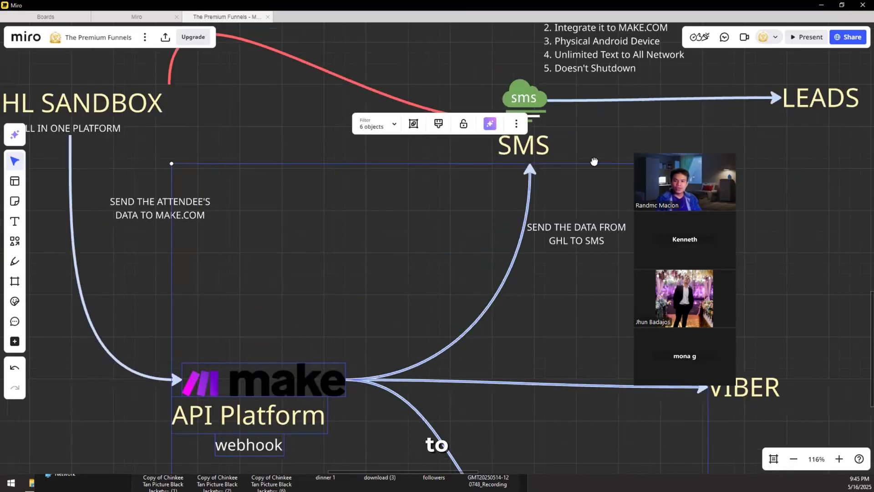
scroll(591, 168, "down", 4)
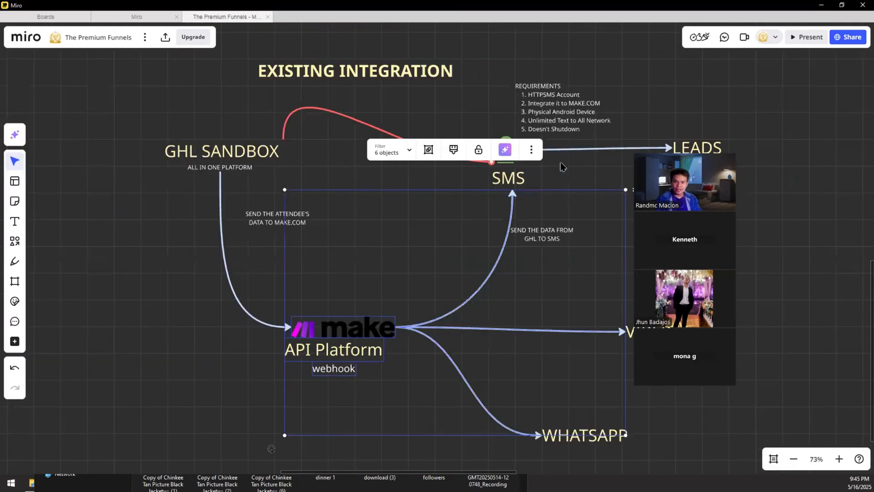
scroll(556, 138, "down", 2)
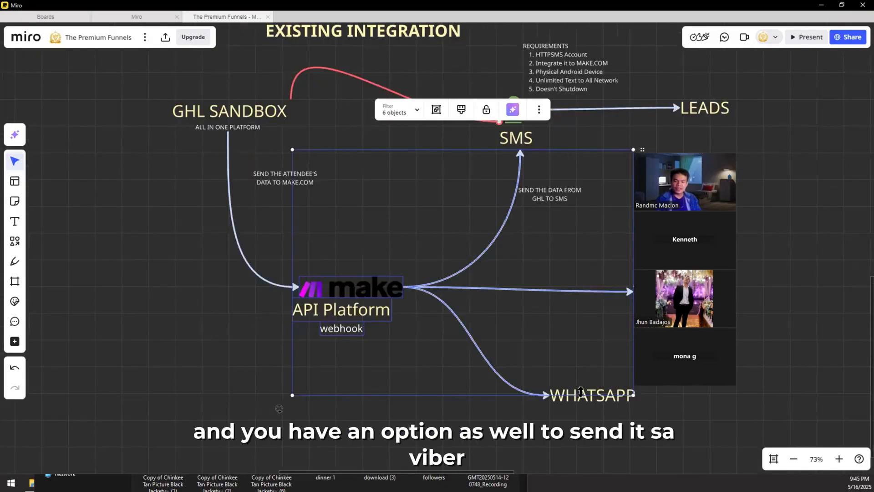
key("alt+Tab")
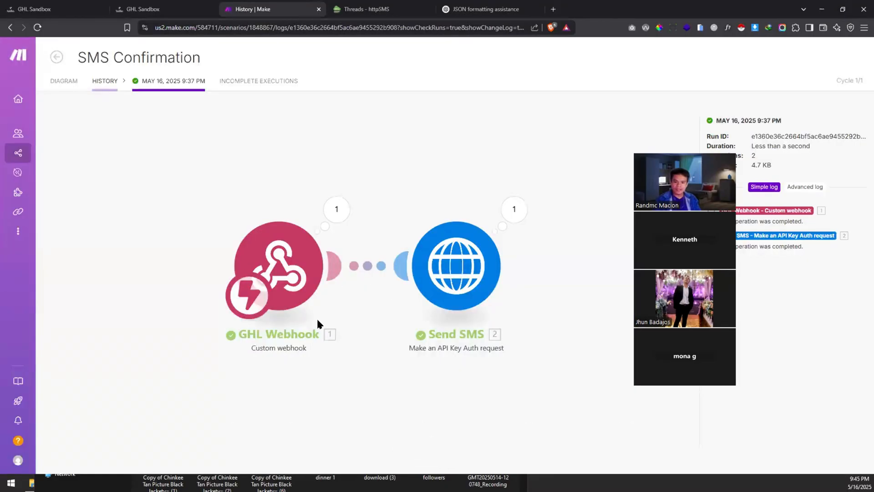
Step: Inspect the Send SMS module's mapped parameters, then return to the SMS Confirmation diagram
left_click(474, 264)
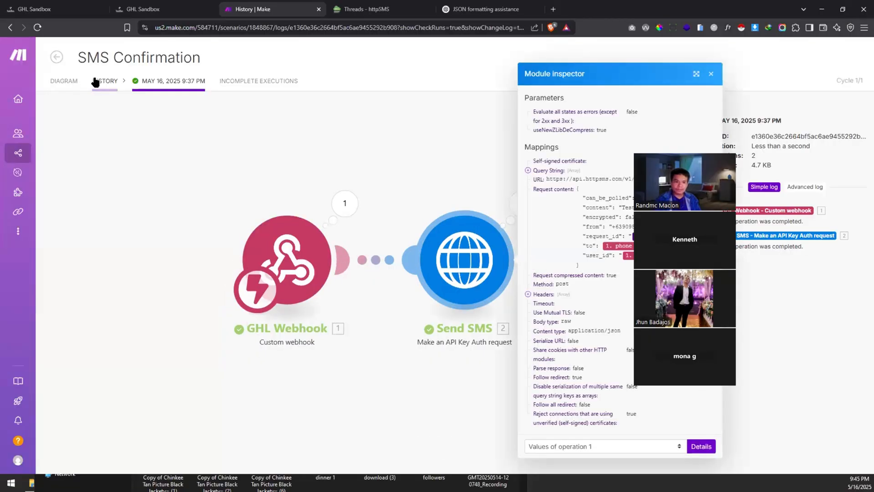
left_click(64, 84)
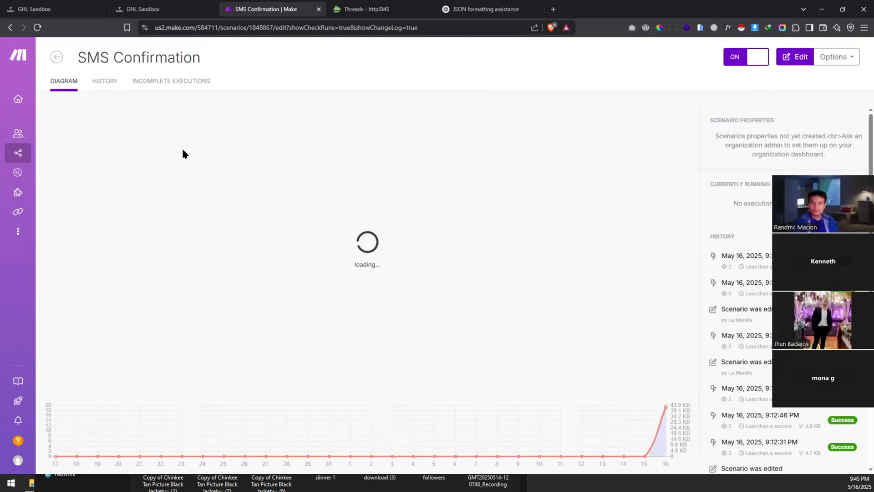
mouse_move(13, 148)
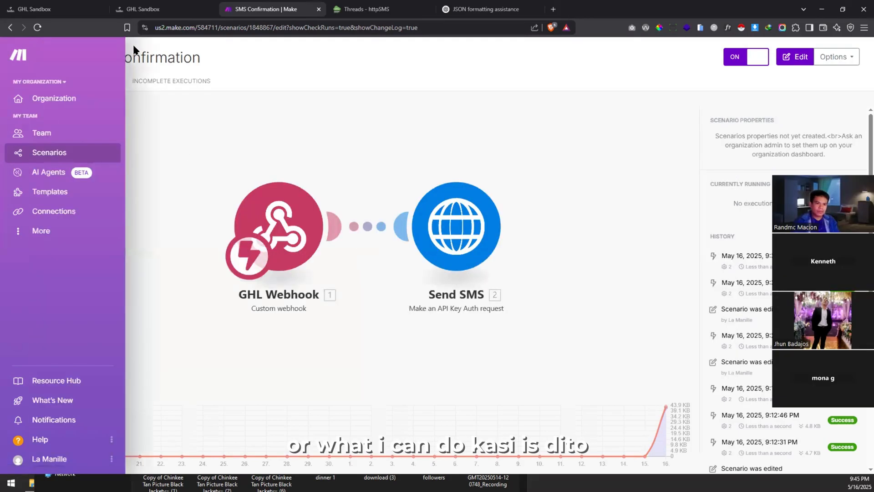
Step: Open the Appointment Workflow scenario and look at its Send SMS module options
left_click(58, 57)
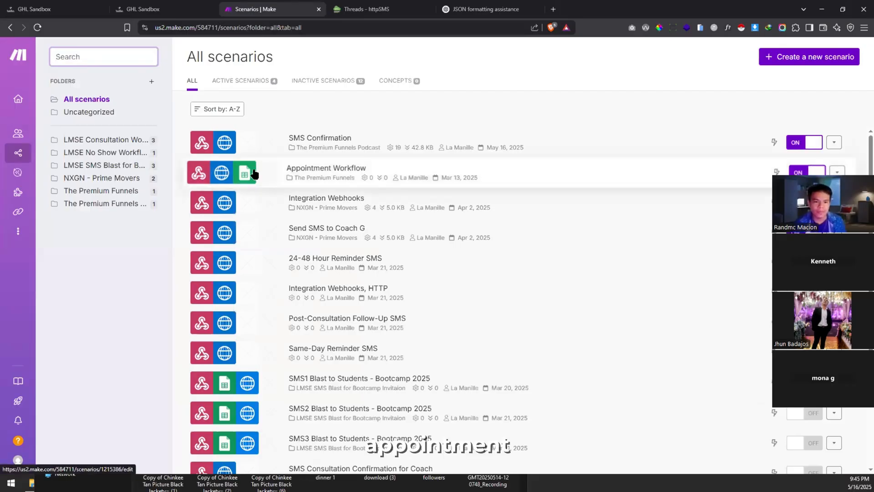
left_click(84, 194)
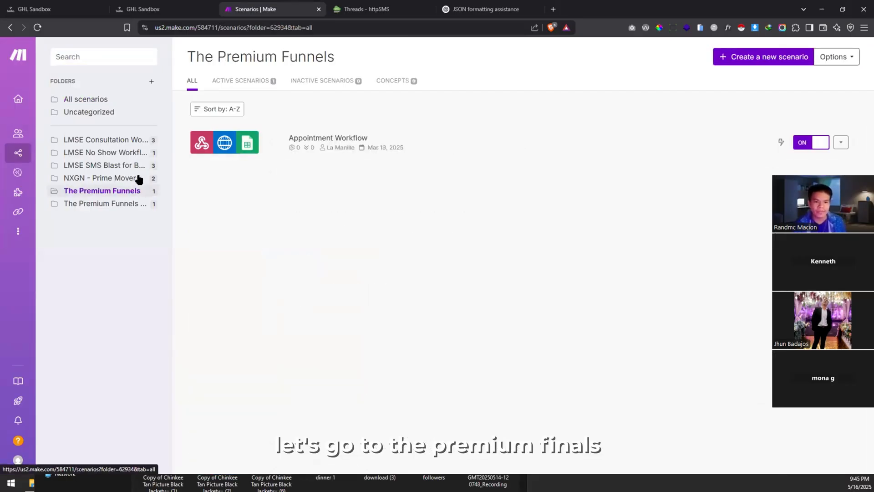
left_click(295, 142)
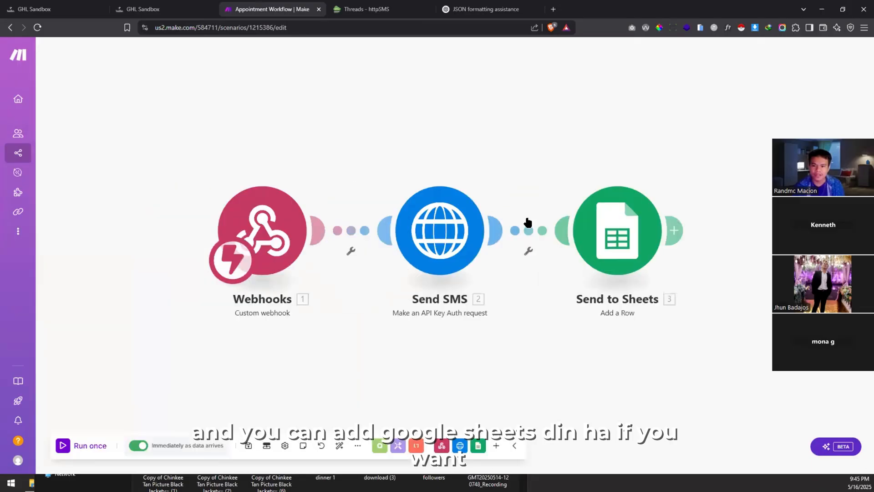
right_click(496, 307)
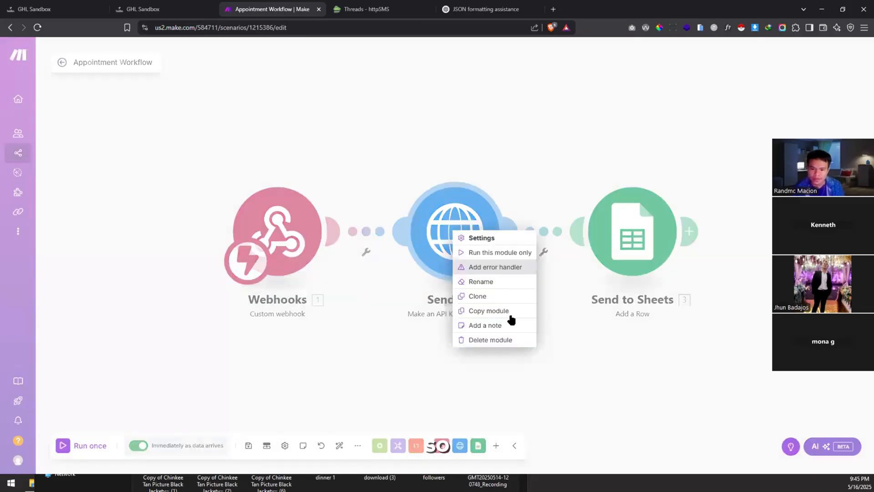
left_click(515, 311)
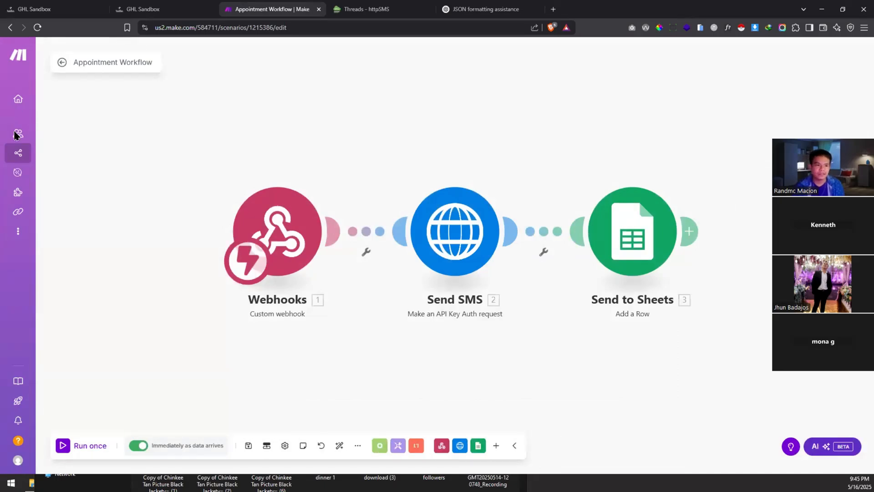
Step: Open SMS Confirmation from The Premium Funnels Podcast folder
left_click(52, 155)
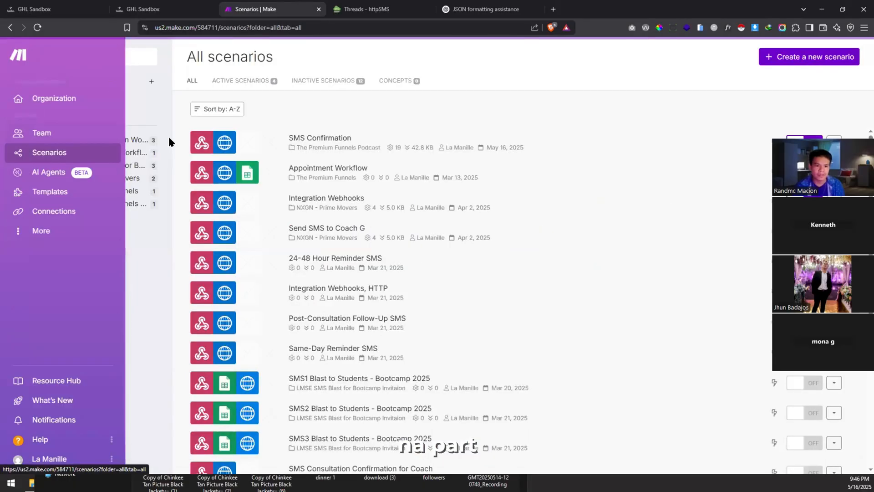
left_click(85, 207)
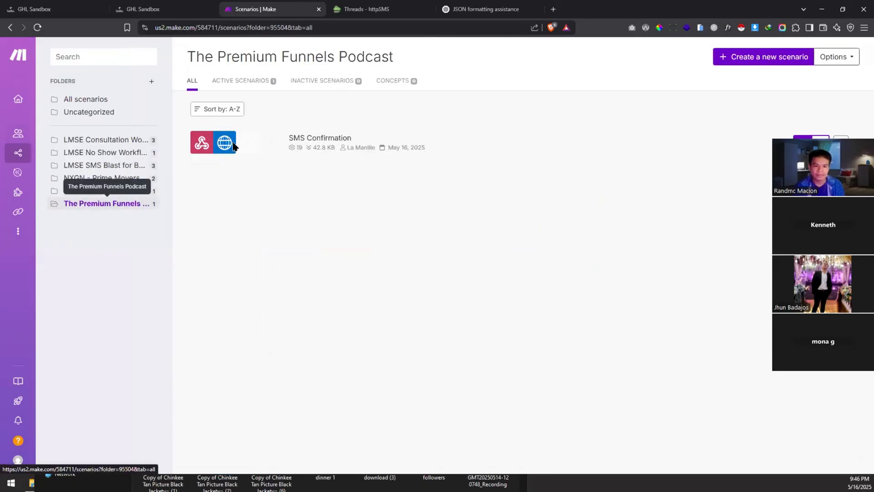
left_click(376, 155)
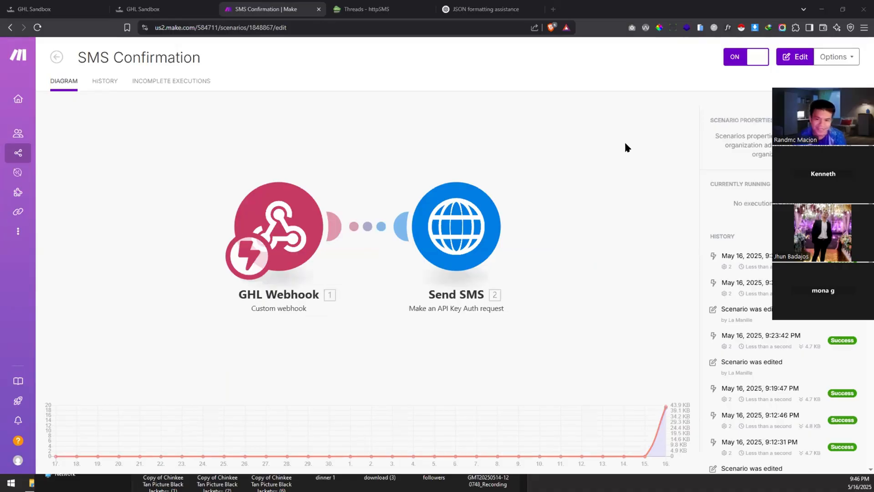
Step: Switch SMS Confirmation into edit mode and bring up the Send SMS module's actions
right_click(439, 217)
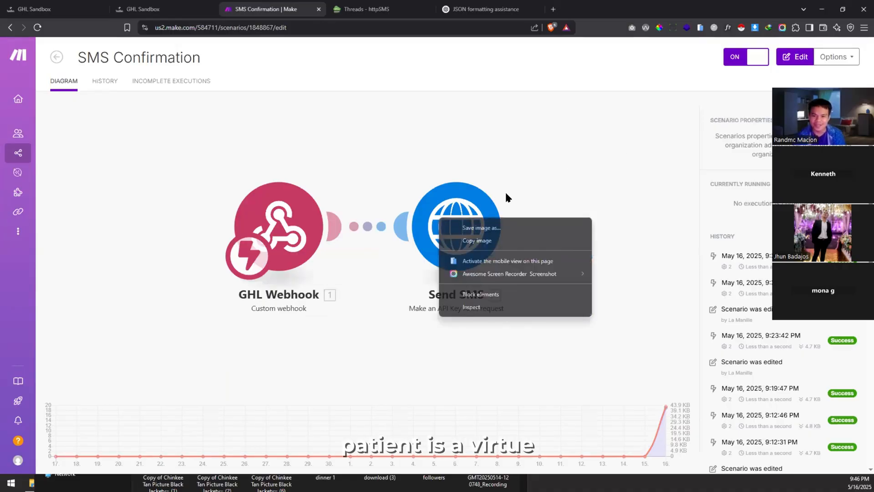
left_click(467, 218)
right_click(592, 298)
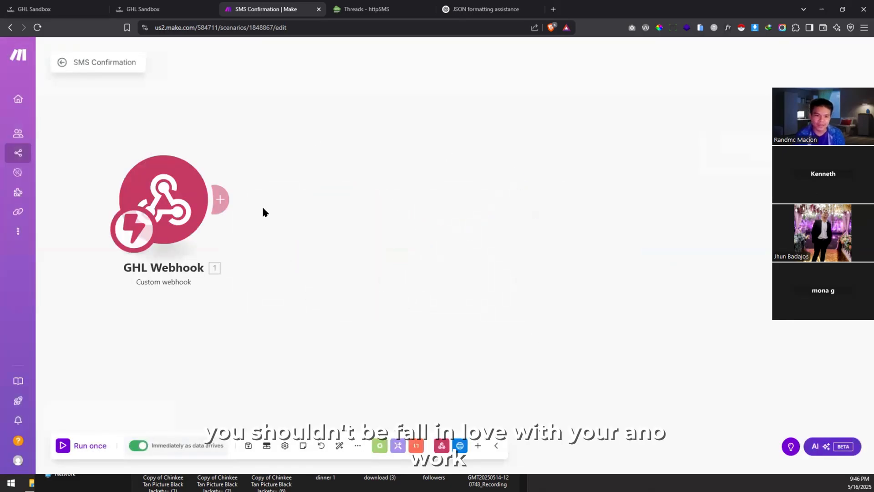
Step: Paste the copied Send SMS module, allowing clipboard access remembered forever
right_click(350, 240)
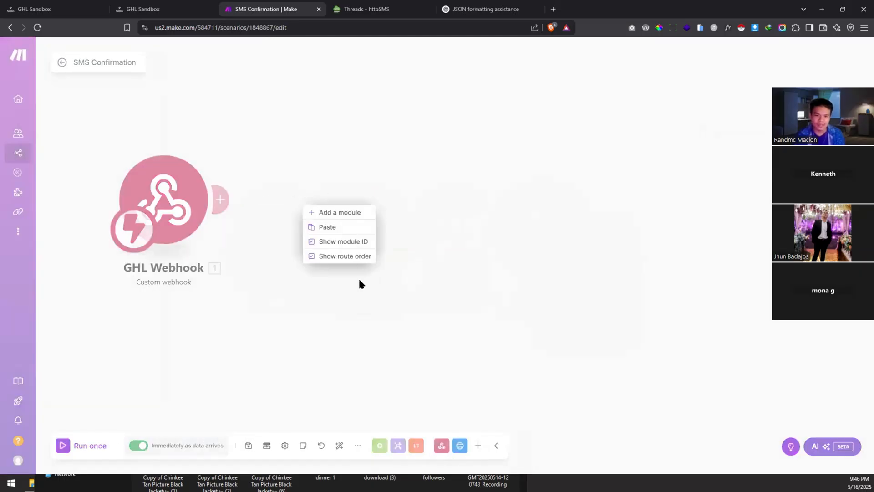
left_click(347, 227)
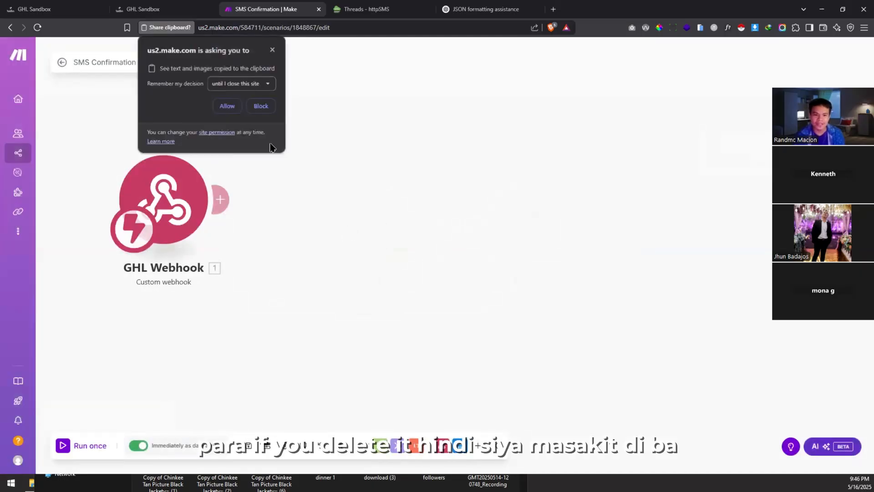
left_click(240, 83)
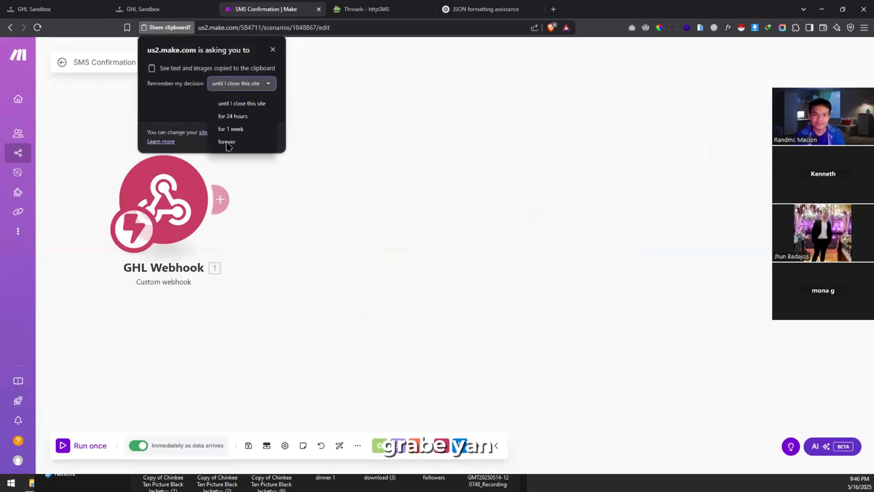
left_click(227, 142)
left_click(227, 105)
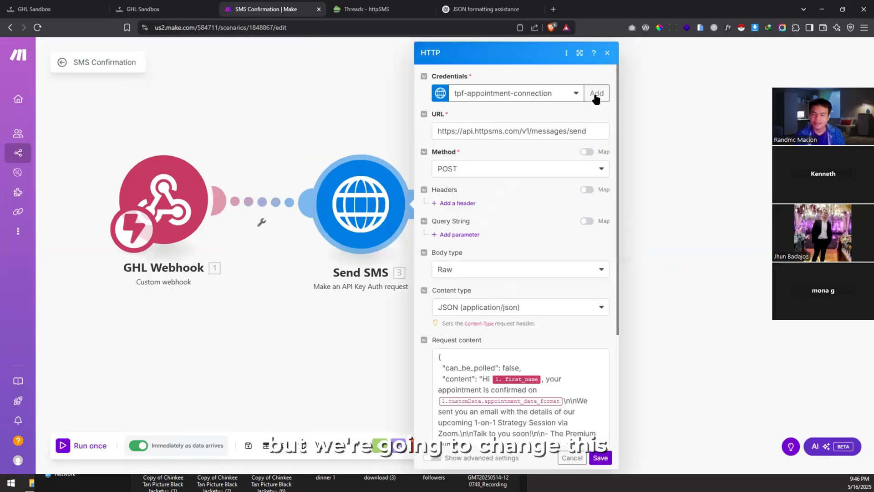
Step: Add a new credential keychain named thepremiumfunnels-podcast
left_click(595, 94)
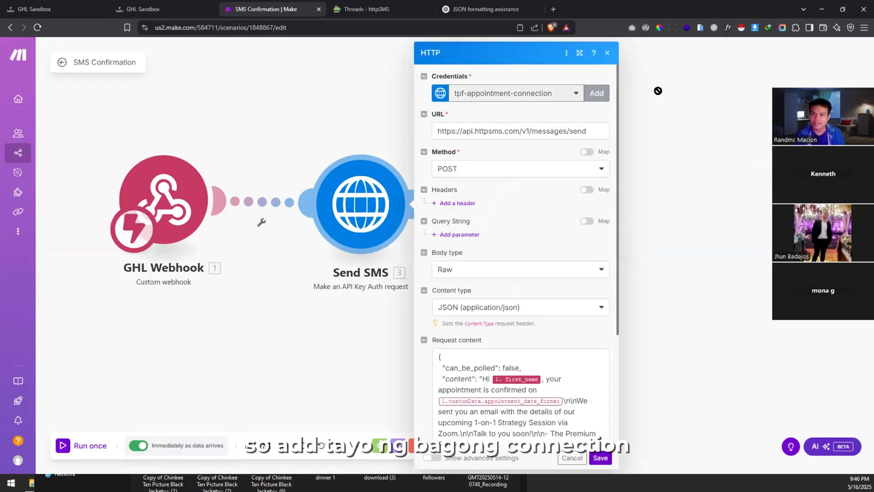
triple_click(686, 92)
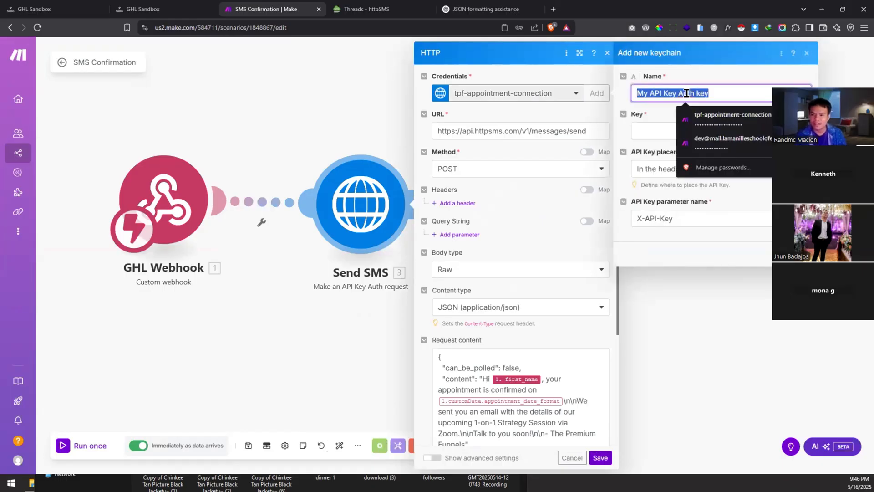
key("BackSpace")
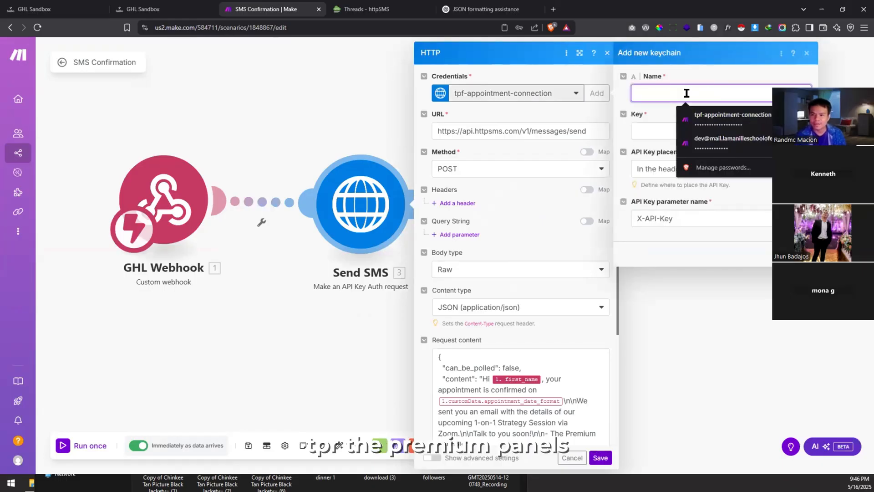
type("thepremiu")
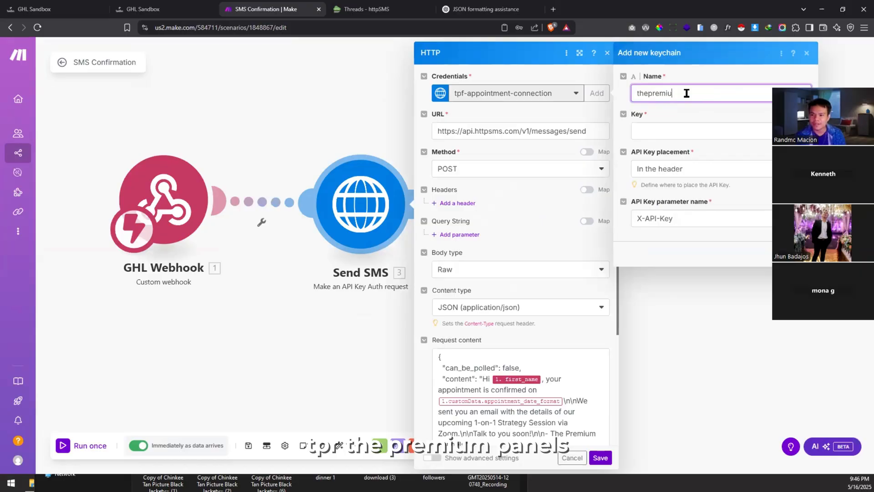
type("mfunnels-podcast")
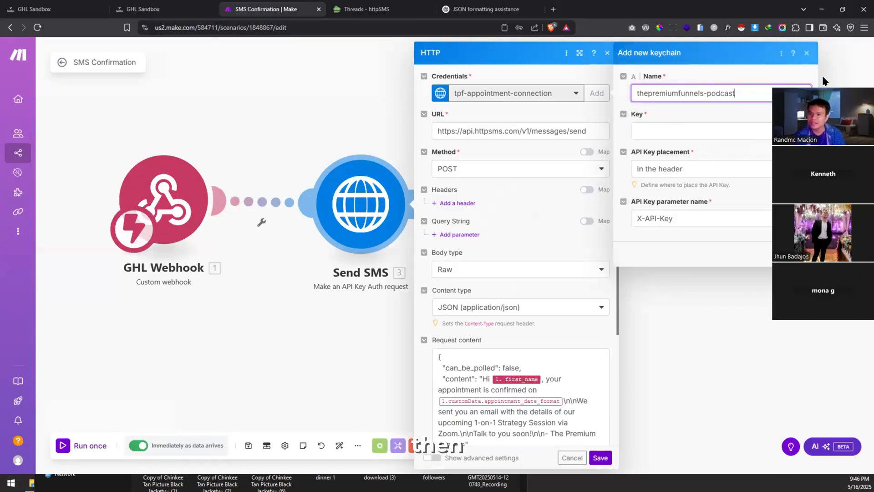
Step: Paste the httpSMS account API key into the keychain and save it
left_click(367, 6)
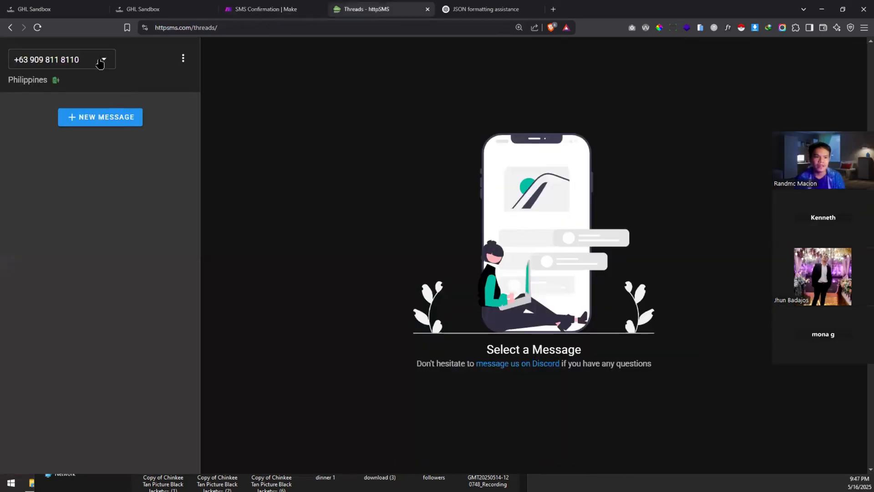
left_click(183, 59)
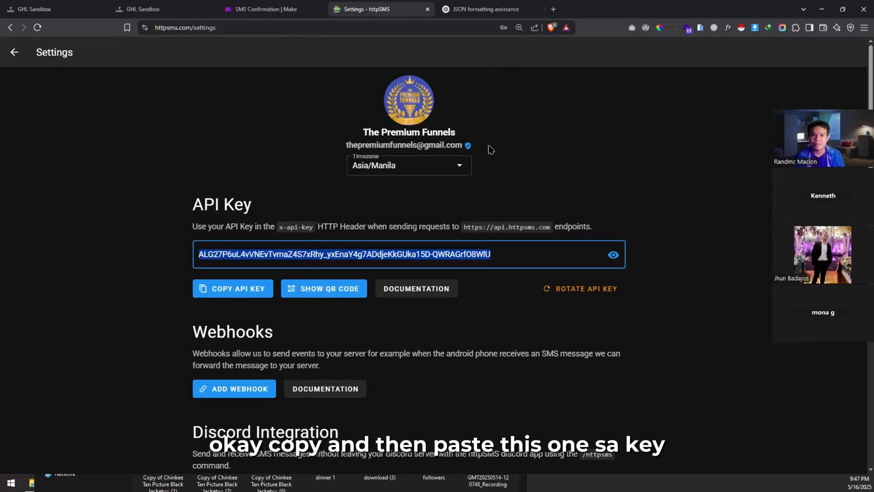
key("ctrl+shift+Tab")
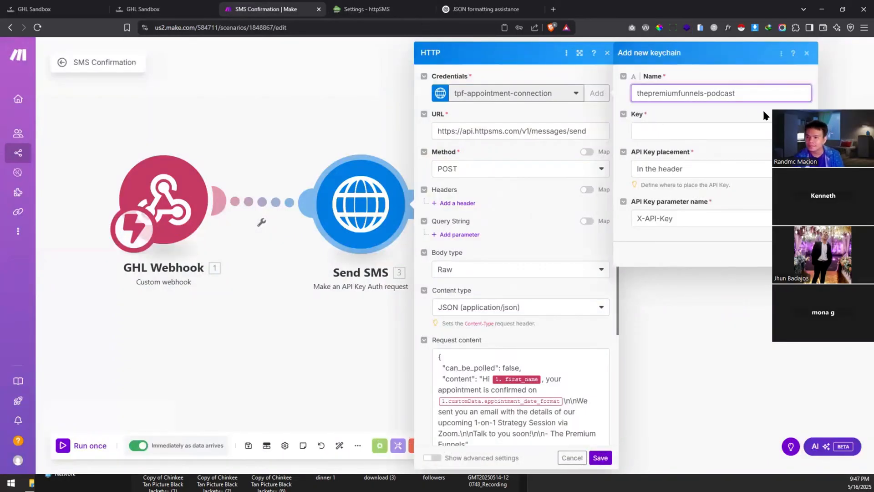
left_click(728, 131)
key("ctrl+v")
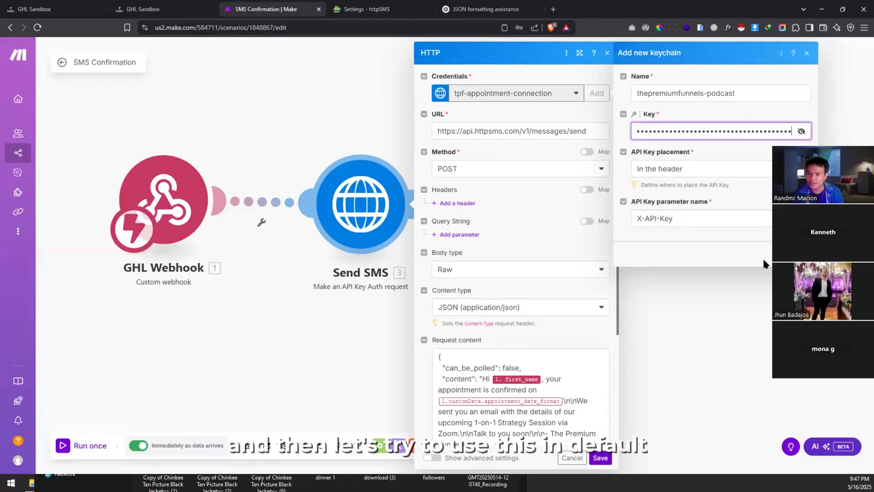
key("Return")
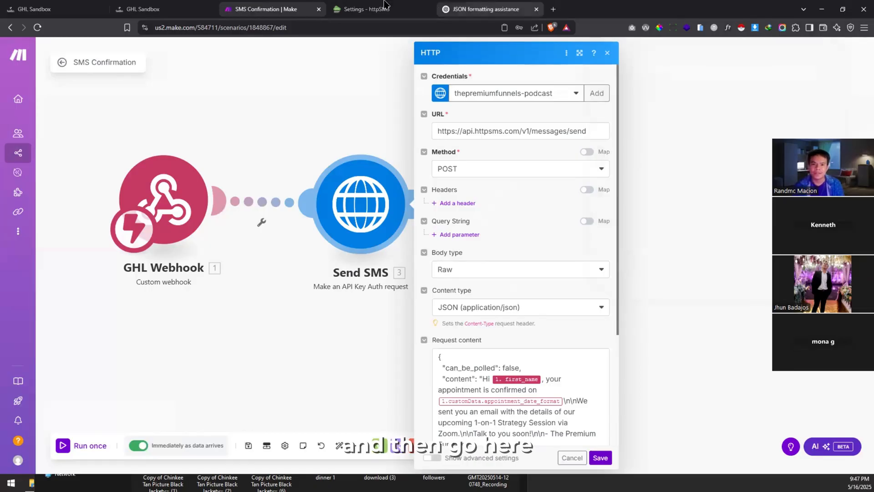
key("ctrl+Tab")
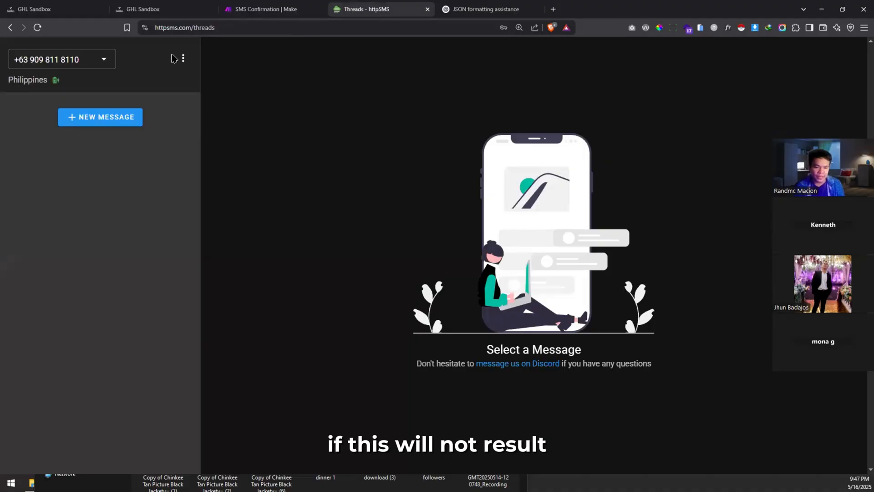
Step: Open the api.httpsms.com/v1/messages/send endpoint from httpSMS and copy its URL
left_click(178, 56)
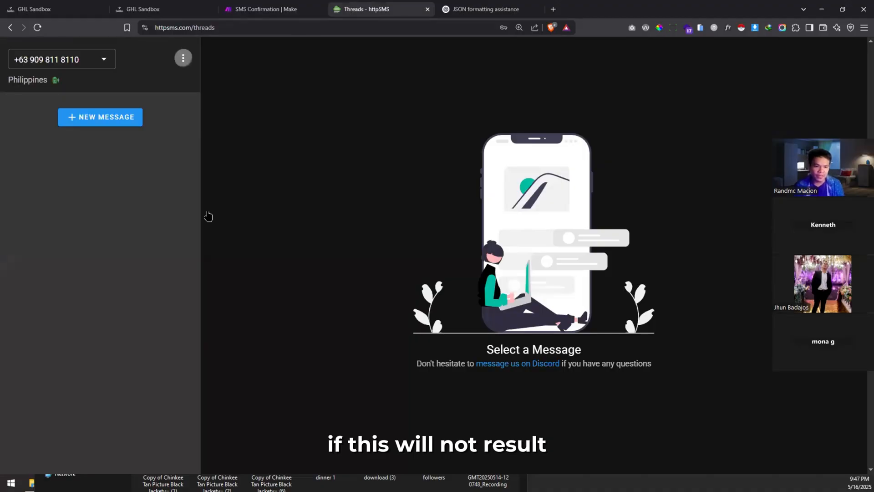
left_click(264, 210)
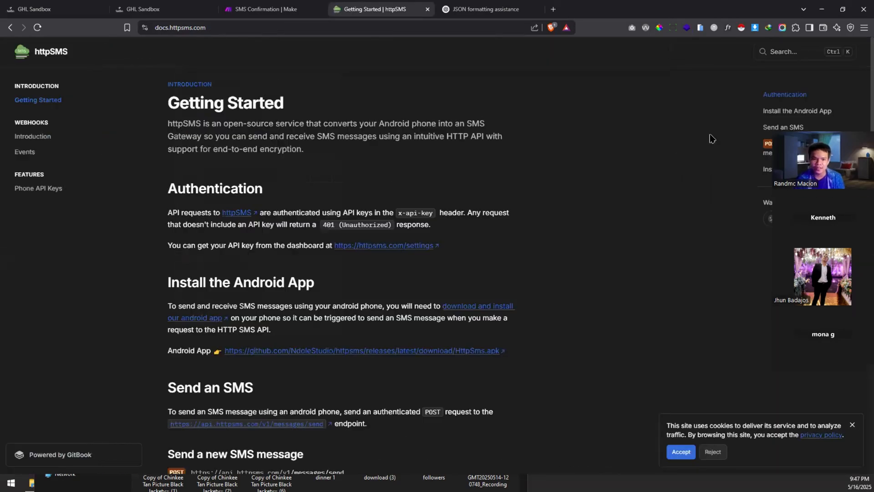
scroll(152, 250, "down", 4)
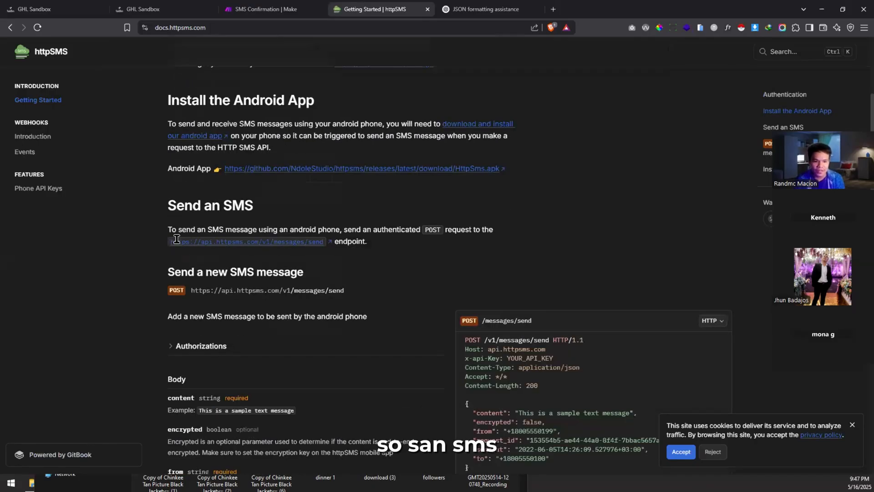
left_click_drag(339, 245, 339, 241)
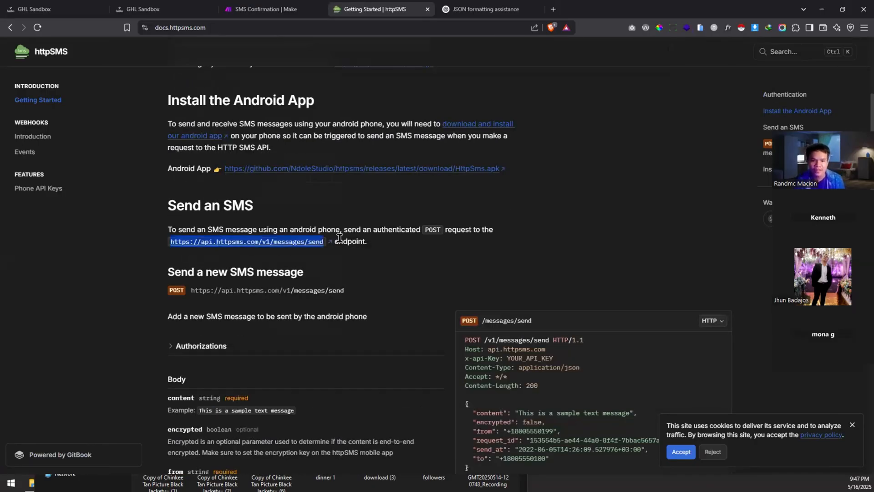
key("ctrl+f")
key("super+shift+s")
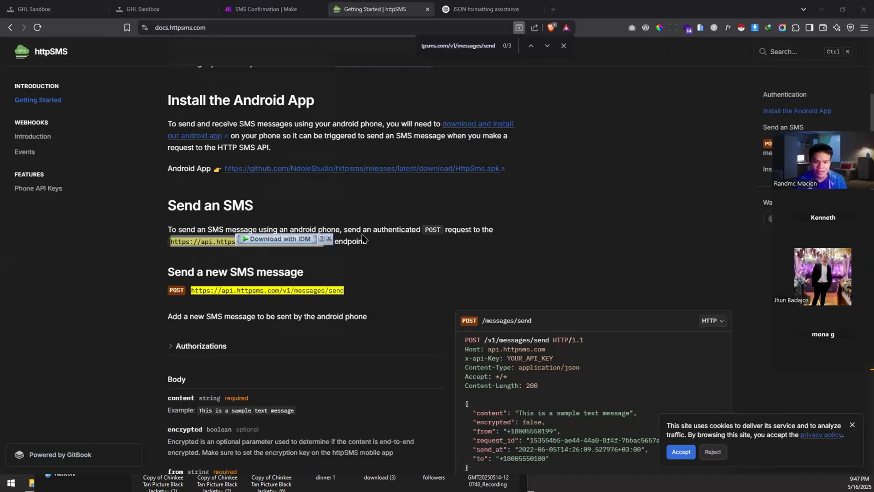
left_click_drag(328, 260, 324, 245)
left_click(326, 240)
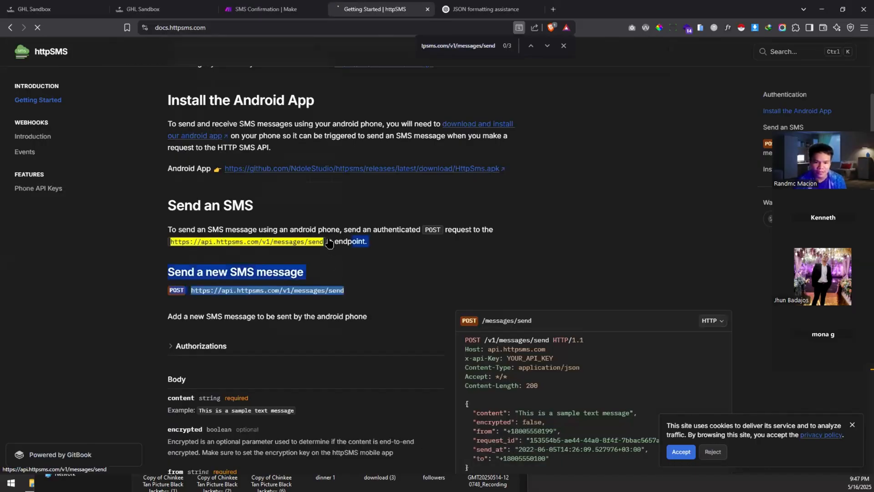
left_click(266, 30)
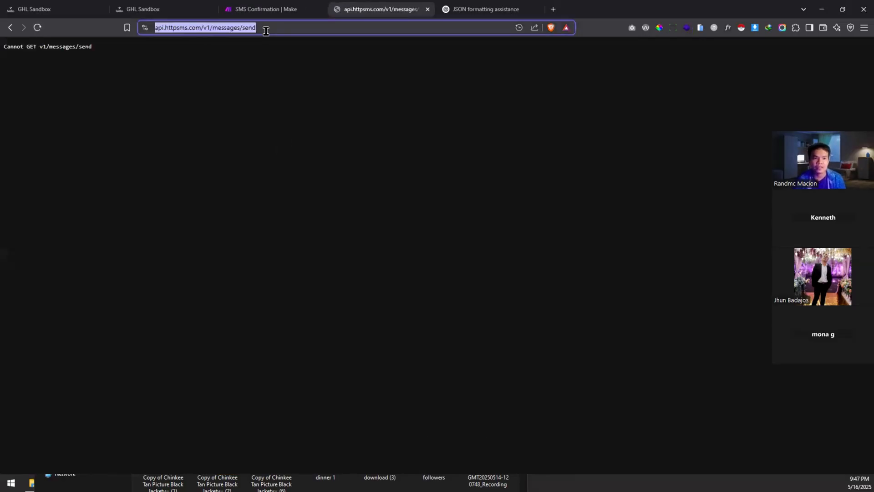
key("ctrl+w")
Step: Review the Send SMS POST method, request URL and JSON request body
left_click(290, 5)
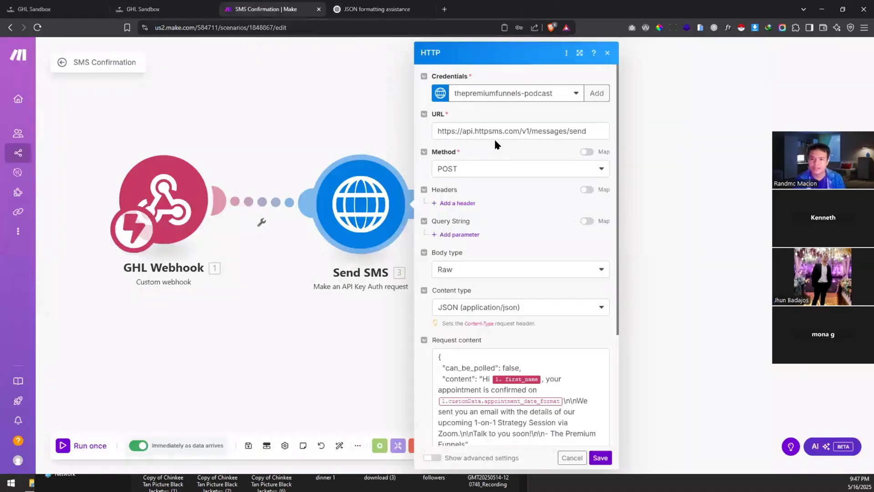
left_click(472, 170)
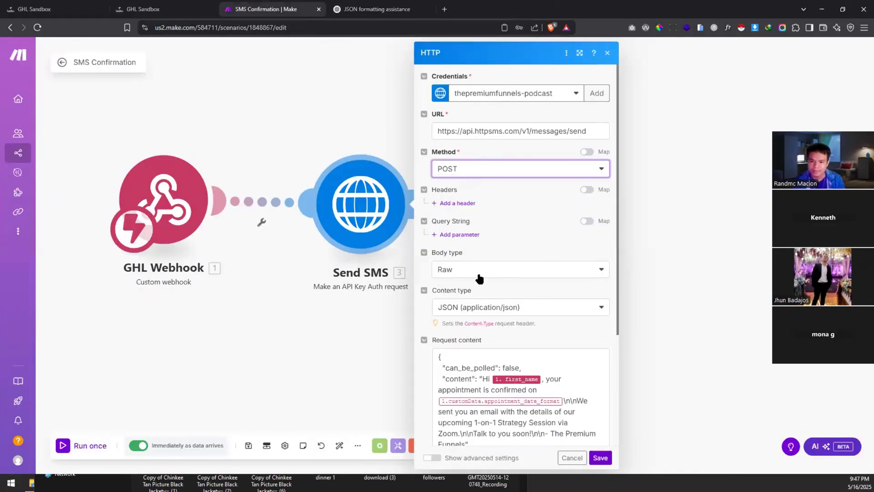
triple_click(492, 129)
left_click(488, 151)
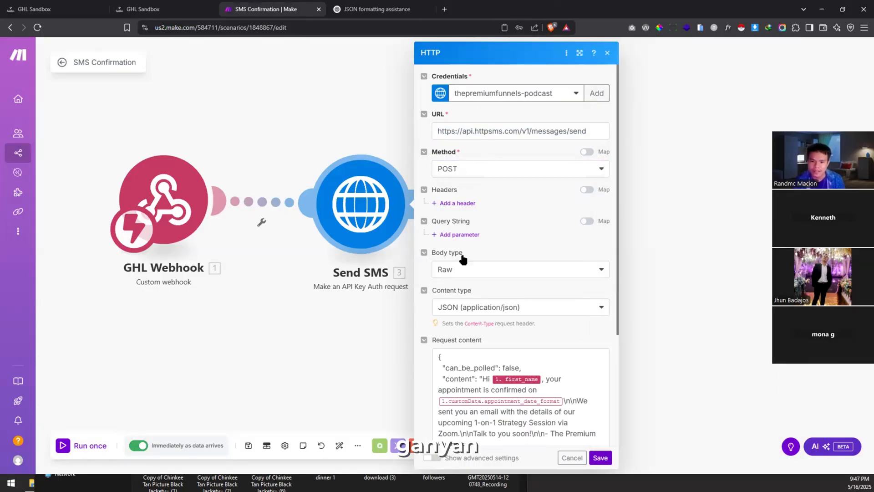
scroll(465, 226, "down", 2)
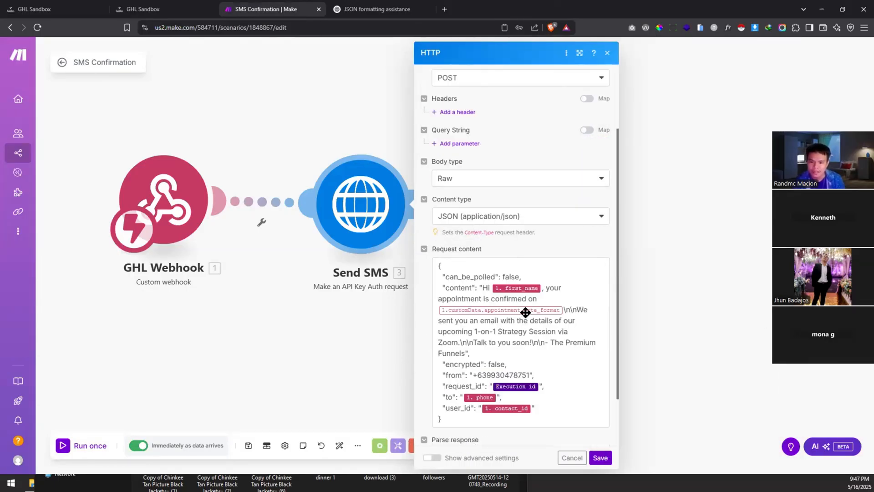
left_click(488, 318)
key("ctrl+a")
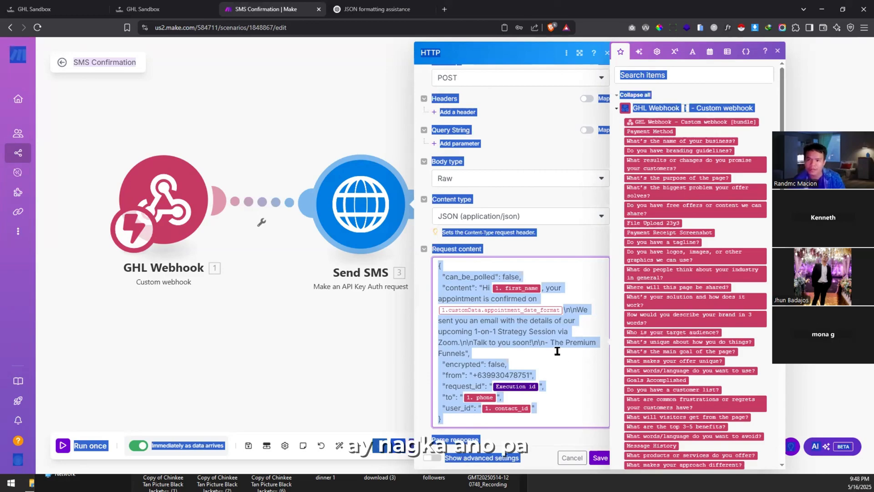
left_click(345, 189)
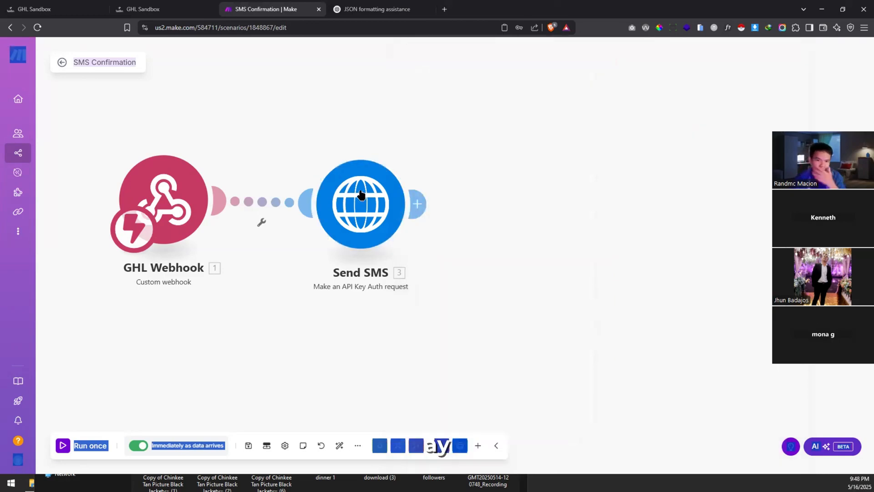
Step: Switch the Send SMS credentials to the thepremiumfunnels-podcast keychain, searching 'thep'
left_click(361, 195)
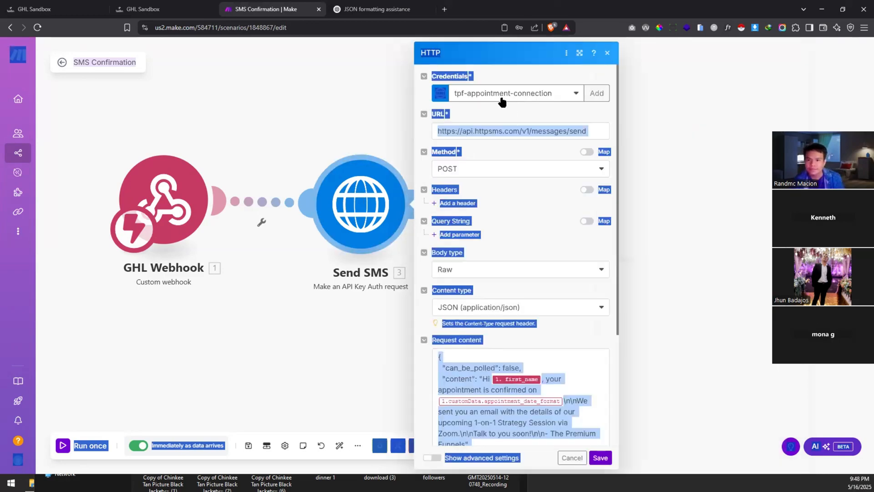
left_click(544, 109)
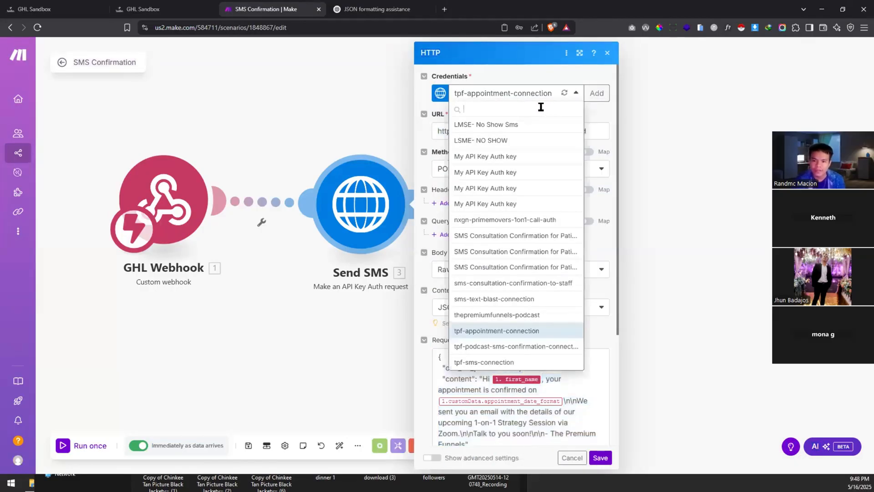
type("thep")
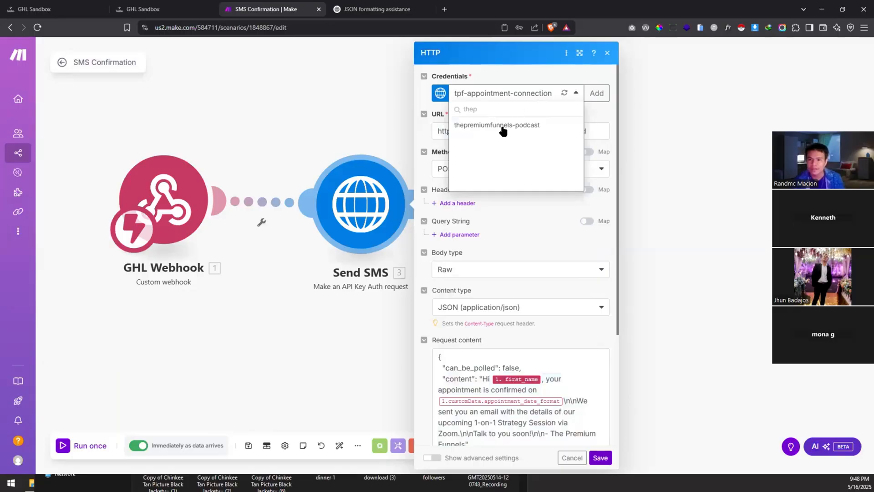
left_click(503, 126)
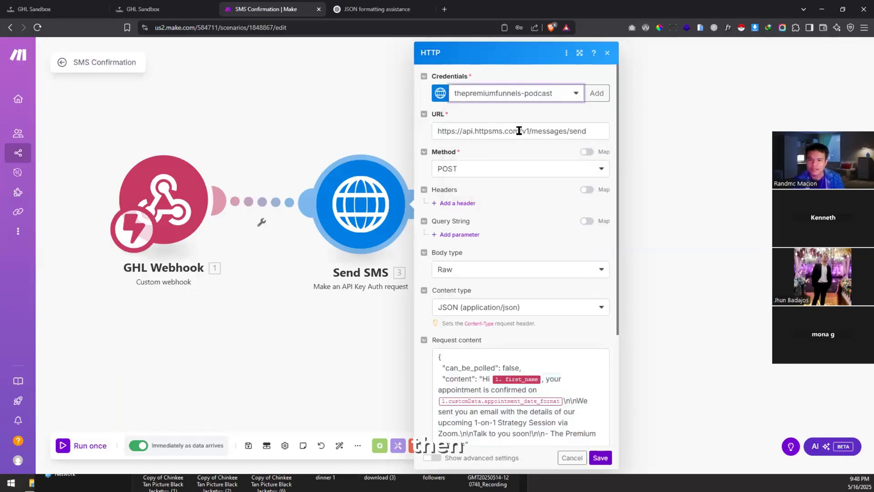
triple_click(518, 130)
left_click(545, 149)
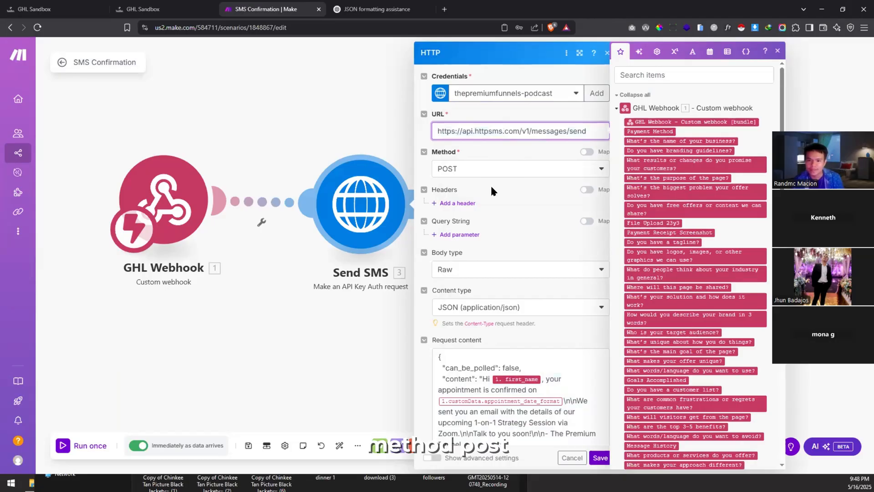
Step: Delete the date mapping and 'on' so the body reads 'your appointment is confirmed.'
scroll(489, 264, "down", 4)
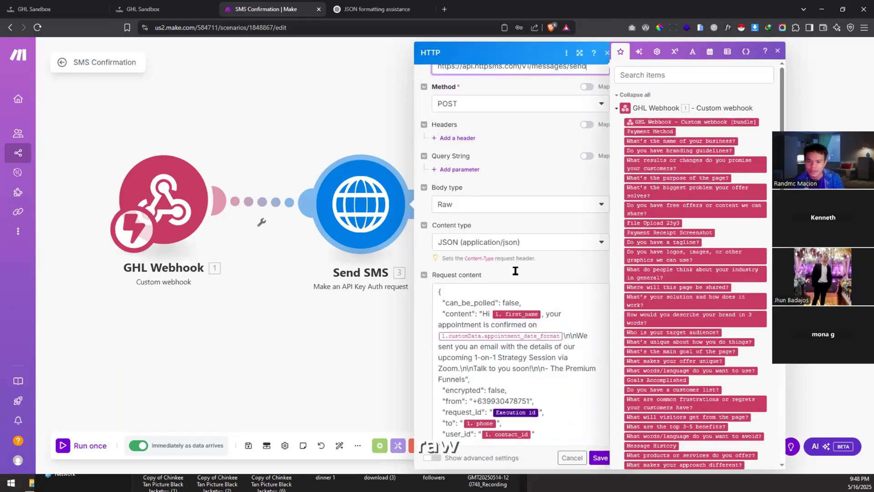
left_click(569, 245)
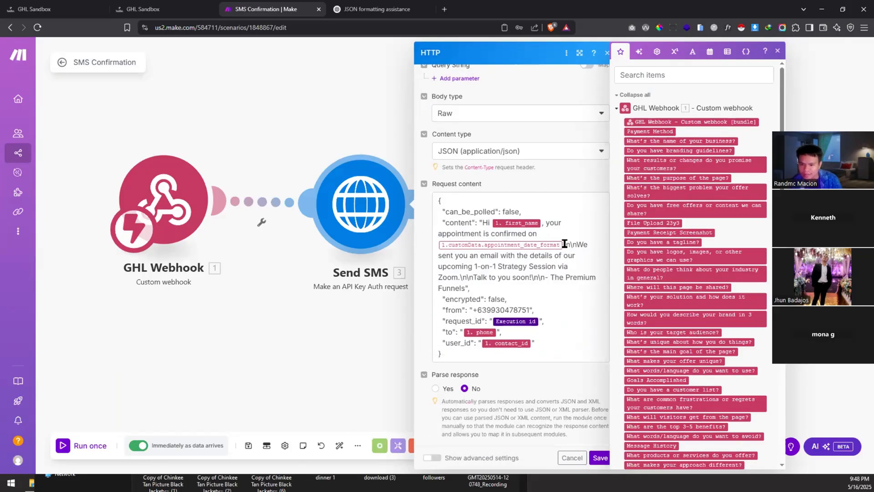
key("BackSpace")
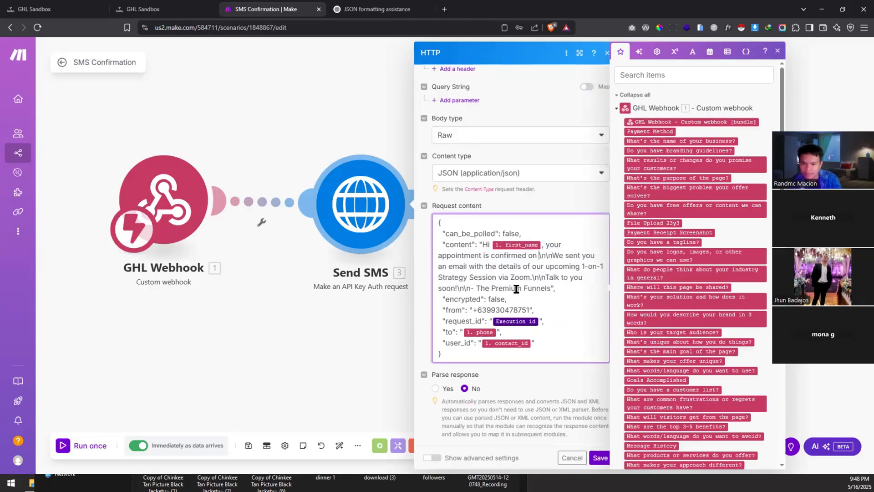
key("BackSpace")
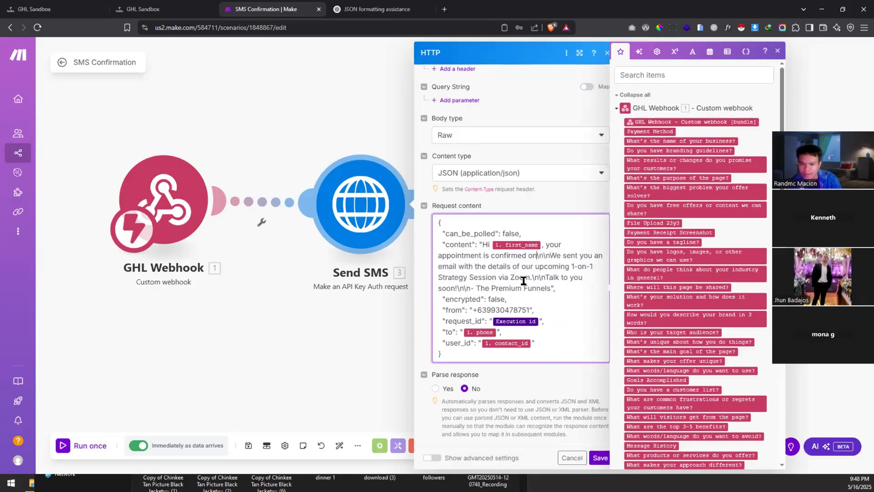
key("BackSpace")
key("BackSpace")
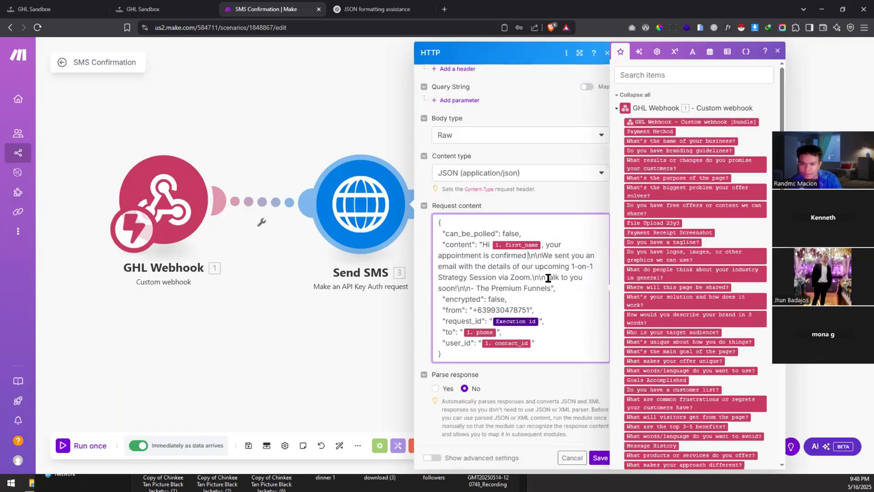
key("BackSpace")
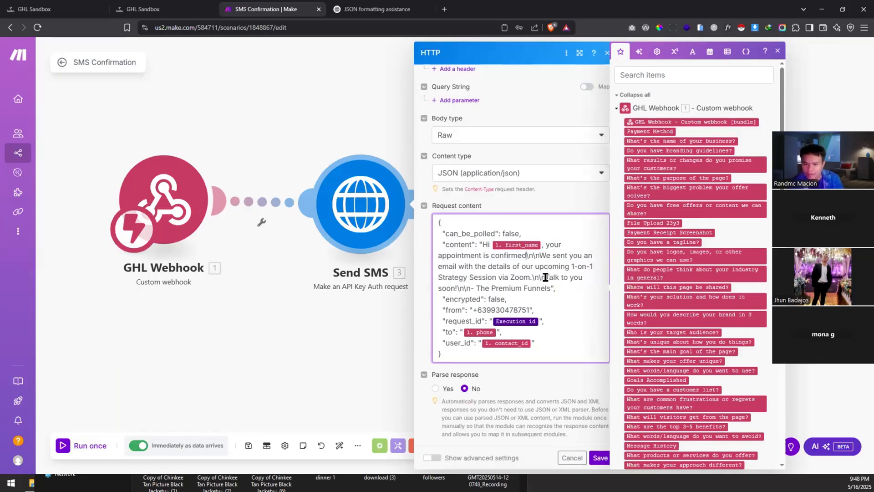
type(".")
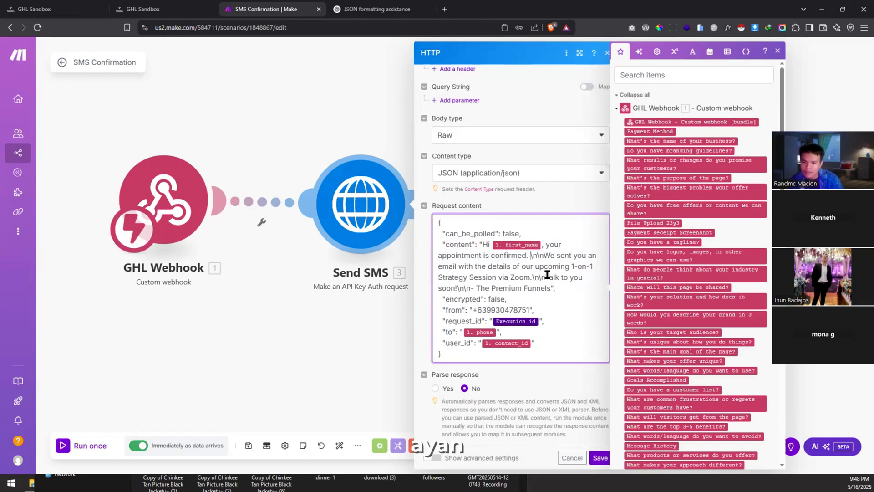
key("BackSpace")
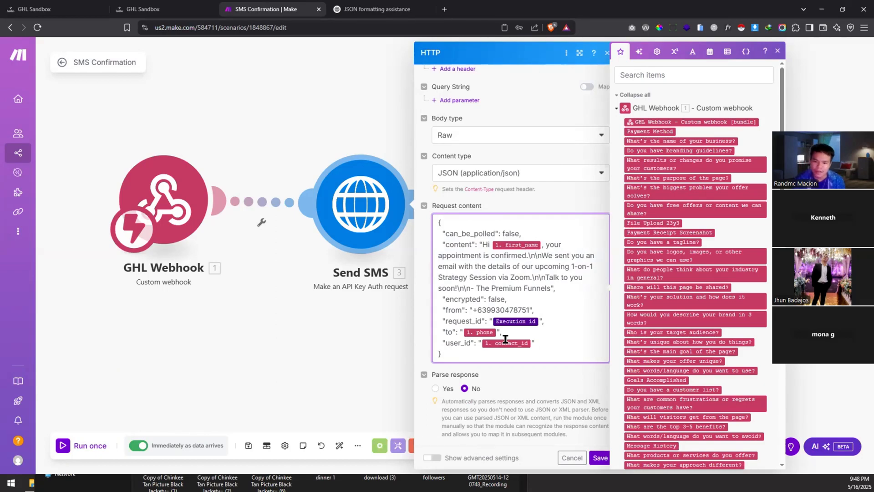
double_click(511, 309)
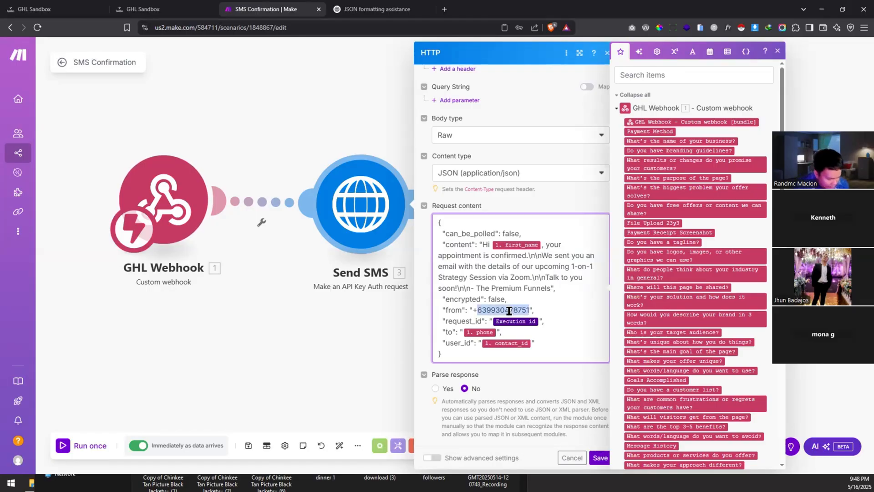
Step: Correct the sender phone number in the Send SMS module's settings
type("63")
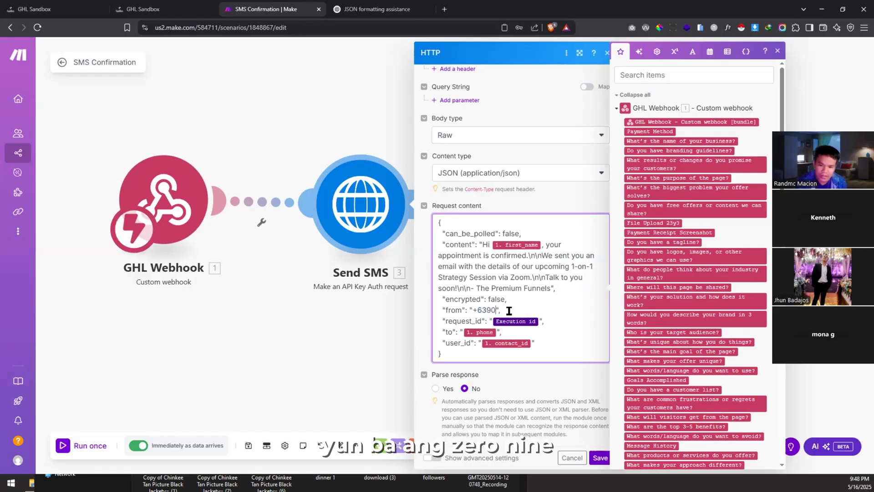
type("9")
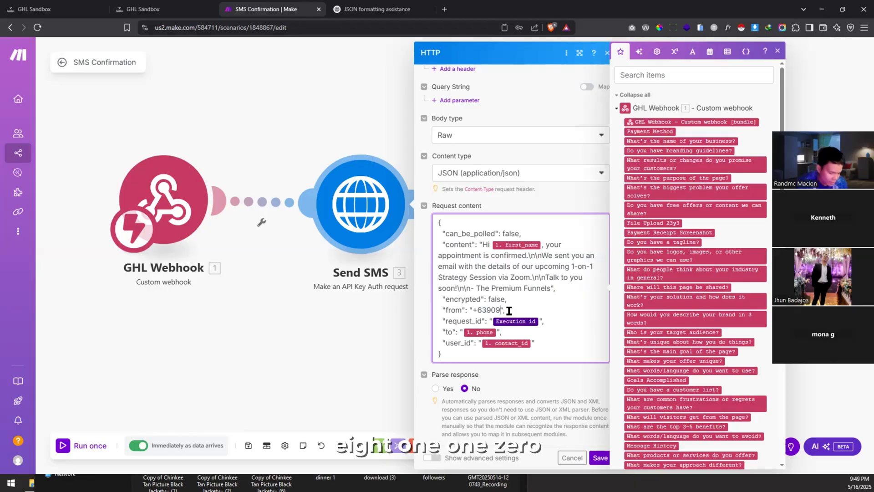
type("11811")
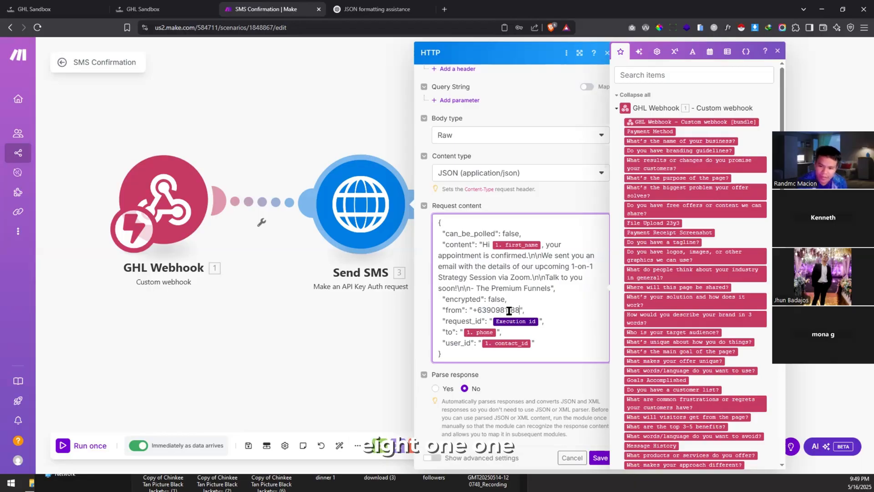
type("9")
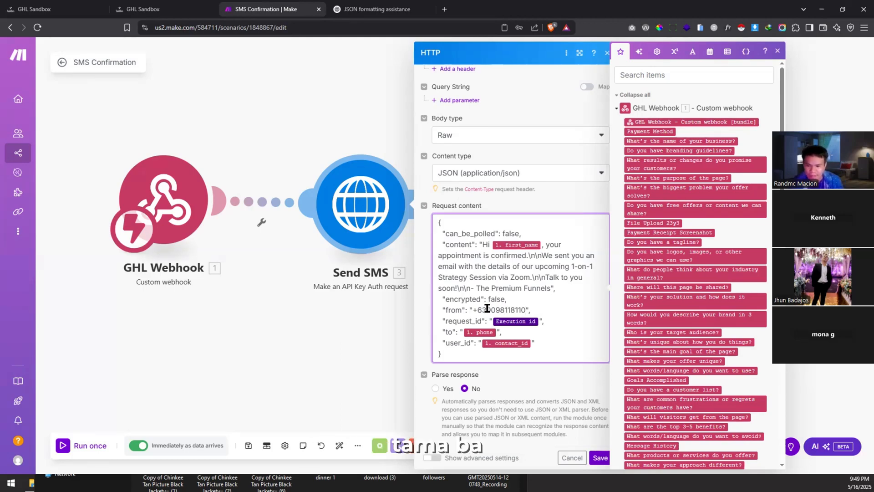
left_click_drag(486, 310, 473, 310)
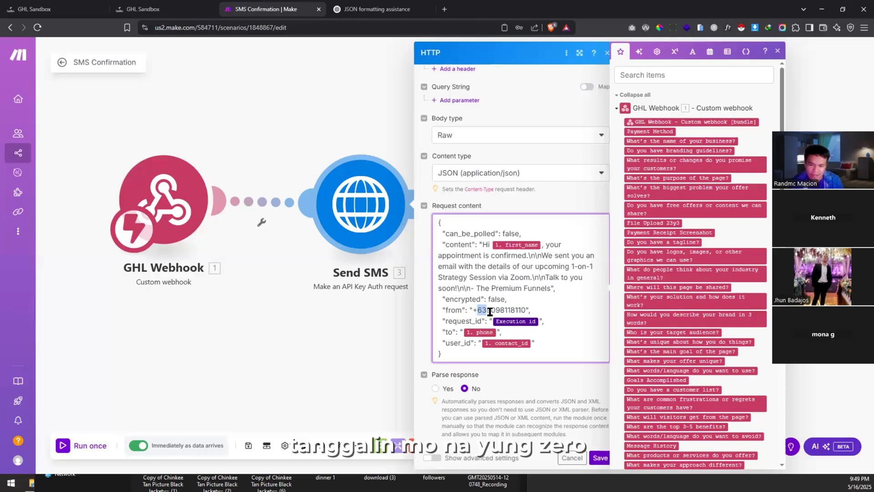
left_click(528, 309)
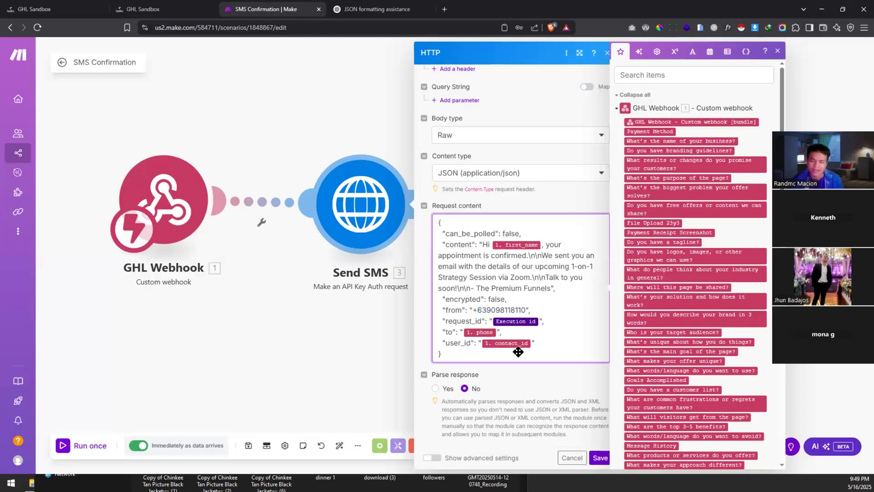
Step: Save the SMS Confirmation scenario and switch to the GHL Sandbox contacts
left_click(598, 460)
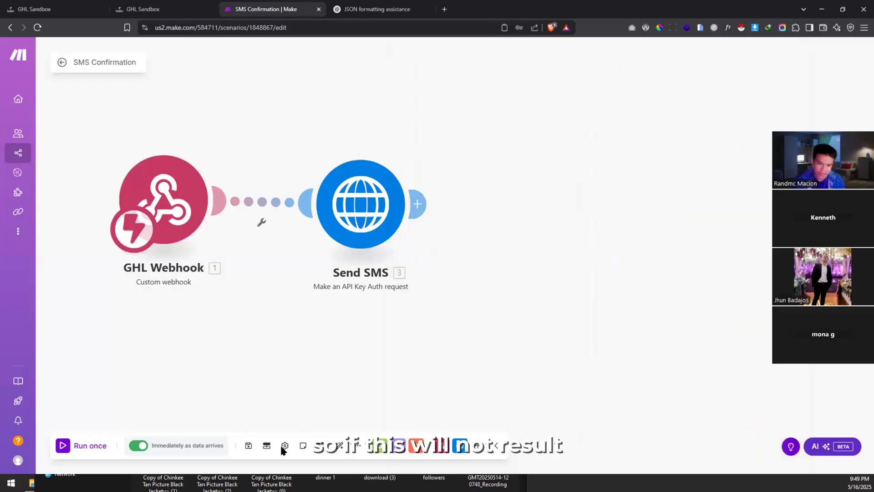
left_click(248, 446)
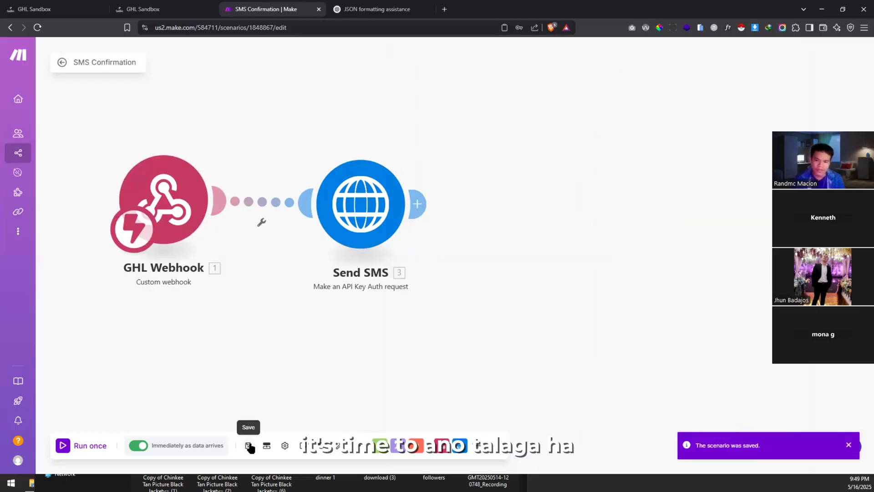
left_click(249, 446)
left_click_drag(251, 268, 321, 266)
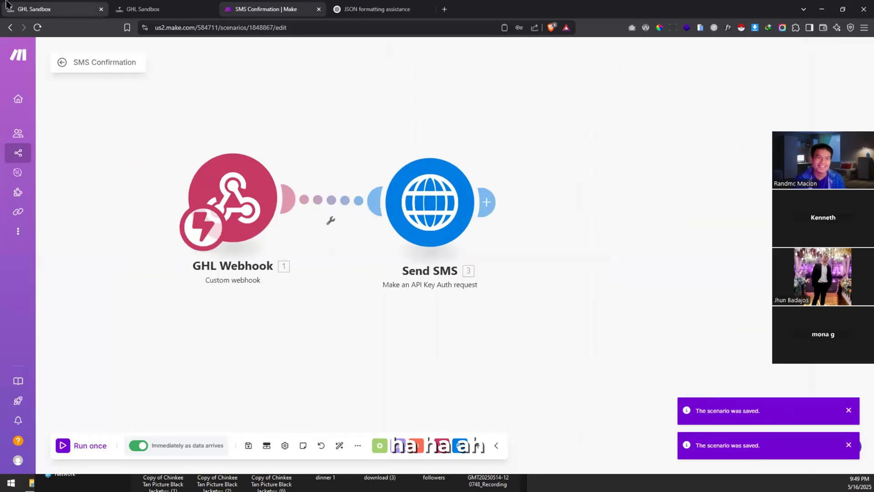
left_click(7, 6)
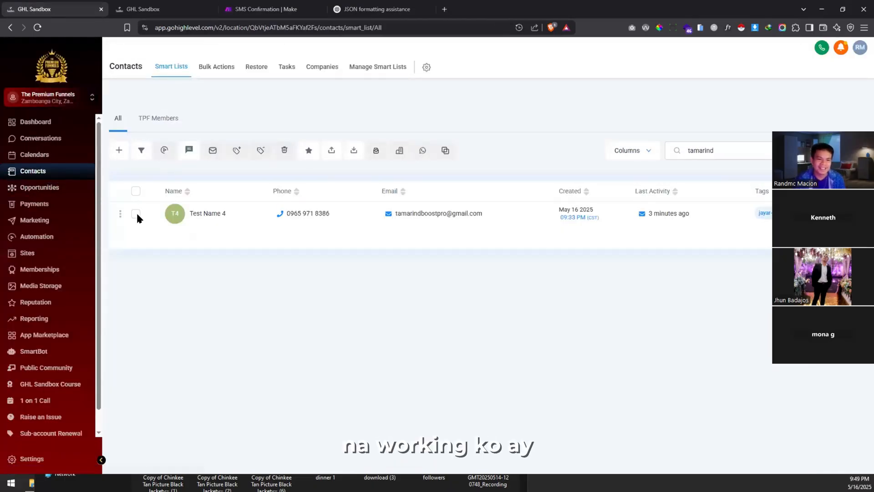
Step: Delete the Test Name 4 contact, confirming with DELETE
left_click(136, 214)
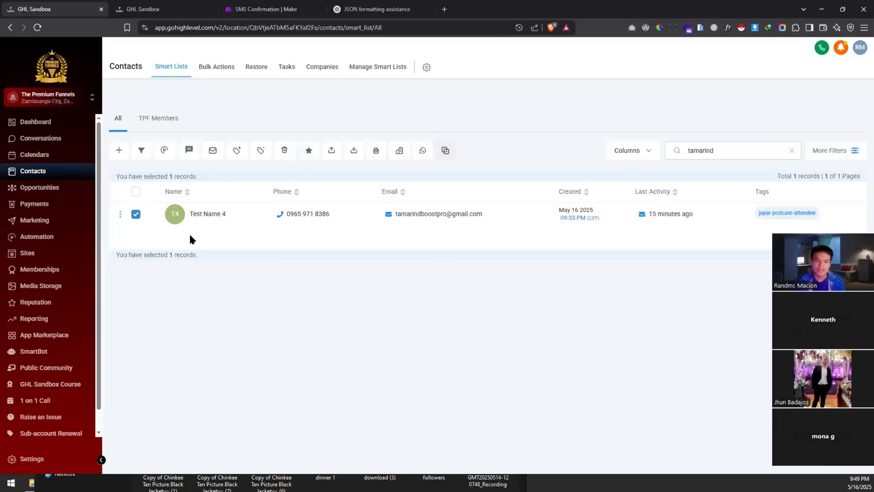
left_click(285, 151)
type("DE")
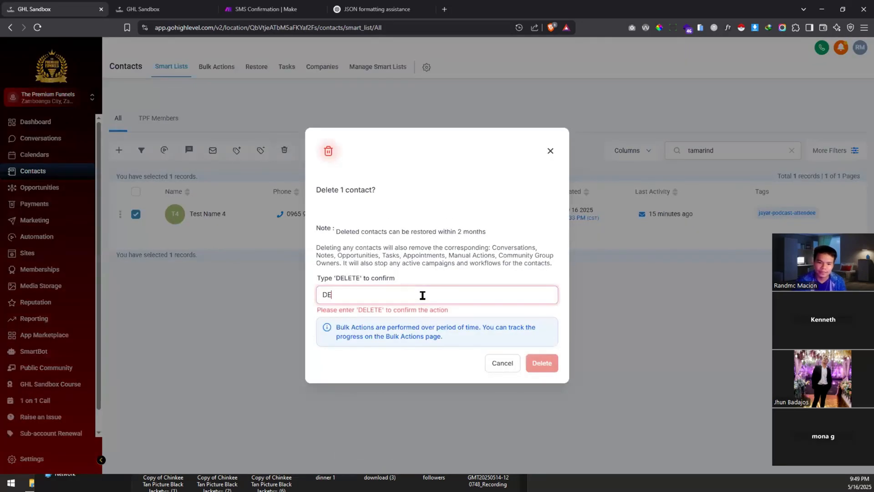
type("LETE")
key("Return")
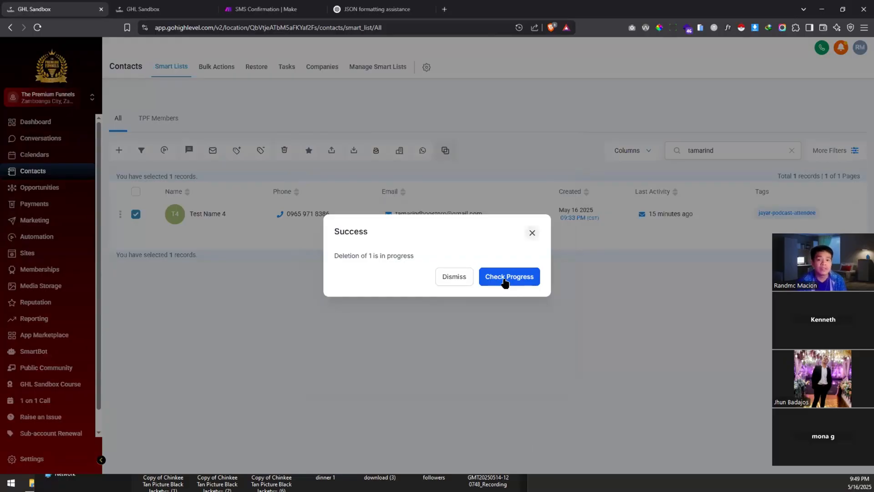
Step: Open podcast.thepremiumfunnels.com in a new private browser window
key("ctrl+shift+n")
type("podcast.thepremiumfunnels.com")
key("Return")
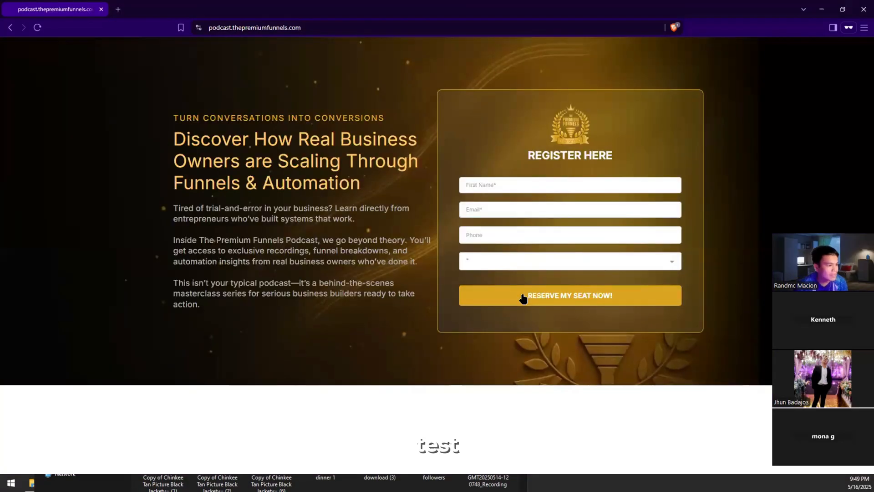
Step: Submit the podcast form with a test first name, e-mail and phone, choosing the Employee role
left_click(536, 185)
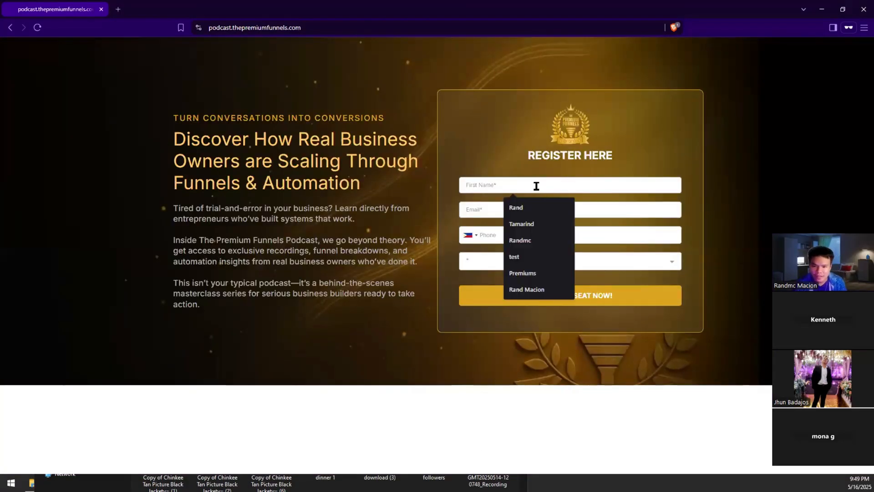
type("Juan")
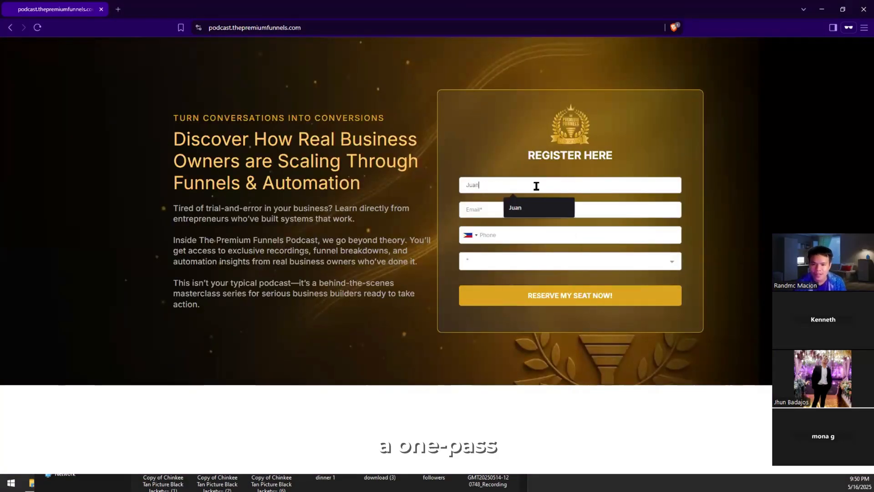
type(" Test 5")
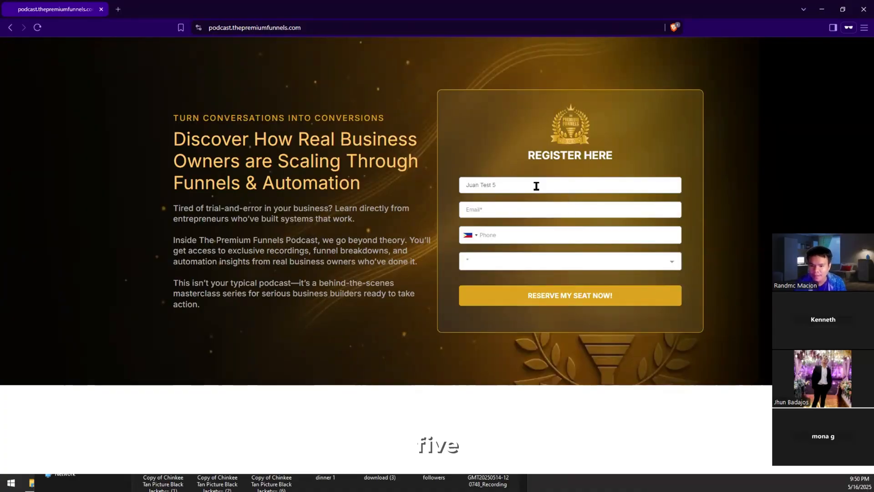
key("Tab")
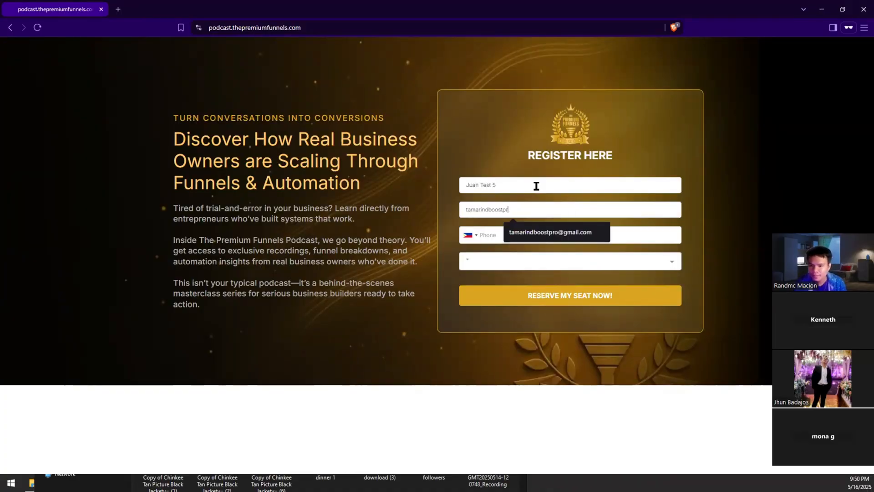
key("Tab")
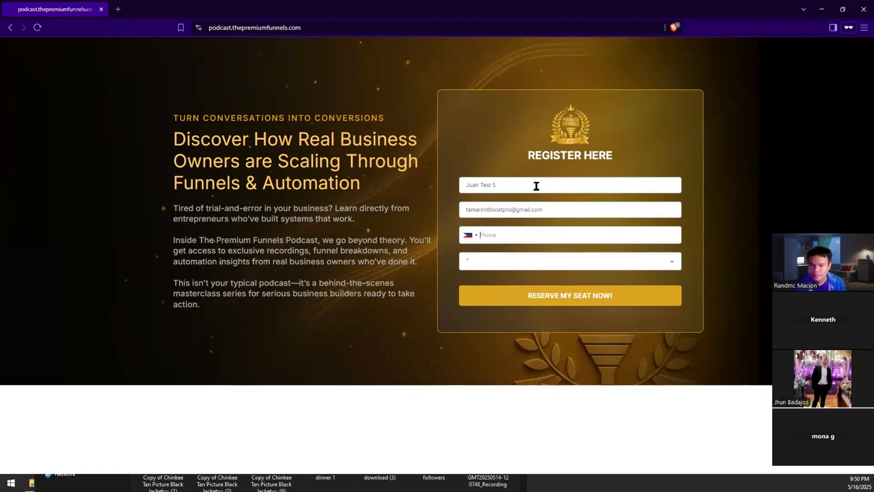
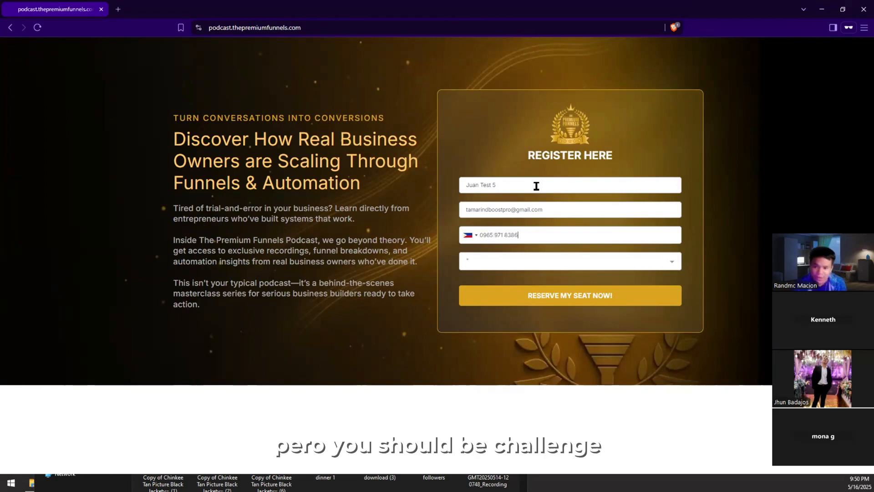
left_click(530, 267)
left_click(511, 298)
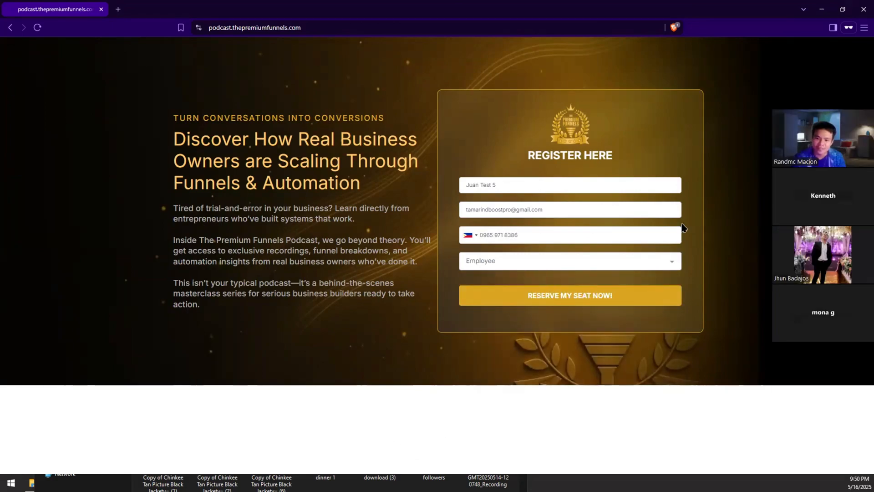
left_click(538, 305)
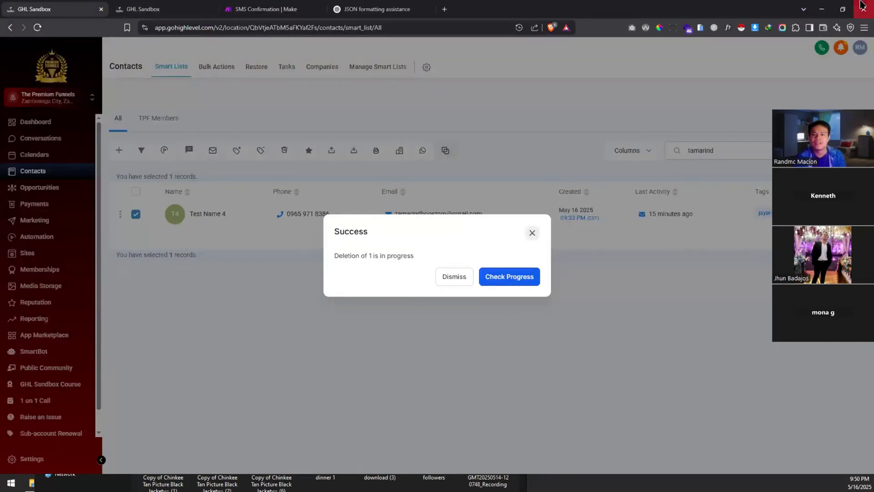
Step: Reload the SMS Confirmation run history to look for the new run, then return to the diagram
left_click(263, 8)
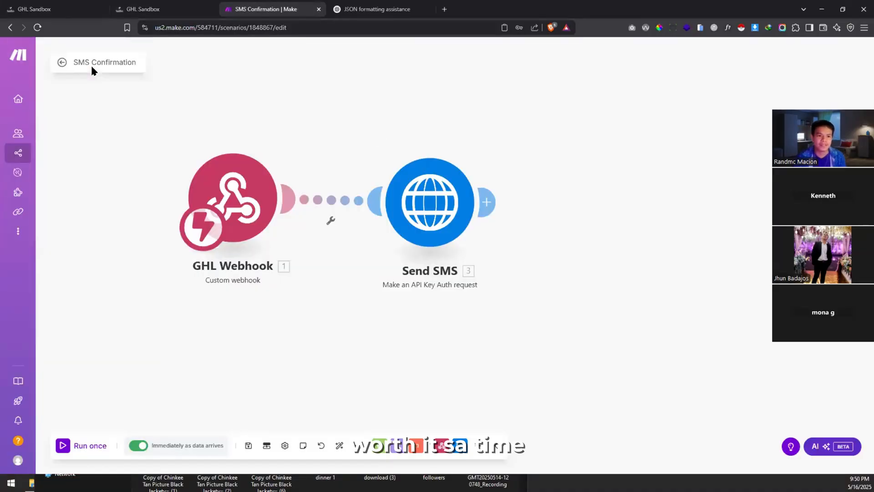
left_click(62, 63)
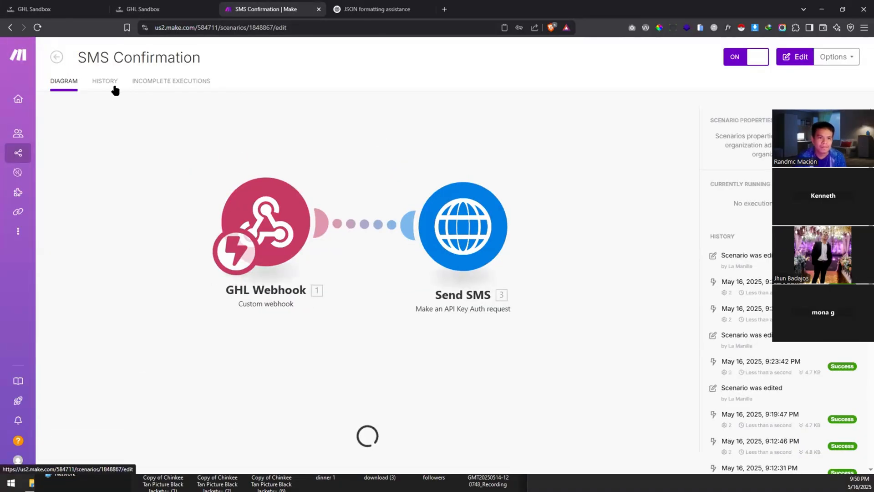
left_click(111, 87)
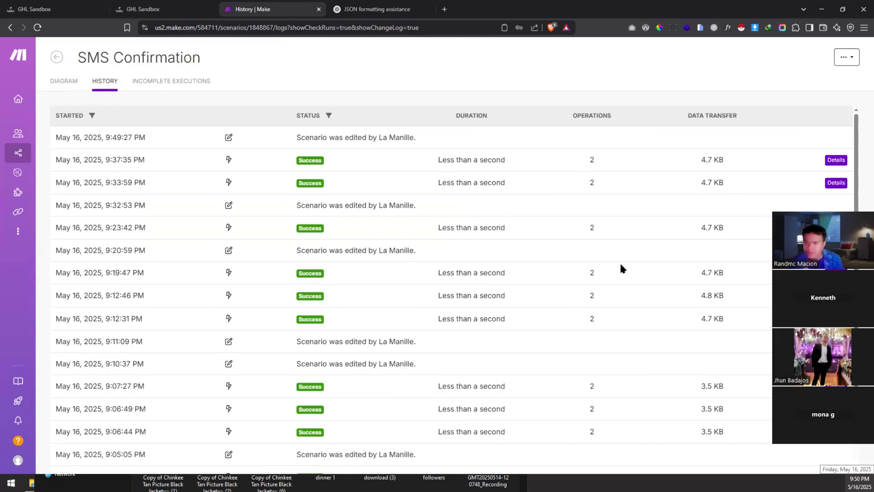
key("alt+Tab")
key("alt+Tab")
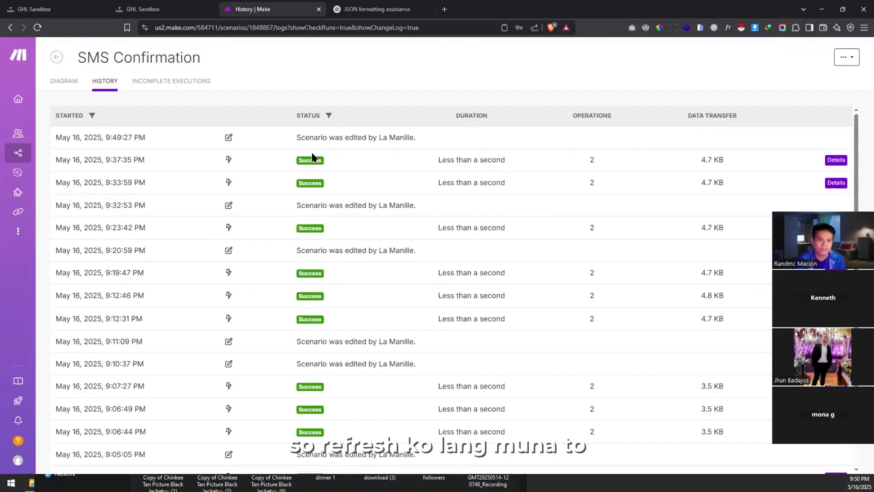
key("ctrl+r")
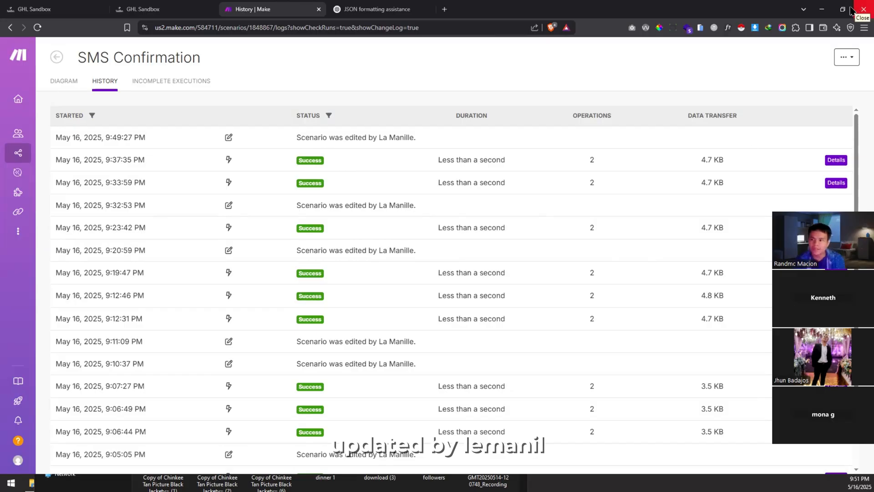
left_click(844, 60)
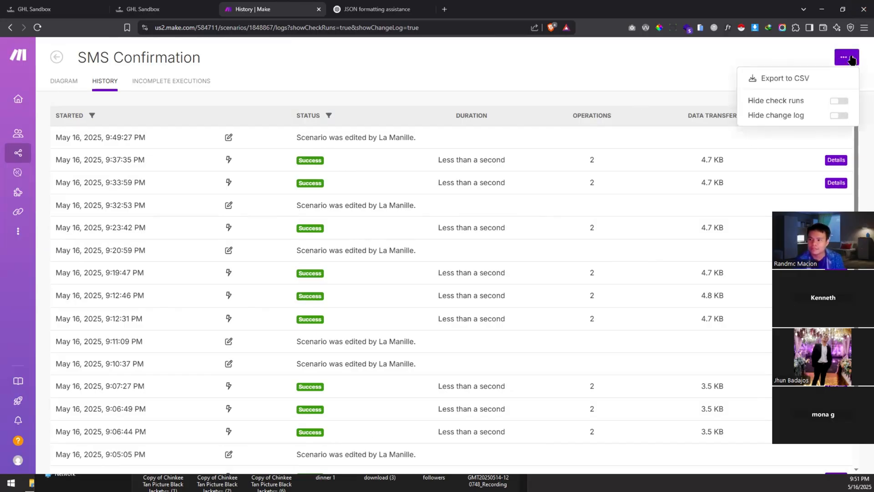
left_click(807, 55)
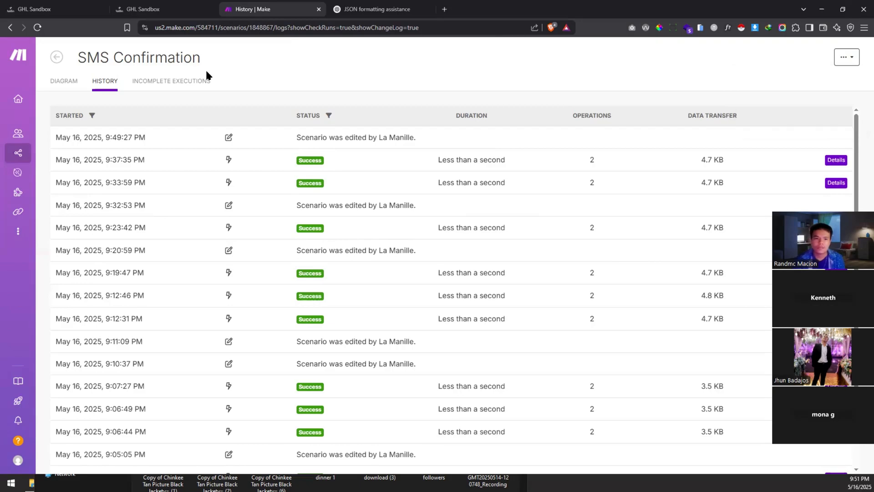
left_click(67, 83)
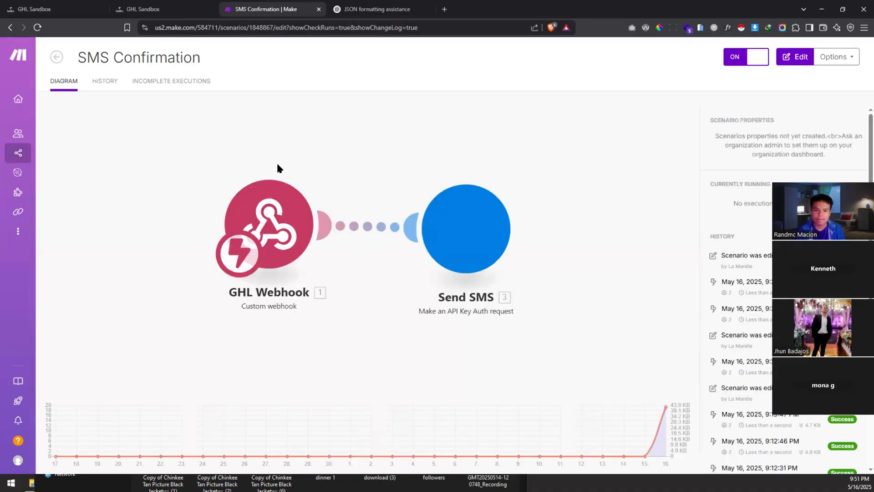
Step: Start a 'Run this module only' test on the Send SMS module
left_click(457, 225)
right_click(536, 233)
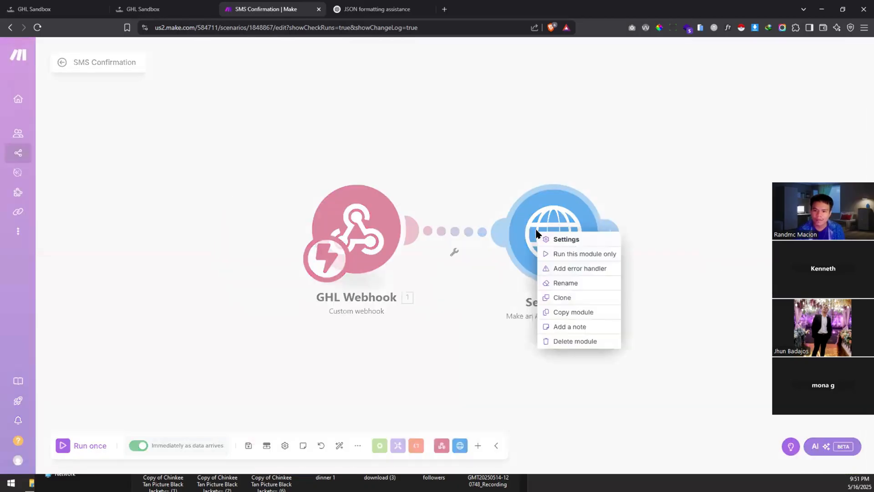
left_click(585, 255)
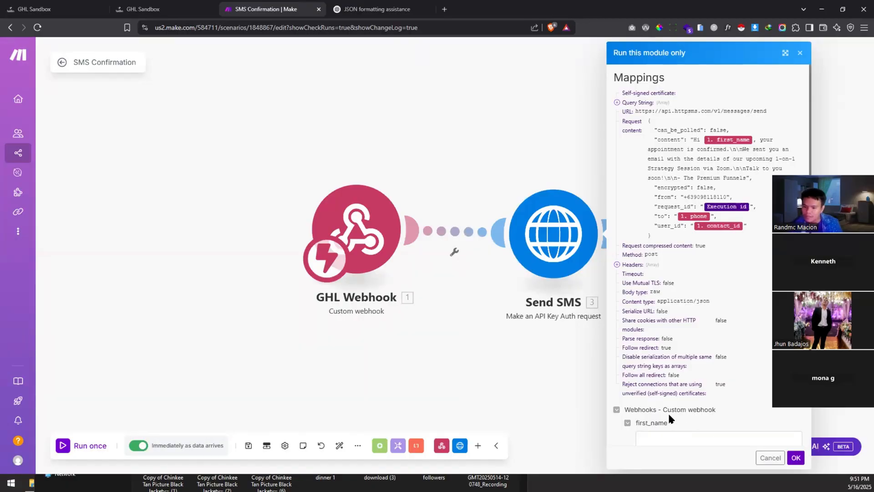
scroll(663, 412, "down", 2)
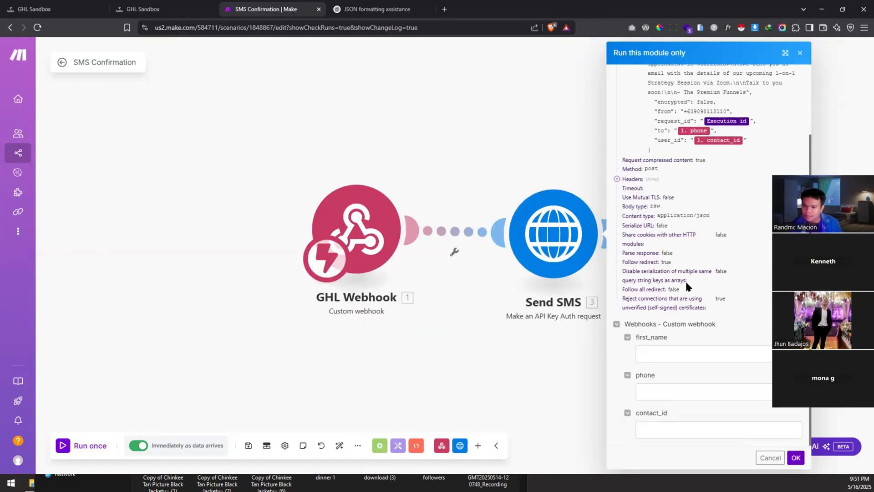
Step: Run Send SMS with a test first_name, a suggested phone number and contact_id 1111111
left_click(669, 353)
type("Rand")
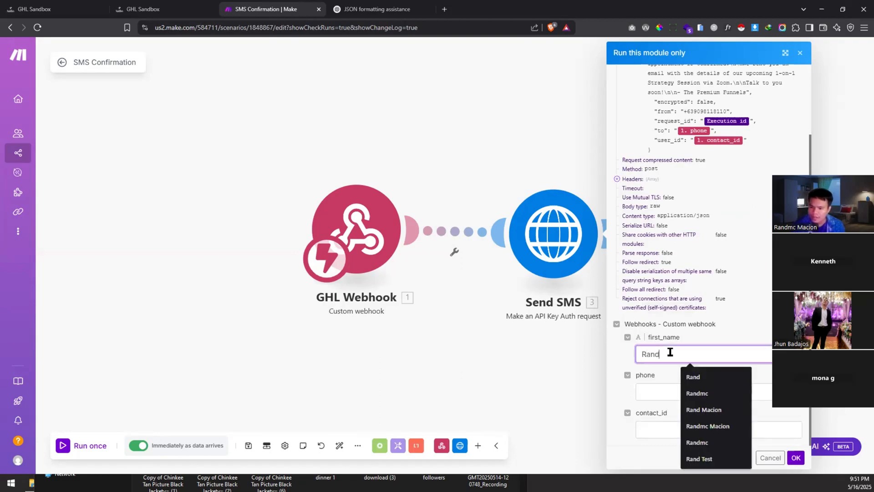
type(" Test ")
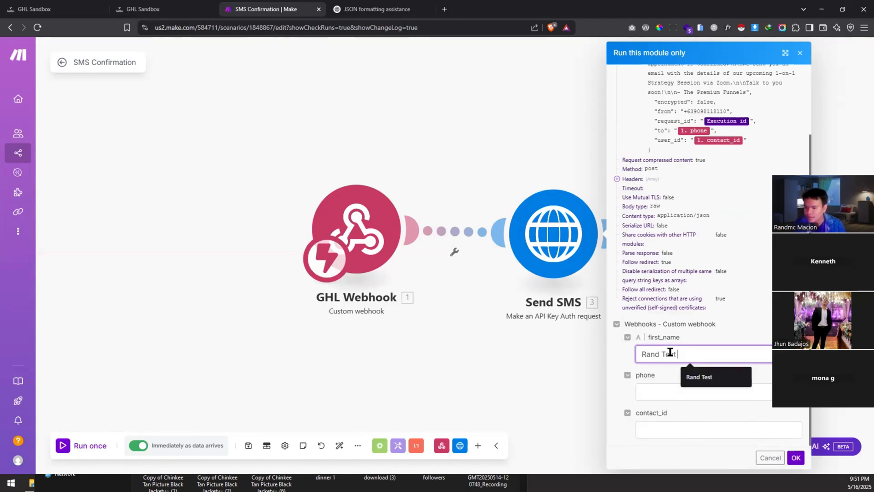
type("6")
key("Tab")
type("09")
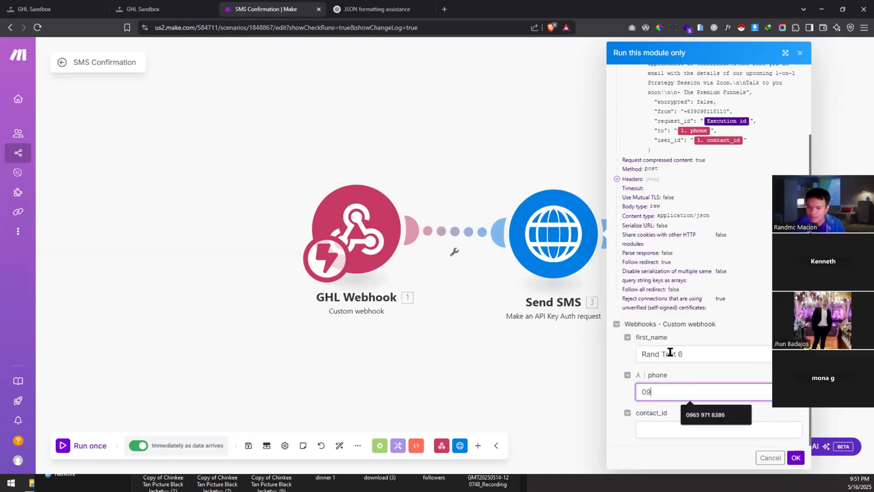
left_click(706, 416)
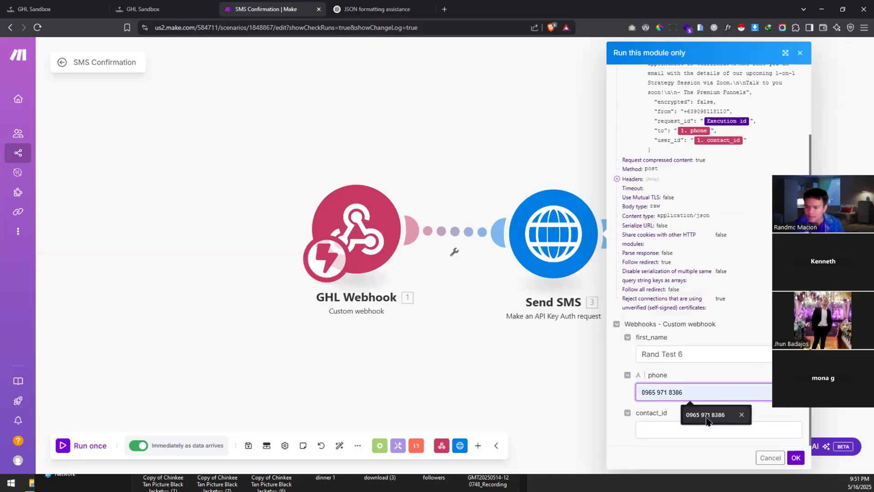
left_click(703, 418)
left_click(687, 421)
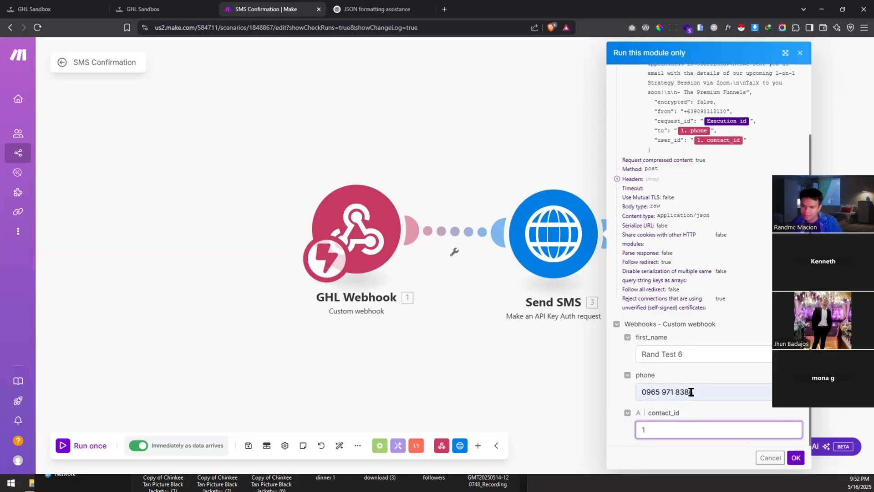
type("1111111")
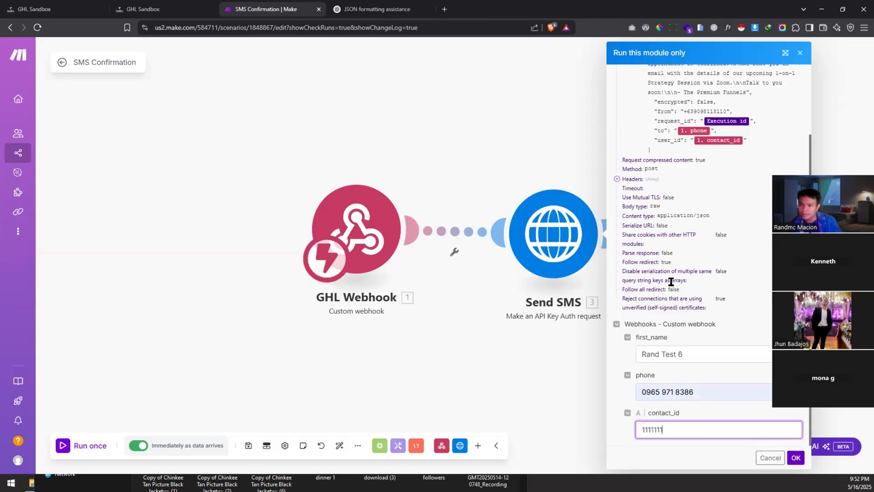
scroll(670, 282, "up", 2)
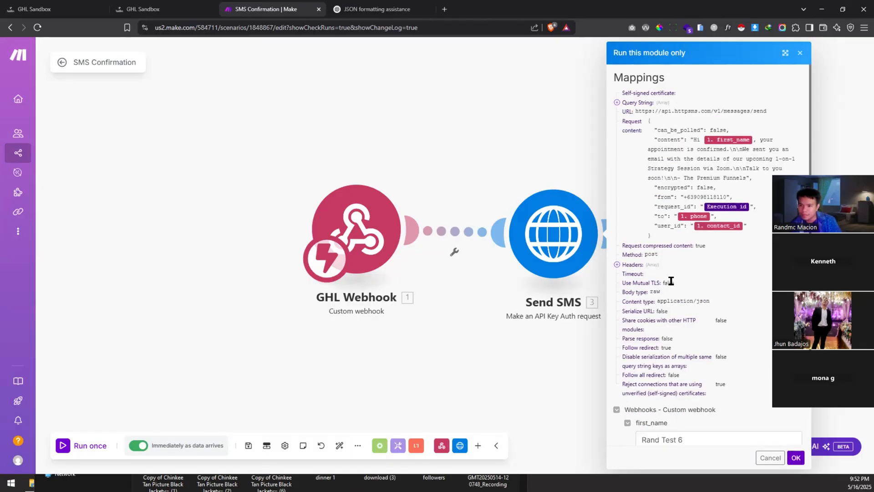
scroll(766, 400, "down", 2)
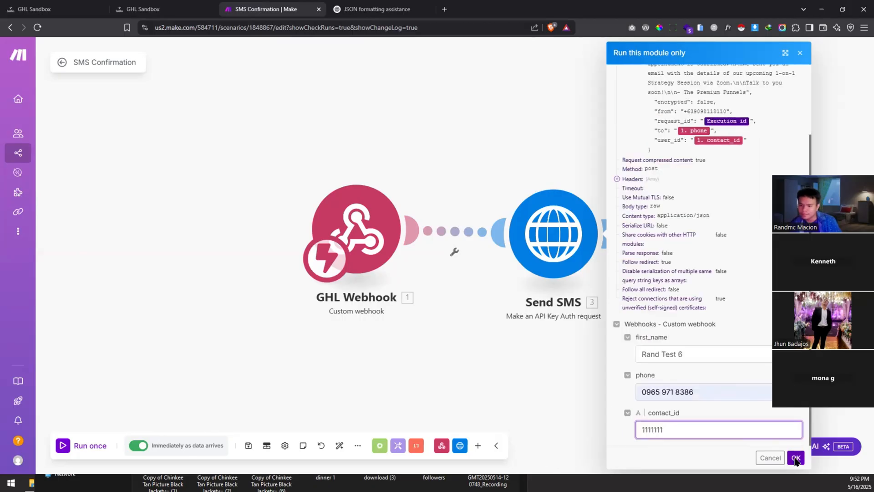
left_click(796, 457)
Step: Review the Send SMS output showing the 422 error, then switch to the GoHighLevel execution logs
left_click(611, 177)
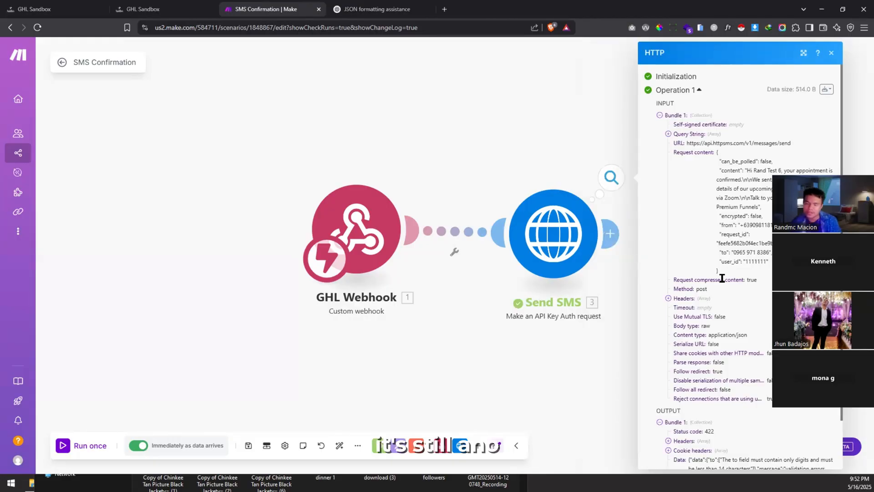
scroll(723, 276, "down", 2)
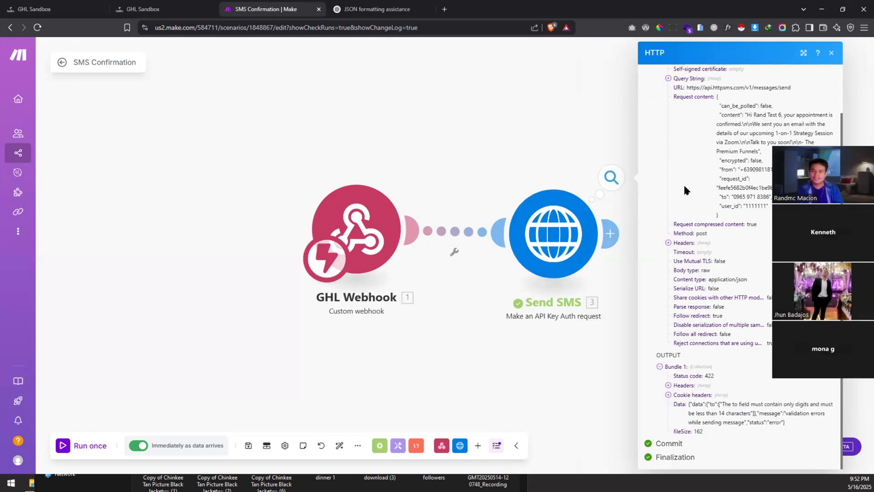
left_click(145, 9)
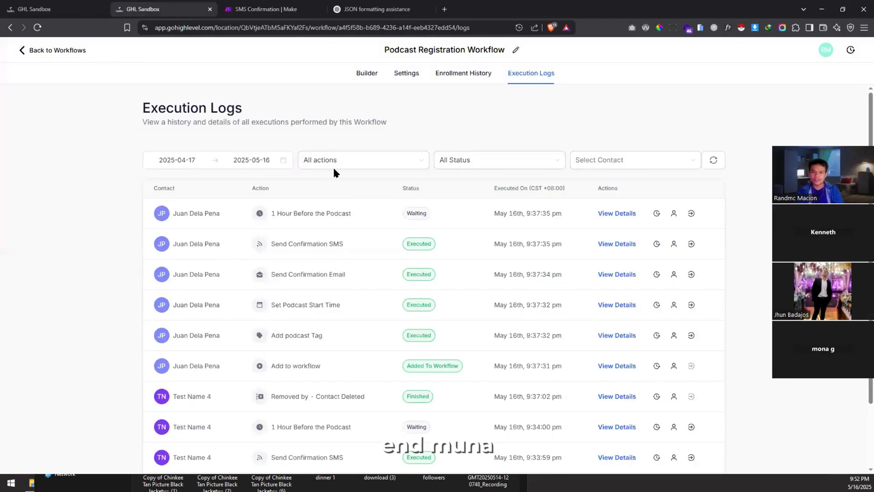
Step: Switch the Podcast Registration Workflow to its Builder canvas
left_click(359, 83)
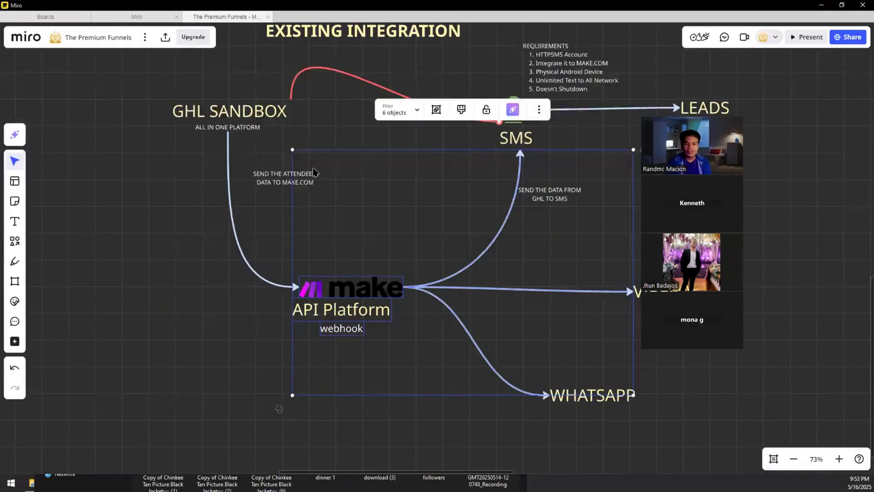
scroll(326, 167, "down", 5)
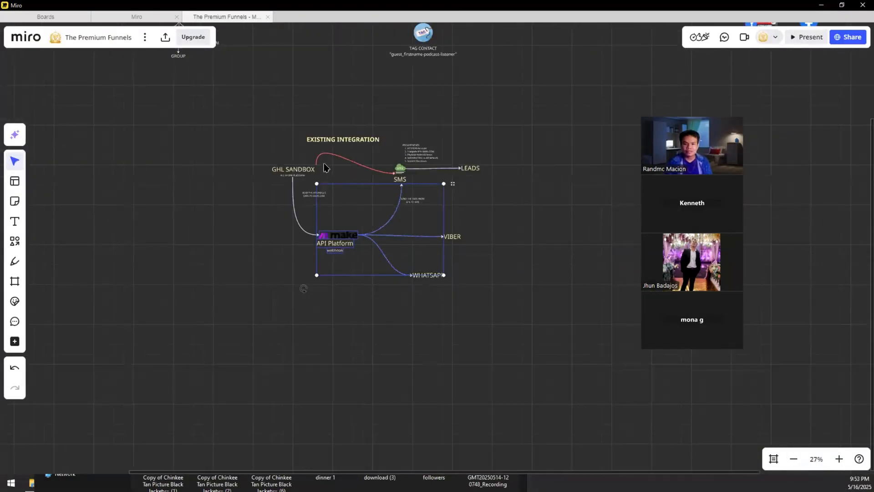
scroll(326, 167, "up", 3)
left_click_drag(349, 166, 484, 158)
scroll(508, 240, "up", 1)
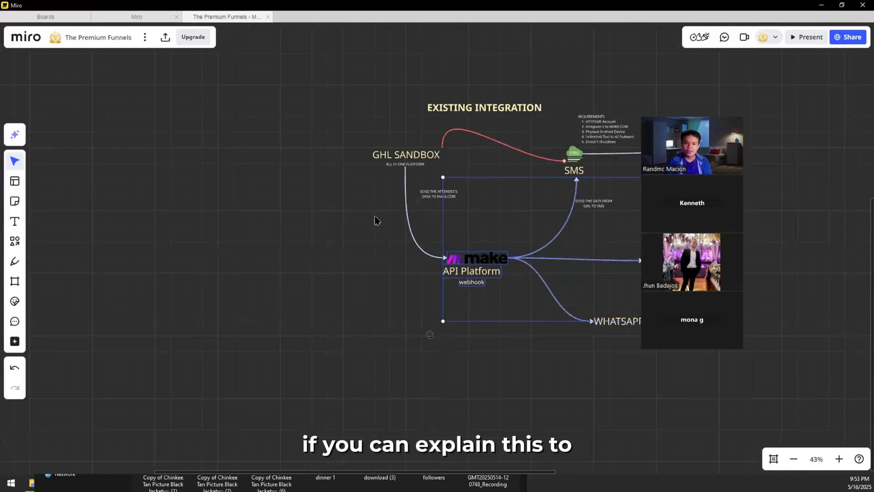
scroll(465, 143, "up", 3)
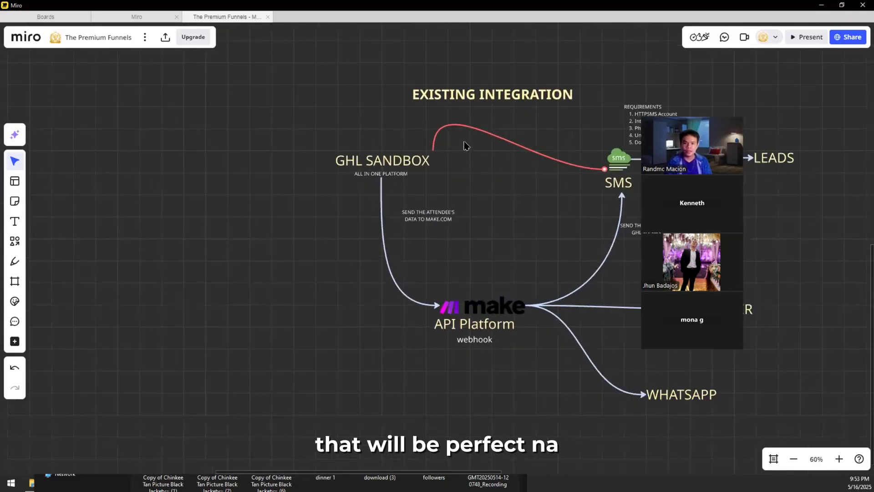
scroll(395, 181, "up", 1)
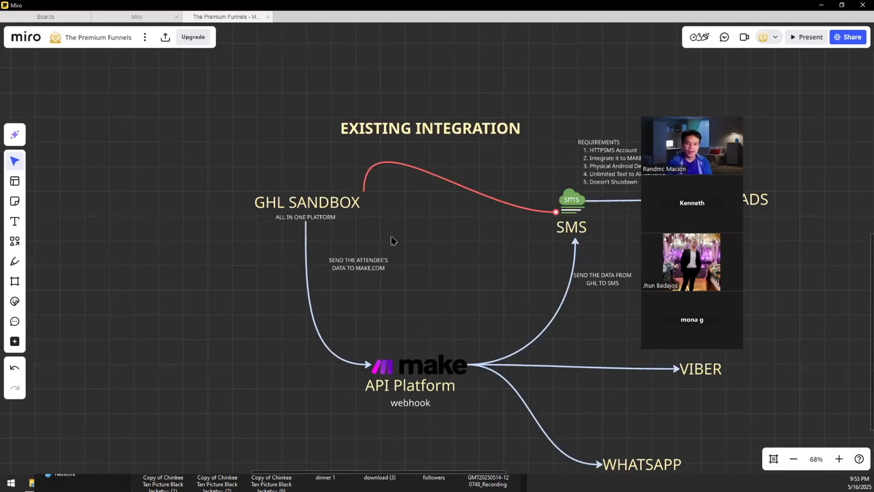
scroll(399, 273, "down", 2)
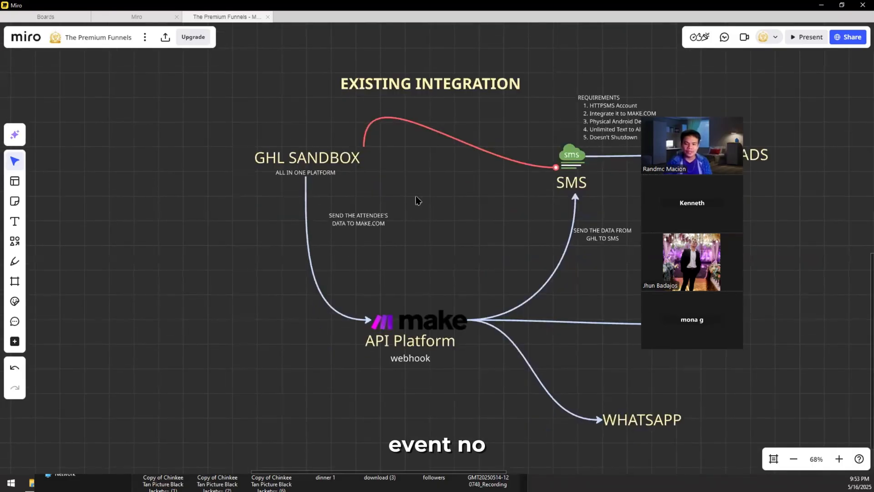
left_click_drag(417, 197, 317, 196)
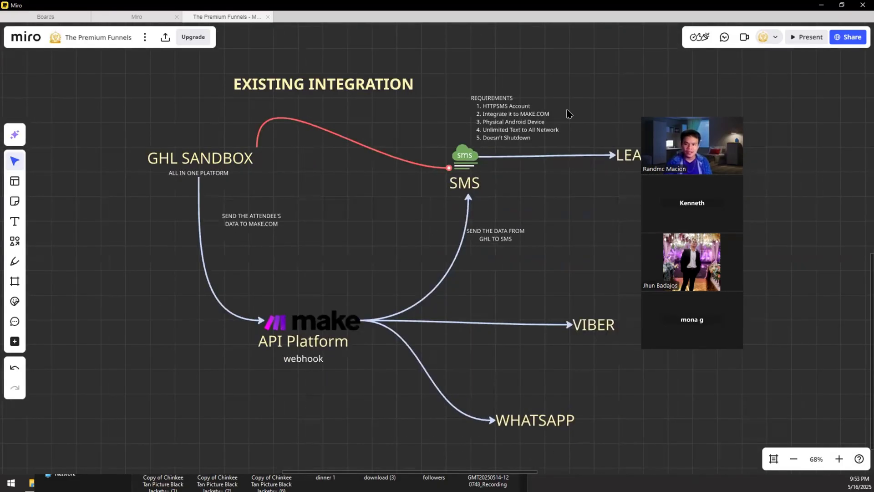
left_click_drag(321, 279, 526, 212)
left_click_drag(408, 256, 211, 309)
left_click_drag(220, 401, 310, 282)
left_click_drag(363, 196, 279, 266)
left_click_drag(457, 277, 363, 198)
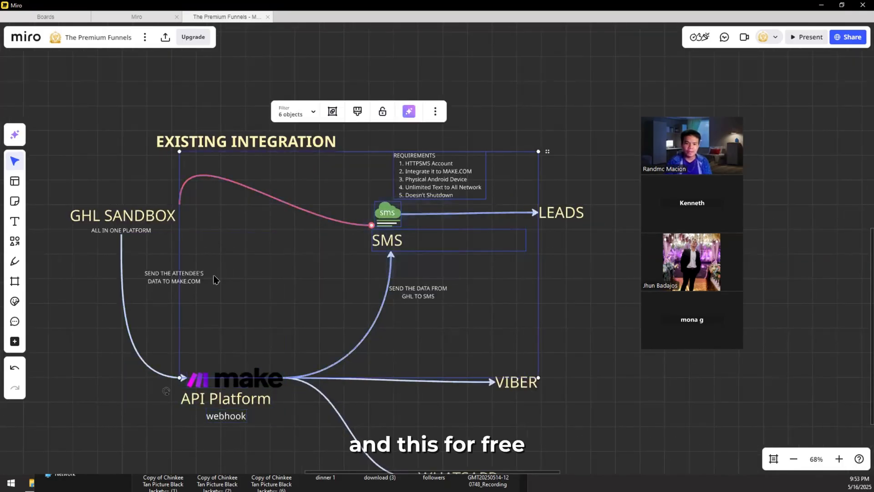
left_click_drag(260, 314, 410, 277)
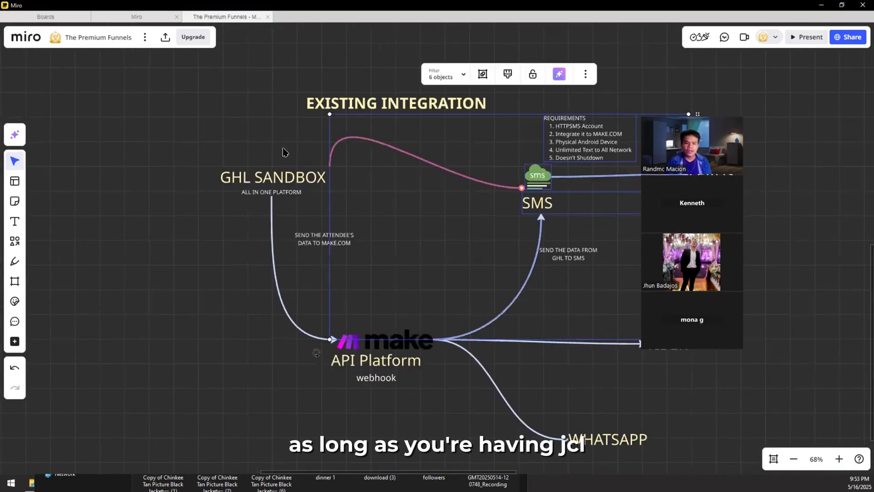
left_click_drag(283, 150, 262, 217)
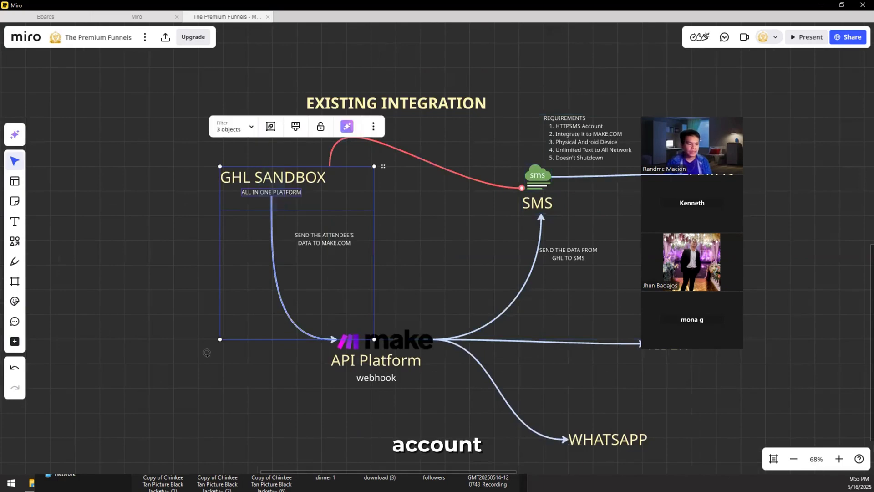